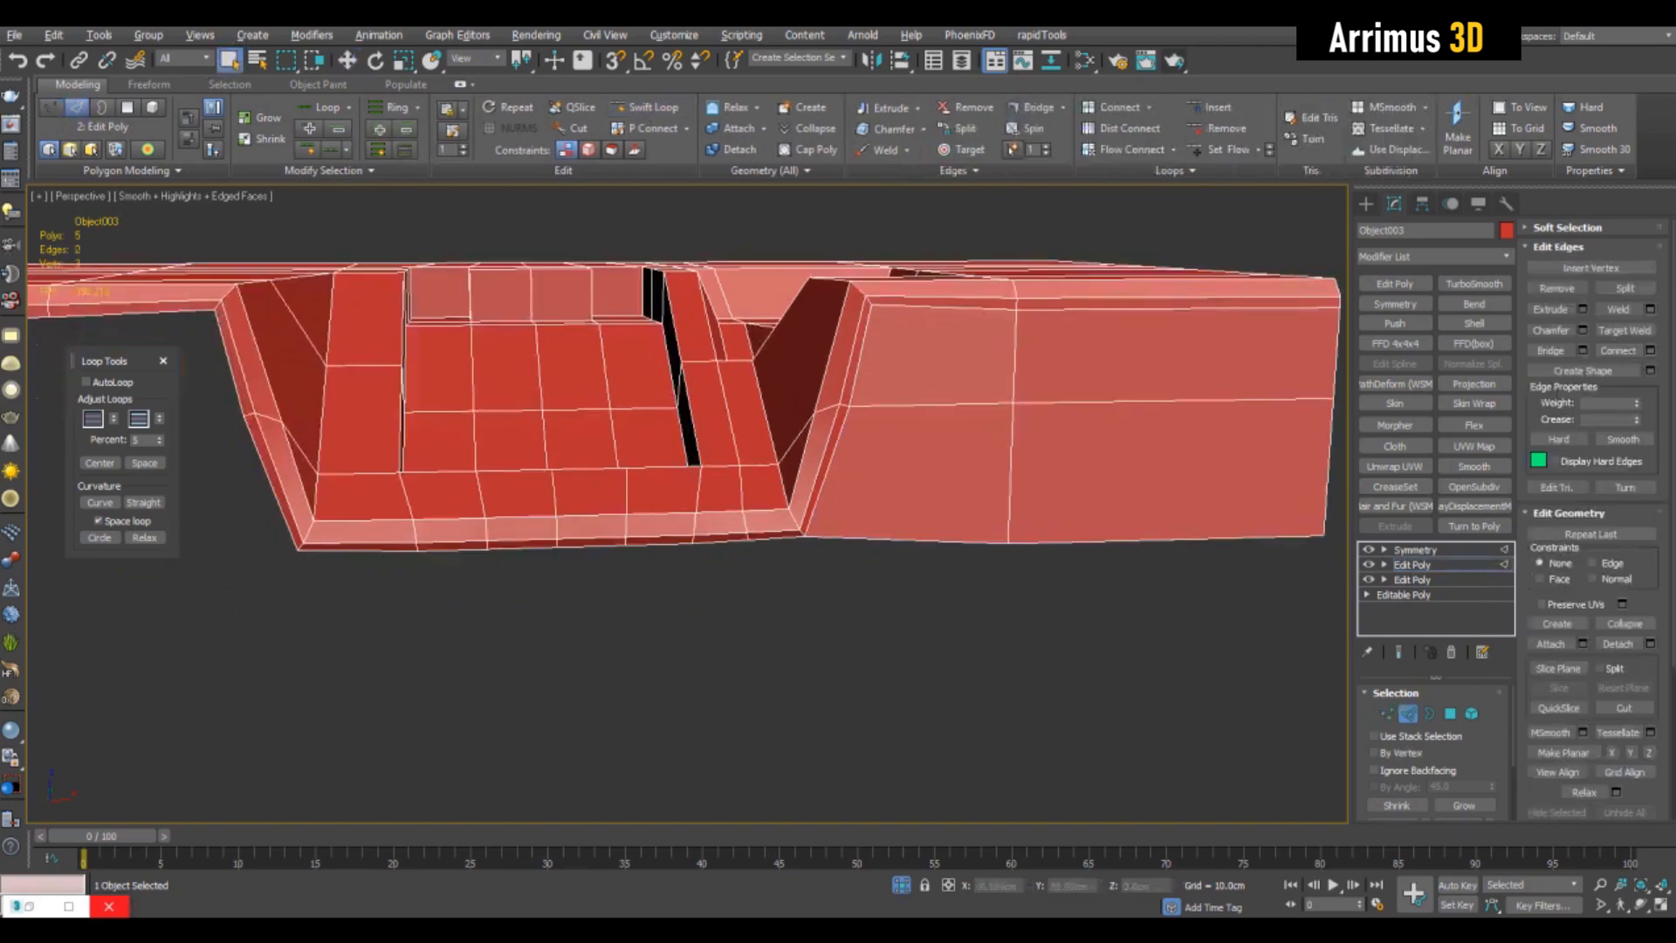
- Select the open edges along the front wall's bottom and the outer side of the block's top surface
left_click(367, 548)
left_click(775, 535)
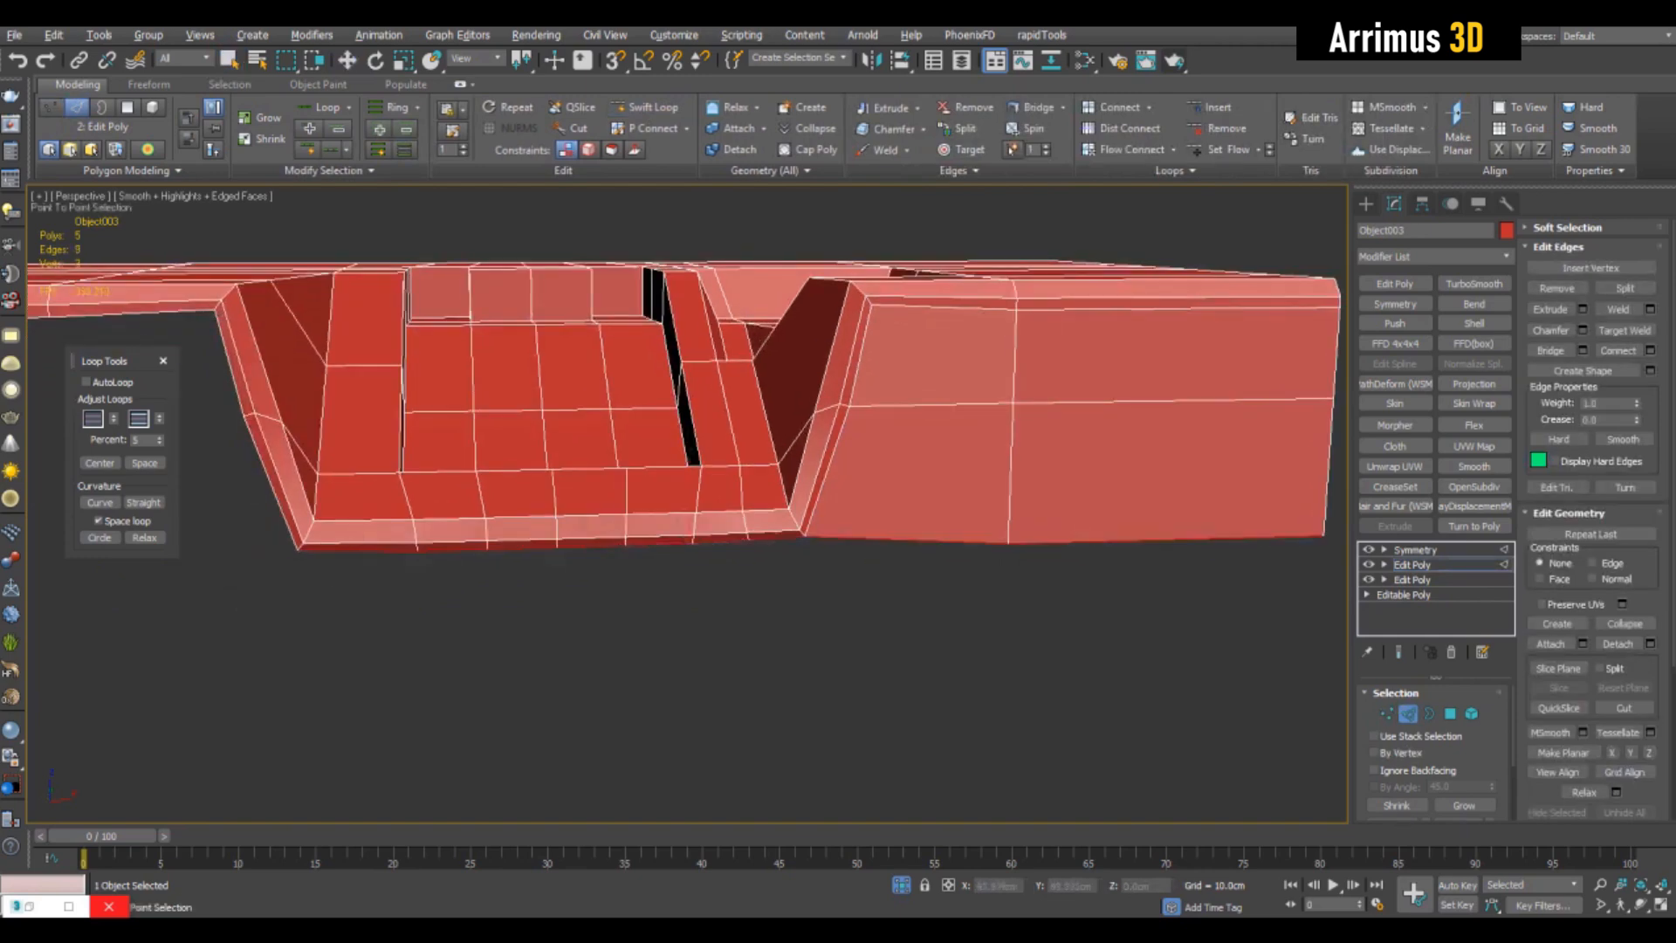
right_click(1323, 535)
middle_click_drag(1322, 535, 777, 663)
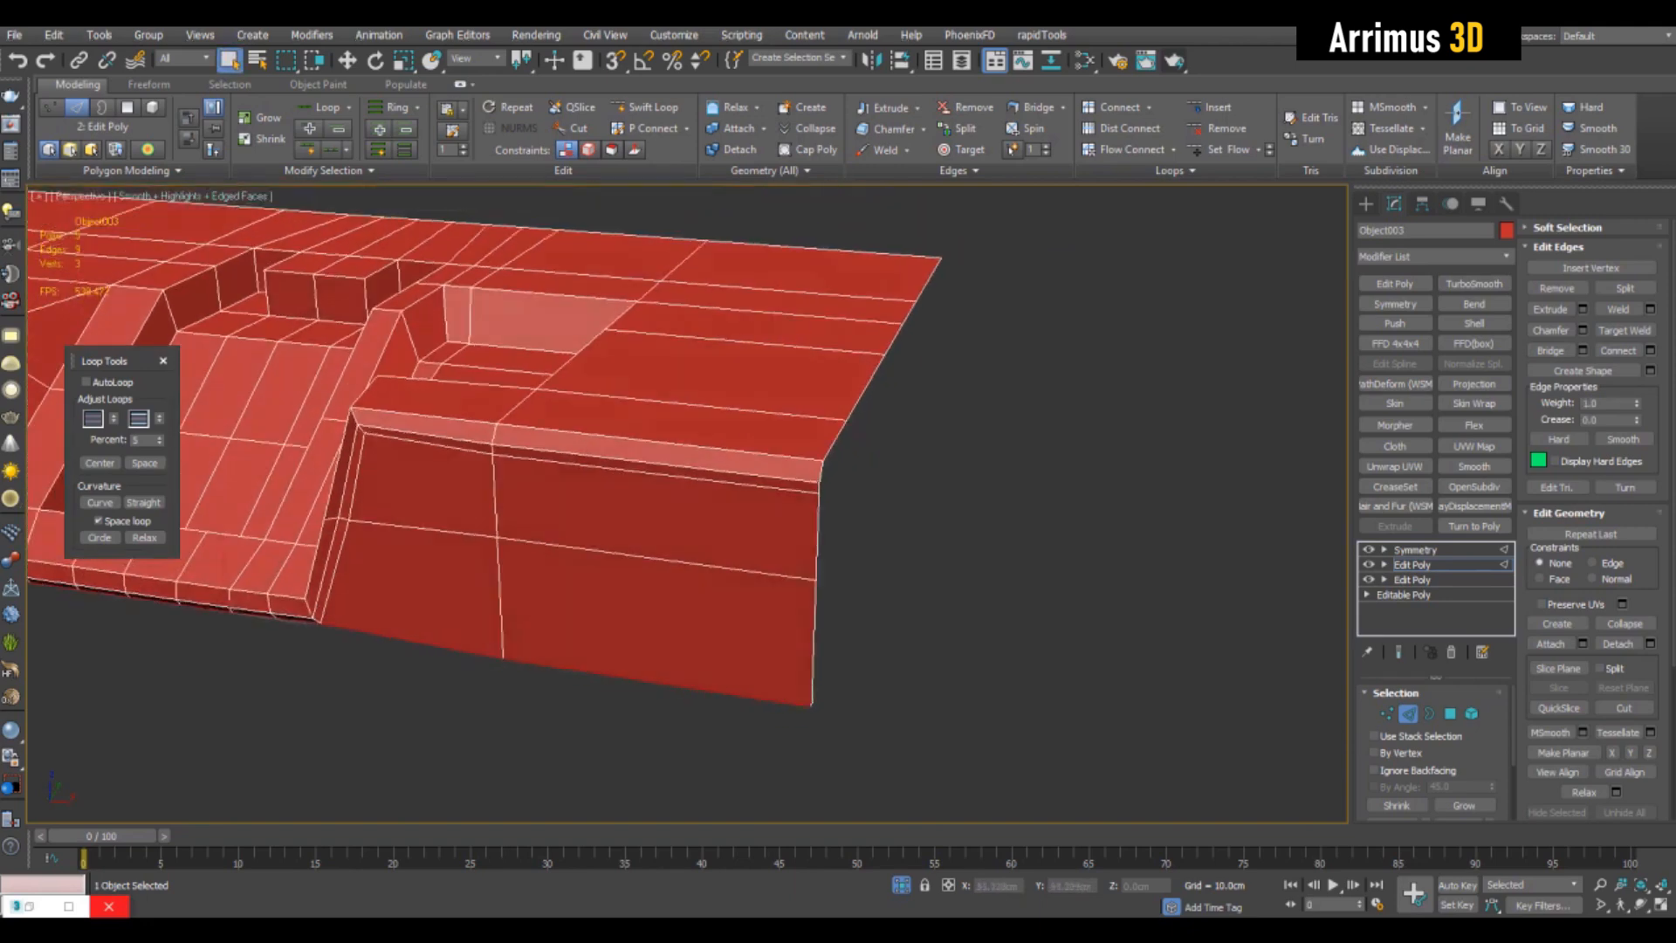
double_click(818, 537)
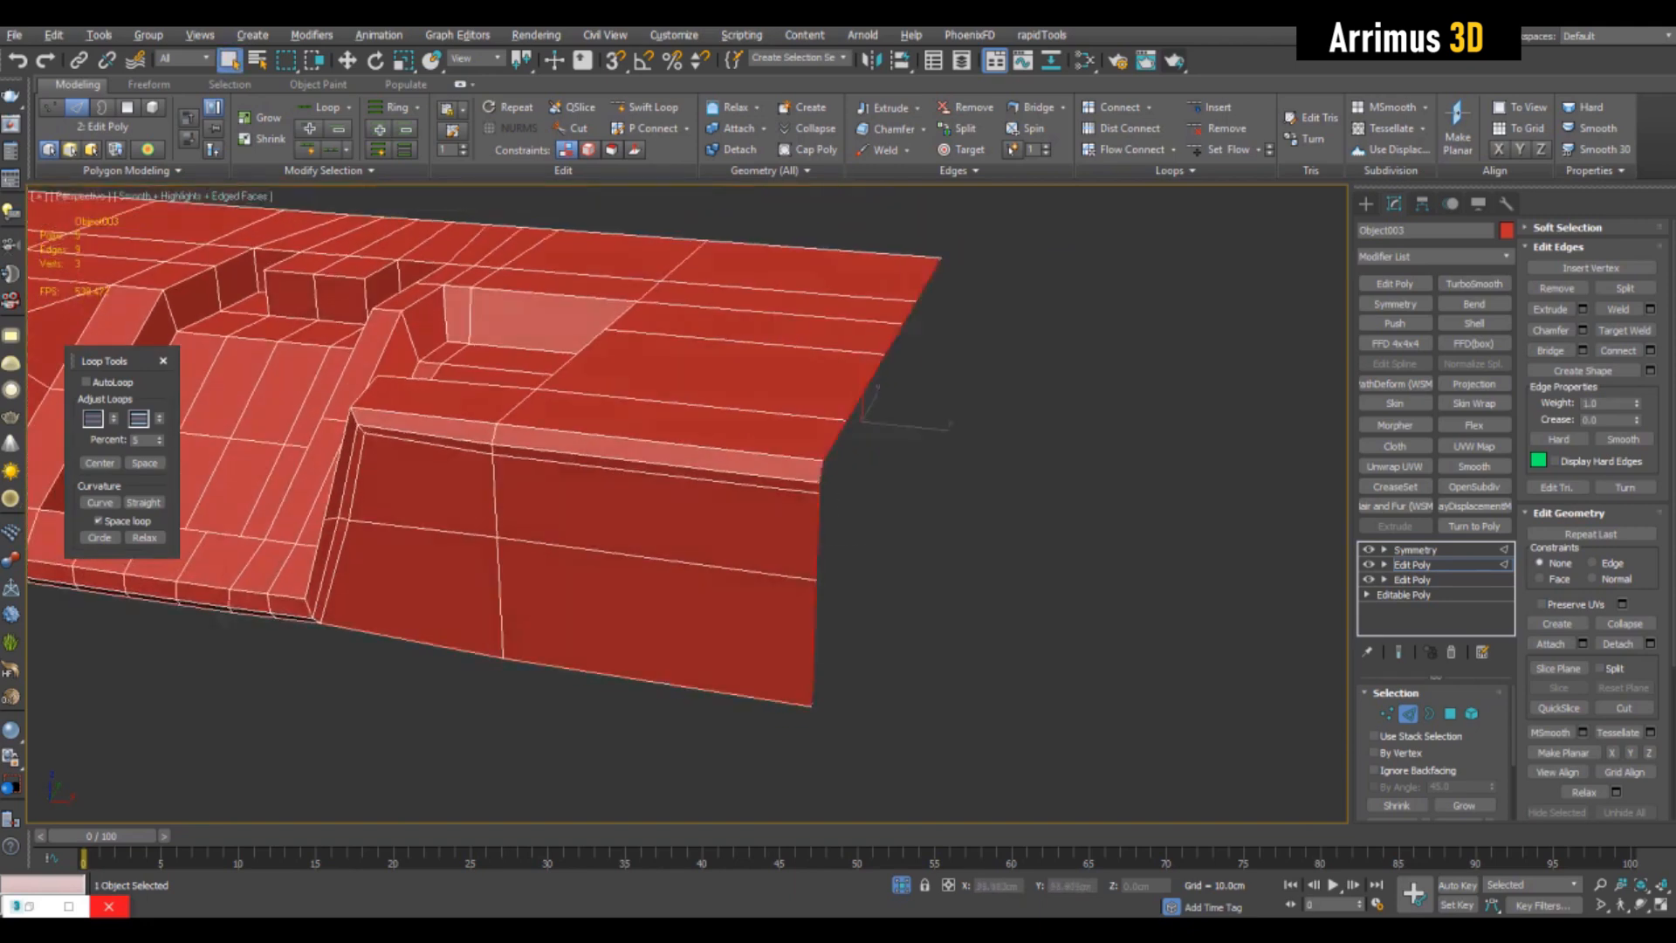
middle_click_drag(969, 365, 934, 425, "alt")
double_click(1051, 289, "ctrl")
key("w")
middle_click_drag(1052, 289, 1091, 253, "alt")
- Extrude the selected side edges downward in two rows to form a side wall matching the front wall
scroll(1091, 253, "up", 2)
left_click_drag(778, 284, 779, 302, "shift")
middle_click_drag(779, 303, 778, 277, "alt")
left_click_drag(778, 253, 778, 347, "shift")
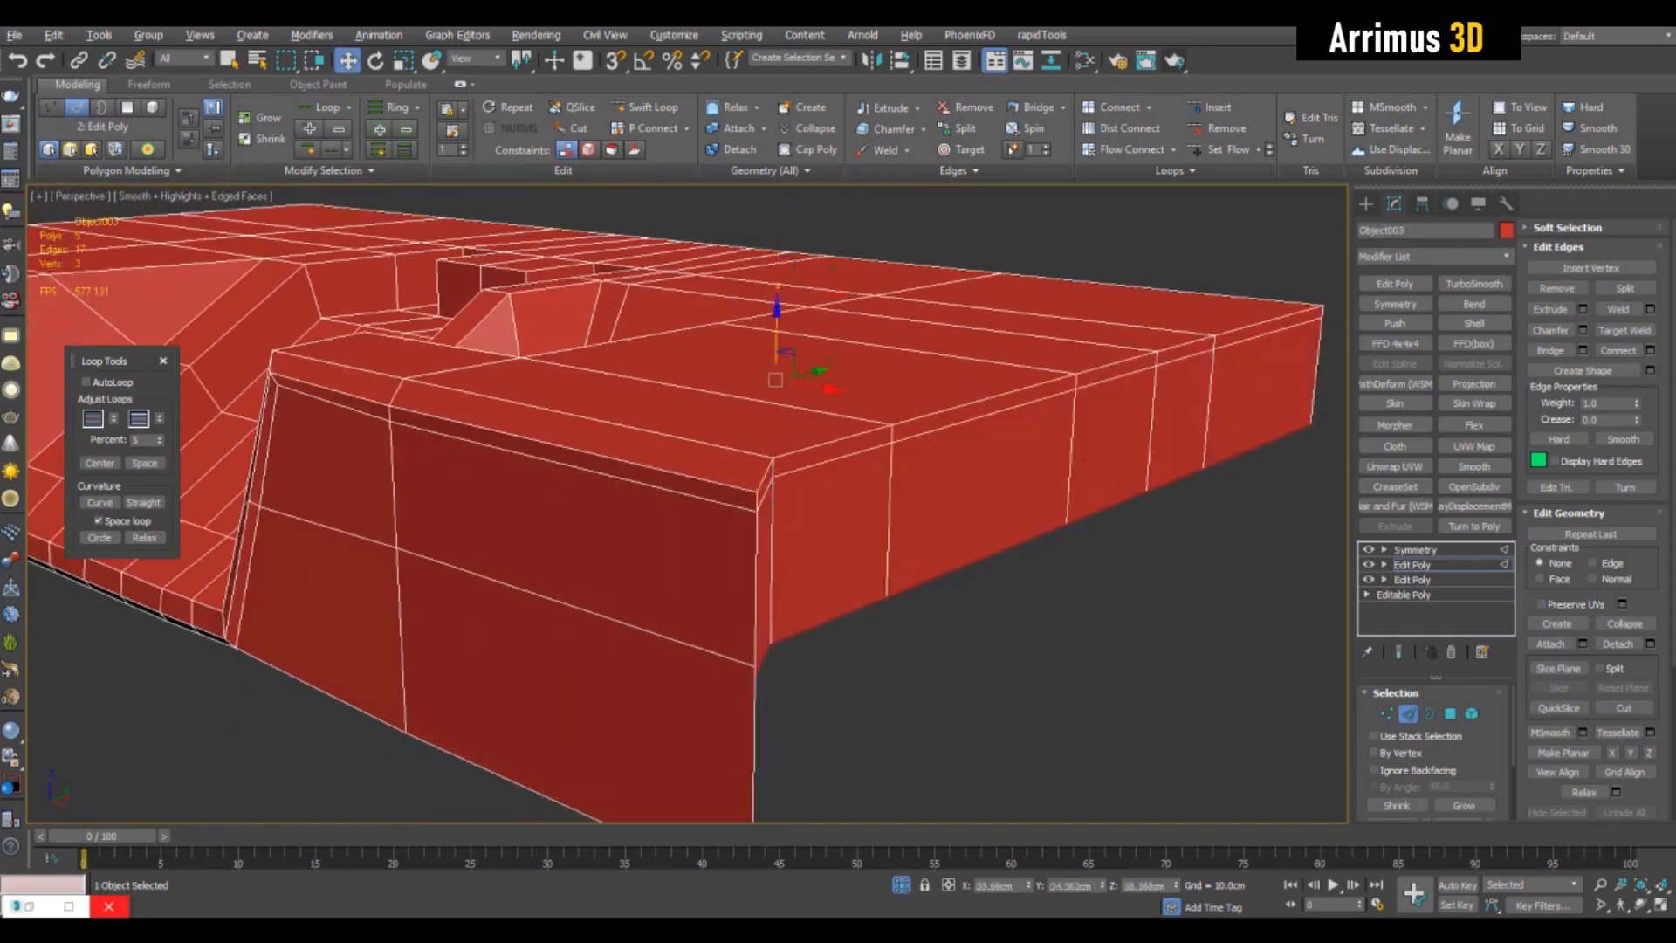
middle_click_drag(779, 347, 789, 270)
left_click_drag(784, 275, 784, 387, "shift")
middle_click_drag(784, 387, 808, 244)
- Target-weld the side wall's vertices to the matching front wall vertices at the outer corner
key("1")
key("ctrl+shift+w")
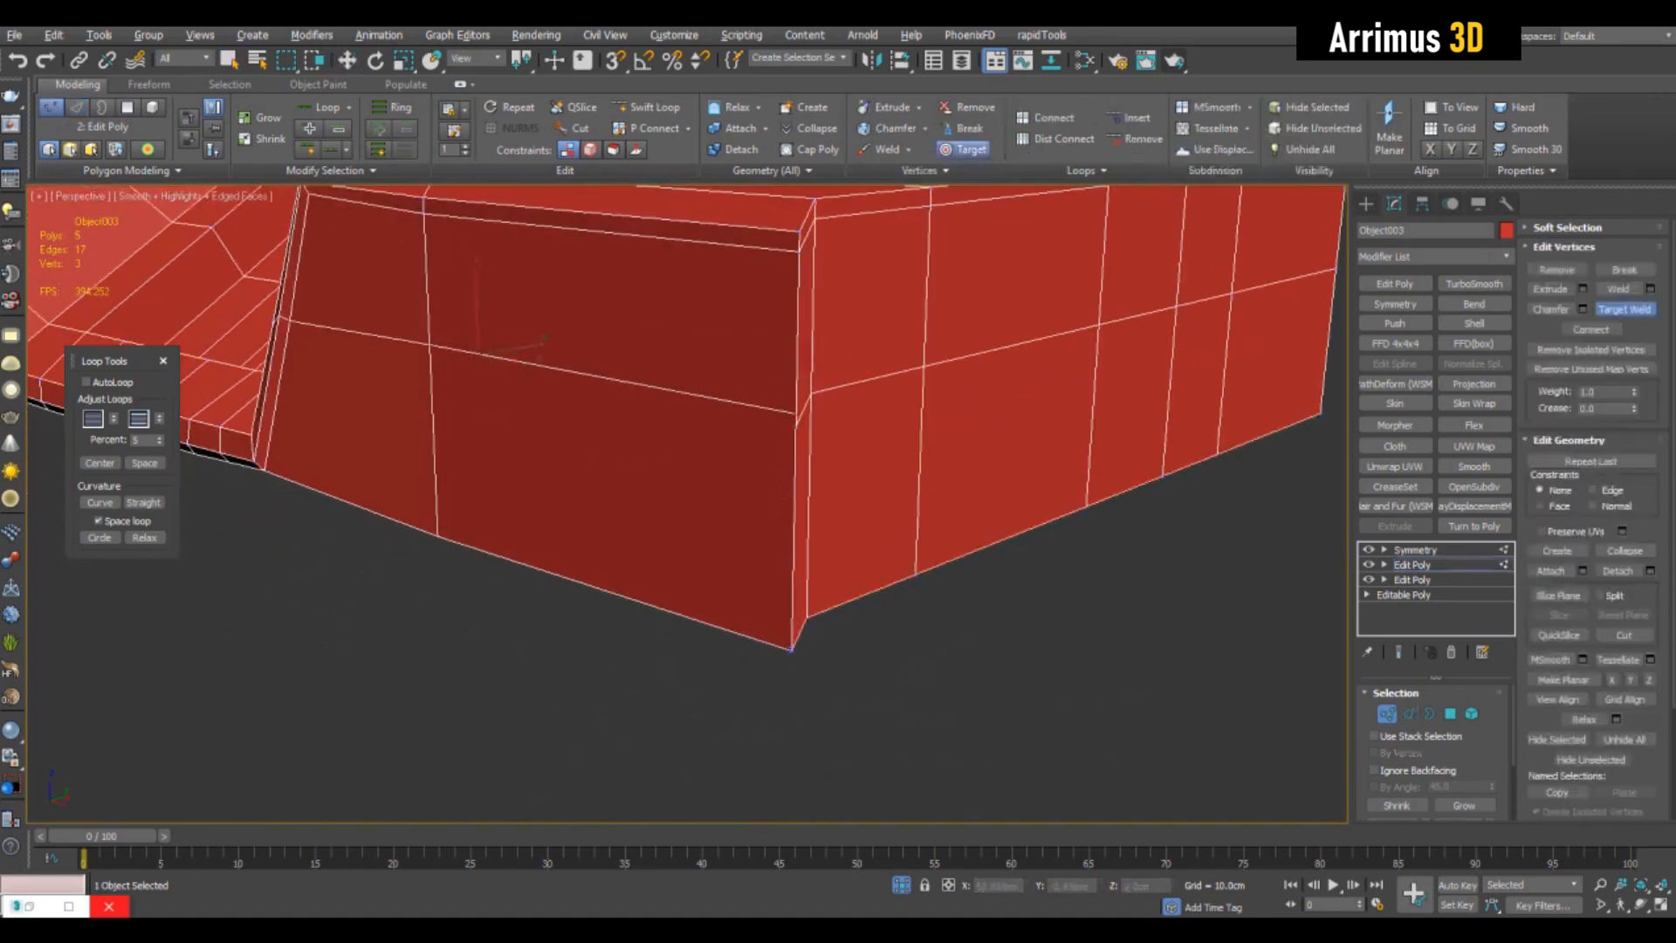
key("ctrl+shift+w")
scroll(768, 392, "down", 4)
middle_click_drag(786, 392, 798, 467, "alt")
key("alt+x")
middle_click_drag(829, 411, 969, 384, "alt")
- Extrude the open edges along the block's underside straight down to continue the walls below the recess
key("2")
key("w")
middle_click_drag(786, 392, 812, 472, "alt")
key("alt+x")
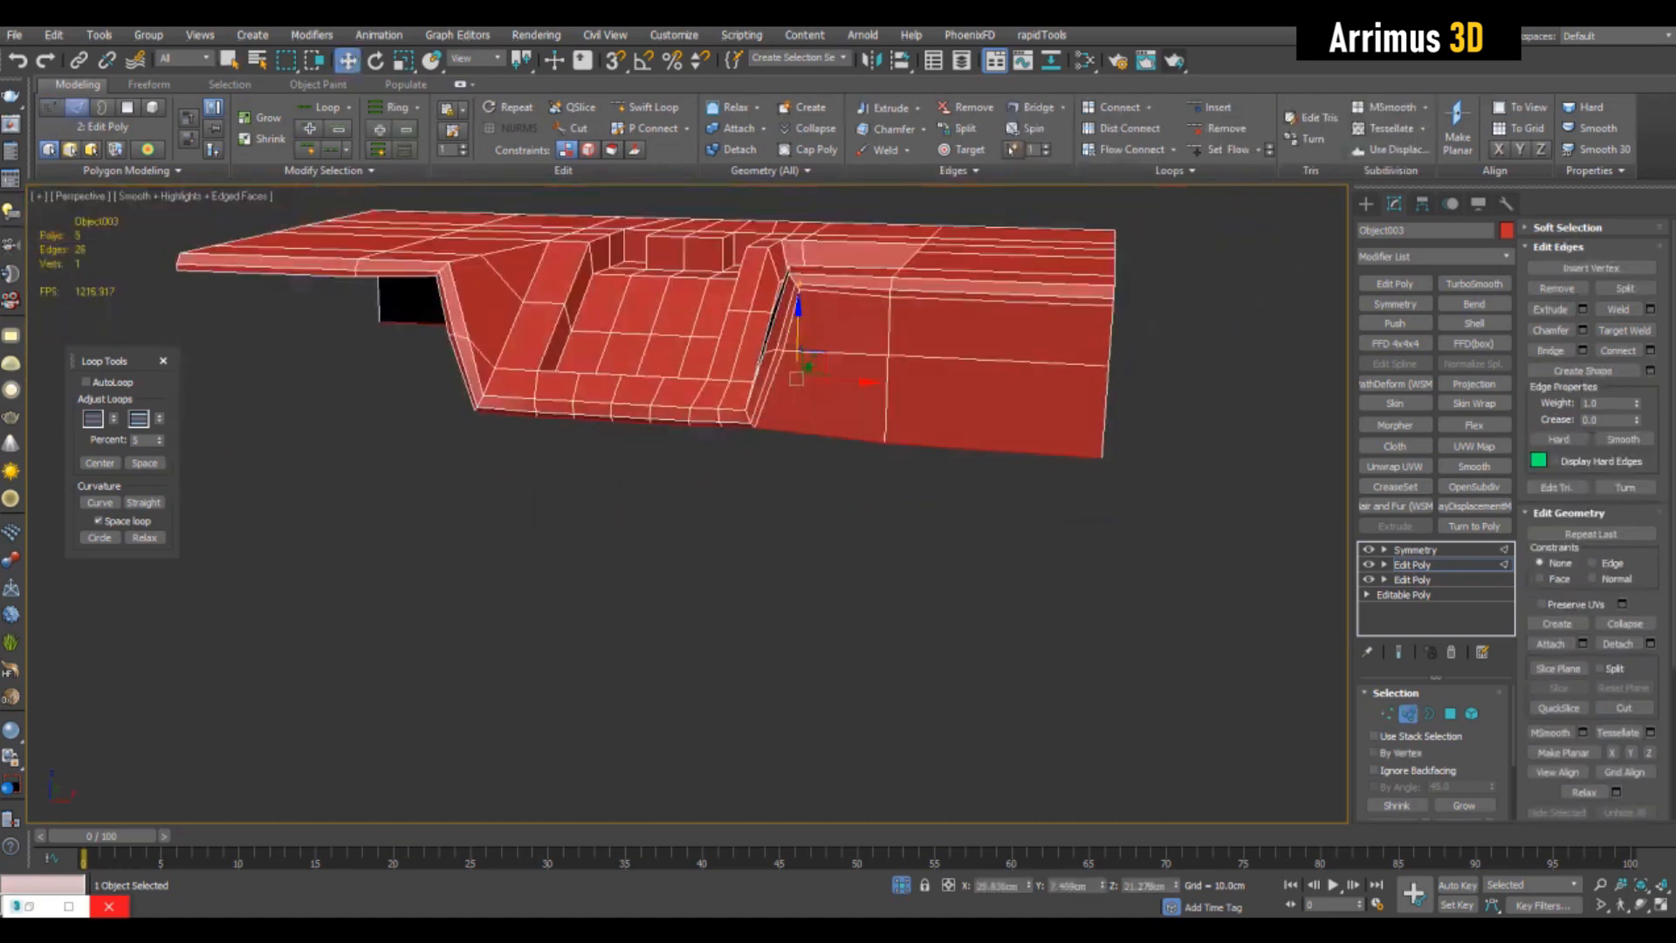
left_click_drag(798, 336, 798, 463, "shift")
scroll(851, 306, "down", 3)
key("2")
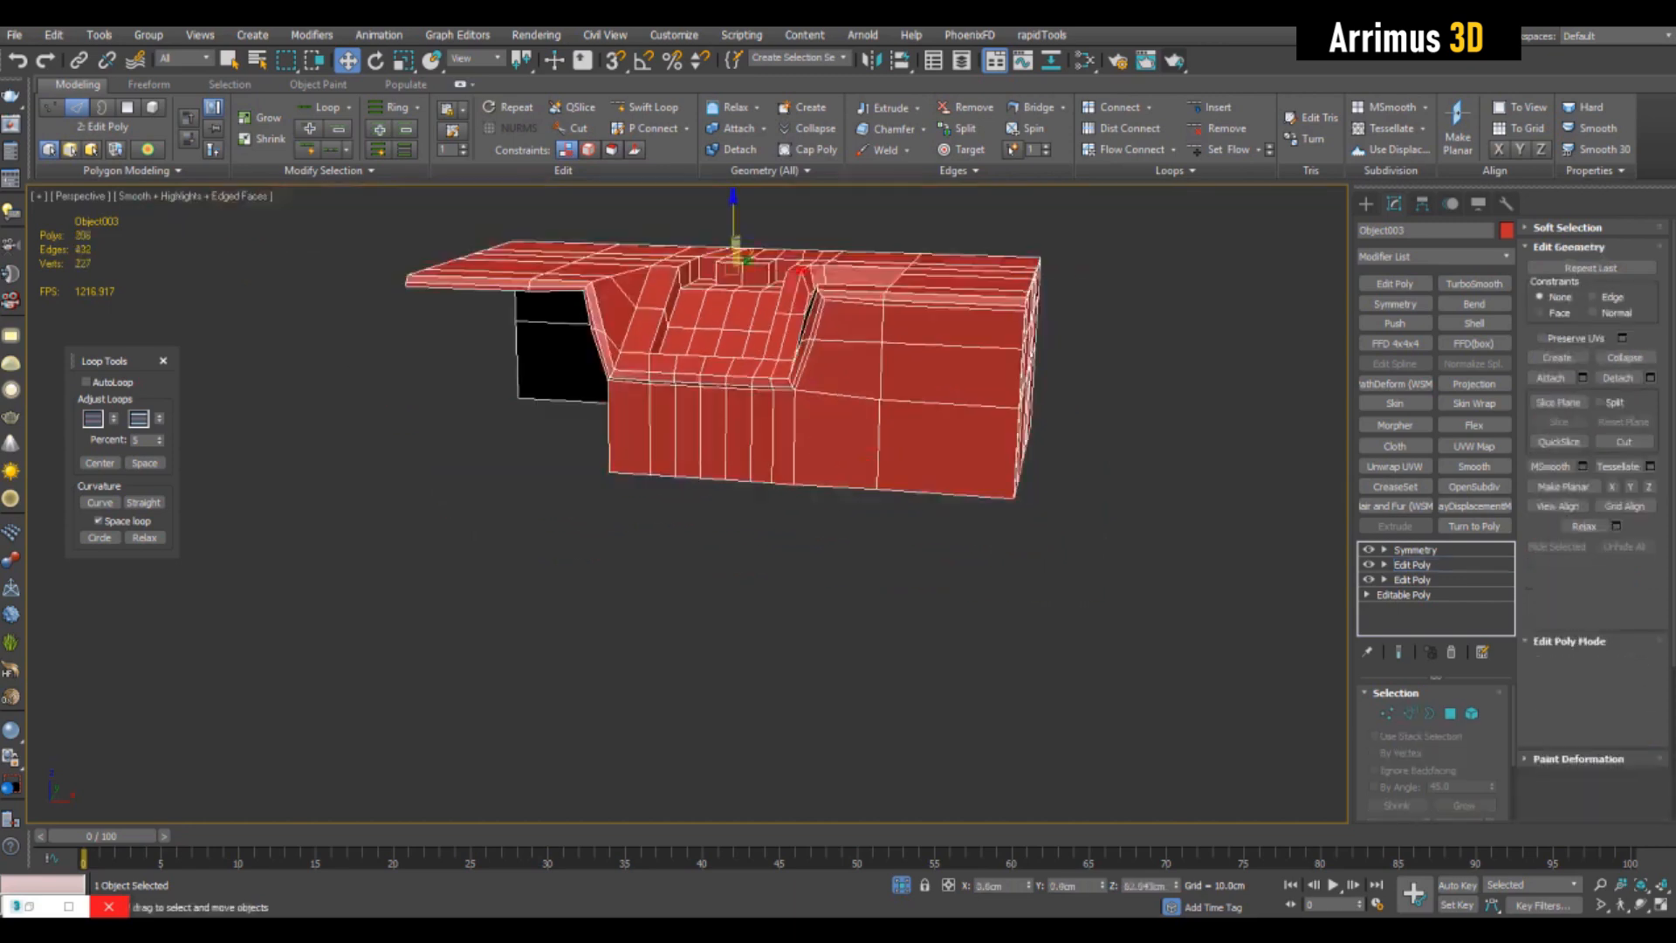
- End isolation to show the front plate, and return to the block's bottom edge selection for moving
key("q")
key("alt+q")
middle_click_drag(838, 489, 641, 340, "alt")
key("2")
key("w")
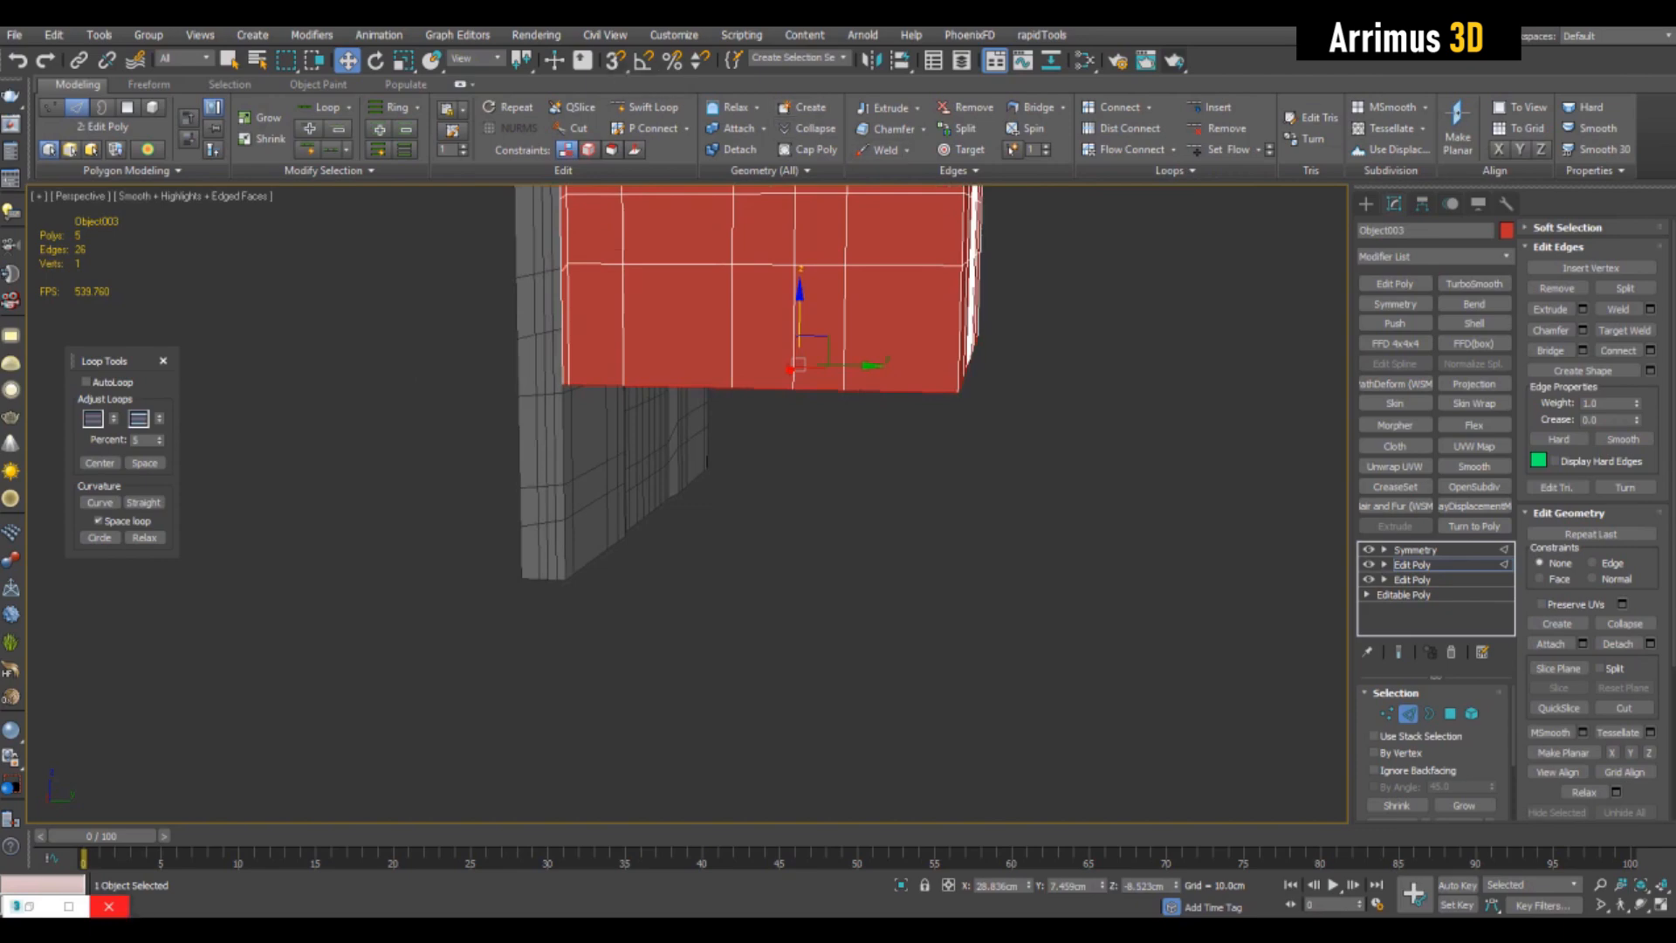
- Open the grid and snap settings and enable axis constraints with 3D snapping turned on
right_click(644, 59)
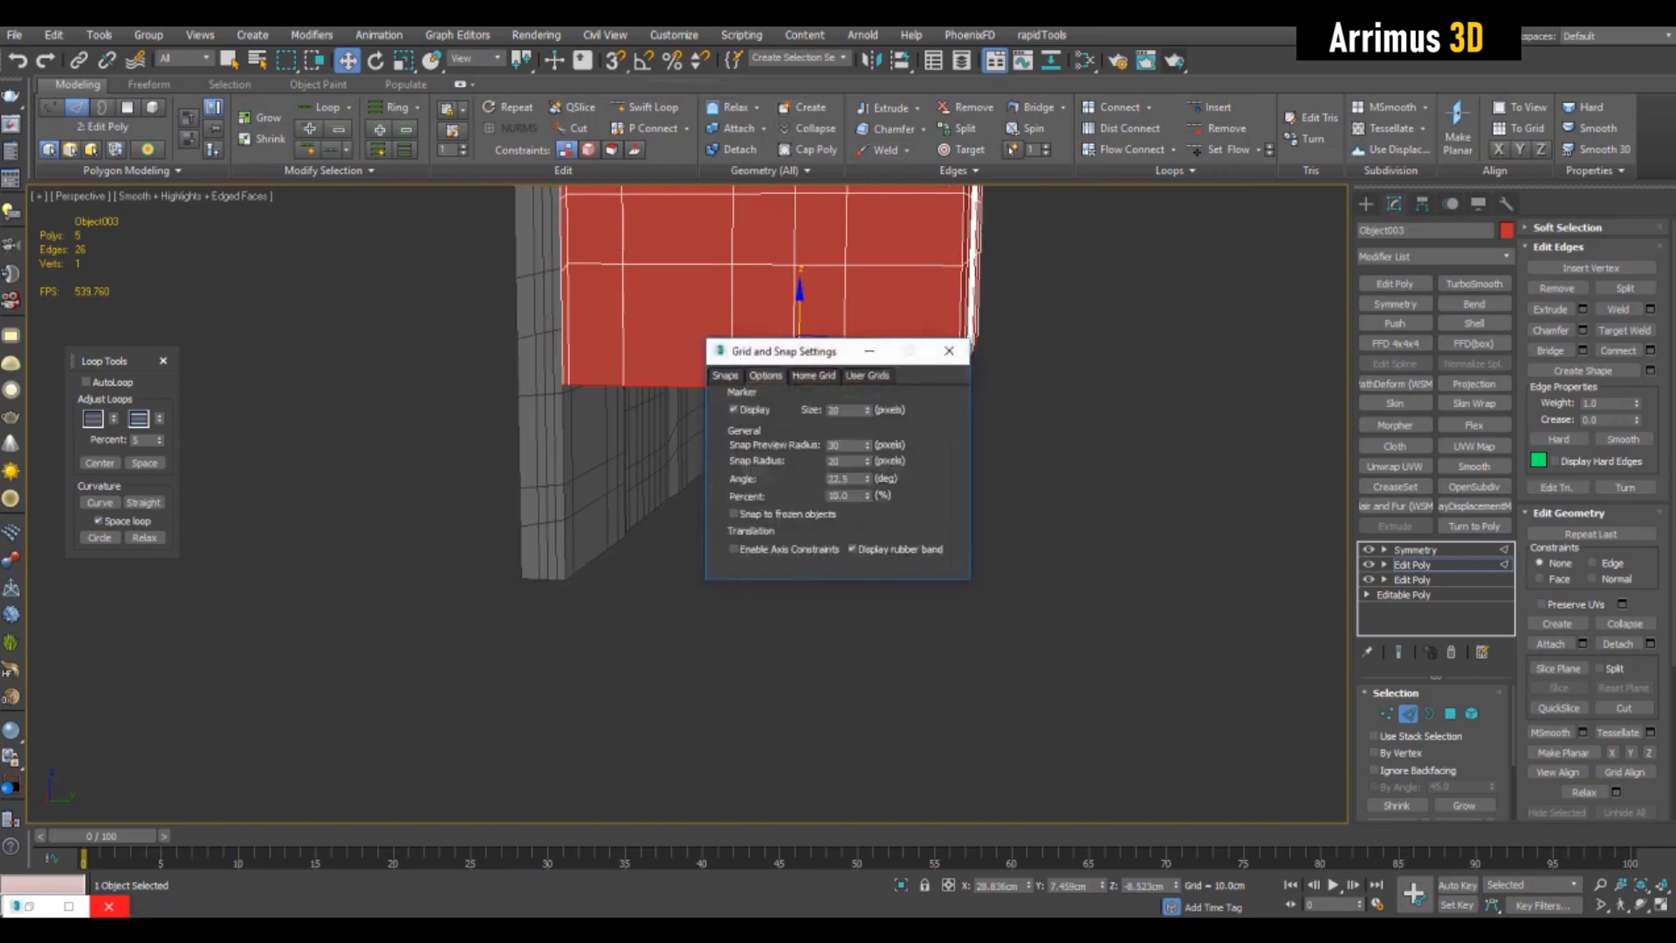
left_click_drag(860, 351, 1285, 467)
middle_click_drag(942, 463, 851, 503, "alt")
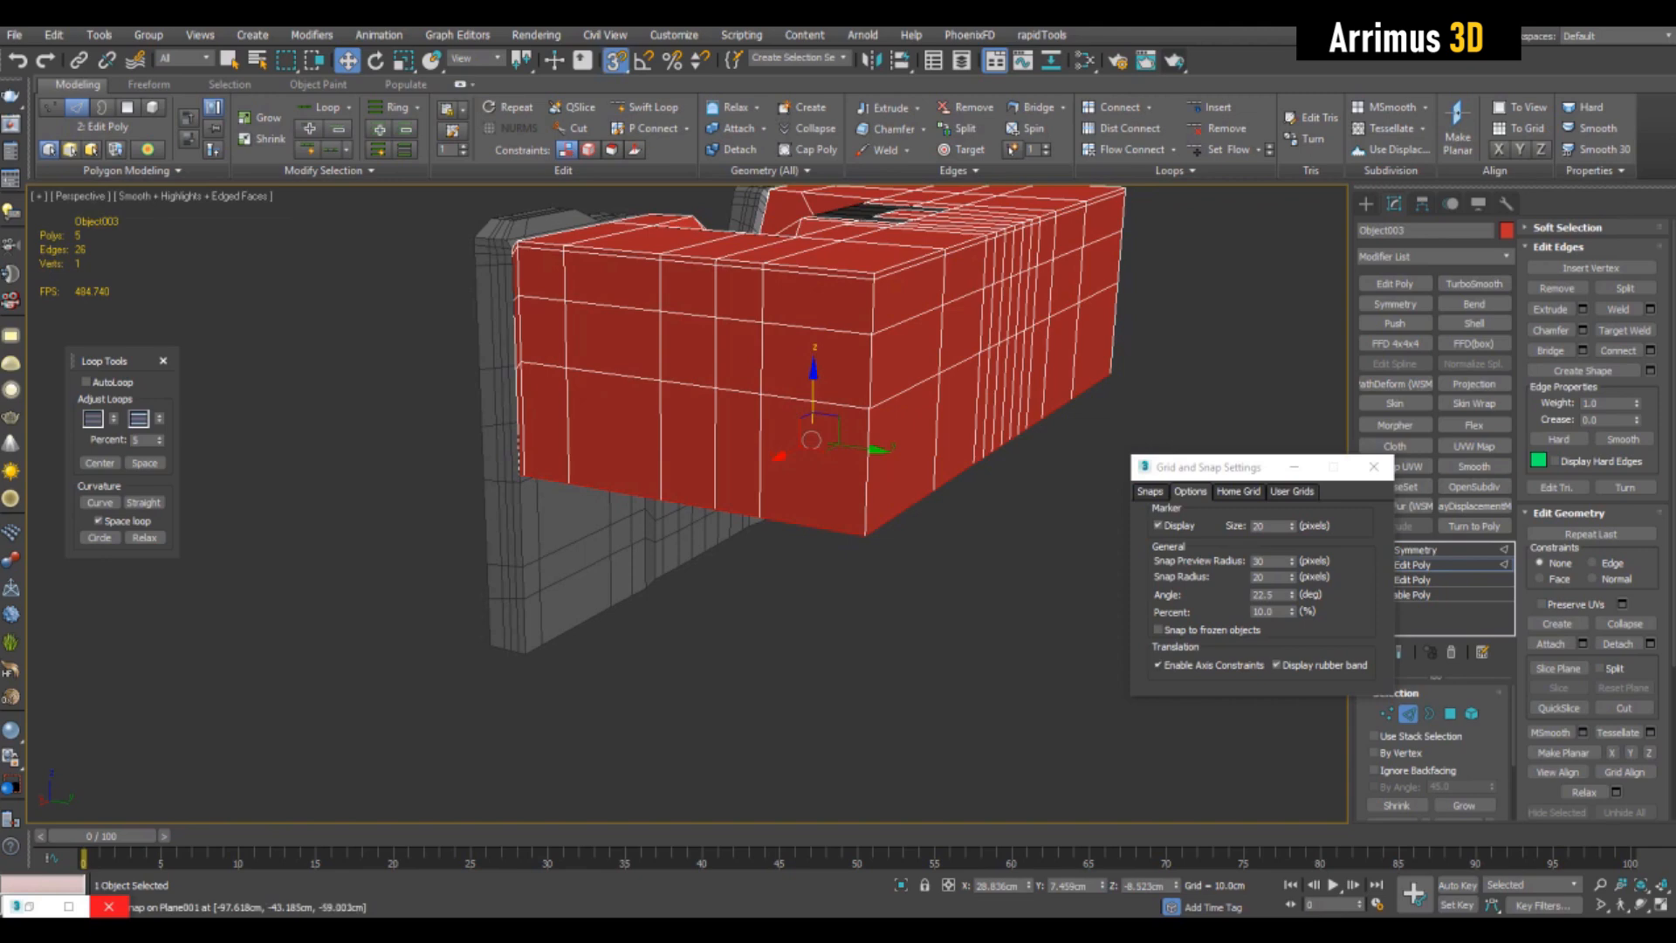
- Switch Enable Axis Constraints off and back on to compare the move gizmo's snapping behaviour
left_click(1160, 665)
middle_click_drag(838, 489, 759, 510, "alt")
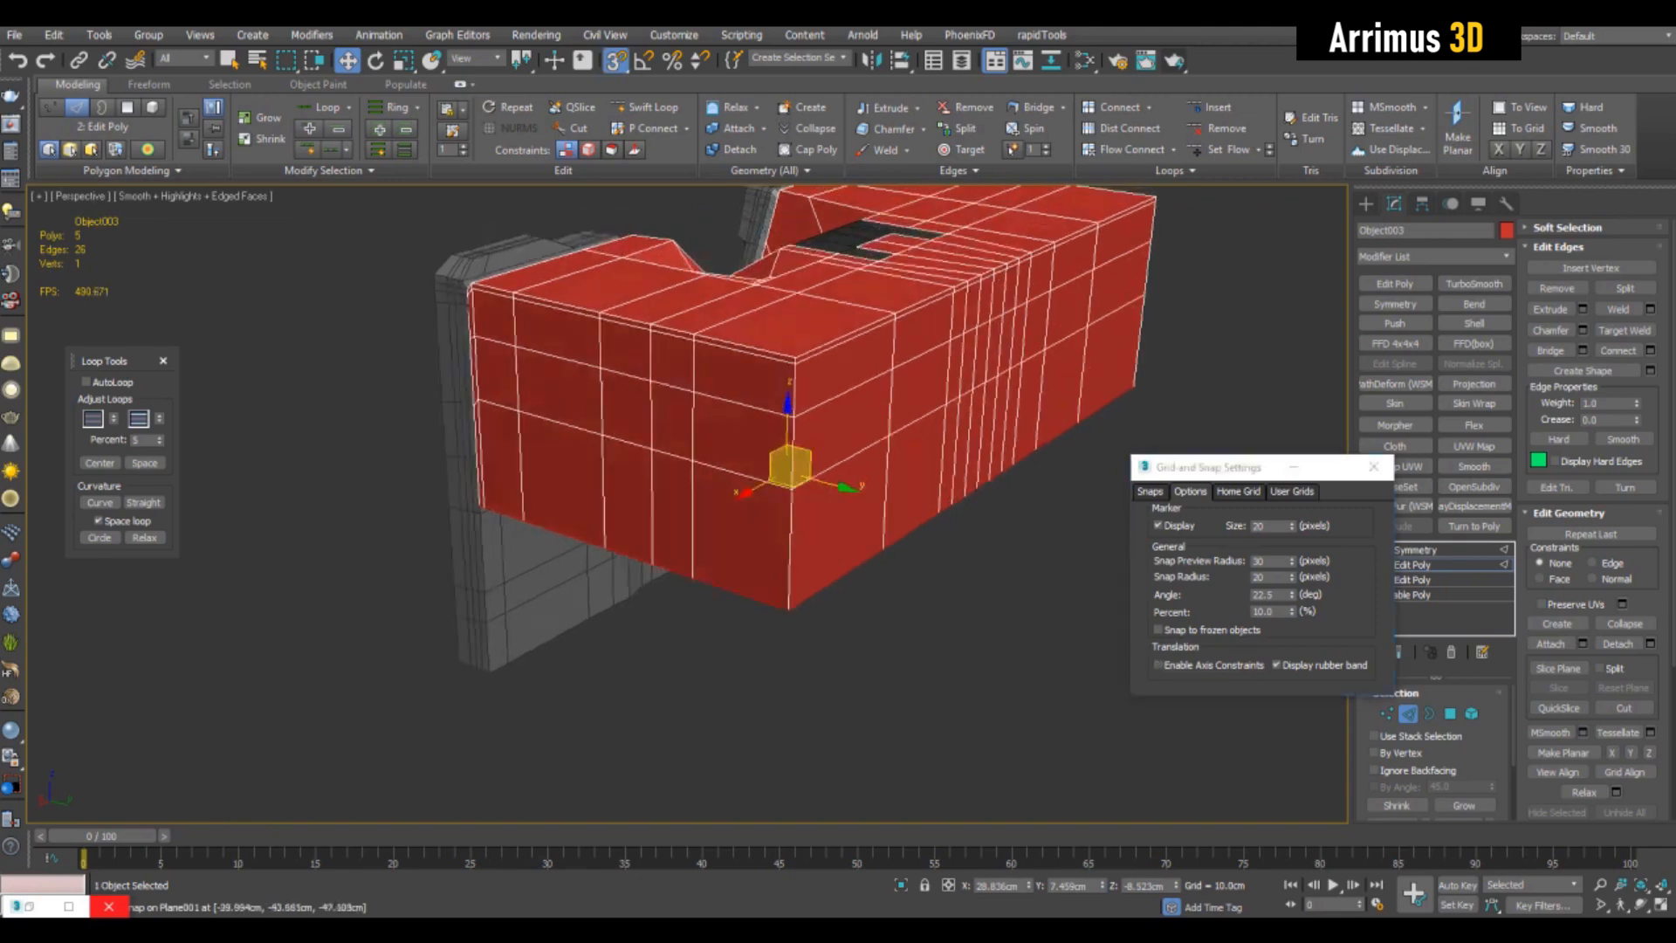
left_click(1158, 665)
left_click(1158, 665)
- Select a single vertical edge at the block's outer corner, and undo that selection
middle_click_drag(926, 541, 969, 576, "alt")
middle_click_drag(818, 515, 716, 493)
scroll(829, 489, "up", 4)
scroll(808, 516, "down", 4)
scroll(794, 494, "up", 4)
middle_click_drag(716, 494, 681, 485, "alt")
left_click(766, 489)
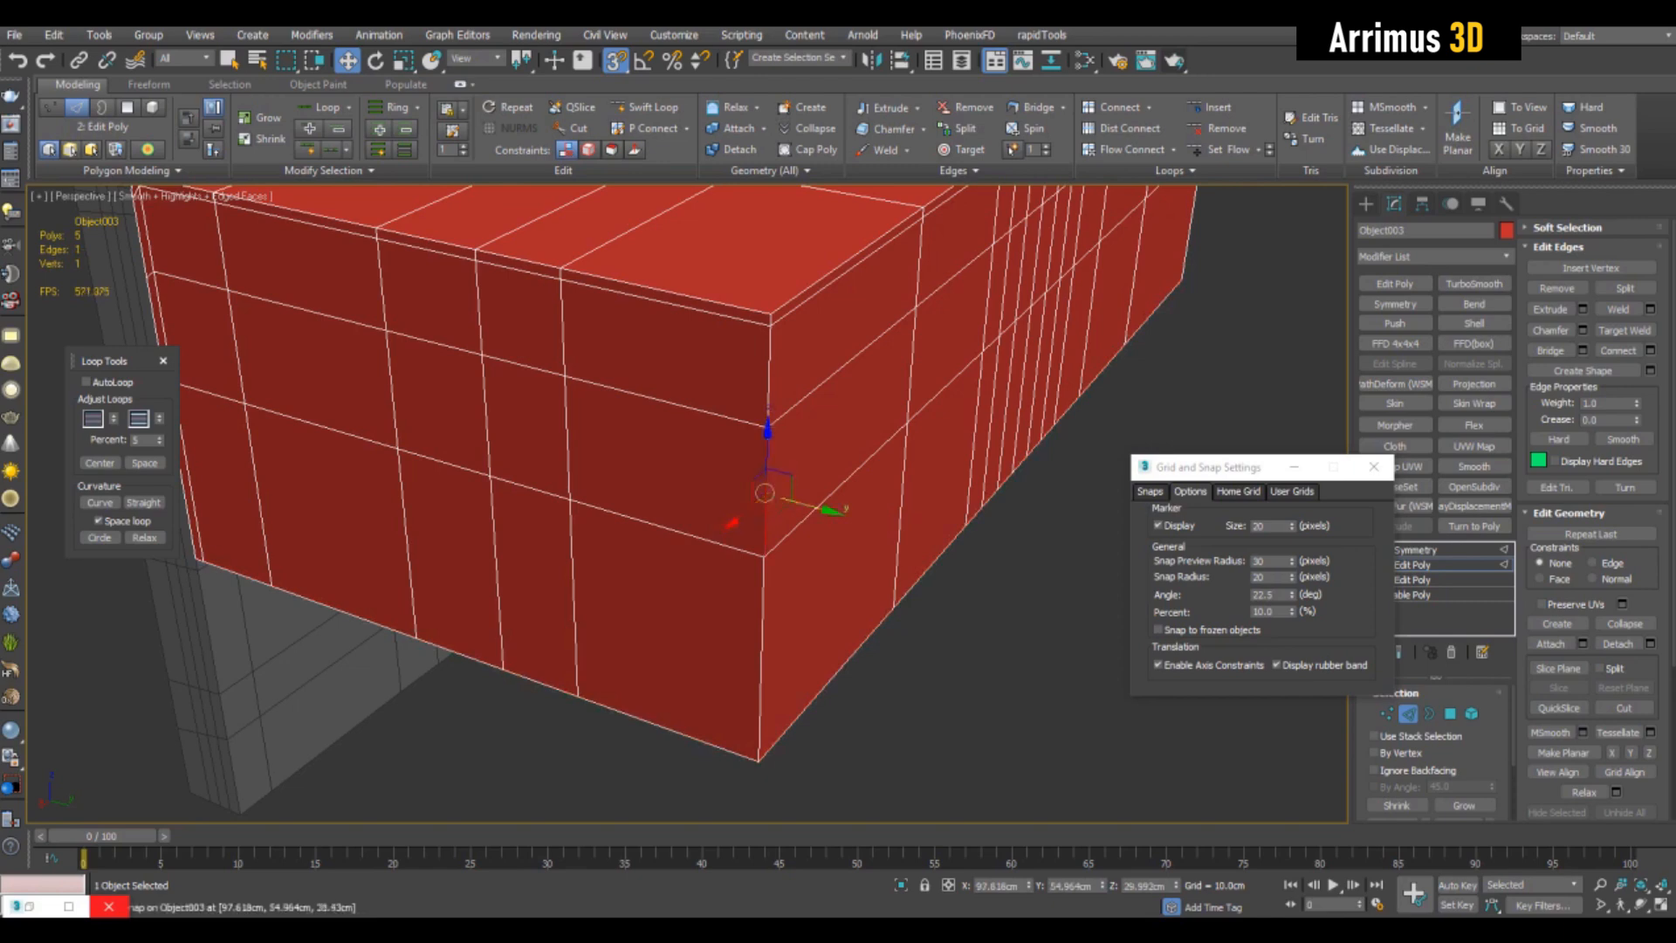
middle_click_drag(765, 492, 846, 476)
key("ctrl+z")
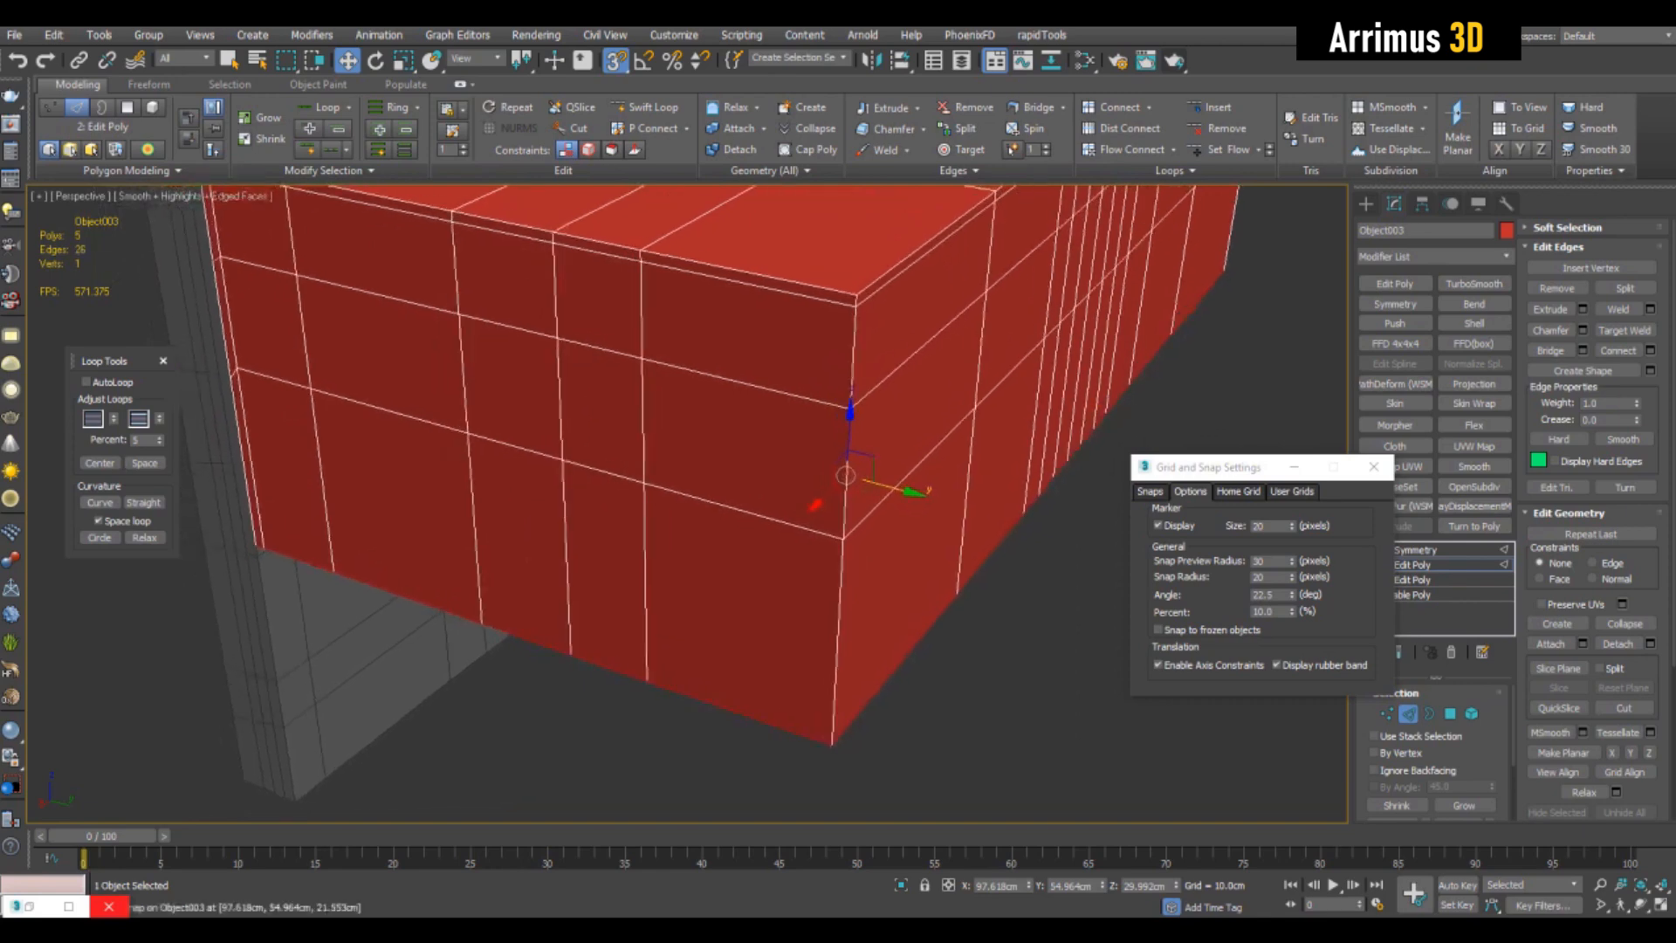
- Switch to the block's bottom border vertices and move the snap settings window clear of the modifier stack
scroll(846, 476, "down", 4)
middle_click_drag(846, 475, 908, 354, "alt")
left_click(1387, 714, "ctrl")
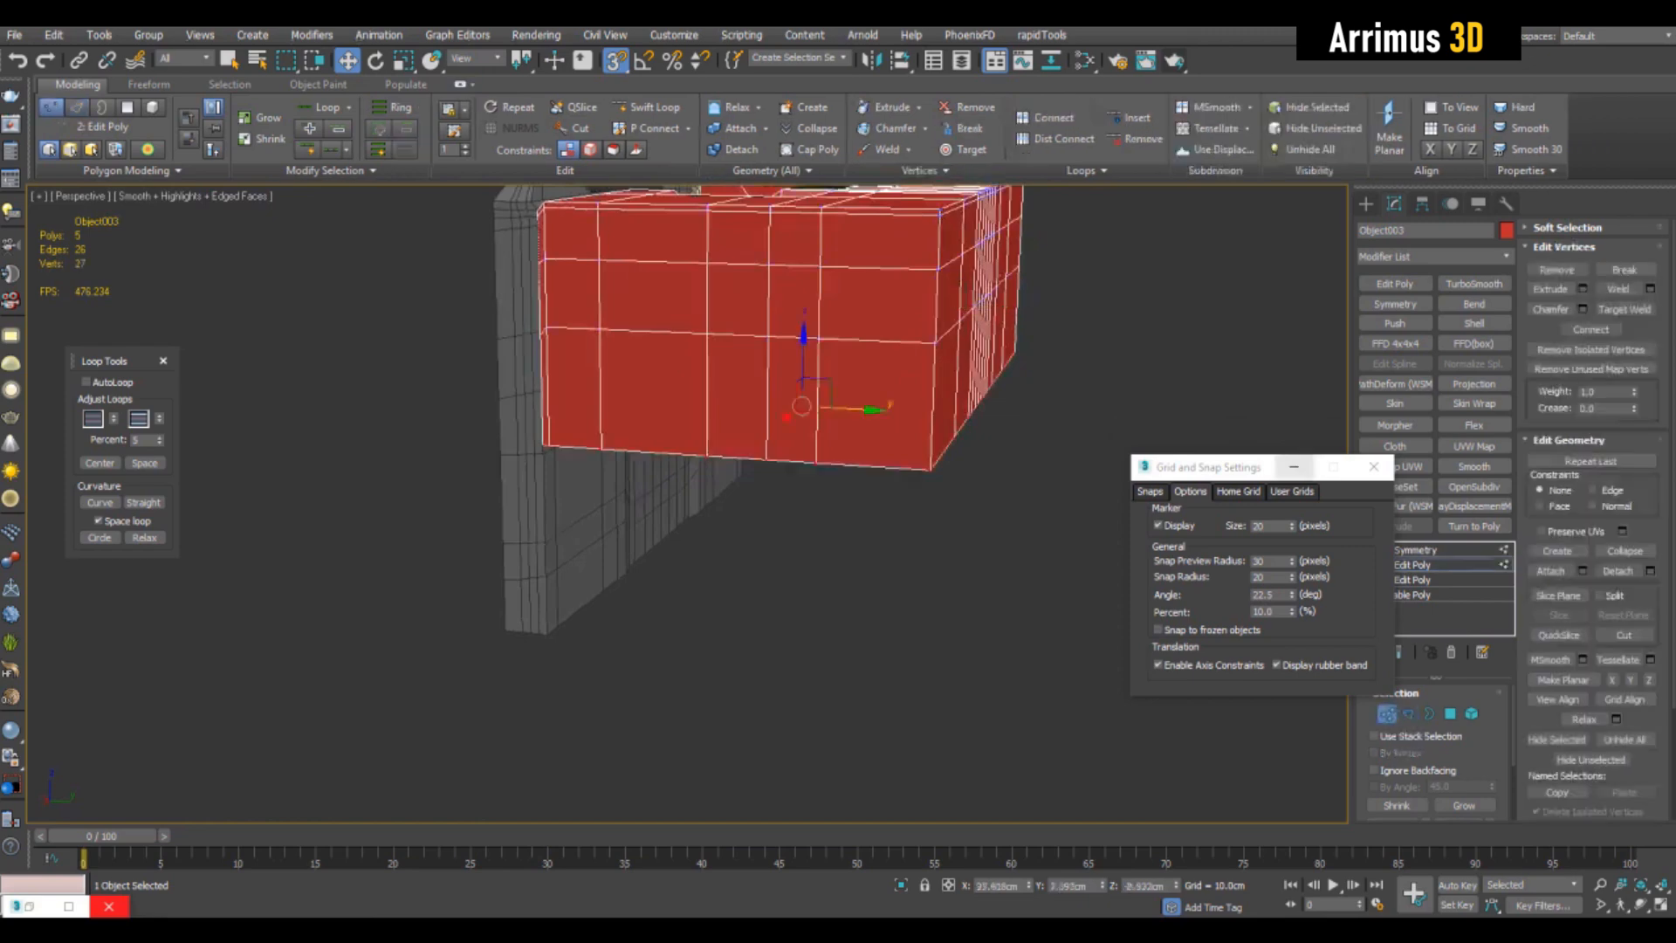
left_click_drag(1253, 468, 1186, 452)
- Try snapping the bottom vertices vertically to the front plate's lower corner, and undo the move
middle_click_drag(930, 482, 781, 480, "alt")
mouse_move(782, 480)
middle_mouse_down()
mouse_move(820, 465)
mouse_move(805, 417)
mouse_move(868, 373)
middle_mouse_up()
scroll(820, 464, "up", 3)
middle_click_drag(910, 429, 899, 425)
middle_click_drag(1008, 478, 997, 462)
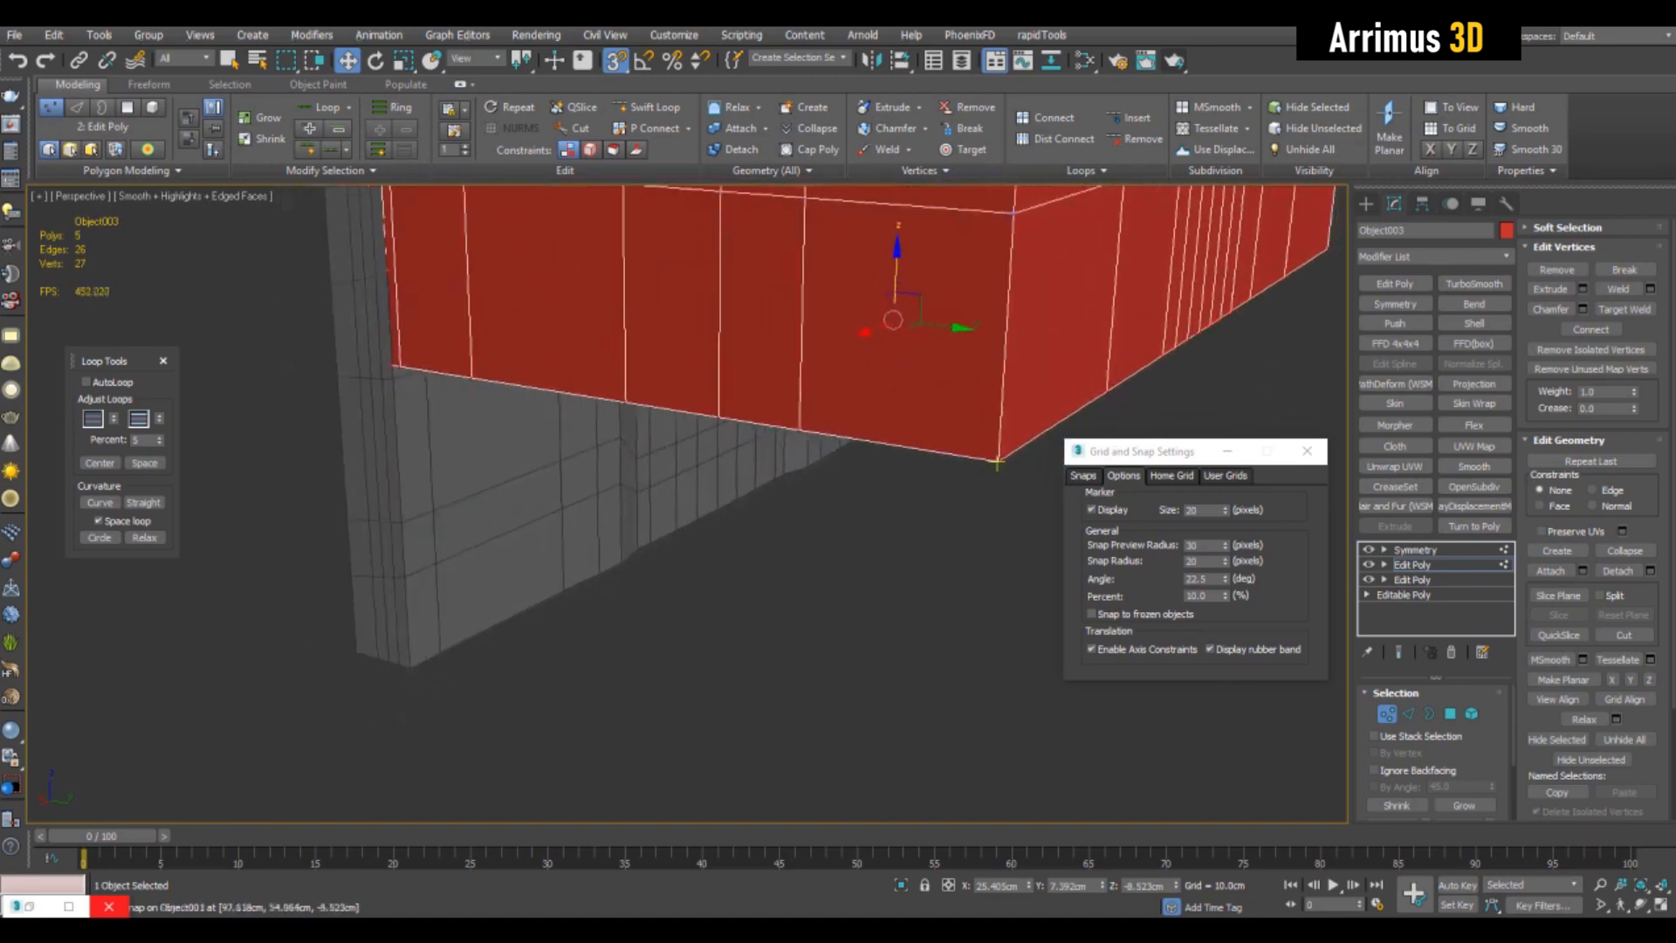
left_click_drag(997, 463, 414, 670)
scroll(417, 671, "down", 3)
middle_click_drag(417, 670, 577, 602, "alt")
key("ctrl+z")
- Turn off axis constraints, try snapping the bottom vertices to the front plate's lower corner, and undo the move
left_click(1091, 650)
middle_click_drag(942, 541, 864, 611, "alt")
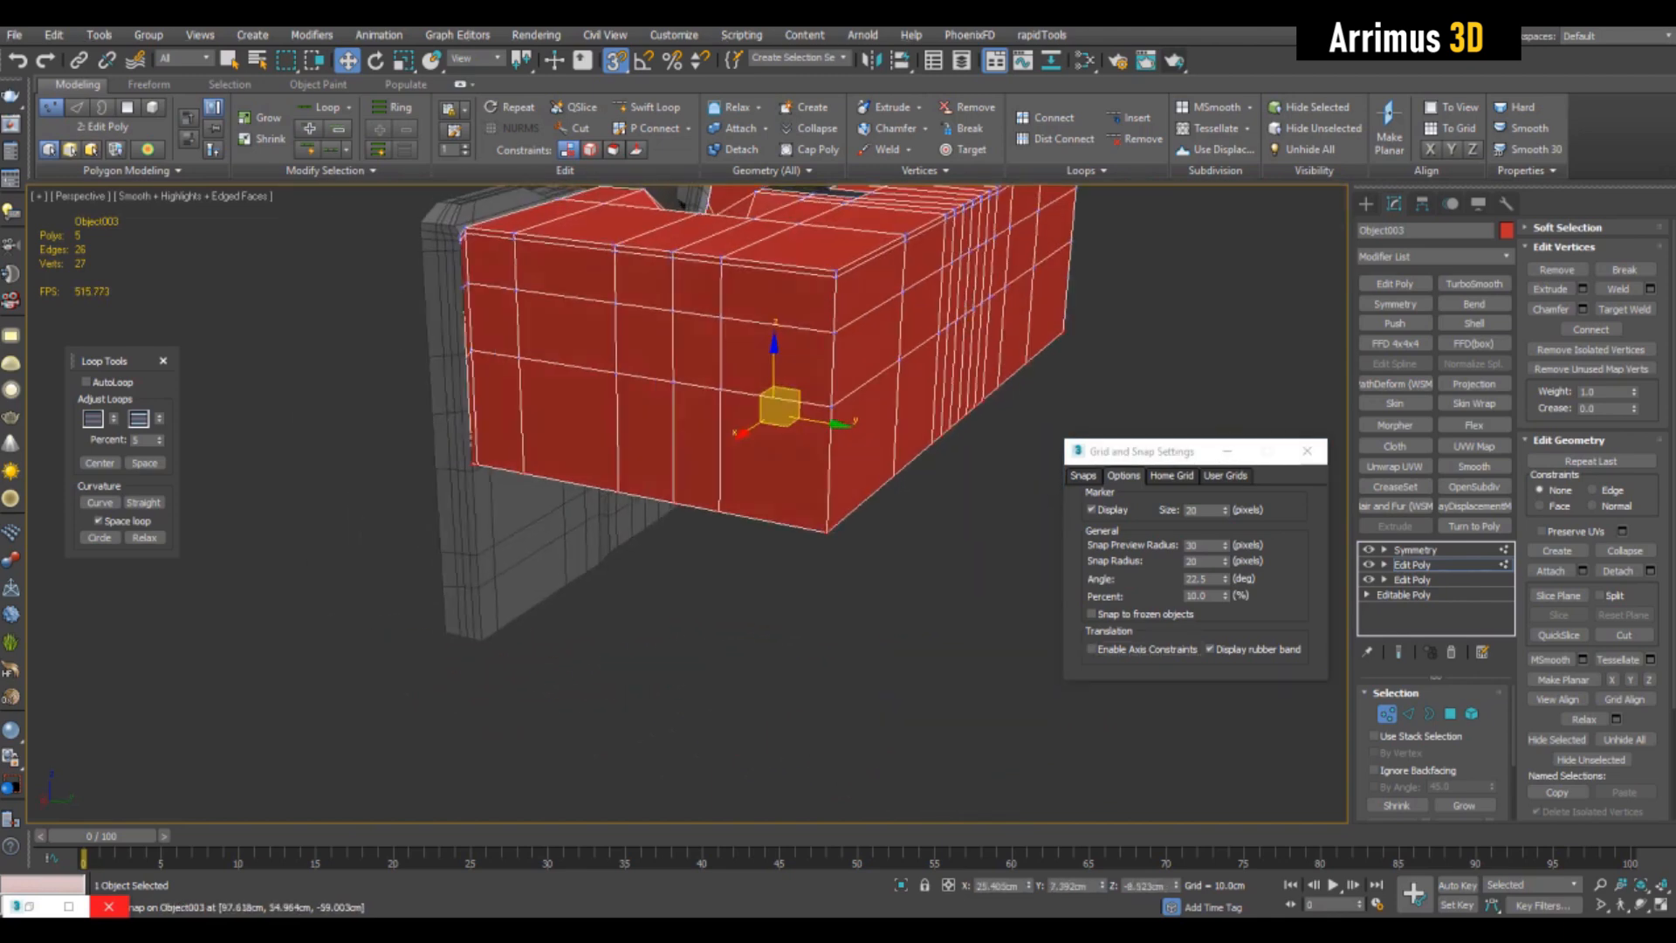
left_click_drag(826, 532, 480, 640)
middle_click_drag(482, 637, 559, 559, "alt")
key("ctrl+z")
- Re-enable axis constraints, snap the bottom vertices vertically down to the front plate's lower edge, and close the snap settings
left_click(1092, 649)
middle_click_drag(719, 298, 726, 325, "alt")
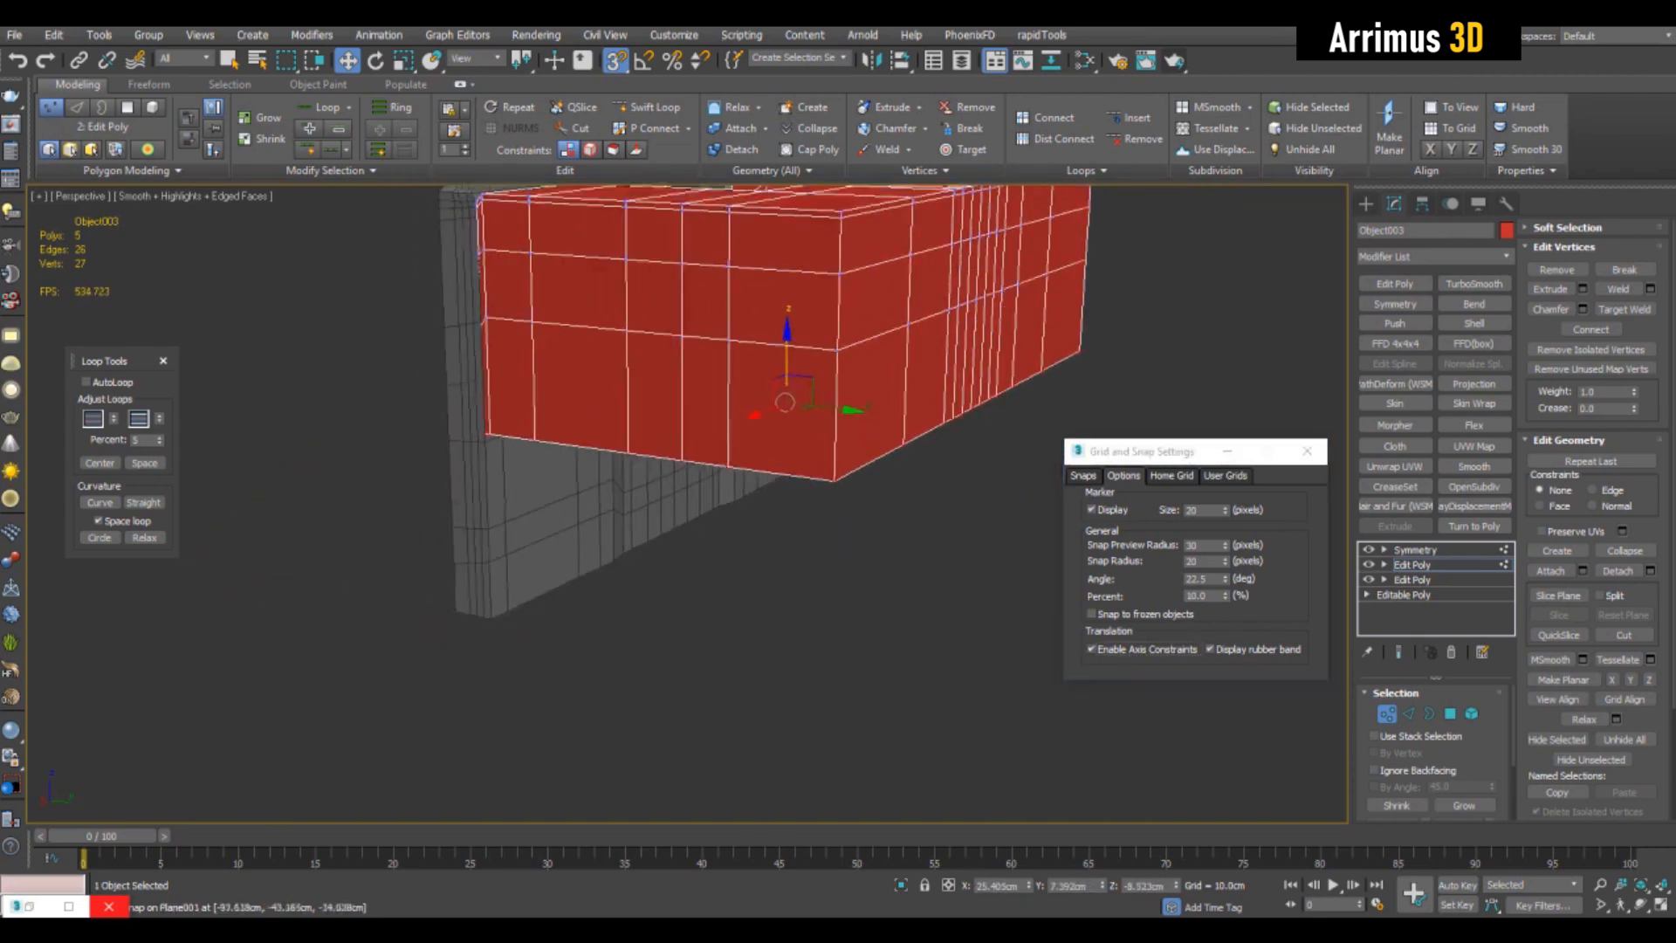
left_click_drag(832, 480, 494, 619)
middle_click_drag(496, 617, 505, 579)
key("s")
left_click(1307, 451)
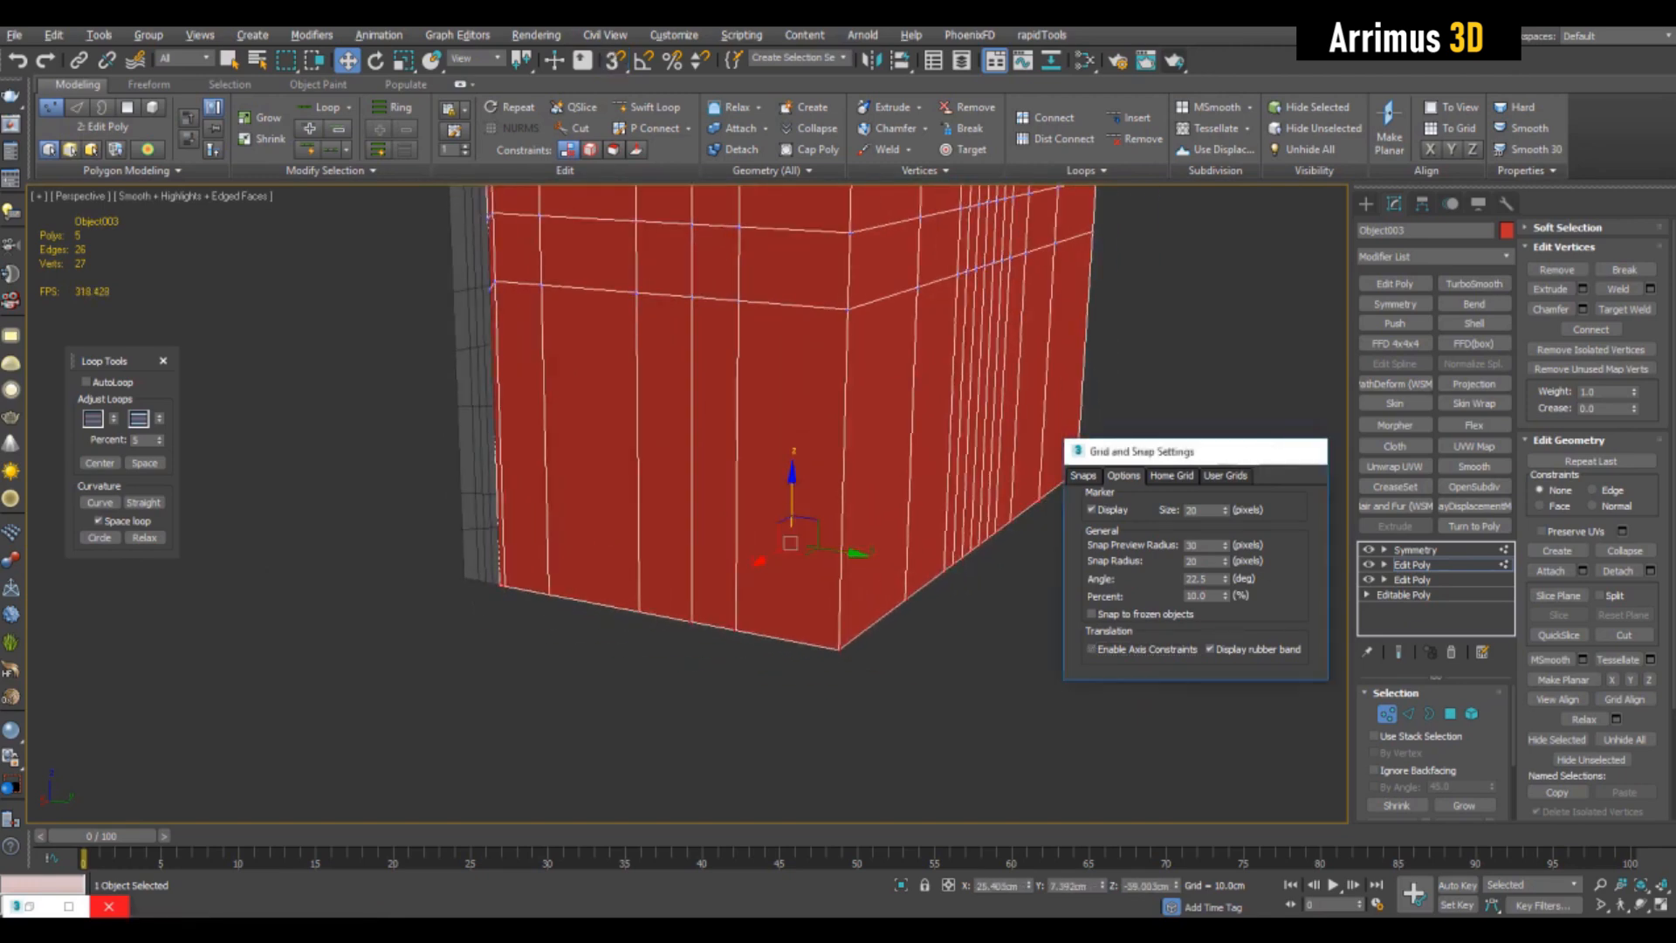
- Isolate the block and bridge its front and back bottom edges to close the underside
scroll(812, 454, "down", 4)
middle_click_drag(812, 454, 725, 349, "alt")
key("1")
scroll(960, 454, "up", 3)
key("alt+q")
key("2")
left_click_drag(1106, 472, 949, 384, "alt")
left_click(1583, 351)
left_click(946, 687)
middle_click_drag(917, 602, 1082, 502, "alt")
- Add three edge loops across the underside with Swift Loop, aligned with the side wall's vertical edges
key("alt+1")
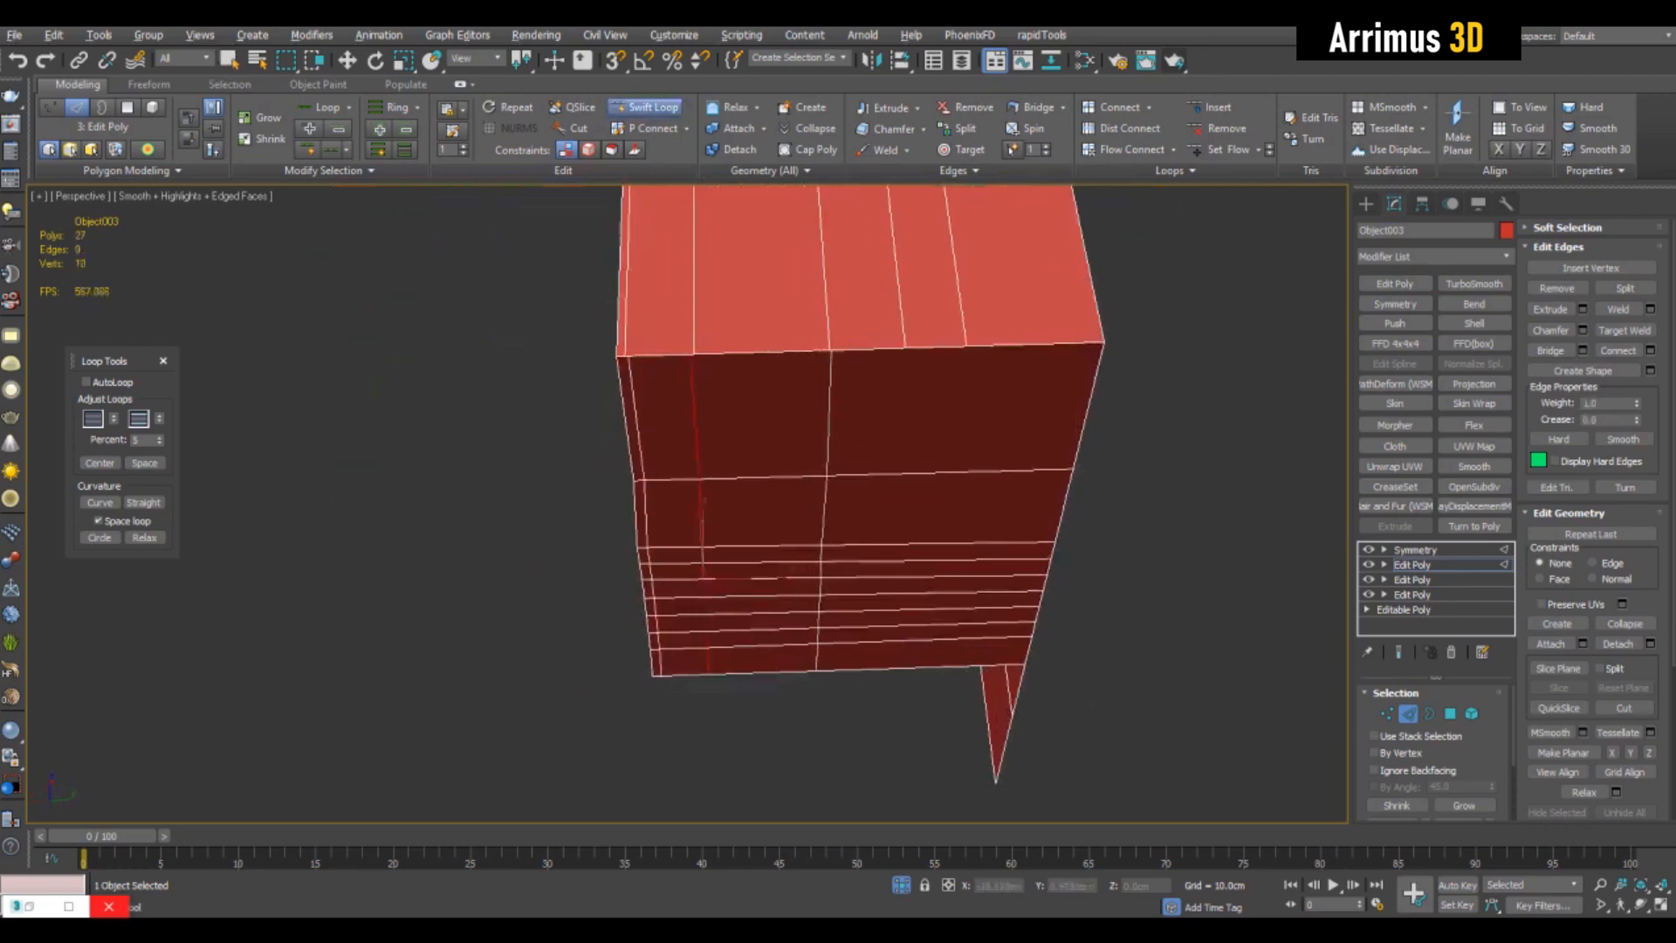
left_click(904, 349)
left_click(965, 347)
key("w")
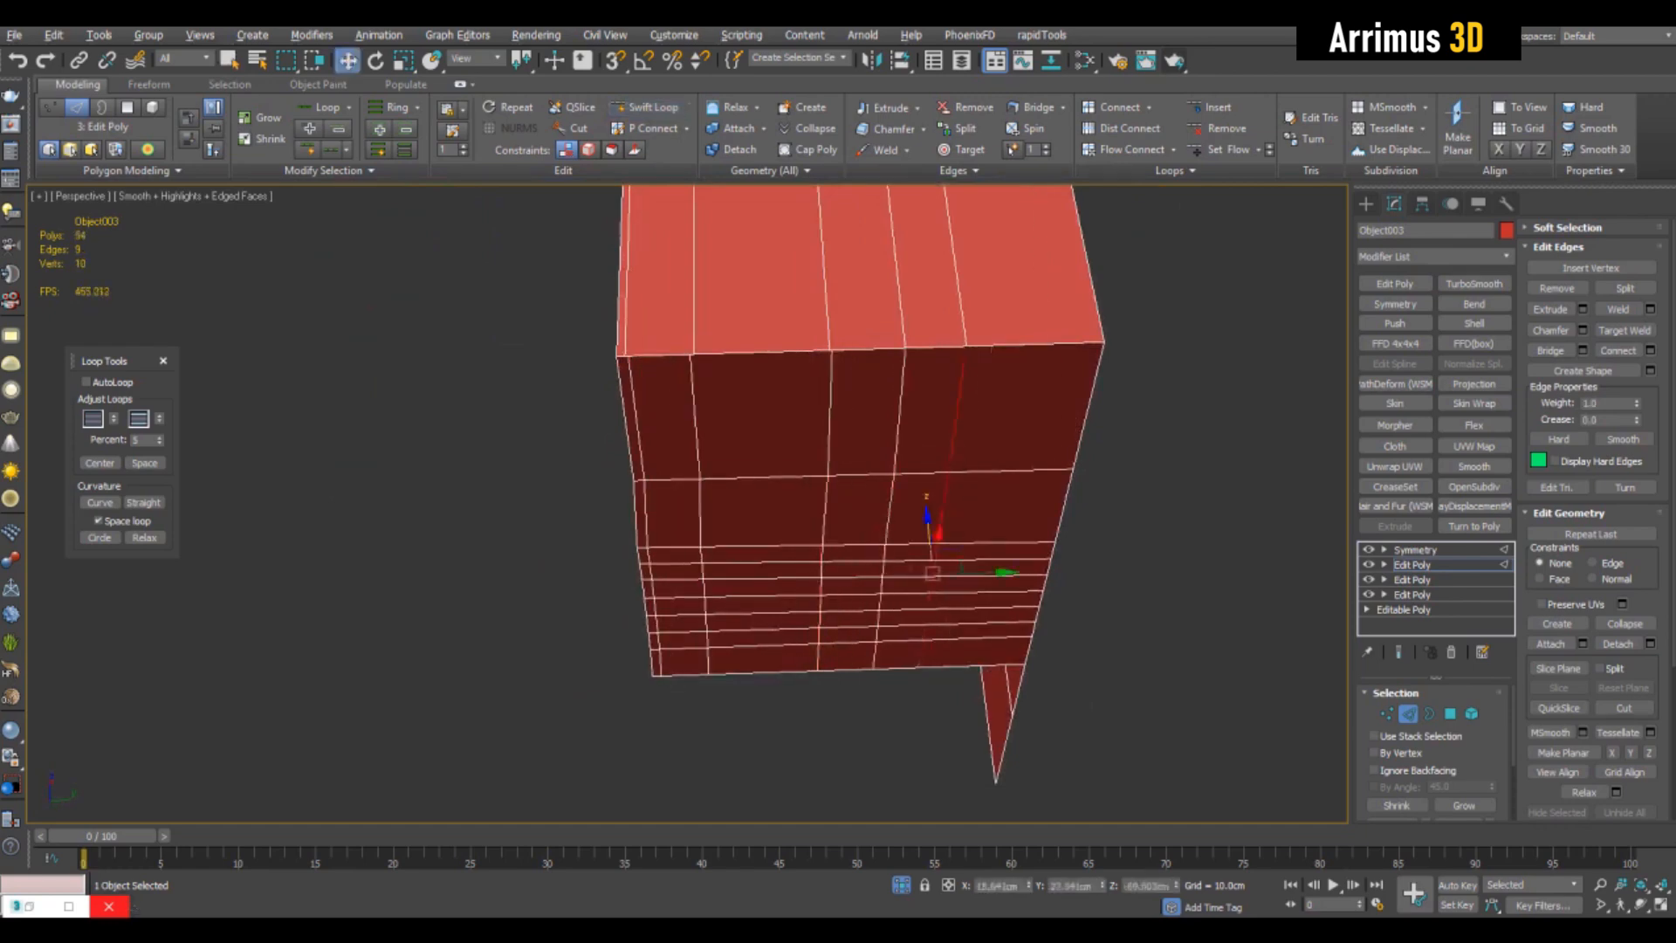
- Target-weld the underside's loop vertices to the matching bottom vertices of the side wall
key("q")
key("1")
scroll(1101, 282, "up", 6)
key("alt+x")
key("ctrl+shift+w")
middle_click_drag(688, 798, 1016, 771)
middle_click_drag(652, 469, 853, 490)
key("ctrl+z")
scroll(652, 482, "down", 5)
- Clear the selection, return to the Symmetry modifier and add an Edit Poly modifier above it
key("1")
key("ctrl+d")
mouse_move(652, 481)
middle_mouse_down("alt")
mouse_move(677, 384)
mouse_move(716, 375)
mouse_move(811, 489)
mouse_move(899, 445)
mouse_move(759, 489)
middle_mouse_up("alt")
left_click(812, 489)
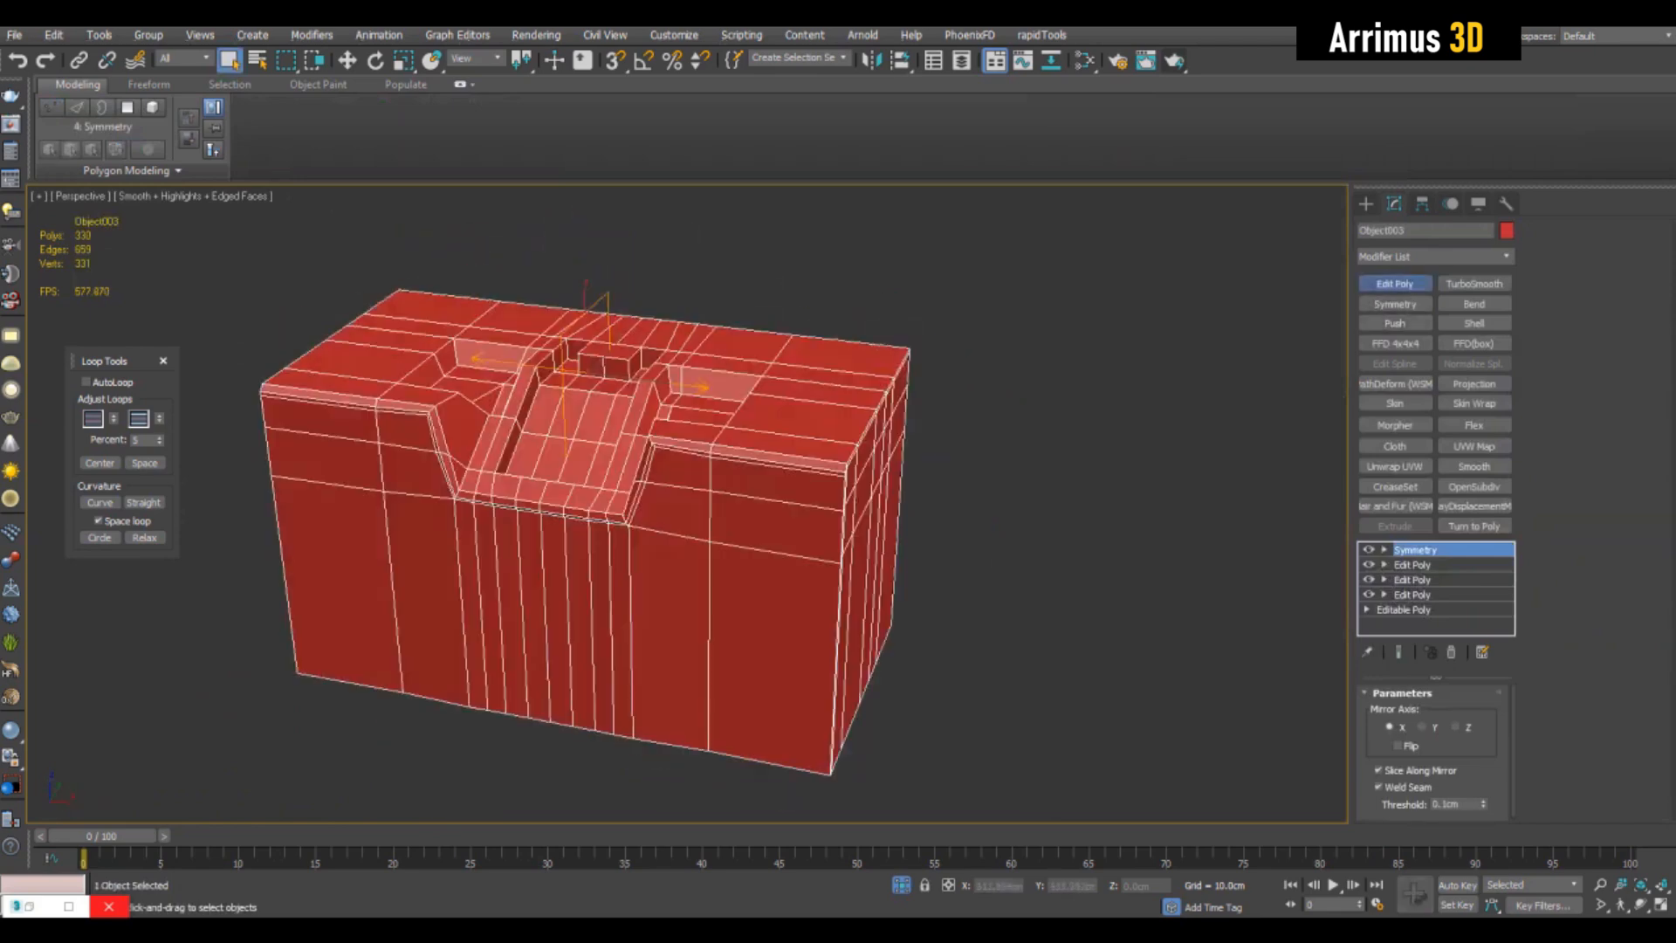
left_click(1395, 283)
- Check the mirrored block for open borders and examine how it fits behind the front plate
key("3")
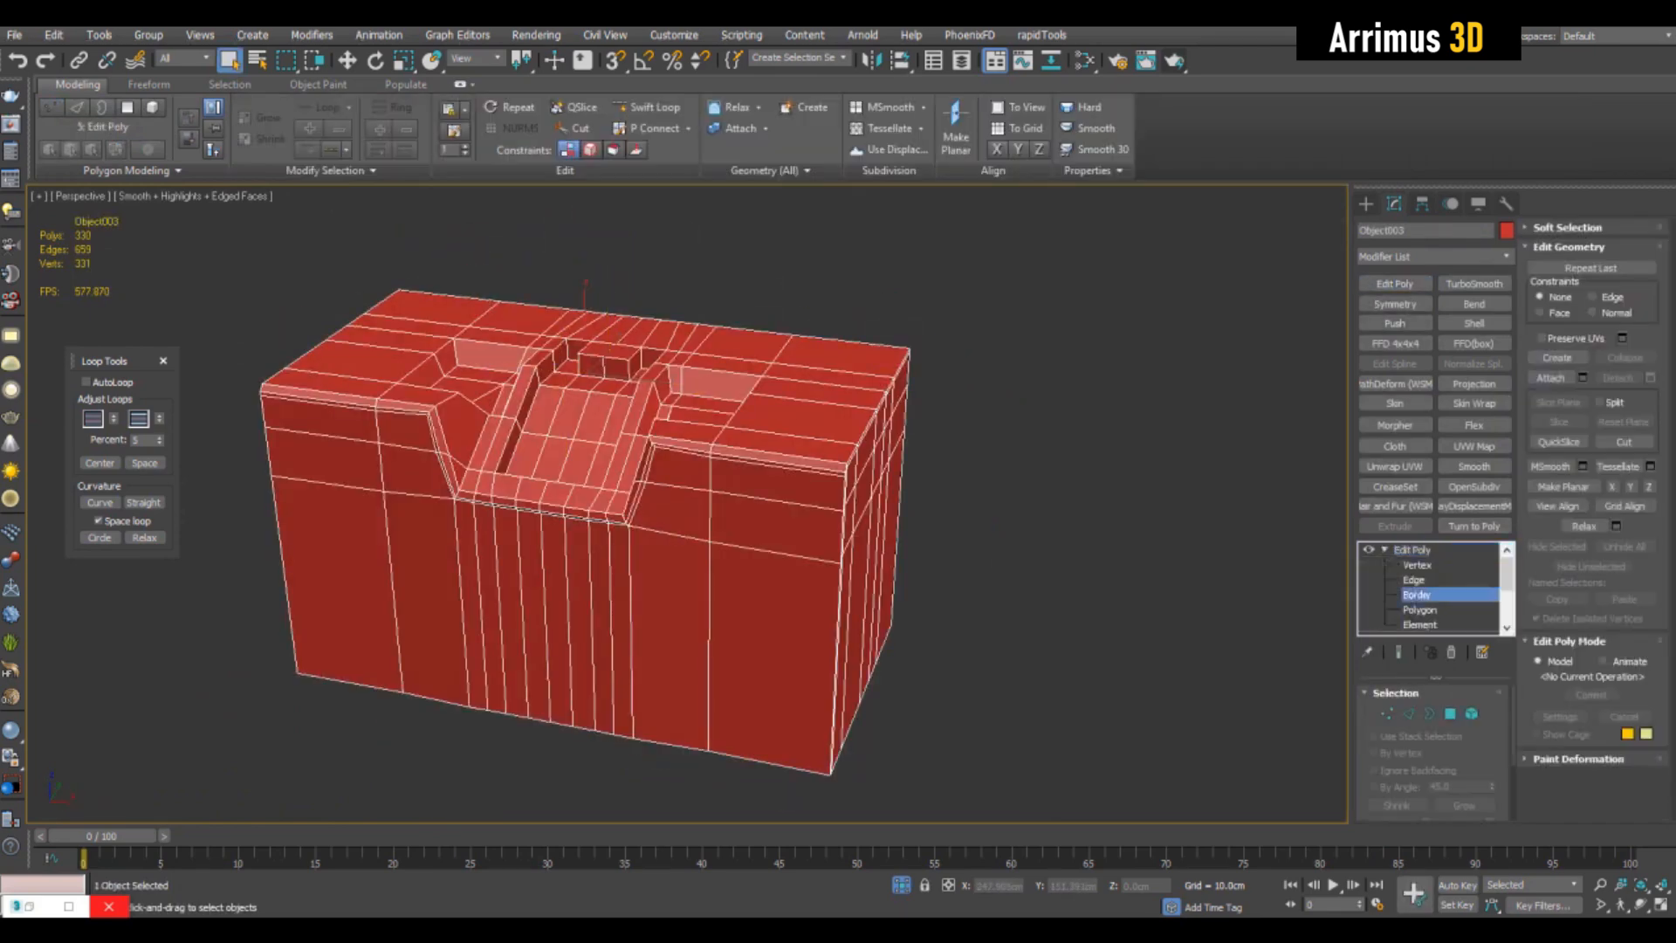
scroll(794, 422, "down", 6)
left_click_drag(512, 258, 931, 580)
middle_click_drag(881, 541, 699, 541, "alt")
scroll(812, 533, "up", 6)
key("alt+x")
scroll(698, 542, "down", 5)
left_click_drag(594, 297, 995, 696)
scroll(890, 489, "up", 6)
key("alt+x")
mouse_move(891, 489)
middle_mouse_down("alt")
mouse_move(908, 472)
mouse_move(995, 497)
middle_mouse_up("alt")
key("3")
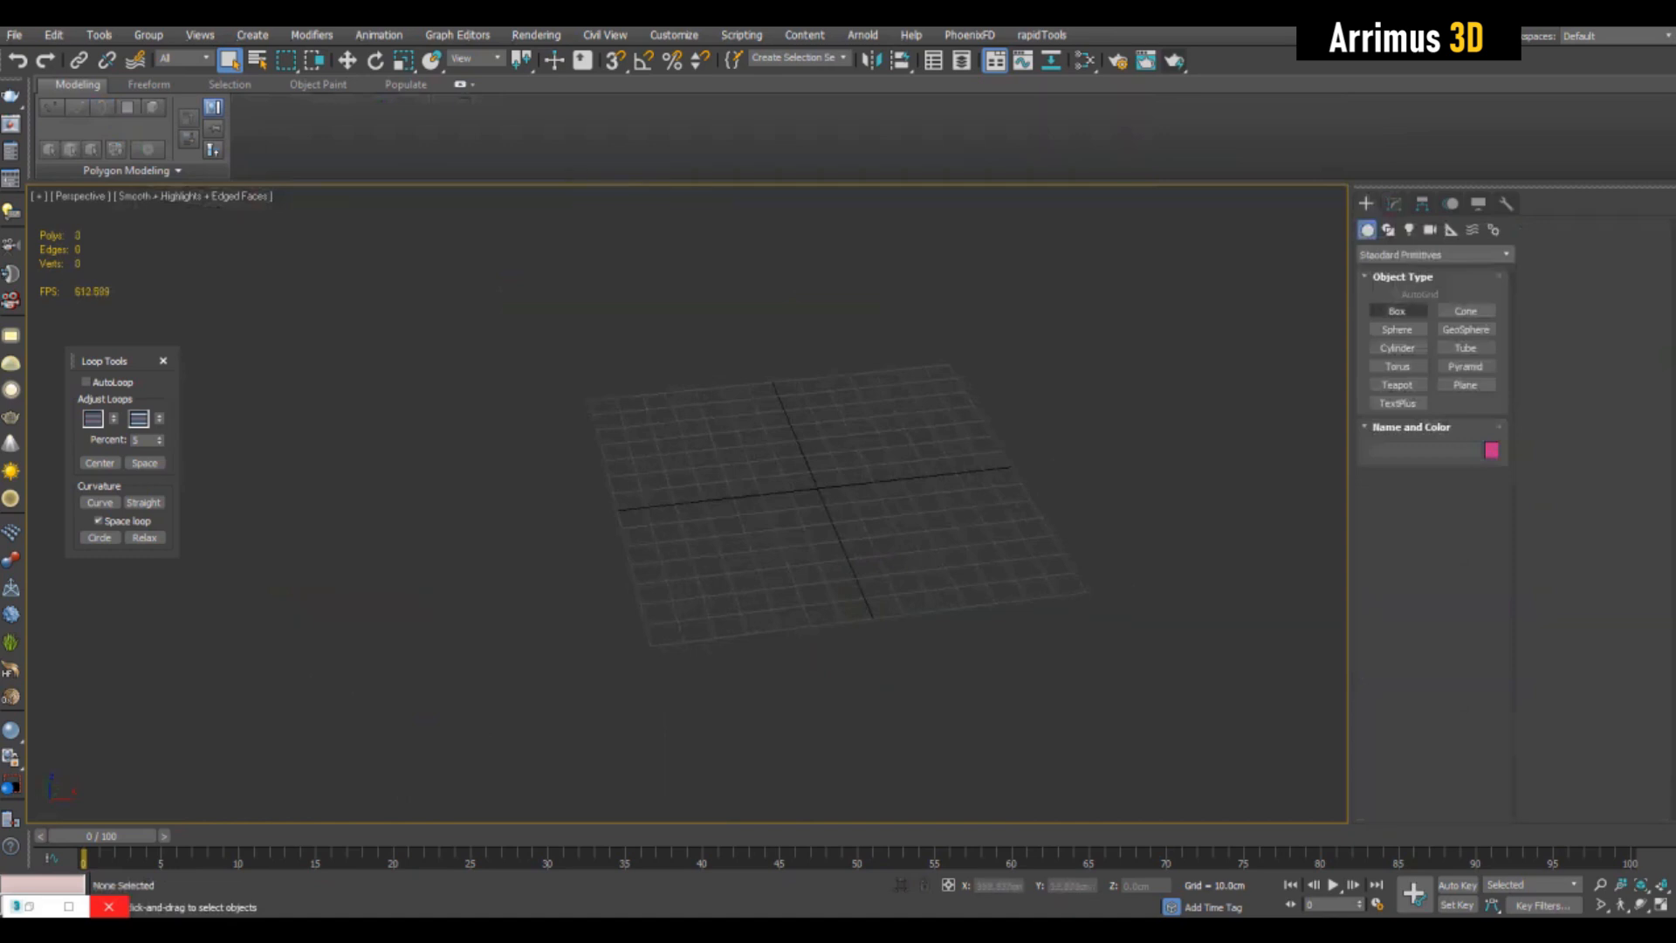
- Create a wide, low box and centre it at the origin by zeroing its X and Y position
left_click(1397, 311)
middle_click_drag(925, 506, 856, 500, "alt")
left_click_drag(524, 407, 1129, 627)
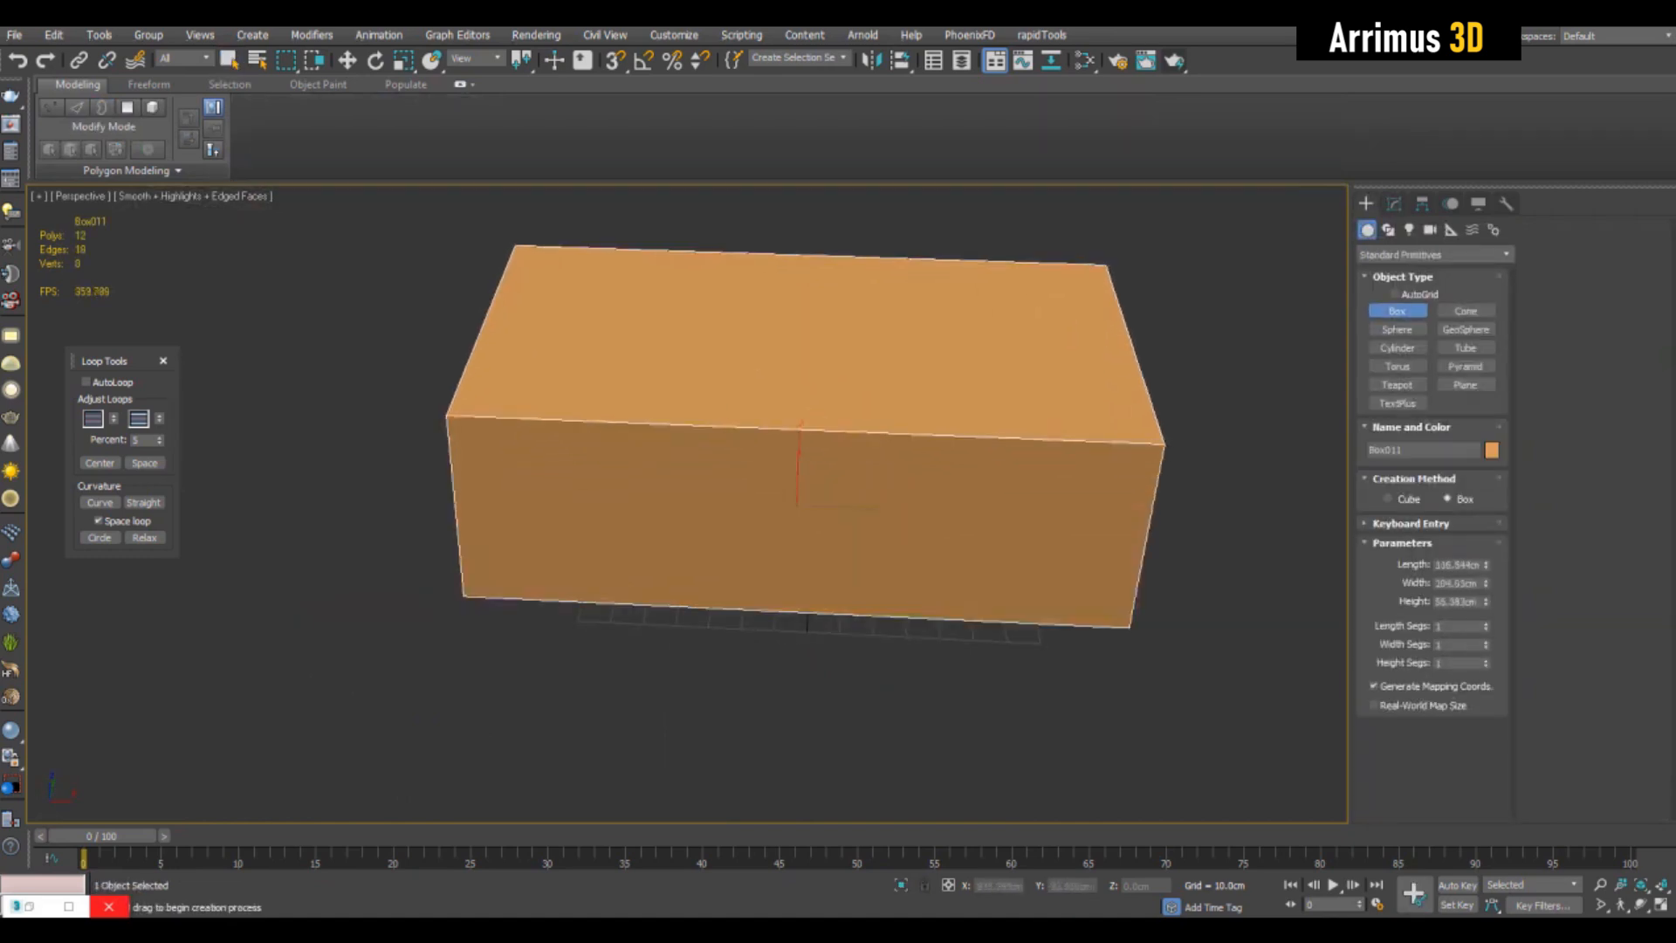
left_click(1135, 439)
key("w")
right_click(1029, 885)
right_click(1103, 885)
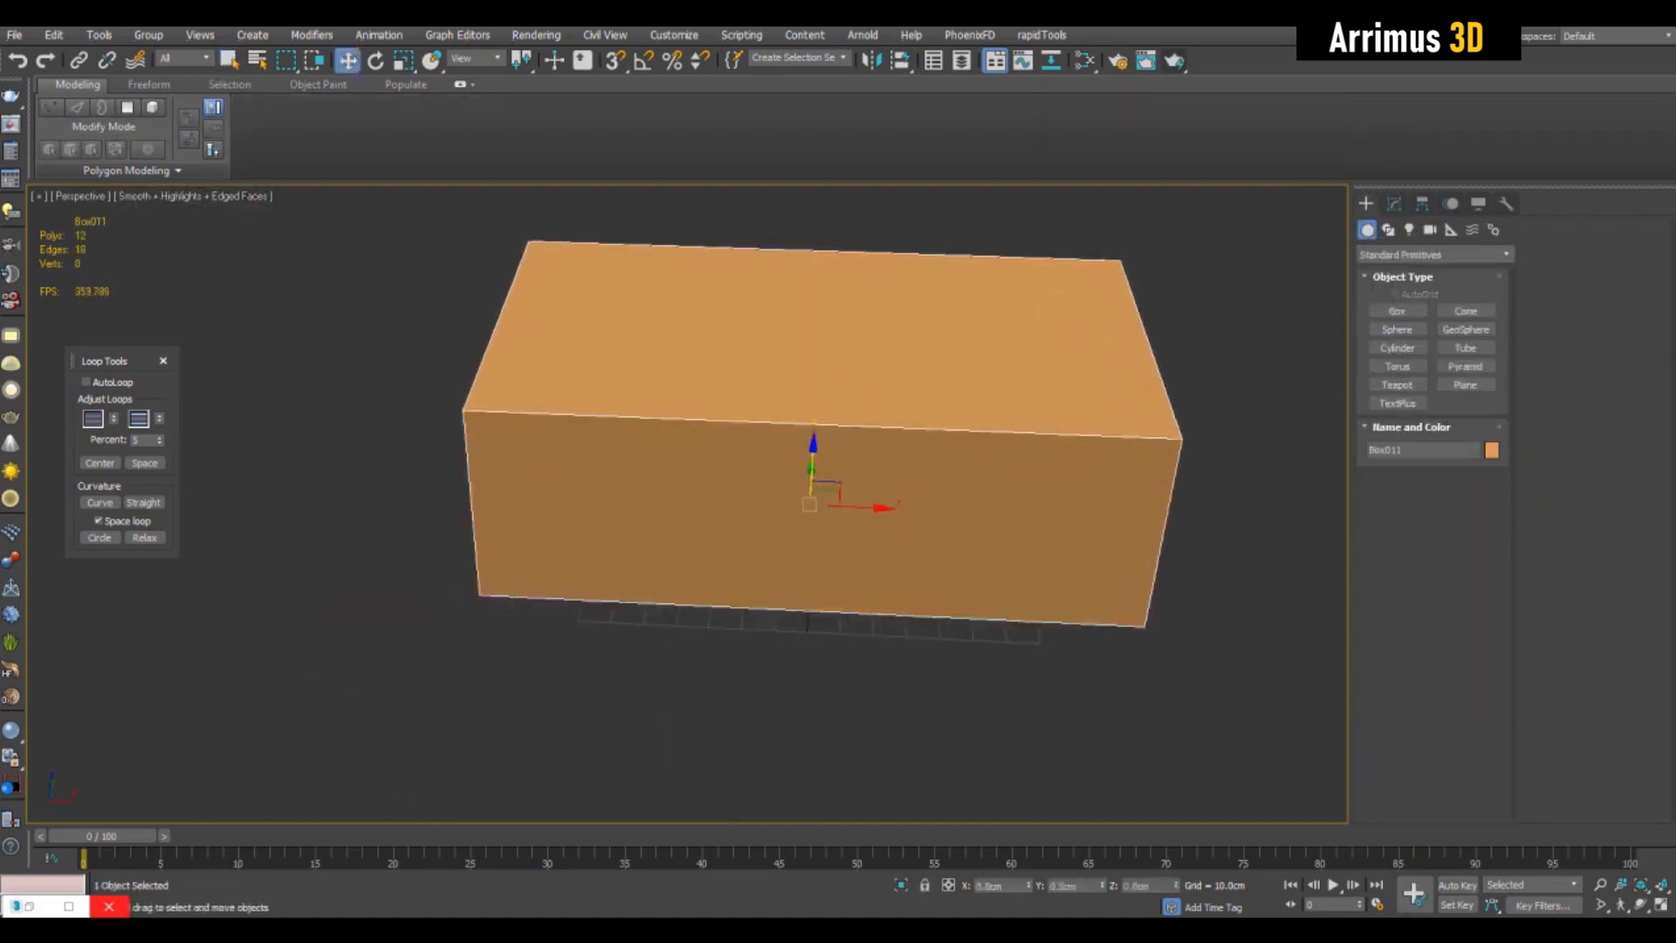
- Change the new box's object colour to black
left_click(1394, 203)
left_click(1507, 230)
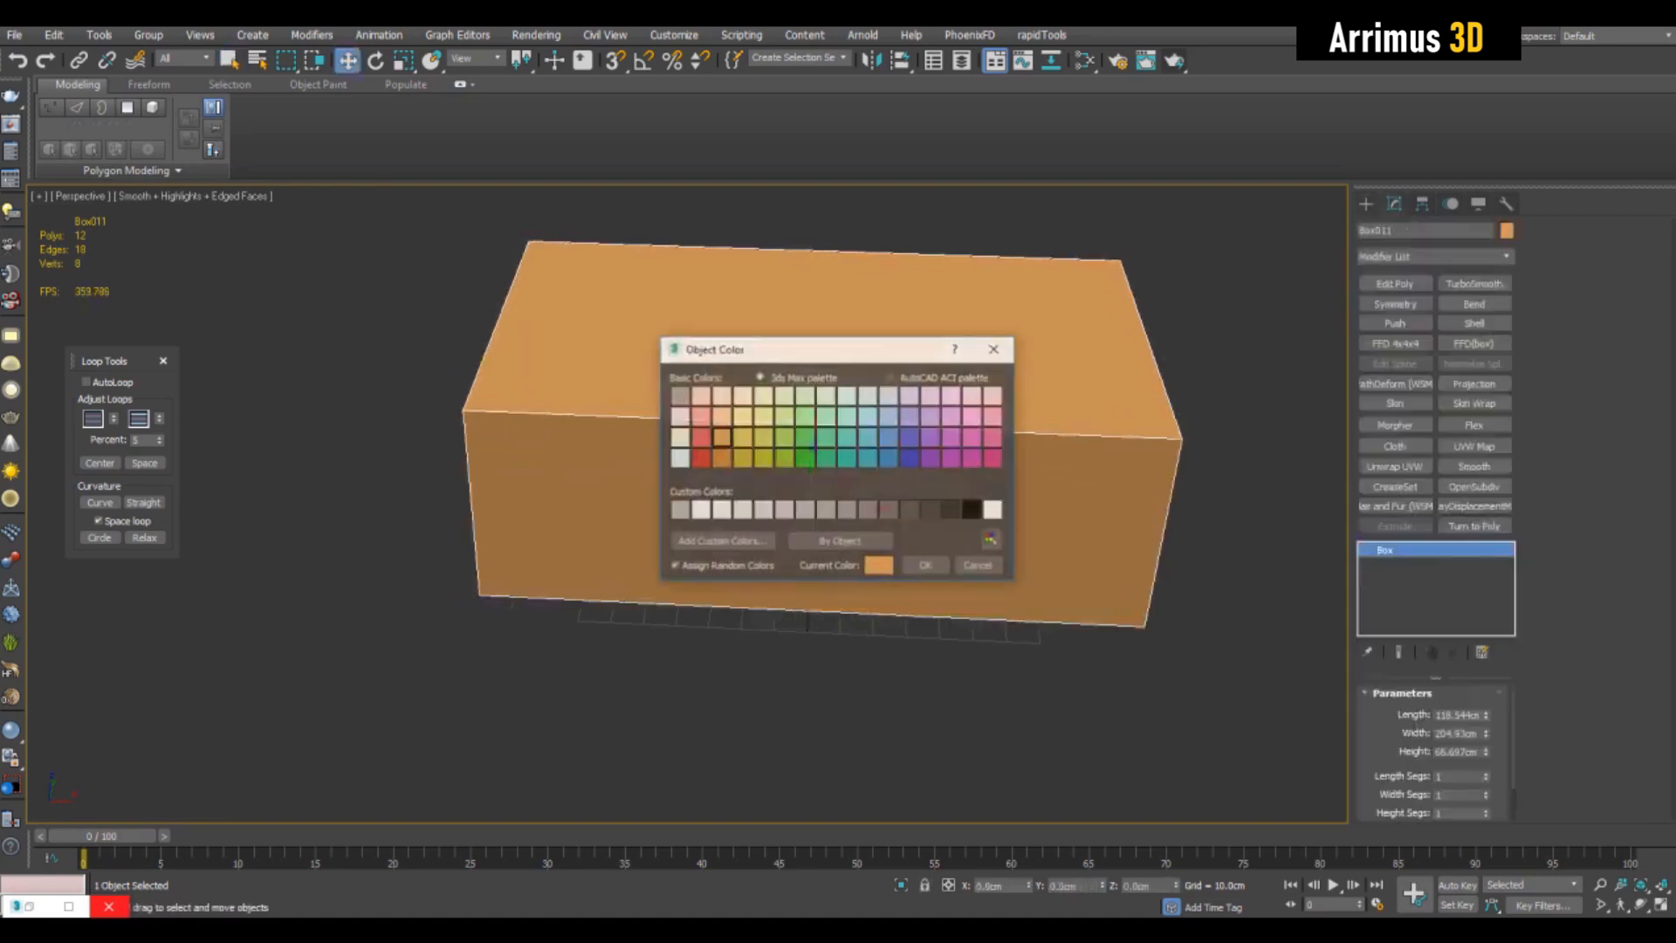
left_click(926, 566)
scroll(803, 489, "up", 2)
middle_click_drag(873, 524, 699, 485, "alt")
scroll(786, 523, "down", 3)
scroll(830, 515, "up", 5)
key("q")
scroll(817, 489, "down", 3)
key("w")
- Add an Edit Poly modifier to the box and insert an edge loop near one end with Swift Loop
left_click(1395, 284)
middle_click_drag(886, 489, 923, 486)
key("1")
key("alt+1")
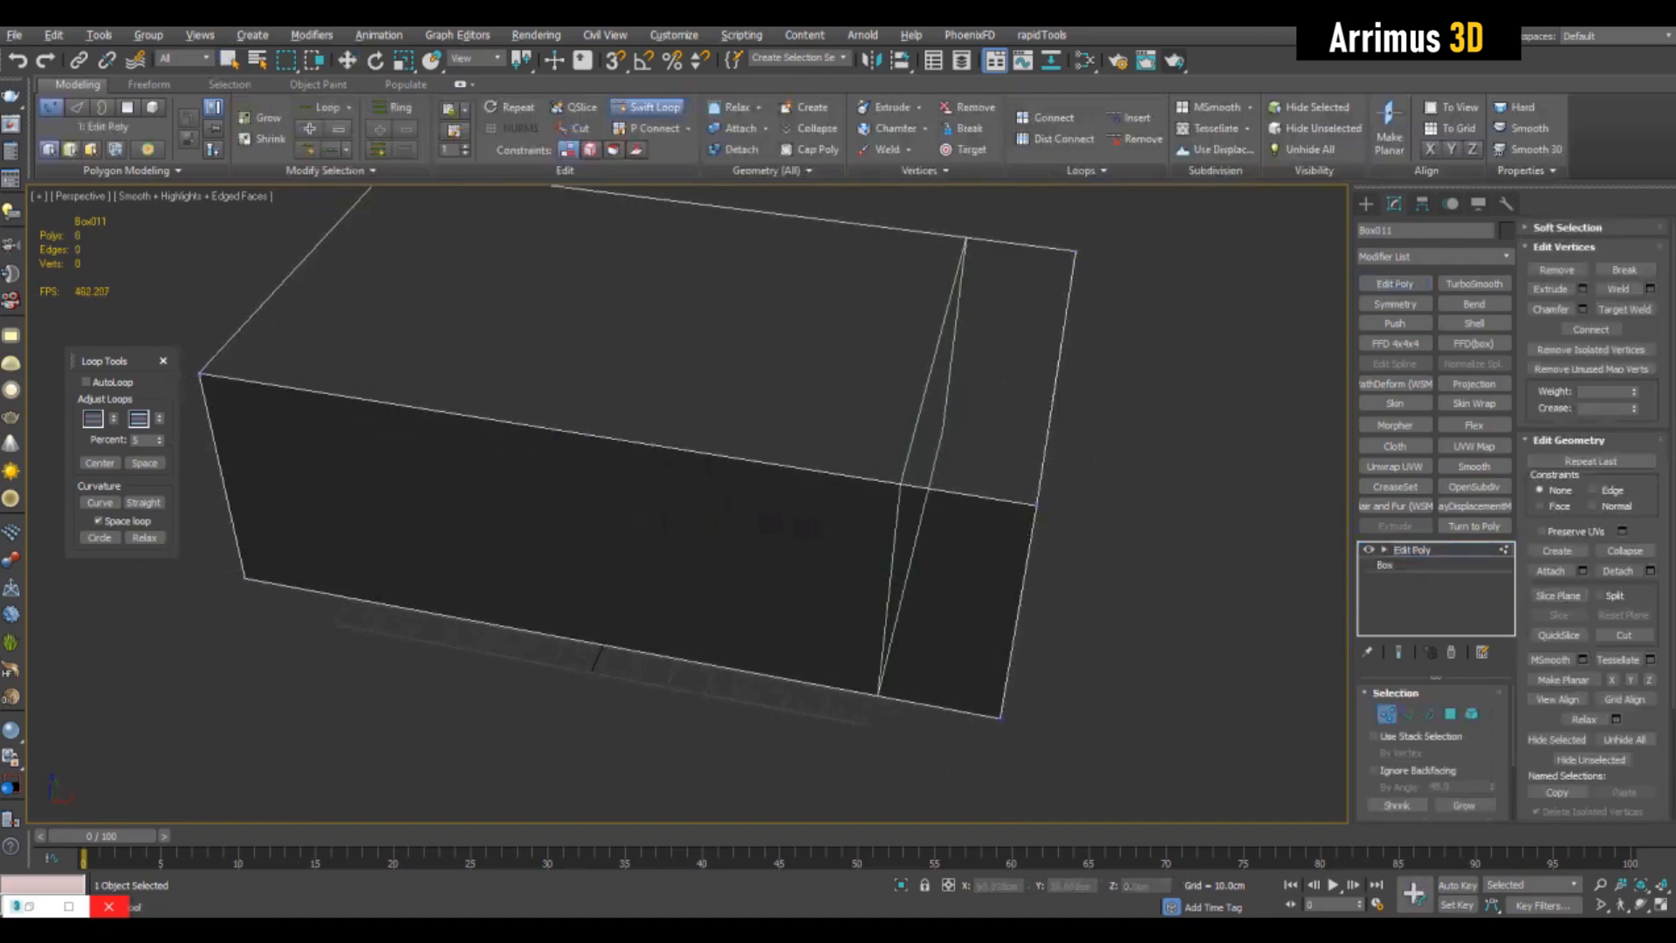
left_click(901, 487)
key("w")
- Bevel the front face of the box's narrow end section outward
key("4")
left_click(950, 602)
middle_click_drag(950, 602, 912, 594, "alt")
key("ctrl+shift+b")
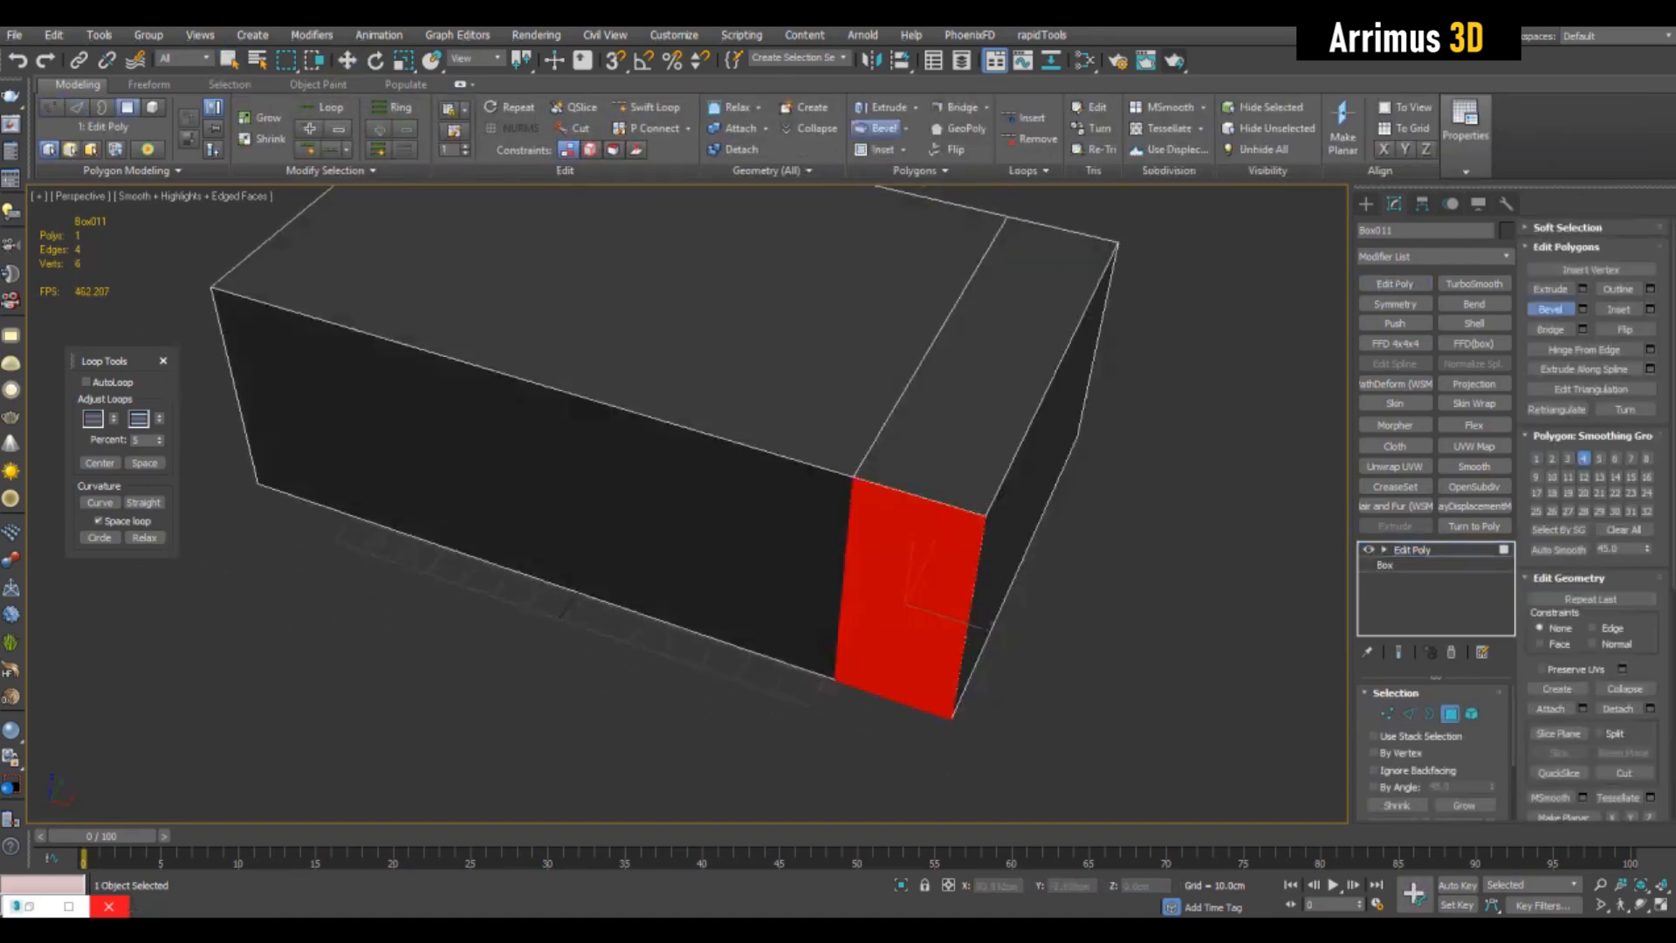
left_click_drag(910, 602, 909, 564)
middle_click_drag(899, 559, 945, 541, "alt")
key("2")
left_click(941, 532)
key("w")
key("q")
left_click(1023, 423)
key("alt+r")
key("ctrl+shift+e")
type("2")
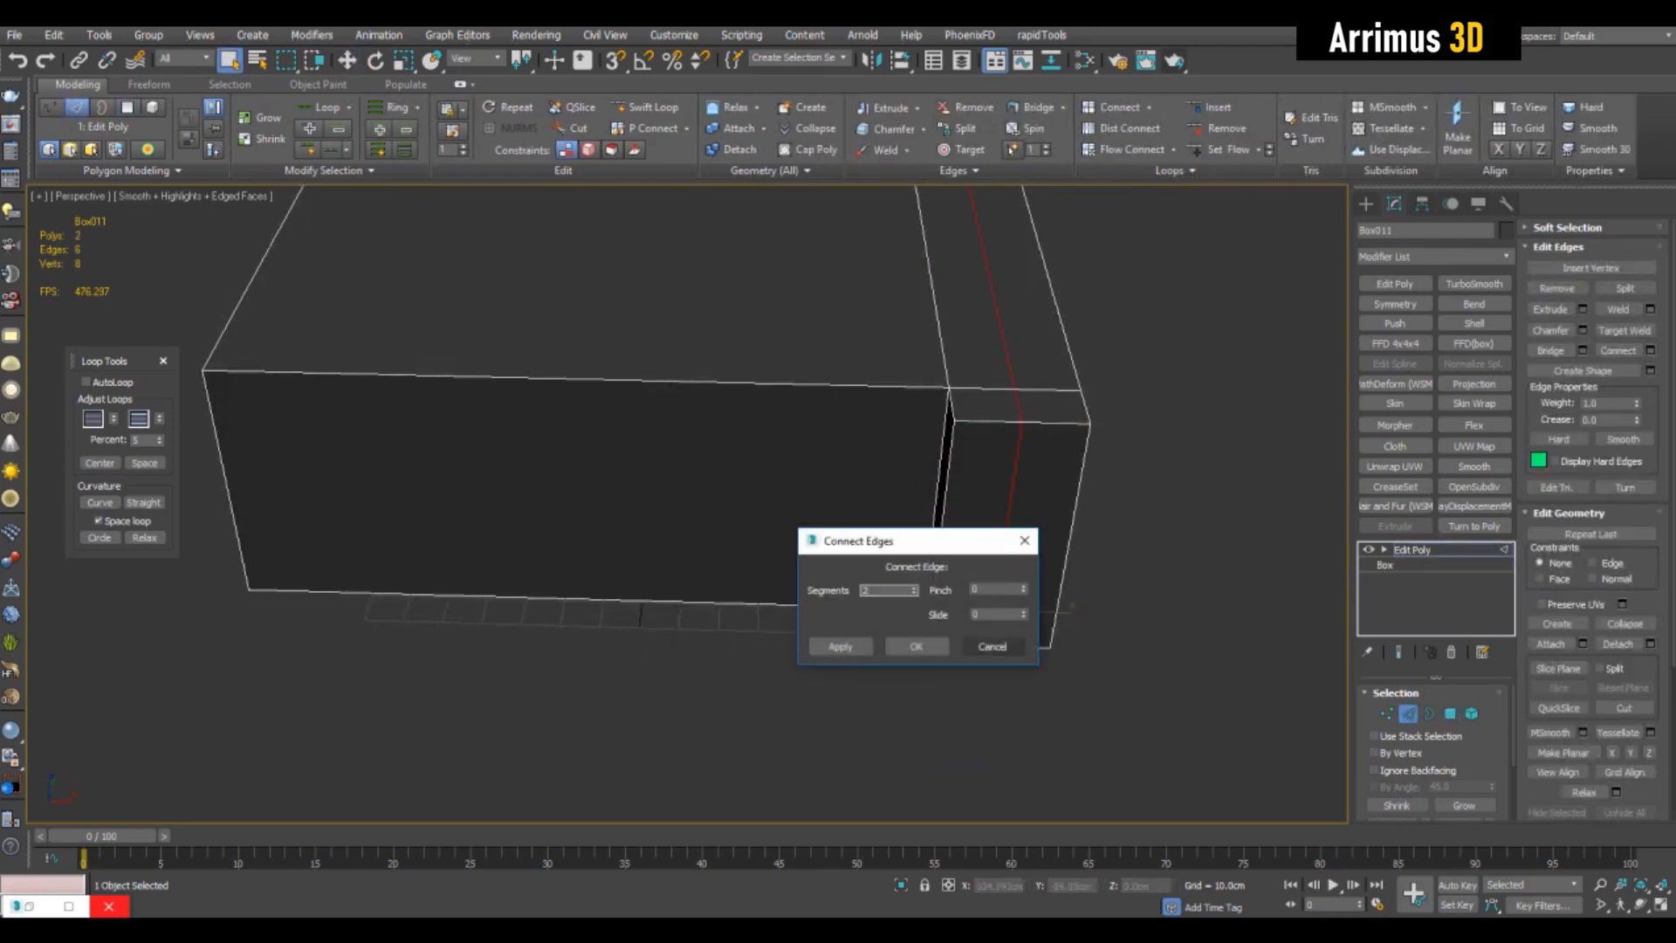
left_click(992, 646)
- Try to move the end section's inner front vertical edge outward so that its inner side slants
left_click(943, 524)
key("w")
left_click_drag(991, 539, 1024, 541)
middle_click_drag(1024, 540, 972, 602)
mouse_move(971, 602)
left_mouse_down()
mouse_move(940, 602)
mouse_move(972, 602)
left_mouse_up()
- Try connecting the slanted end section's crosswise edge ring with two segments
key("q")
left_click(982, 486)
key("alt+r")
key("ctrl+shift+e")
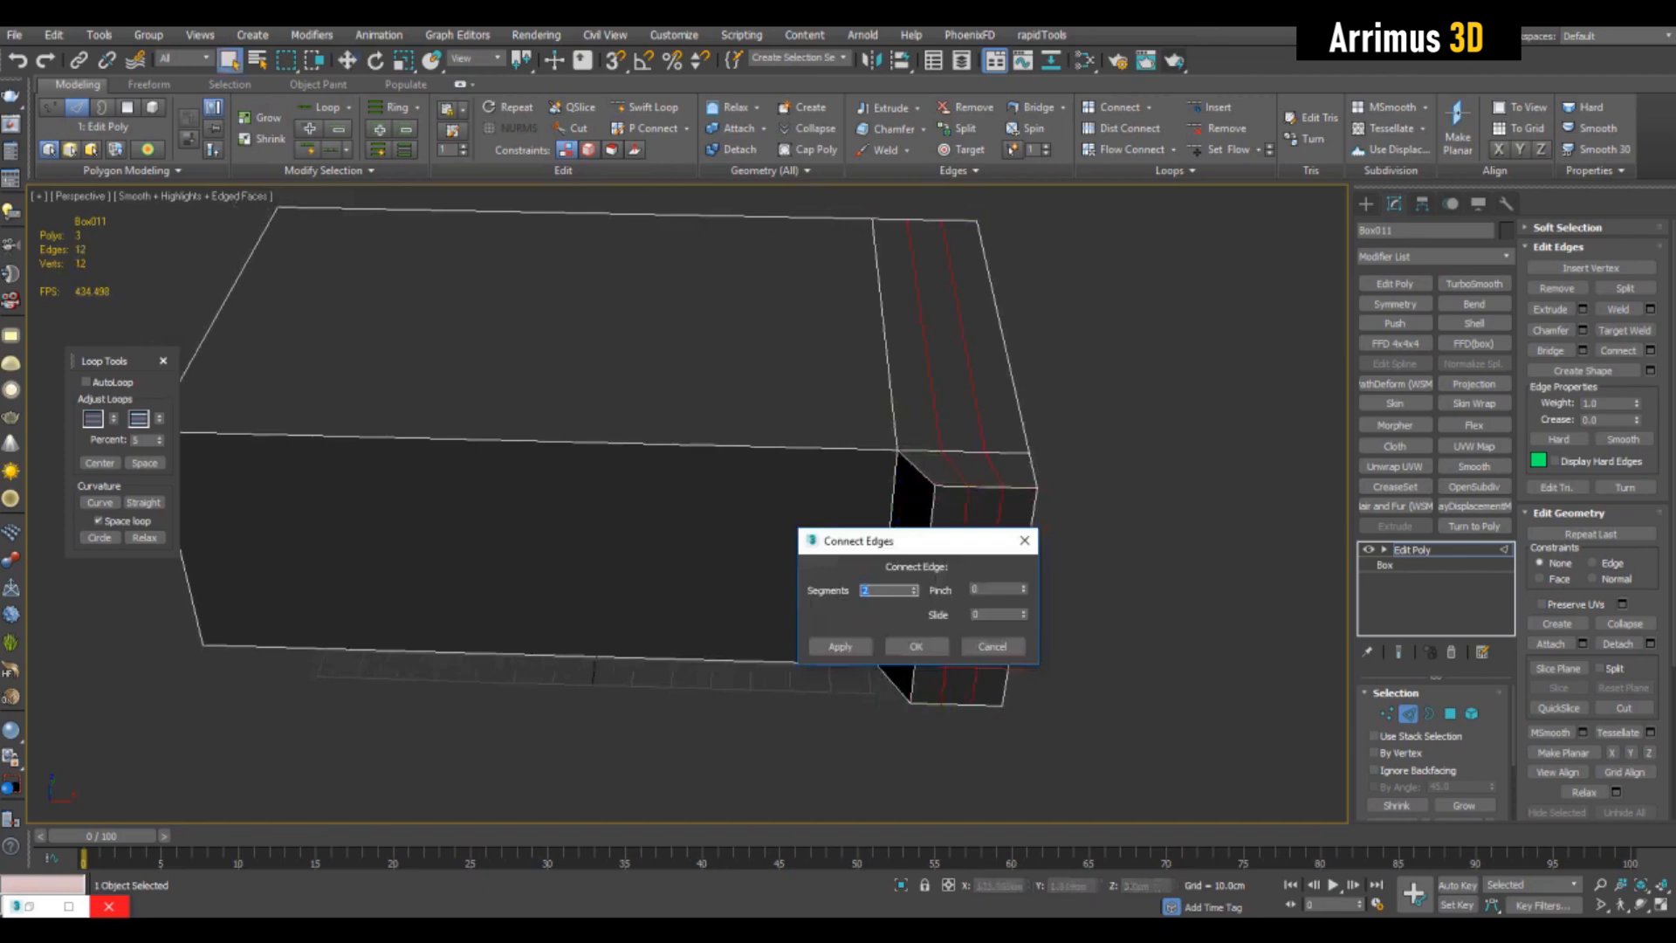
left_click(915, 646)
middle_click_drag(915, 646, 821, 639)
mouse_move(821, 639)
middle_mouse_down("alt")
mouse_move(820, 615)
mouse_move(800, 644)
middle_mouse_up("alt")
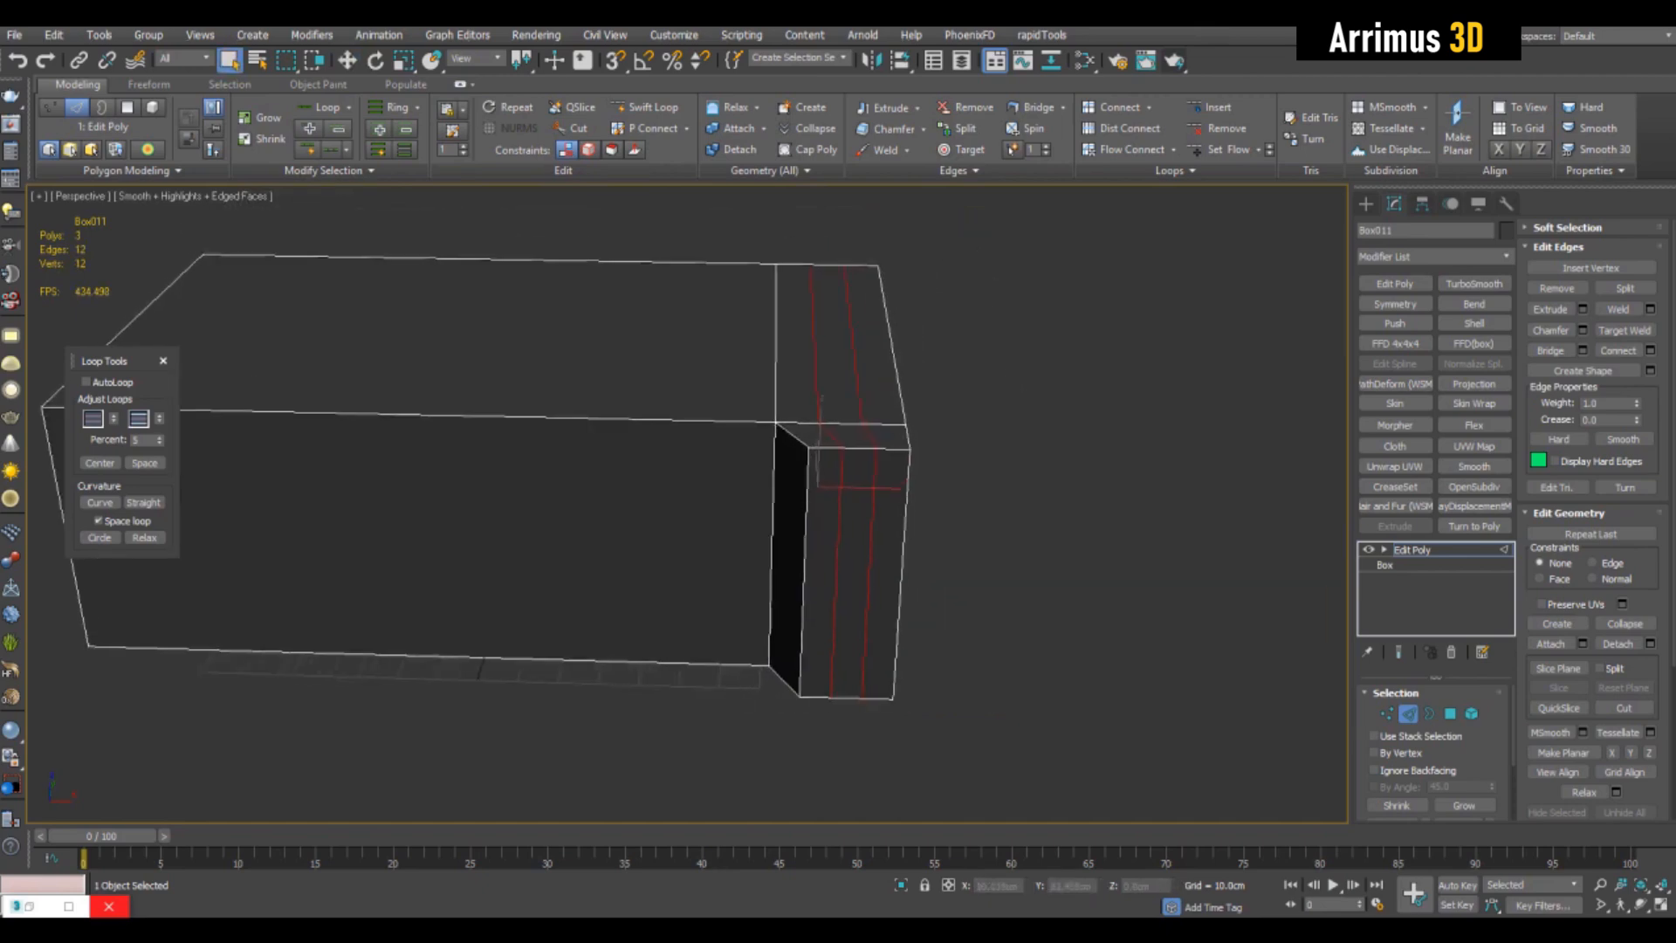
- Shift the new loops along the end section and undo back to before the edges were connected and the corner edge moved
key("w")
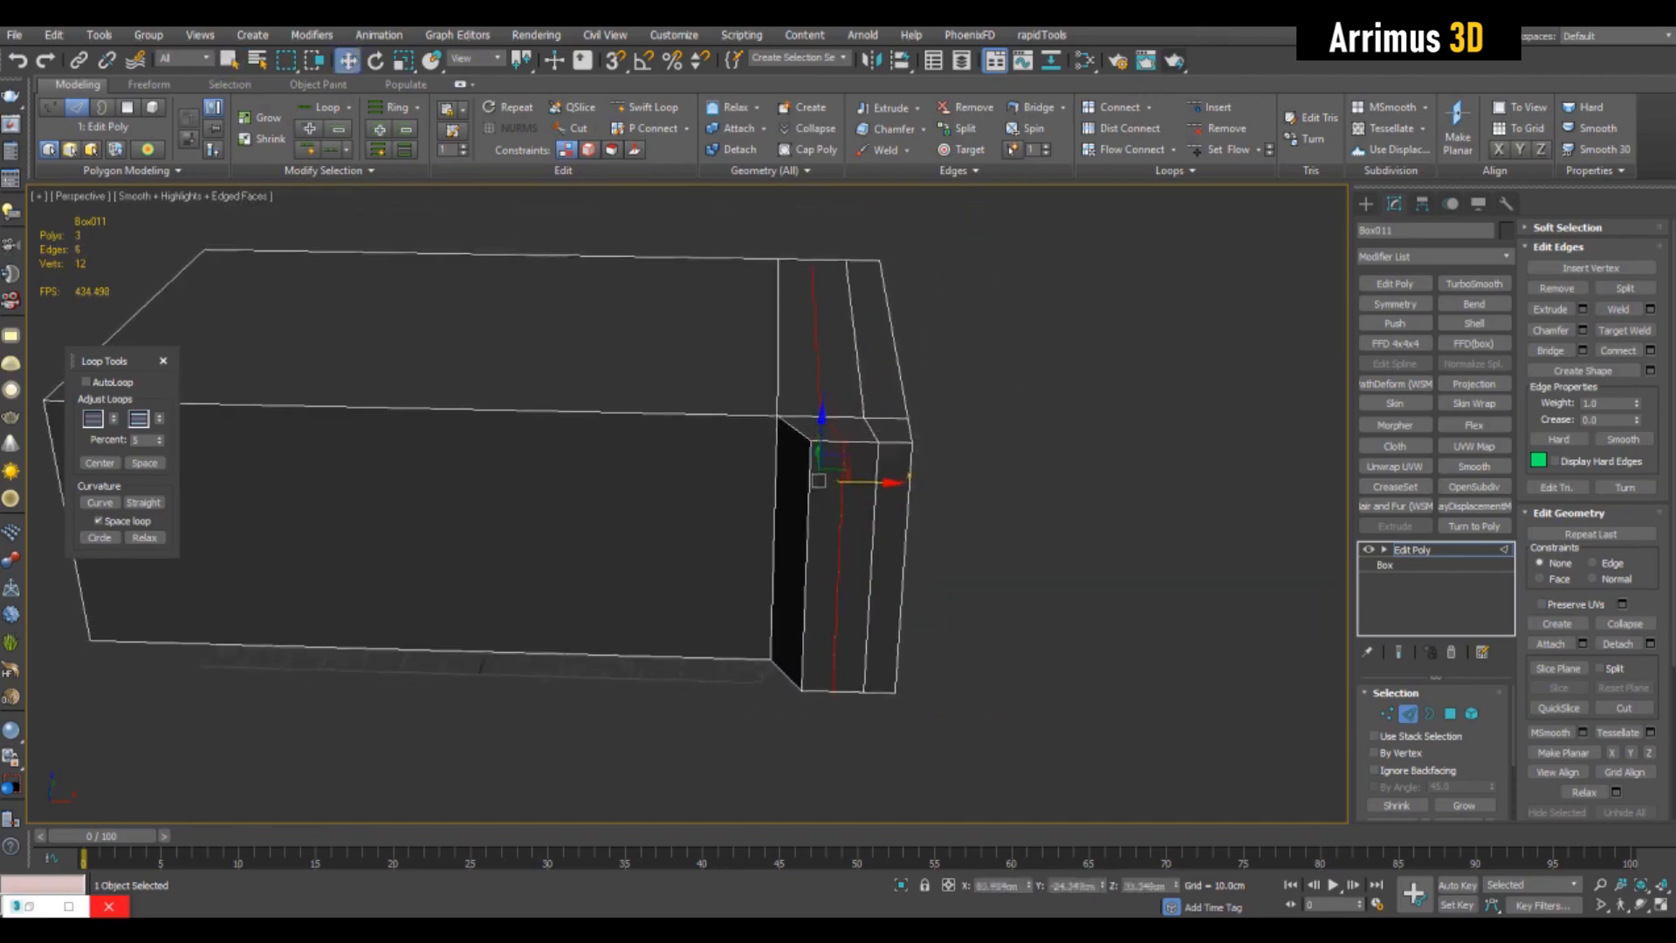
scroll(779, 495, "up", 5)
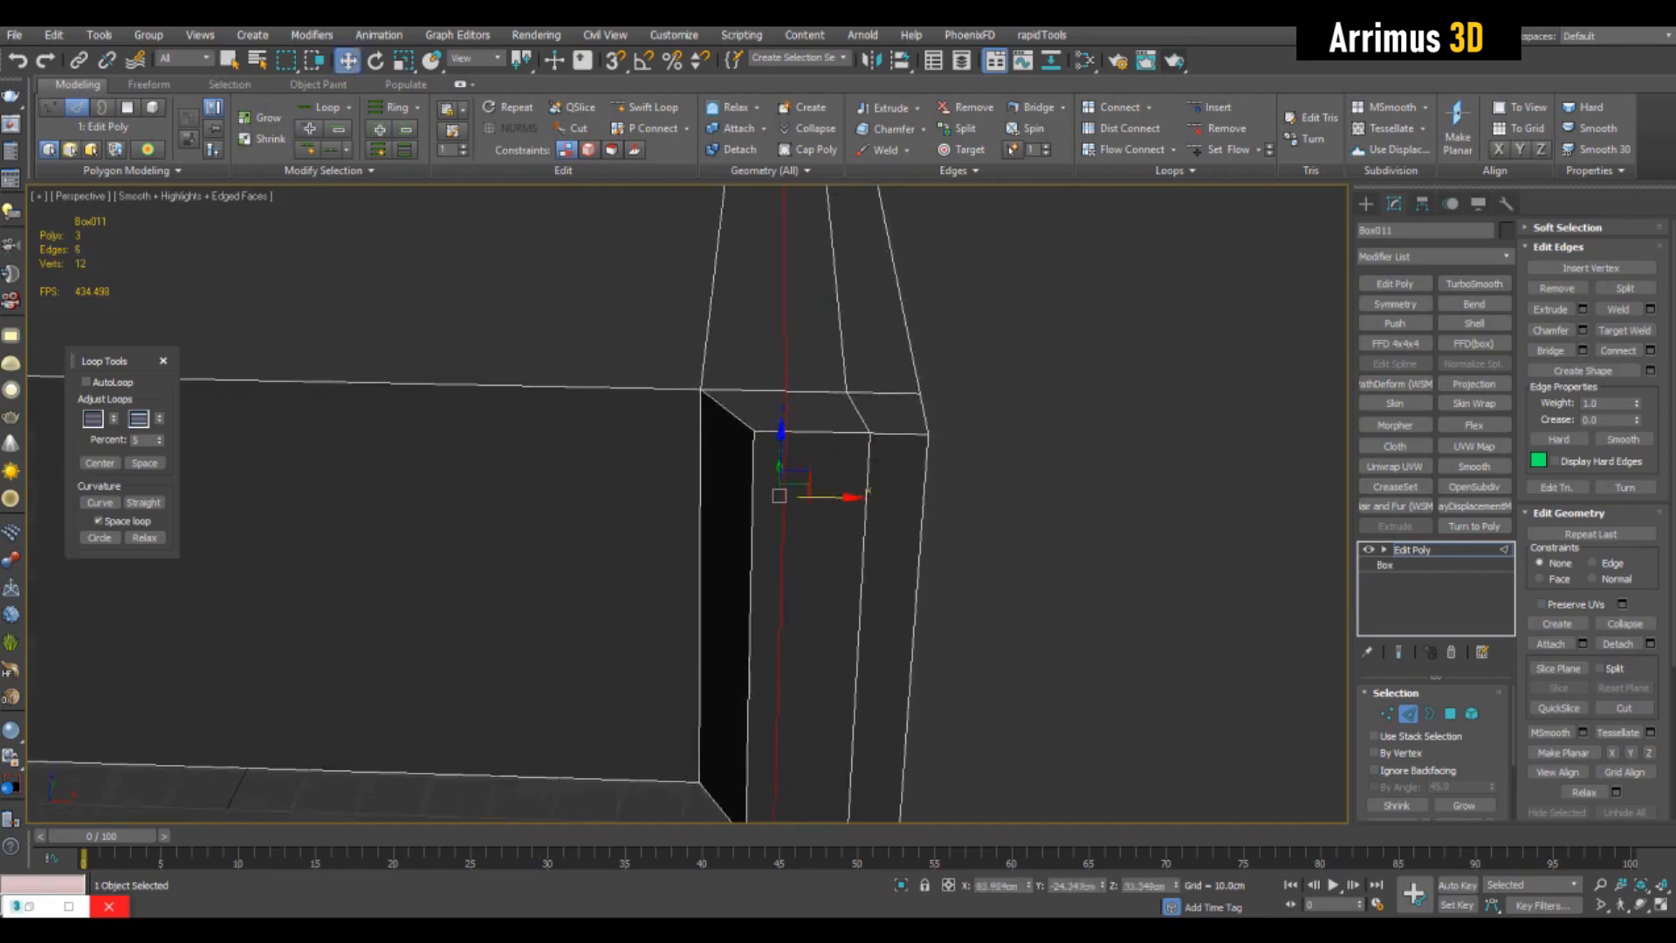
scroll(1091, 367, "down", 5)
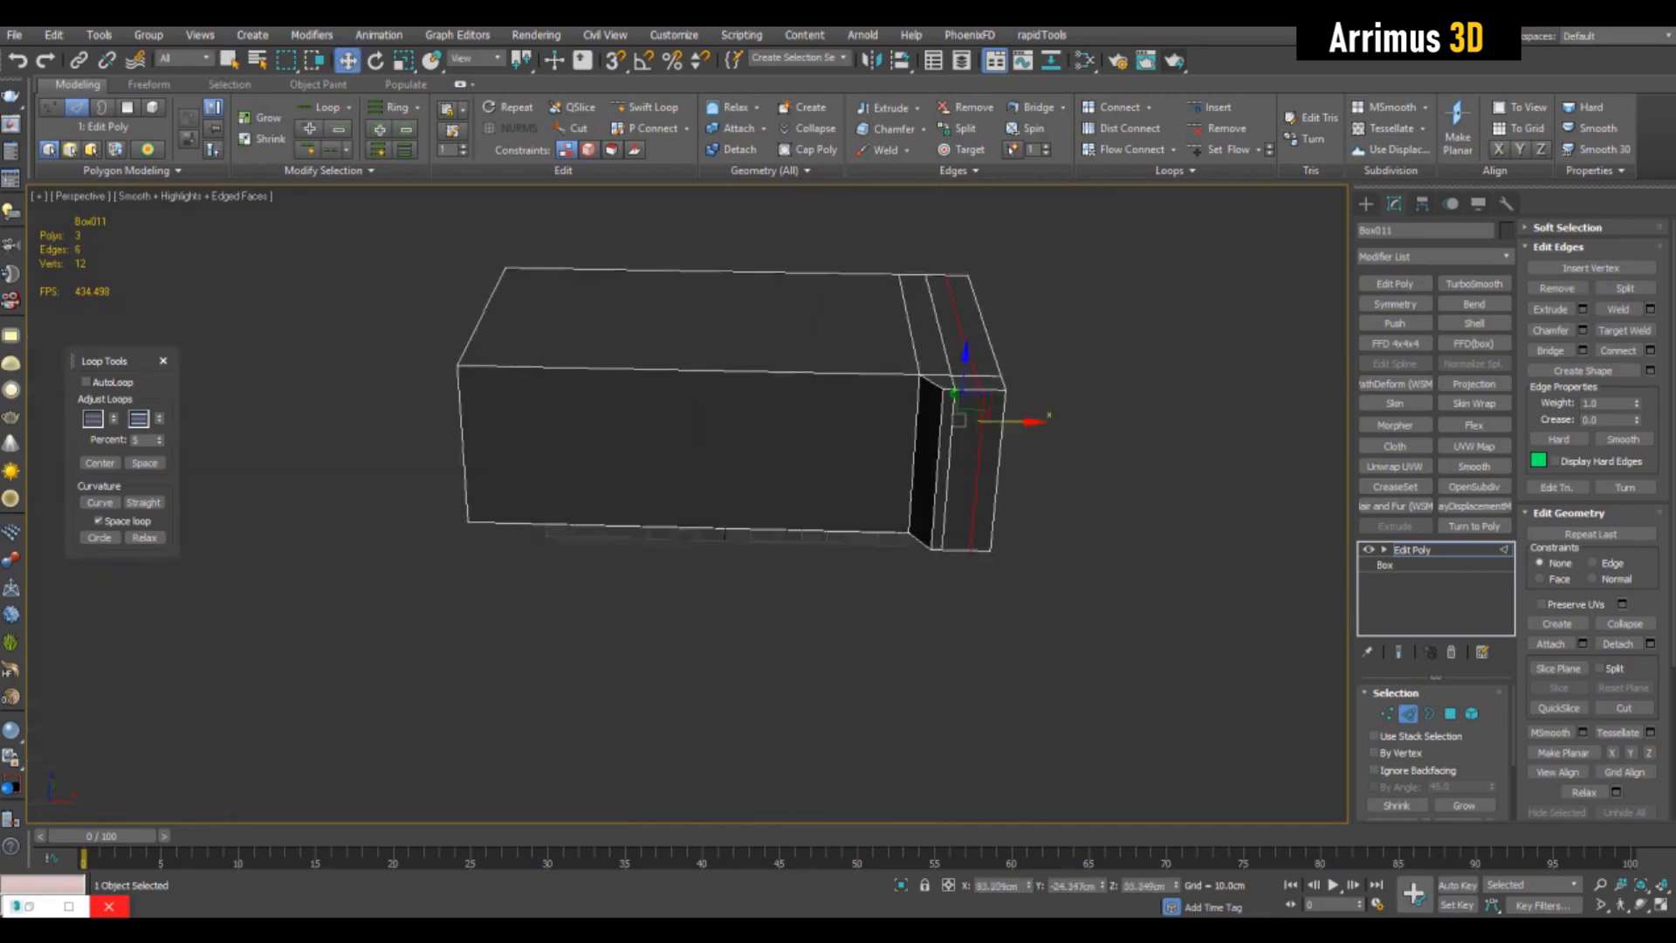
key("ctrl+z")
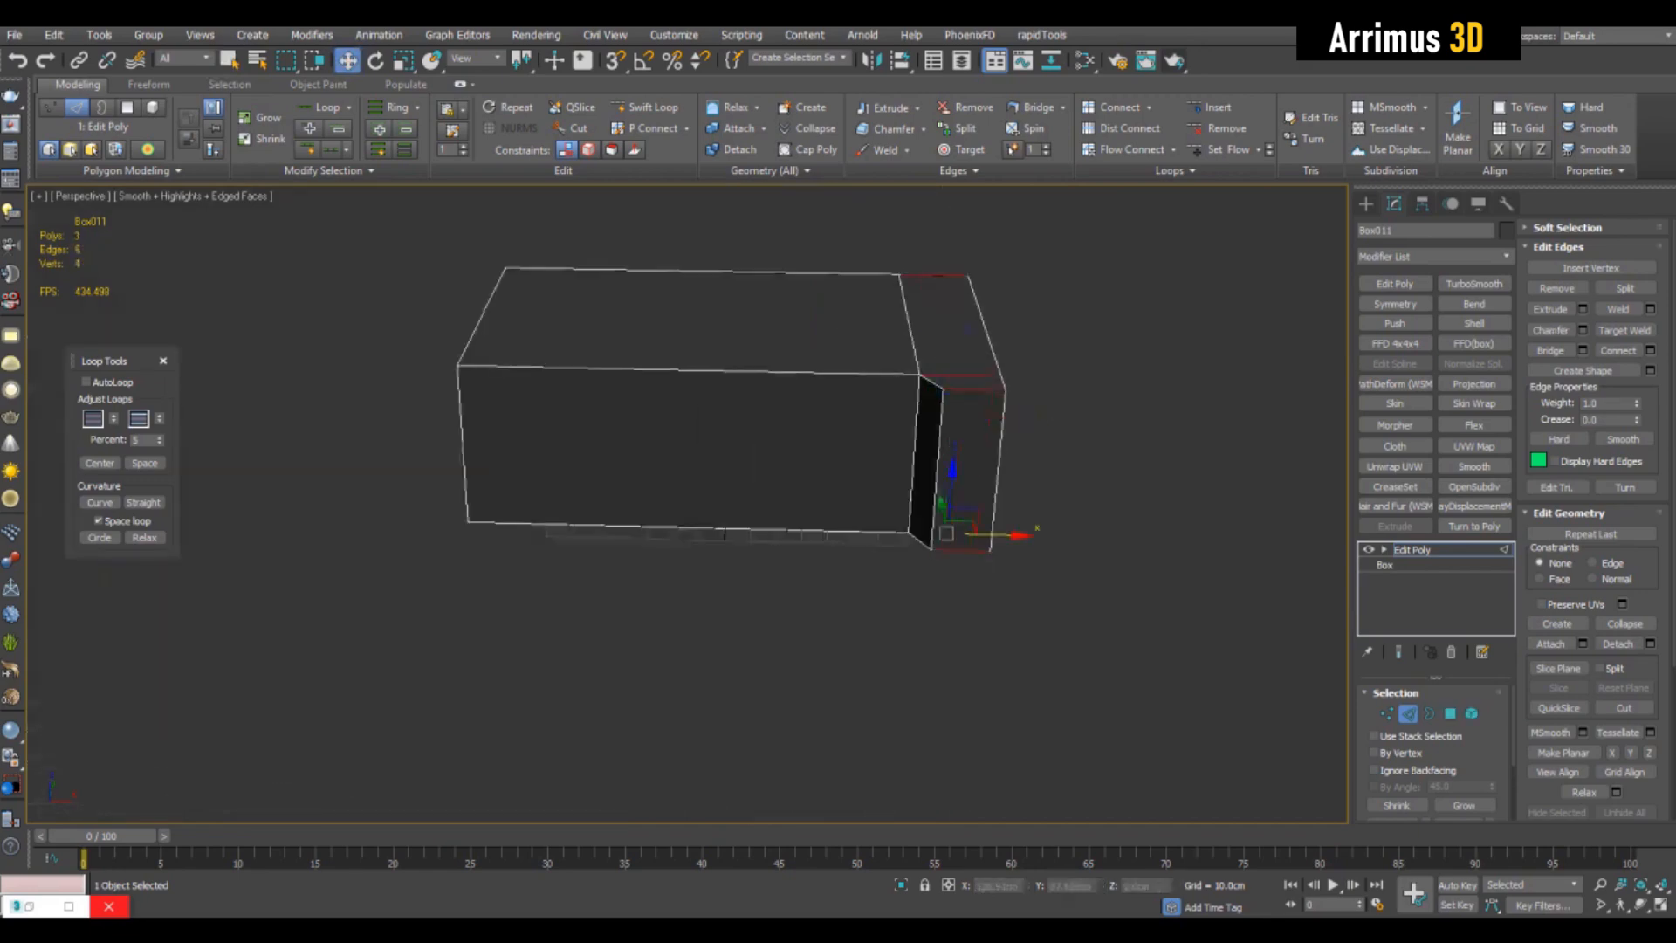
key("ctrl+z")
- Connect the end section's crosswise edge ring with two evenly spaced loops
left_click(969, 390)
middle_click_drag(969, 390, 964, 400)
scroll(1004, 404, "up", 3)
key("alt+r")
key("ctrl+shift+e")
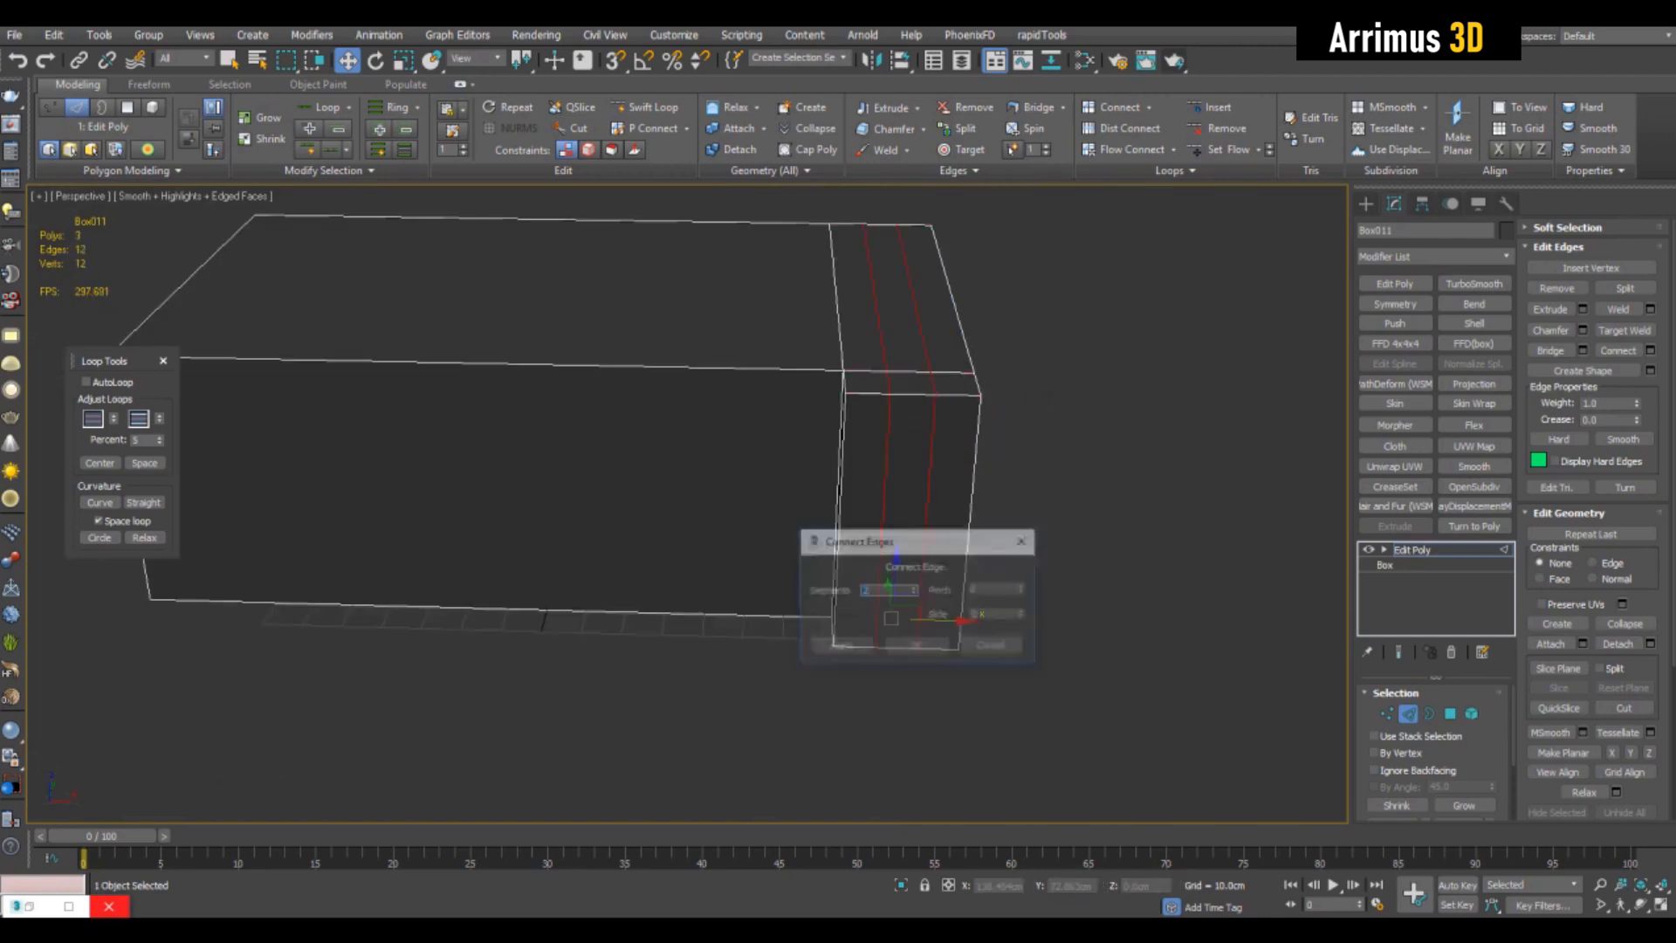
left_click(915, 646)
- Move the end section's inner front vertical edge outward along X to slant its inner side
left_click(838, 523)
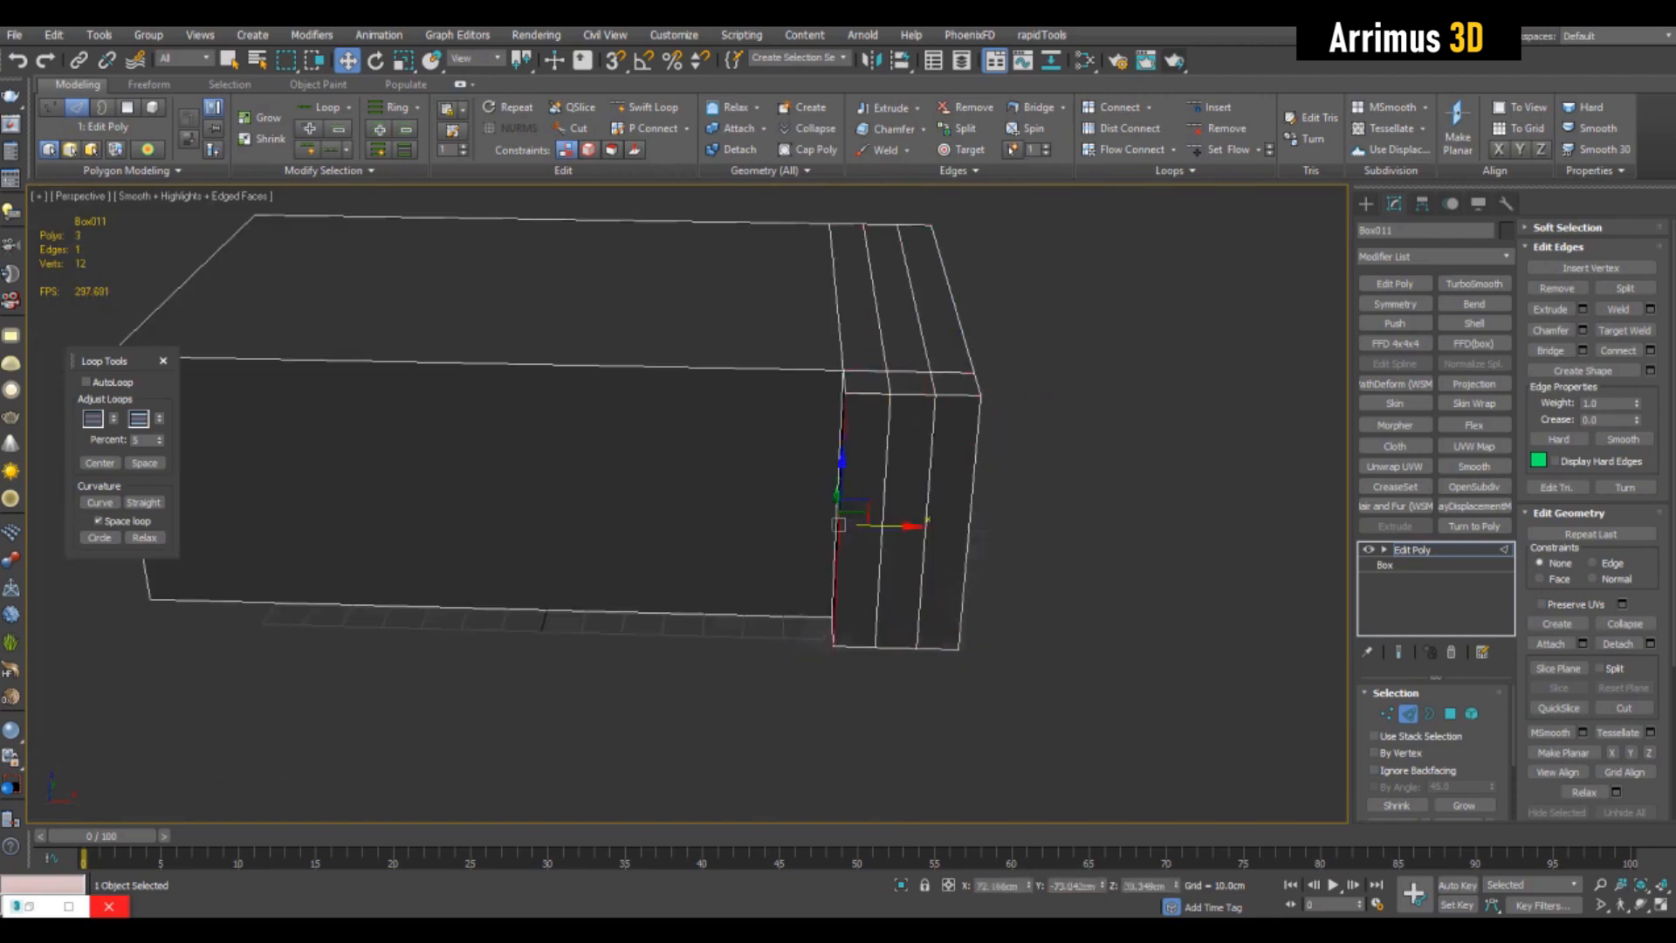
left_click_drag(896, 526, 920, 527)
middle_click_drag(920, 526, 981, 539)
key("2")
key("q")
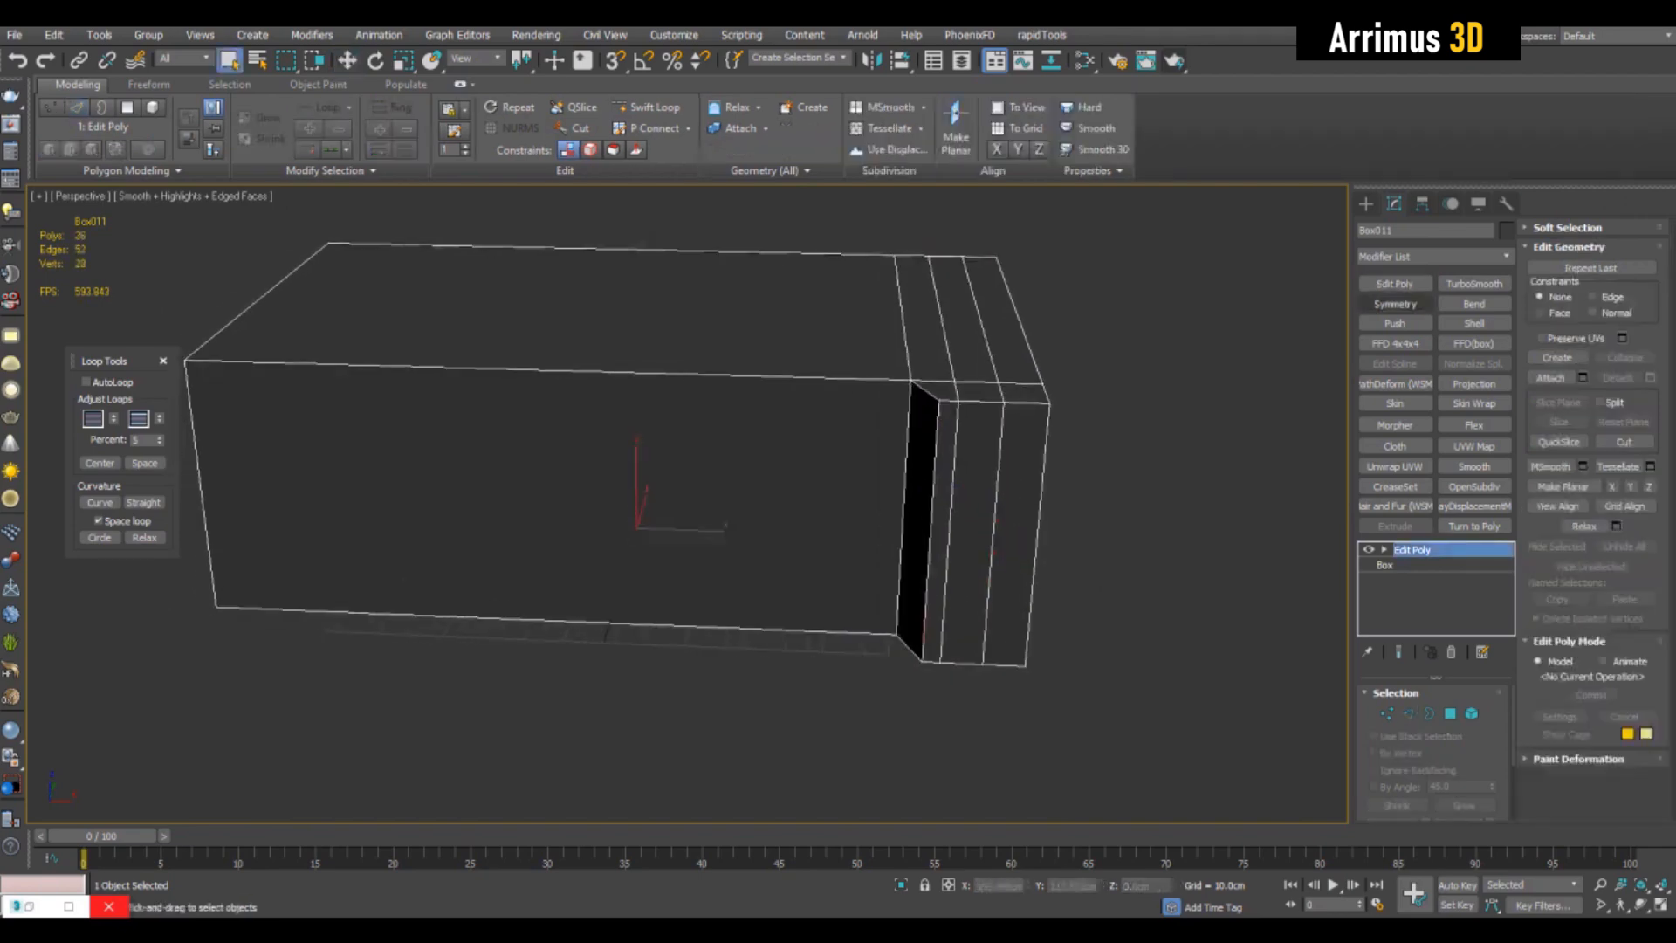
- Mirror the end section to the opposite end with a Symmetry modifier on the X axis
left_click(1395, 304)
middle_click_drag(1082, 471, 925, 485, "alt")
middle_click_drag(925, 485, 1039, 541)
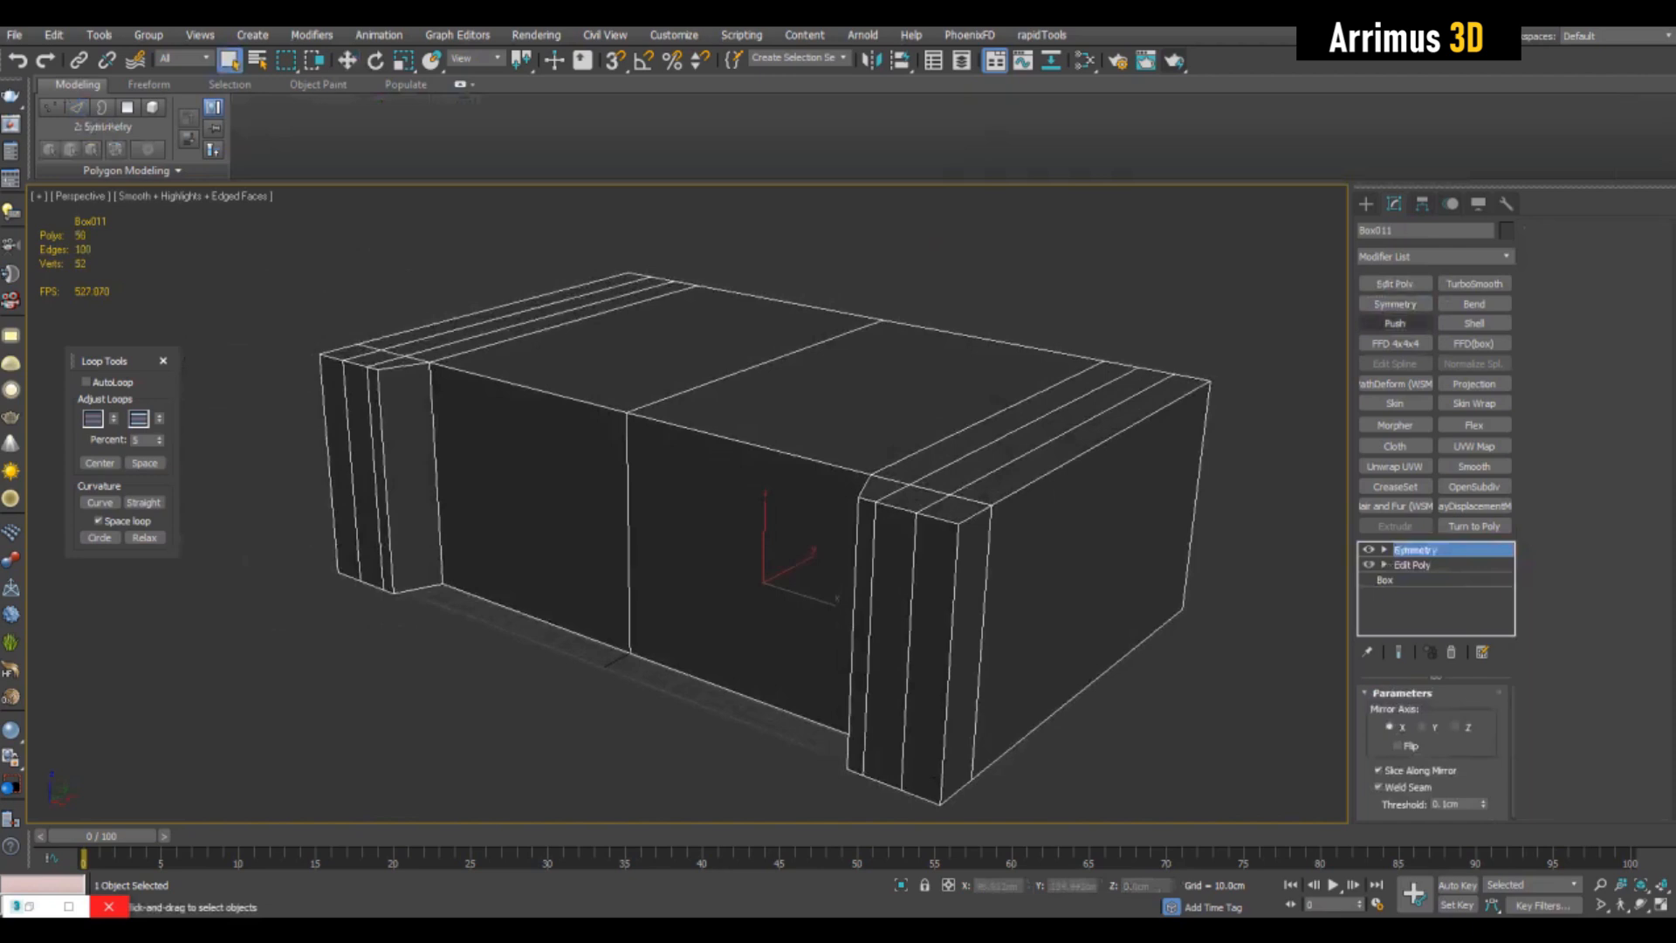
- Add an Edit Poly modifier and bevel the entire top surface upward and inward to form a chamfered rim
left_click(1395, 283)
key("4")
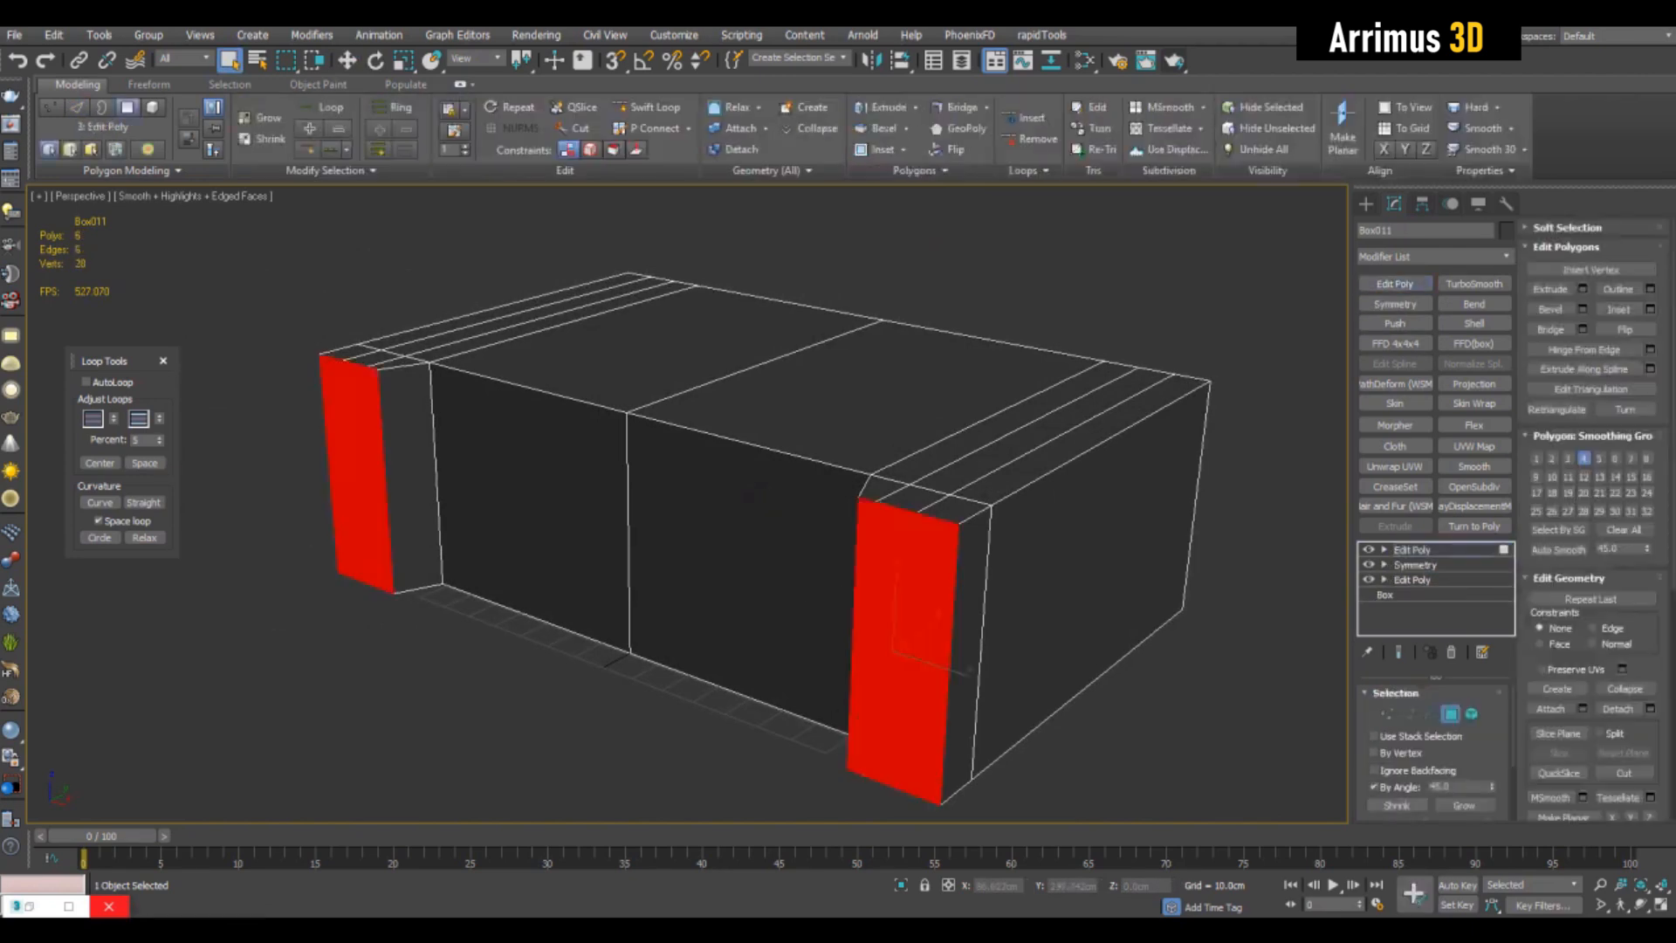
left_click(768, 393)
middle_click_drag(768, 393, 749, 389, "alt")
key("ctrl+shift+b")
left_click_drag(749, 389, 749, 368)
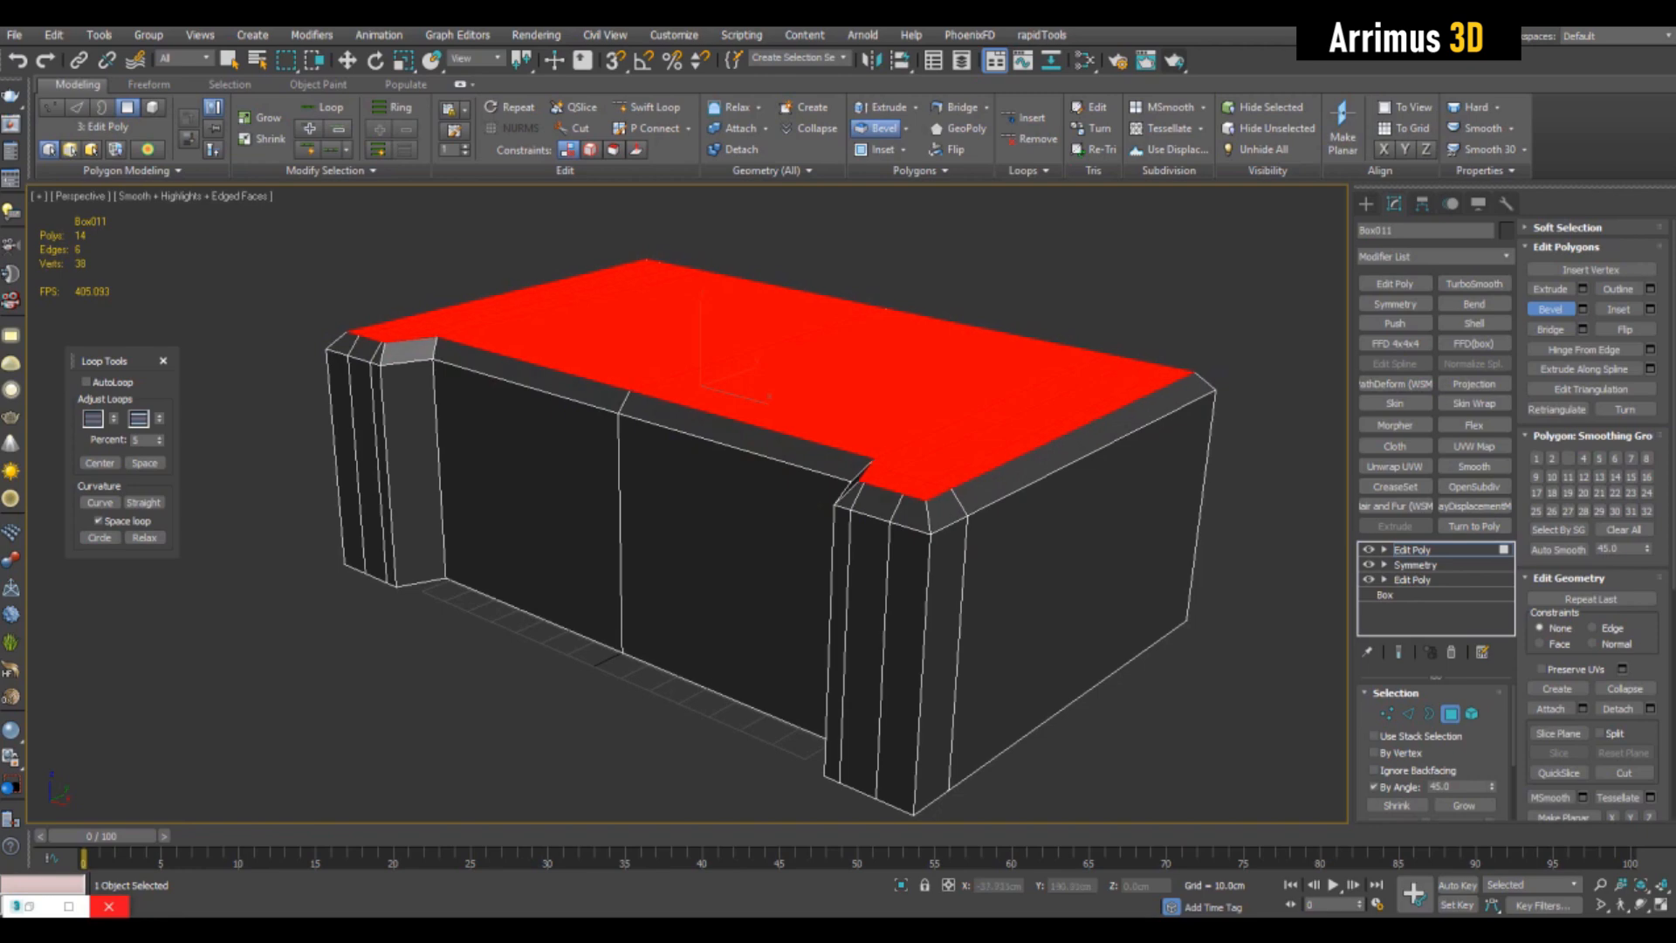
key("q")
middle_click_drag(749, 369, 821, 342, "alt")
- Select the ring of vertical edges, add another Edit Poly modifier and connect the ring with seven horizontal loops
key("2")
left_click(1036, 541)
middle_click_drag(1036, 541, 978, 430, "alt")
key("alt+r")
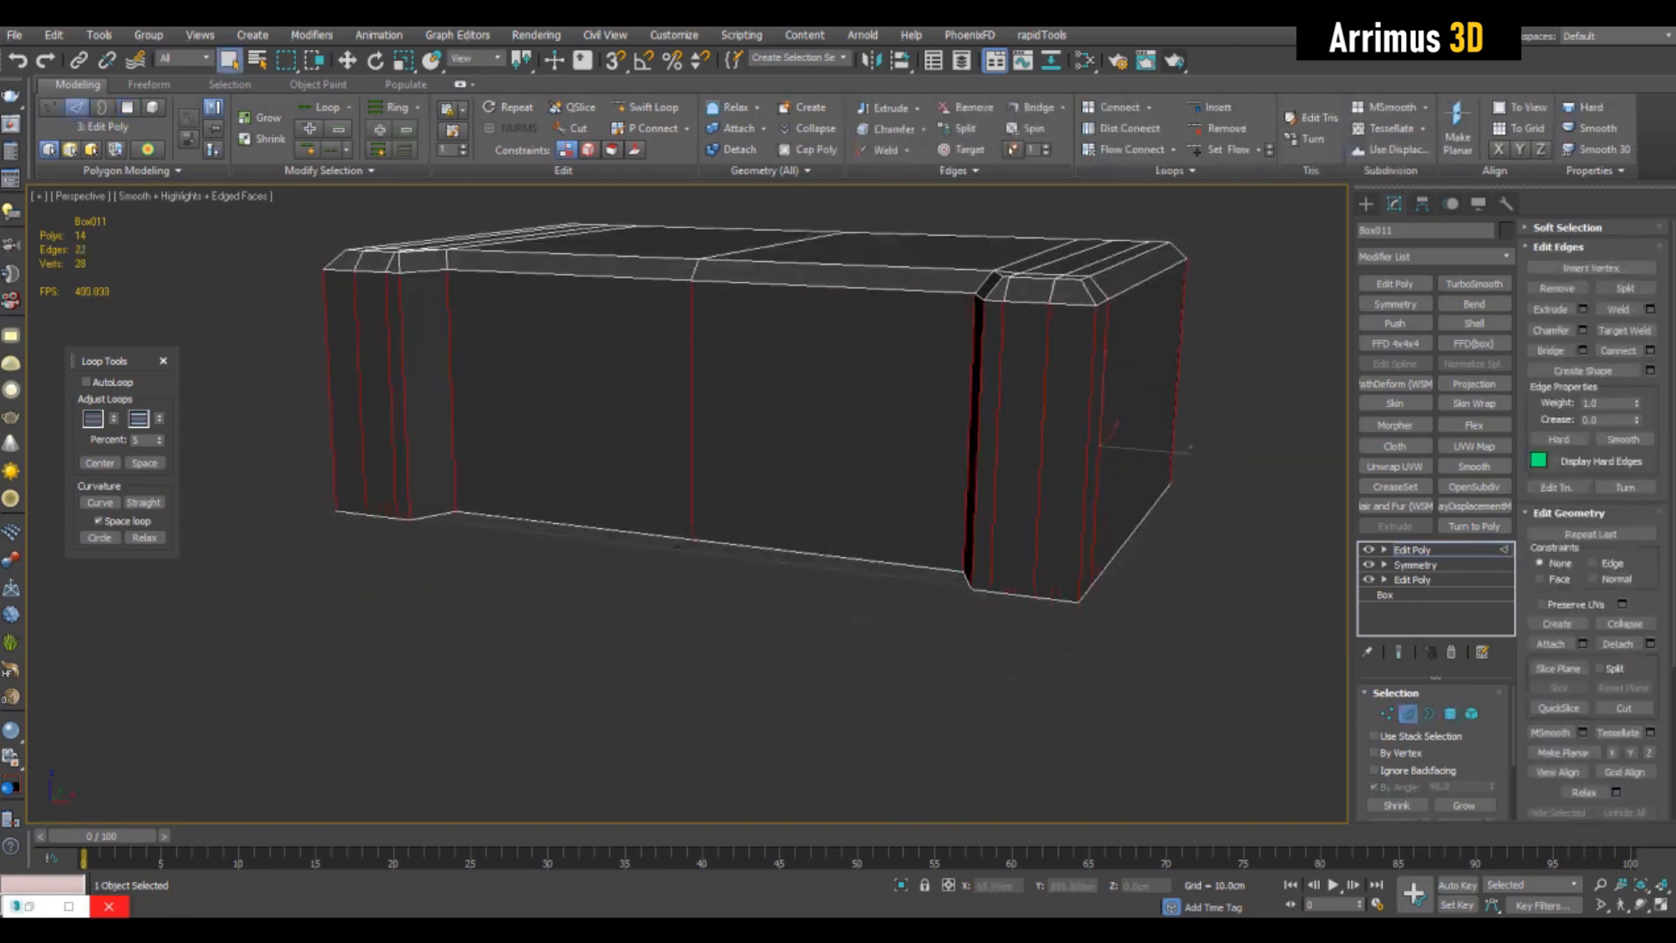
key("2")
left_click(1395, 283)
key("2")
key("ctrl+shift+e")
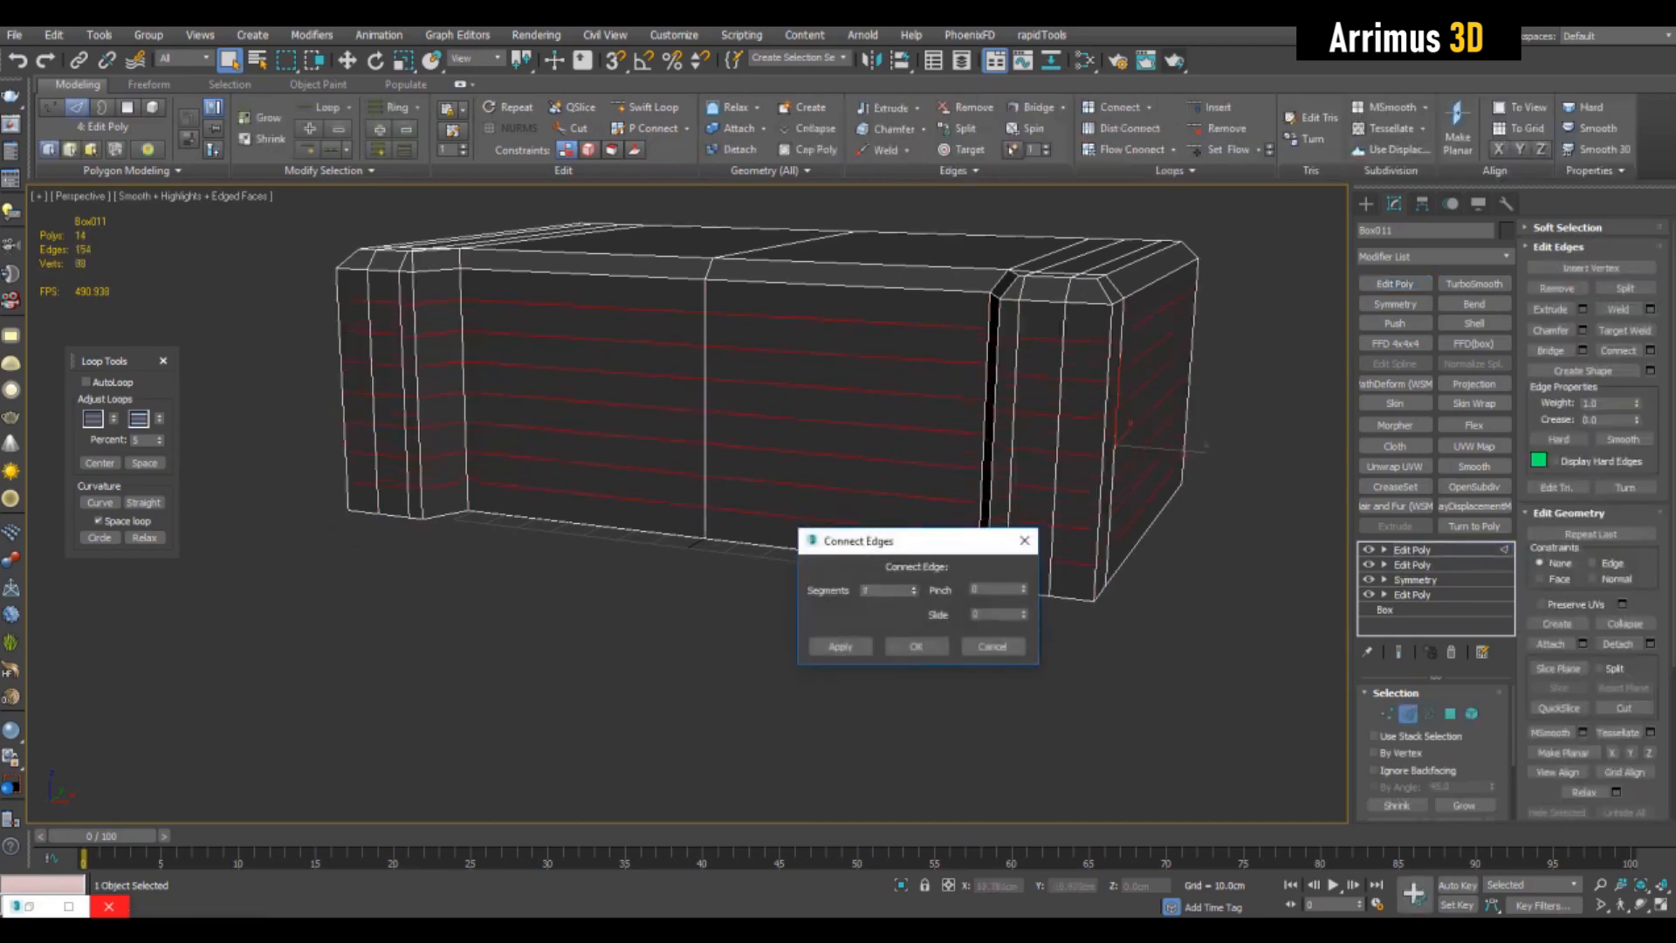
key("Return")
middle_click_drag(977, 430, 1069, 484, "alt")
left_click(881, 330)
key("alt+r")
key("ctrl+shift+e")
key("Return")
mouse_move(917, 515)
middle_mouse_down("alt")
mouse_move(852, 553)
mouse_move(880, 689)
mouse_move(859, 532)
mouse_move(892, 516)
middle_mouse_up("alt")
left_click(1557, 289)
- Insert an edge loop beside one end section and connect the ring between it and the centre with evenly spaced loops
key("alt+1")
left_click(855, 532)
key("w")
key("q")
left_click(856, 467)
key("alt+r")
key("ctrl+shift+e")
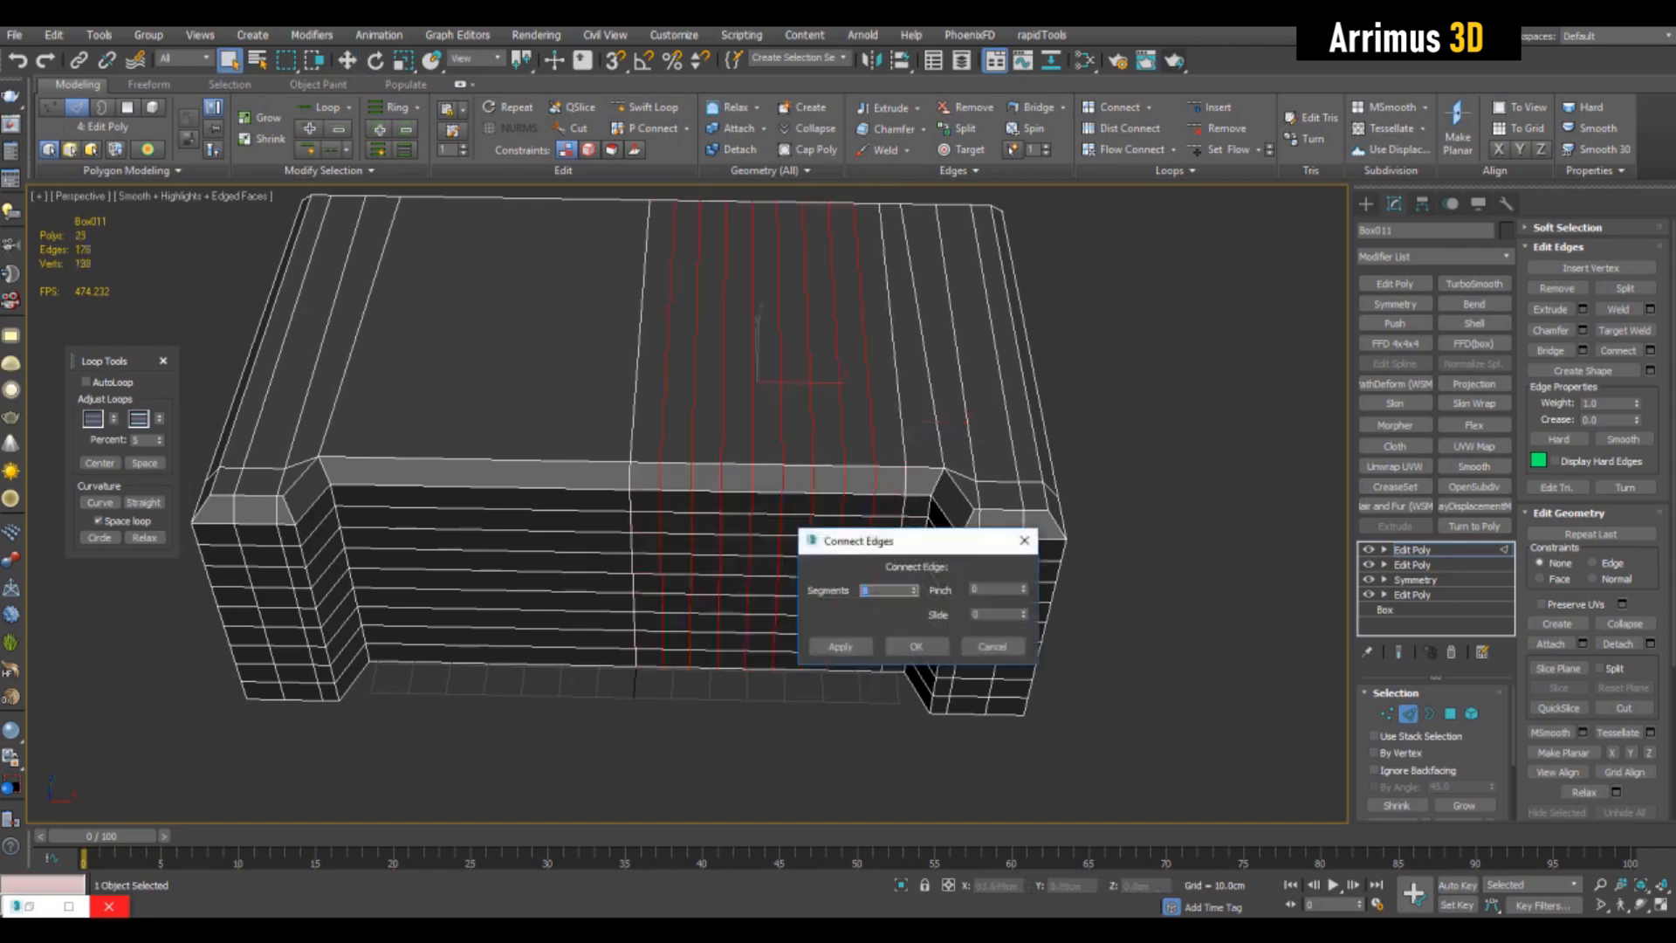
left_click(917, 647)
- Select the edge loop beside the end section and nudge it along X to even out the loop spacing
left_click(641, 320)
middle_click_drag(642, 331, 604, 357)
double_click(887, 360)
middle_click_drag(887, 360, 825, 349)
double_click(856, 374)
double_click(828, 375)
double_click(824, 392)
key("w")
left_click_drag(860, 293, 864, 293)
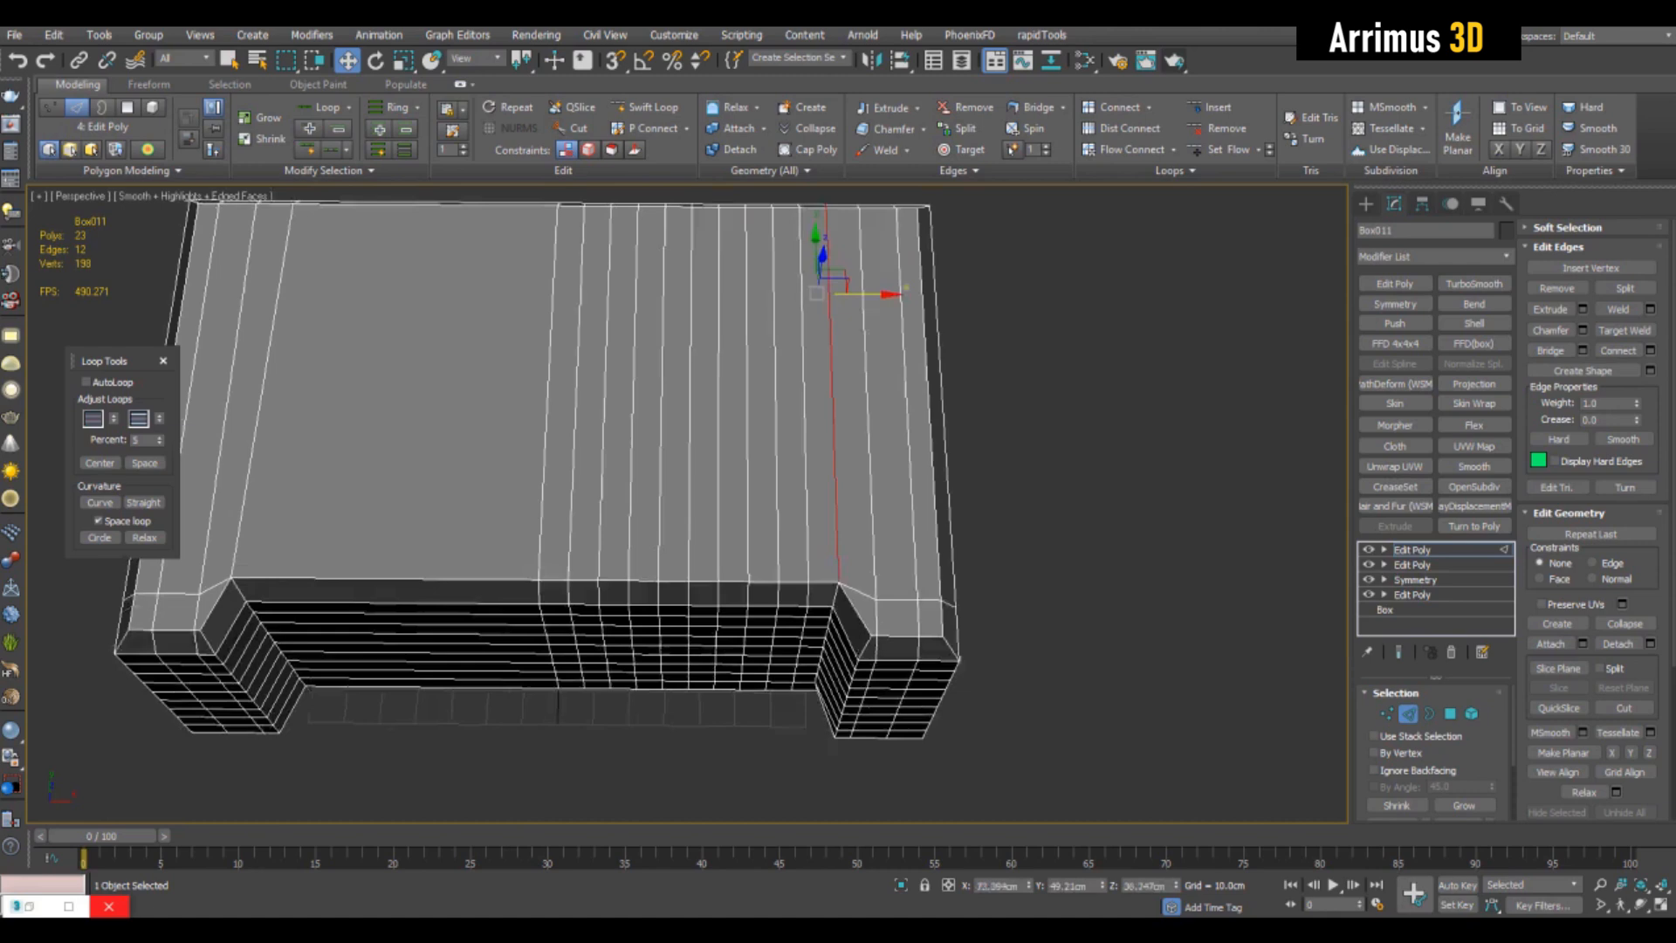
key("2")
key("q")
- Mirror the subdivided half with a Symmetry modifier on the X axis and add an Edit Poly modifier on top
left_click(1395, 304)
left_click(1083, 488)
middle_click_drag(1030, 489, 838, 375, "alt")
left_click(812, 410)
left_click(1395, 284)
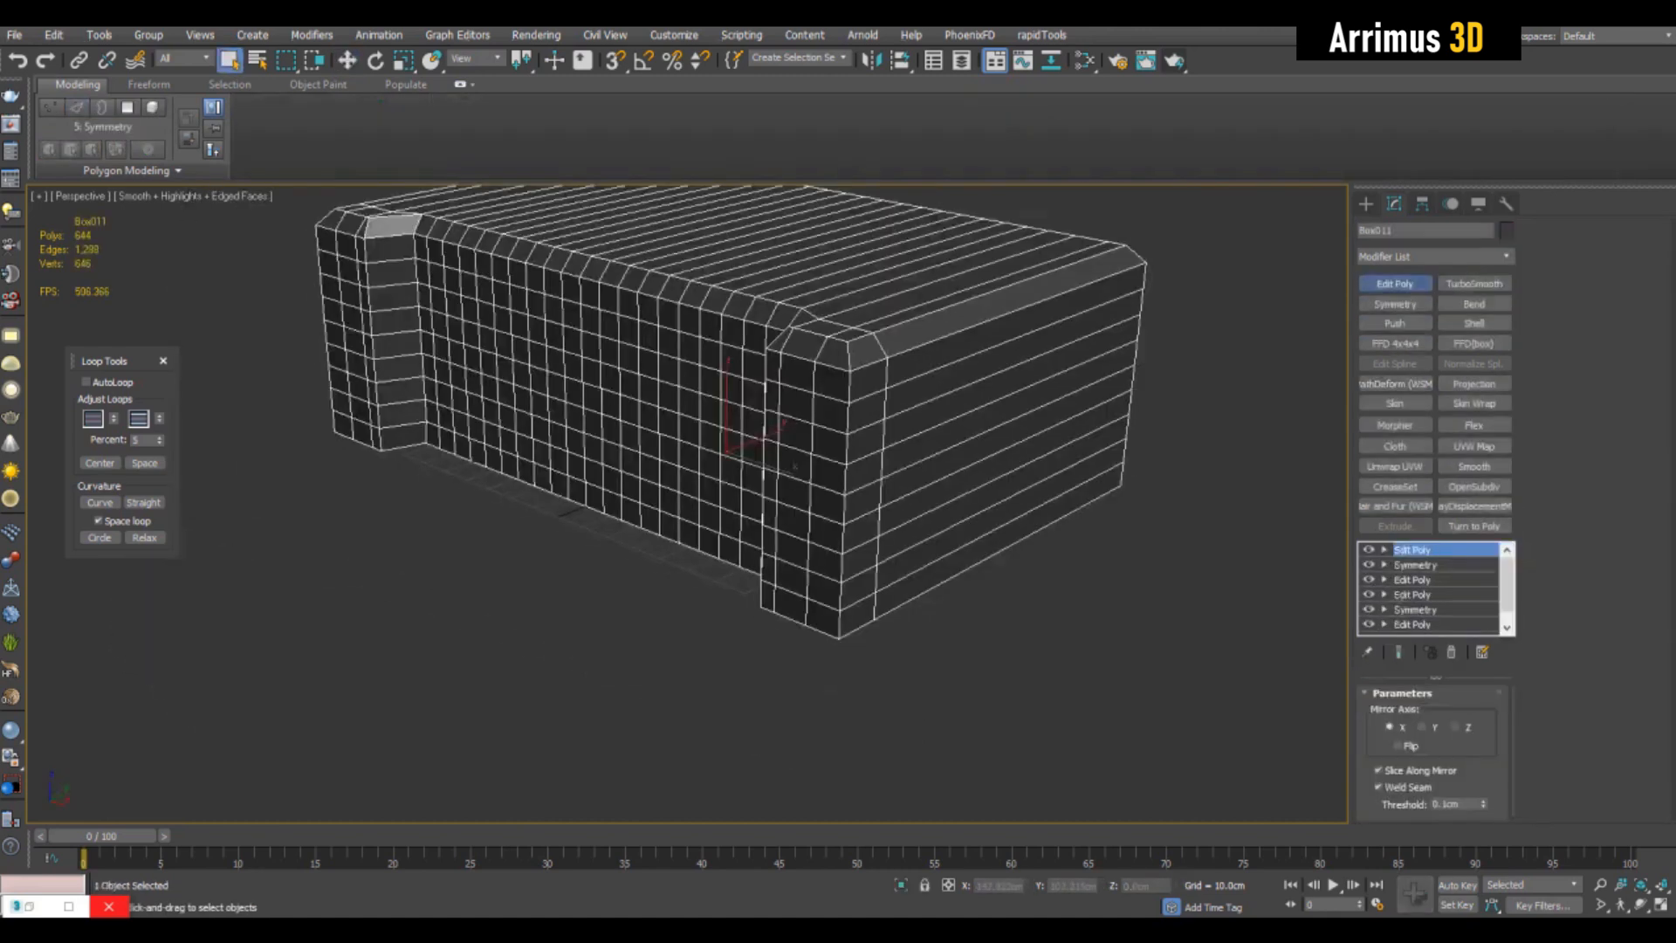
- Select a rectangular block of polygons in the middle of the front face and bevel it inward into a recessed panel
middle_click_drag(873, 437, 987, 419, "alt")
scroll(698, 419, "up", 3)
key("4")
left_click(751, 725)
left_click(508, 350)
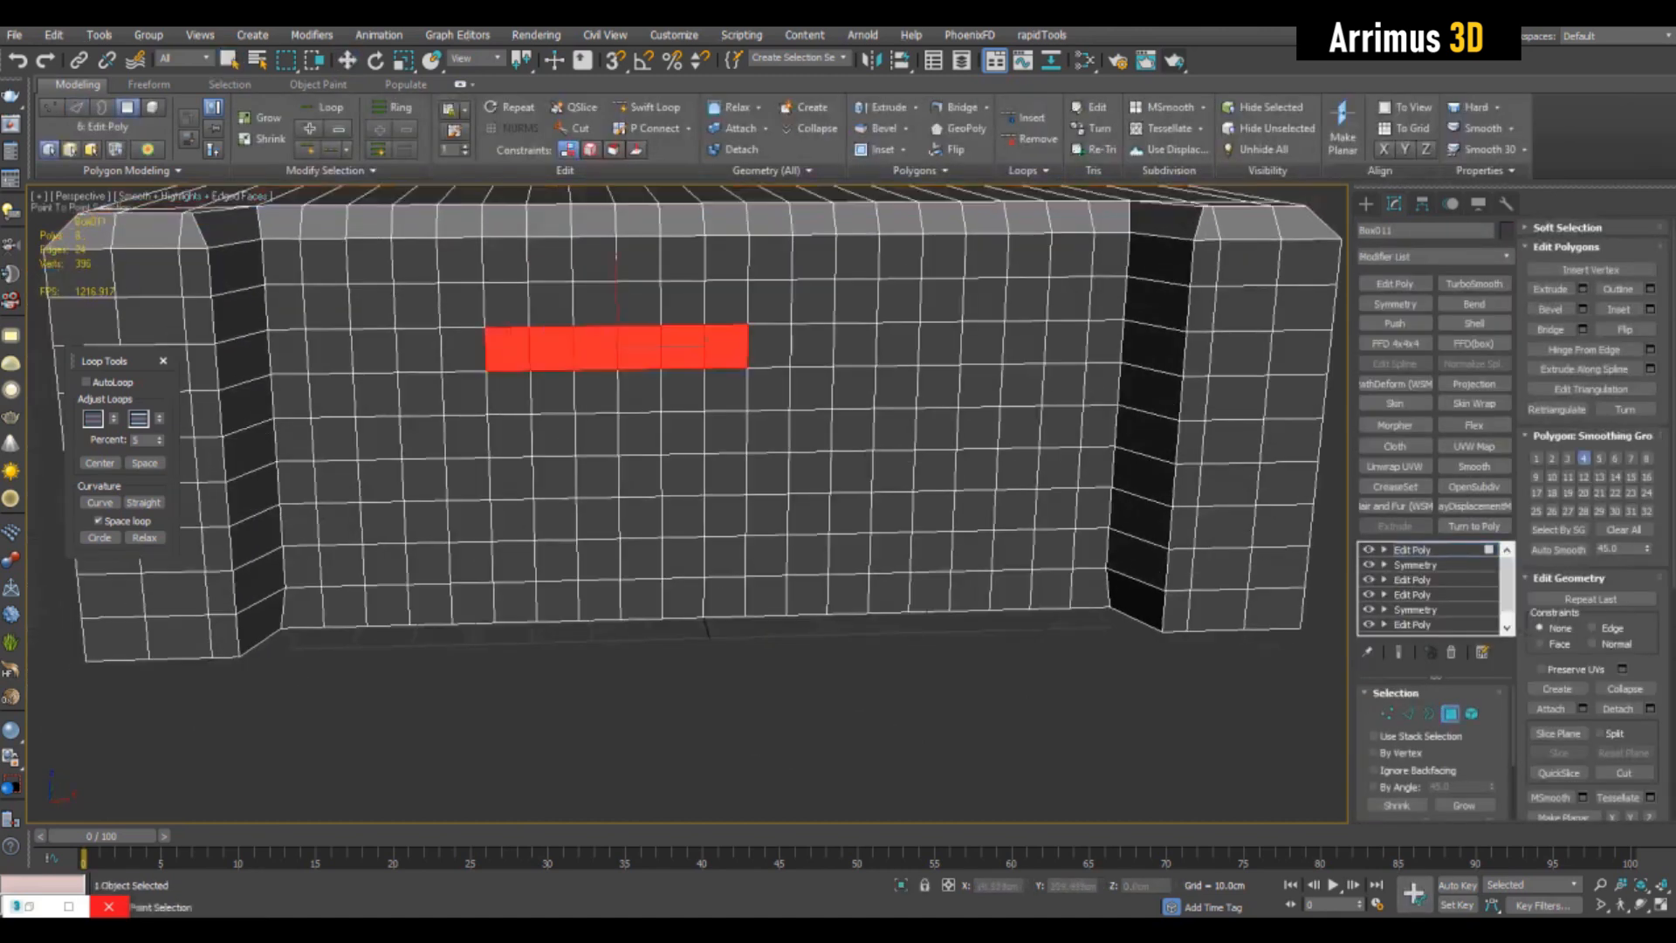
mouse_move(897, 345)
left_mouse_down()
mouse_move(892, 472)
mouse_move(552, 477)
mouse_move(509, 393)
mouse_move(554, 434)
left_mouse_up()
right_click(724, 417)
middle_click_drag(725, 418, 838, 410, "alt")
key("ctrl+shift+b")
left_click_drag(768, 419, 768, 480)
right_click(768, 480)
middle_click_drag(768, 480, 646, 524, "alt")
scroll(733, 454, "down", 3)
- Insert a horizontal edge loop around the box between the recessed panel and the chamfered top
middle_click_drag(733, 454, 619, 393, "alt")
scroll(786, 393, "up", 3)
key("1")
key("alt+s")
left_click(758, 344)
key("2")
scroll(877, 288, "up", 3)
key("w")
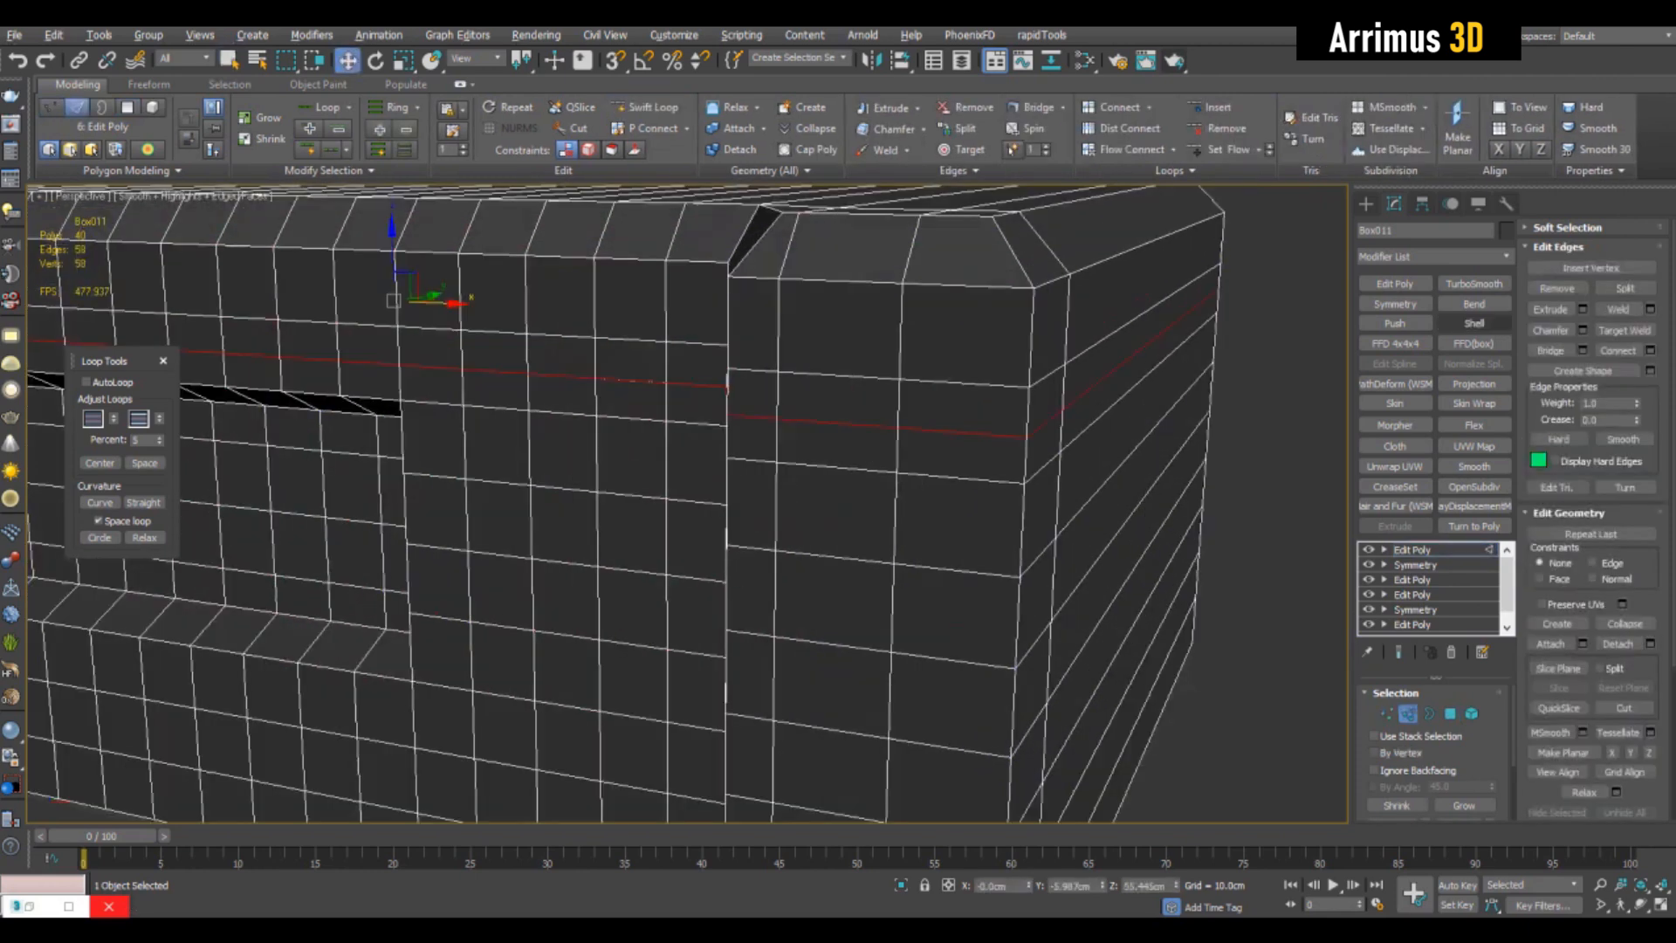
- Extrude the horizontal edge loop below the chamfered top inward to cut a thin groove around the box
key("q")
double_click(882, 377)
left_click(1582, 309)
left_click_drag(945, 587, 945, 636)
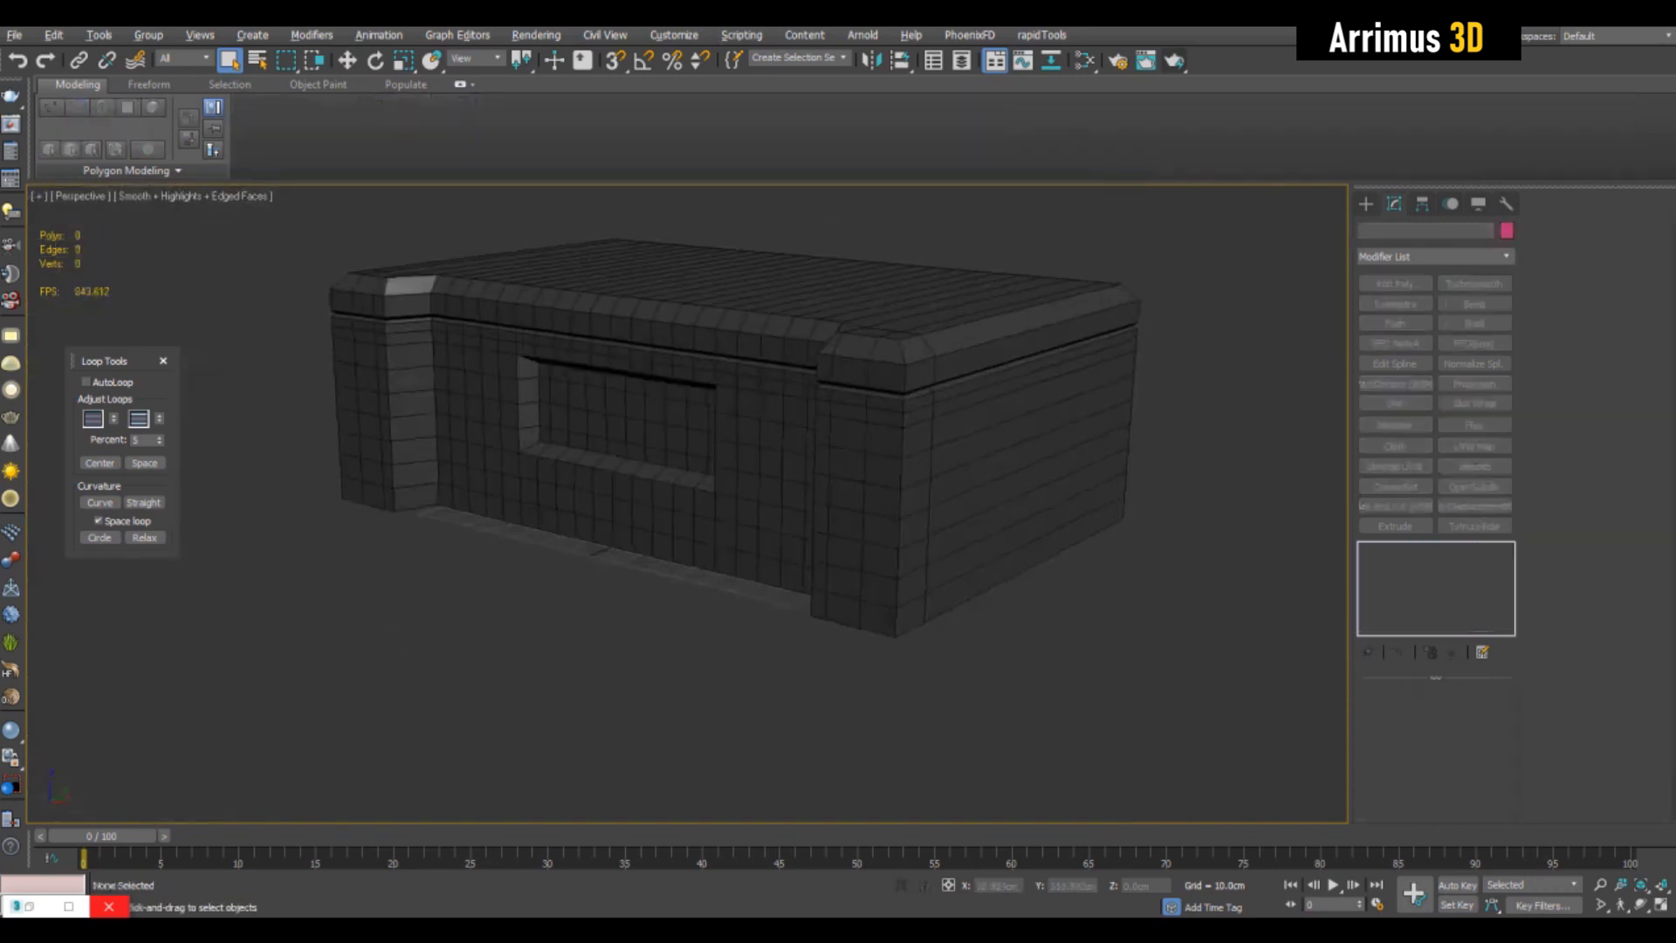
middle_click_drag(646, 454, 746, 502, "alt")
- Clone the detailed box along X and place the copy beside the original
left_click(742, 472)
scroll(1021, 468, "down", 5)
key("w")
middle_click_drag(1021, 468, 768, 450)
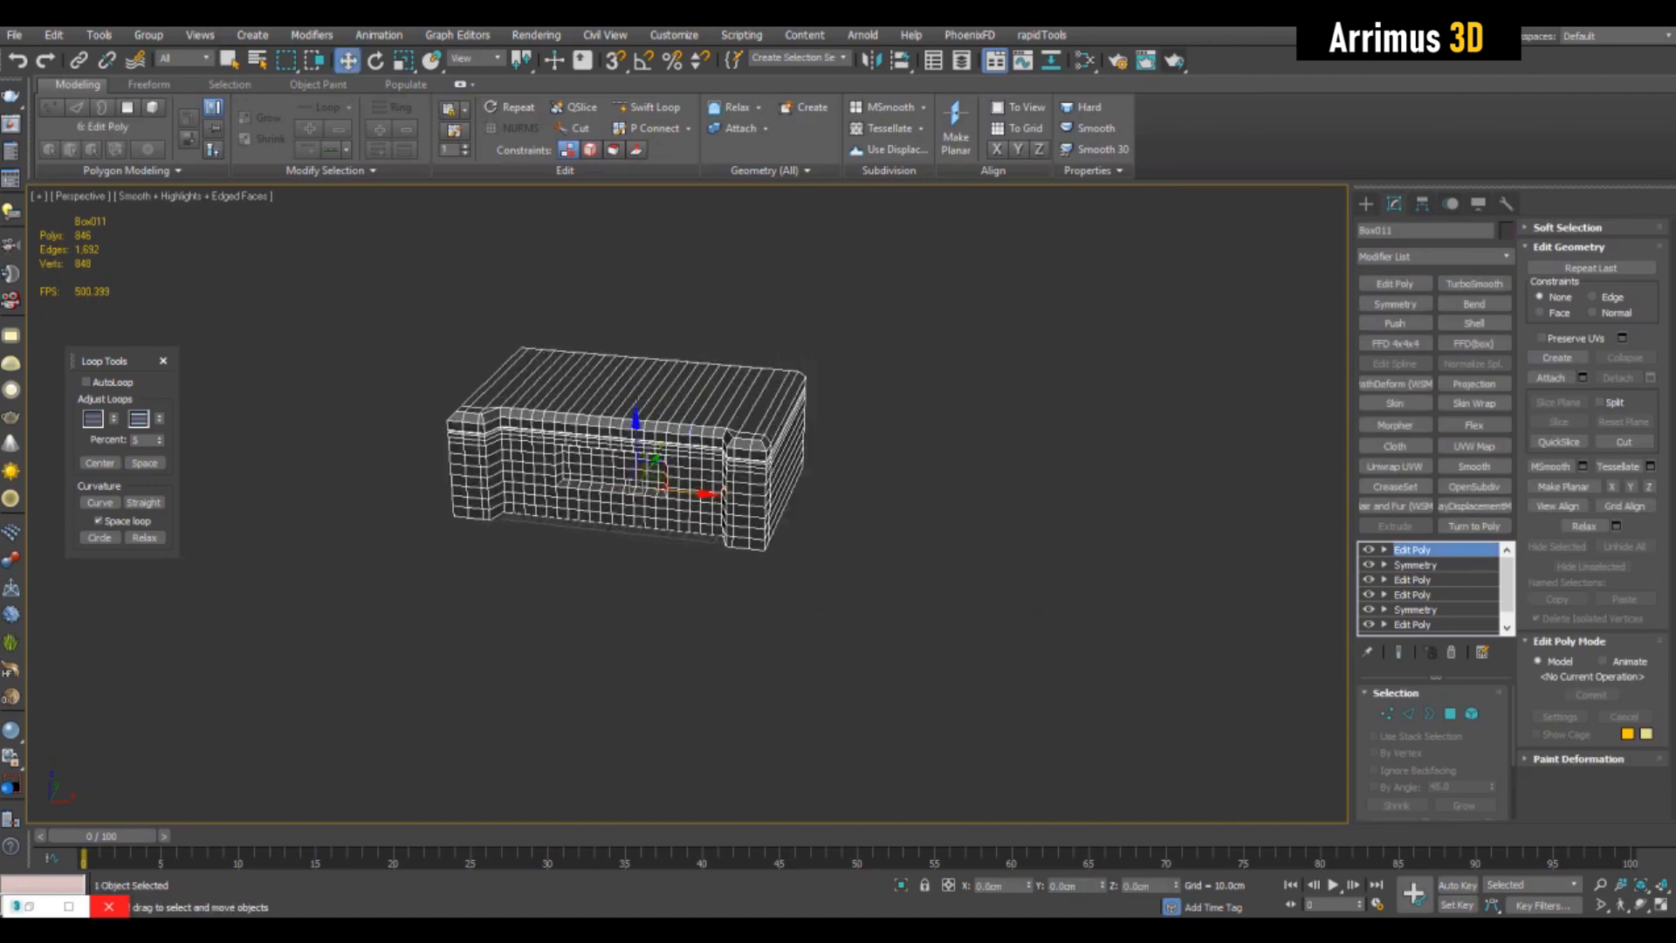
left_click_drag(500, 541, 898, 562, "shift")
key("Return")
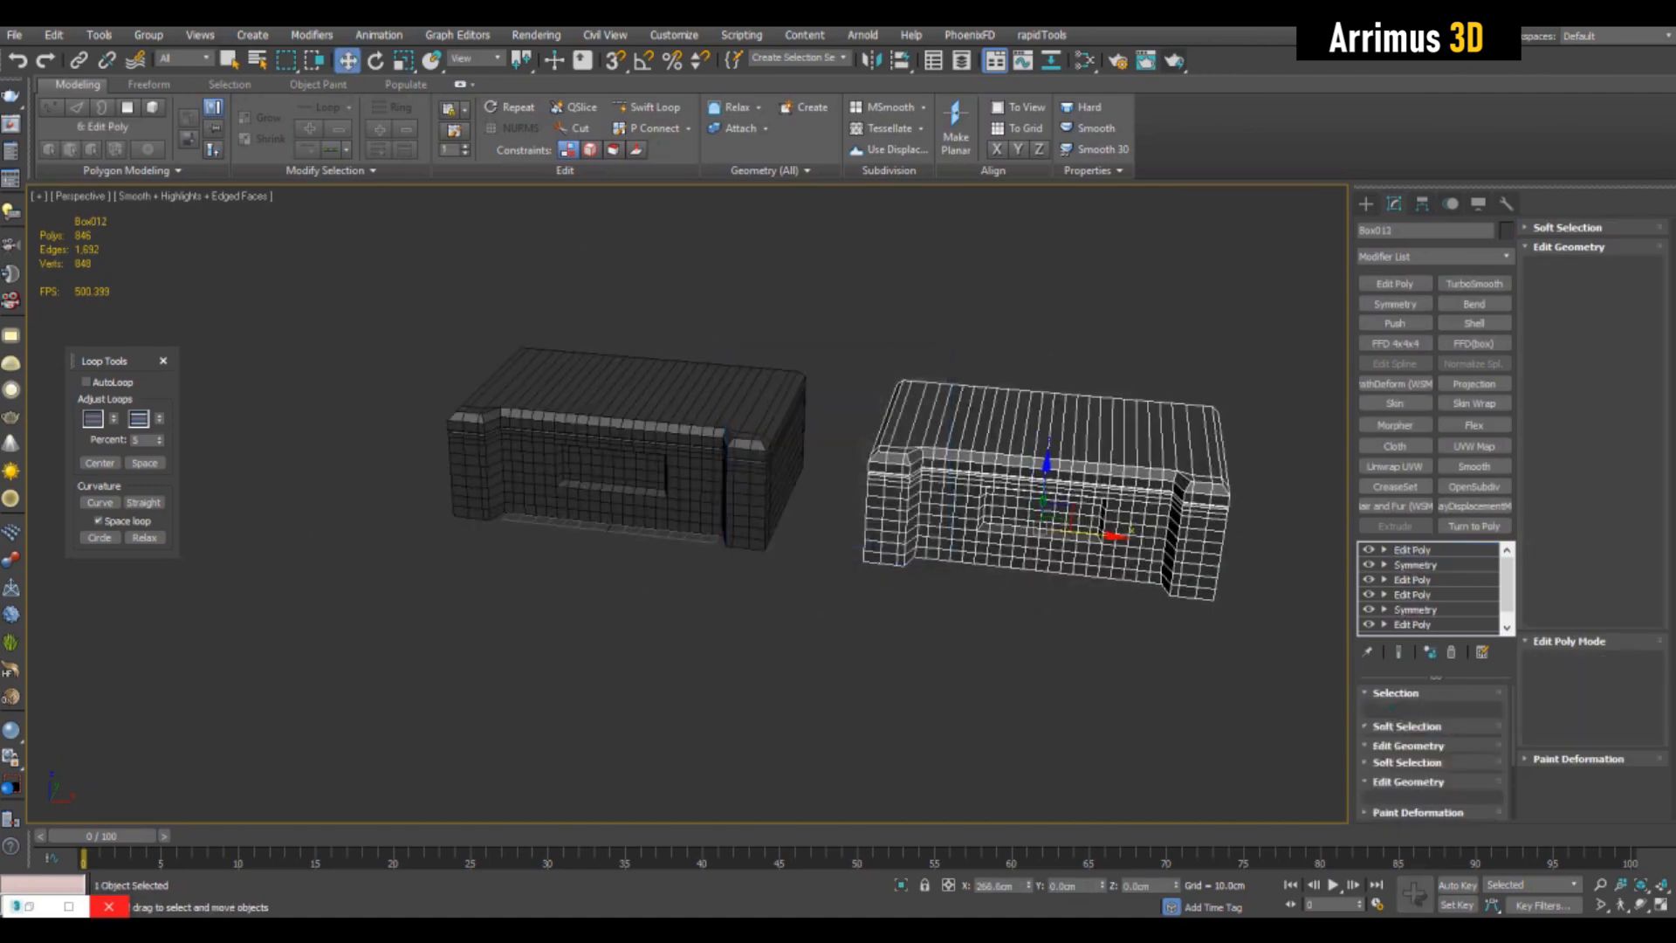
- Add an Edit Poly modifier to the copy and remove the surplus vertical loops across one half of its front
key("z")
key("q")
middle_click_drag(855, 559, 934, 515, "alt")
left_click(1395, 284)
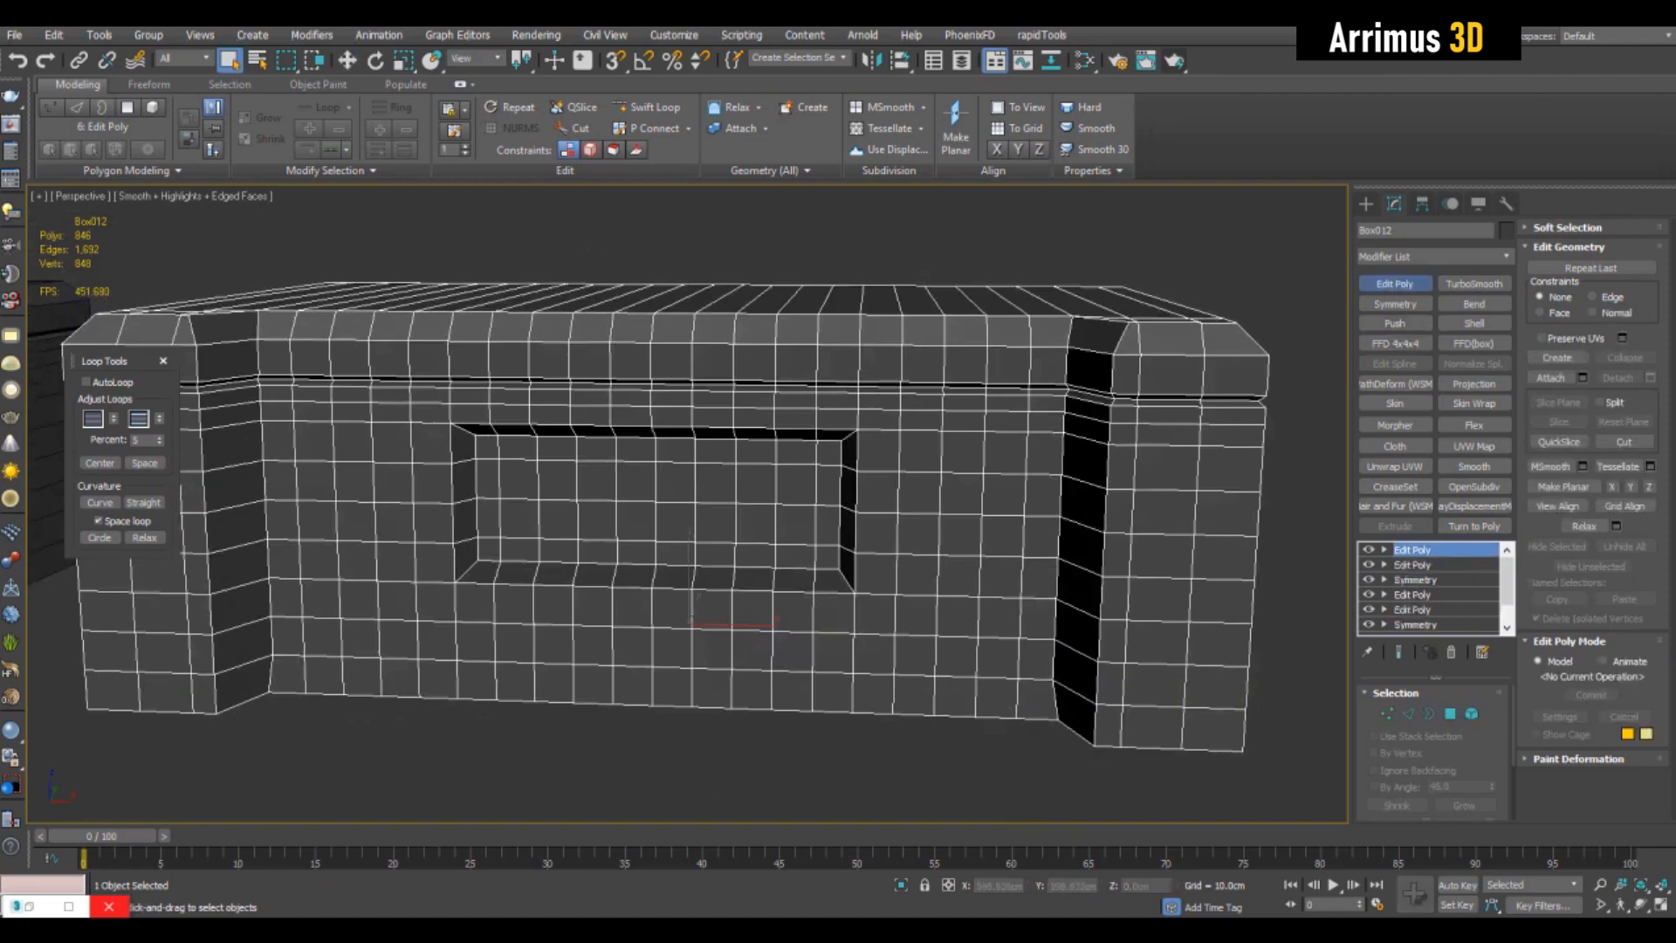
key("2")
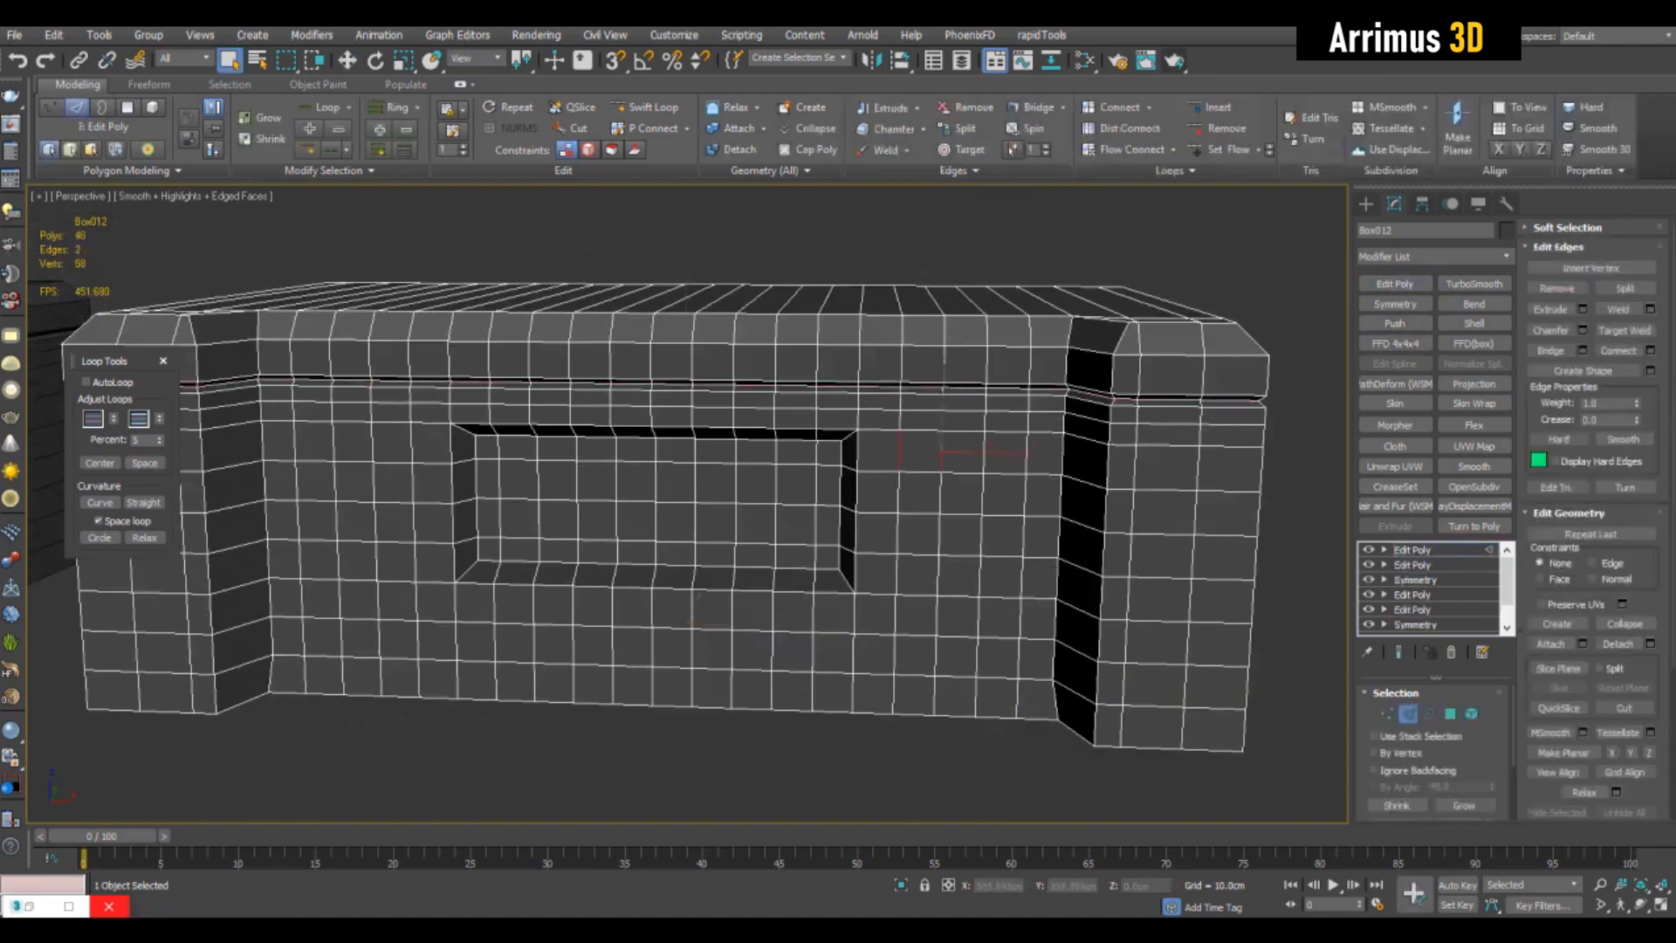
left_click(1025, 442, "ctrl")
middle_click_drag(1023, 440, 1094, 408)
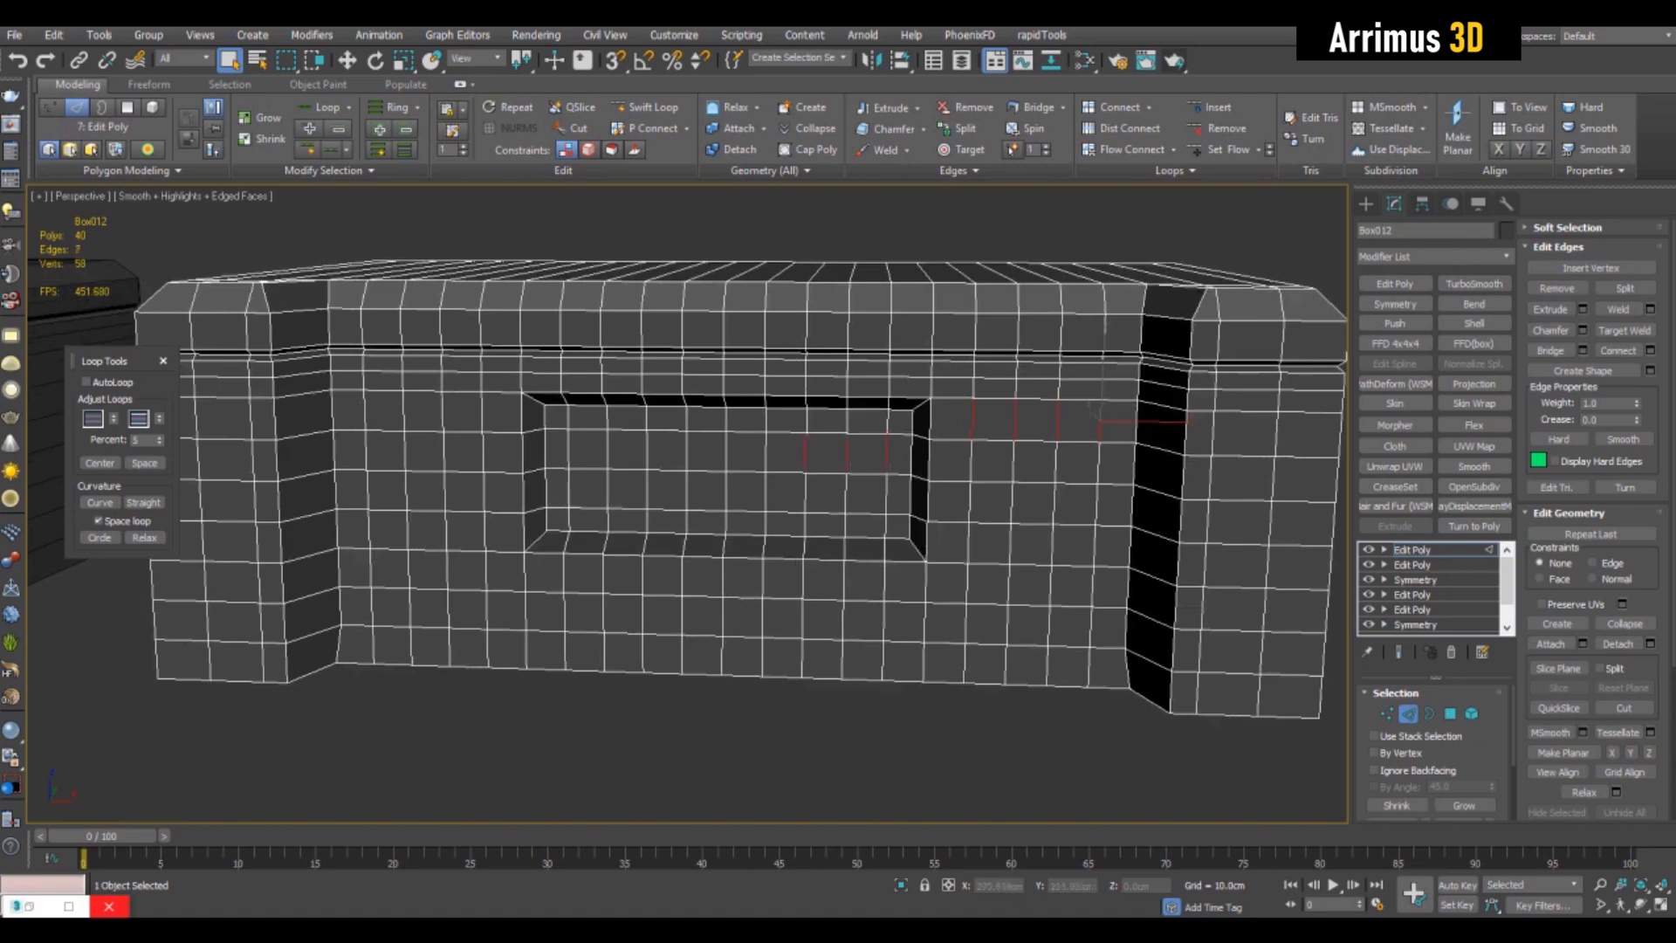
left_click(726, 450, "ctrl")
middle_click_drag(726, 450, 698, 488)
key("alt+l")
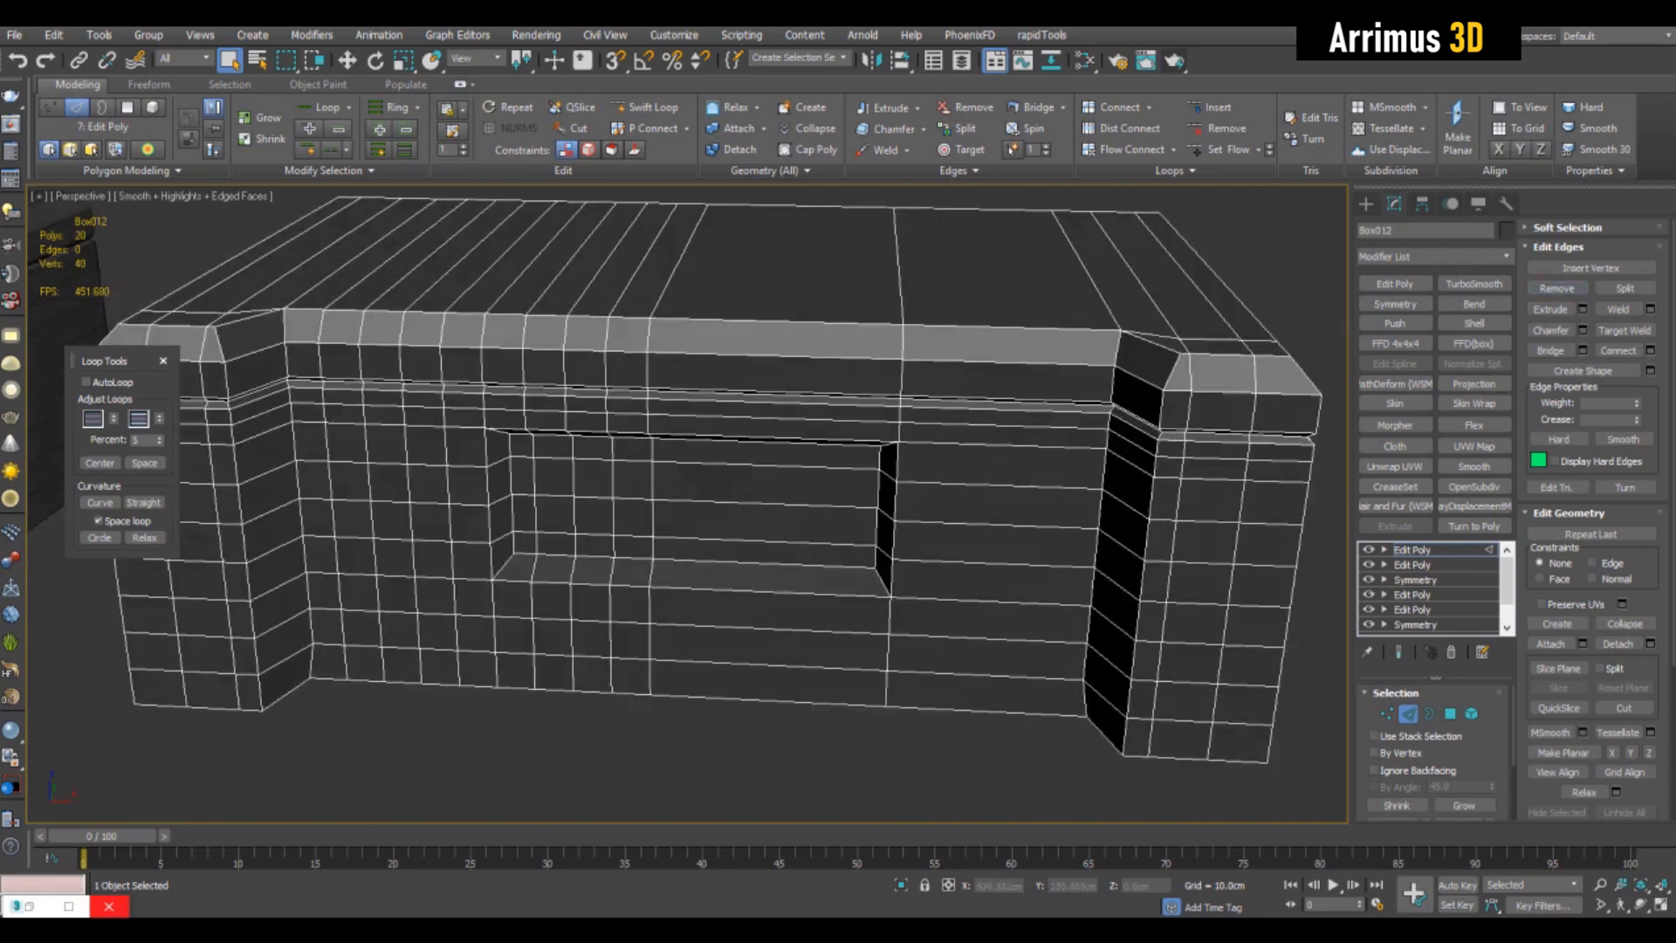
- Remove the two vertical edge loops running through the copy's end section
key("alt+l")
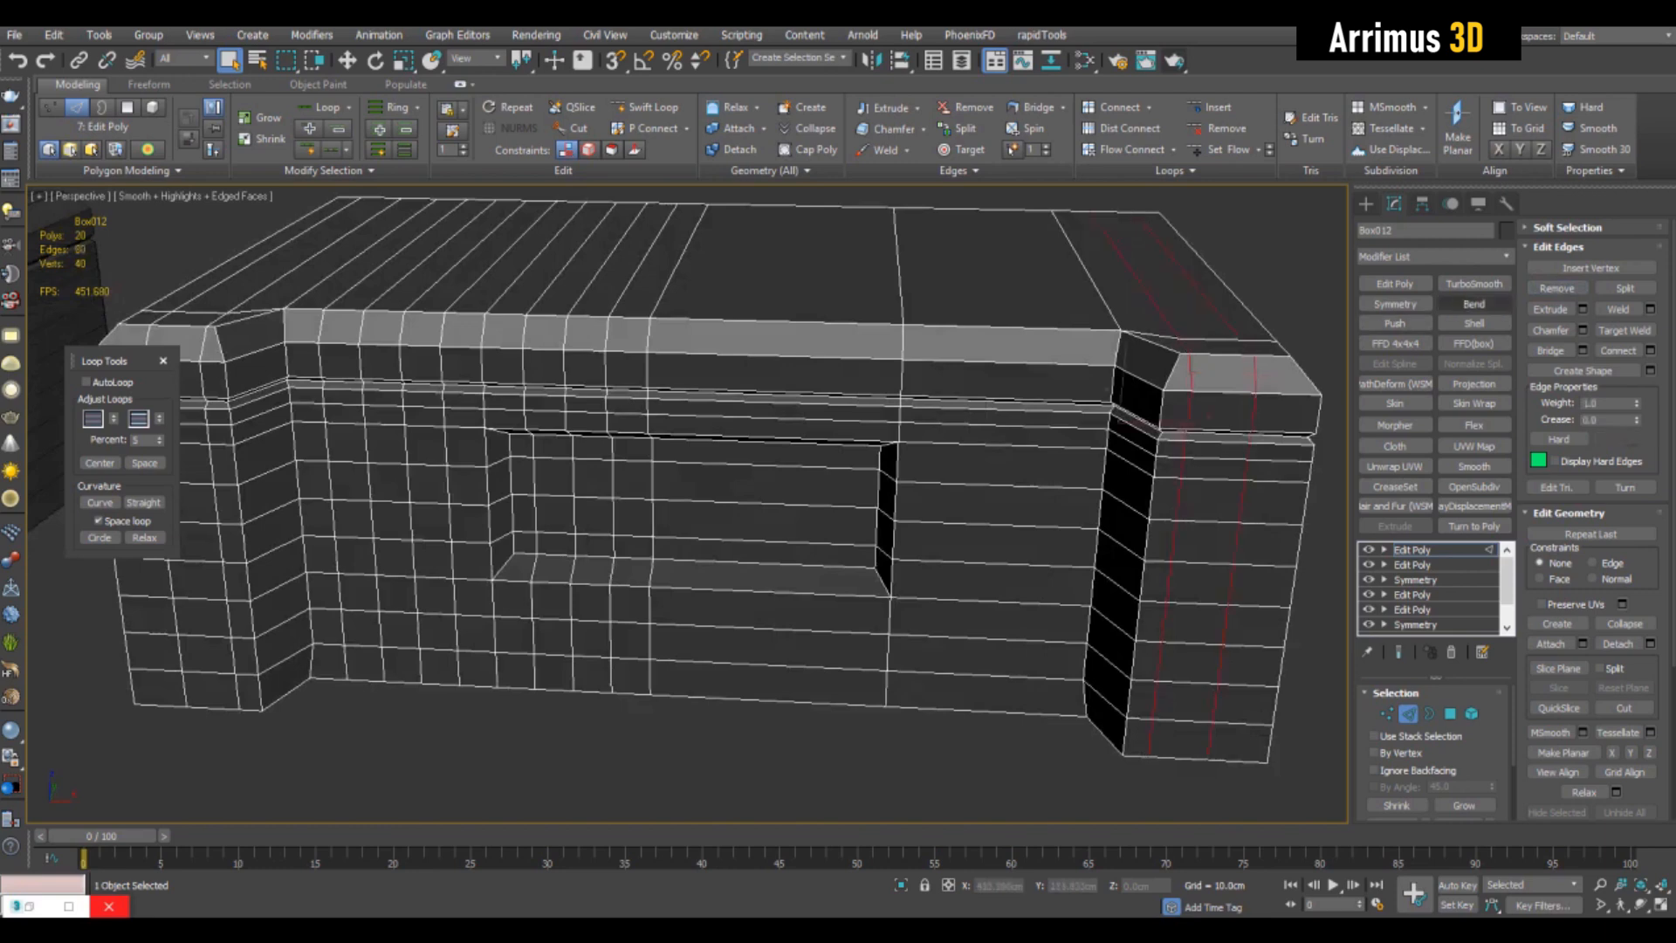
left_click(1558, 288)
middle_click_drag(1239, 384, 1026, 199)
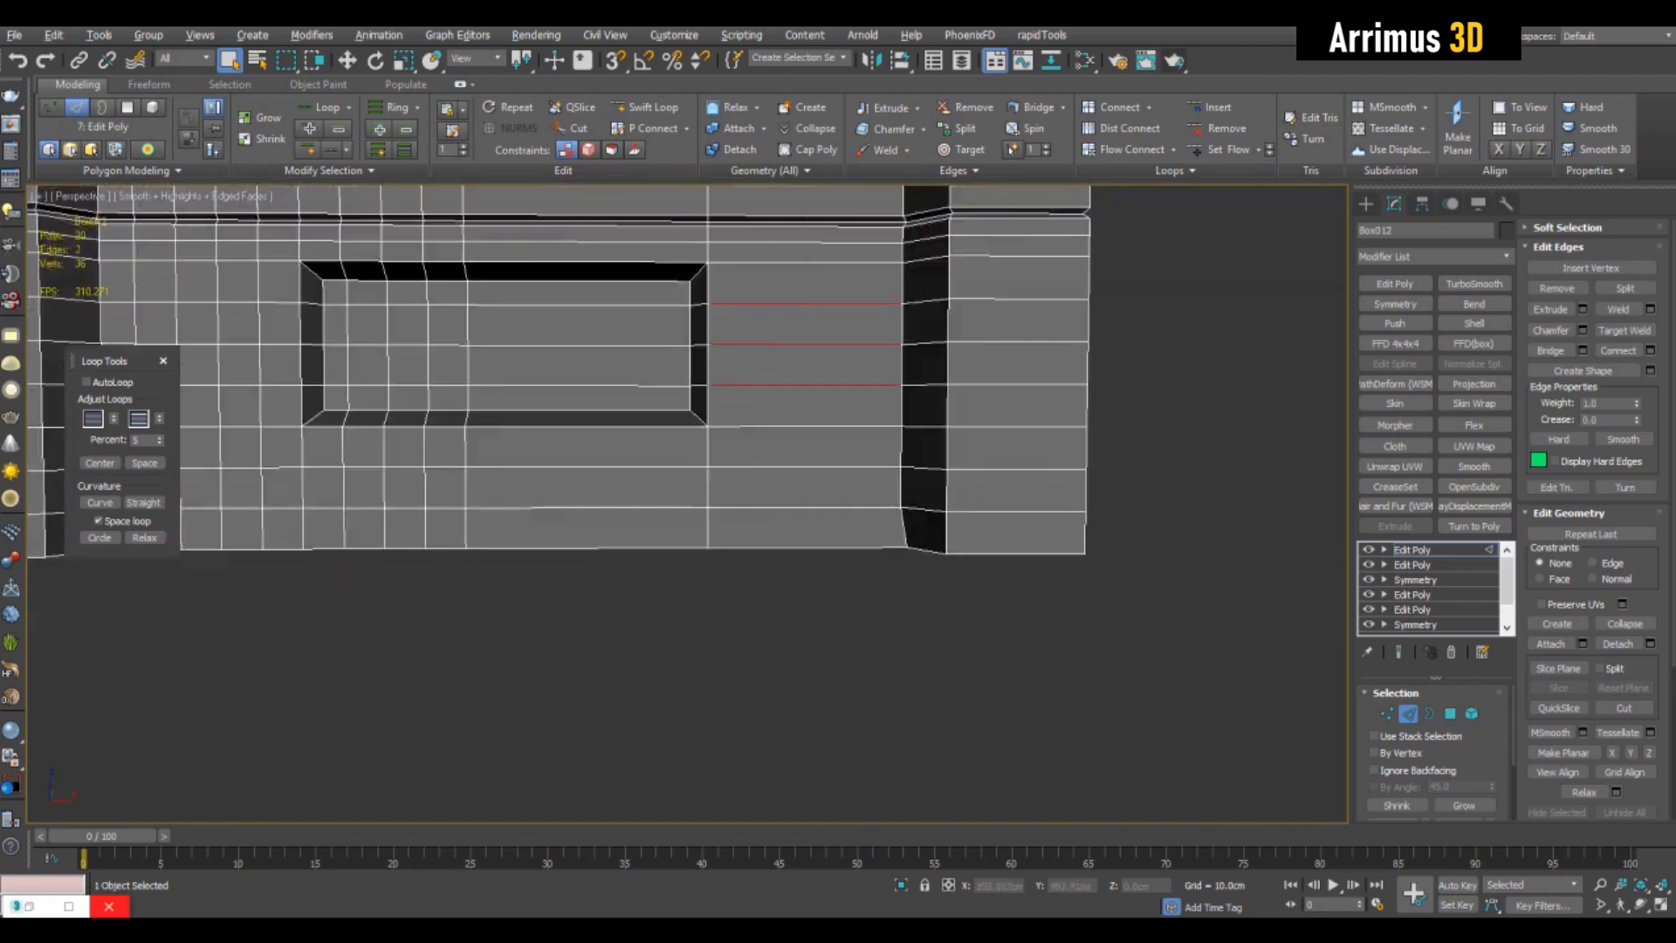
- Remove the surplus horizontal edge loops beside, below and just above the copy's recessed panel
key("alt+l")
middle_click_drag(895, 298, 928, 360)
left_click(1558, 288)
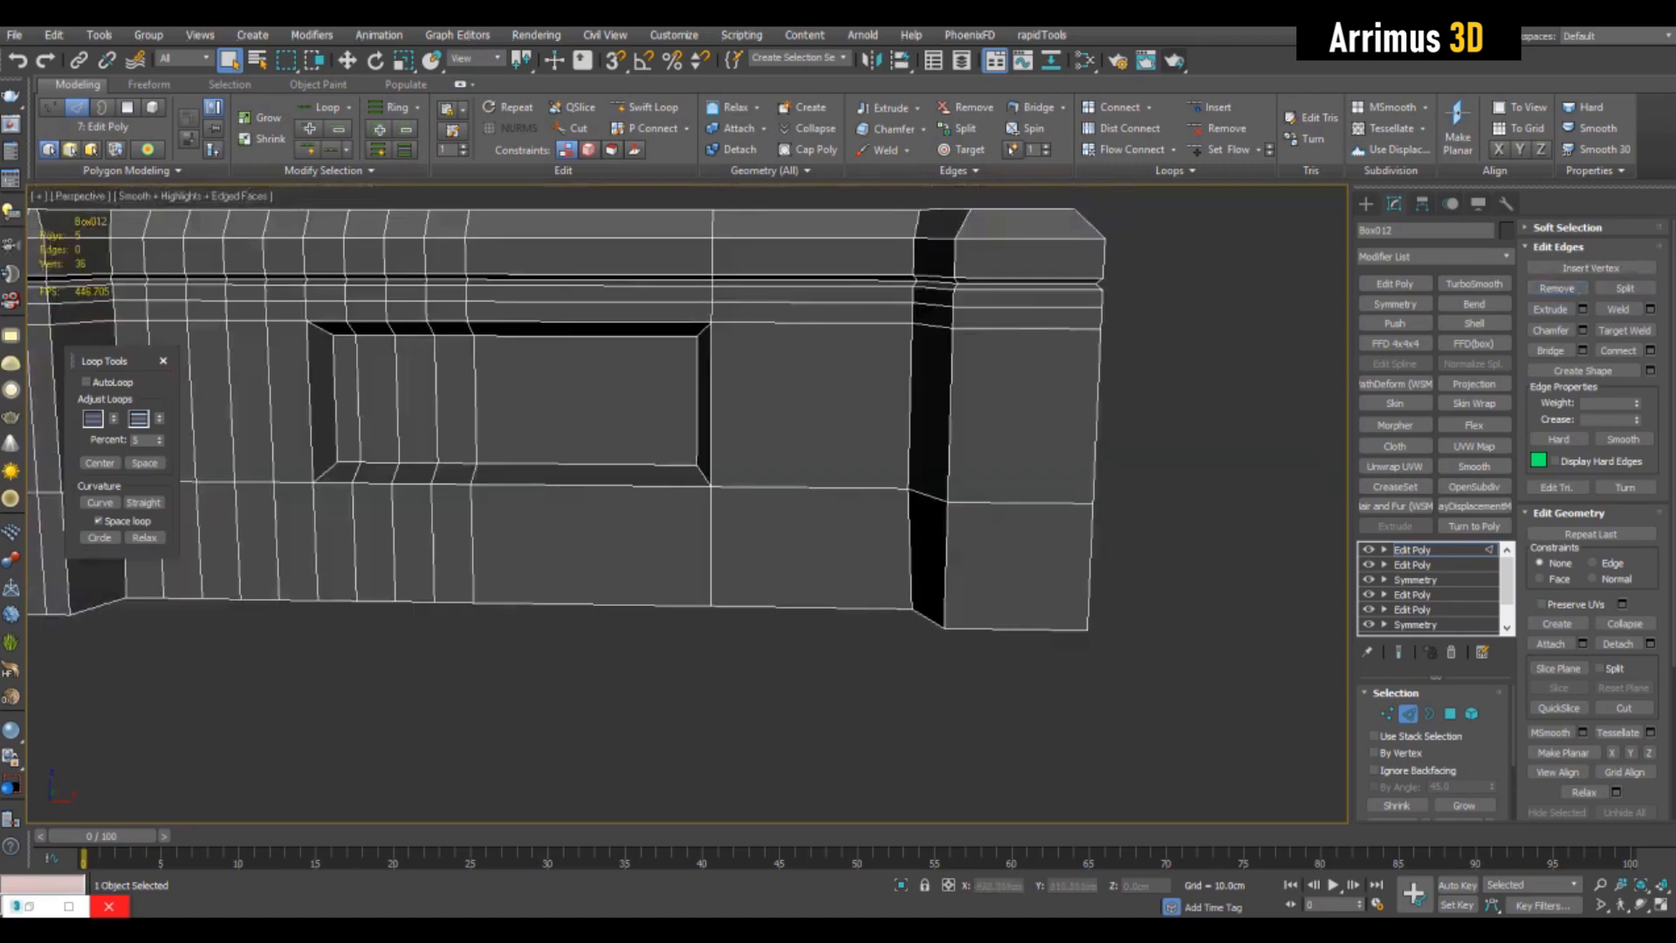
key("alt+l")
left_click(1558, 288)
key("2")
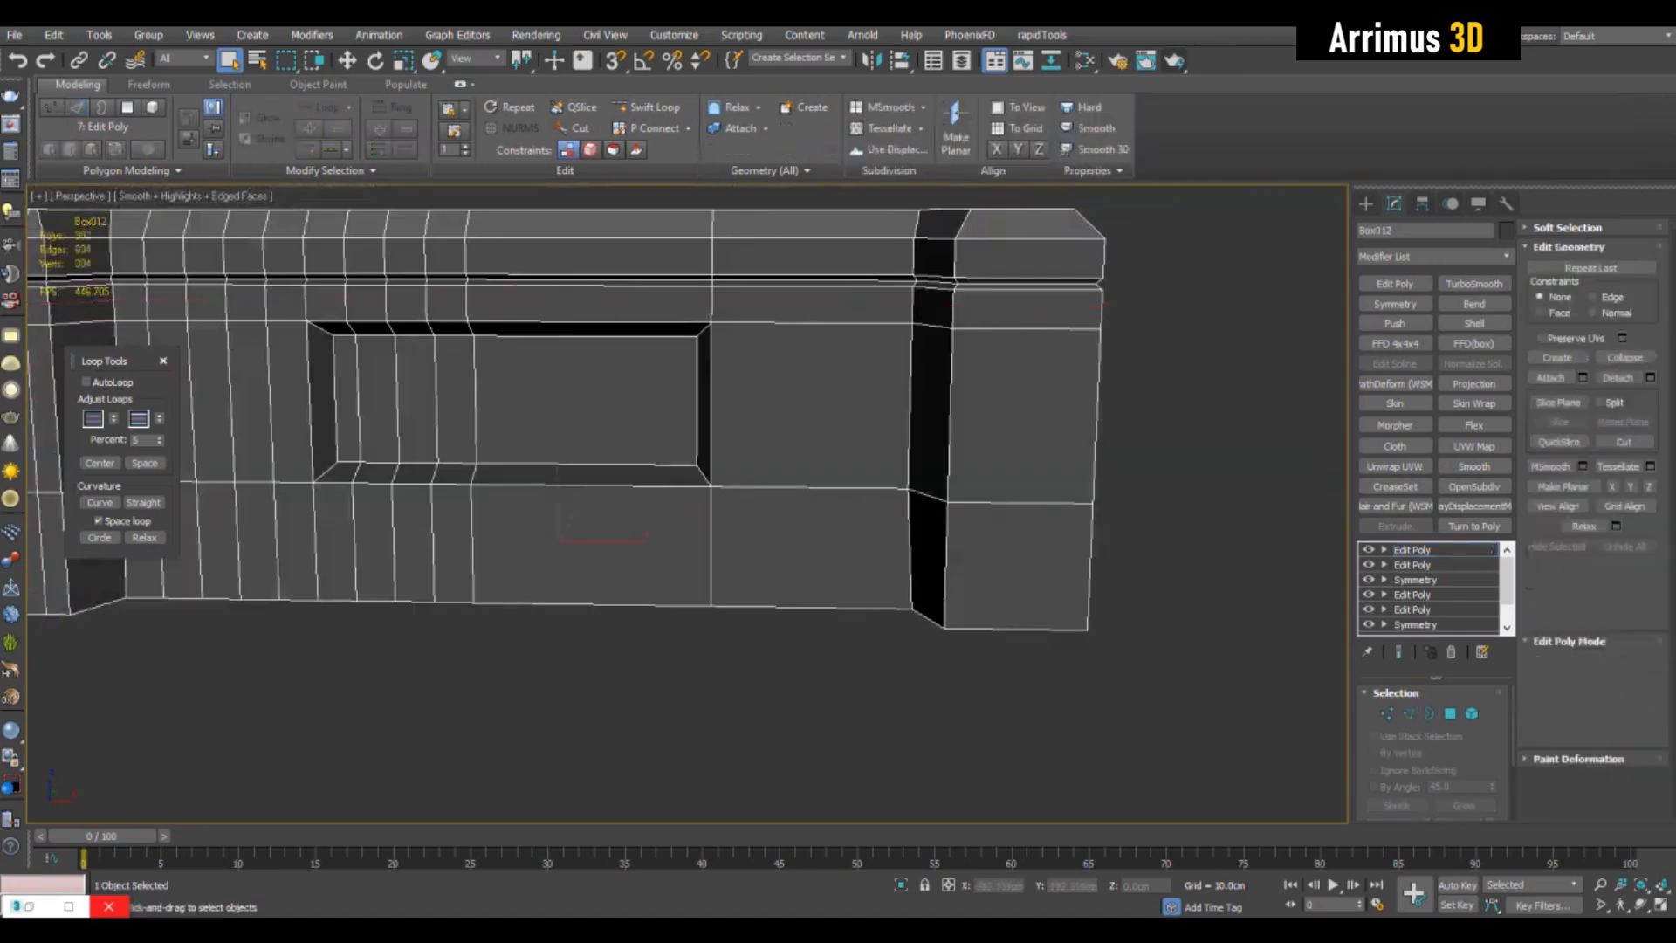
- Mirror the simplified half of the copy with a Symmetry modifier on the X axis
left_click(1395, 304)
middle_click_drag(951, 392, 1039, 436, "alt")
scroll(855, 449, "down", 4)
left_click(960, 641)
scroll(816, 427, "down", 4)
left_click(825, 432)
scroll(951, 438, "up", 6)
scroll(952, 438, "down", 6)
- Add an Edit Poly modifier to the evenly subdivided original box and enter edge editing
left_click(881, 419)
key("z")
scroll(943, 454, "down", 4)
scroll(916, 471, "up", 10)
left_click(1395, 283)
scroll(1056, 332, "down", 4)
key("2")
left_click(1048, 343)
key("alt+r")
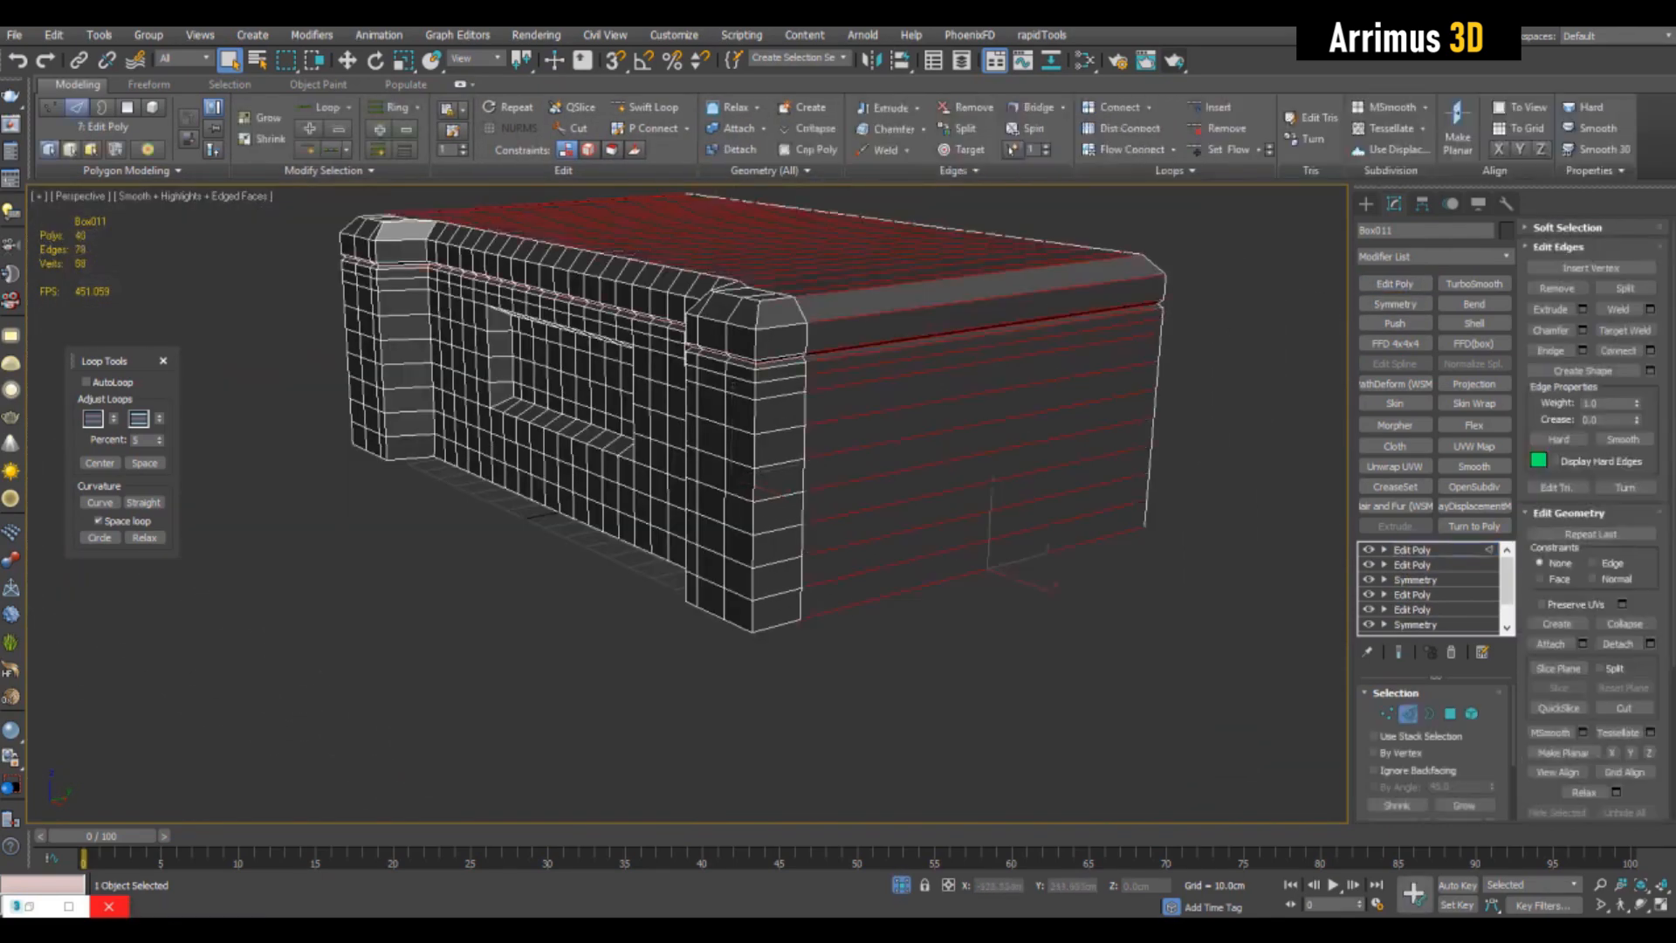
key("ctrl+shift+e")
middle_click_drag(987, 393, 859, 443, "alt")
left_click(993, 647)
- Insert vertical support loops near the front and rear edges of the box's plain end face with Swift Loop
key("alt+1")
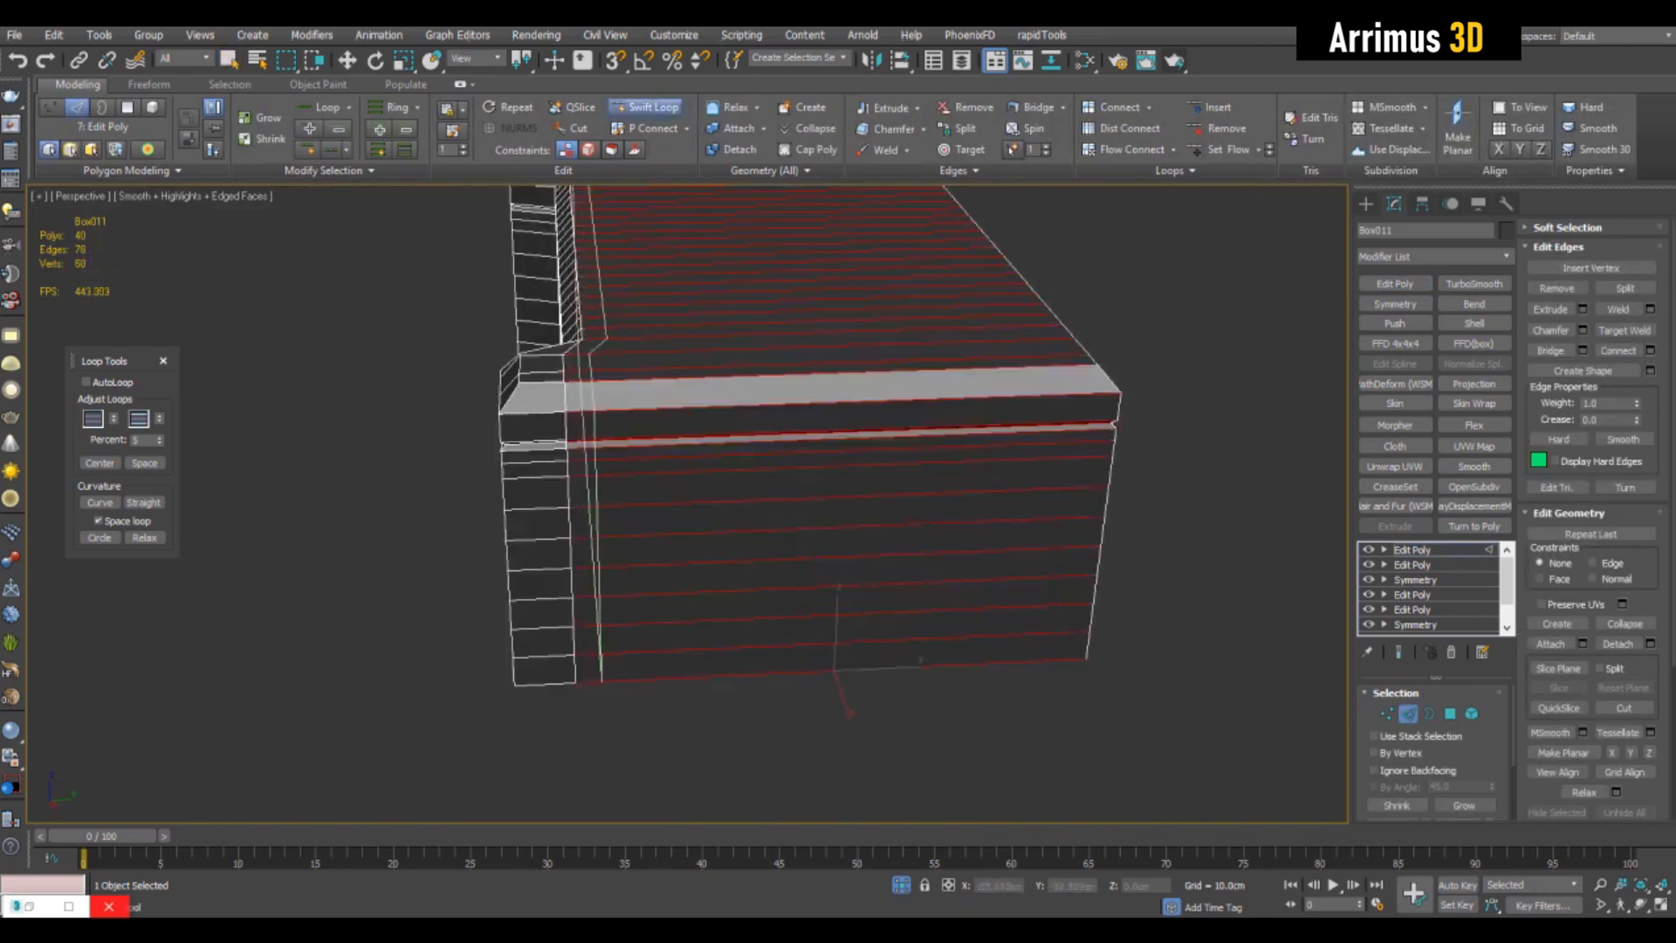
left_click(595, 385)
right_click(596, 384)
key("alt+1")
middle_click_drag(881, 436, 812, 455, "alt")
left_click(999, 565)
right_click(999, 566)
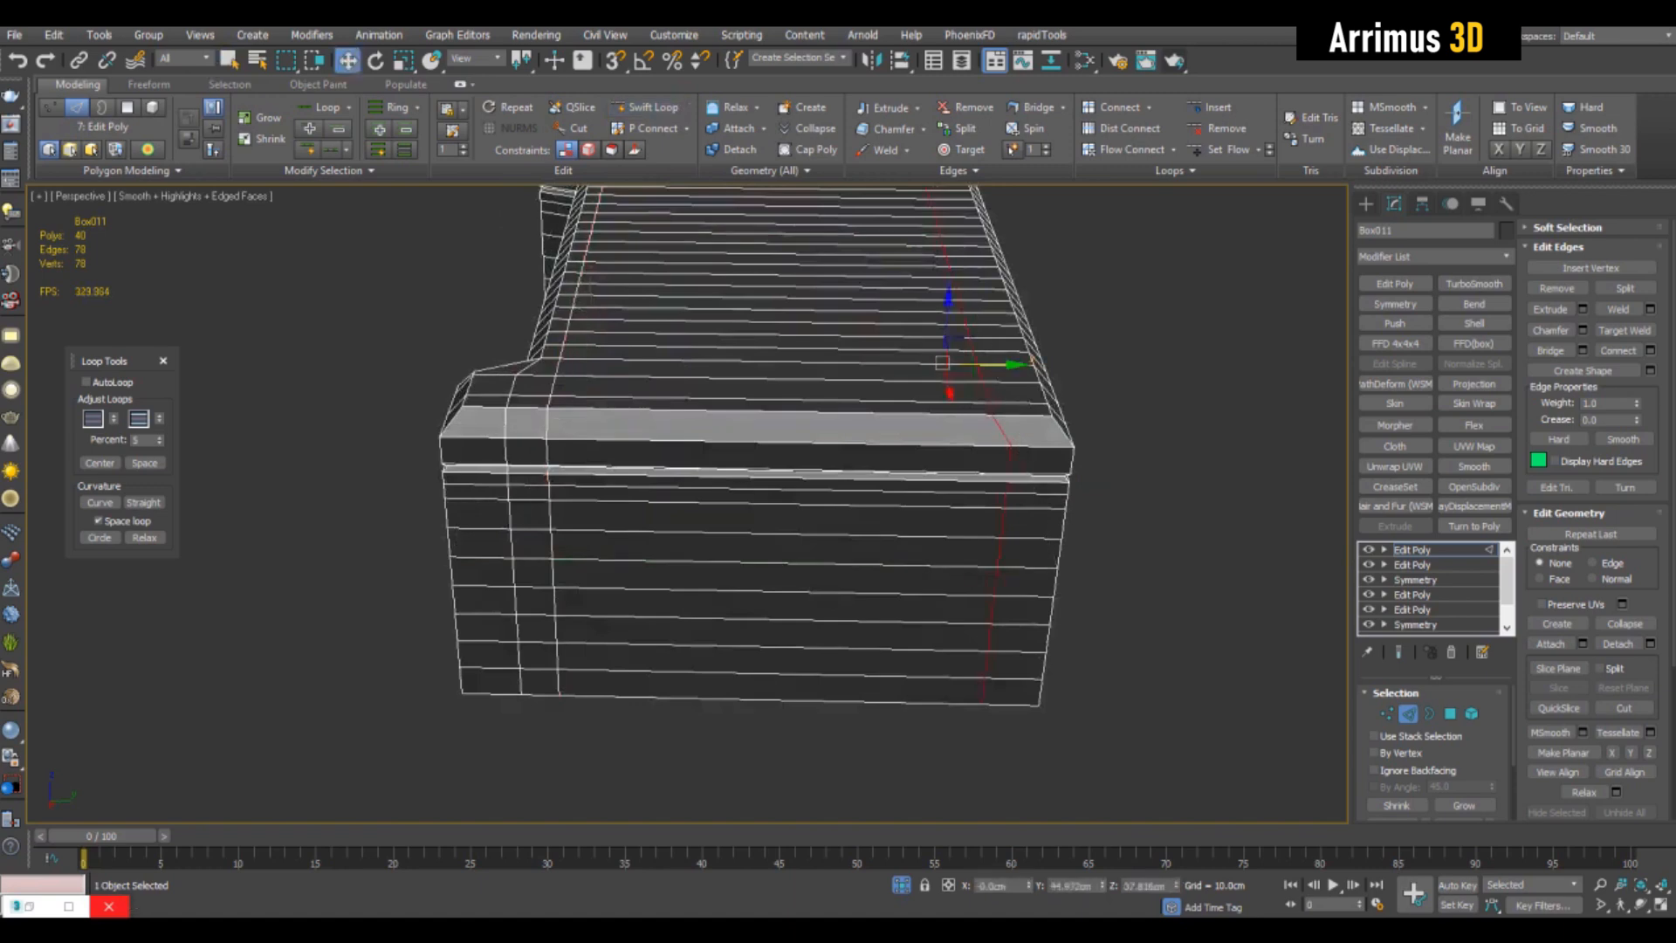
middle_click_drag(998, 565, 889, 599)
key("ctrl+z")
key("alt+1")
left_click(869, 653)
right_click(869, 652)
- Connect the wide edge ring between the end face's support loops with evenly spaced vertical loops
key("q")
middle_click_drag(821, 602, 918, 596, "alt")
left_click(918, 596)
key("alt+r")
key("ctrl+shift+e")
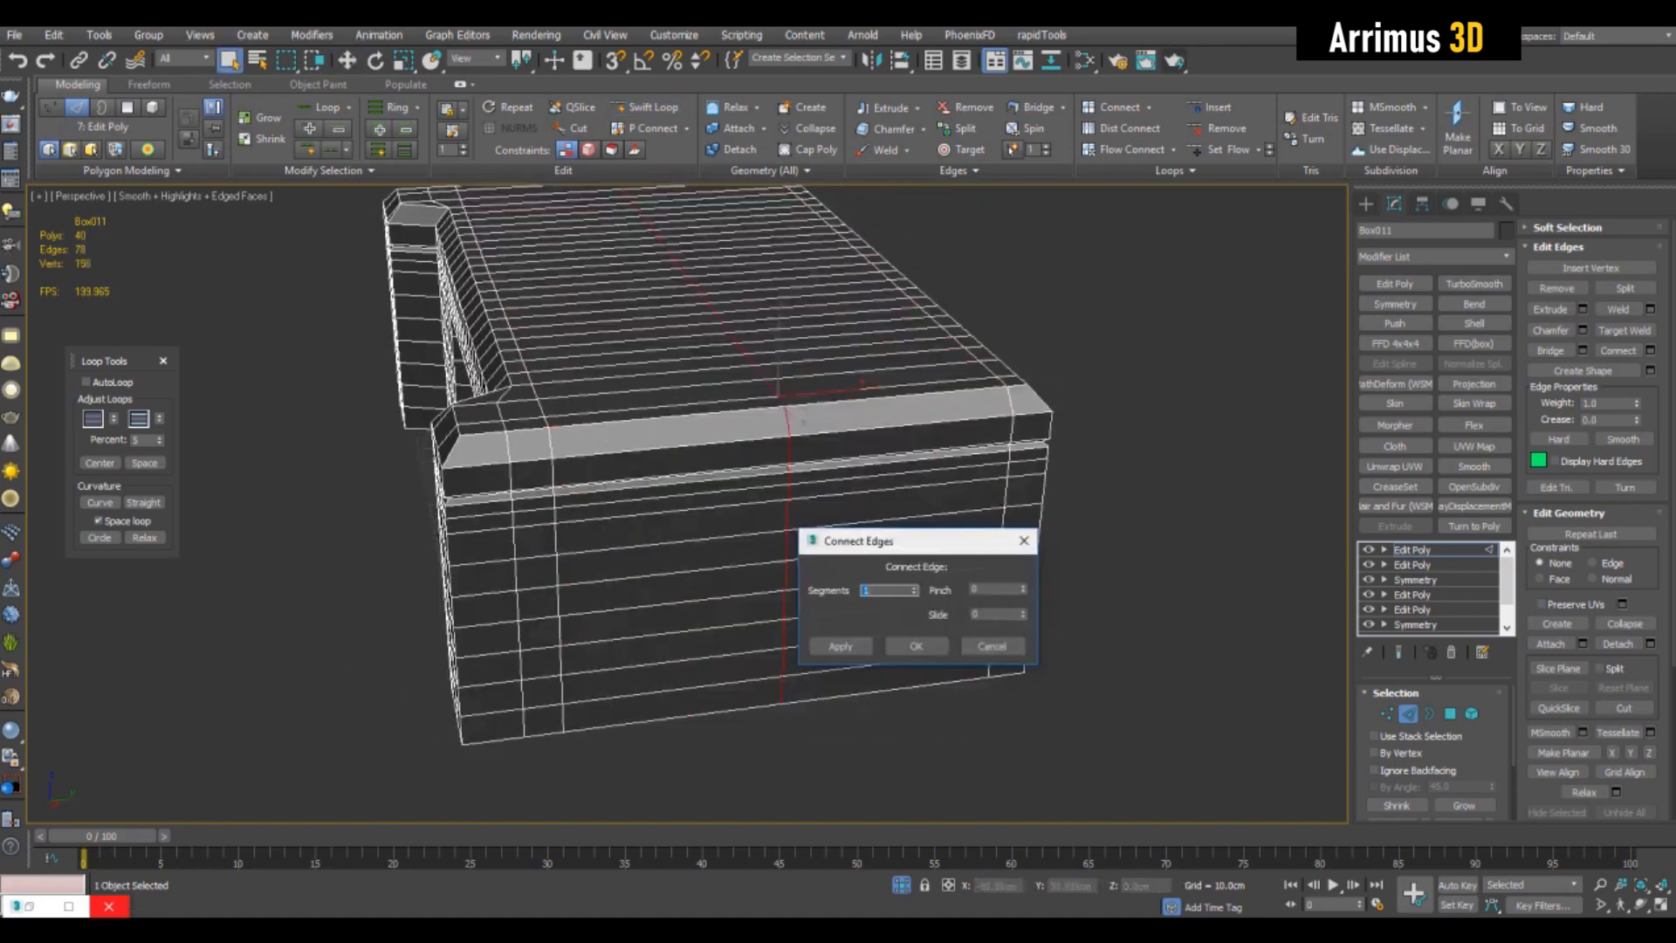
type("17")
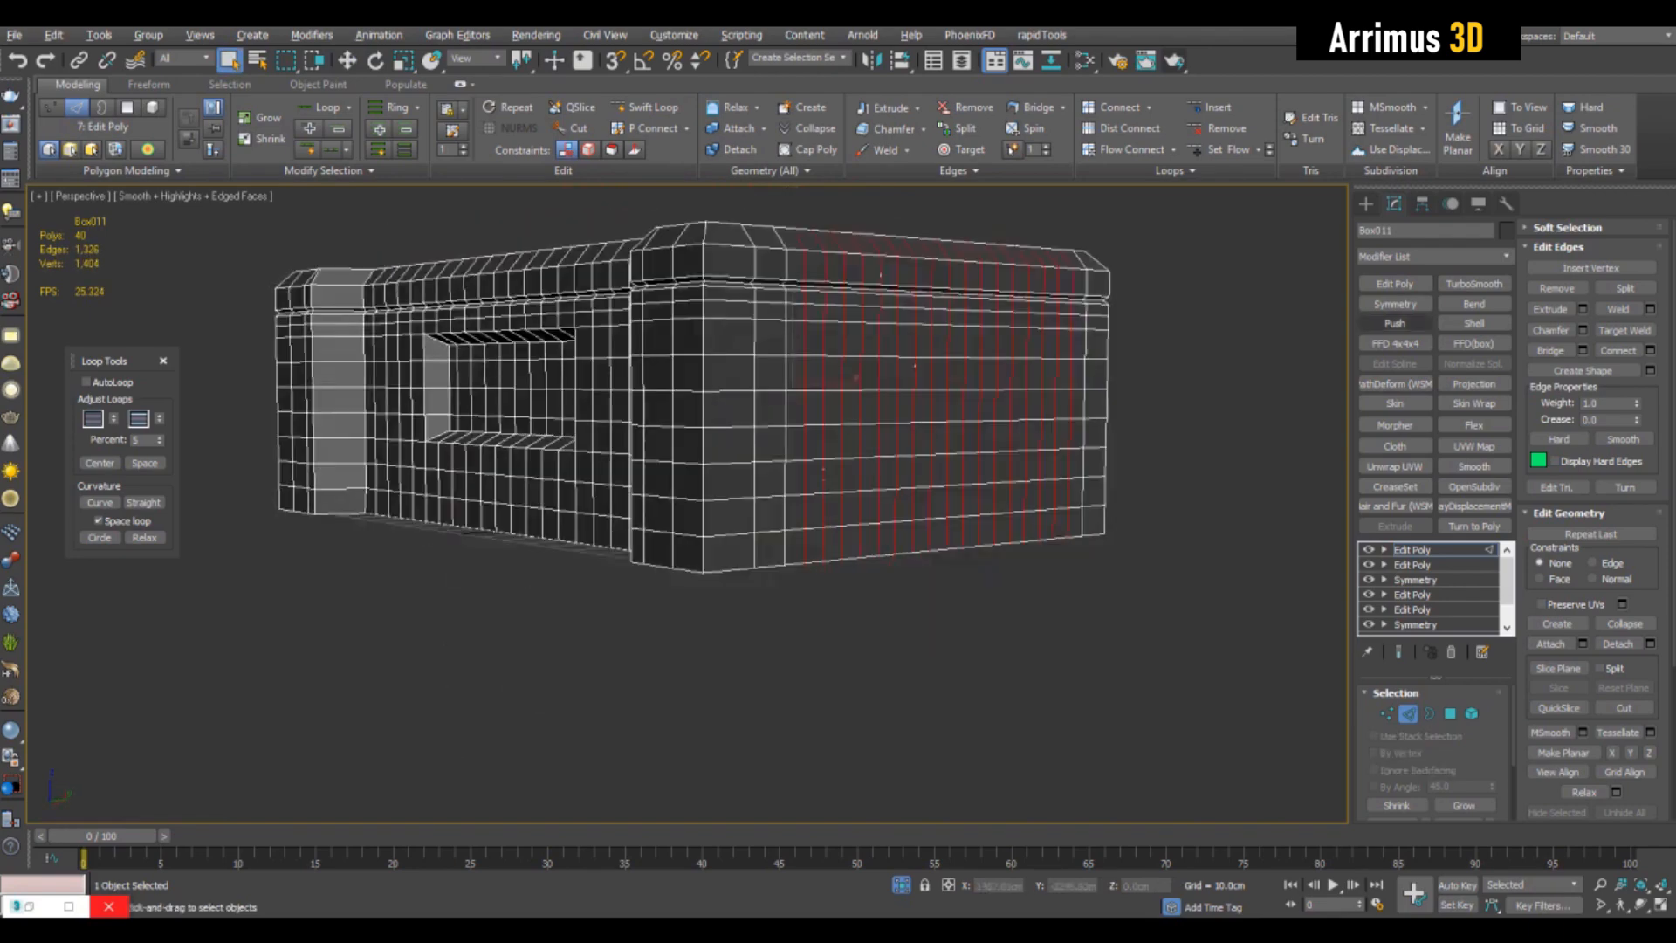
key("2")
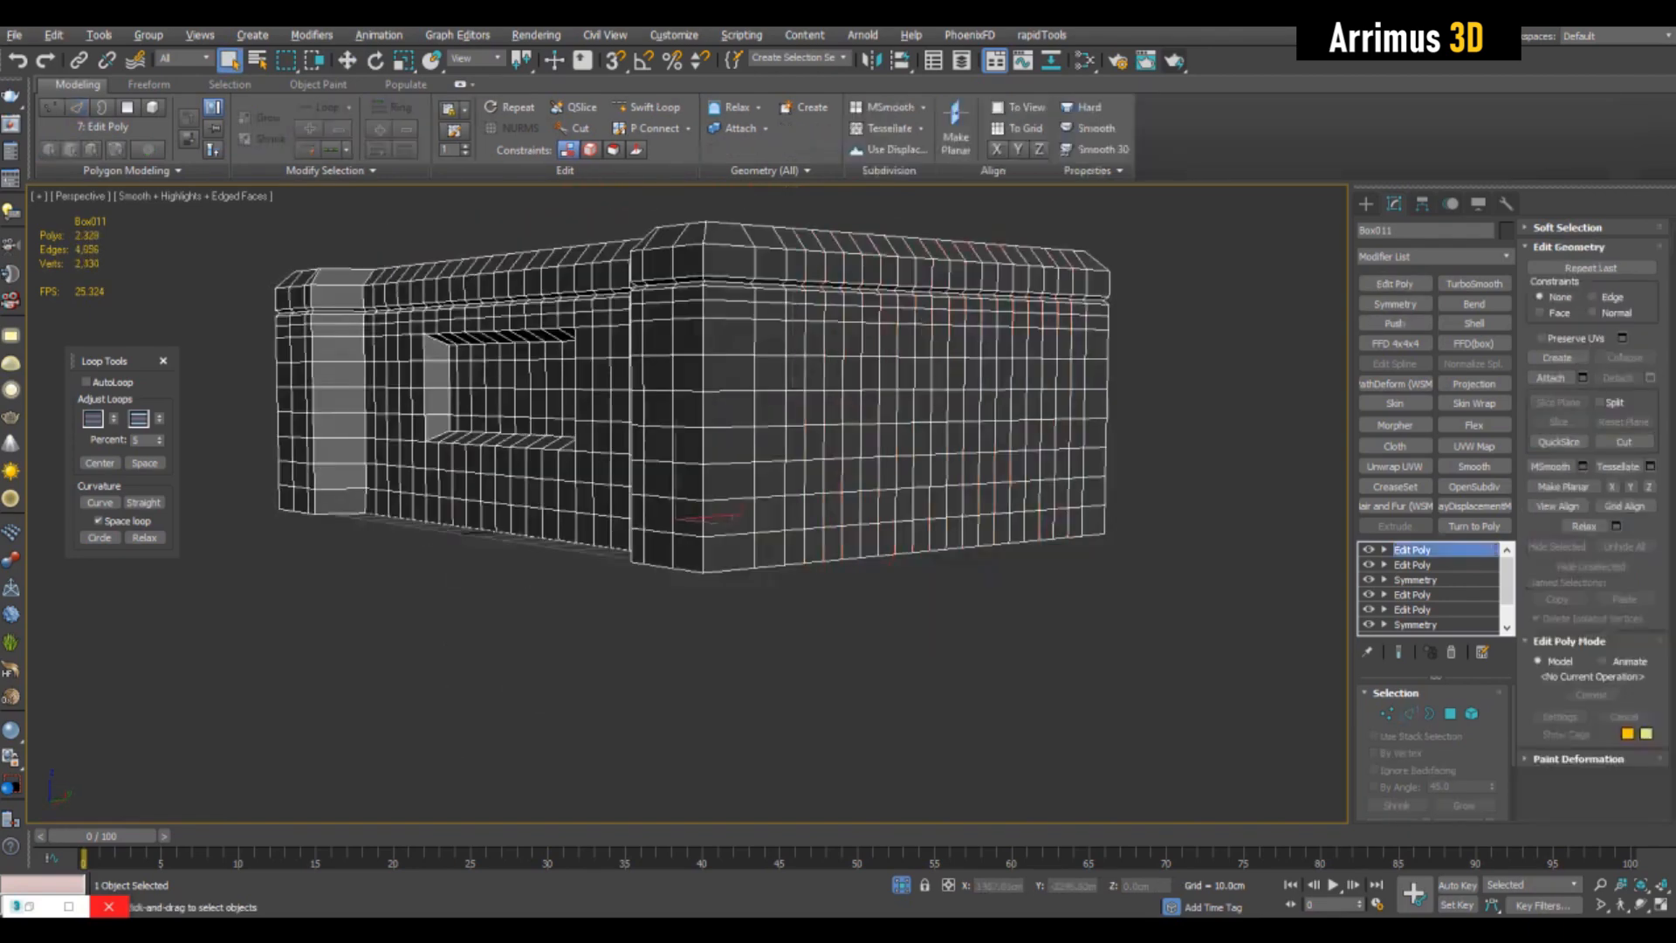
- Add an Edit Poly modifier and cut two opposing pairs of parallel diagonal edges across the end face
left_click(1395, 283)
scroll(951, 375, "up", 3)
key("1")
middle_click_drag(952, 375, 996, 363, "alt")
key("alt+c")
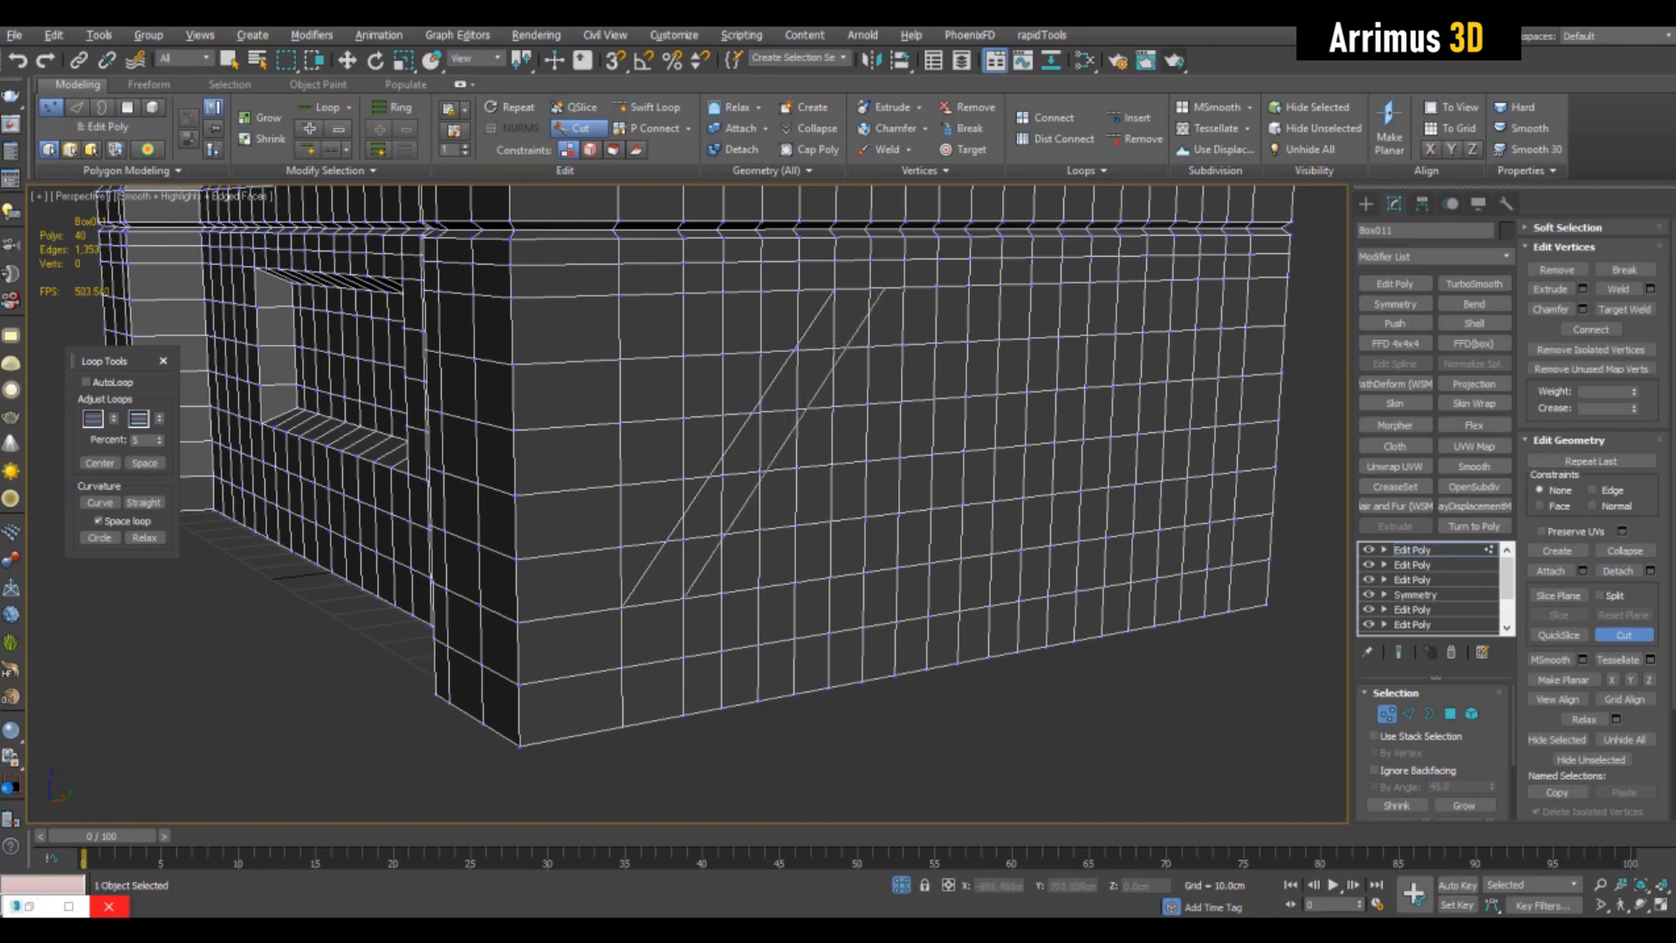
middle_click_drag(873, 419, 792, 415)
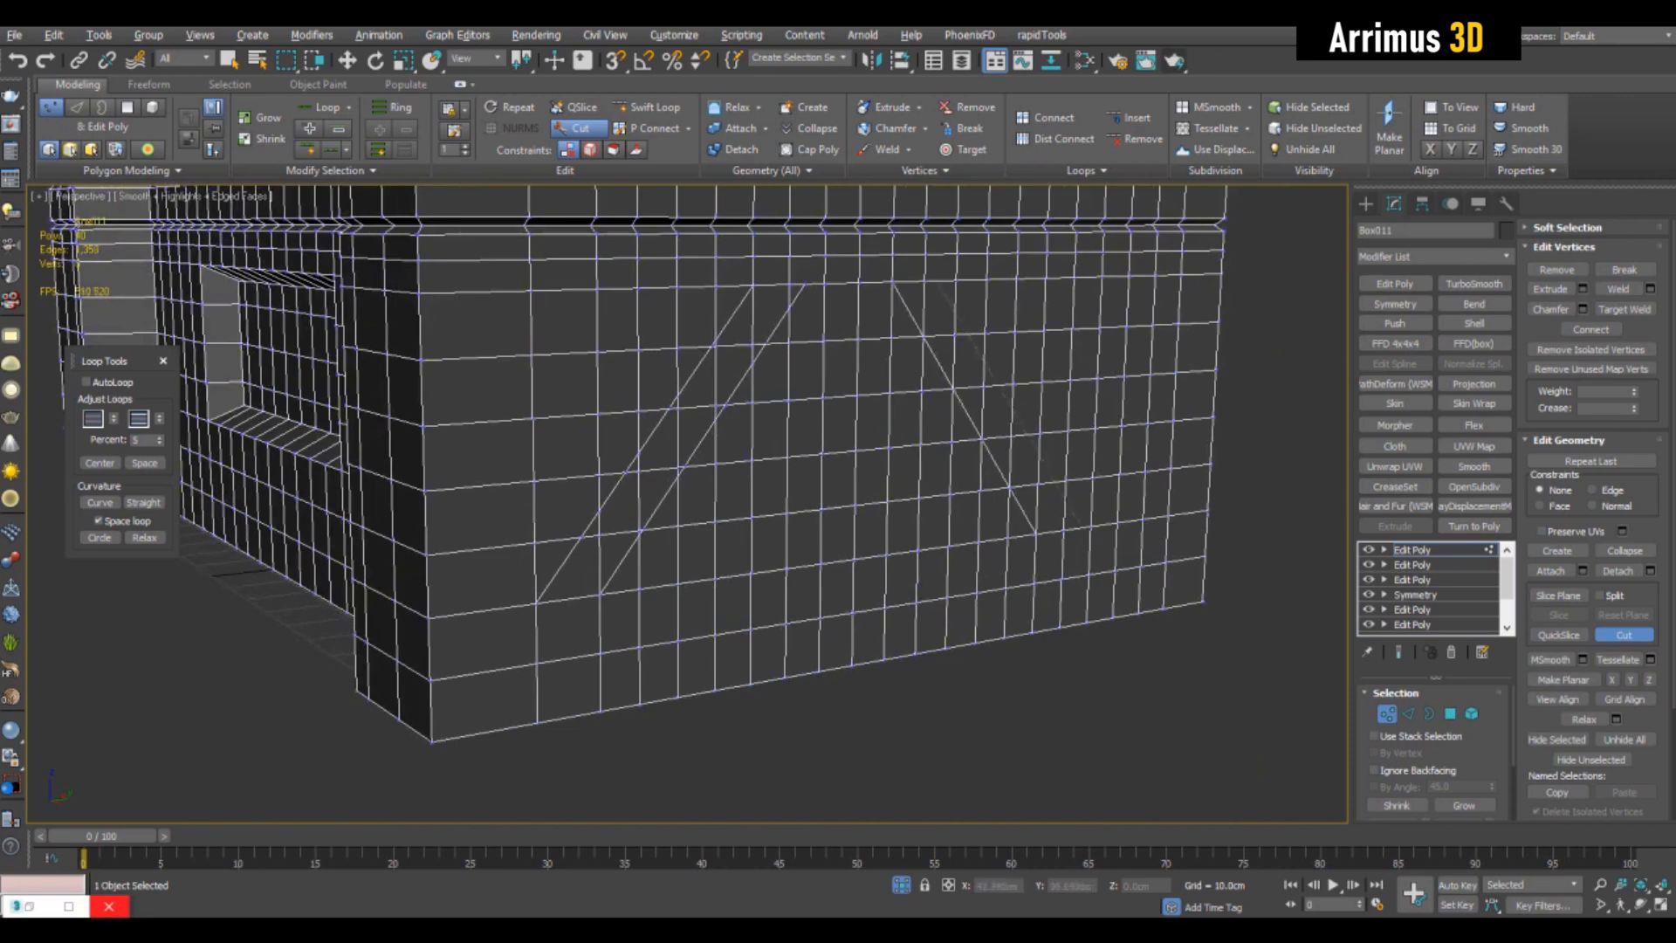
middle_click_drag(786, 436, 812, 497)
- Insert another vertical loop beside the end face's front corner with Swift Loop
left_click(647, 107)
left_click(567, 611)
middle_click_drag(611, 593, 541, 506)
left_click(1412, 550)
- Add an Edit Poly modifier and select the polygons of the three panel areas separated by the diagonal strips
left_click(1395, 283)
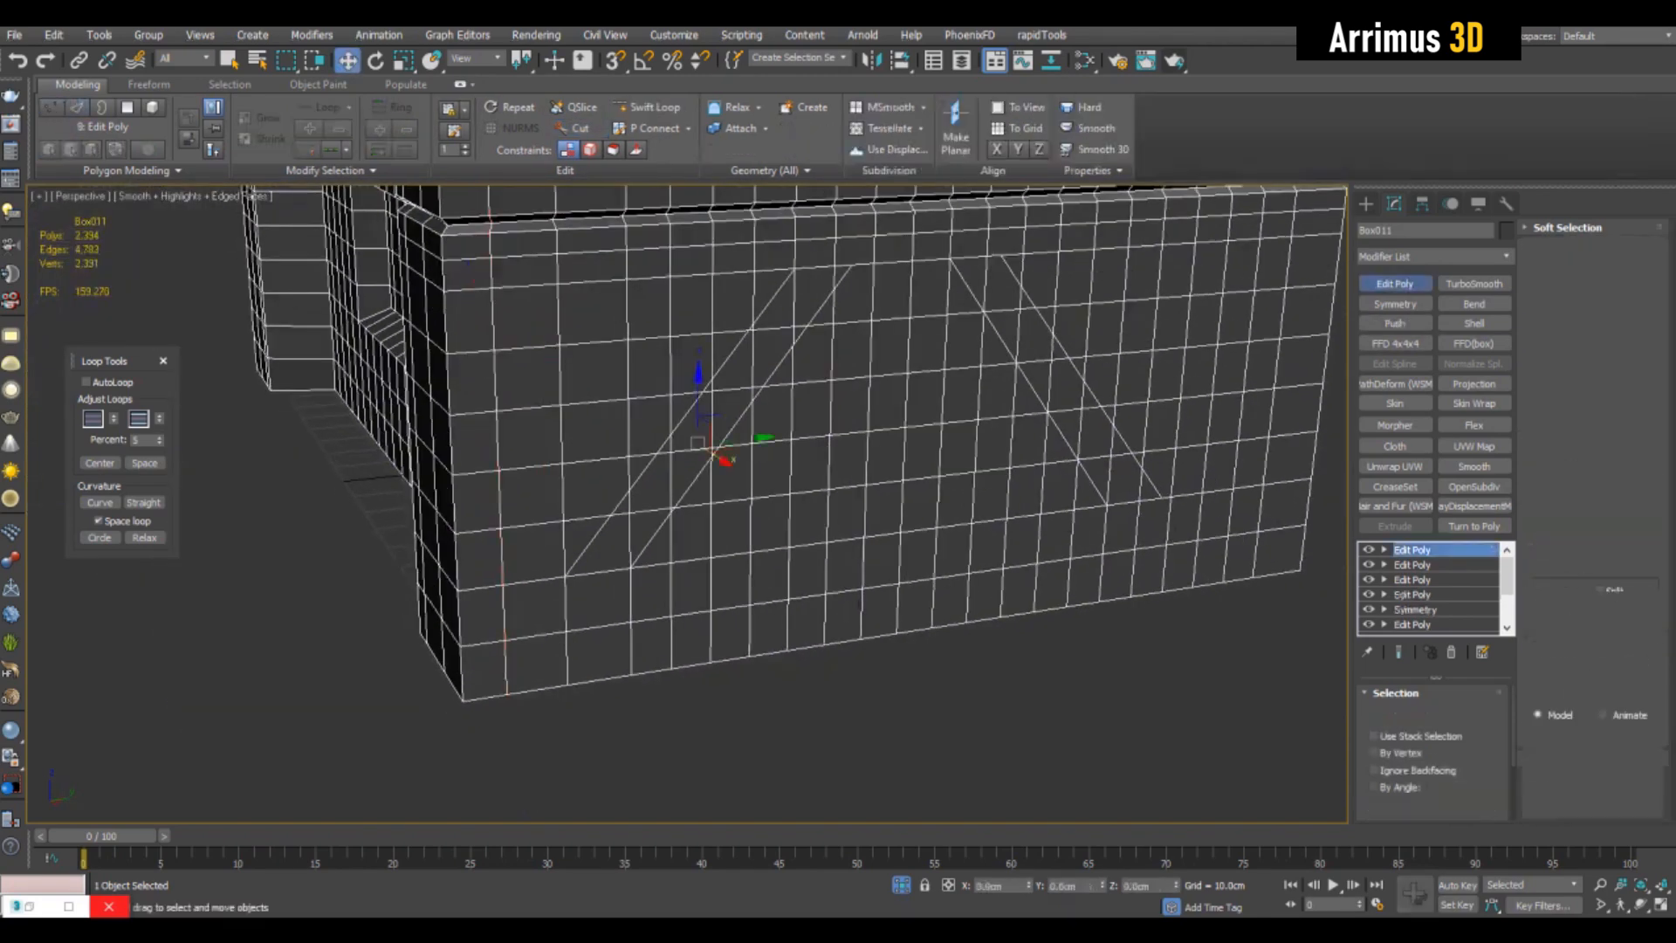
key("4")
key("q")
key("ctrl+d")
middle_click_drag(646, 376, 659, 382)
left_click(540, 323)
left_click(546, 560, "shift")
left_click(594, 545, "shift")
left_click(606, 316, "shift")
left_click(662, 314, "shift")
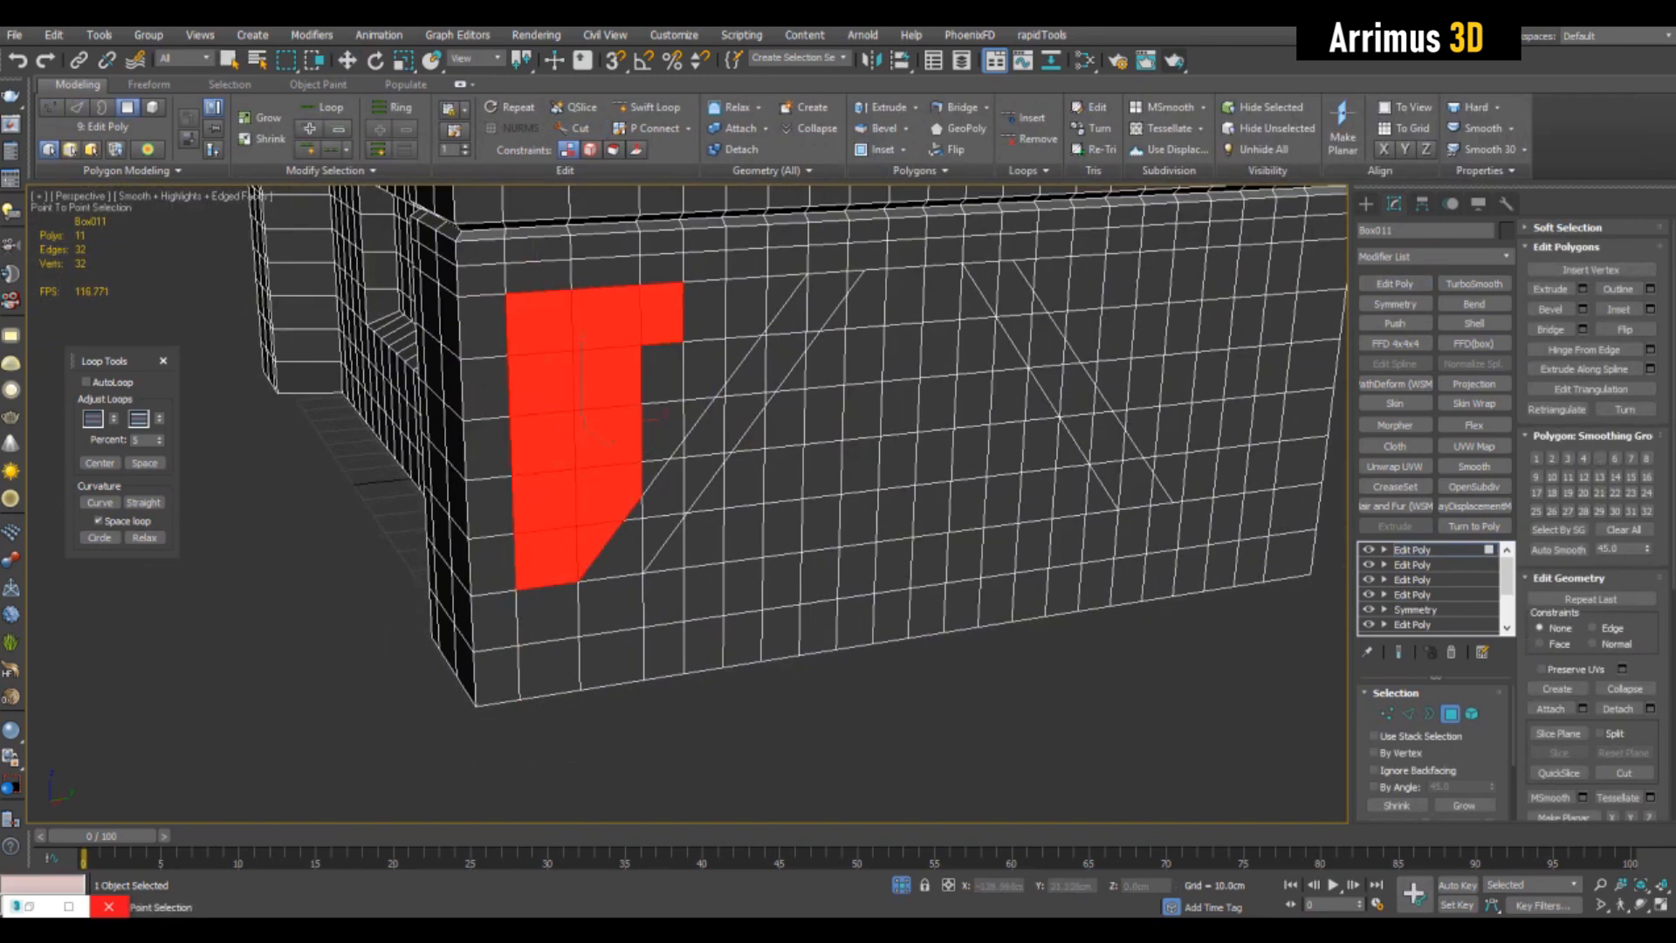
left_click(663, 436, "shift")
left_click(705, 369, "shift")
left_click(747, 306, "shift")
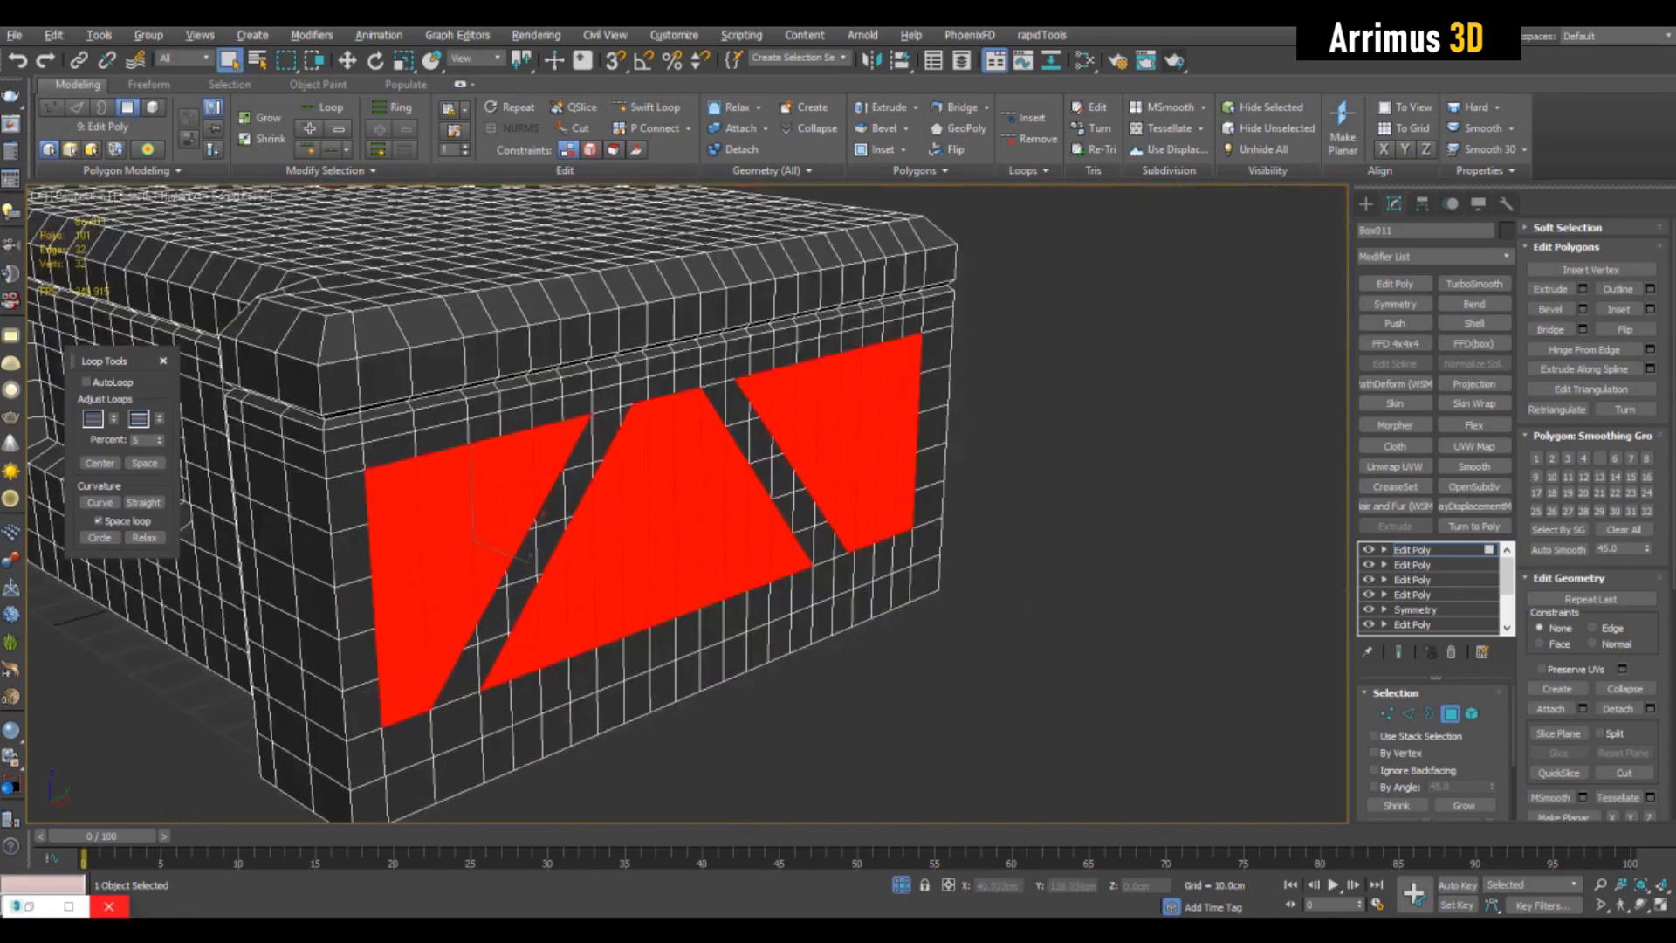
scroll(689, 501, "down", 3)
scroll(689, 502, "up", 6)
mouse_move(690, 502)
middle_mouse_down("alt")
mouse_move(714, 488)
mouse_move(709, 504)
middle_mouse_up("alt")
key("shift+i")
left_click_drag(768, 488, 768, 415)
right_click(768, 415)
middle_click_drag(768, 415, 752, 400)
right_click(752, 400)
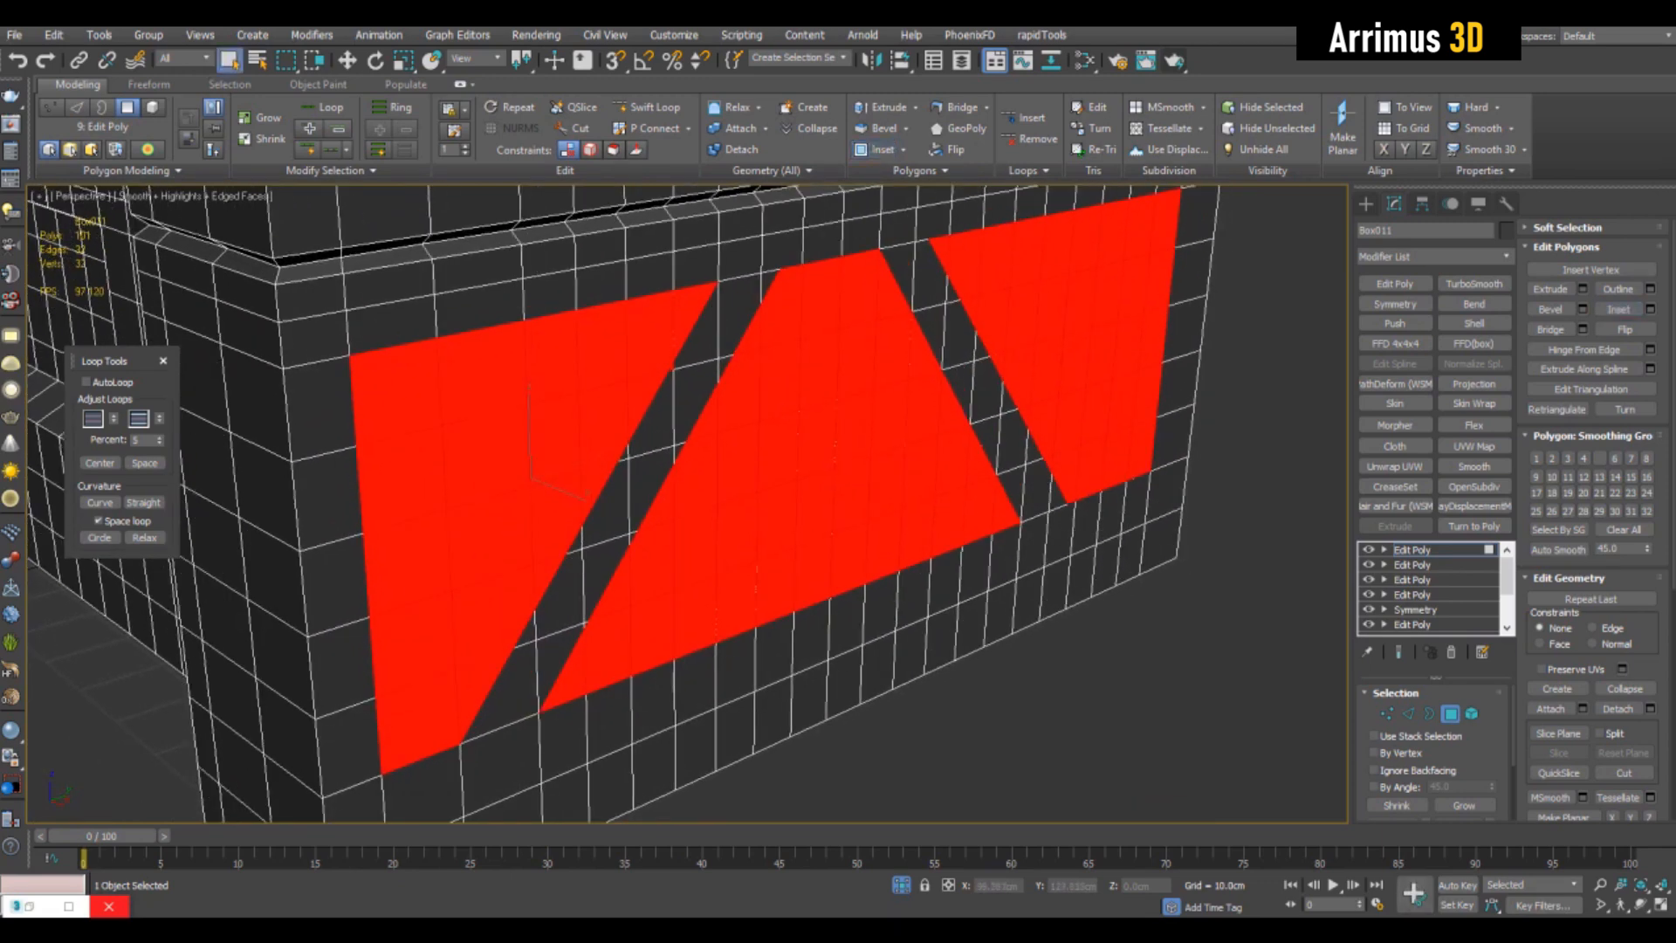
key("ctrl+shift+b")
left_click_drag(751, 400, 752, 471)
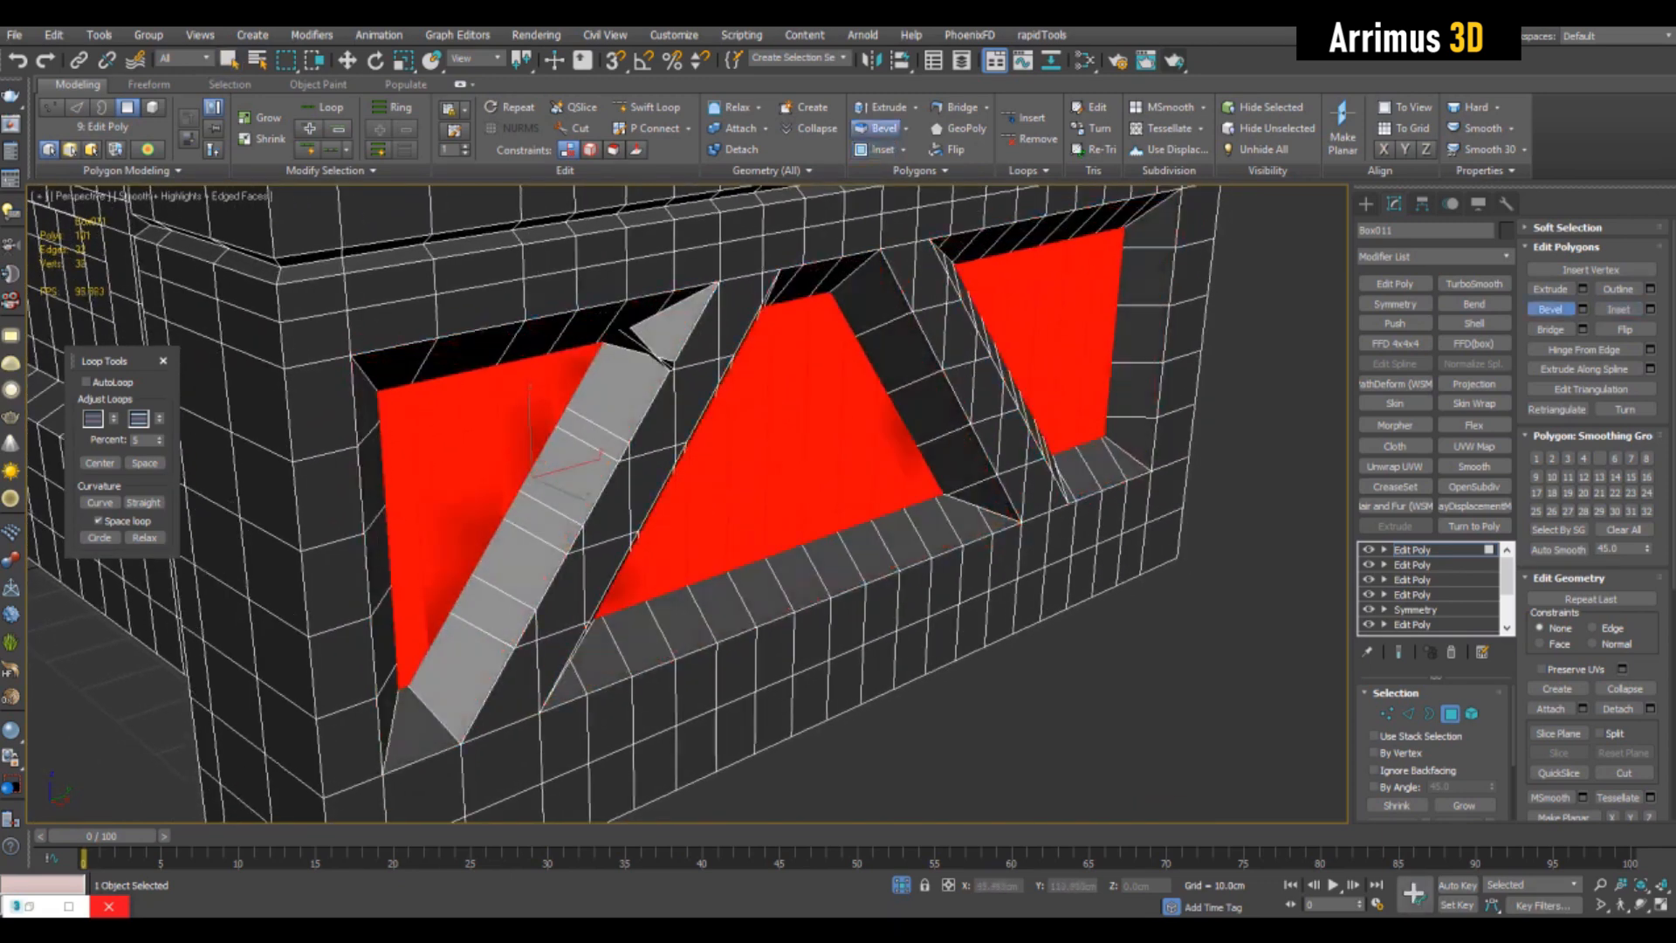
right_click(752, 454)
middle_click_drag(751, 454, 752, 455, "alt")
left_click_drag(752, 455, 753, 528)
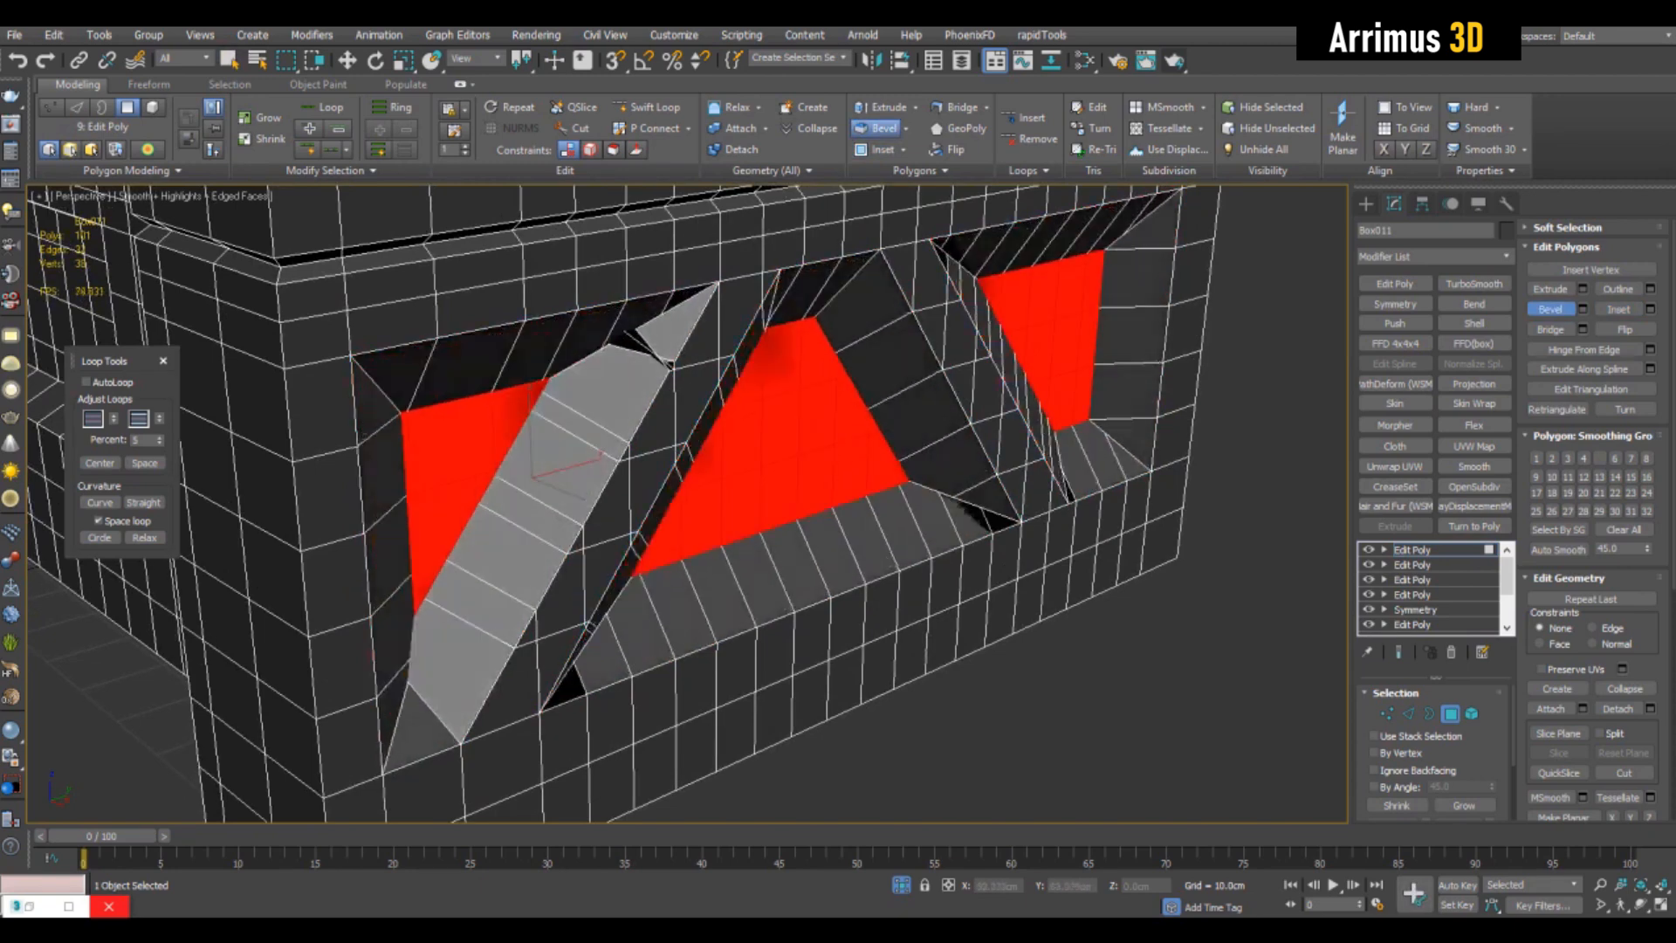
right_click(753, 523)
right_click(753, 524)
middle_click_drag(752, 524, 736, 527)
- Bevel the three panel areas by Local Normal with a height of -4.161 cm and no outline
key("ctrl+shift+b")
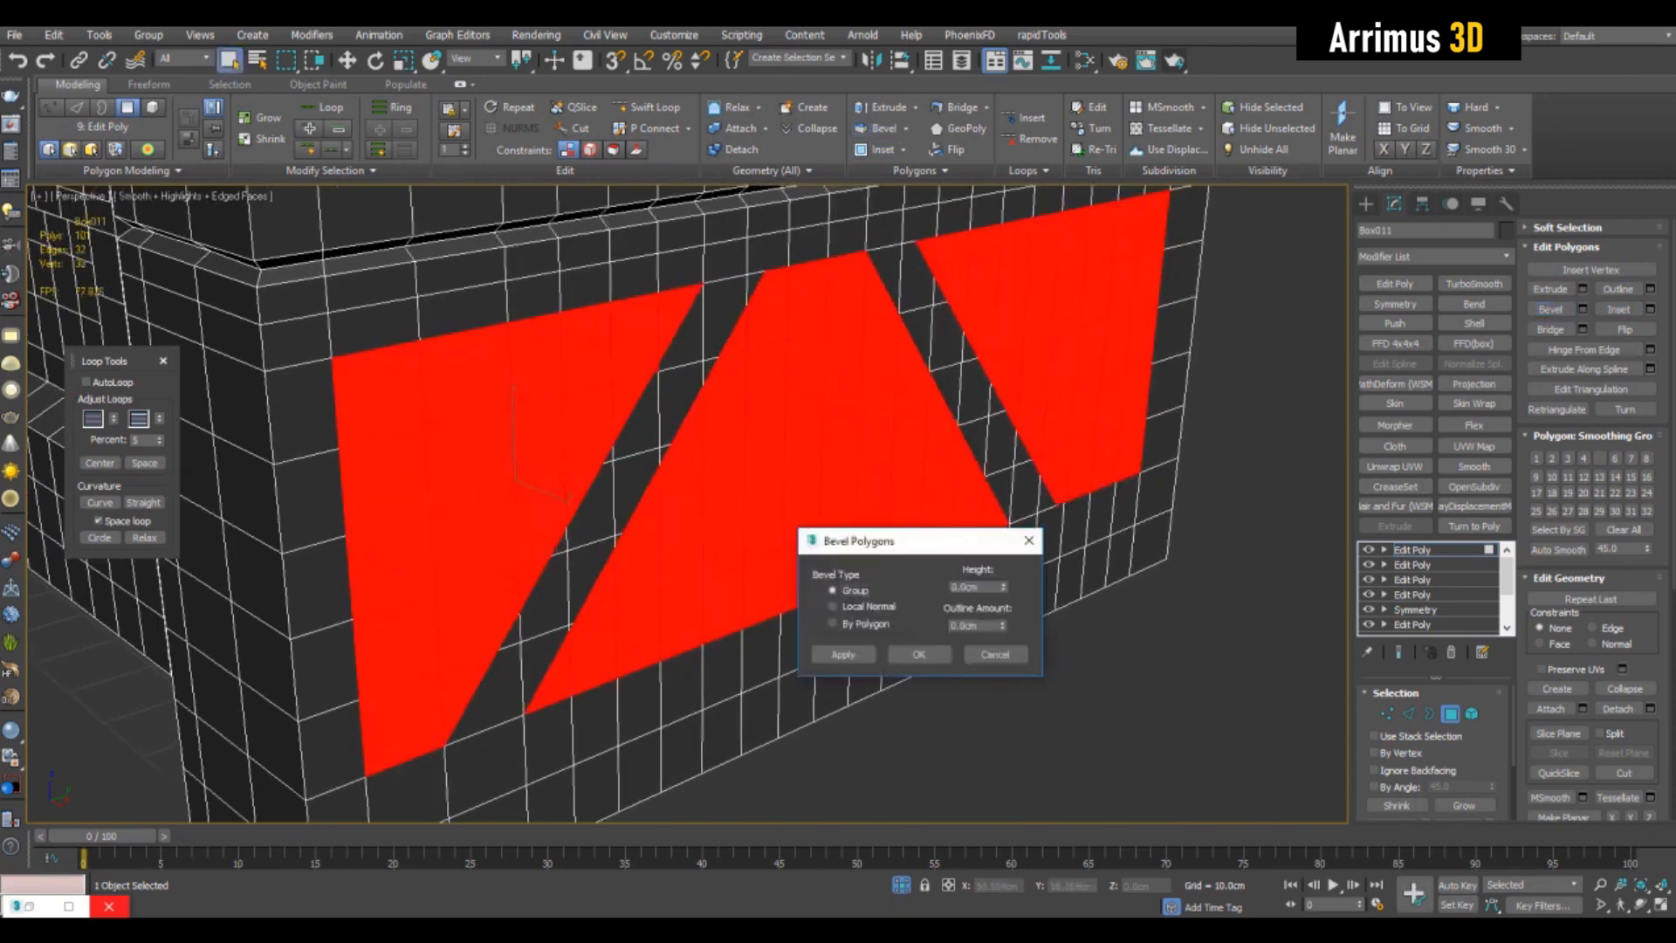
left_click_drag(1004, 583, 1004, 590)
left_click_drag(873, 540, 1027, 467)
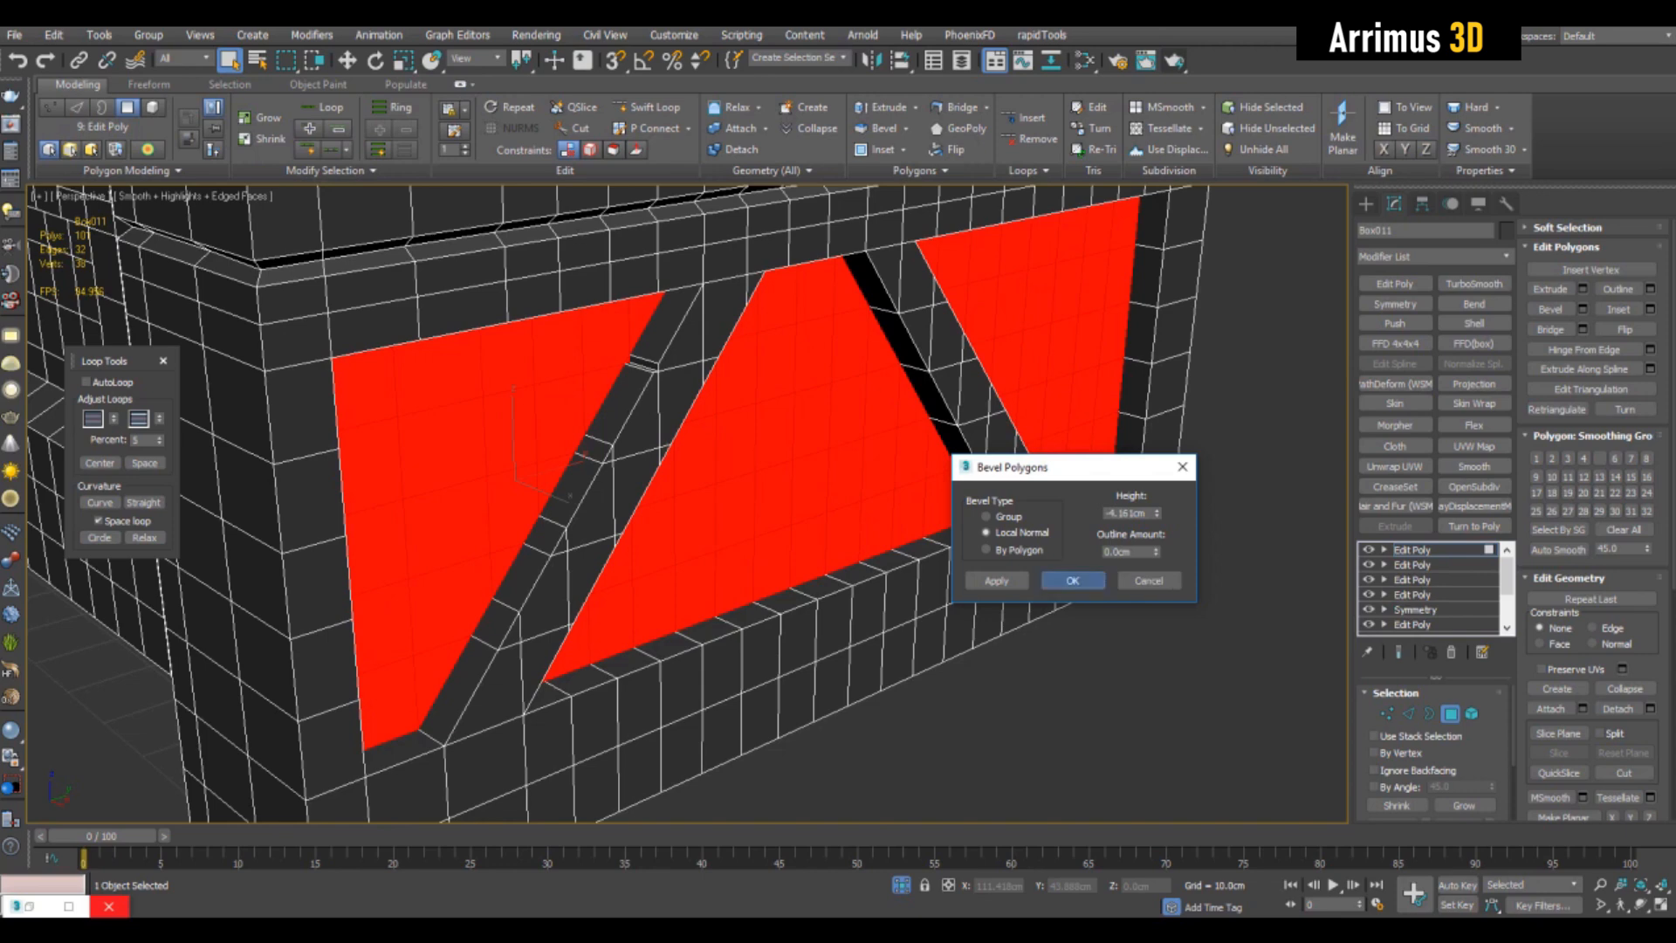
left_click(1073, 580)
middle_click_drag(1073, 581, 881, 550, "alt")
- Scale the floors of the three end-face recesses inward so their walls slope
key("r")
left_click_drag(409, 398, 409, 436)
key("q")
middle_click_drag(698, 489, 672, 485, "alt")
scroll(672, 484, "down", 3)
- Mirror the detailed box with a Symmetry modifier and add TurboSmooth with 2 iterations
key("4")
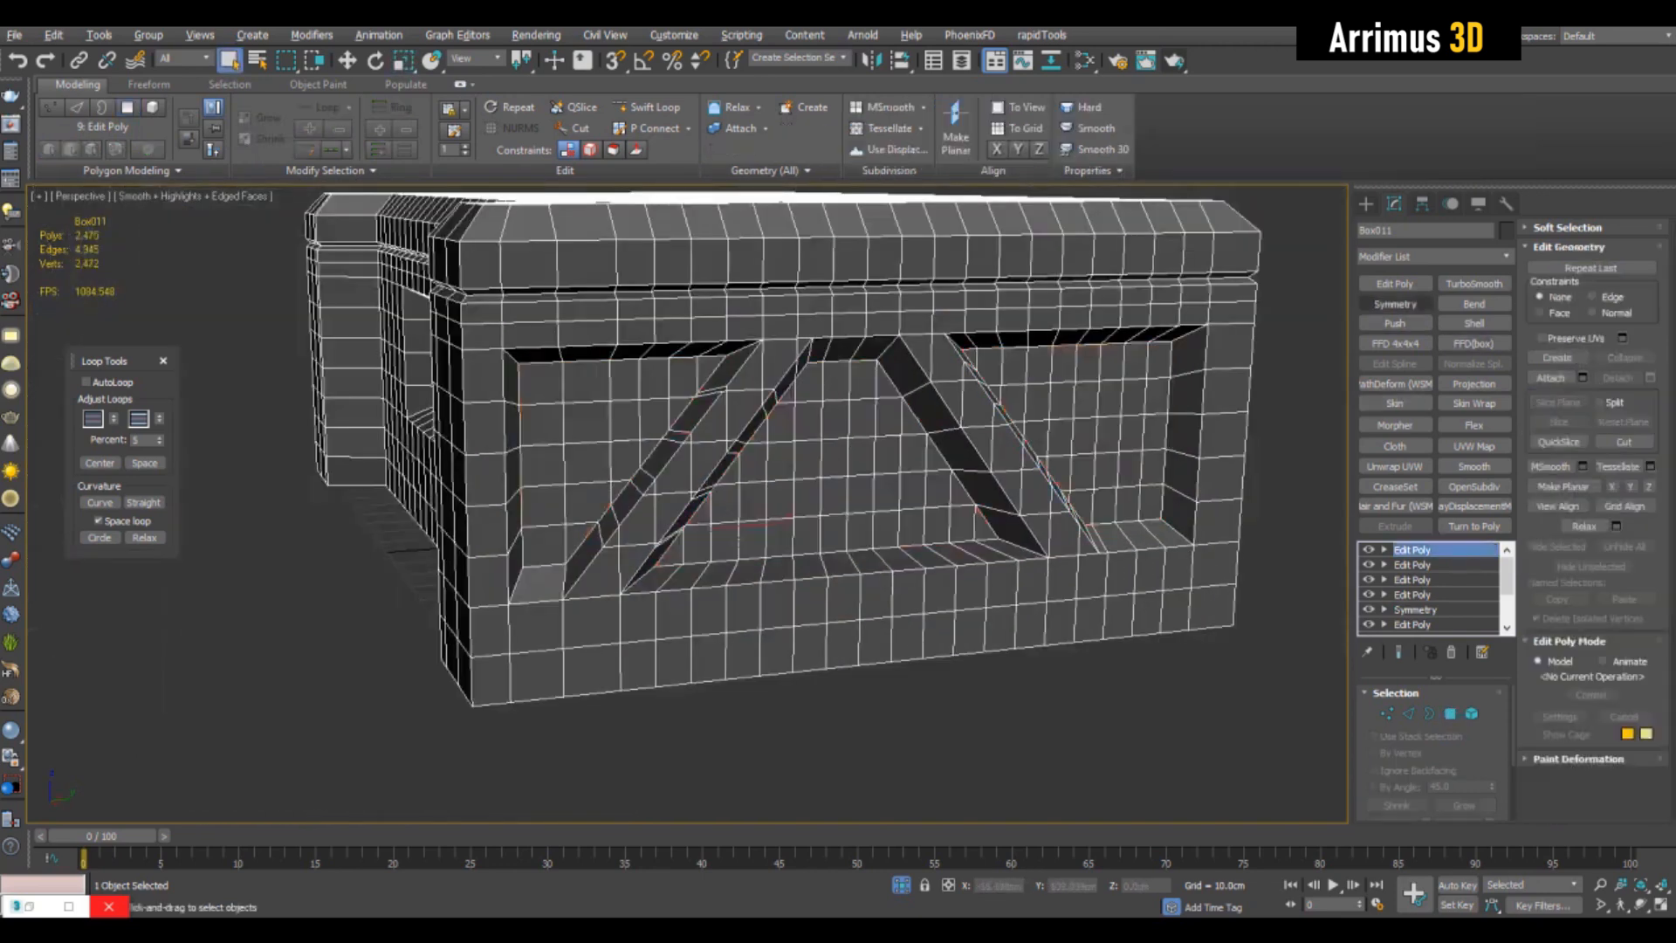
left_click(1474, 284)
left_click(1488, 720)
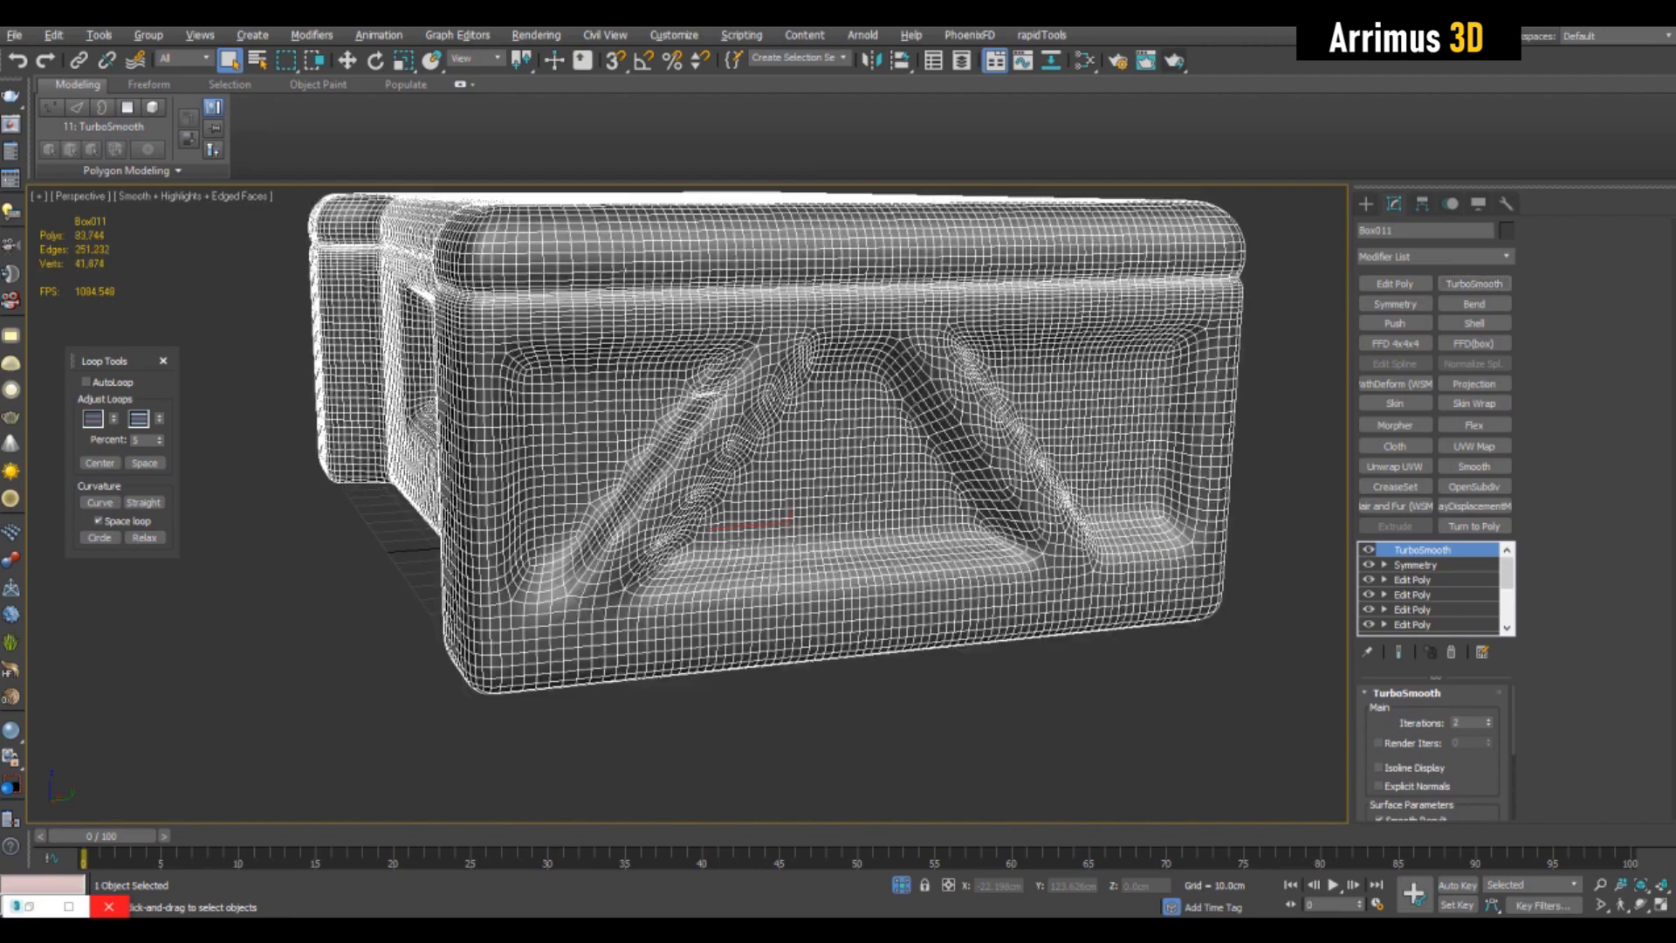
- Examine the smoothed diagonal strips and recesses with the wireframe overlay switched on and off
key("F4")
middle_click_drag(1030, 533, 1051, 519)
scroll(1051, 520, "up", 4)
middle_click_drag(873, 489, 973, 592)
key("F4")
key("F4")
key("F4")
key("F4")
key("F4")
- Bevel the three recess floors with no height in the Edit Poly below Symmetry and scale the new polygons inward
left_click(1412, 580)
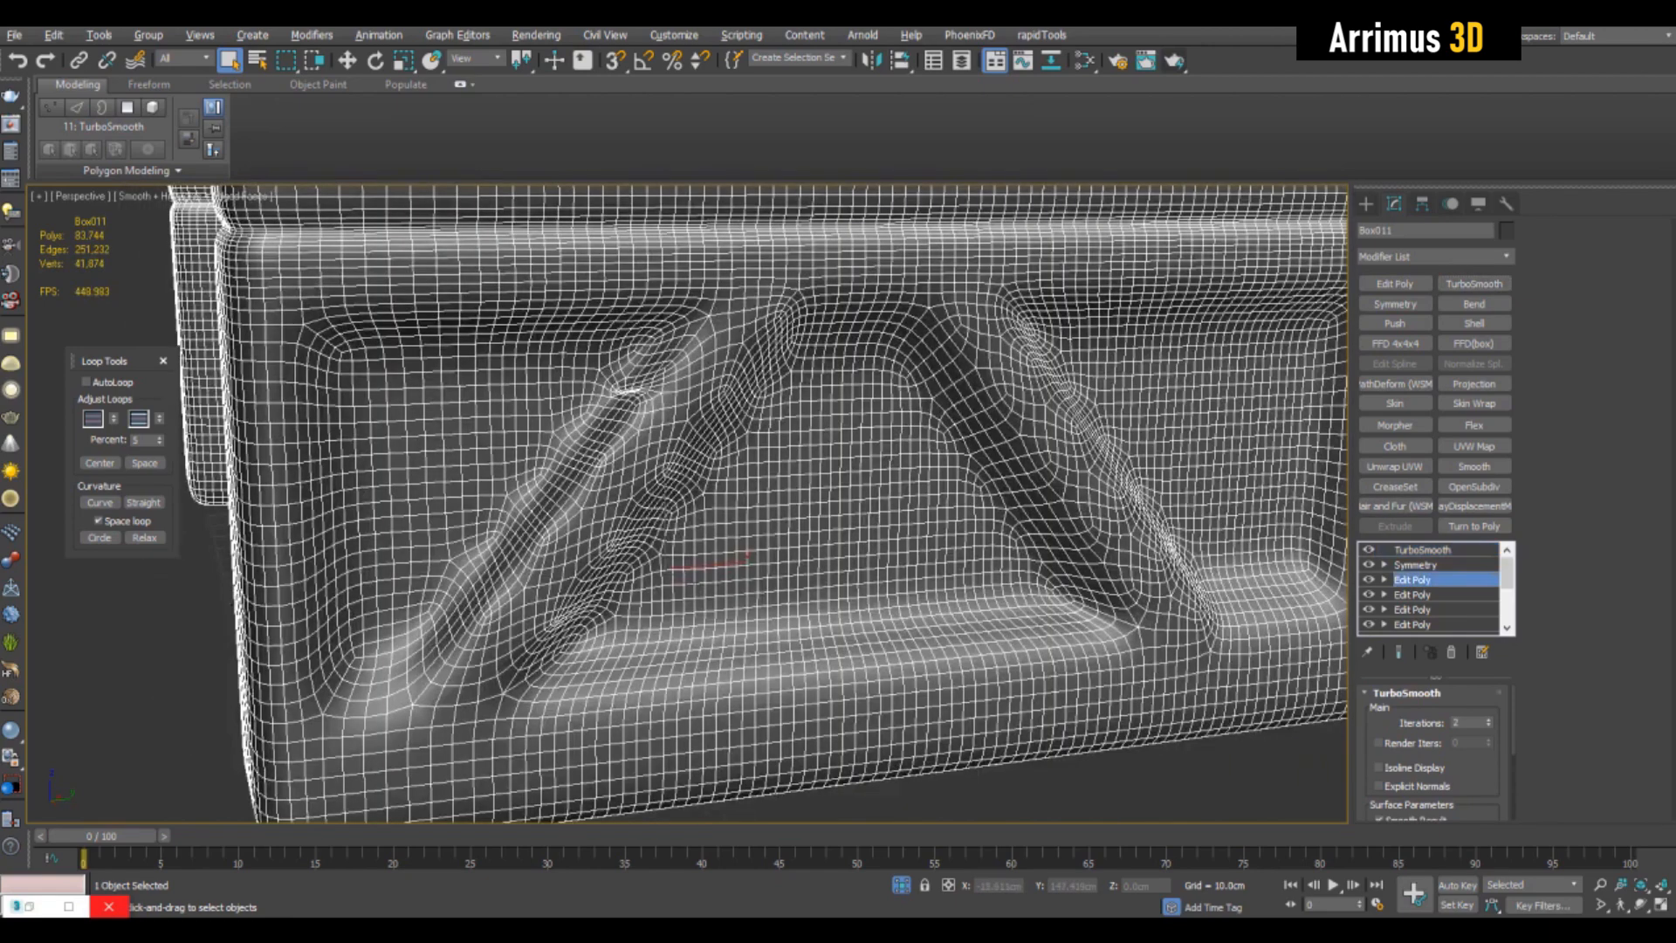
key("4")
middle_click_drag(814, 473, 808, 443)
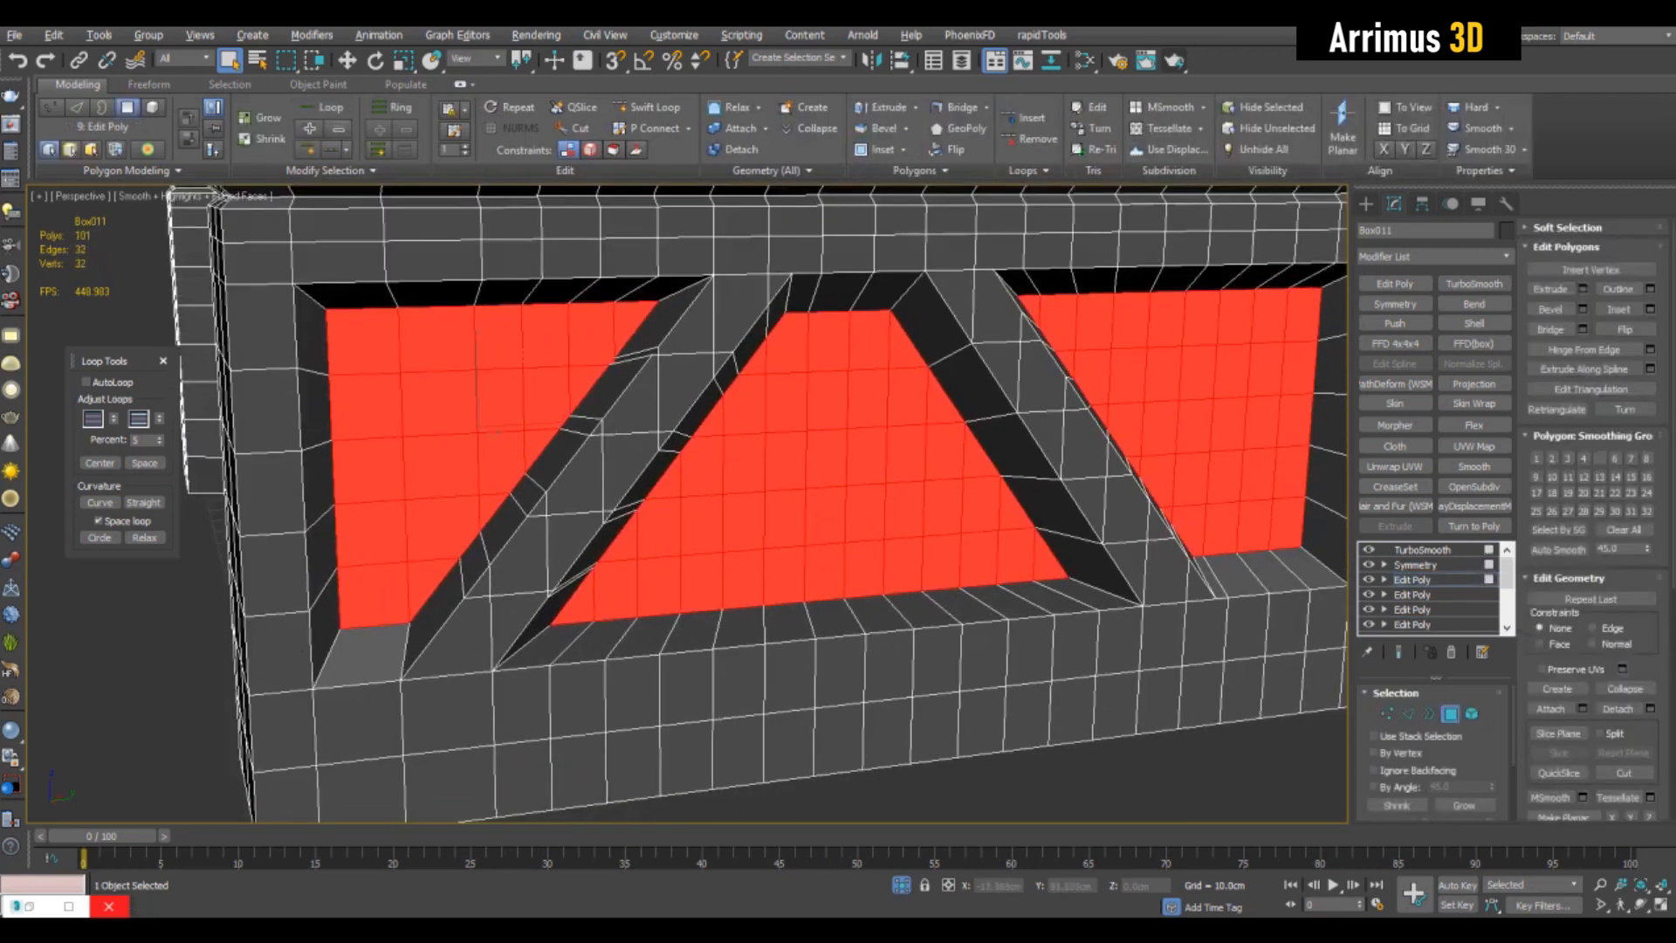
key("ctrl+shift+b")
right_click(1157, 513)
left_click(1073, 580)
middle_click_drag(969, 485, 912, 450, "alt")
key("r")
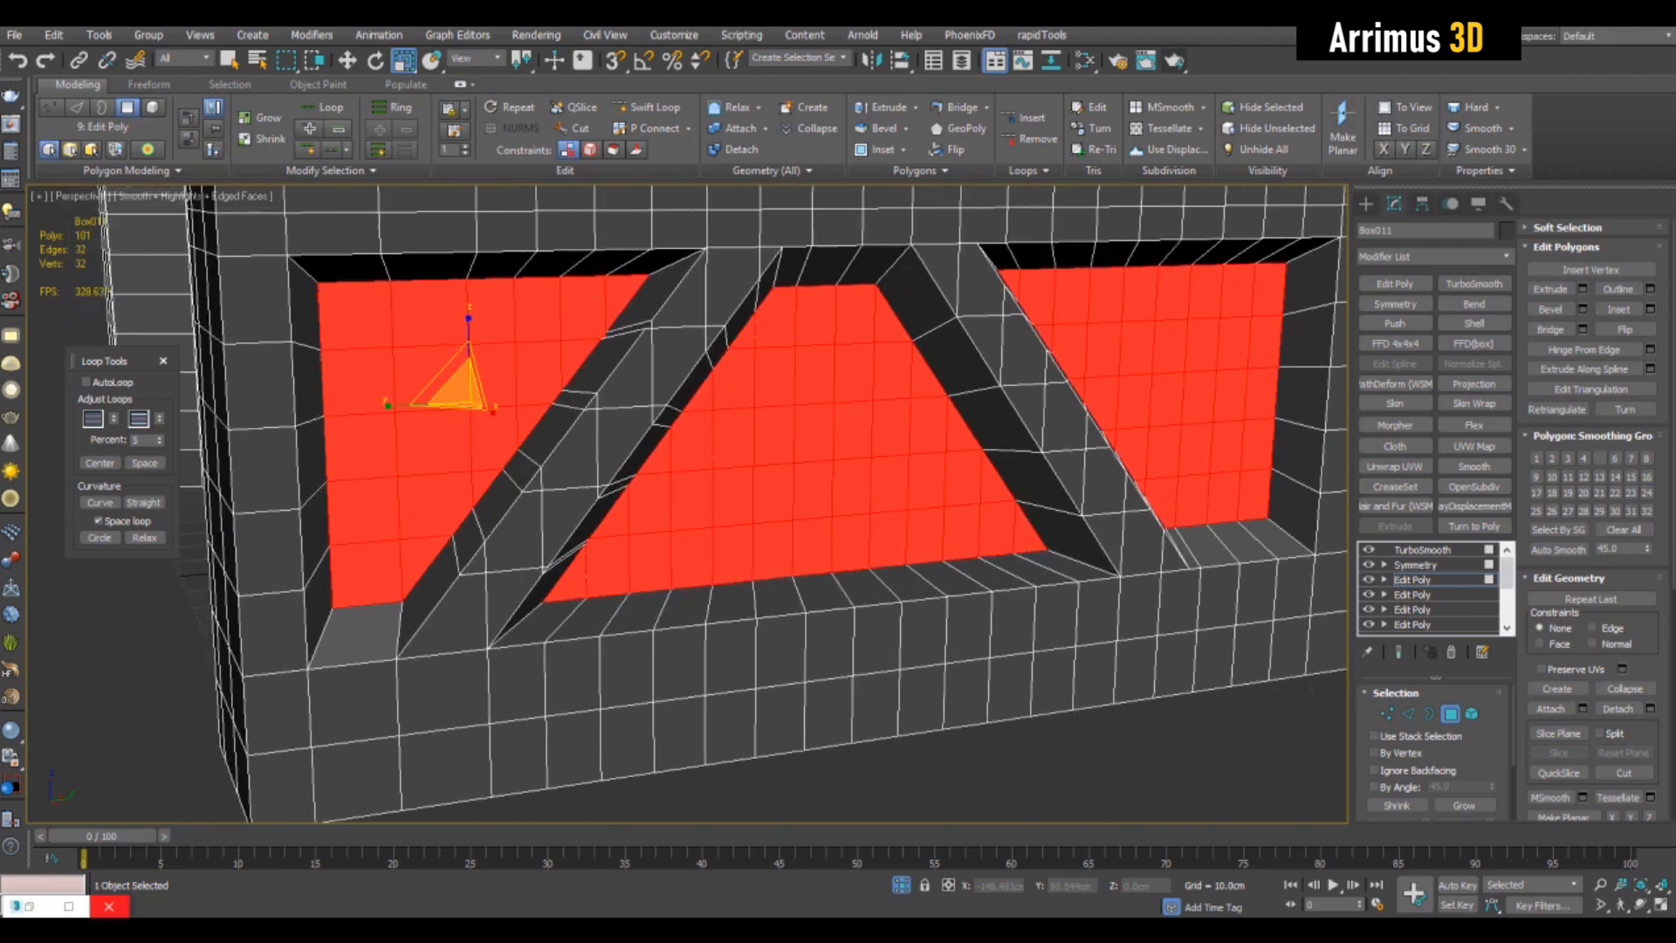
left_click_drag(458, 393, 459, 408, "shift")
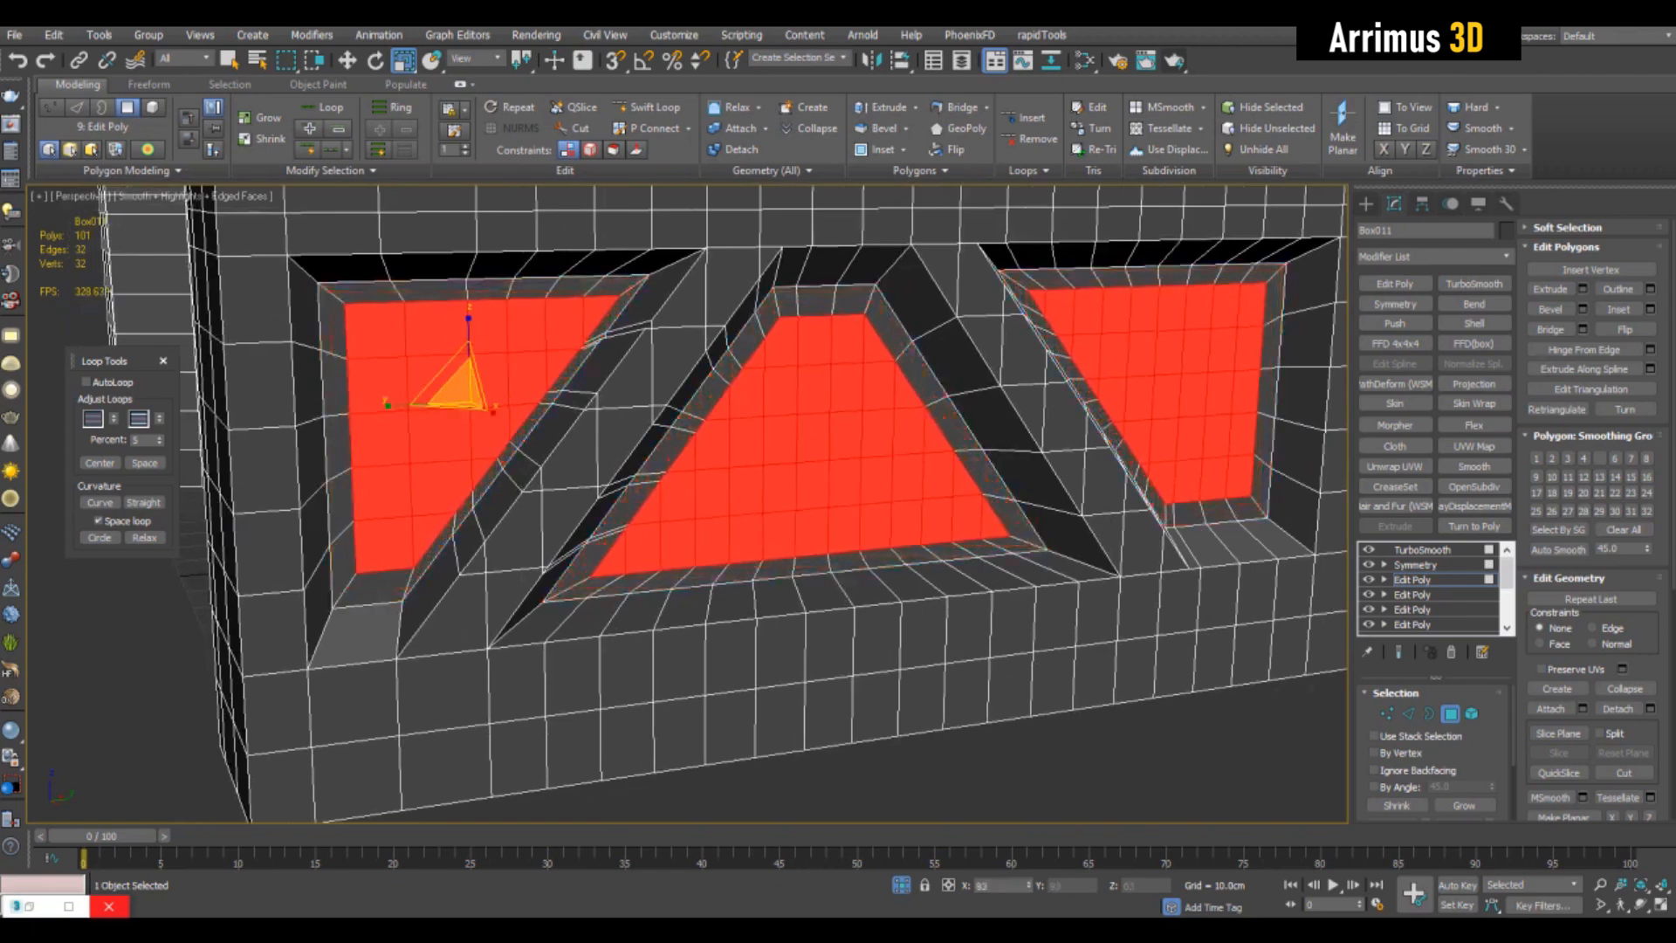
middle_click_drag(458, 409, 477, 411, "alt")
- Target-weld two stray vertices onto their neighbours along the diagonal edges of the recesses
scroll(477, 411, "up", 3)
key("1")
key("q")
key("alt+x")
middle_click_drag(567, 454, 611, 498, "alt")
scroll(611, 498, "up", 4)
key("alt+x")
key("ctrl+w")
left_click(788, 493)
left_click(788, 457)
left_click(587, 489)
left_click(587, 462)
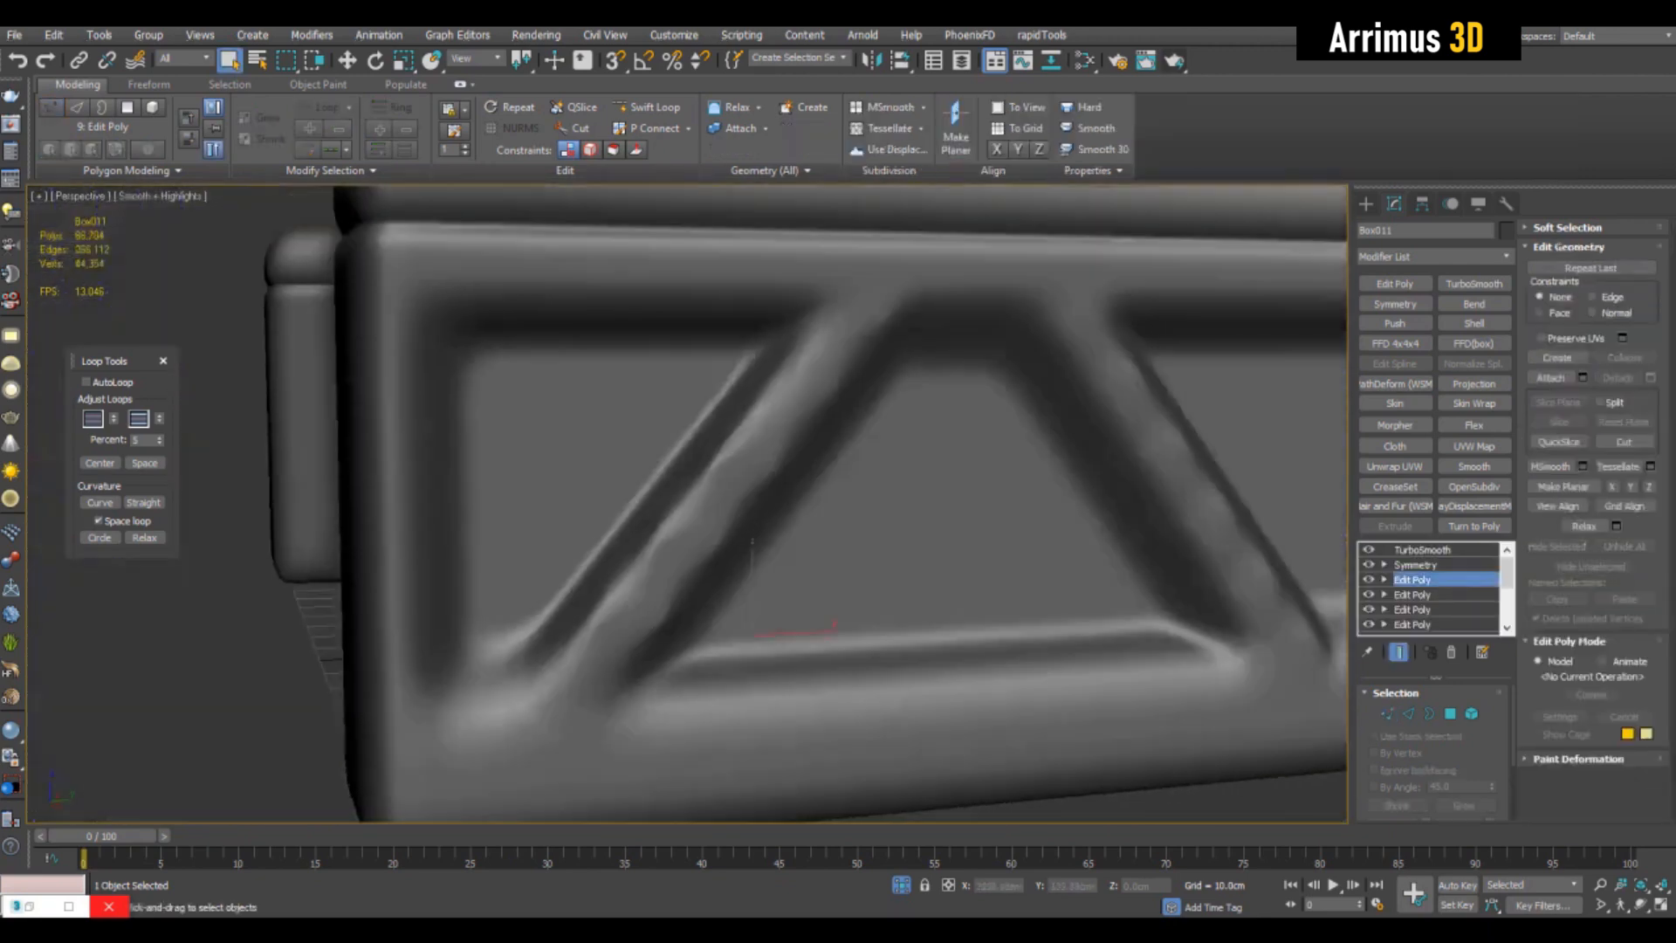
- Grow the floor polygon selection twice to cover the recess walls and invert the selection
scroll(687, 504, "down", 4)
mouse_move(687, 504)
middle_mouse_down("alt")
mouse_move(751, 498)
mouse_move(724, 507)
middle_mouse_up("alt")
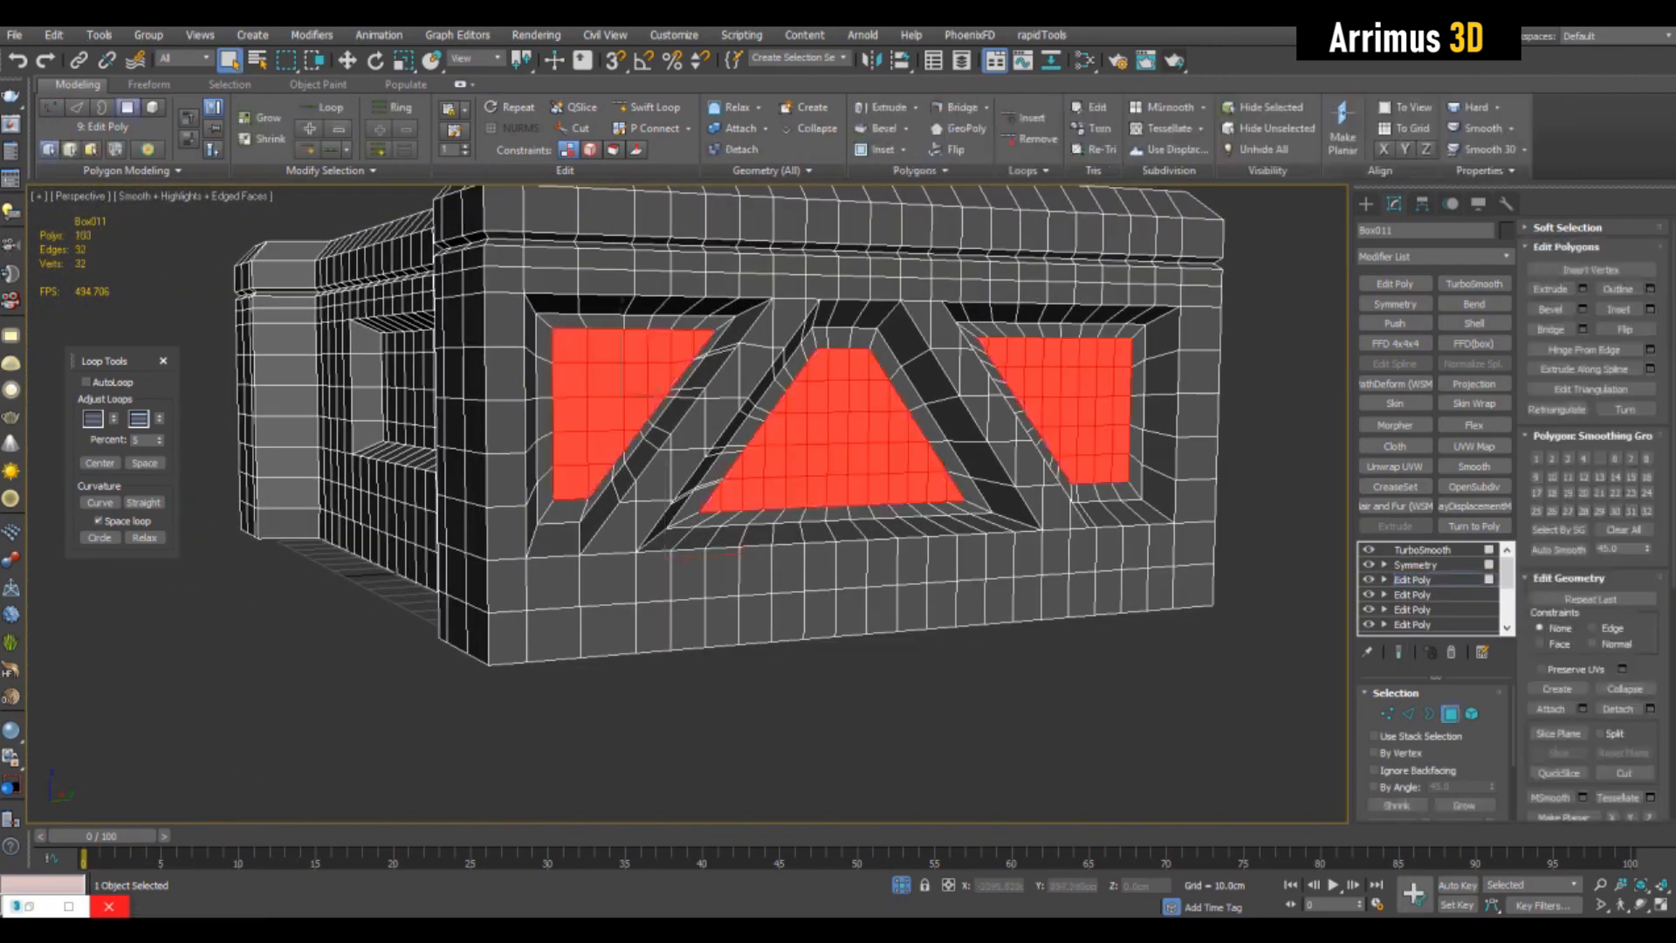
key("z")
middle_click_drag(687, 504, 694, 495)
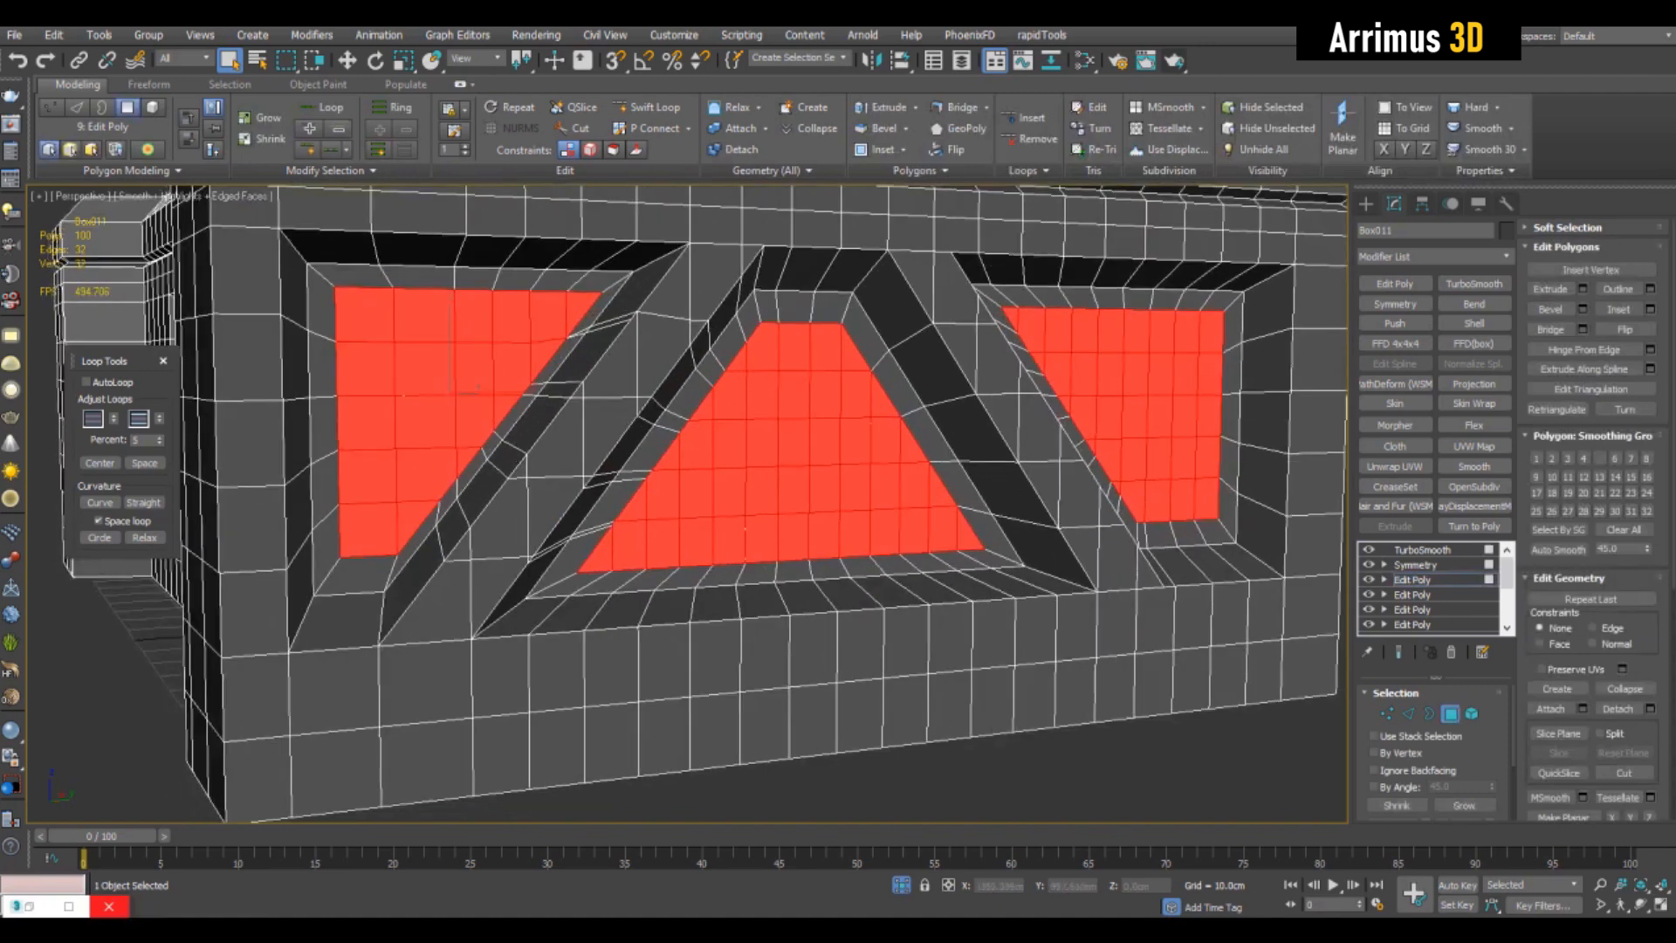
left_click(1464, 805)
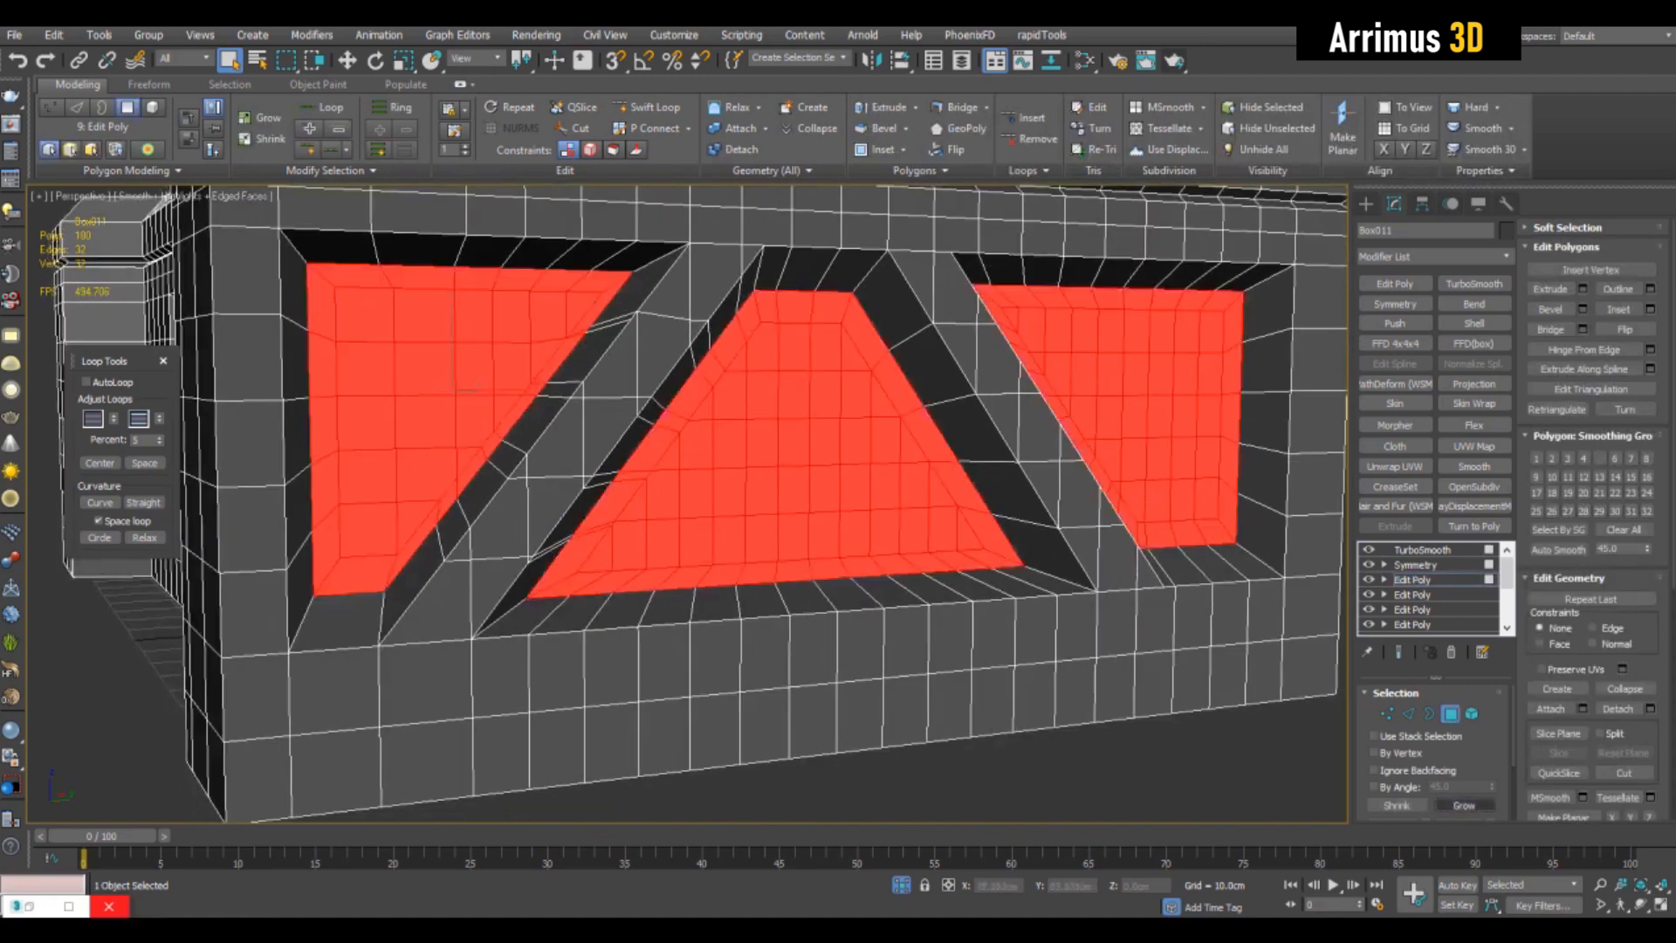
left_click(1464, 805)
middle_click_drag(786, 471, 772, 448)
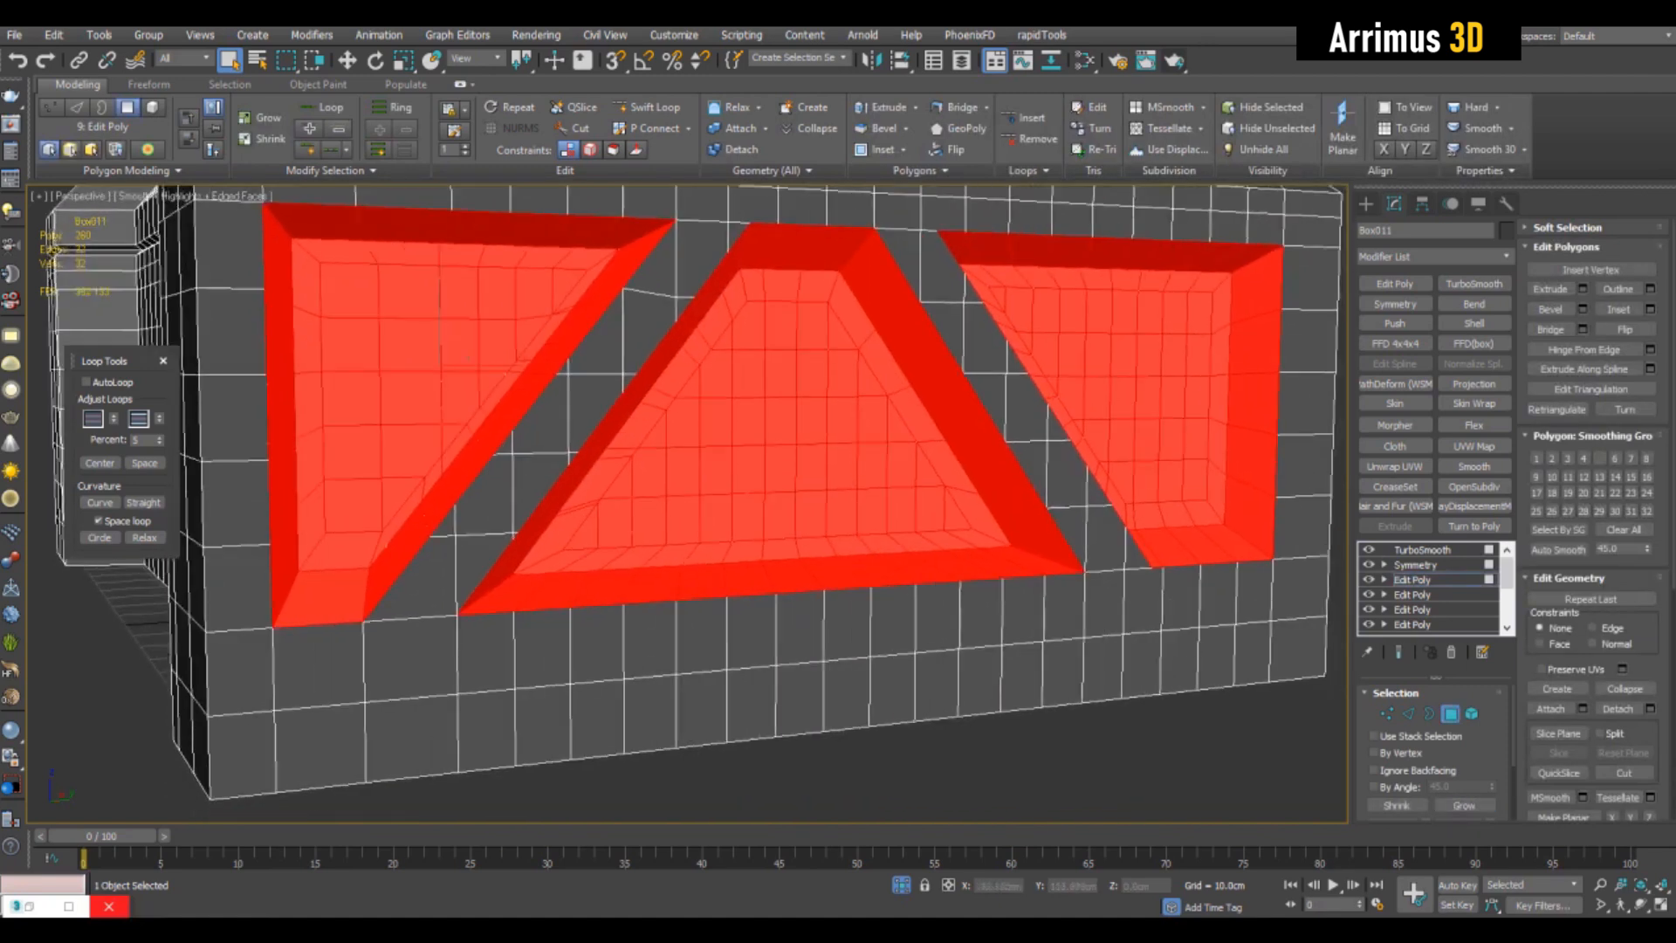
key("ctrl+i")
- Inset the selected faces surrounding the recesses as a group by 0.755 cm
scroll(786, 471, "down", 5)
middle_click_drag(785, 472, 900, 460, "alt")
scroll(995, 476, "up", 5)
left_click(1650, 309)
left_click_drag(1155, 519, 1156, 502)
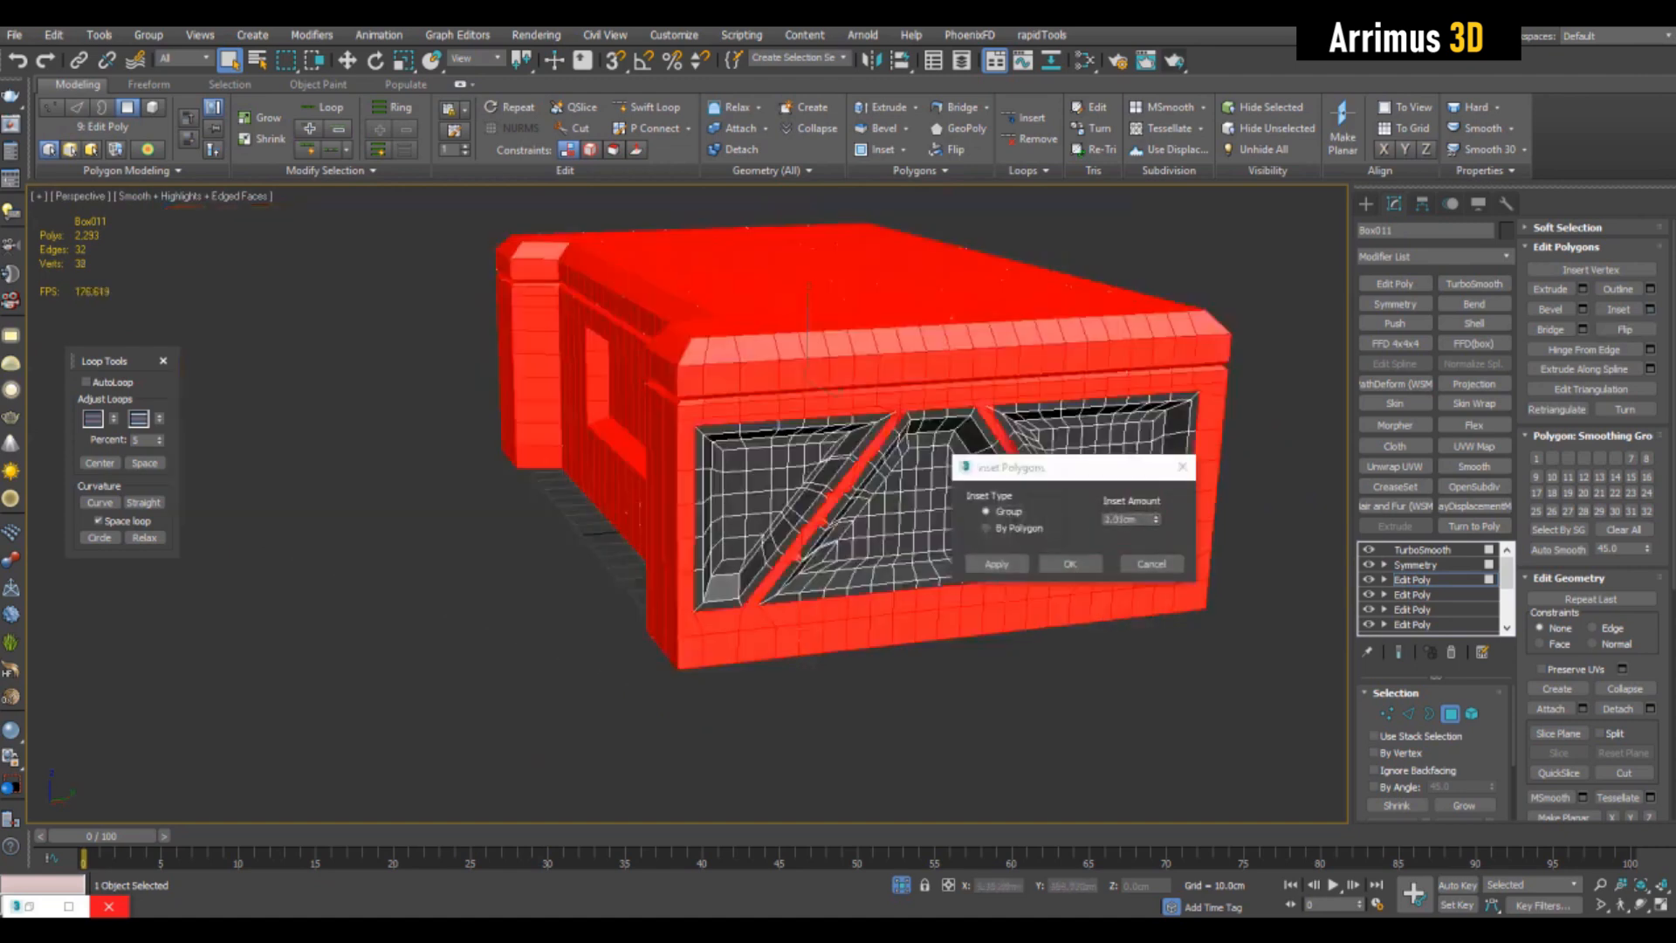
mouse_move(873, 489)
middle_mouse_down()
mouse_move(711, 472)
mouse_move(855, 486)
middle_mouse_up()
scroll(1074, 707, "up", 5)
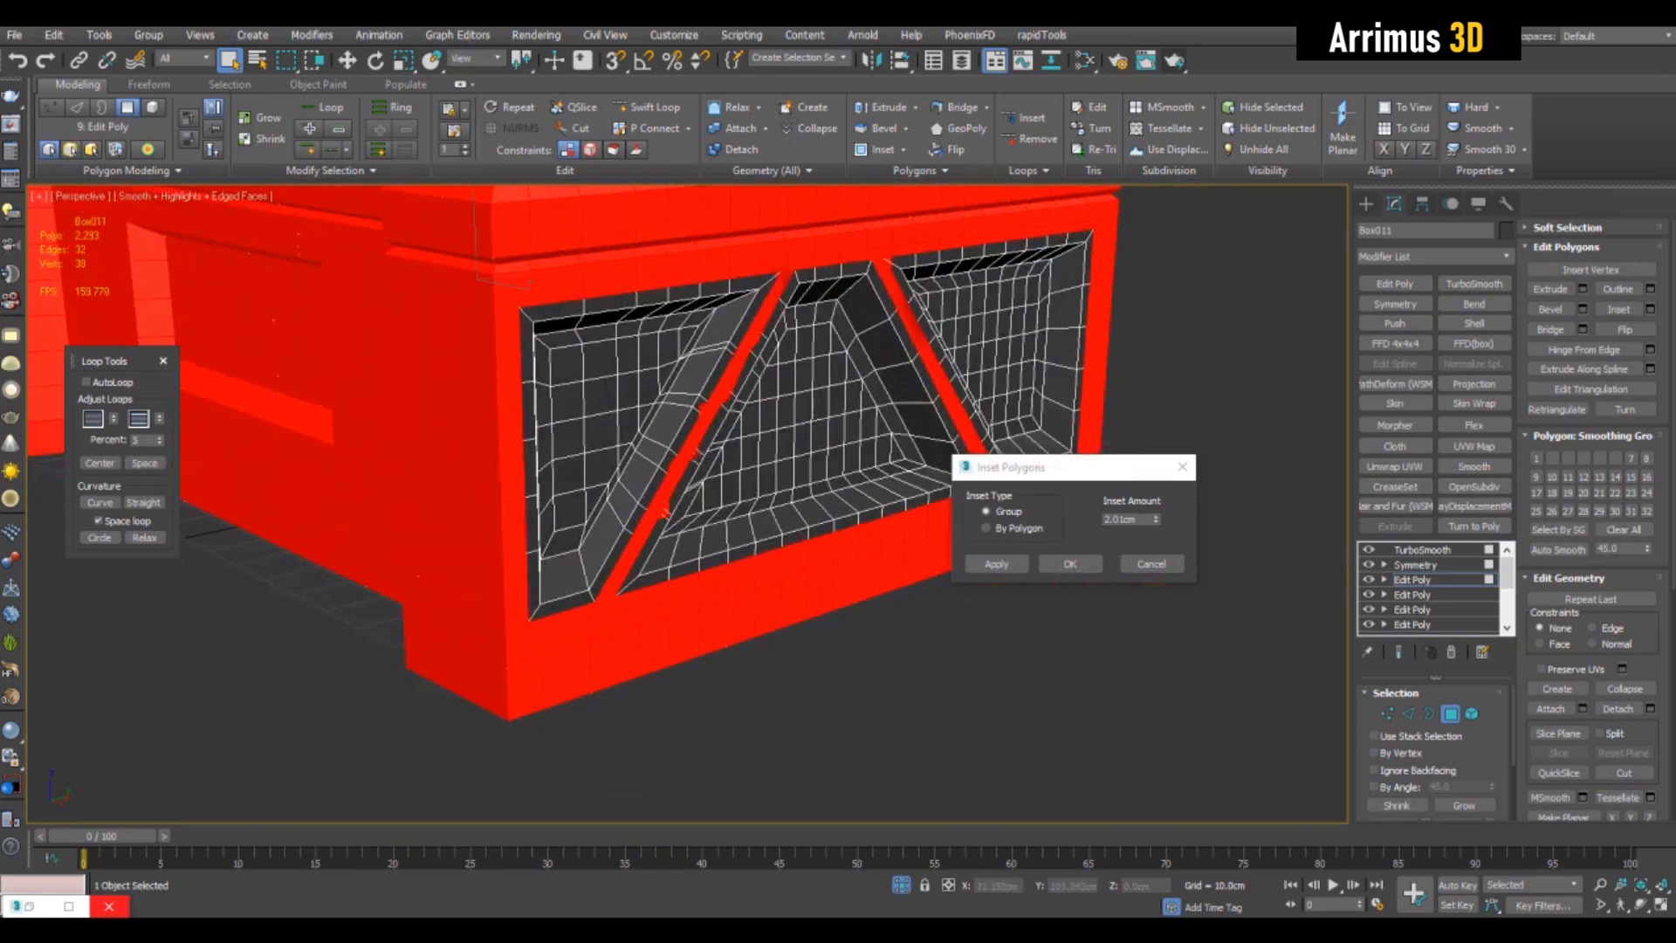
left_click_drag(1156, 520, 1155, 563)
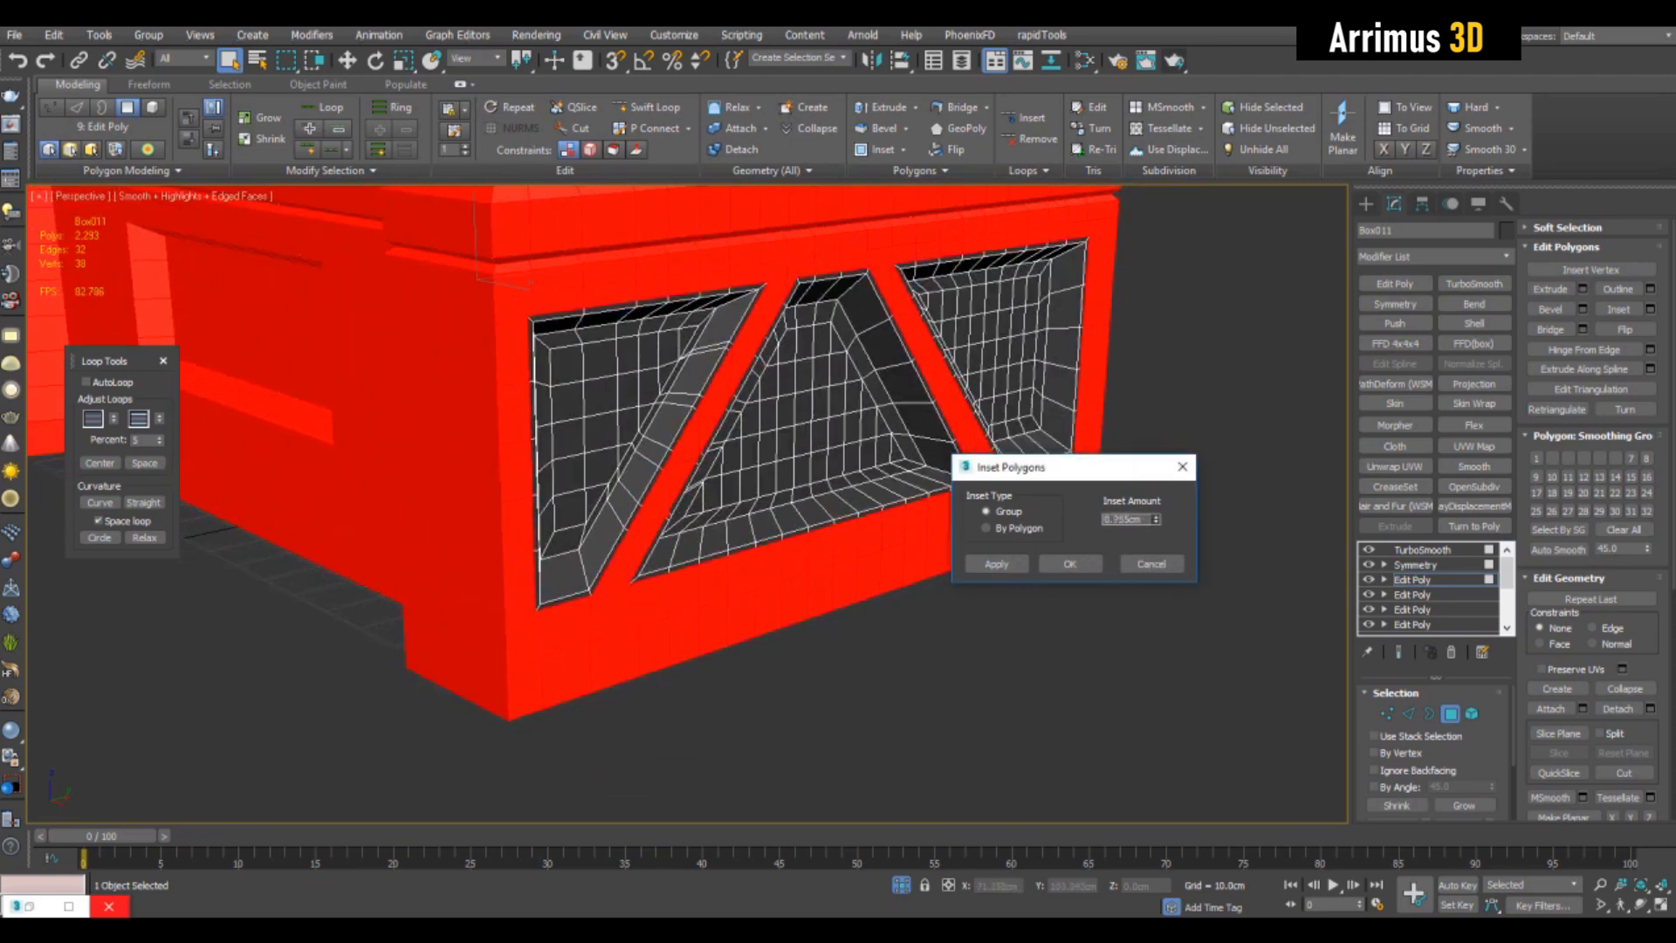
left_click(1070, 564)
key("4")
- Examine the smoothed recess borders and the box's front with the wireframe overlay switched on and off
key("F4")
middle_click_drag(995, 497, 1406, 358, "alt")
scroll(917, 445, "down", 3)
scroll(904, 436, "up", 3)
key("F4")
key("F4")
key("F4")
key("F4")
key("F4")
key("grave")
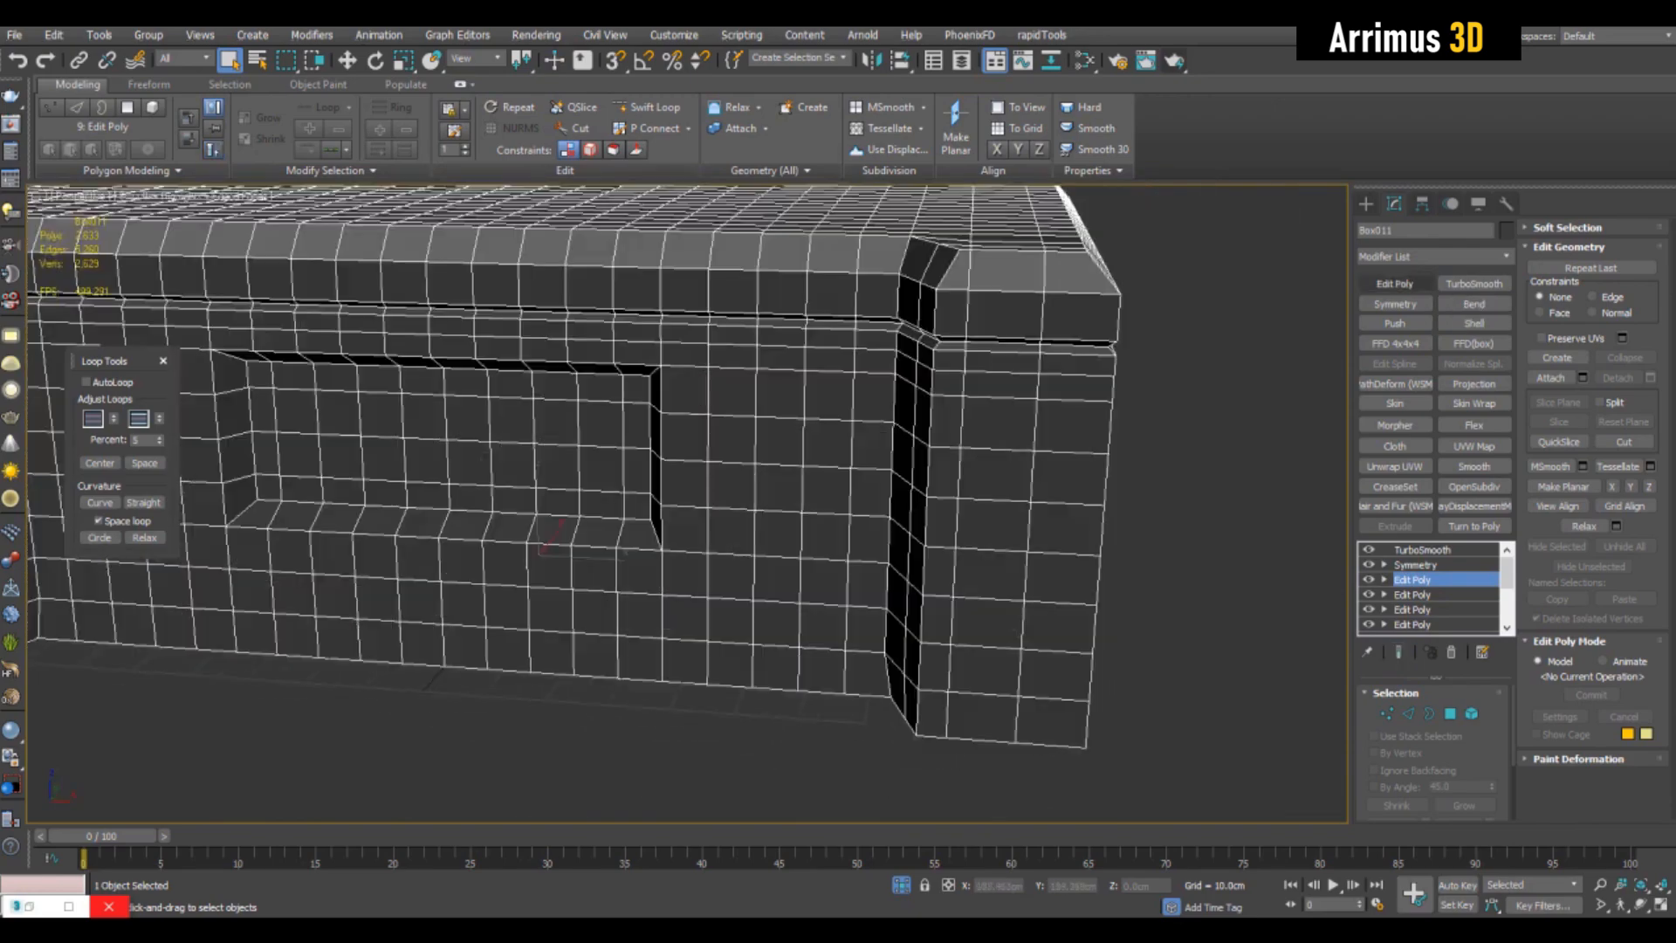
- Add an Edit Poly modifier and select an upper and a lower band of polygons wrapping around the front stepped corner
left_click(1394, 283)
key("4")
middle_click_drag(960, 454, 1015, 363, "alt")
left_click(985, 356)
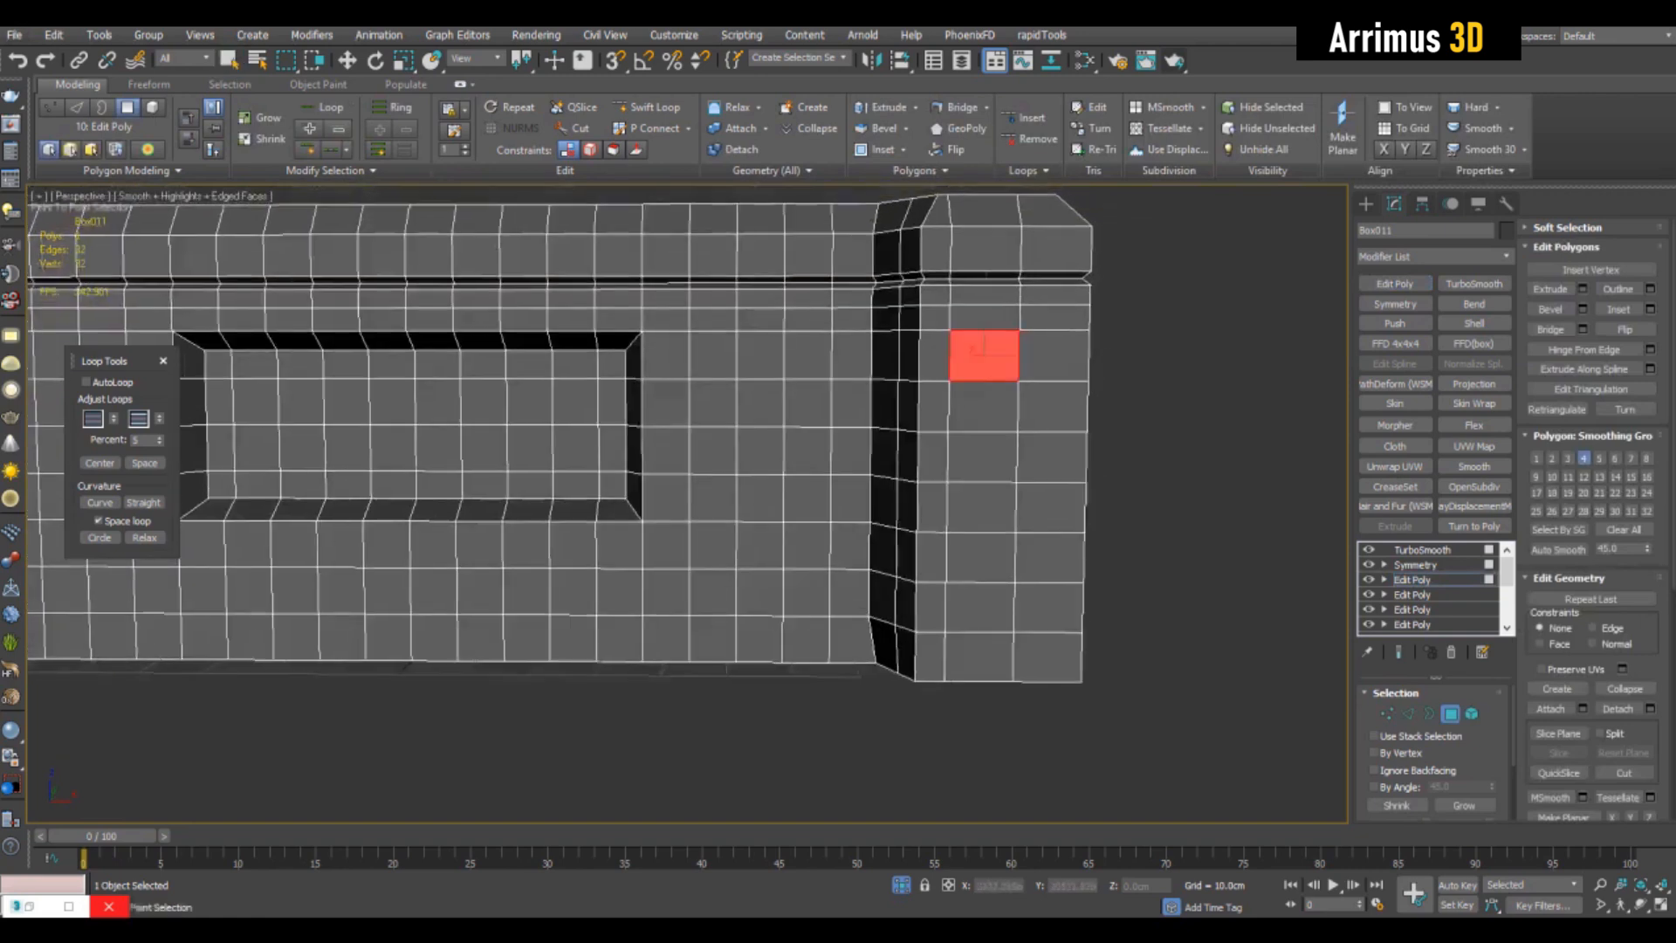
left_click(852, 355)
left_click(983, 406)
right_click(984, 406)
middle_click_drag(984, 406, 999, 314)
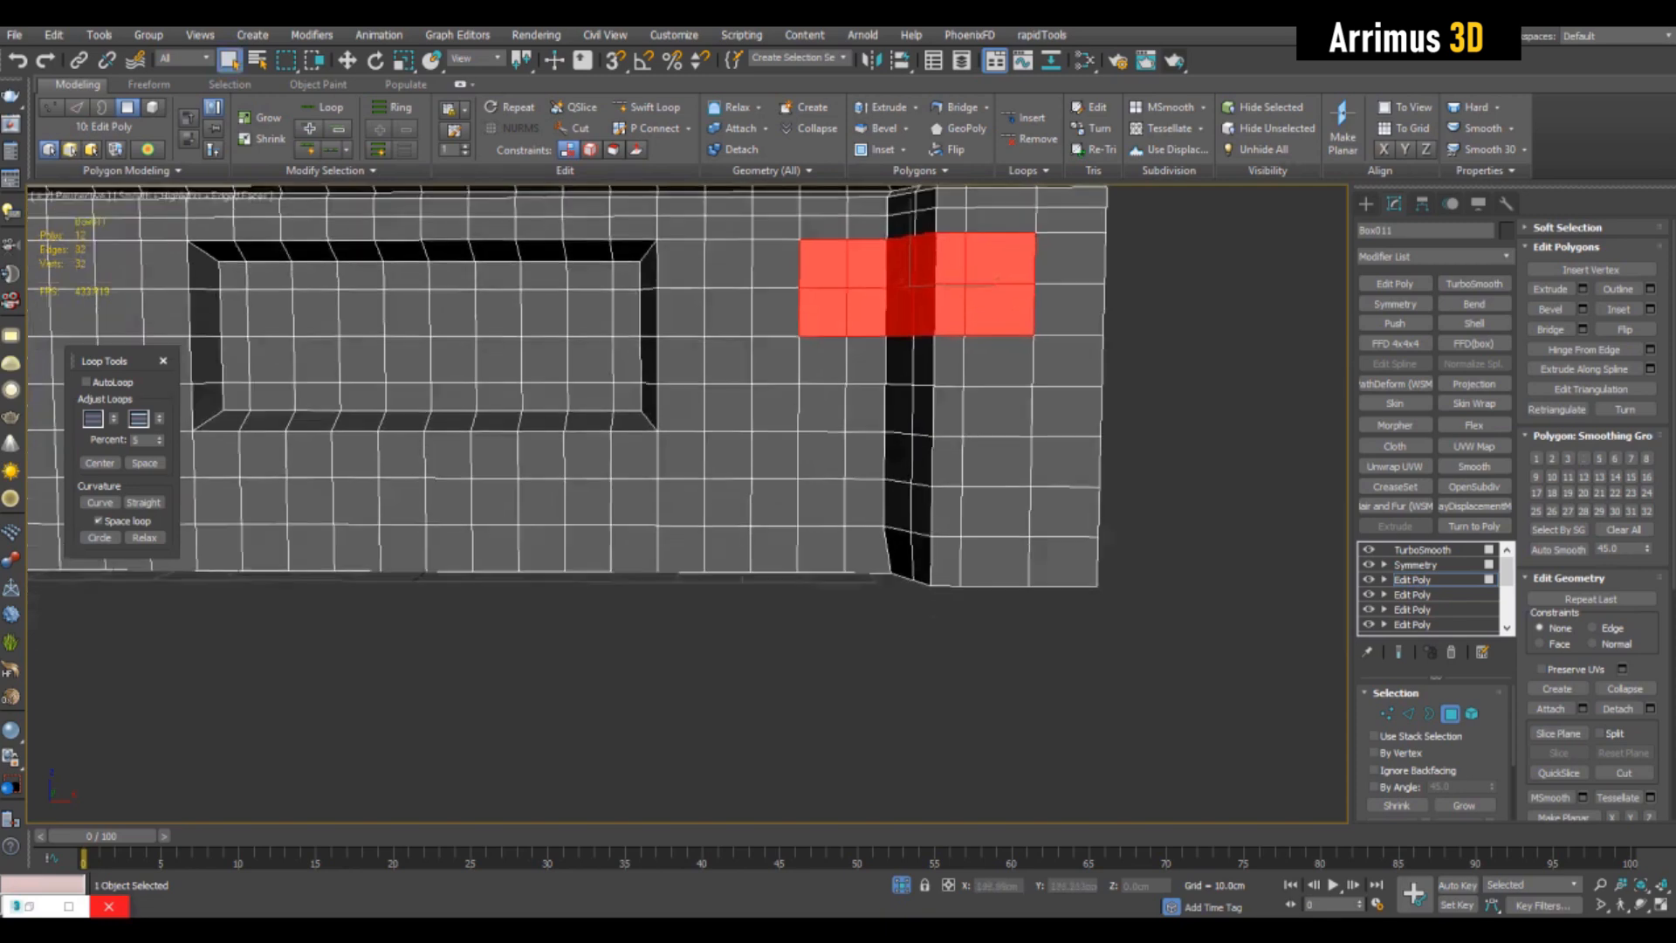
left_click(996, 512)
left_click(996, 461)
right_click(996, 461)
middle_click_drag(996, 461, 960, 502, "alt")
scroll(980, 489, "up", 3)
- Bevel the two selected polygon bands inward by local normal with a 0 cm outline to form two corner recesses
key("ctrl+shift+b")
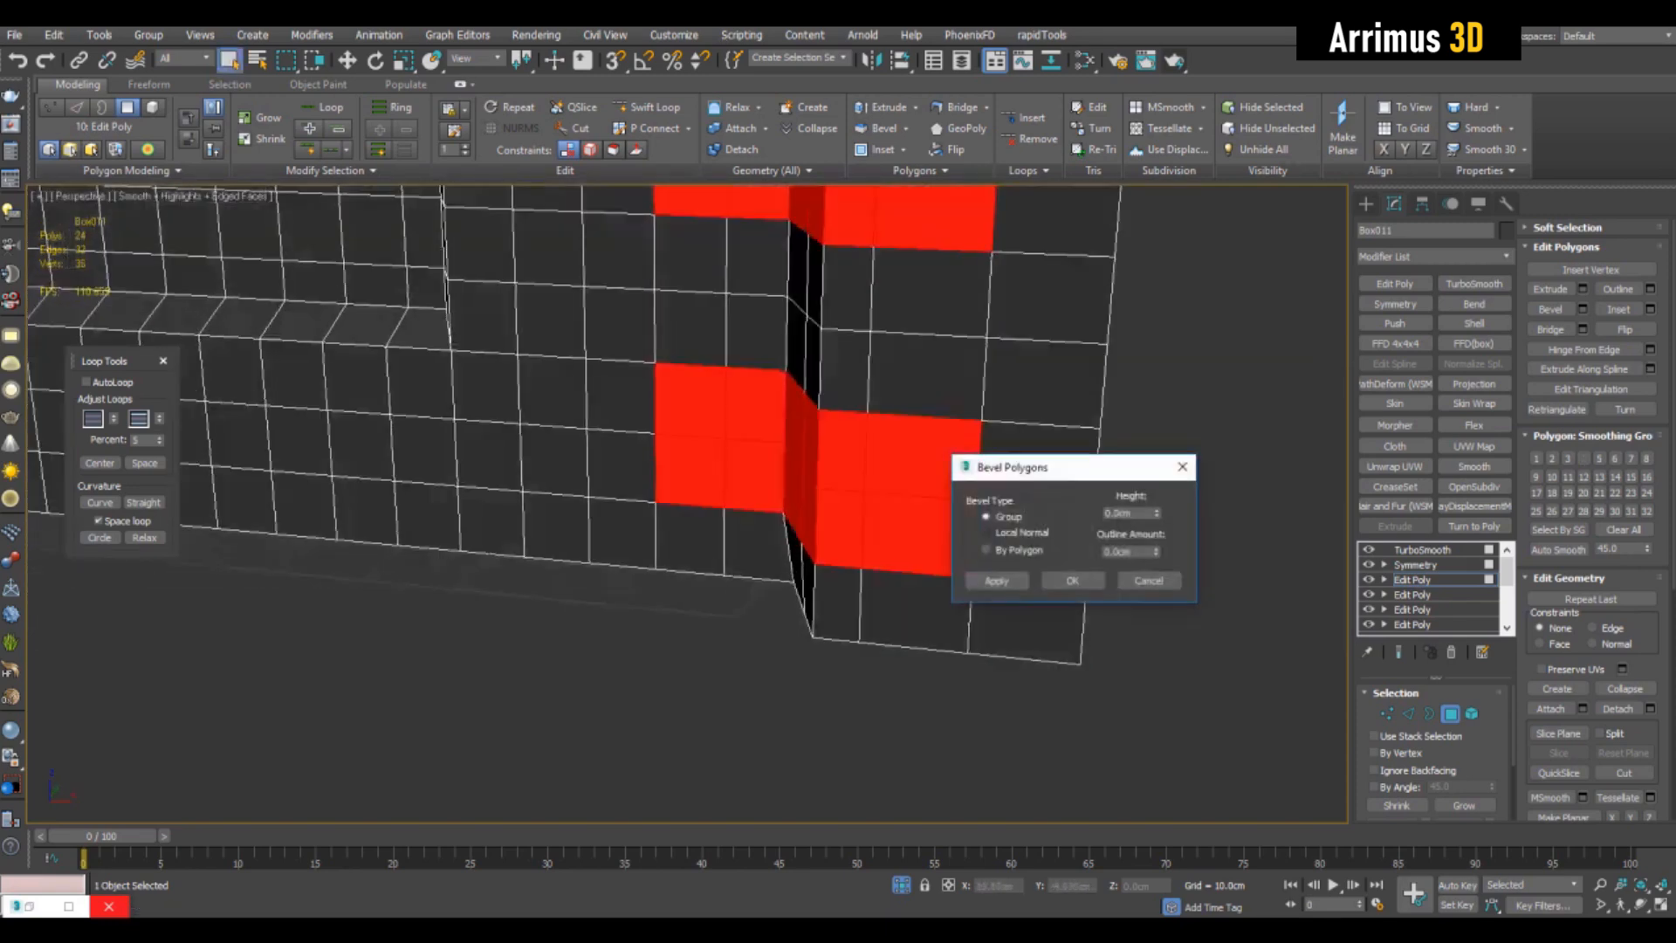
left_click_drag(1157, 514, 1156, 532)
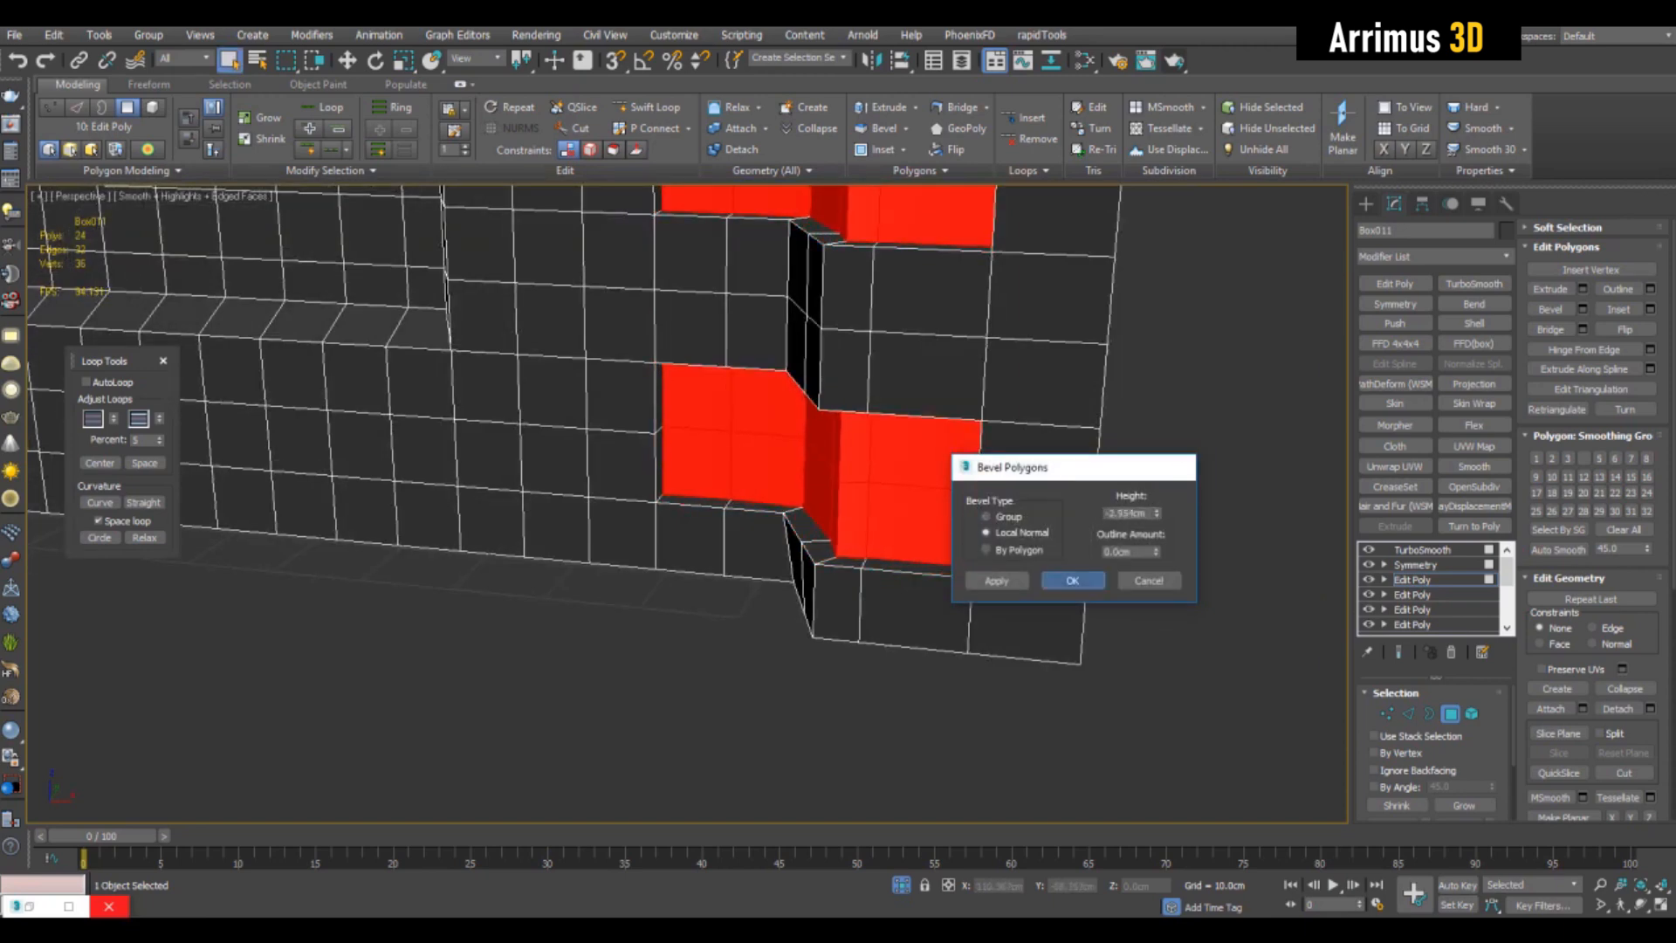
left_click(1073, 581)
key("4")
- Add a CreaseSet modifier, select the hard edges by face angle, and group them in a crease set with value 0.28
left_click(1395, 486)
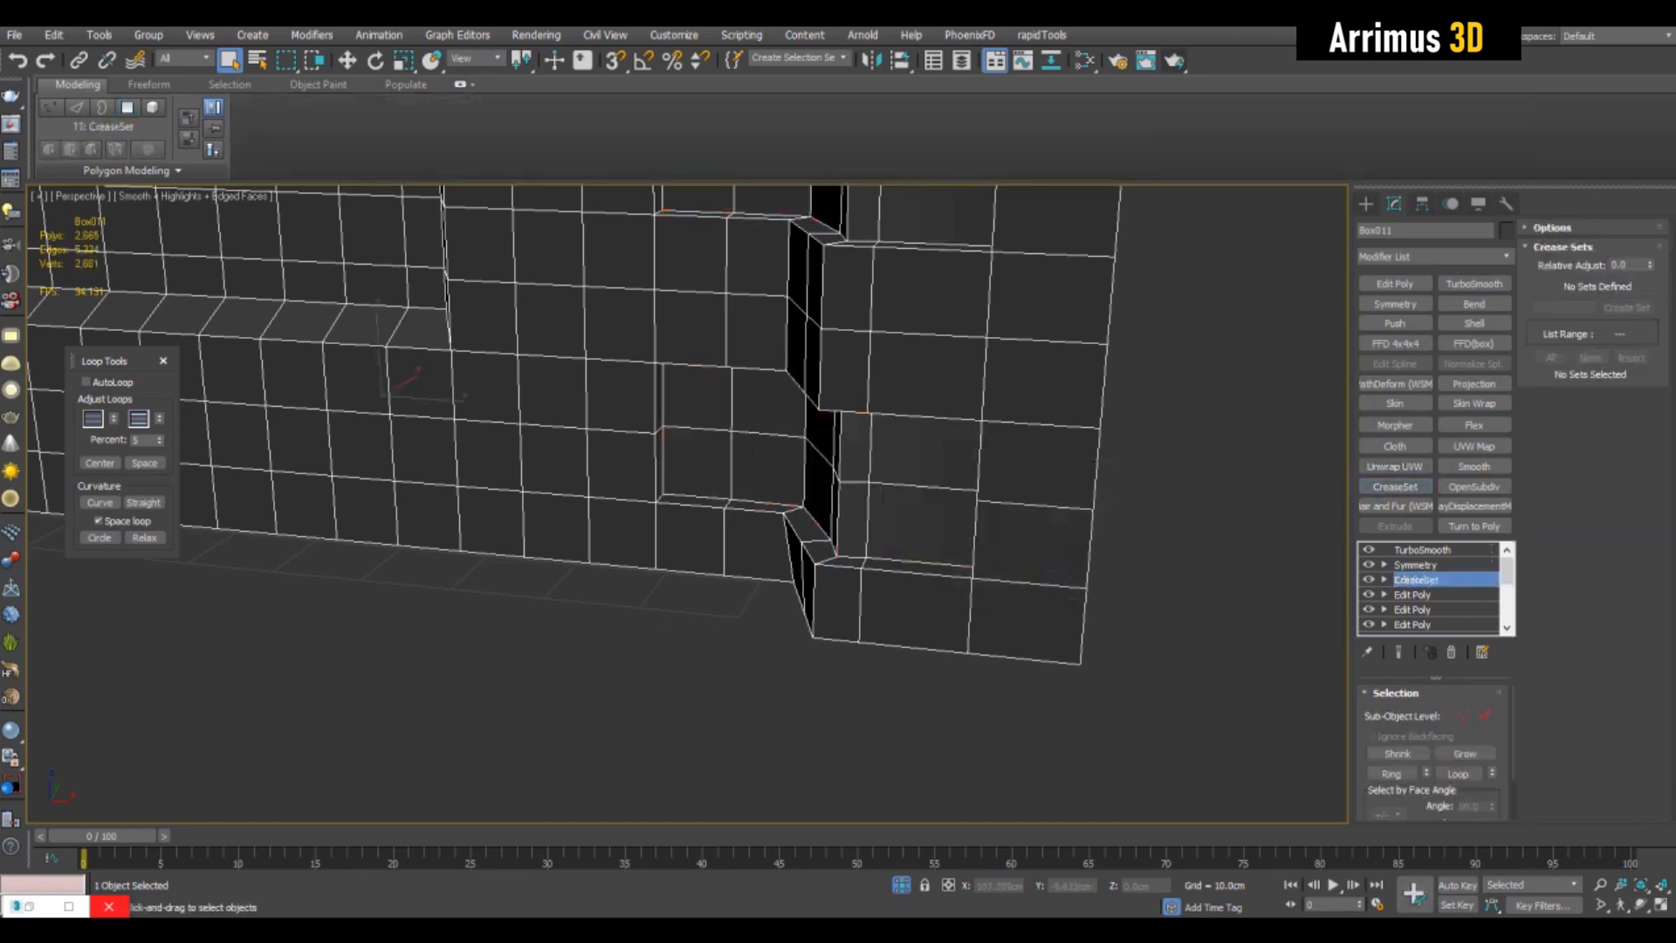
scroll(1434, 751, "down", 2)
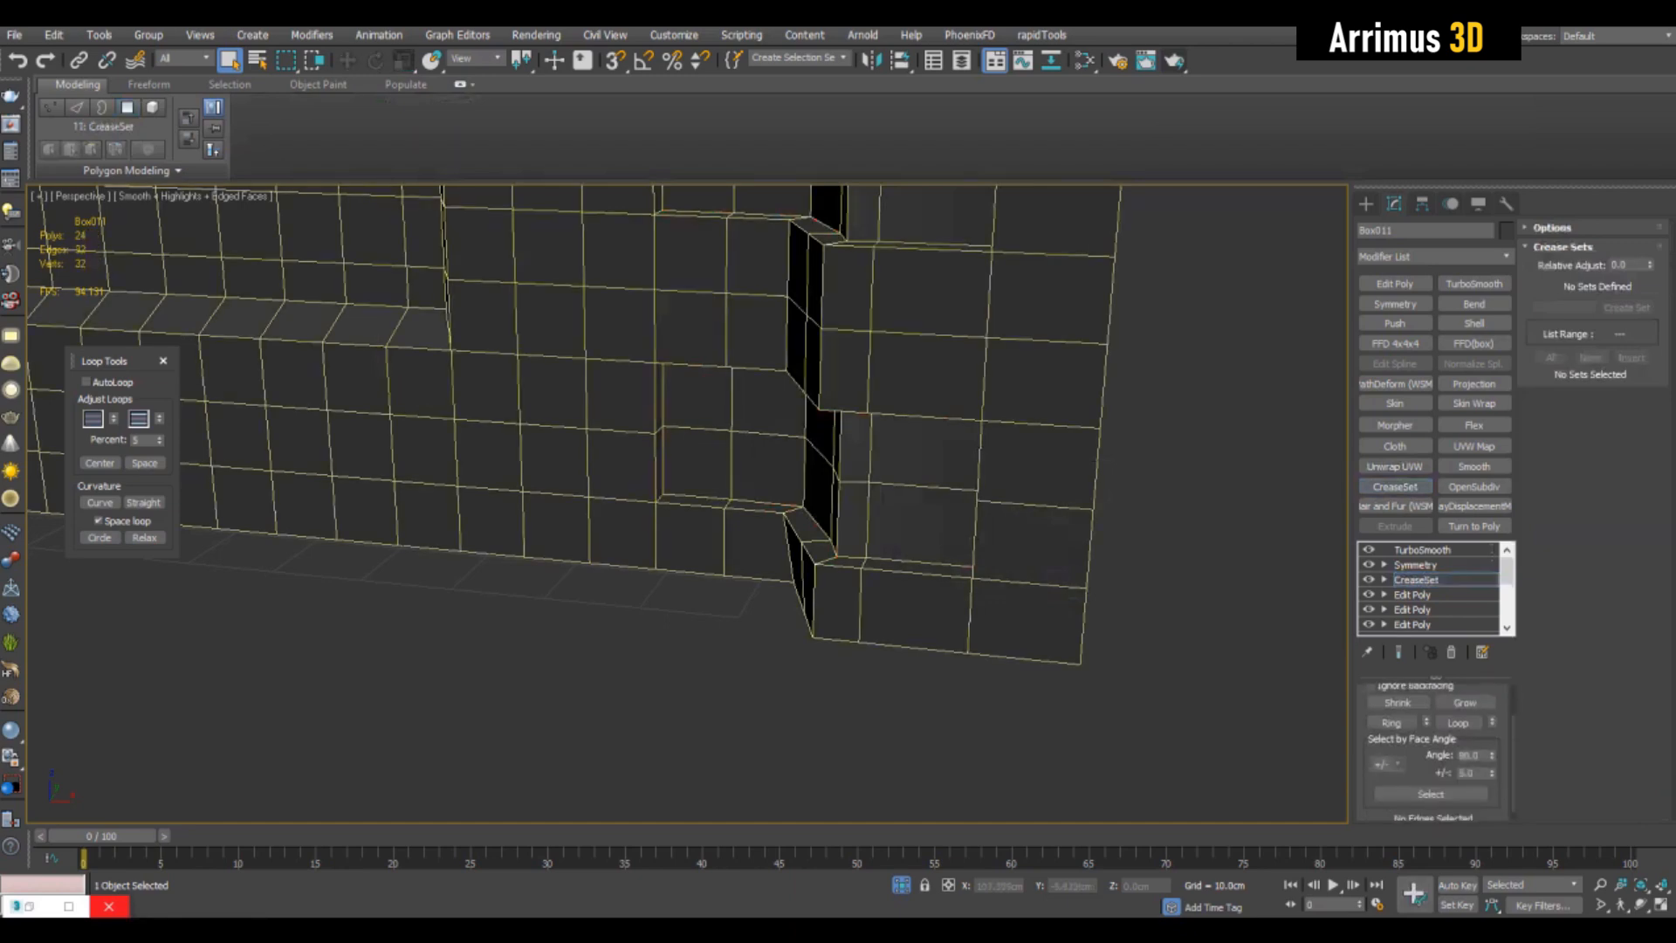
left_click(1431, 793)
scroll(751, 541, "up", 3)
middle_click_drag(751, 541, 856, 535, "alt")
key("alt+x")
key("alt+x")
key("alt+x")
middle_click_drag(699, 288, 683, 698)
key("alt+x")
key("alt+x")
mouse_move(699, 489)
middle_mouse_down("alt")
mouse_move(694, 471)
mouse_move(677, 580)
mouse_move(689, 419)
mouse_move(689, 449)
middle_mouse_up("alt")
key("alt+x")
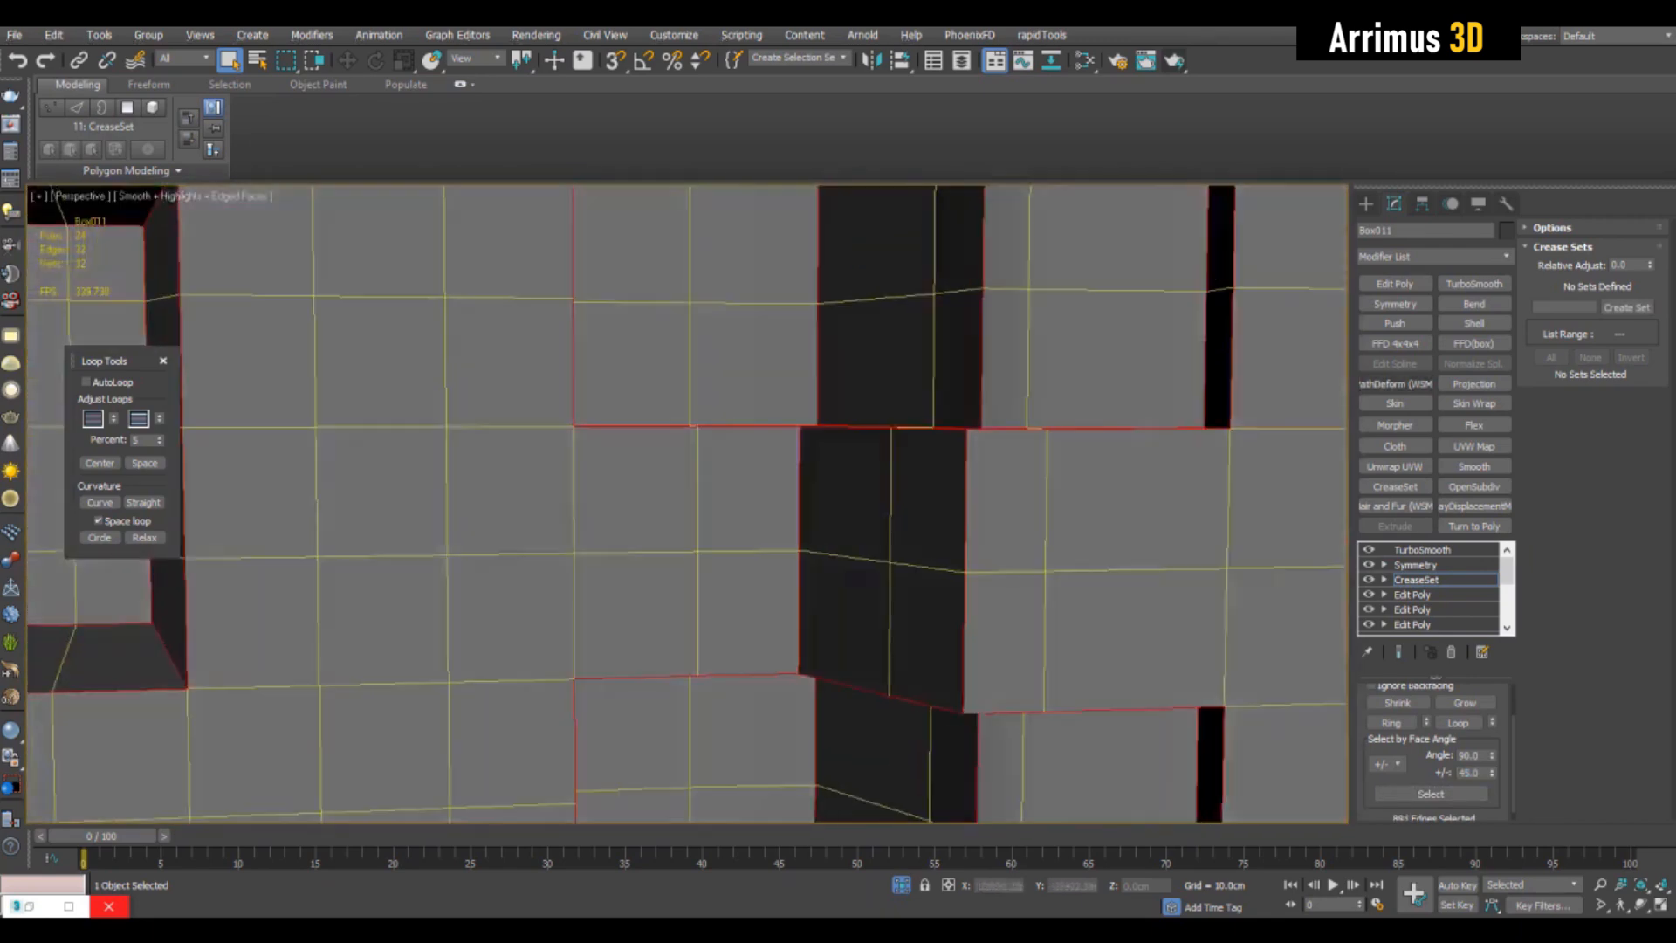
key("2")
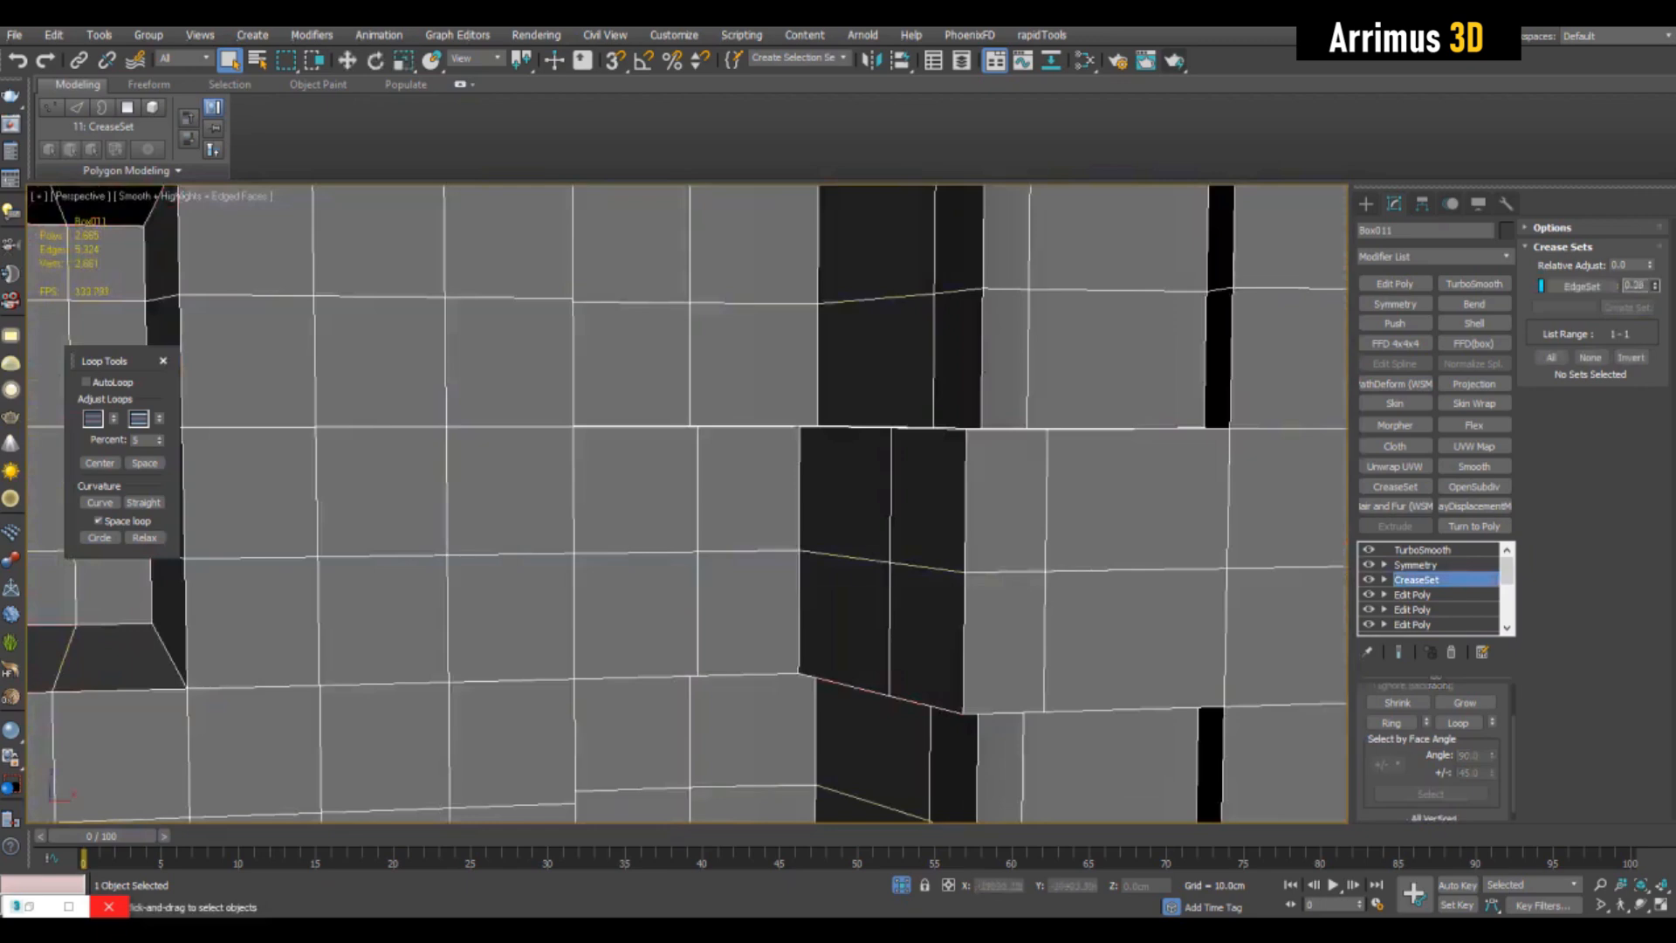
- Replace TurboSmooth with an Edit Poly and an OpenSubdiv modifier set to 2 iterations, and inspect the smoothed corner recesses
right_click(1439, 550)
left_click(1484, 195)
left_click(1395, 283)
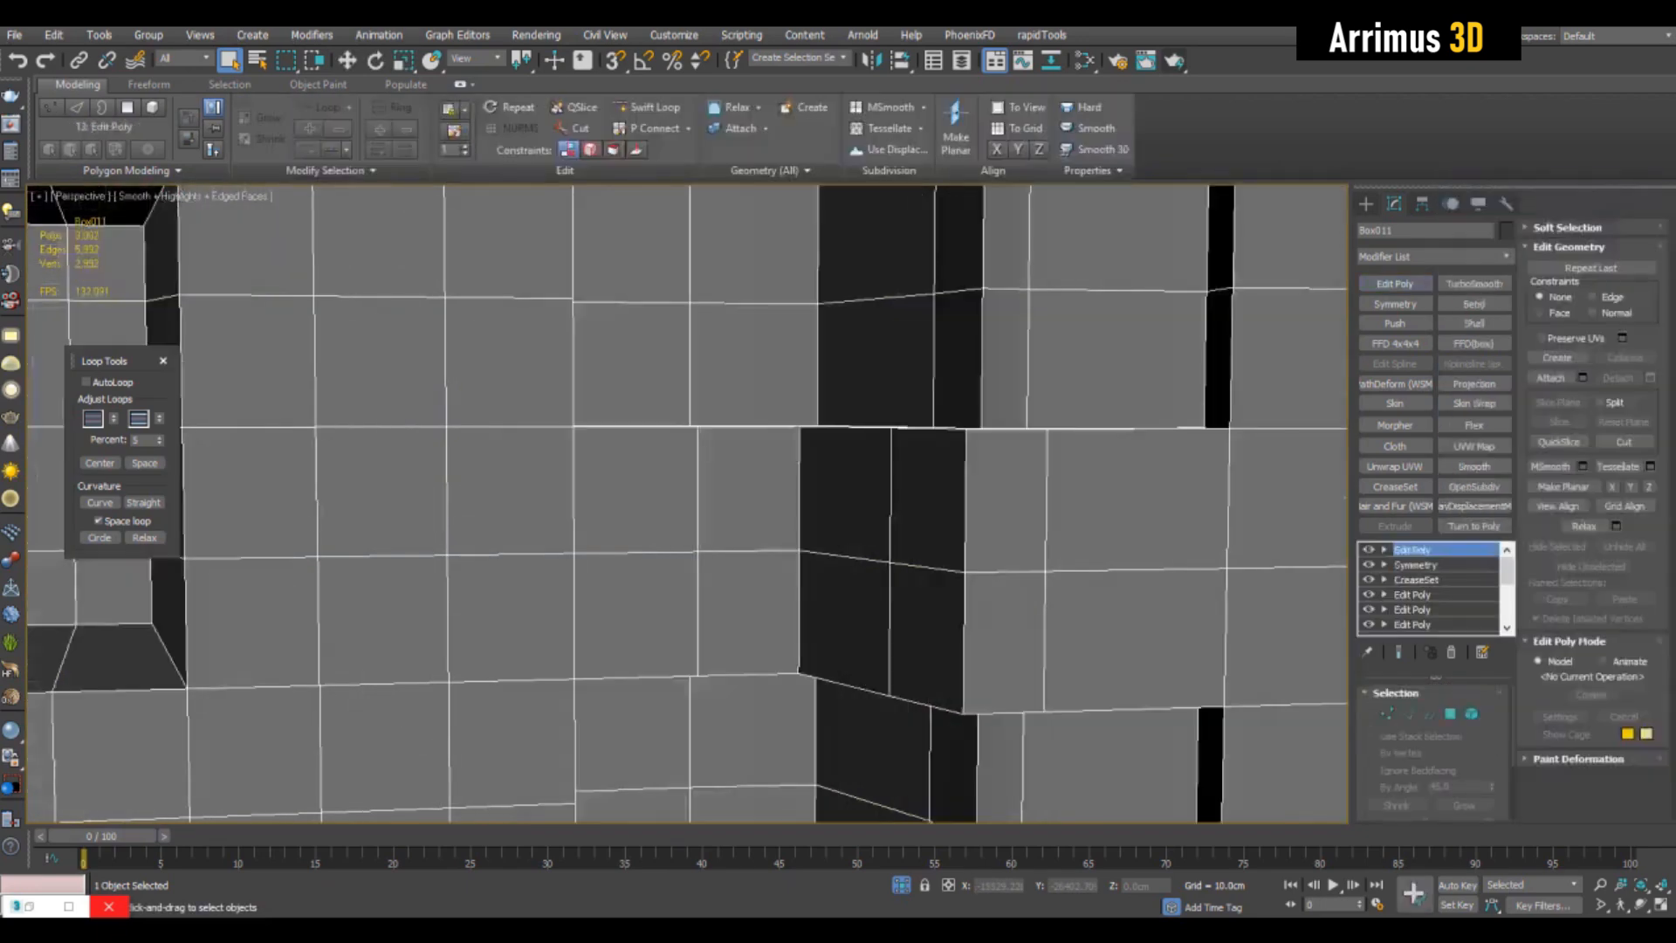
left_click(1474, 487)
left_click(1489, 724)
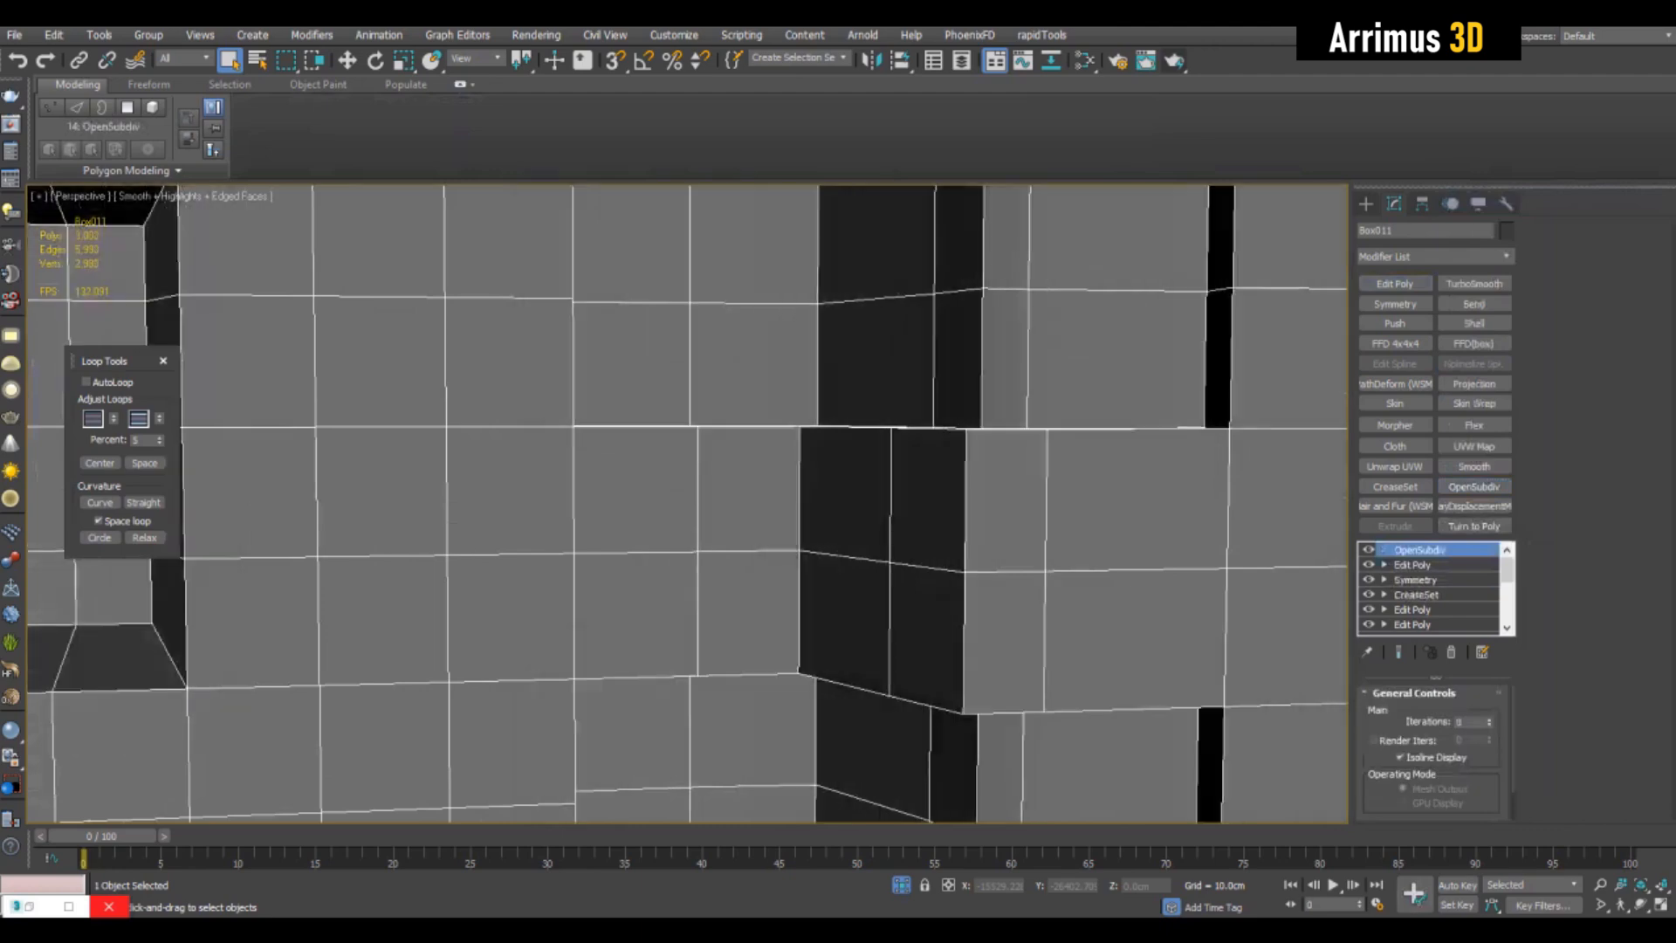
left_click(1490, 719)
left_click(1489, 720)
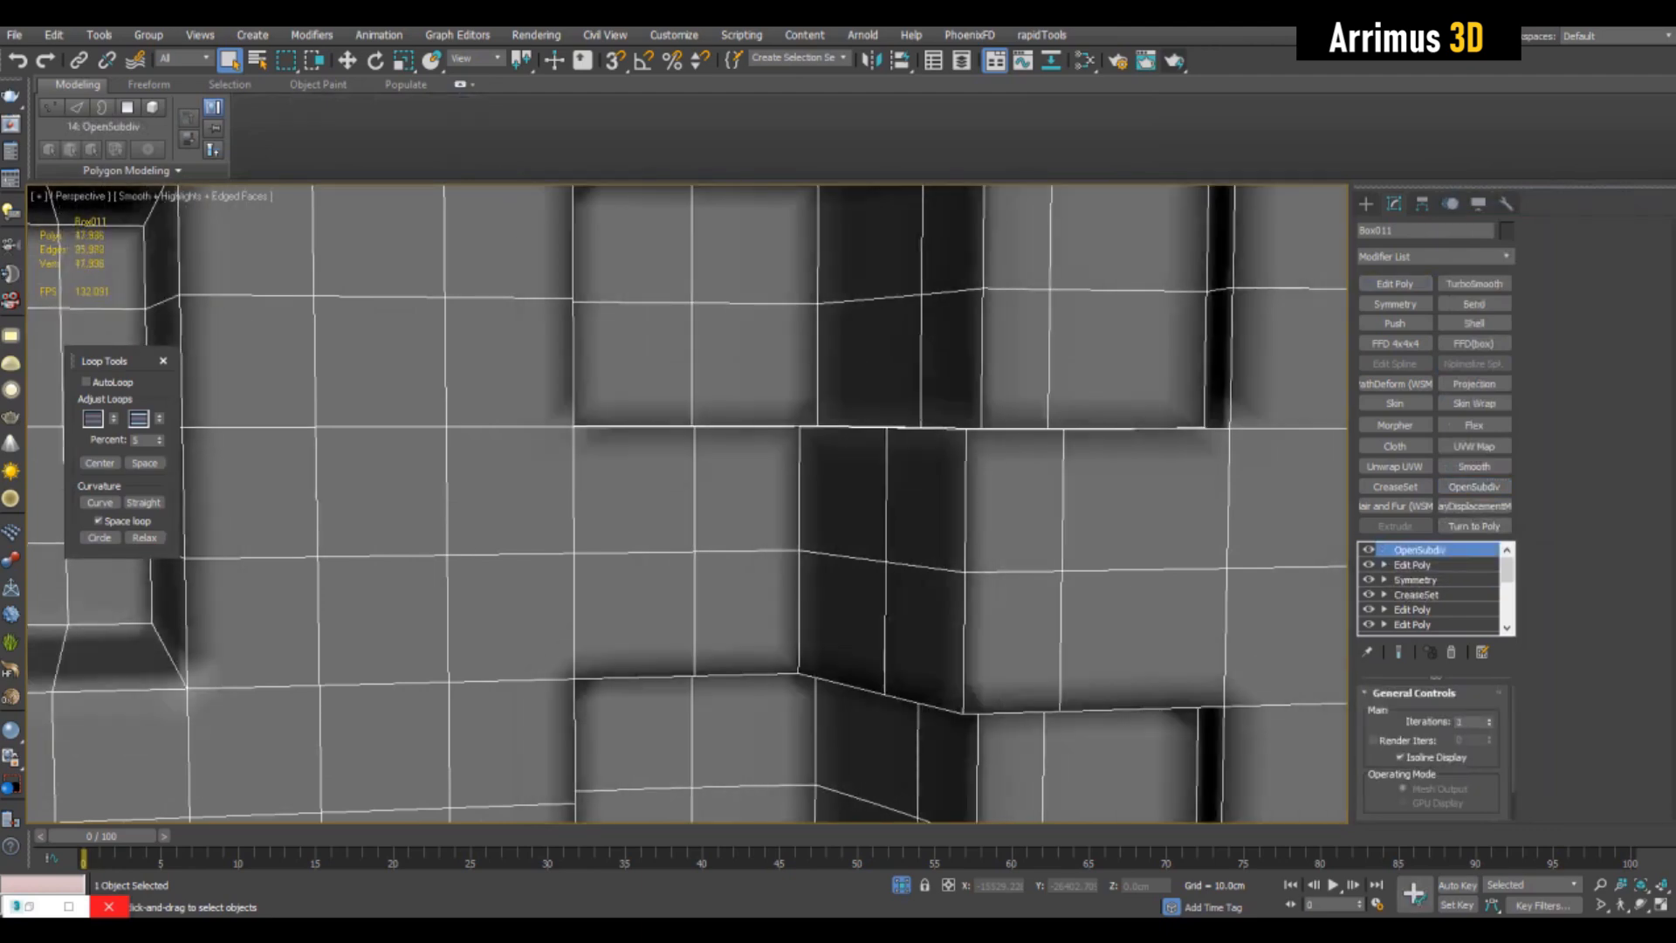
key("F4")
scroll(1039, 546, "down", 9)
scroll(1052, 580, "up", 2)
middle_click_drag(1043, 550, 1083, 517, "alt")
scroll(1055, 524, "up", 3)
- Try removing vertical edges from the corner recesses in the Edit Poly below the crease set
key("F4")
key("2")
scroll(1039, 367, "up", 5)
middle_click_drag(1039, 367, 1051, 367, "alt")
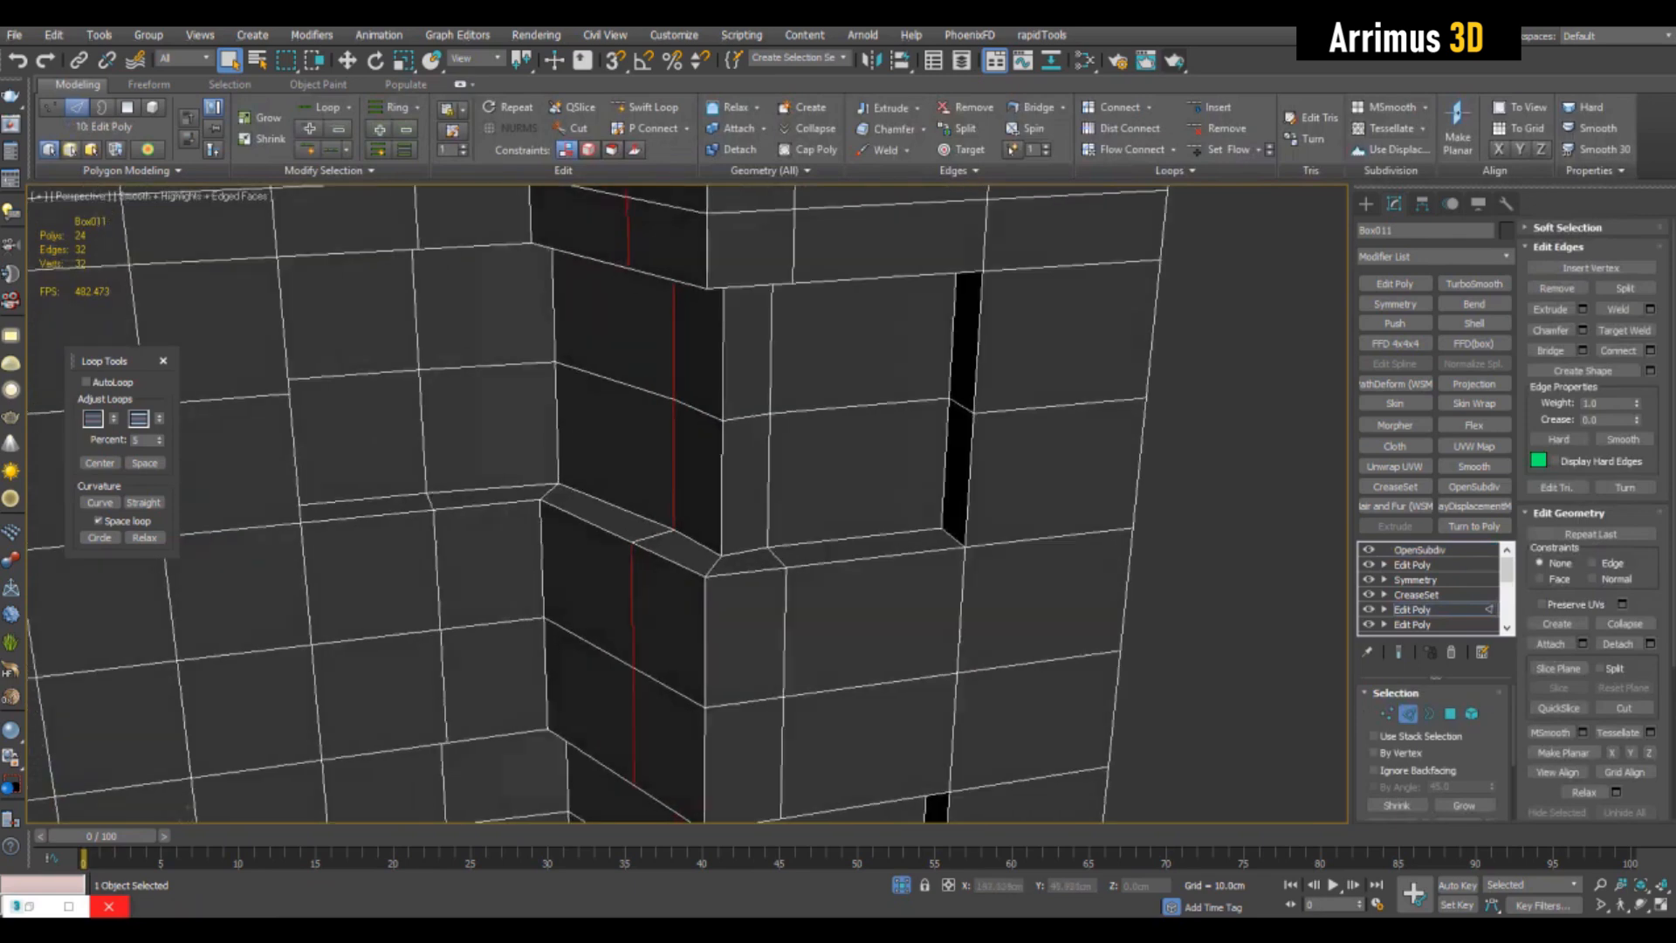
middle_click_drag(982, 541, 1083, 210)
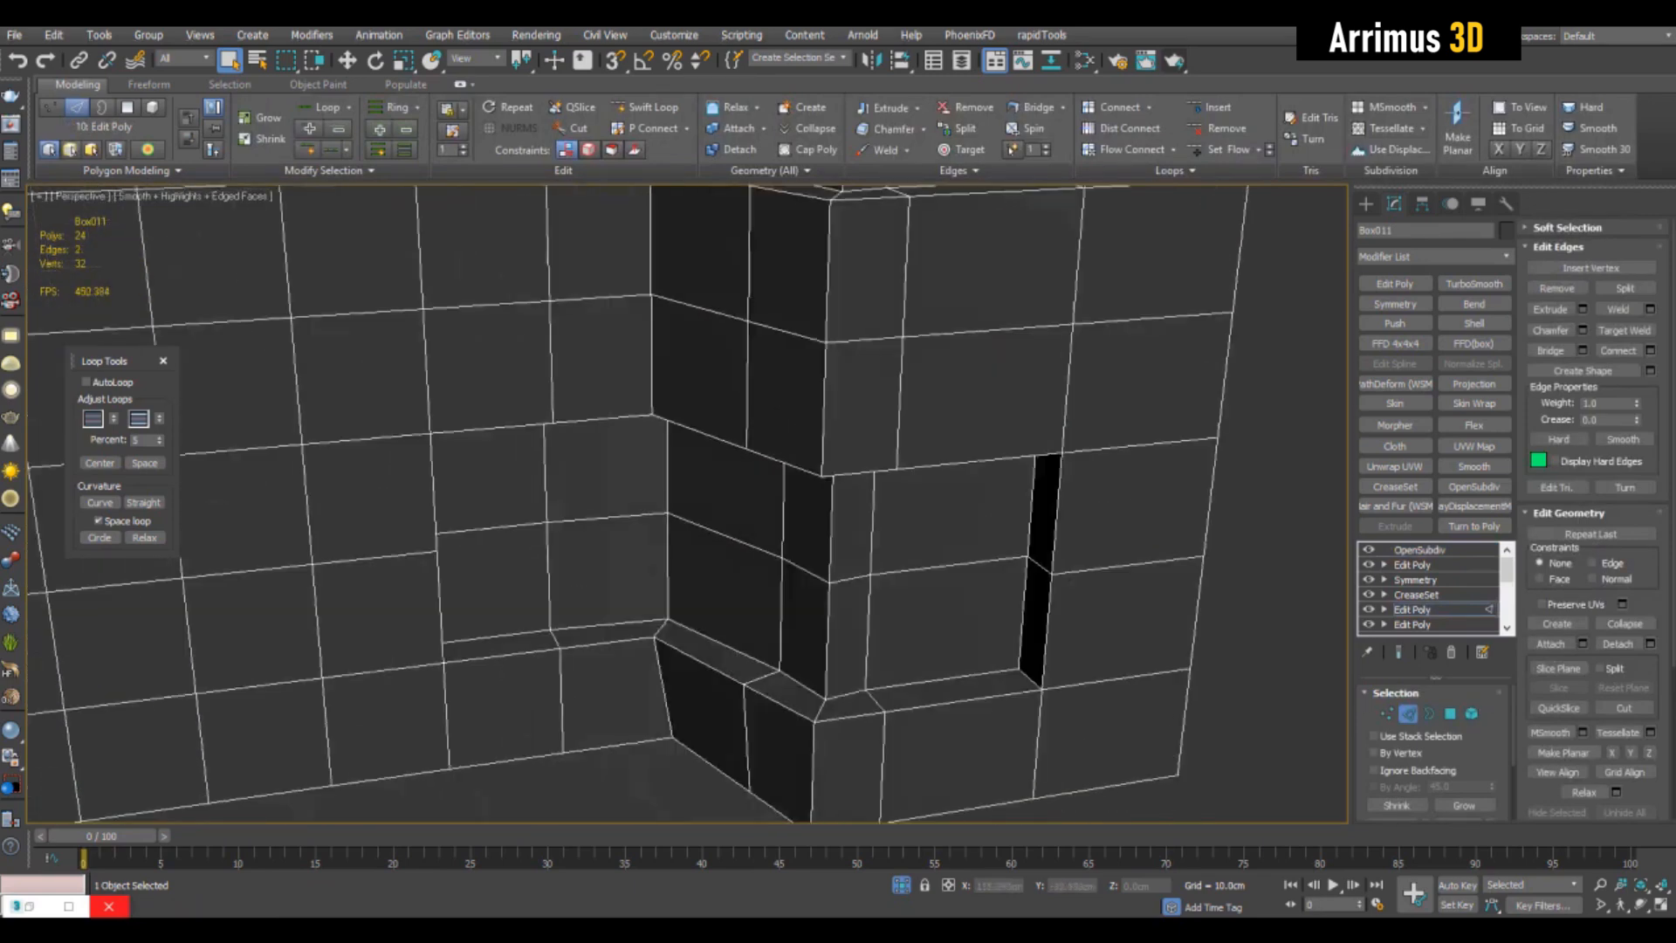
left_click(1025, 598, "ctrl")
scroll(1039, 537, "down", 3)
left_click(1557, 288, "ctrl")
middle_click_drag(1187, 366, 1135, 436)
key("ctrl+z")
- Move the inner vertical edges at both ends of the corner recesses inward so their side walls slope
key("w")
left_click_drag(1090, 321, 1049, 326)
middle_click_drag(1047, 327, 960, 349, "alt")
key("q")
key("w")
left_click_drag(761, 307, 790, 313)
middle_click_drag(790, 313, 1017, 261, "alt")
- Deselect the inner vertical edges of the corner recesses from the CreaseSet's edge selection, using see-through display
key("2")
left_click(1417, 594)
middle_click_drag(1091, 419, 1116, 381)
key("2")
scroll(1133, 604, "up", 3)
key("alt+x")
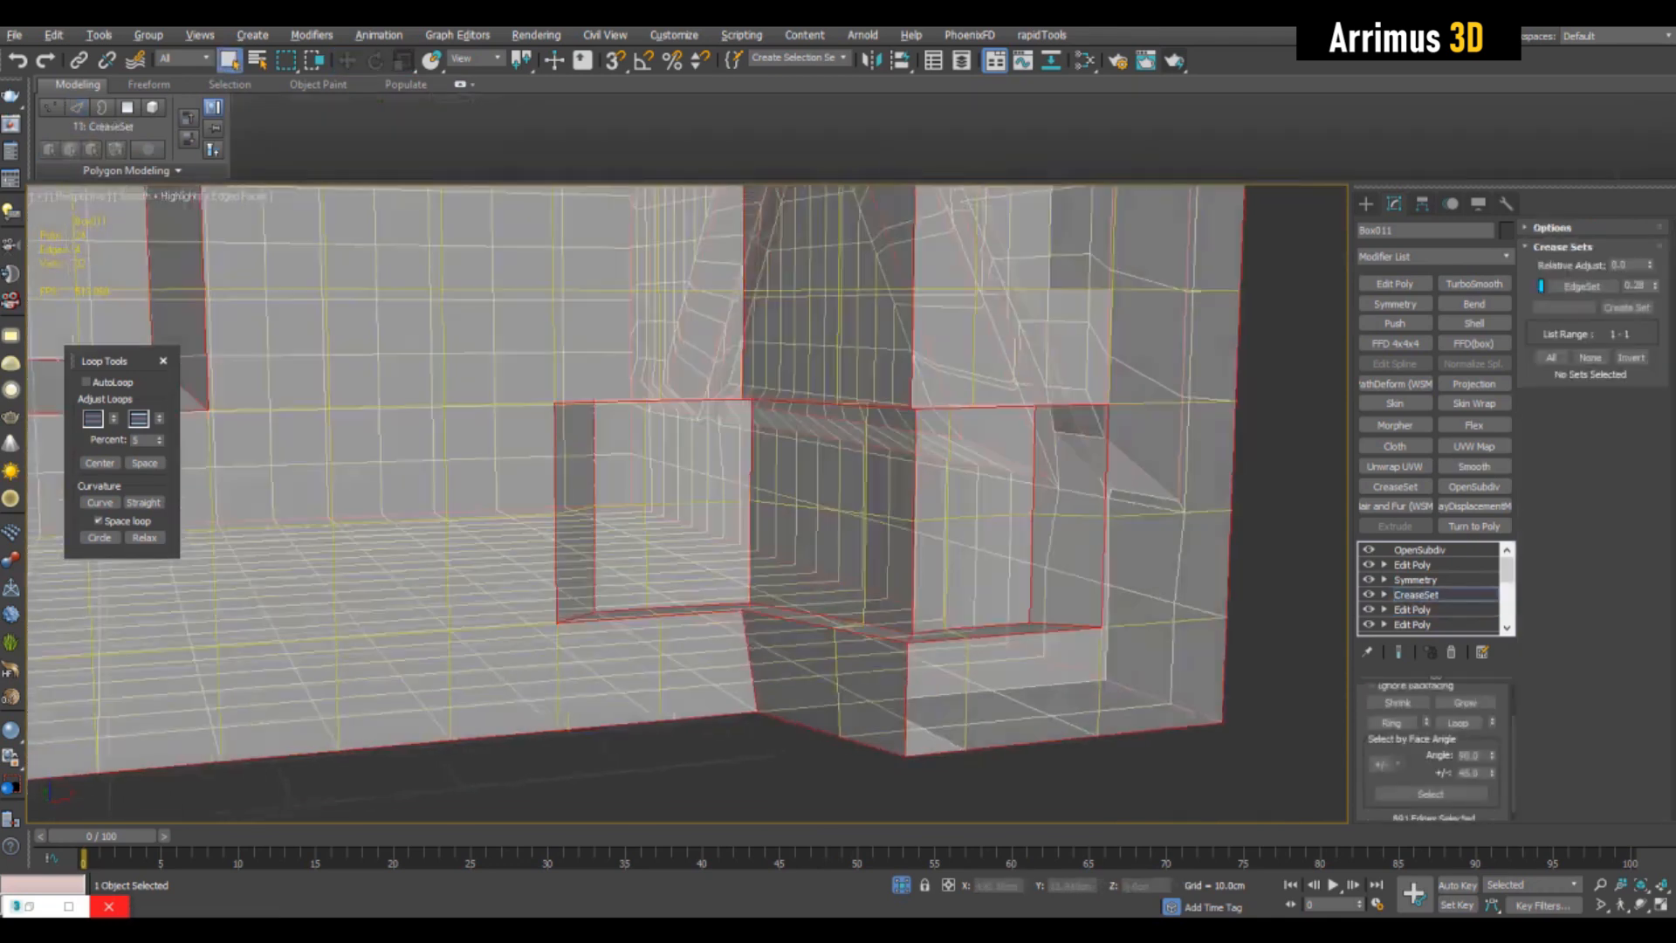
double_click(1032, 500, "alt")
middle_click_drag(1022, 500, 948, 532, "alt")
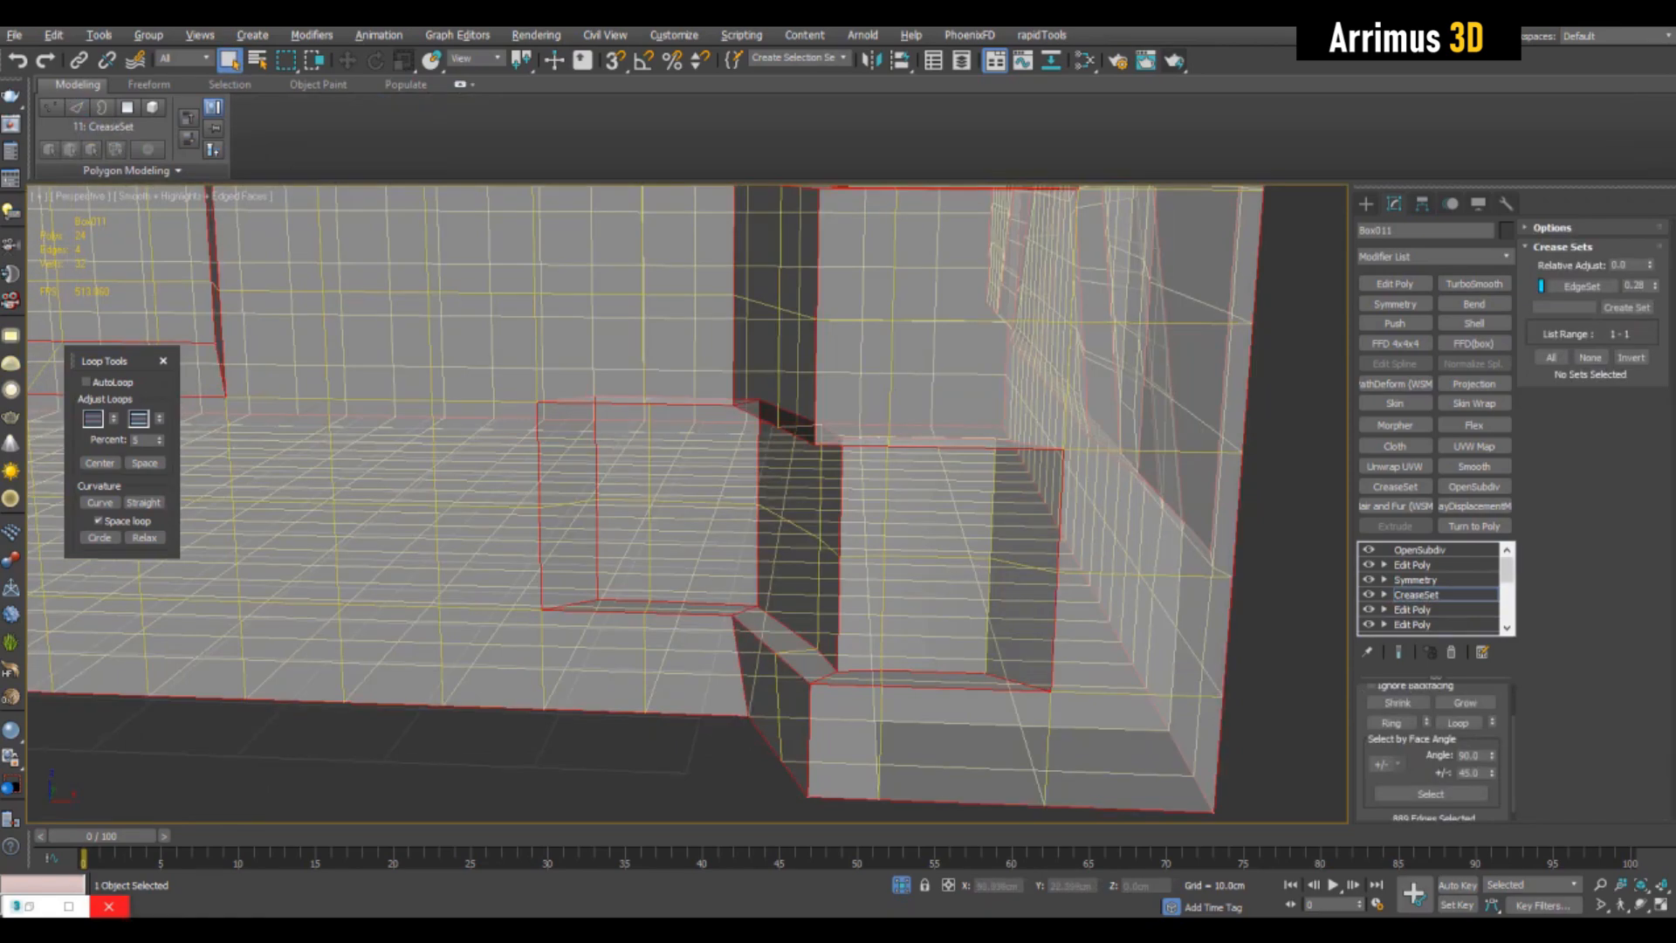
double_click(597, 502, "alt")
middle_click_drag(602, 502, 618, 726)
double_click(632, 349, "alt")
middle_click_drag(943, 367, 952, 428)
double_click(829, 462, "alt")
key("alt+x")
- Update the edge crease set from the current selection
scroll(1257, 293, "down", 3)
right_click(1582, 284)
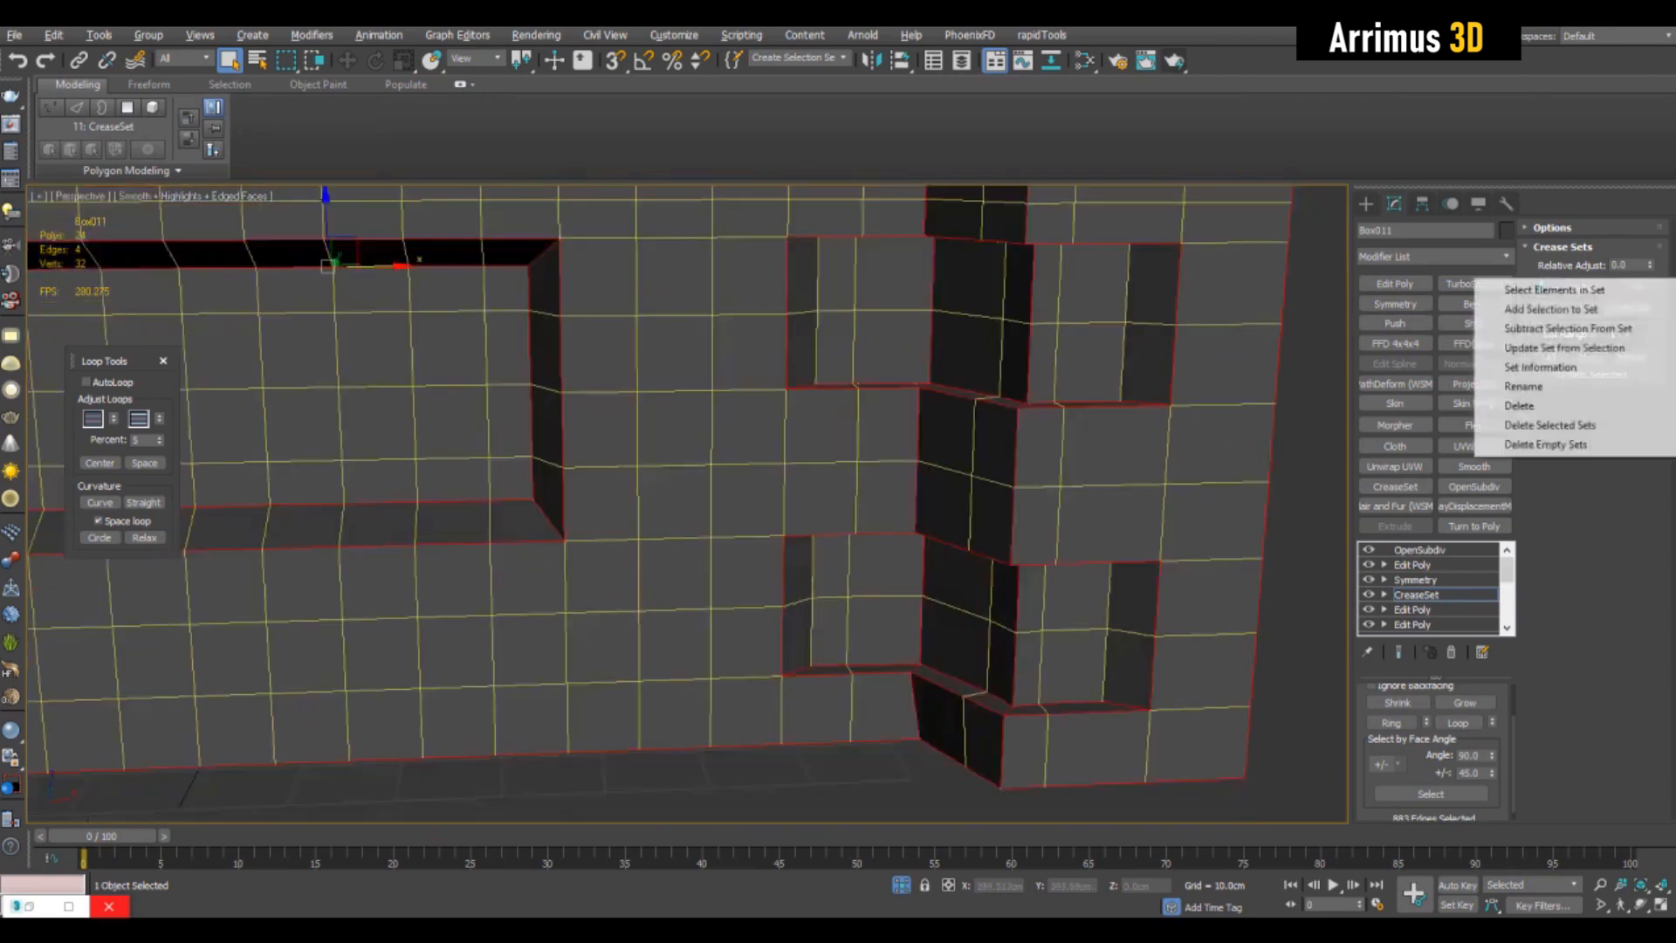
left_click(1564, 347)
- Select the inner vertical edges where the recess floors meet the side walls and subtract them from the crease set
scroll(873, 376, "down", 5)
middle_click_drag(873, 375, 825, 359, "alt")
scroll(1135, 288, "up", 3)
scroll(1189, 487, "up", 5)
left_click(1189, 487)
middle_click_drag(698, 393, 1134, 603)
middle_click_drag(1135, 602, 1065, 576, "alt")
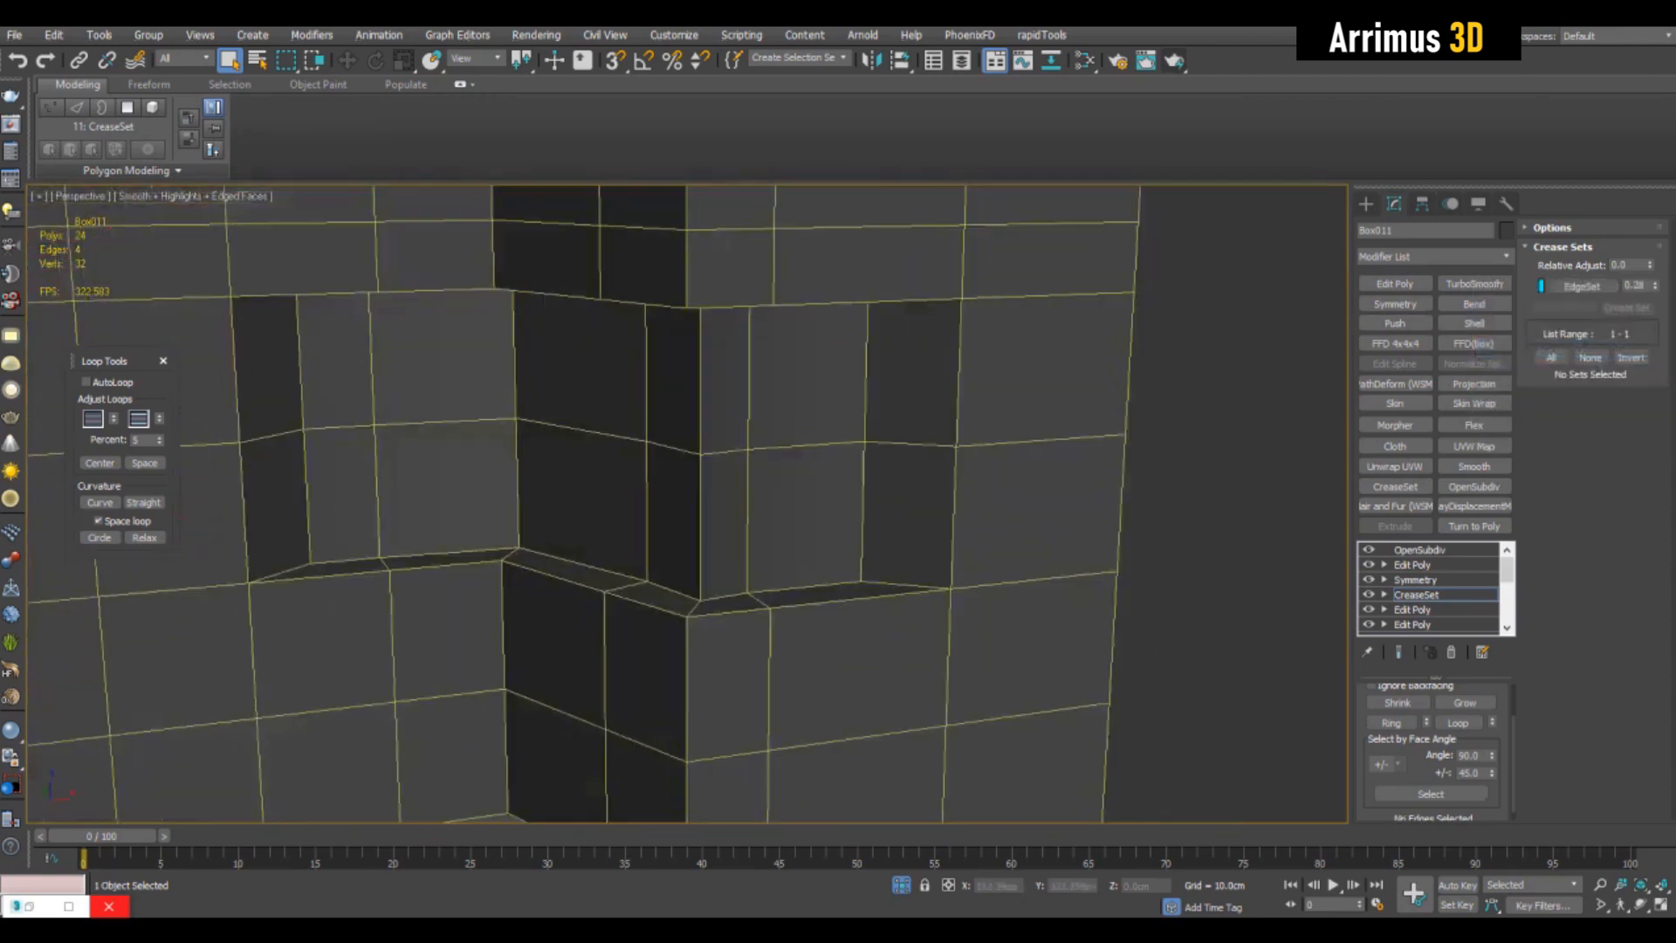
key("alt+x")
key("alt+x")
left_click(865, 523)
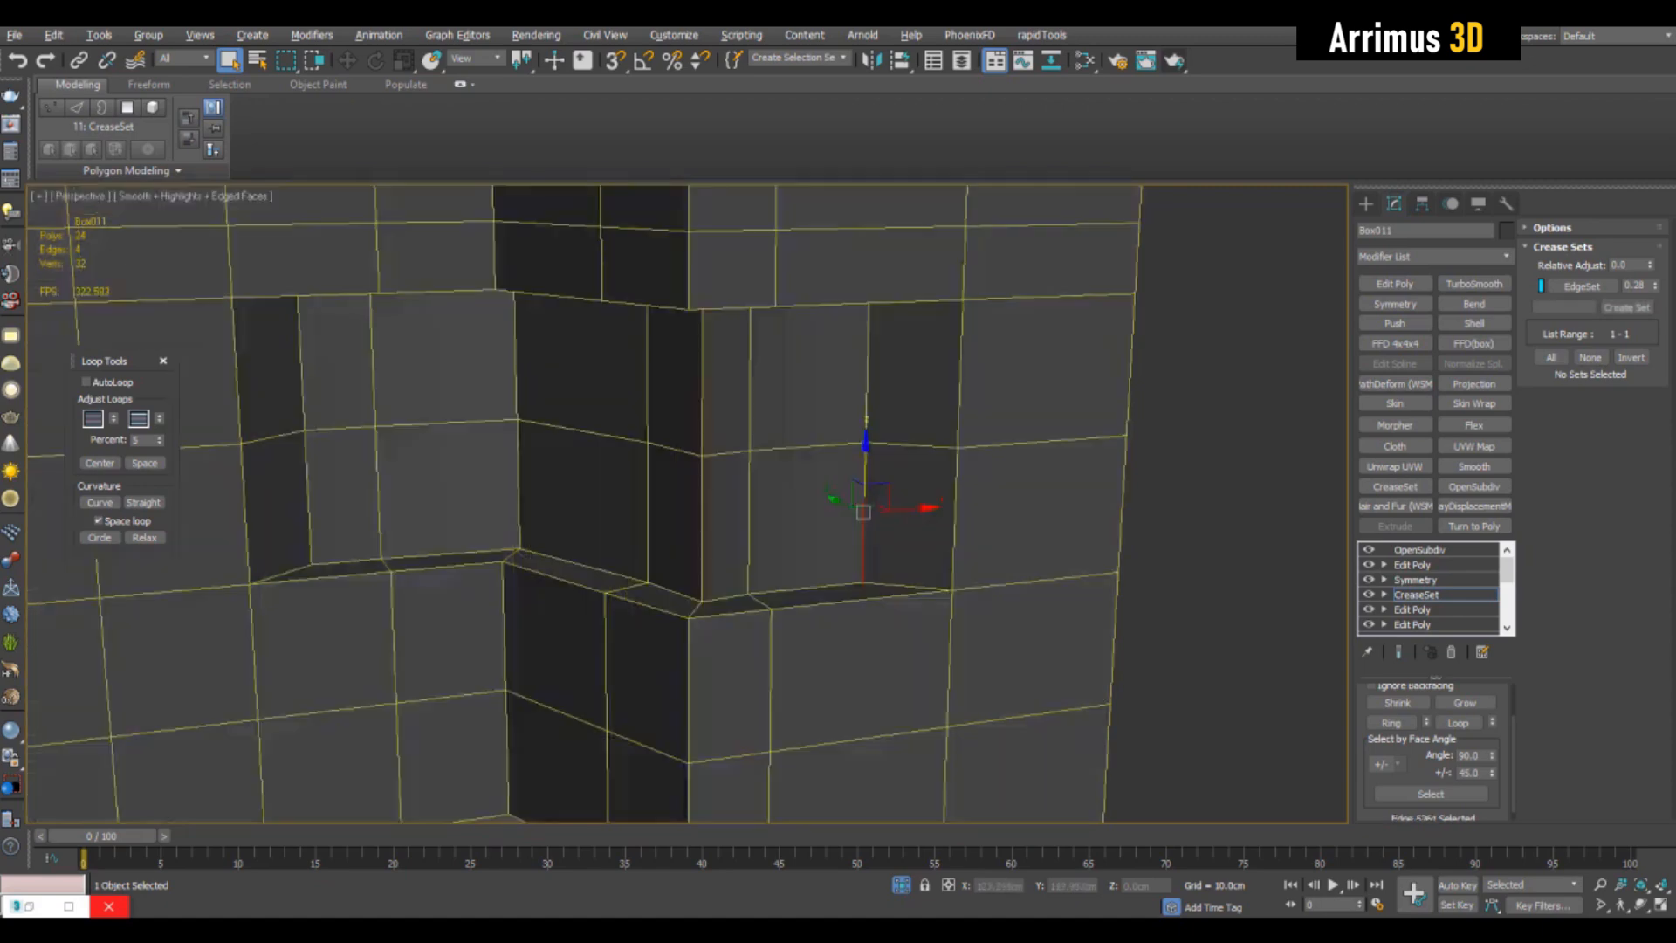
middle_click_drag(866, 524, 894, 533)
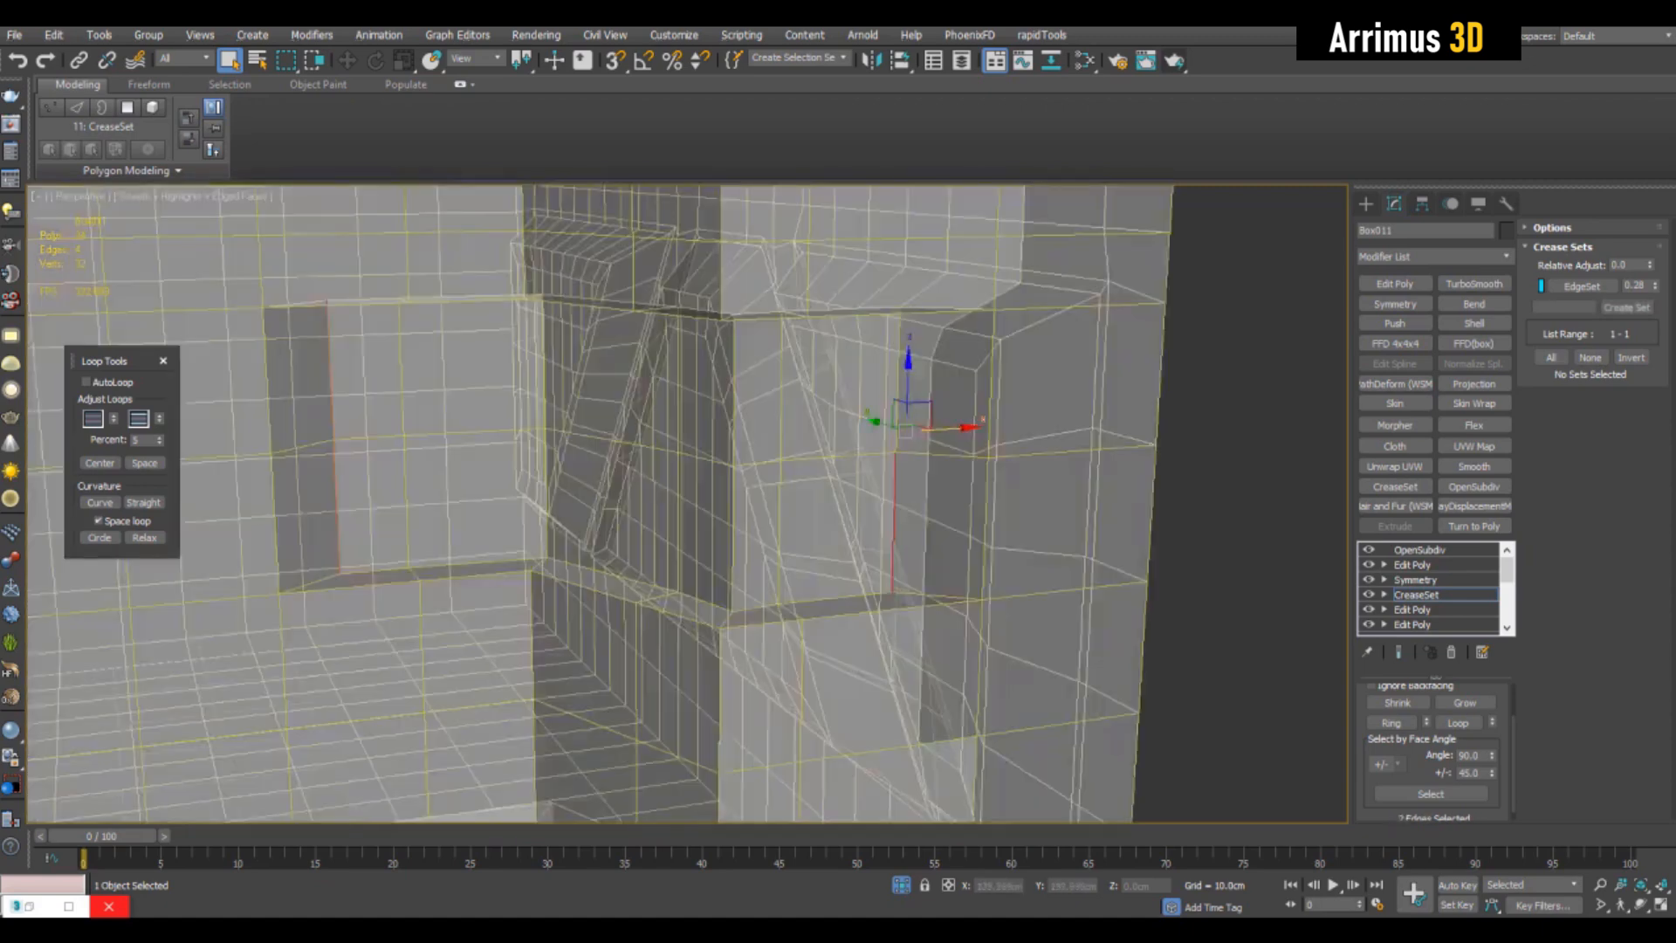
key("ctrl+d")
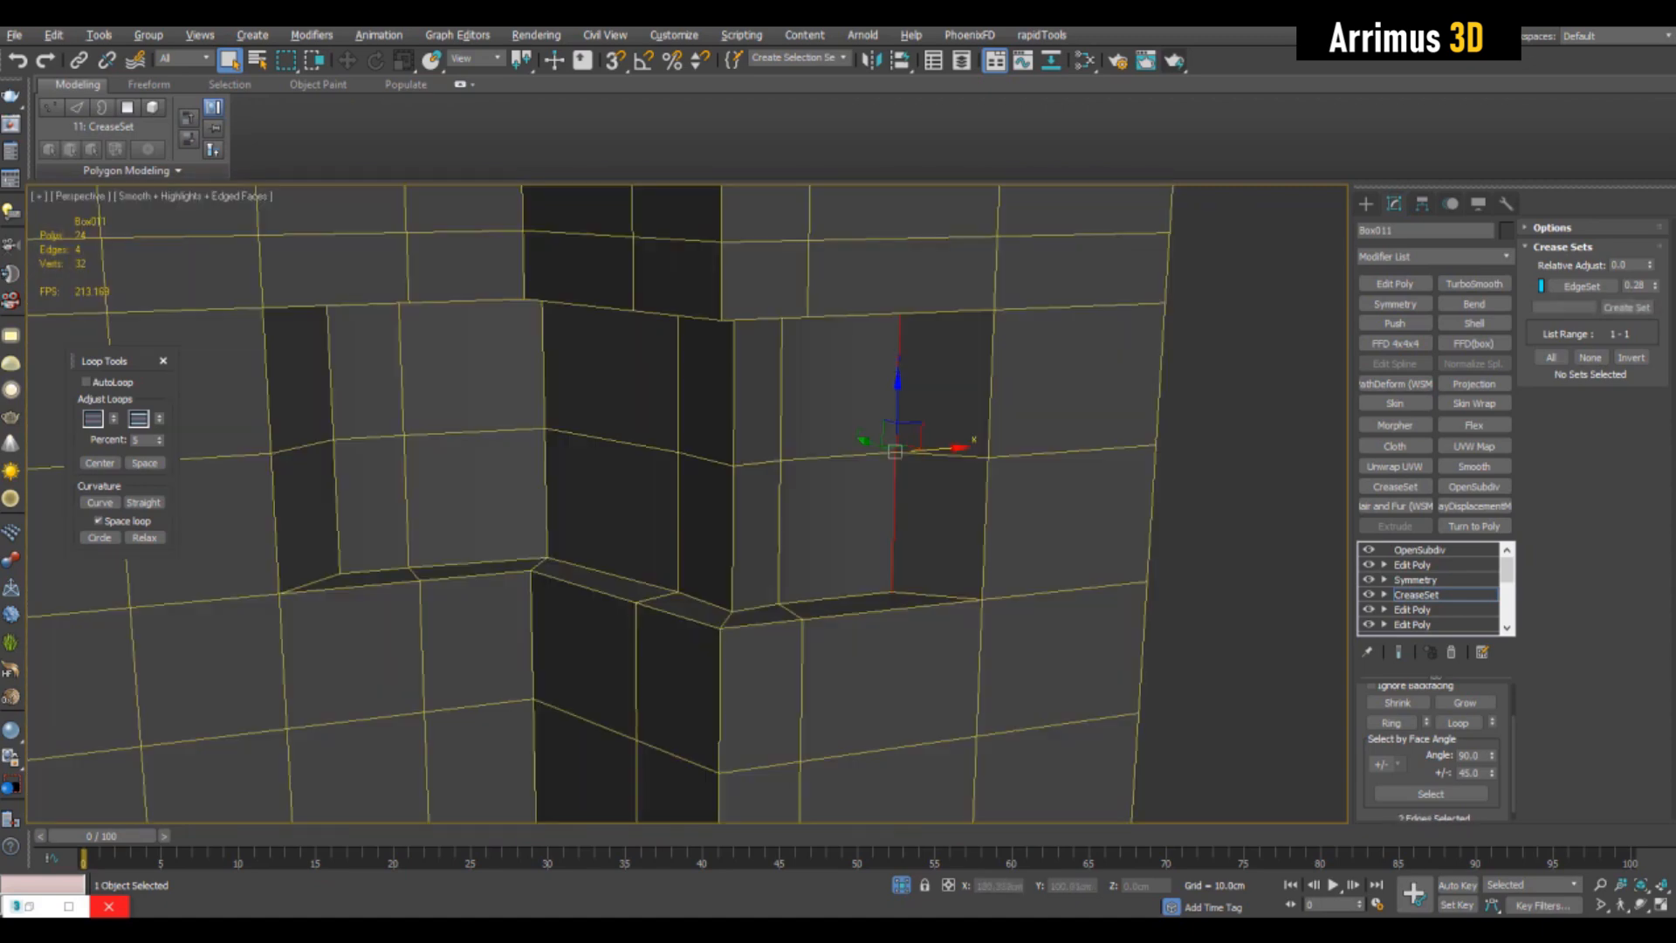
key("z")
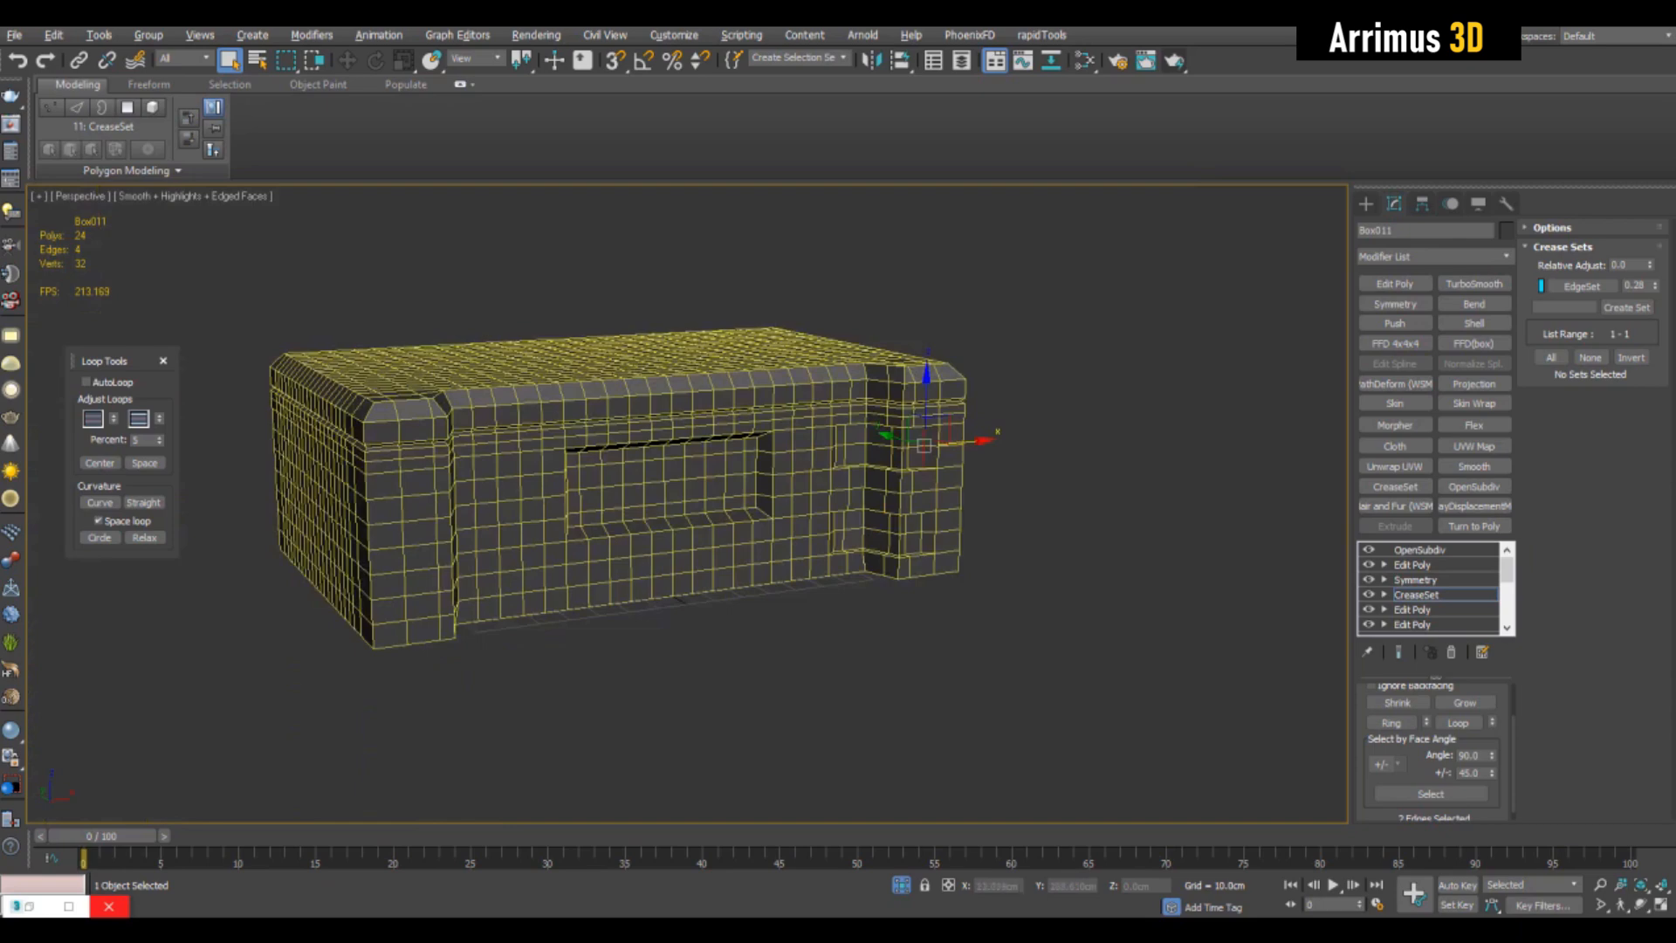
scroll(768, 454, "up", 5)
right_click(1582, 286)
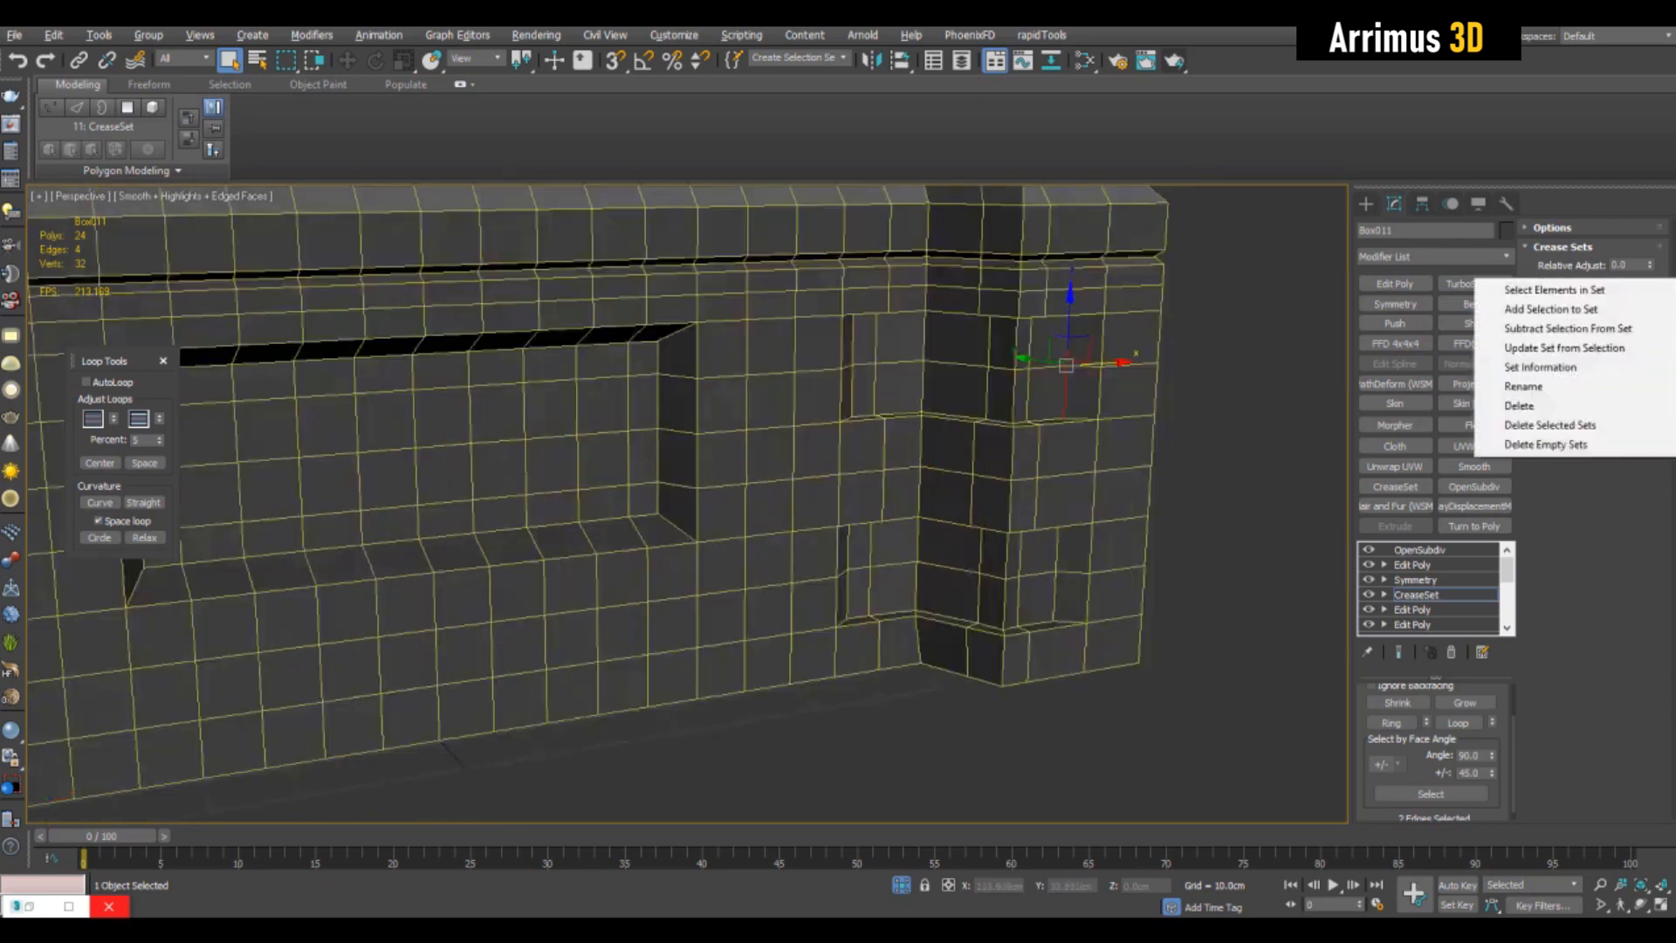
left_click(1566, 328)
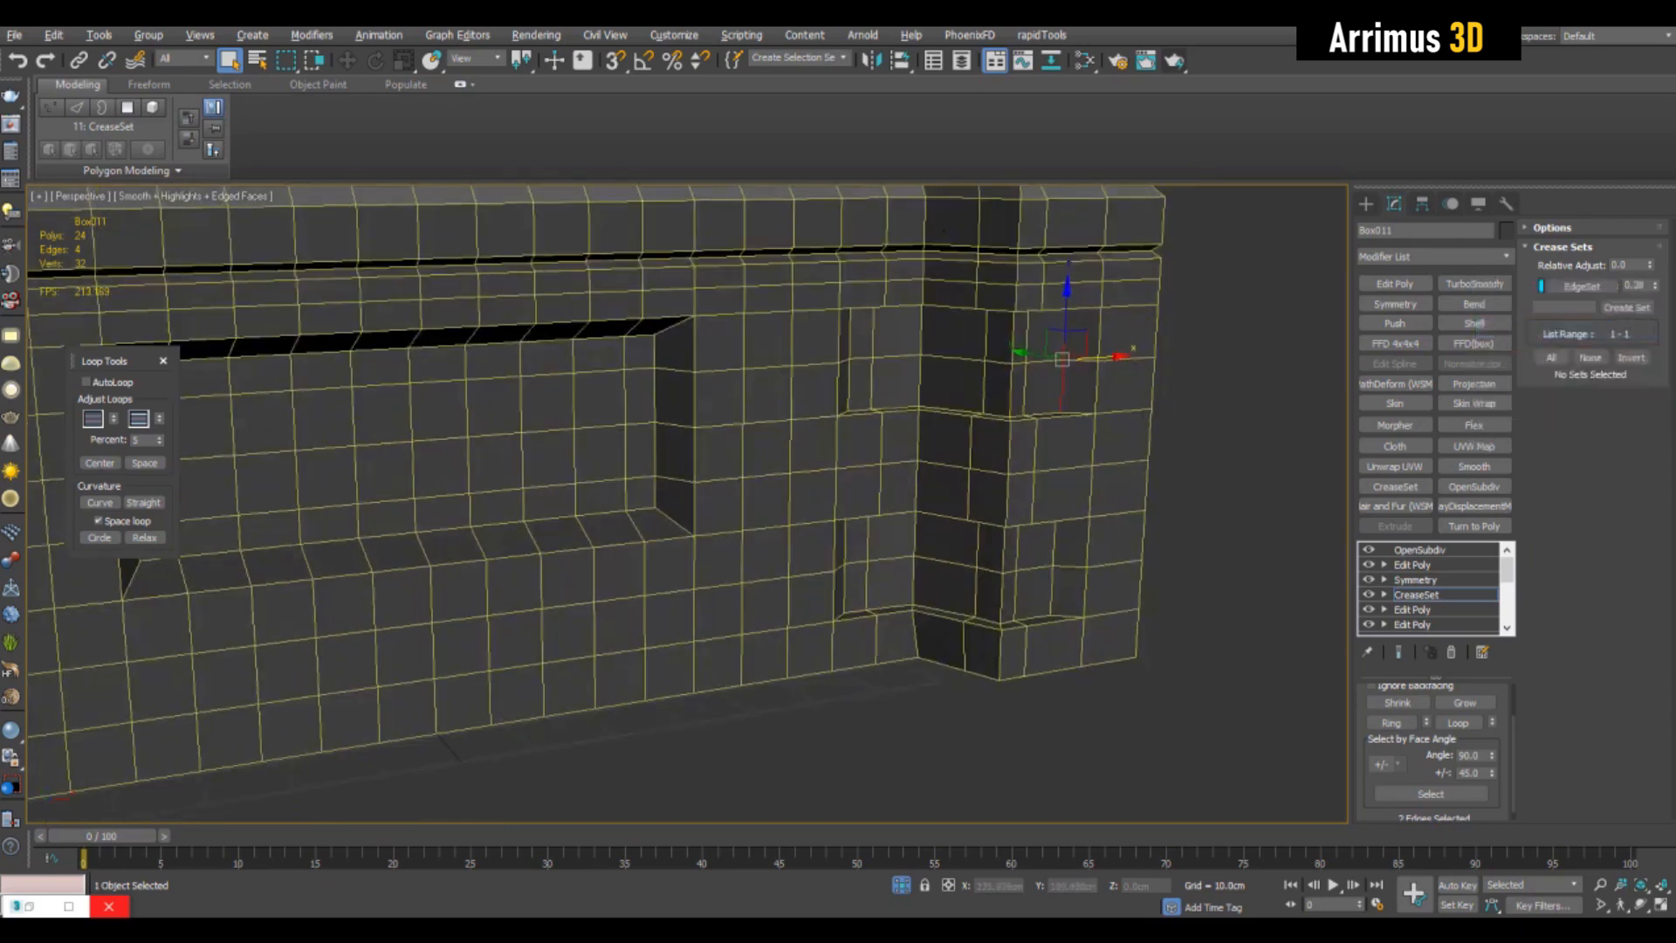
- Examine the smoothed corner recesses without the wireframe overlay
left_click(1416, 594)
left_click(838, 772)
key("F4")
middle_click_drag(838, 768, 734, 668, "alt")
middle_click_drag(1048, 410, 1034, 463, "alt")
scroll(1061, 437, "down", 5)
scroll(1060, 436, "up", 3)
scroll(1022, 424, "up", 4)
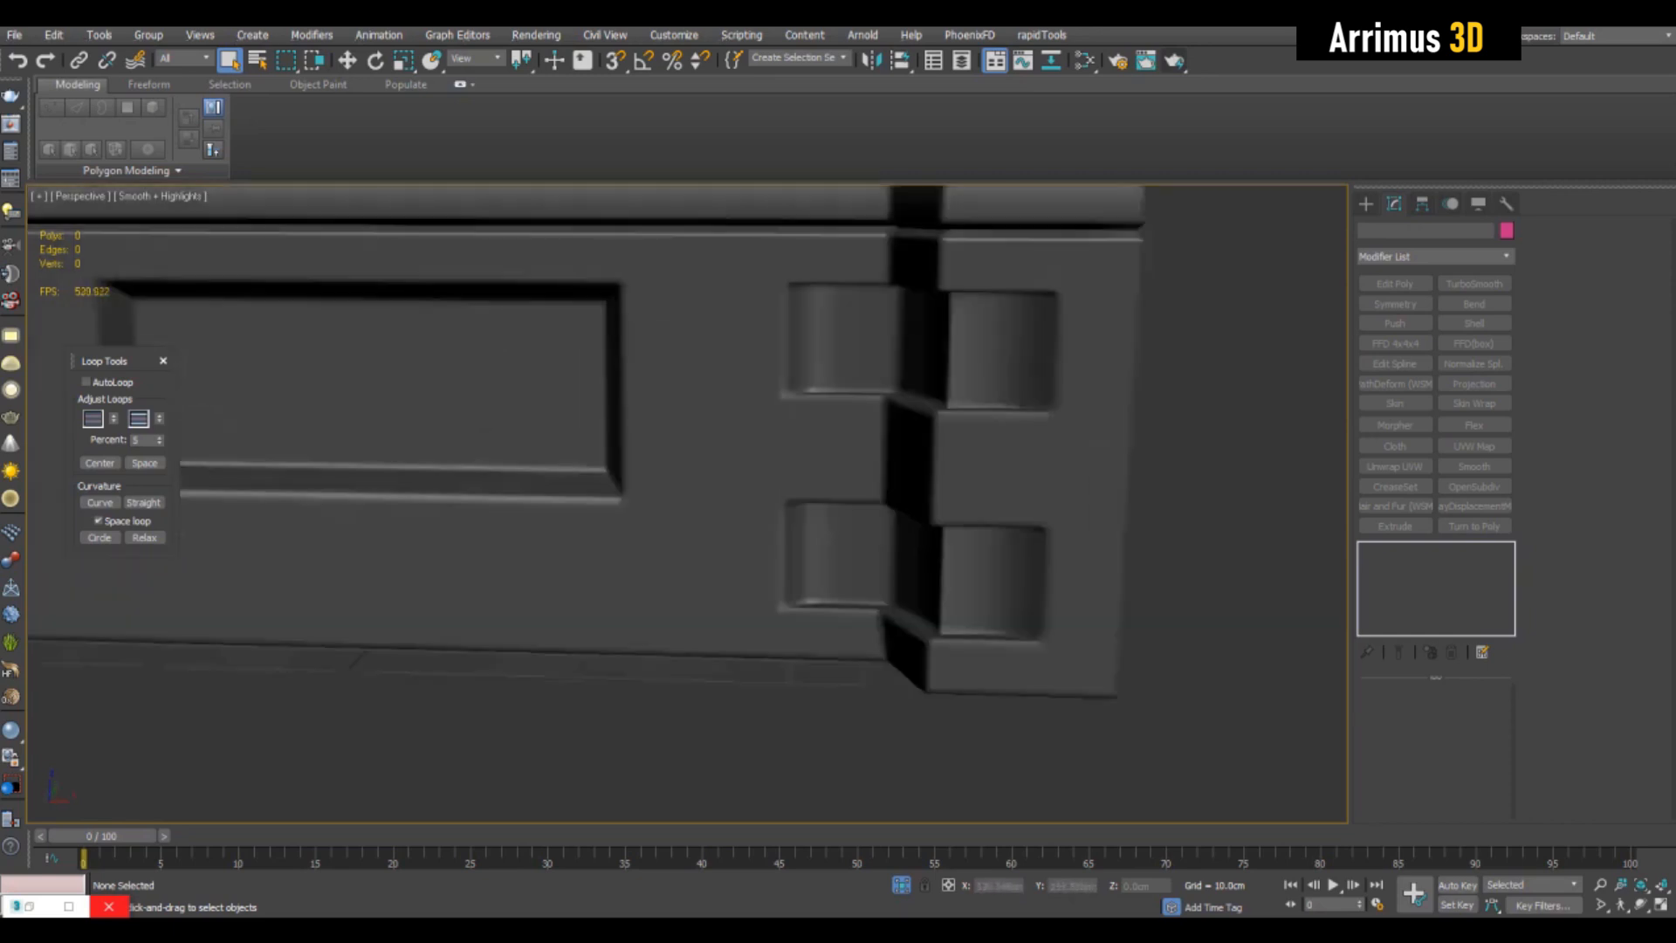
- Scale the floor polygons of both corner recesses down vertically so their upper and lower walls slope
left_click(1016, 437)
key("F4")
left_click(1413, 609)
scroll(939, 366, "up", 3)
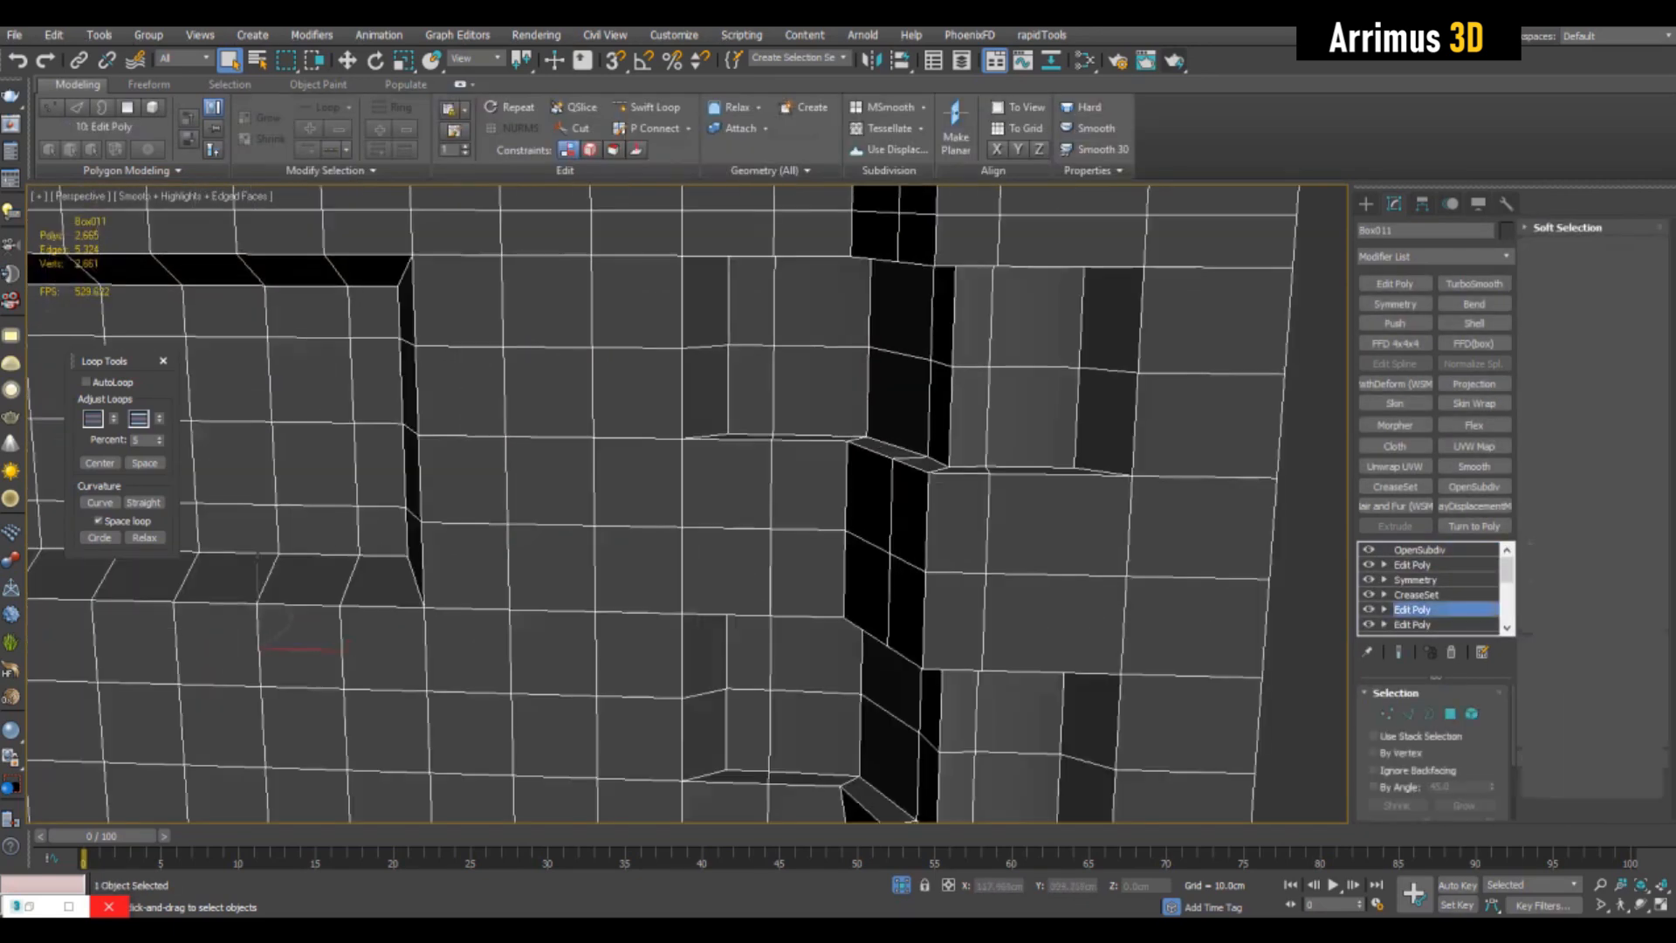
key("4")
middle_click_drag(952, 375, 991, 341, "alt")
scroll(1015, 387, "down", 5)
key("r")
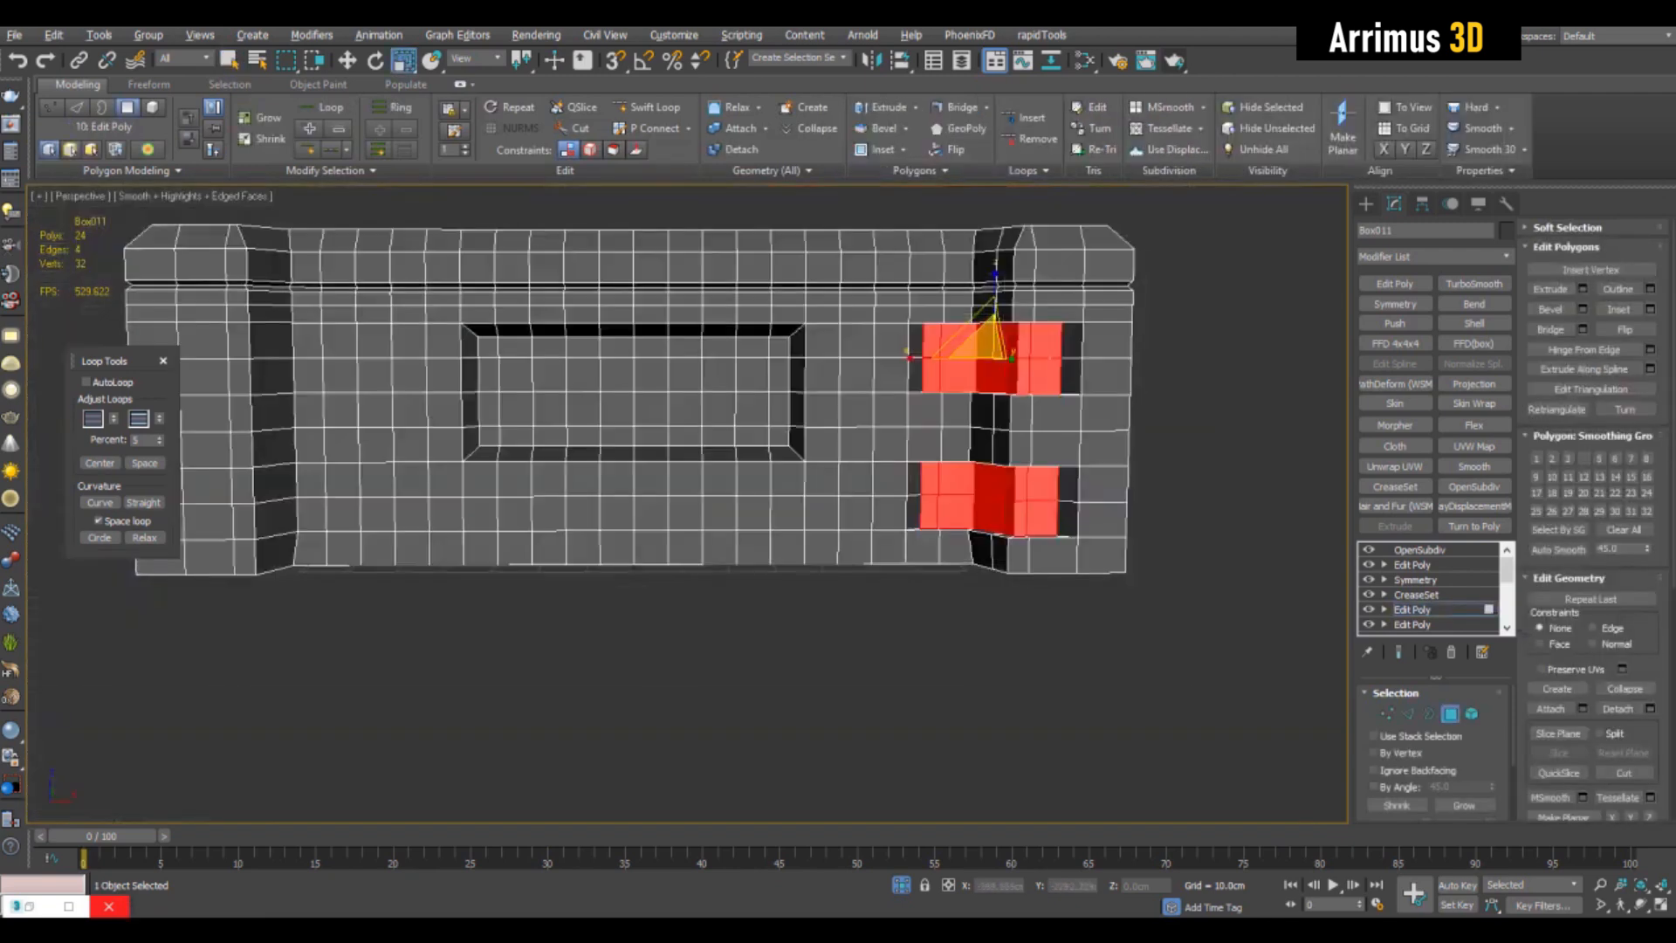
scroll(1038, 477, "up", 3)
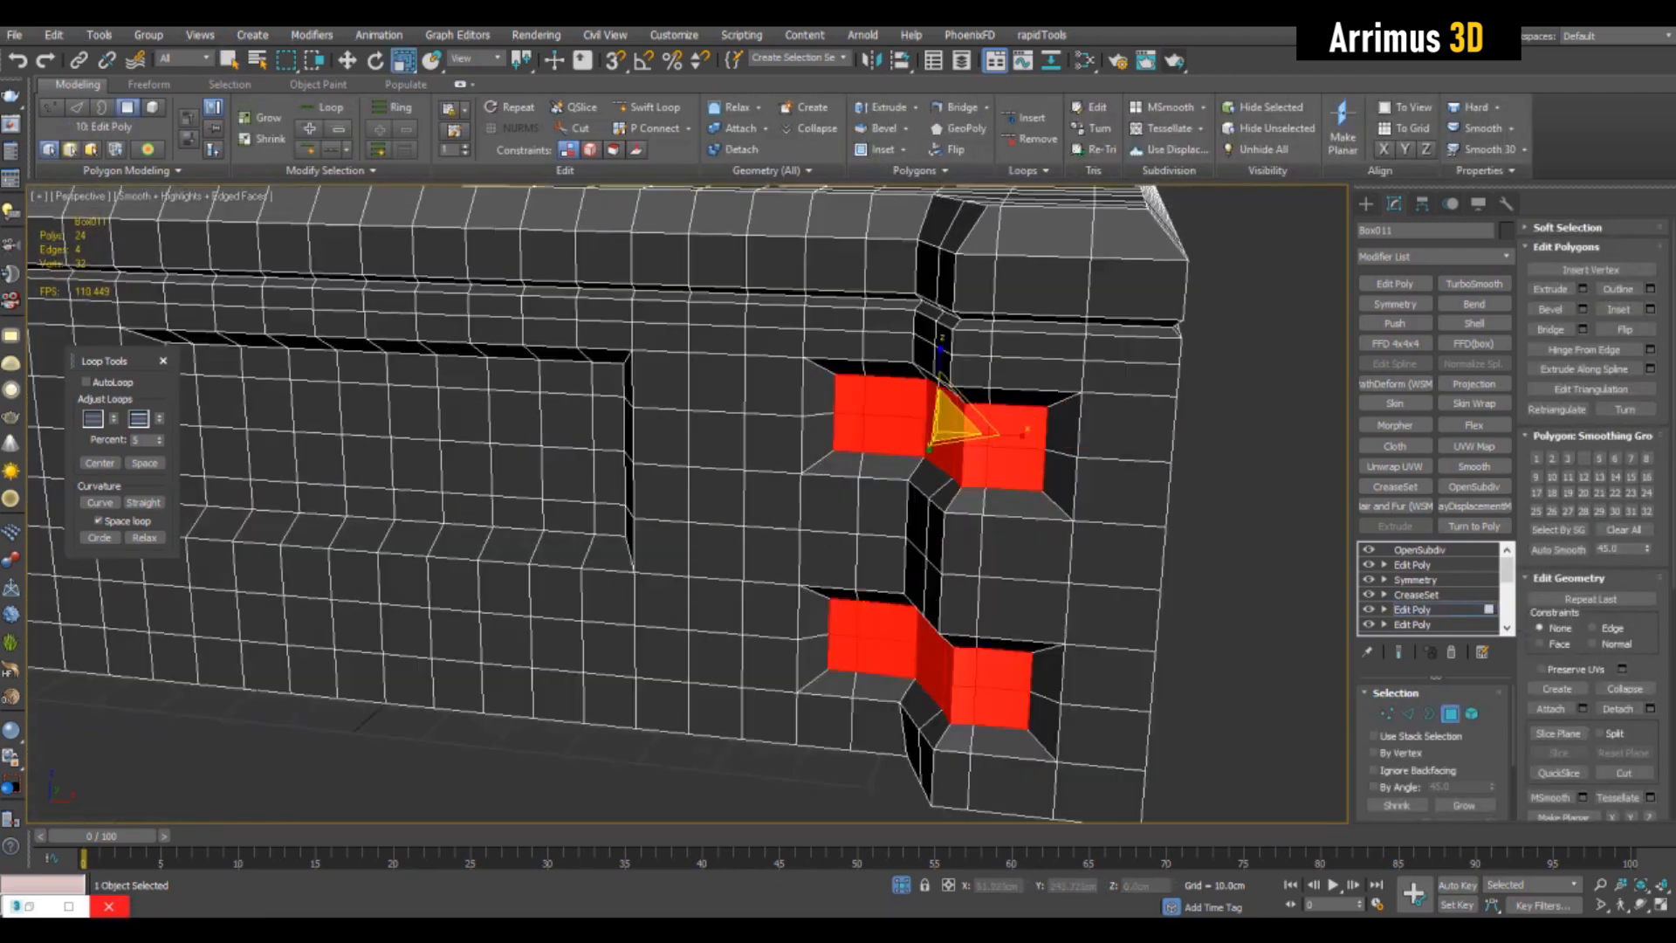
mouse_move(1038, 477)
middle_mouse_down()
mouse_move(1013, 500)
mouse_move(1039, 508)
middle_mouse_up()
key("4")
key("q")
- Inspect the smoothed box front and its sloped corner recesses without edged faces
left_click(1222, 353)
key("F4")
middle_click_drag(1209, 354, 1204, 436, "alt")
scroll(1253, 376, "down", 3)
scroll(1240, 423, "down", 3)
scroll(859, 419, "up", 3)
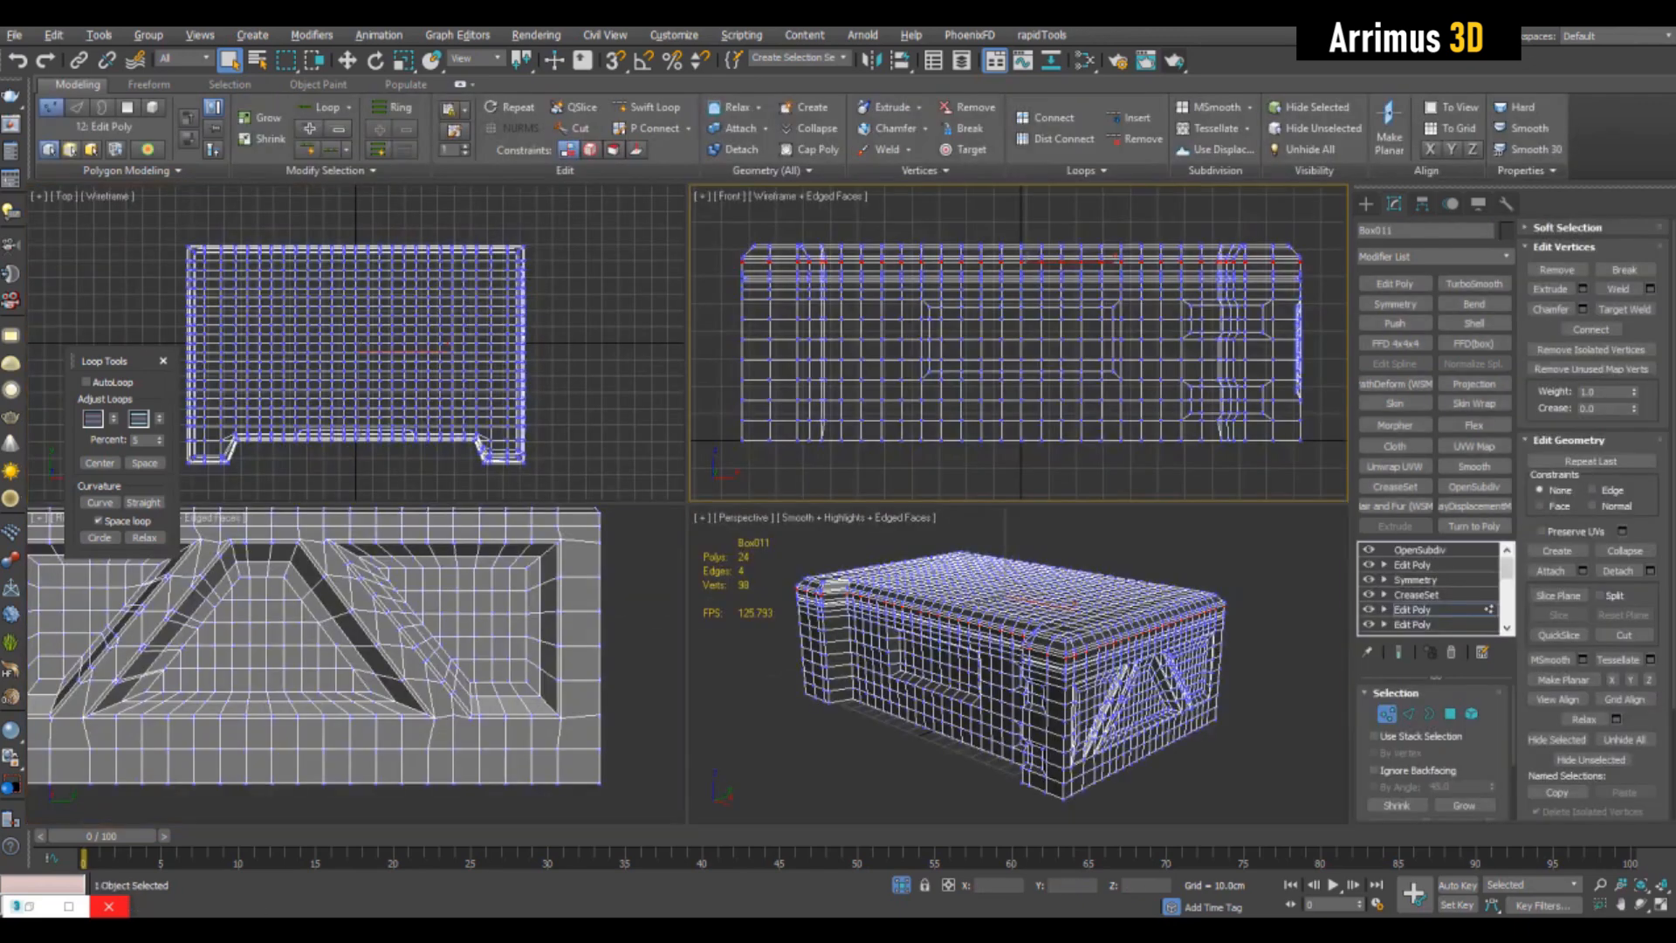
key("alt+w")
middle_click_drag(873, 507, 827, 517, "alt")
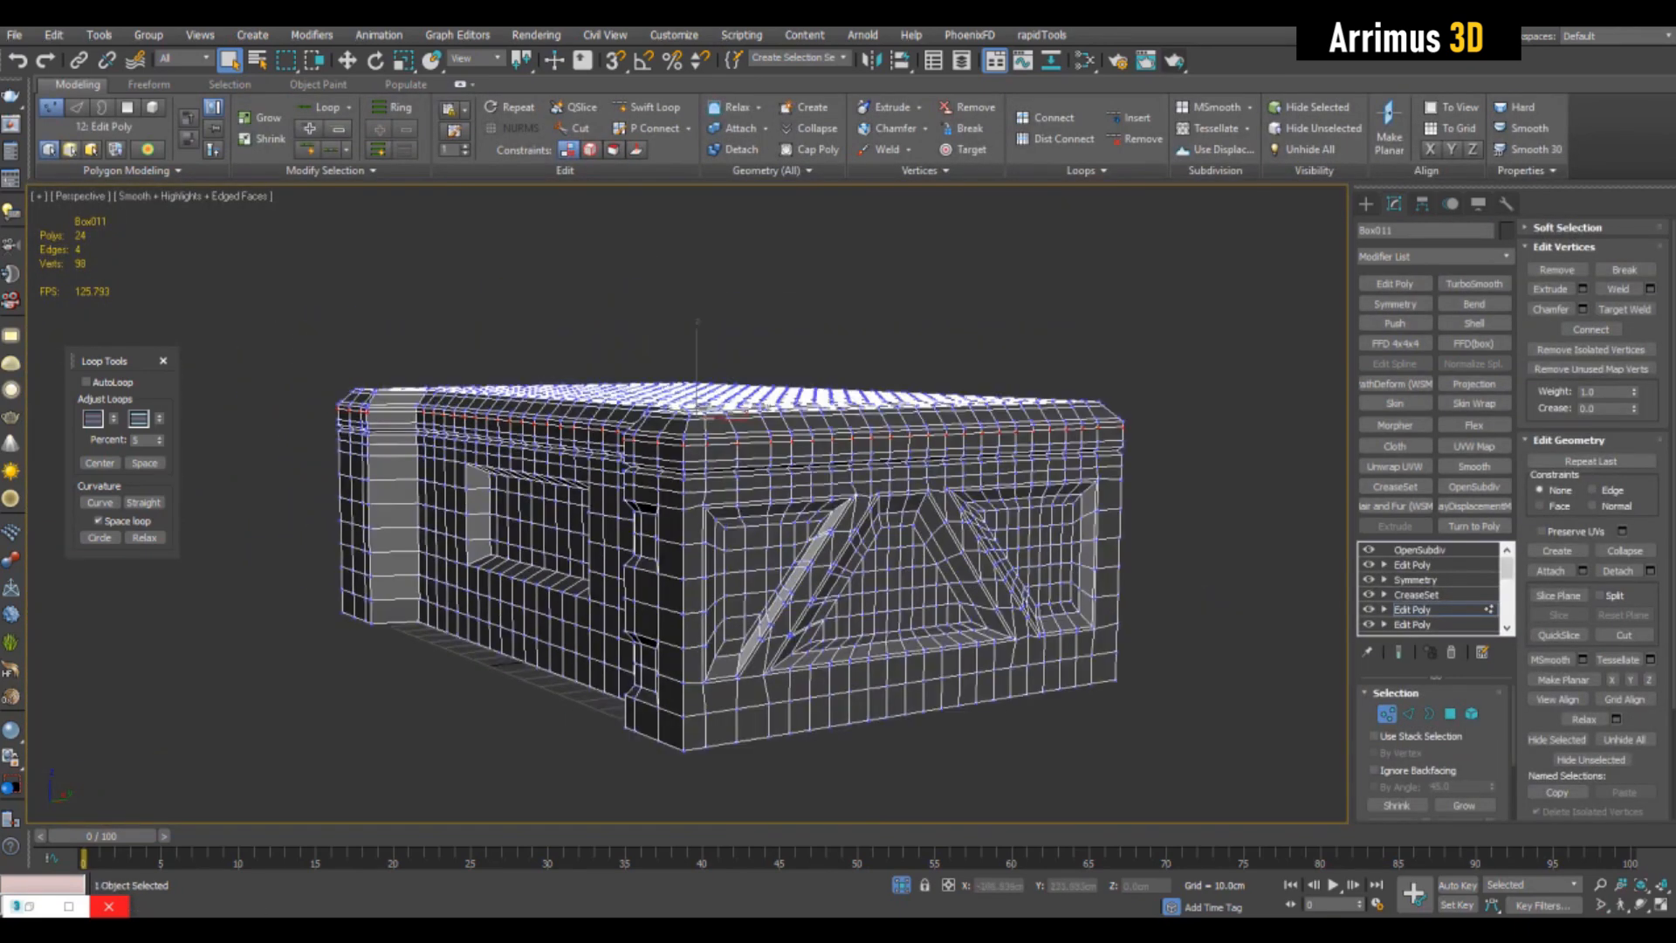
key("alt+w")
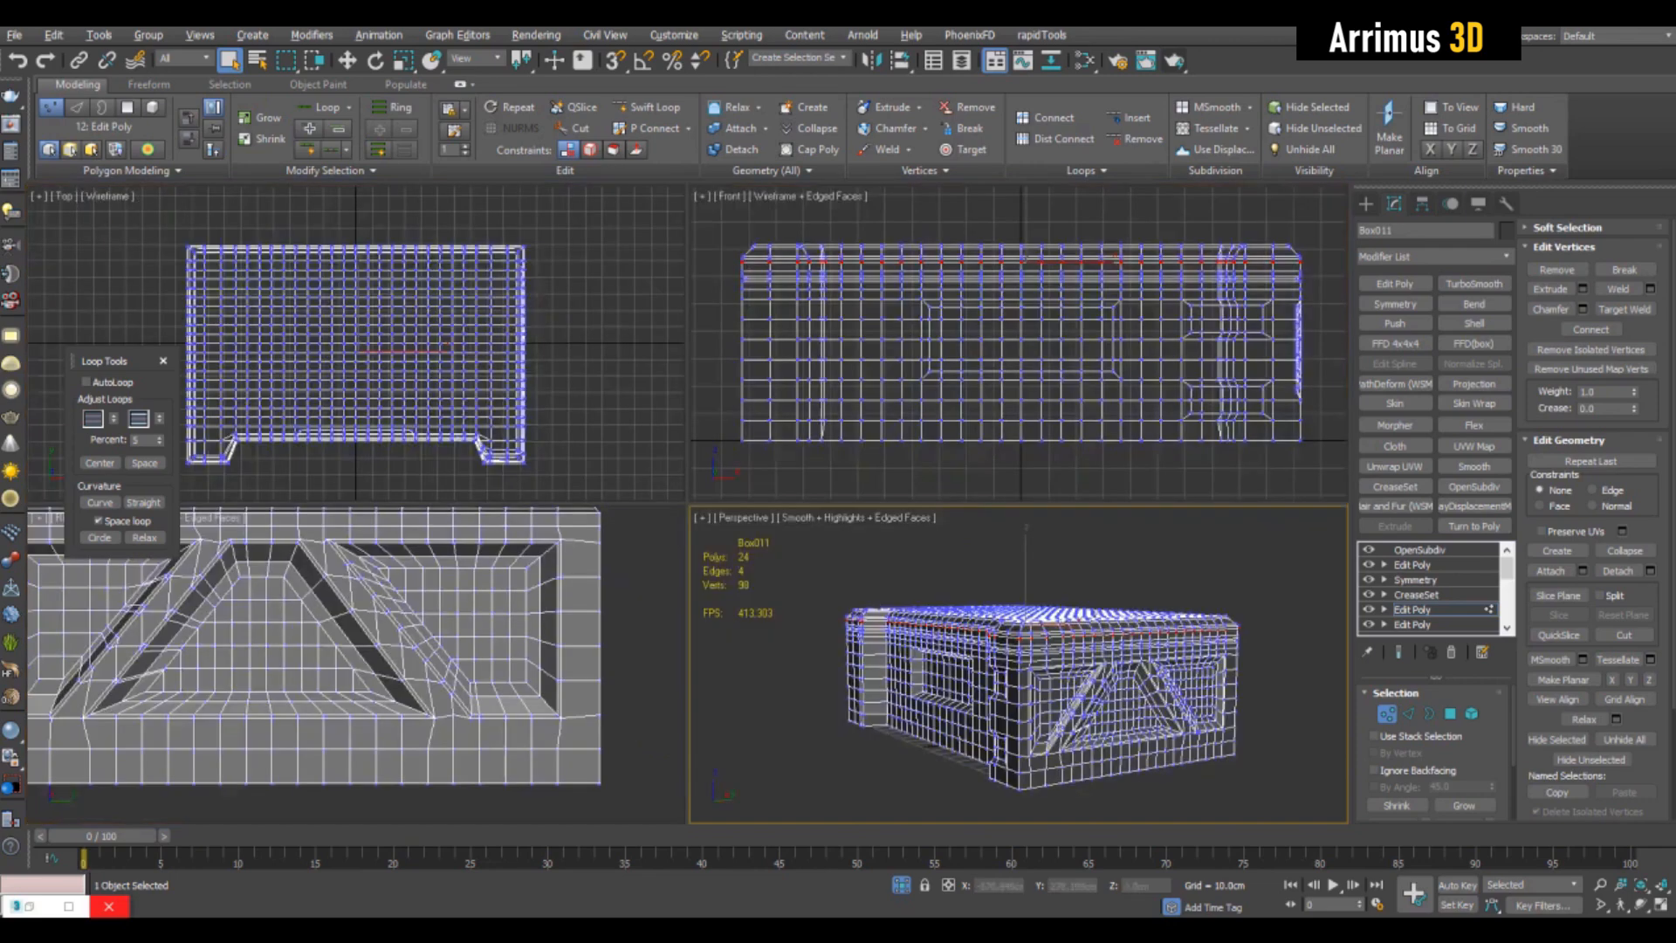
key("alt+w")
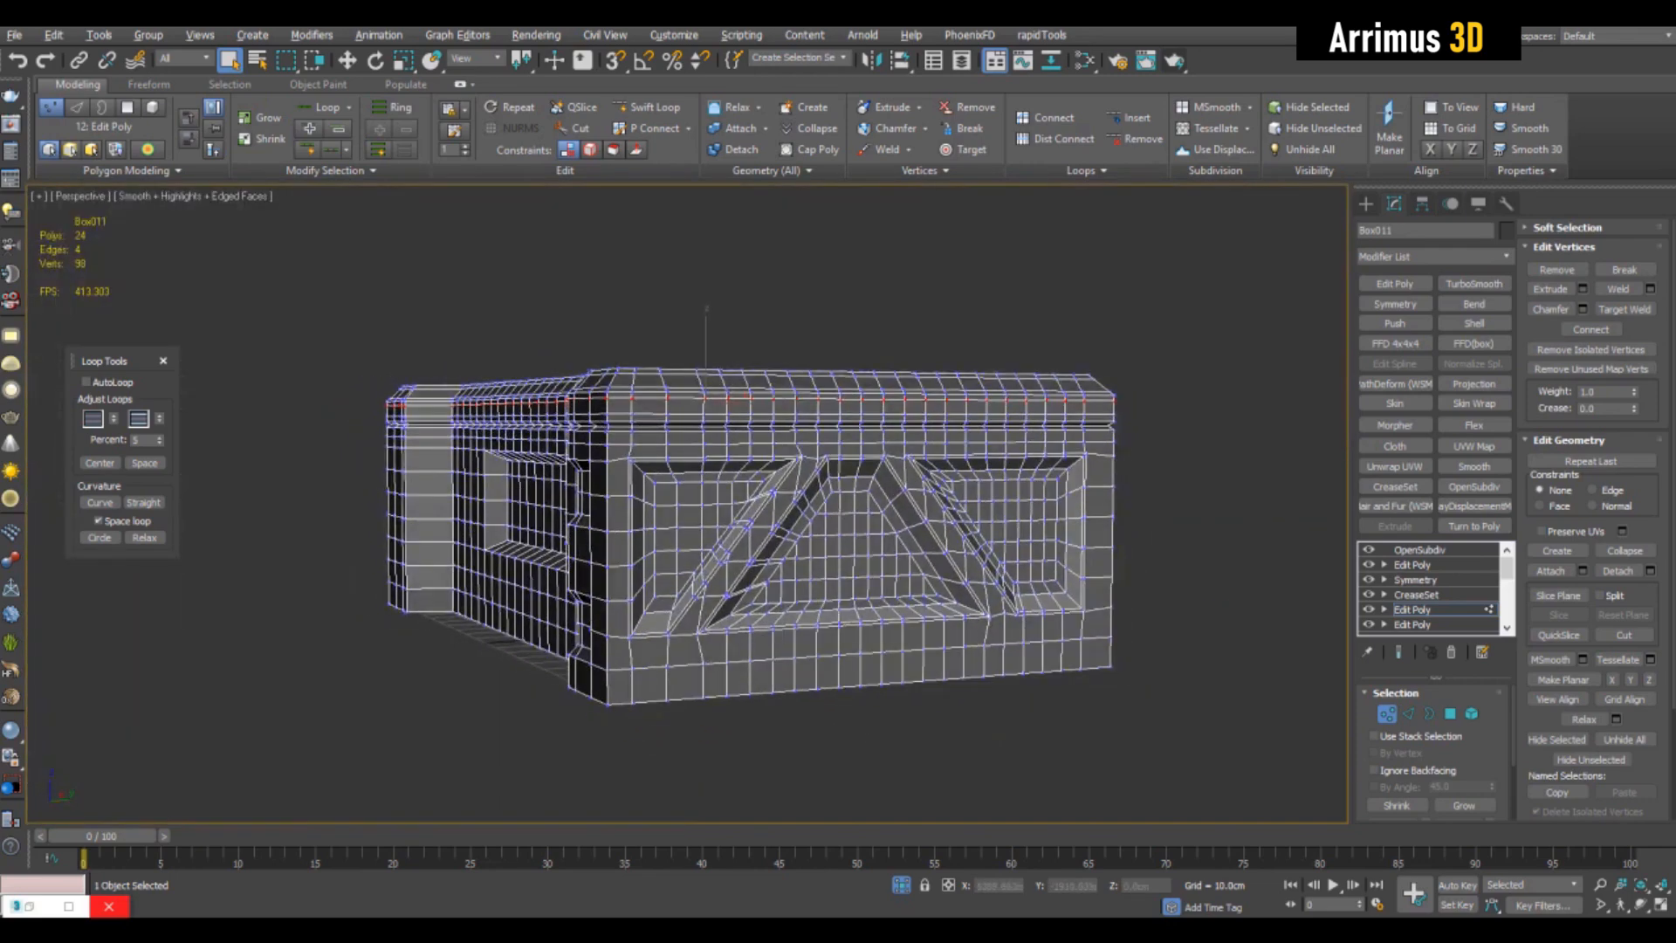
key("alt+x")
middle_click_drag(750, 524, 777, 536)
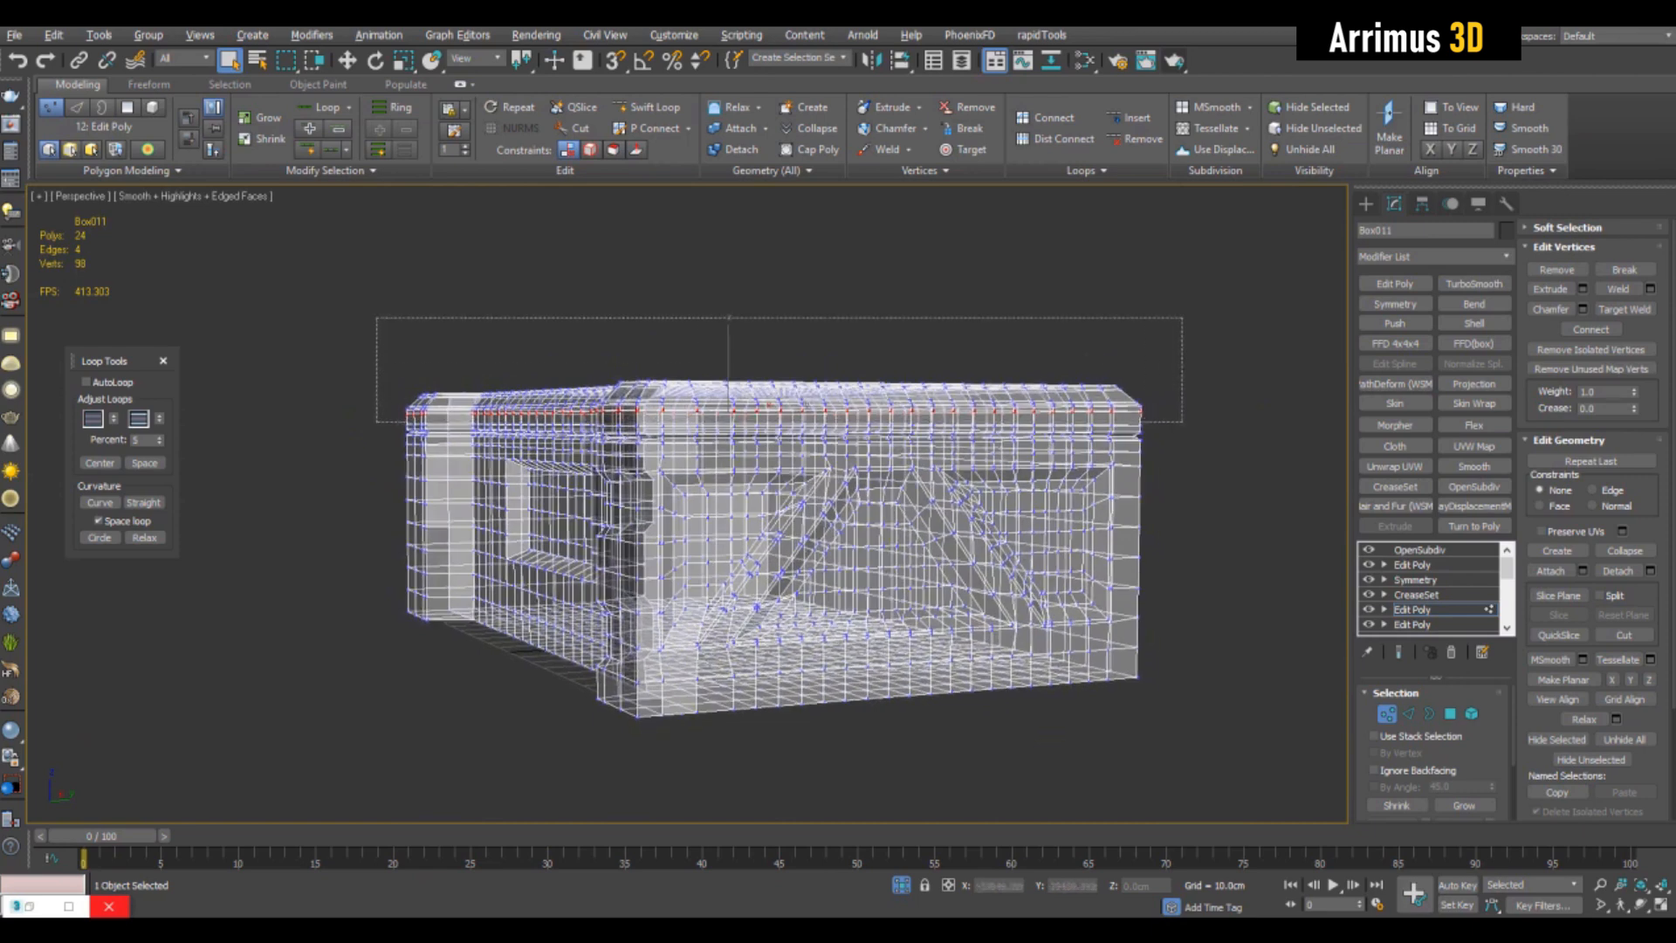
key("ctrl+d")
- Select all the box's top vertices in the front view and move them up to make the upper band taller
key("alt+w")
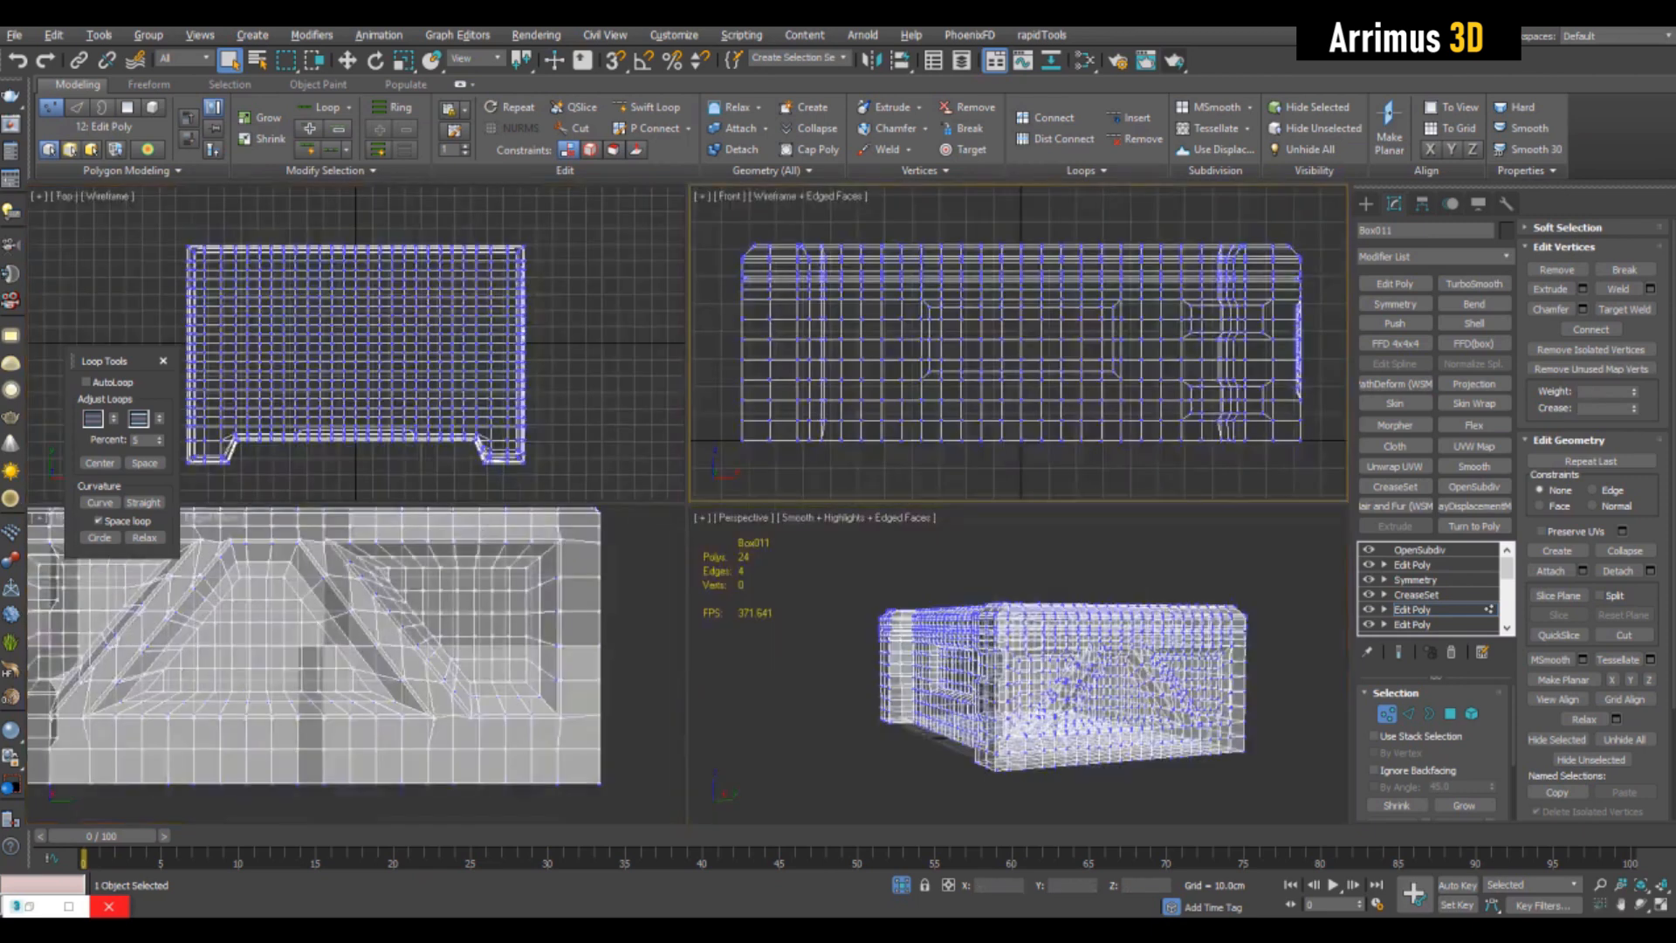
key("alt+w")
scroll(1150, 360, "down", 2)
key("F3")
middle_click_drag(1150, 361, 1069, 362)
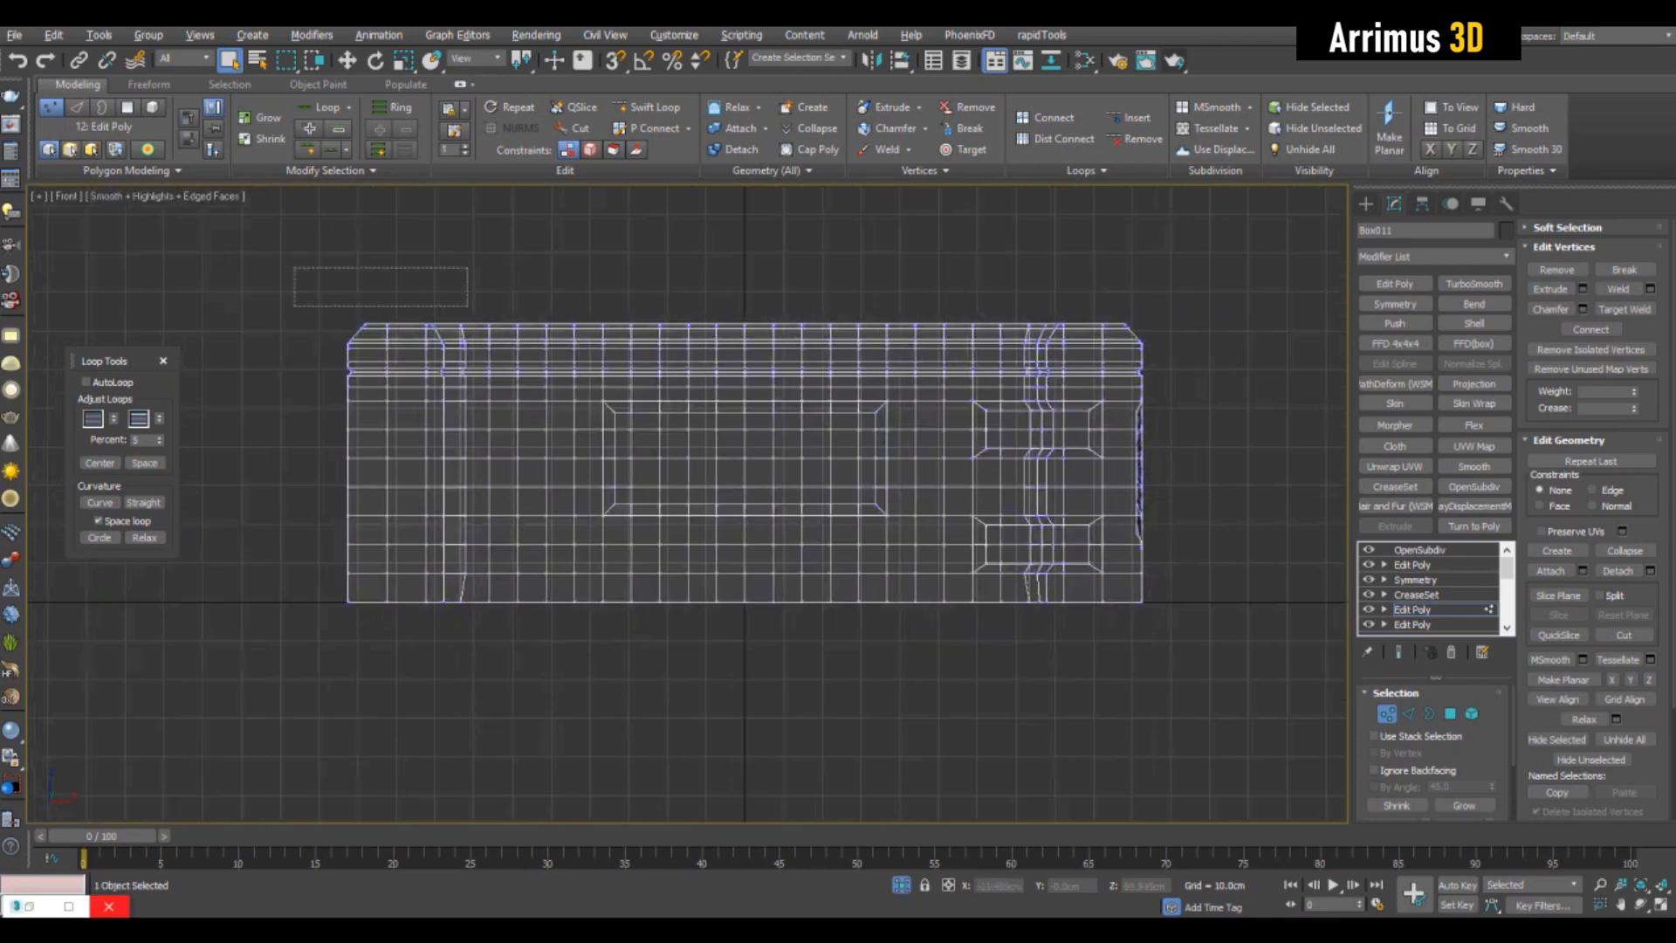
left_click_drag(295, 267, 294, 267)
key("w")
key("alt+w")
middle_click(1039, 637)
key("alt+w")
left_click_drag(743, 356, 742, 330)
key("q")
key("ctrl+d")
- Select nine alternating polygons along the box's upper band above the strut recesses, checking the selection in see-through display
scroll(1021, 369, "up", 3)
middle_click_drag(1021, 369, 986, 324, "alt")
key("4")
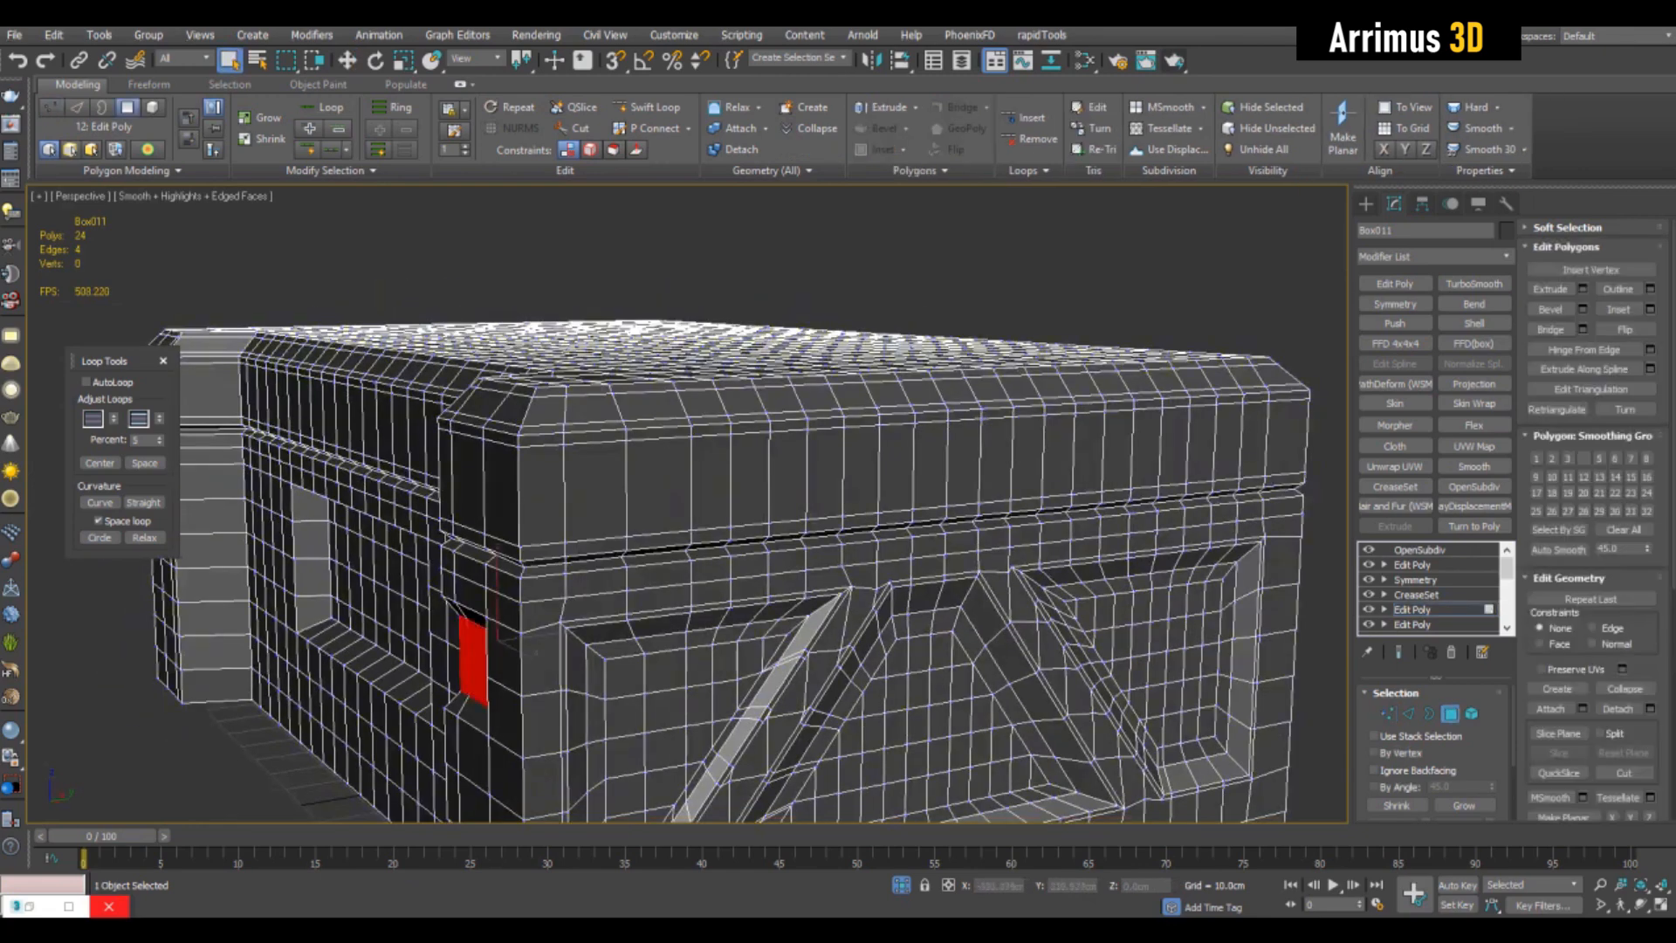
left_click(712, 482)
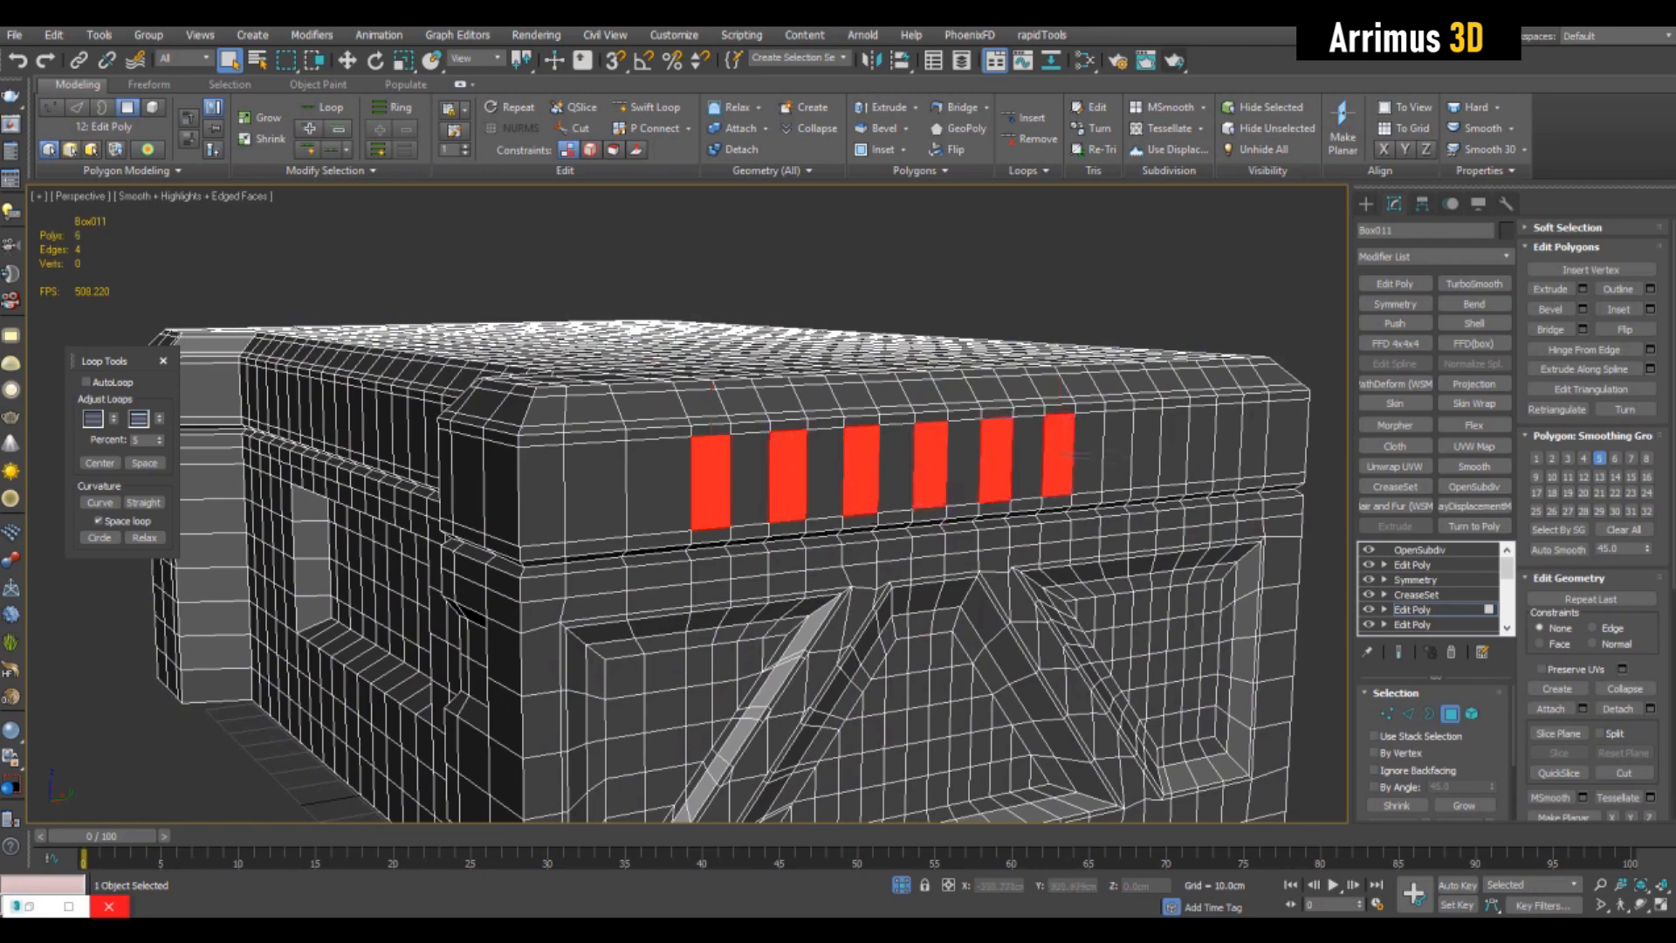
key("alt+x")
middle_click_drag(1228, 441, 996, 459, "alt")
key("alt+x")
key("alt+x")
key("alt+x")
key("alt+x")
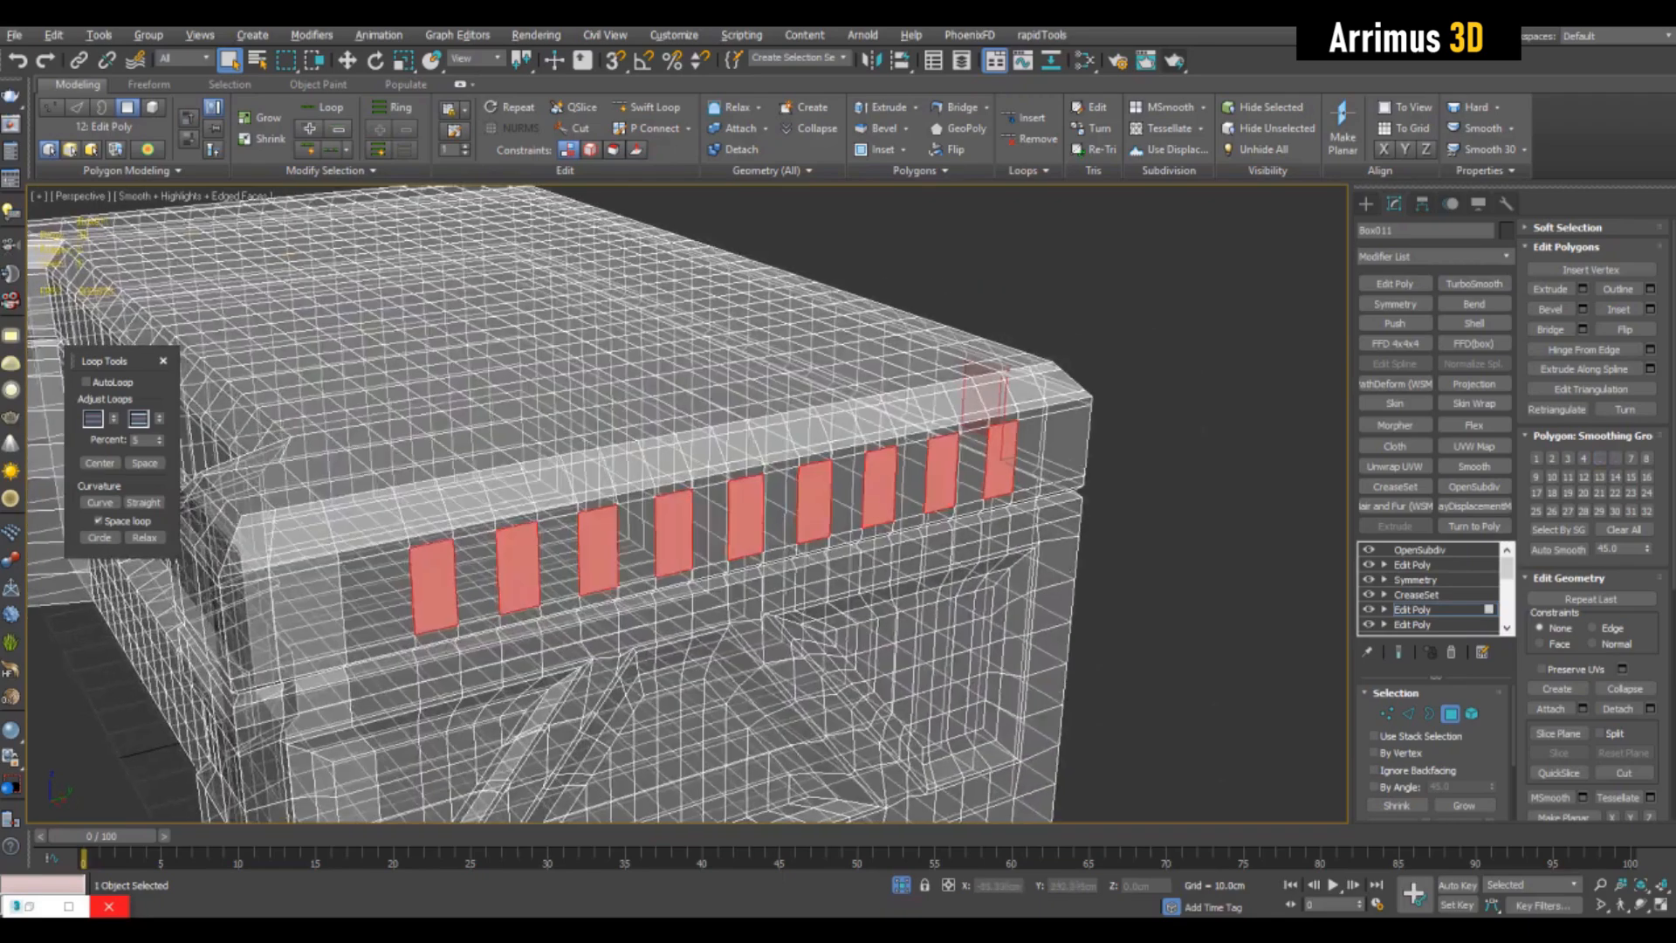
scroll(996, 459, "up", 6)
scroll(996, 459, "down", 6)
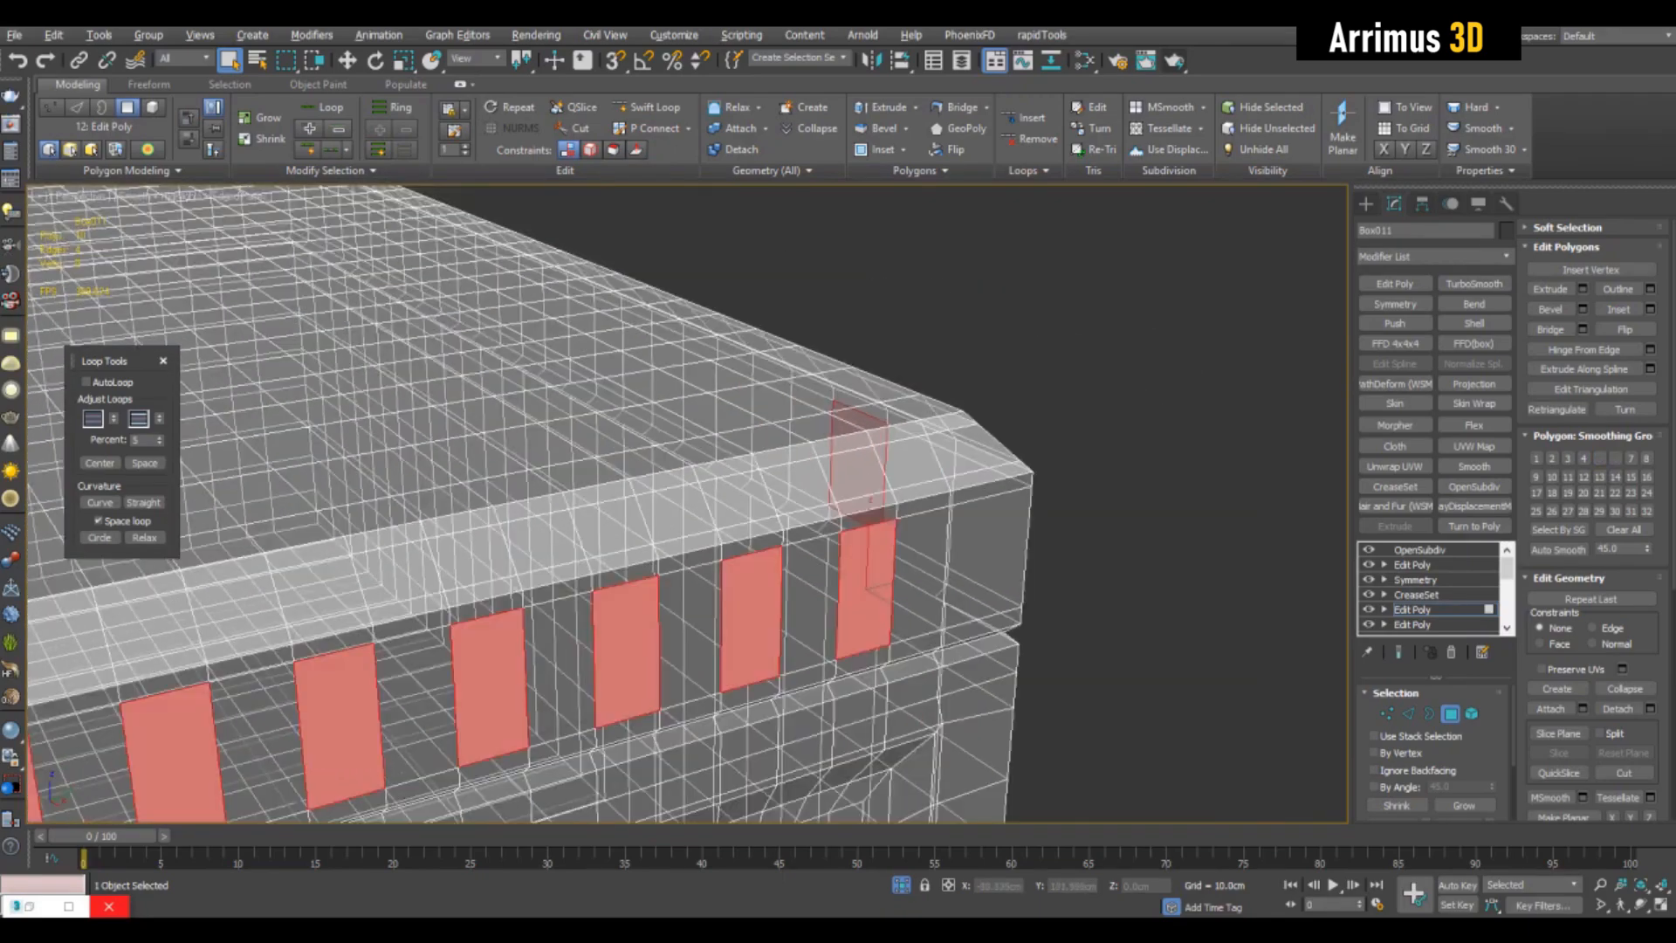
- Try to bevel the nine selected upper-band polygons, and undo the bevel
middle_click_drag(699, 524, 777, 471, "alt")
scroll(751, 480, "down", 3)
scroll(777, 471, "up", 3)
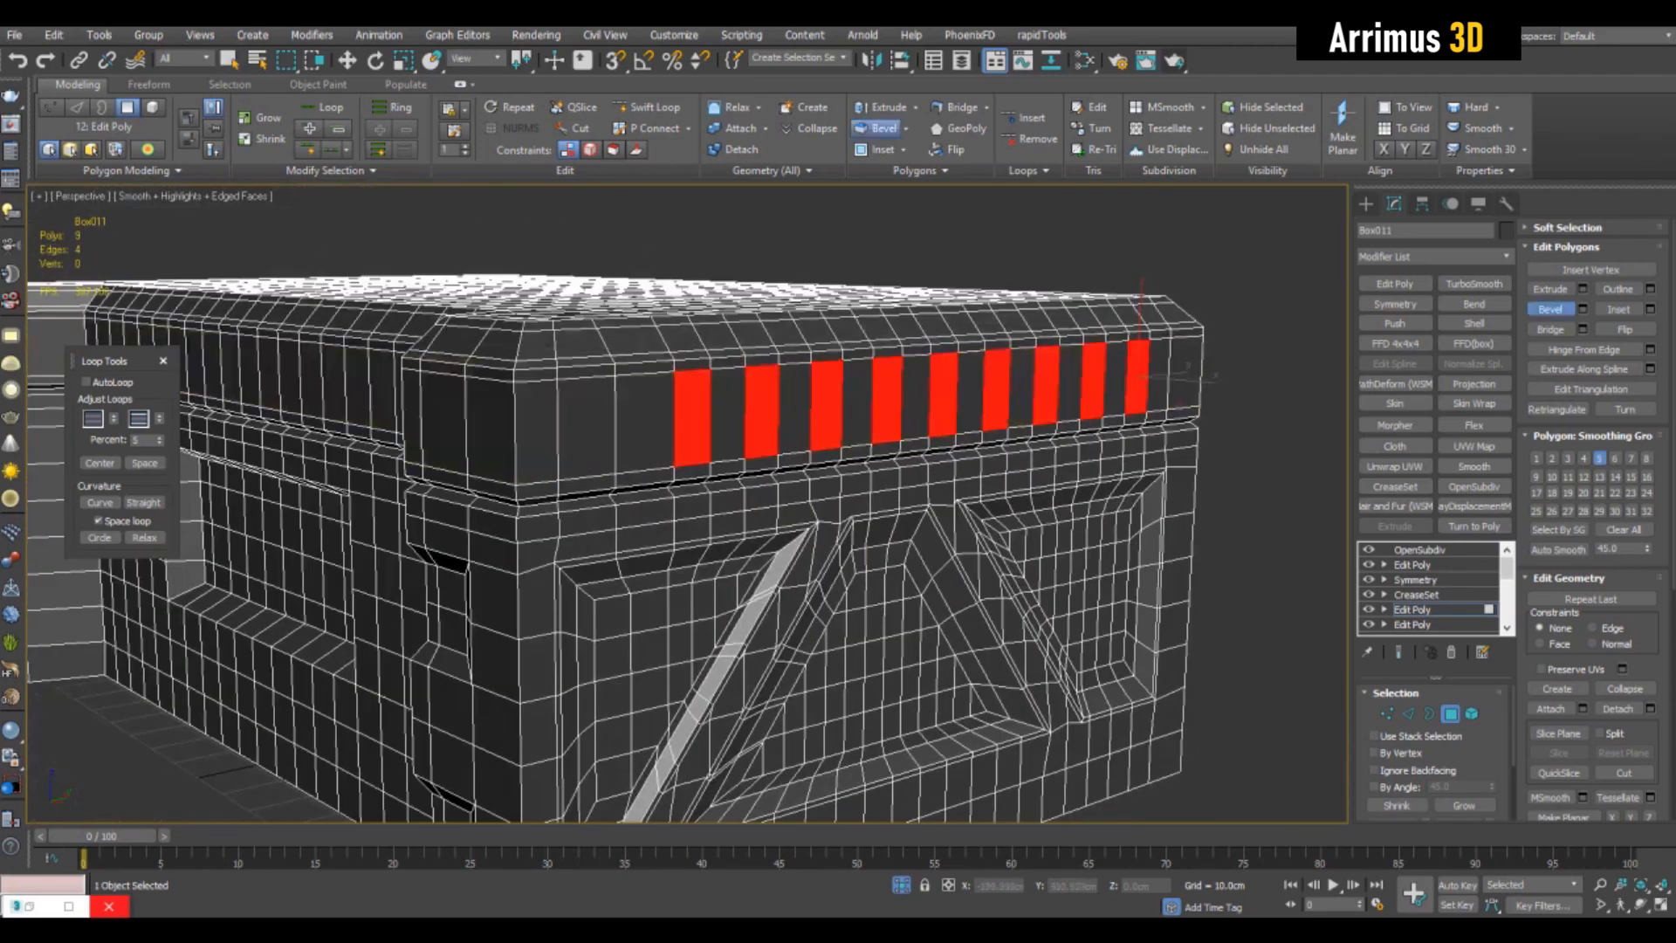
mouse_move(785, 489)
middle_mouse_down("alt")
mouse_move(695, 524)
mouse_move(786, 484)
middle_mouse_up("alt")
key("ctrl+z")
- Try rotating the nine selected polygons, including with another pivot centre option, and undo the rotations
key("e")
left_click_drag(1036, 411, 1045, 489)
middle_click_drag(1045, 489, 1099, 471, "alt")
key("ctrl+z")
middle_click_drag(774, 482, 834, 517, "alt")
middle_click_drag(743, 431, 774, 482, "alt")
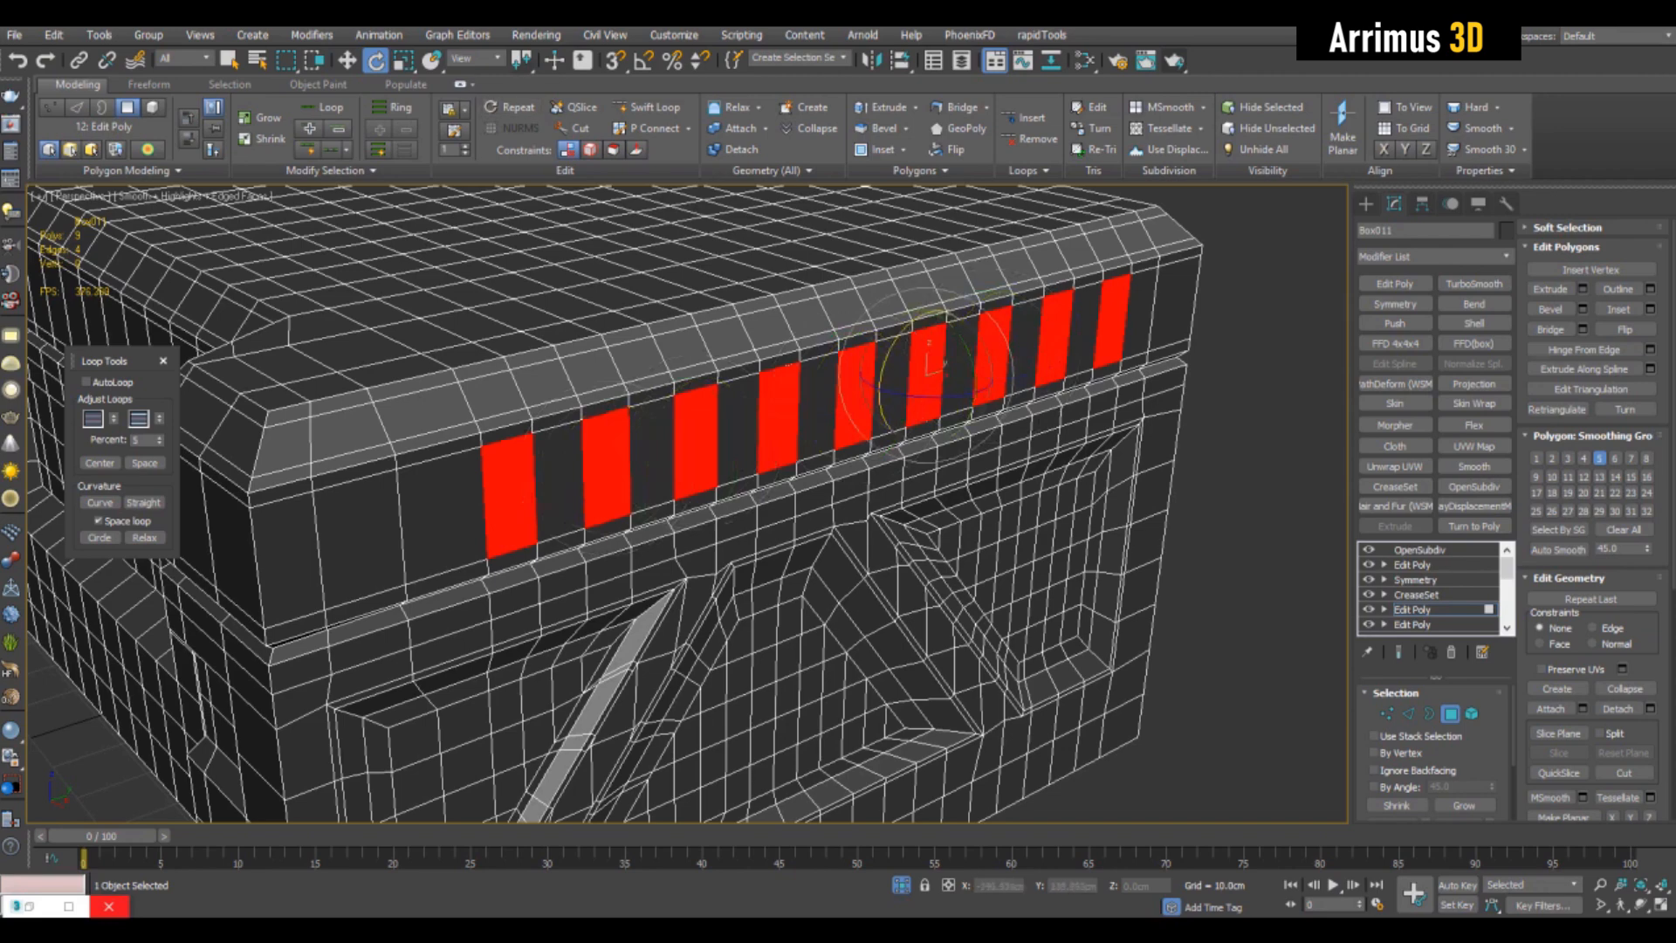
left_click(523, 116)
mouse_move(742, 393)
middle_mouse_down()
mouse_move(757, 358)
mouse_move(765, 382)
middle_mouse_up()
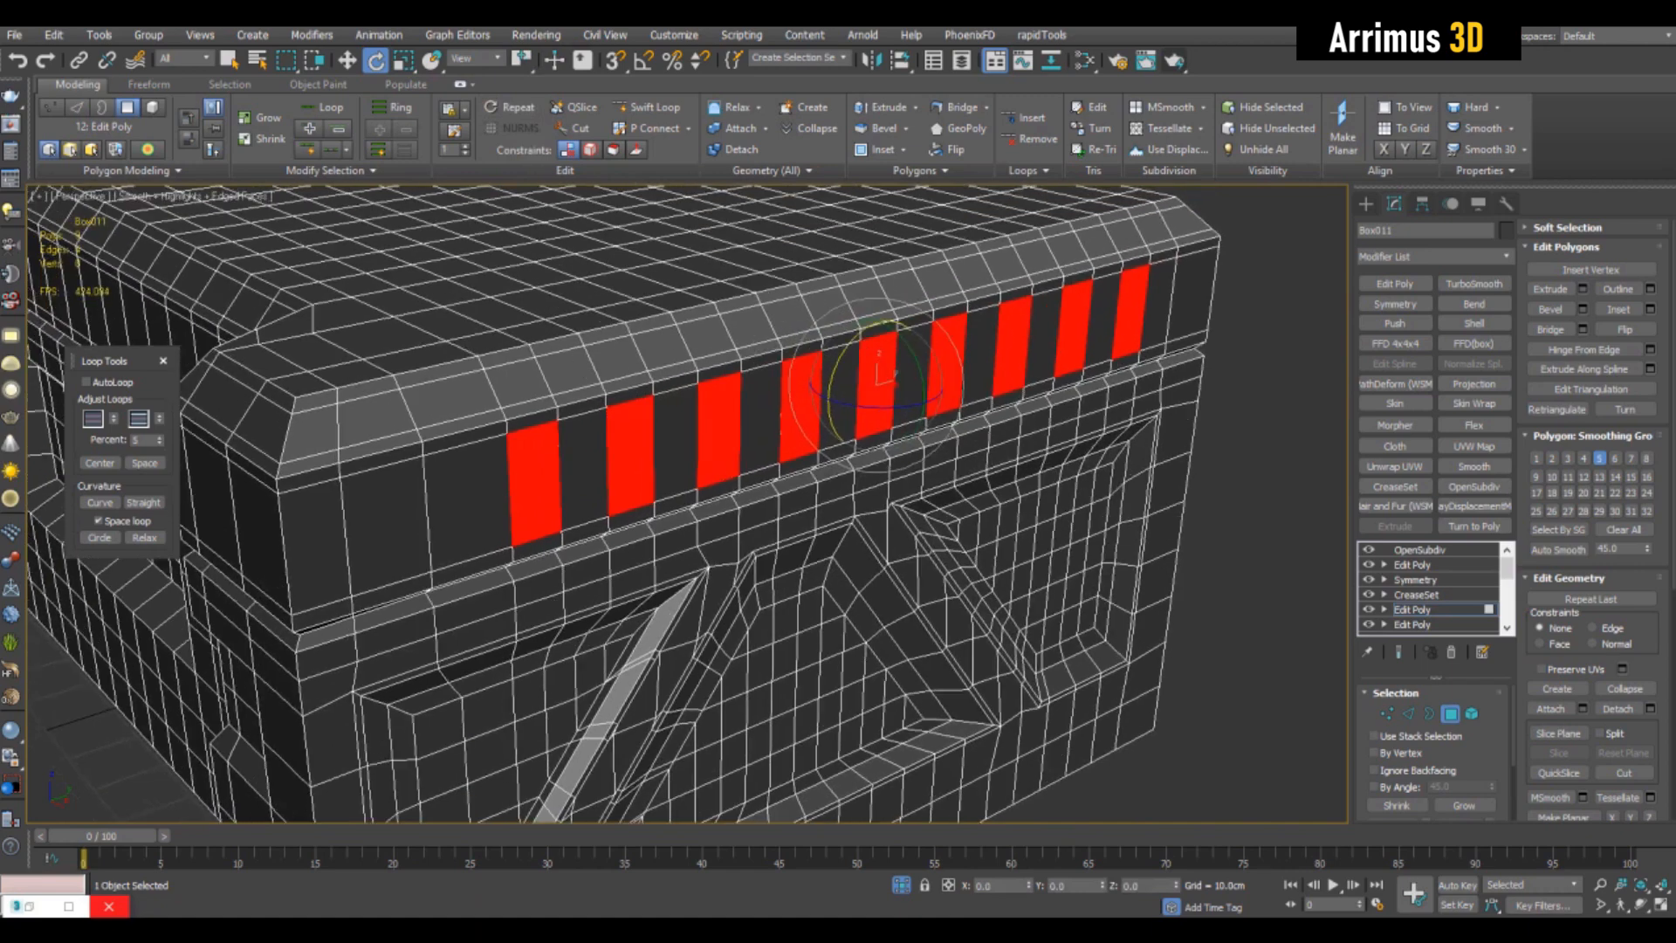
mouse_move(830, 381)
left_mouse_down()
mouse_move(828, 567)
mouse_move(828, 383)
left_mouse_up()
key("ctrl+z")
- Change the pivot centre option and rotate the nine upper-band polygons about 20 degrees, each around its own centre, into slanted diamonds
left_click(522, 88)
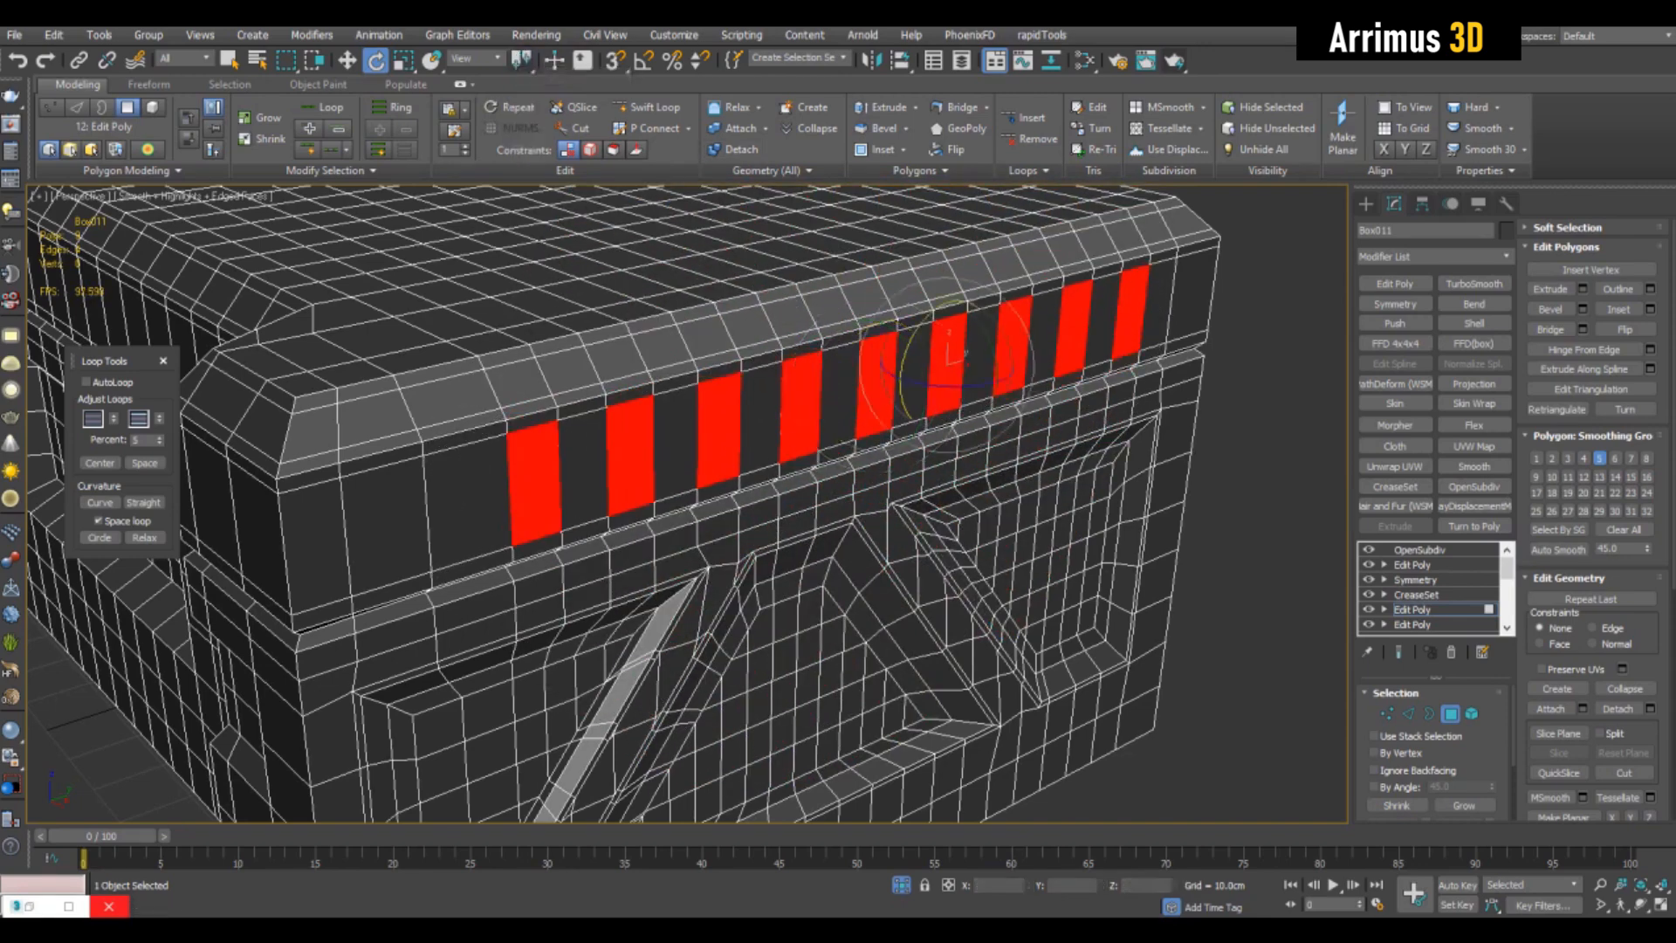
middle_click_drag(769, 436, 799, 423, "alt")
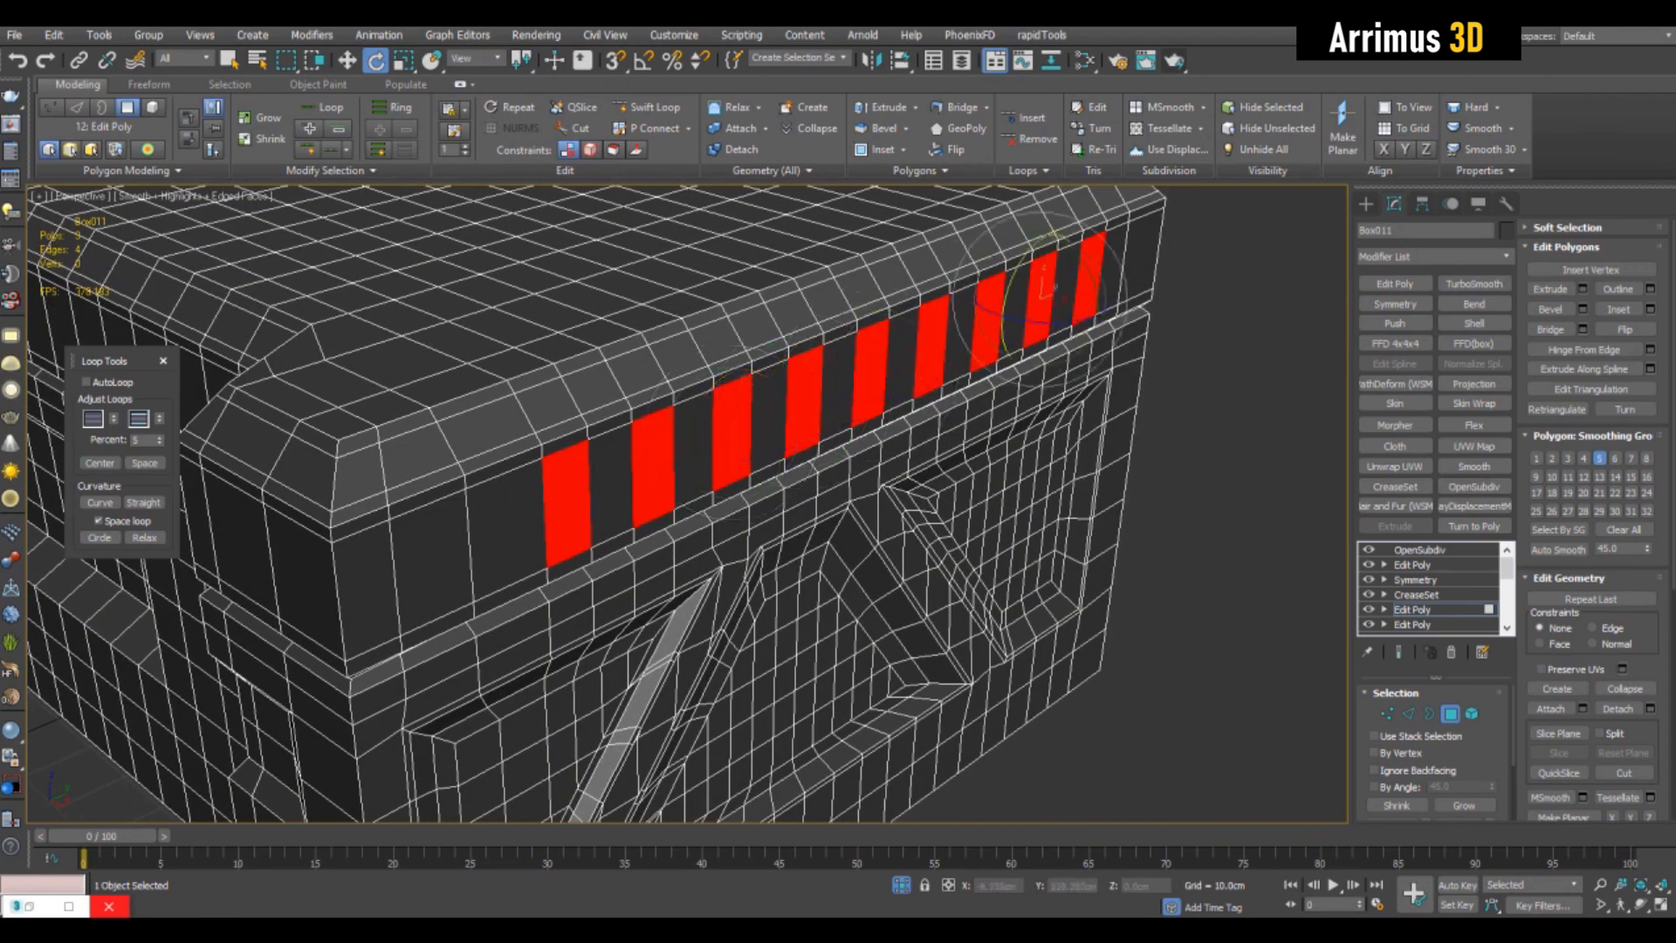
middle_click_drag(1047, 292, 1001, 347)
middle_click_drag(682, 493, 723, 464)
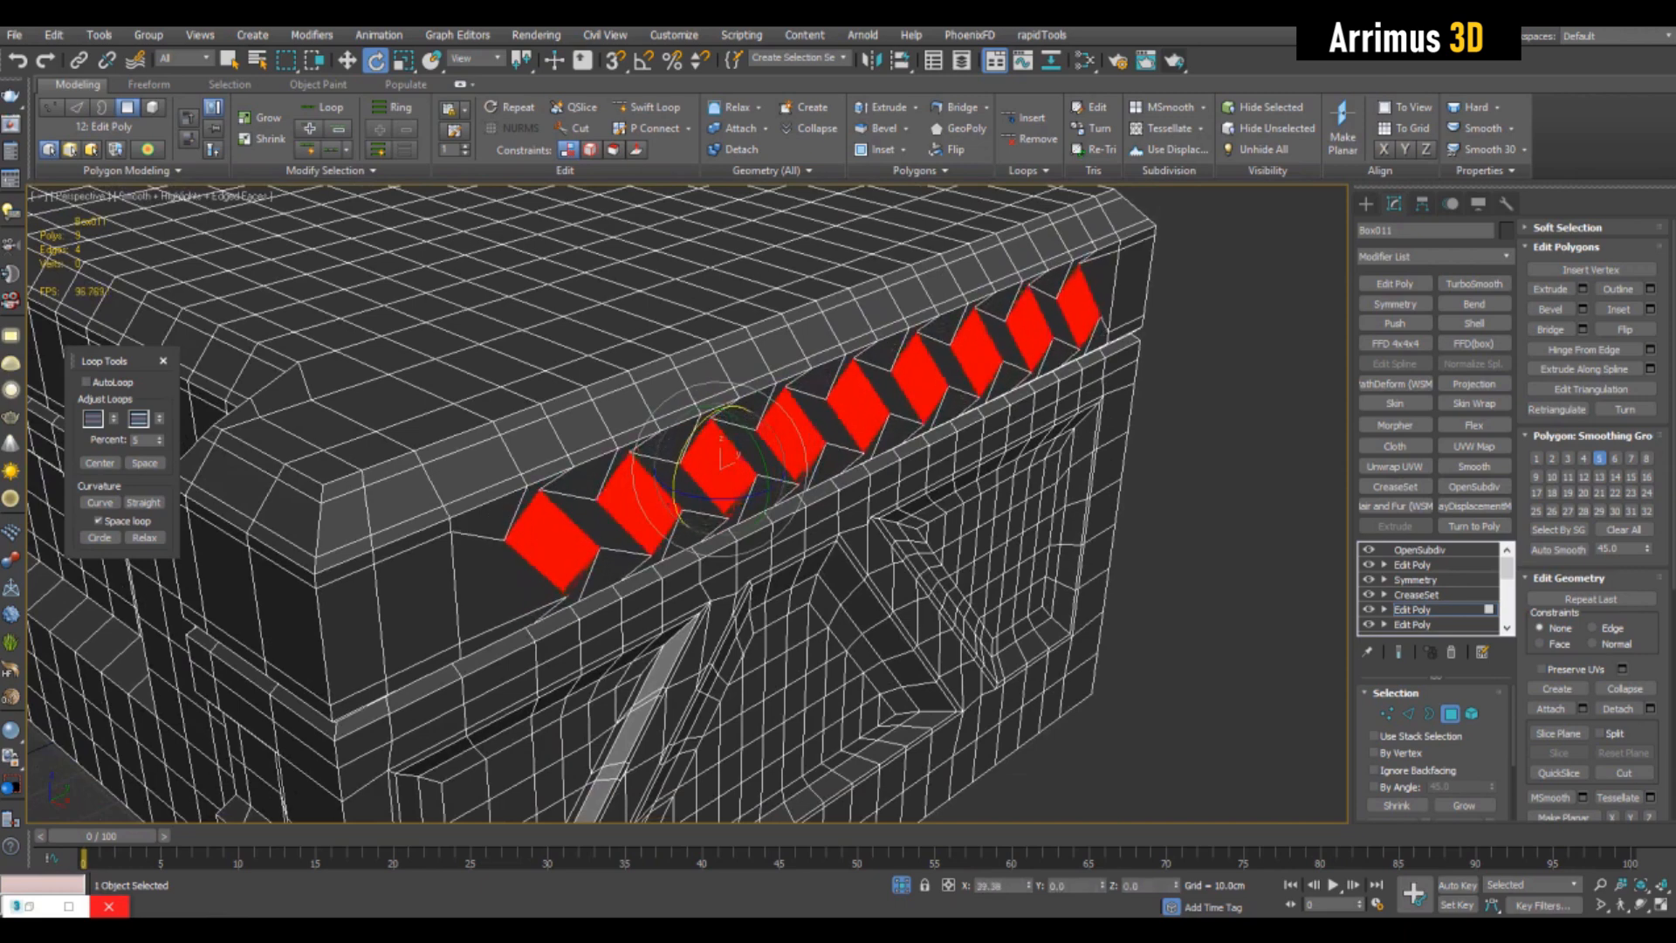
middle_click_drag(722, 464, 777, 461, "alt")
key("q")
scroll(1048, 297, "up", 4)
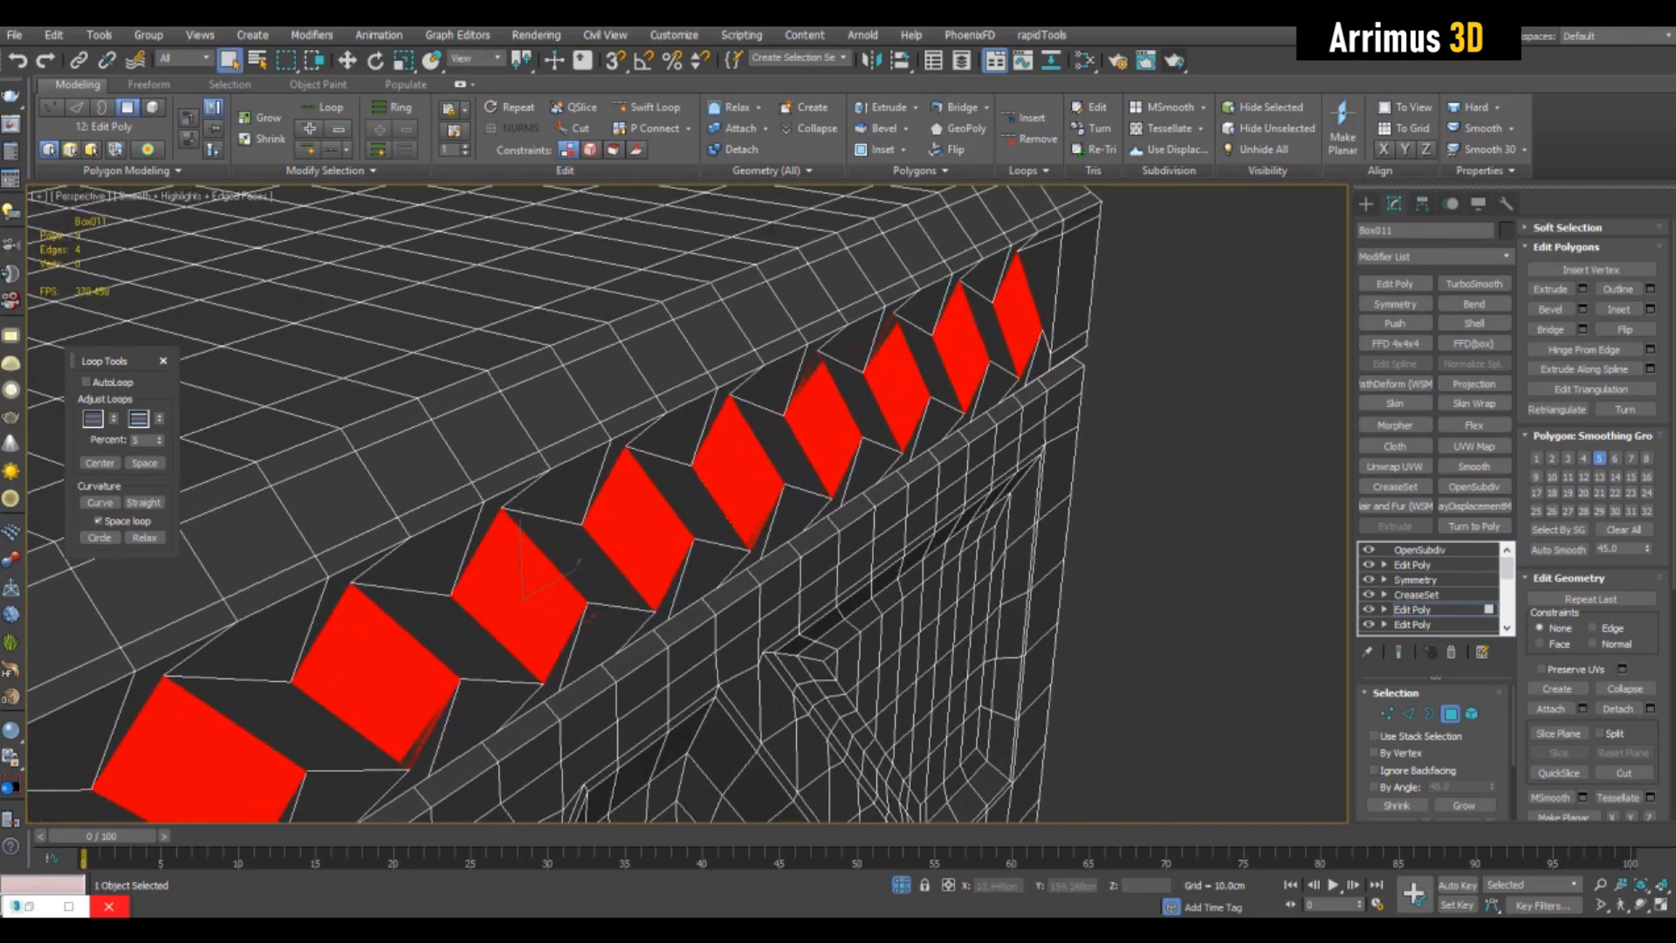
- Bevel the nine slanted polygons twice, shrinking their outlines first and raising them with height 1.1 cm and outline -0.59 cm second
key("ctrl+shift+b")
left_click_drag(1156, 551, 1156, 576)
left_click(1073, 580)
key("ctrl+shift+b")
left_click_drag(1156, 513, 1157, 454)
left_click_drag(1155, 552, 1156, 568)
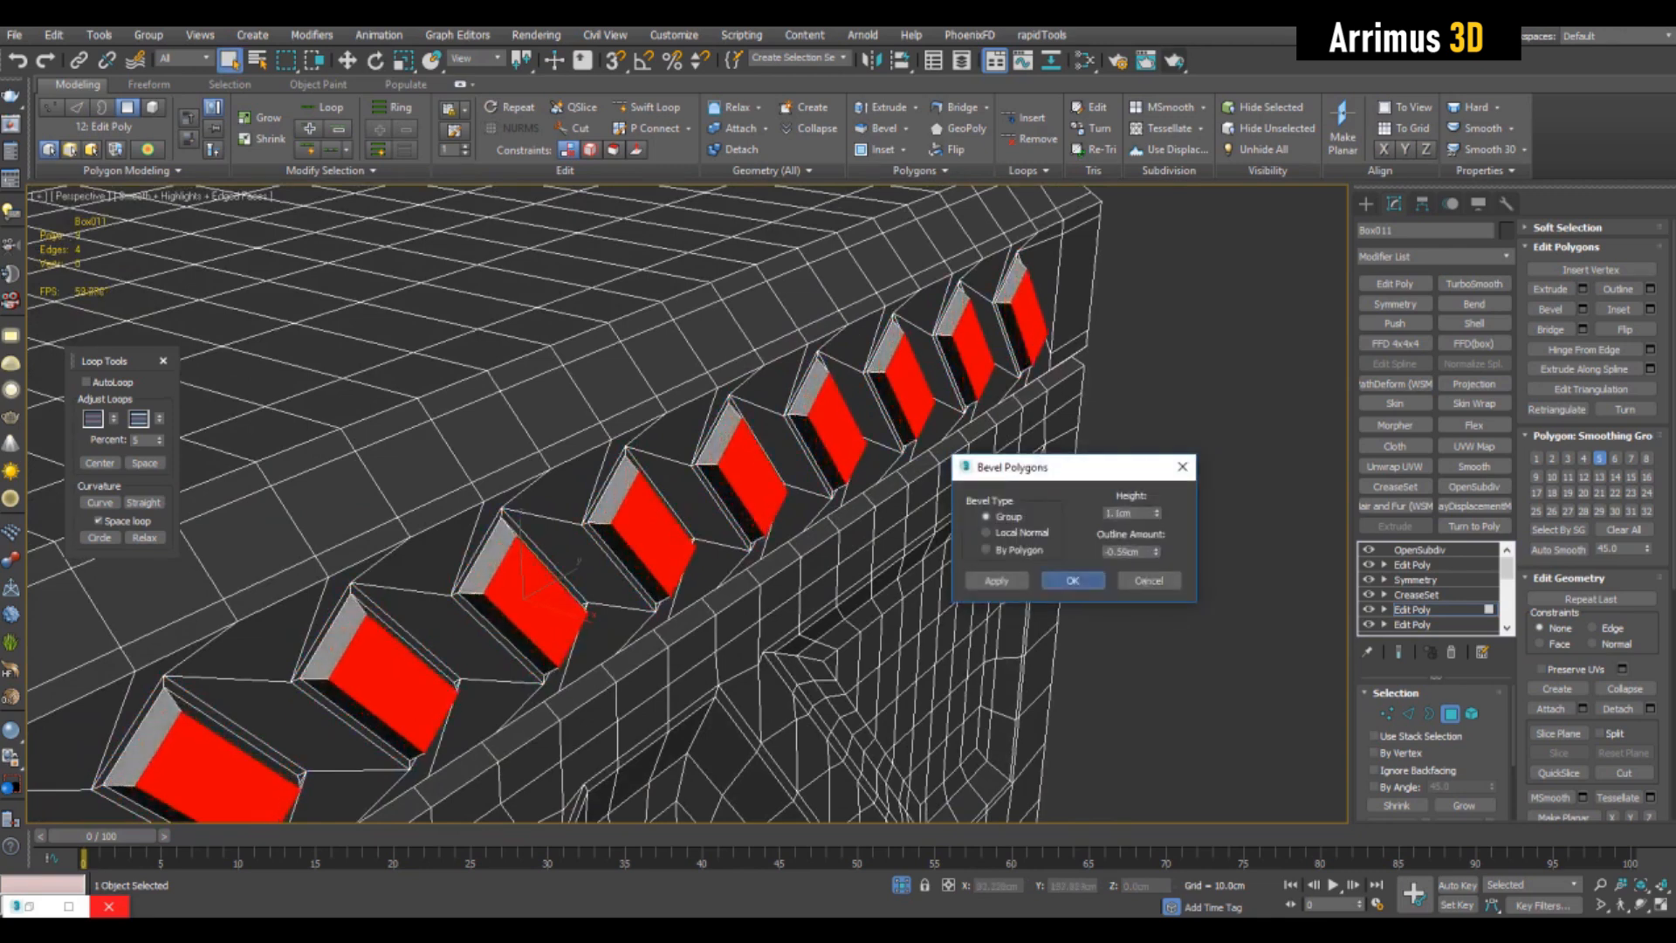
left_click(1073, 580)
- Examine the smoothed studs on the upper band up close, with and without edged faces
key("4")
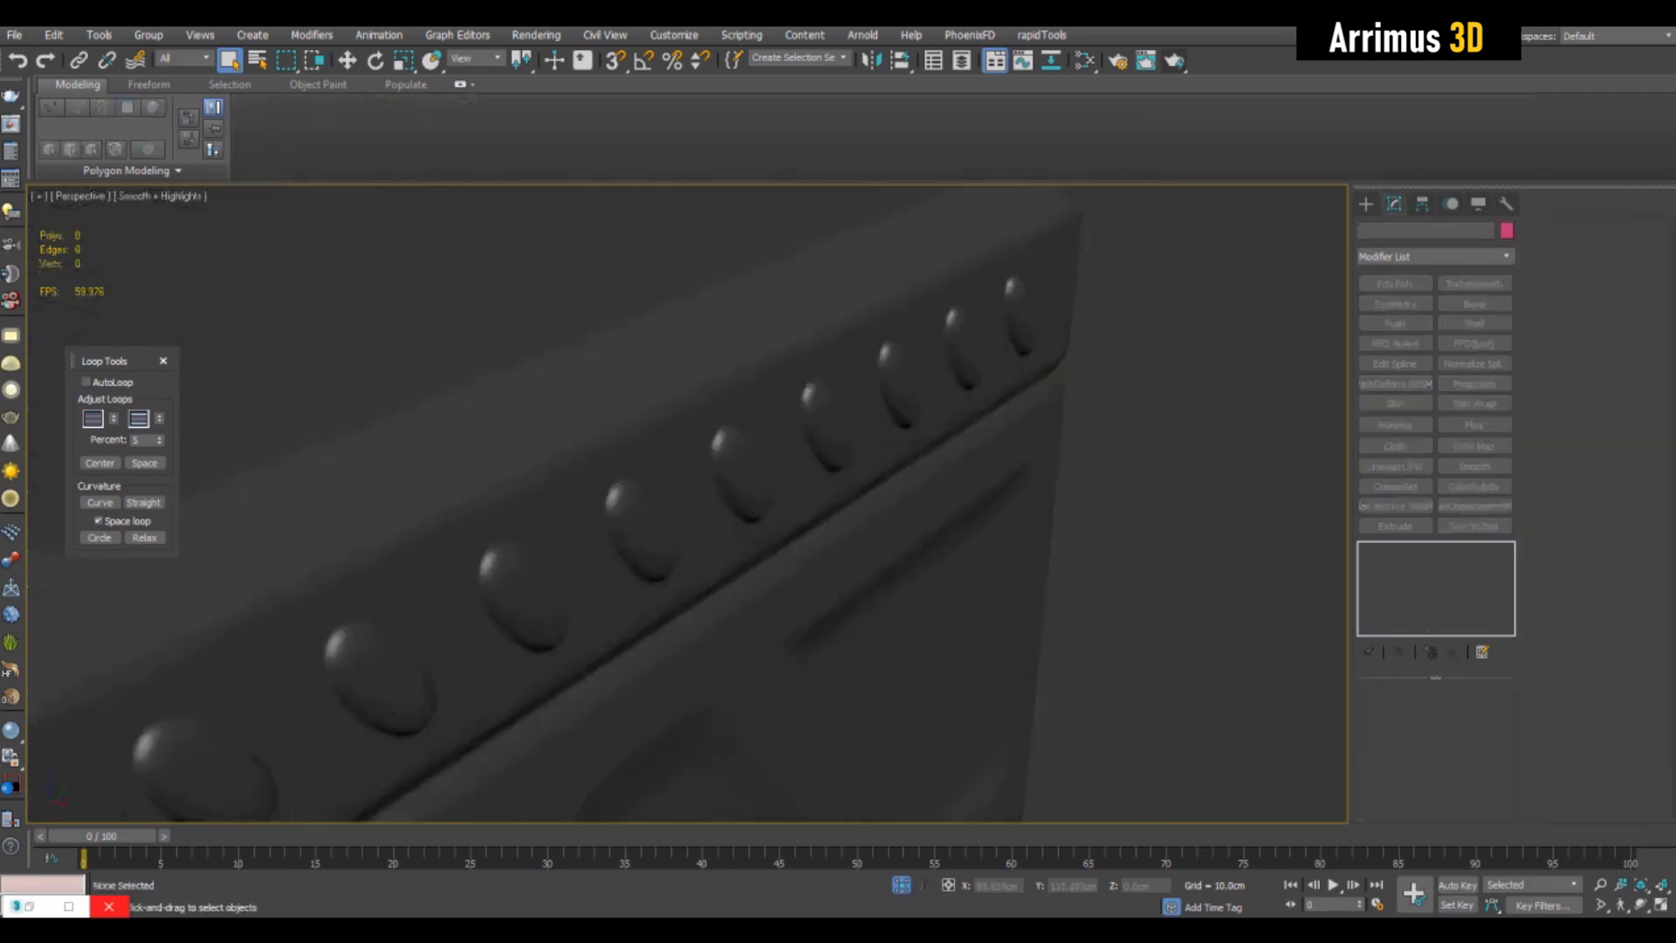
middle_click_drag(716, 410, 847, 427, "alt")
scroll(847, 428, "up", 3)
key("F4")
key("F4")
scroll(797, 349, "up", 3)
key("F4")
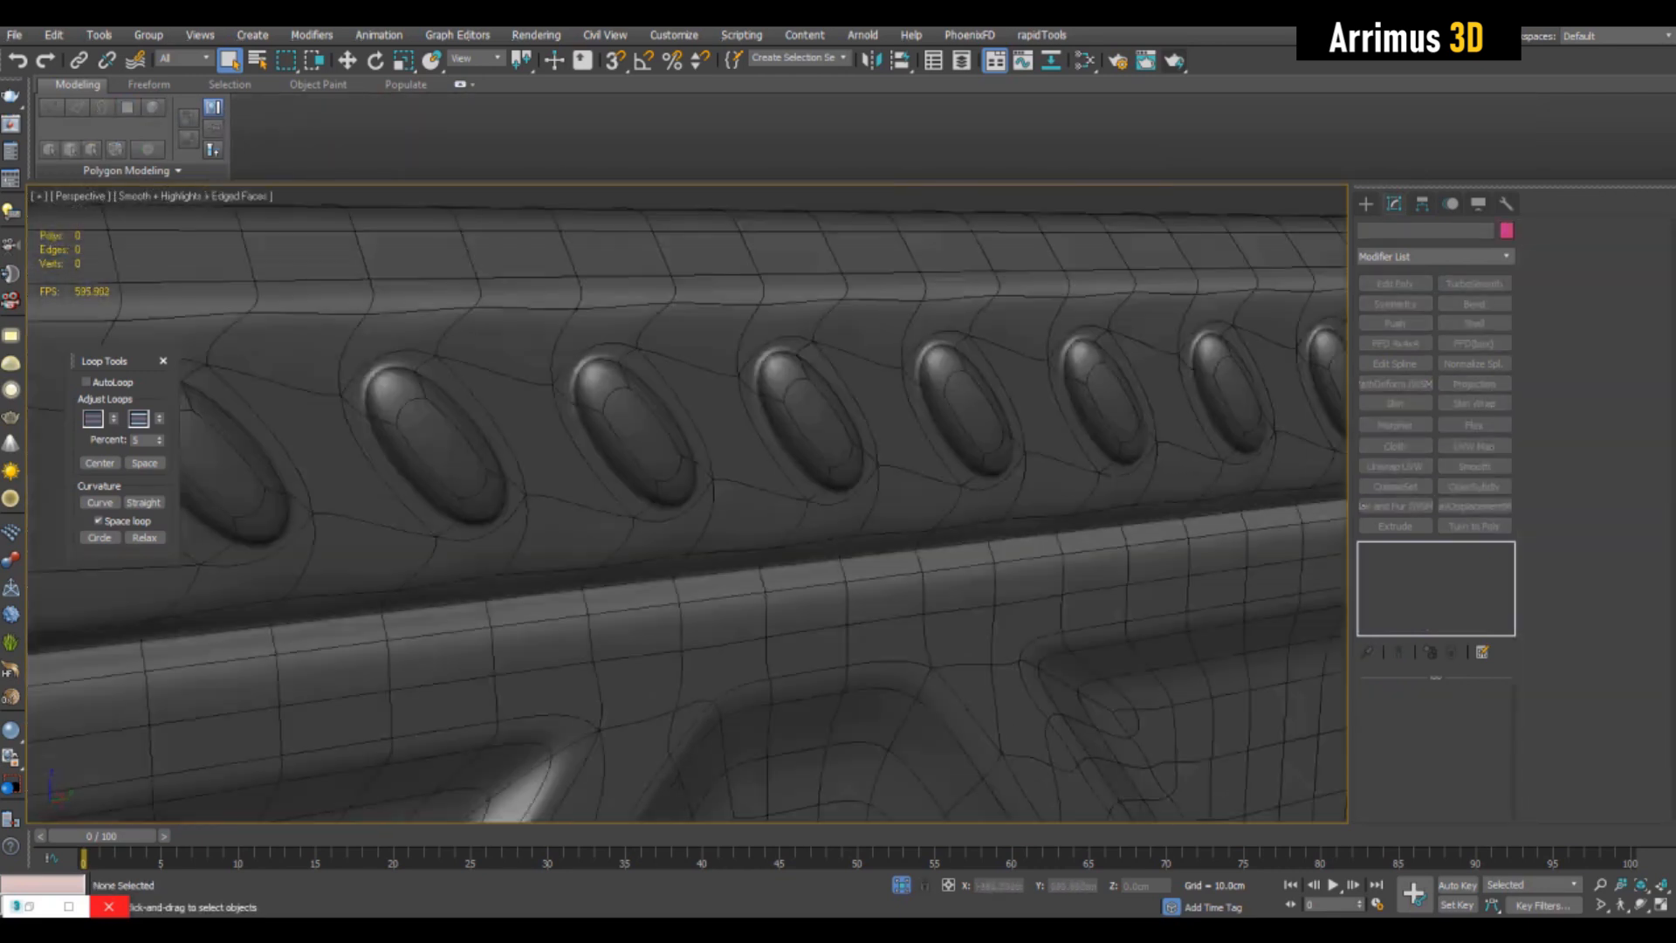
- Select the nine short edges above the studs, clear that selection, and check the smoothed band without the wireframe
left_click(434, 801)
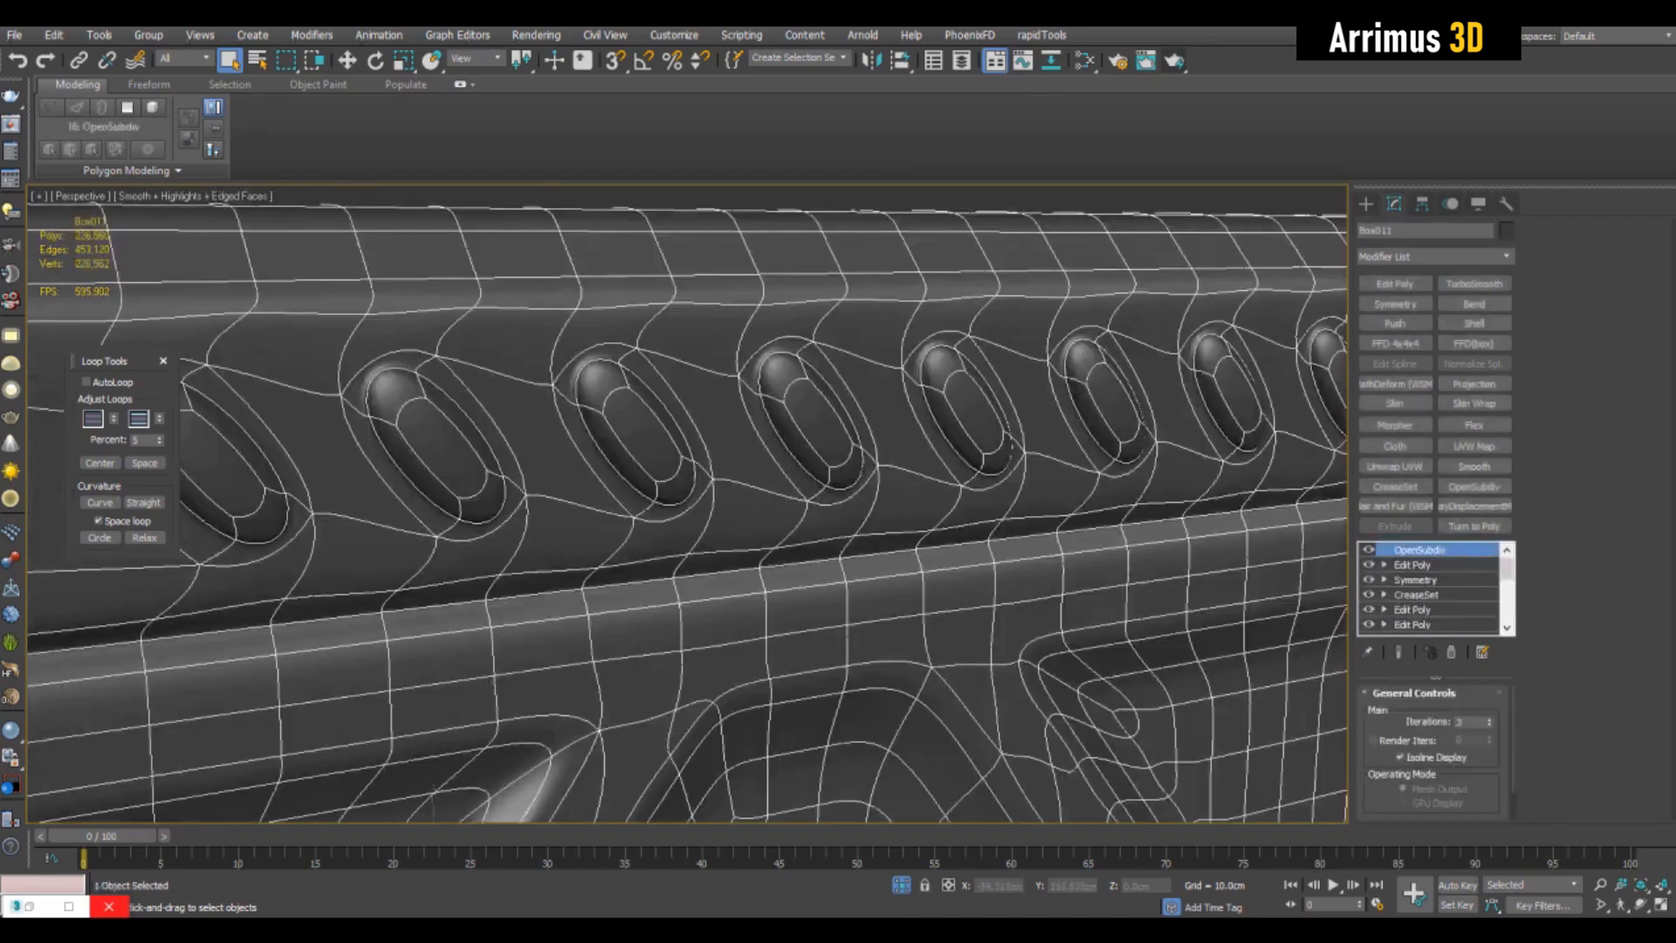
key("2")
middle_click_drag(681, 471, 768, 523, "alt")
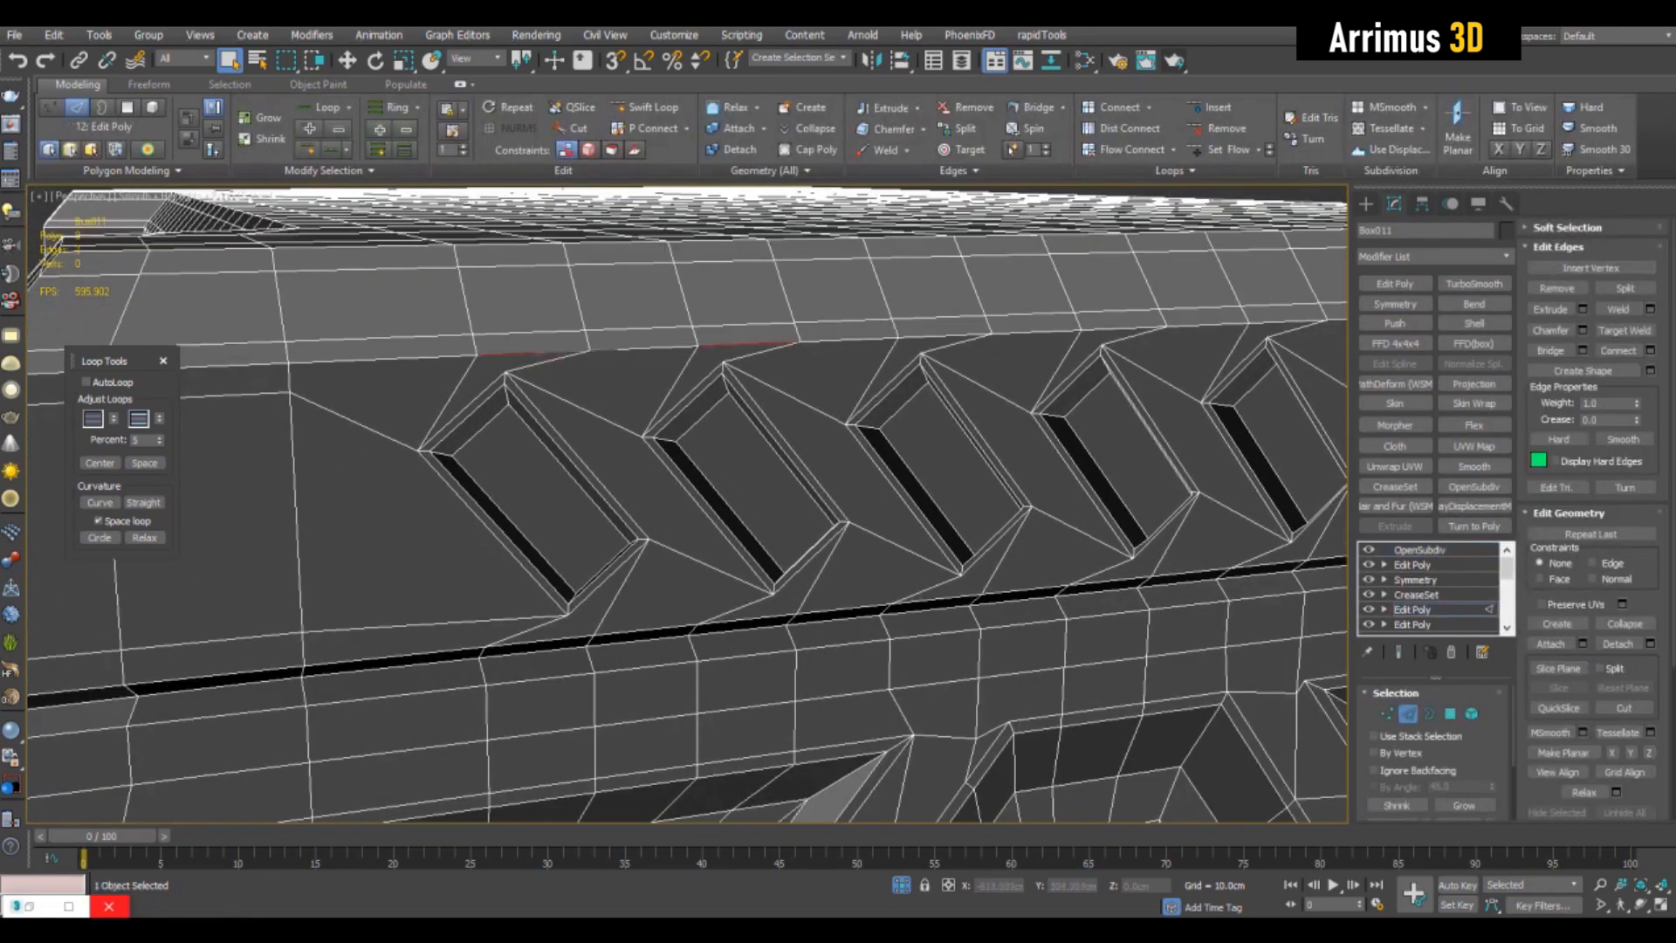
left_click(1123, 329, "ctrl")
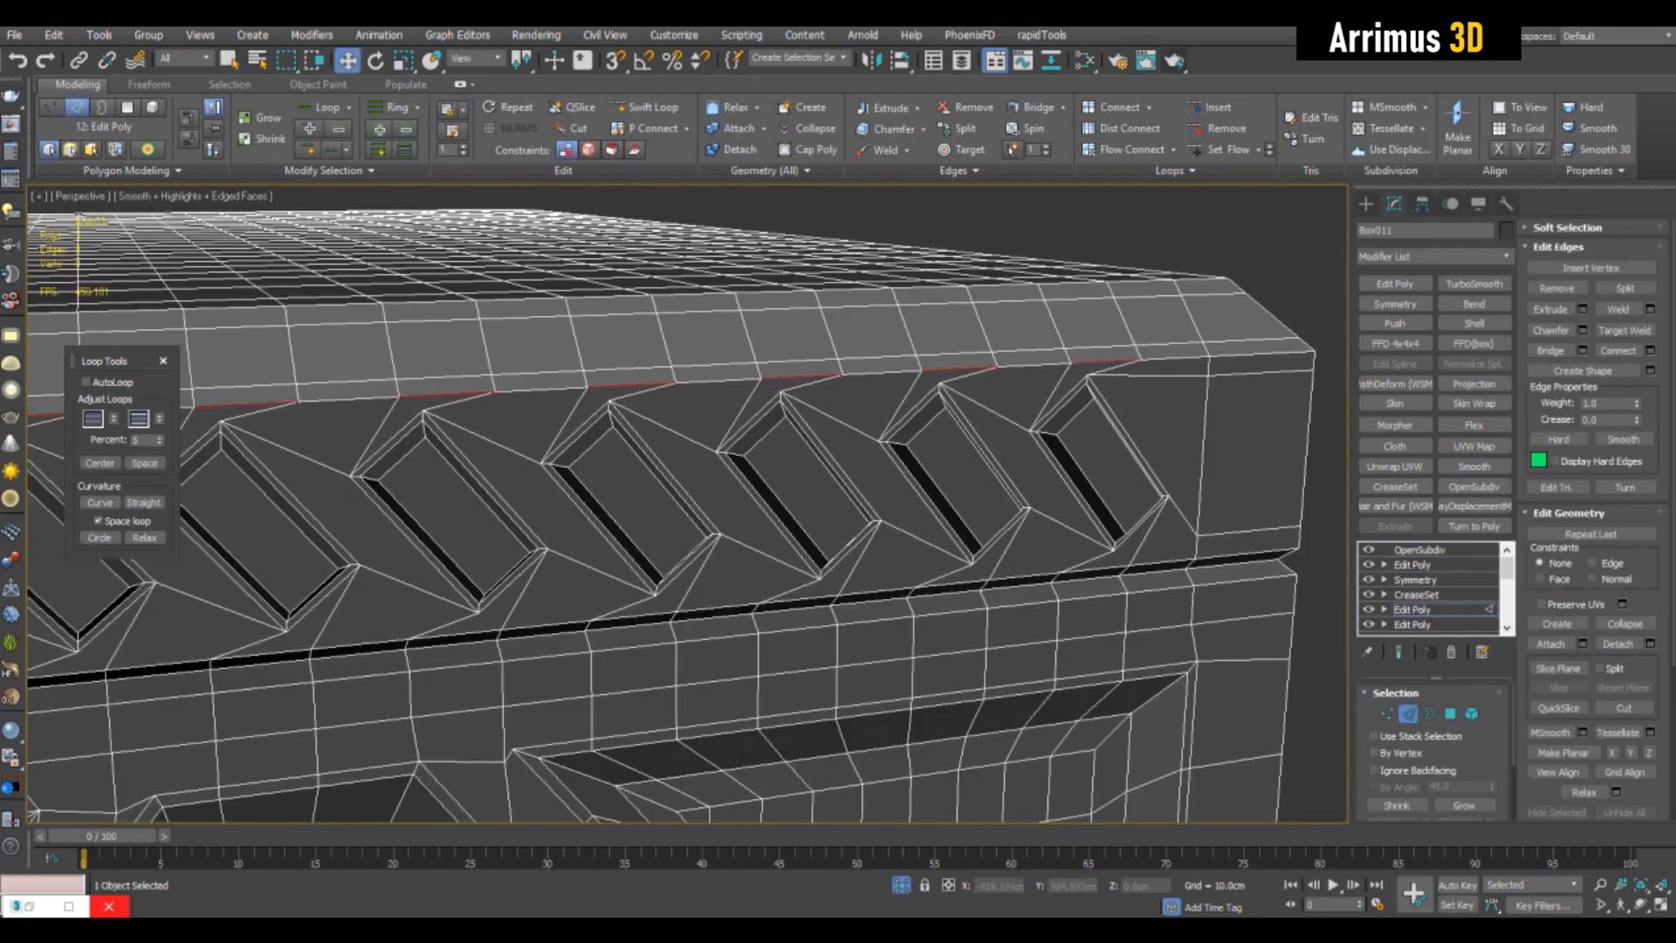
scroll(690, 515, "down", 6)
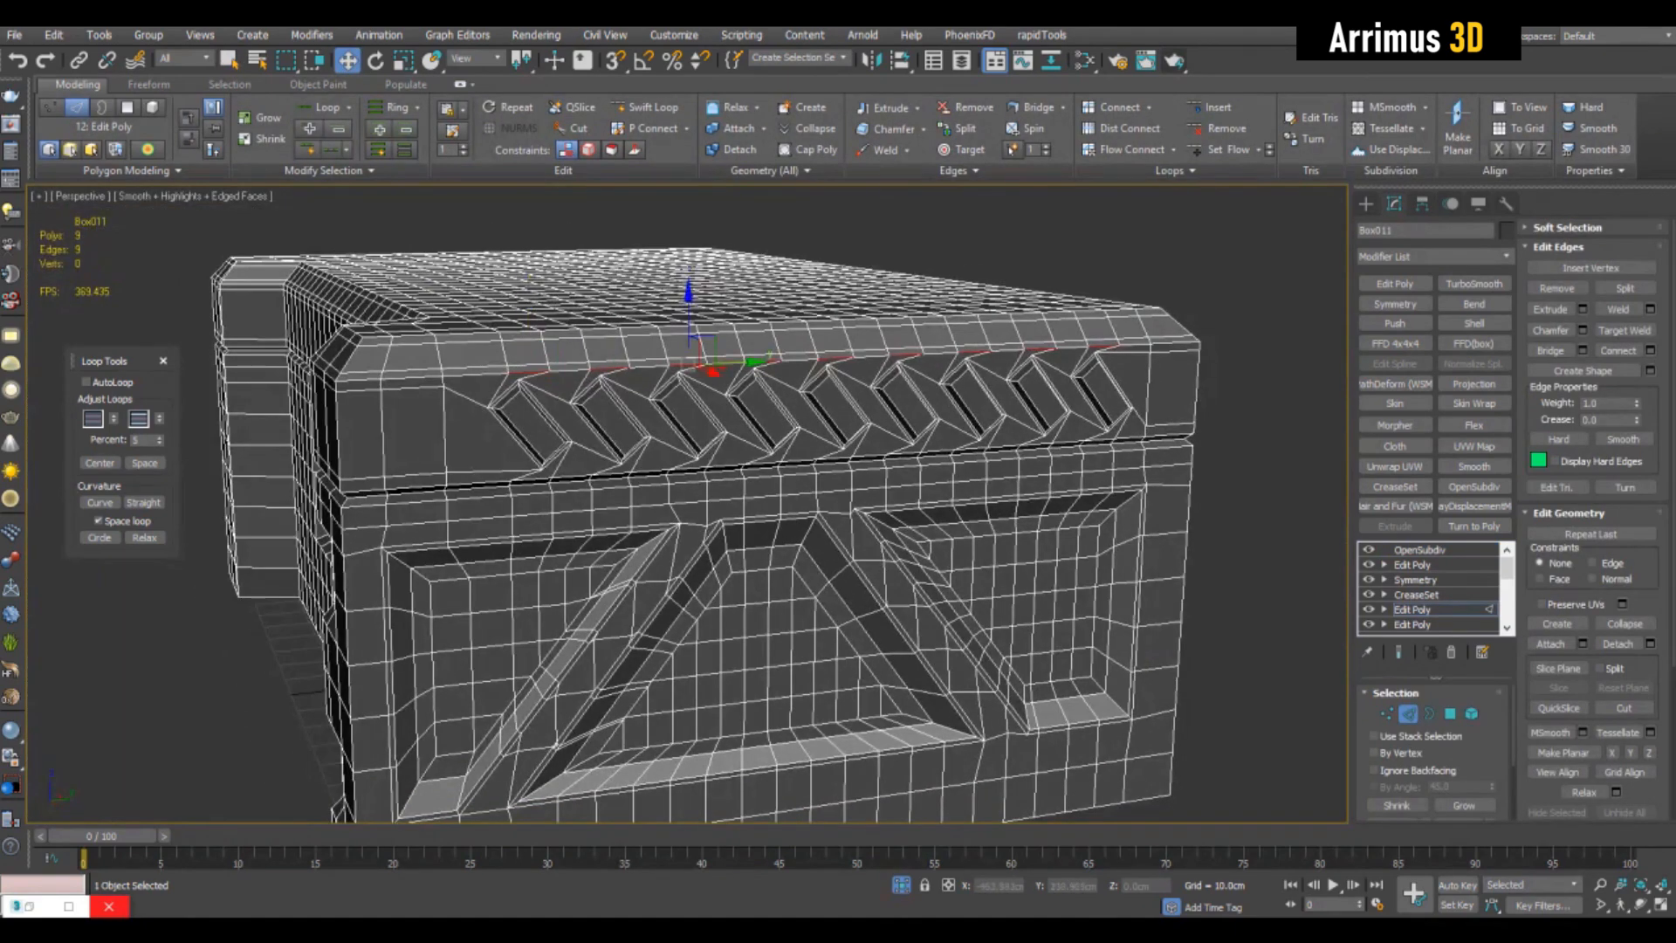
key("q")
key("2")
mouse_move(689, 515)
middle_mouse_down("alt")
mouse_move(672, 515)
mouse_move(688, 509)
middle_mouse_up("alt")
key("ctrl+d")
key("F4")
key("F4")
- Insert a straight Swift Loop edge loop above the studs, just below the upper band's top edge
left_click(658, 661)
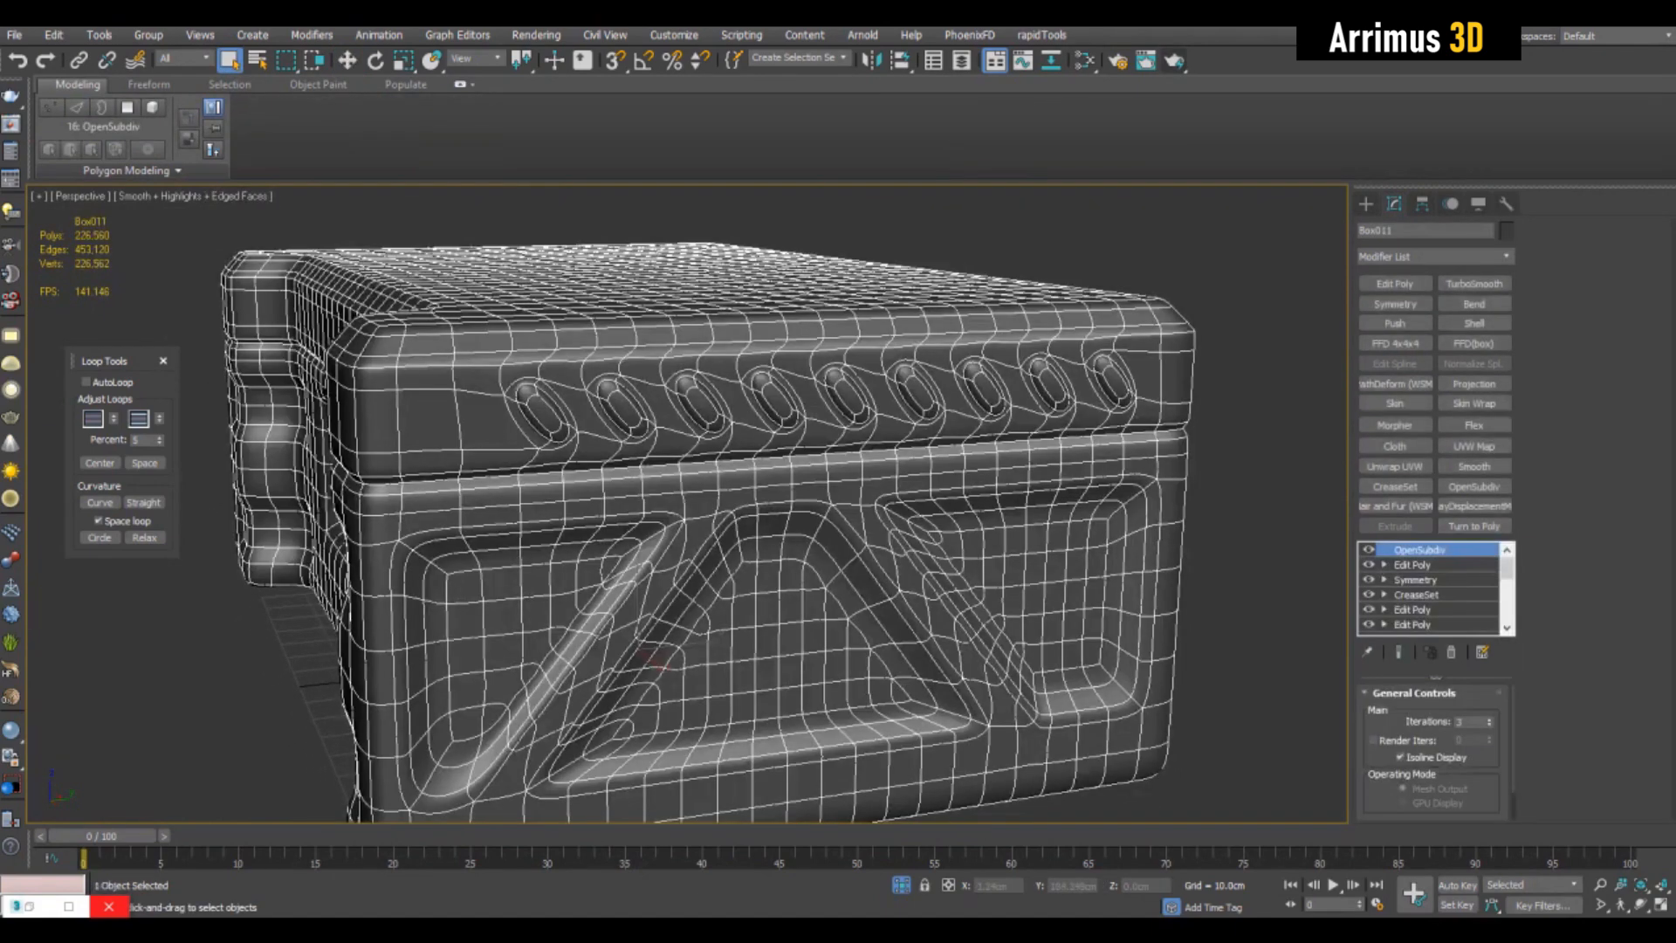
left_click(1414, 609)
key("1")
scroll(739, 328, "up", 5)
middle_click_drag(739, 336, 786, 319, "alt")
key("alt+1")
left_click(721, 370)
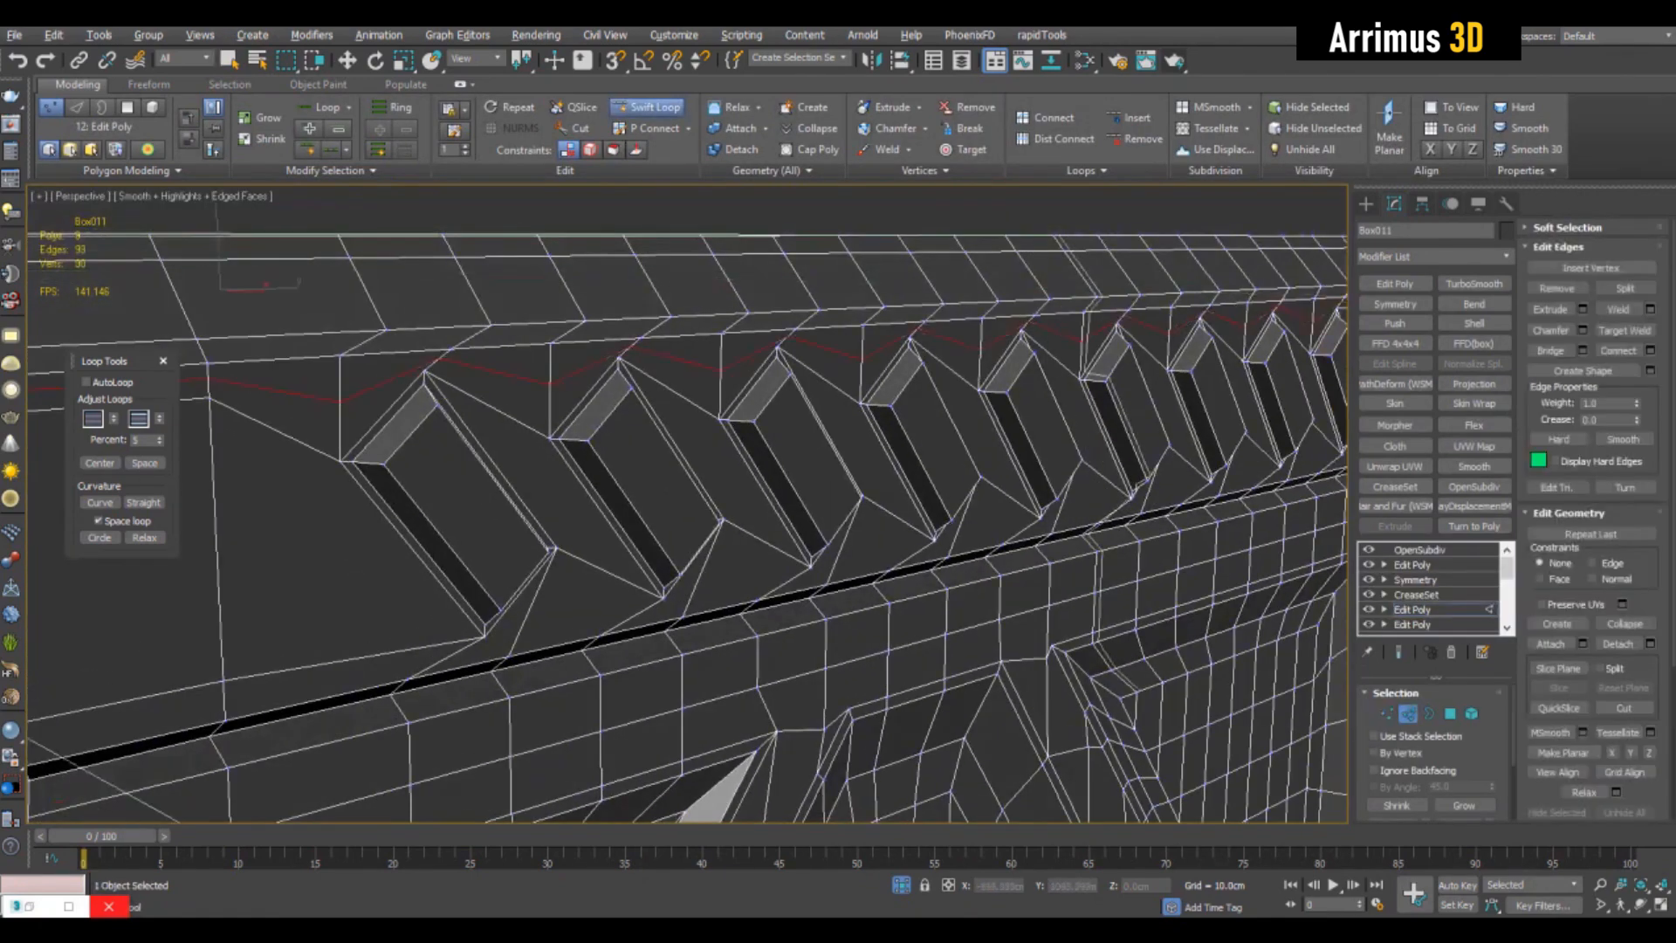
left_click_drag(1081, 341, 1078, 348, "ctrl+alt")
key("w")
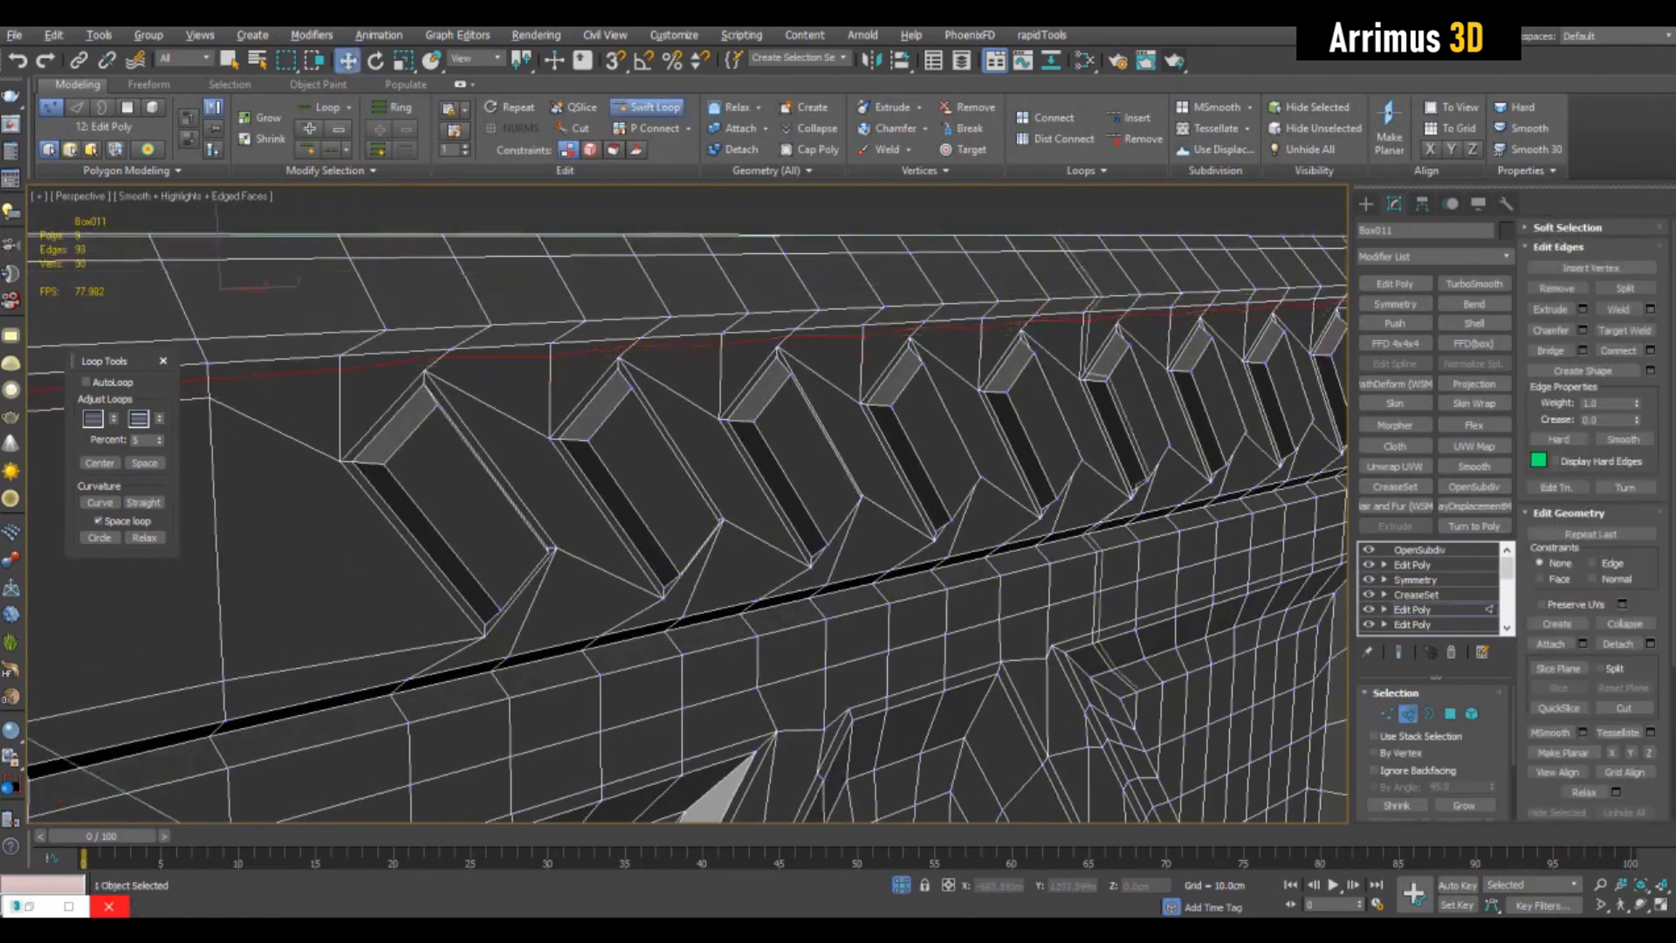
- Inspect the smoothed upper band and its studs from a lower angle without edged faces
scroll(1072, 369, "down", 4)
middle_click_drag(1072, 368, 1037, 371)
key("2")
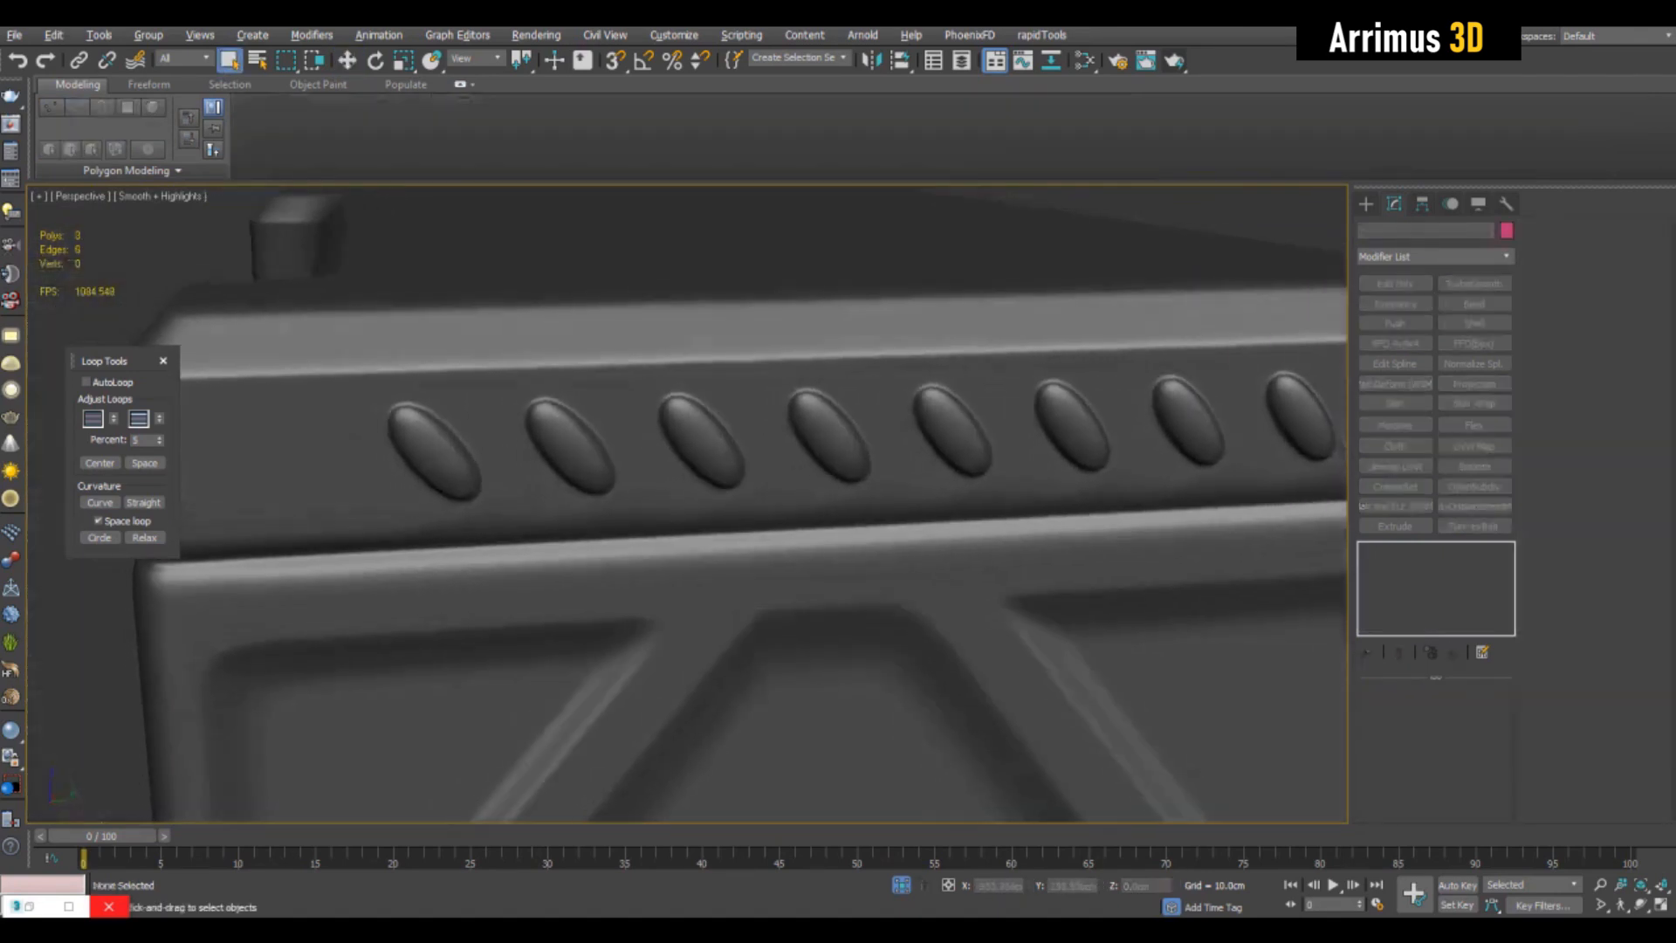
middle_click_drag(687, 504, 788, 443, "alt")
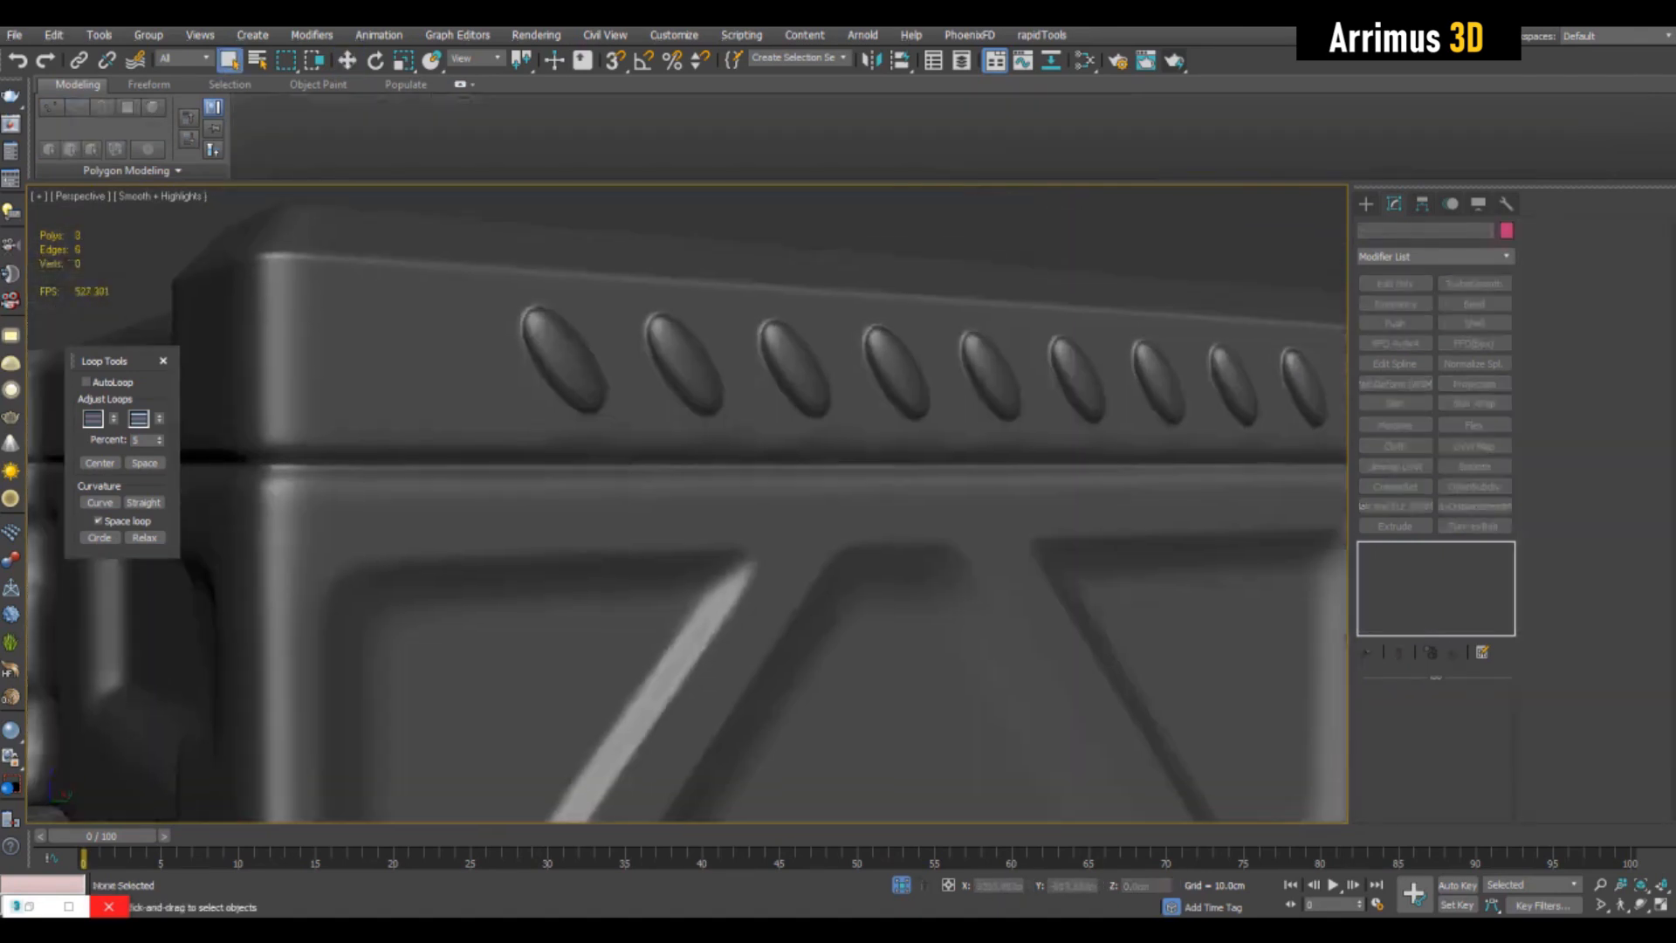
key("F4")
- Insert a straight edge loop below the studs, close to the groove under the upper band
left_click(788, 444)
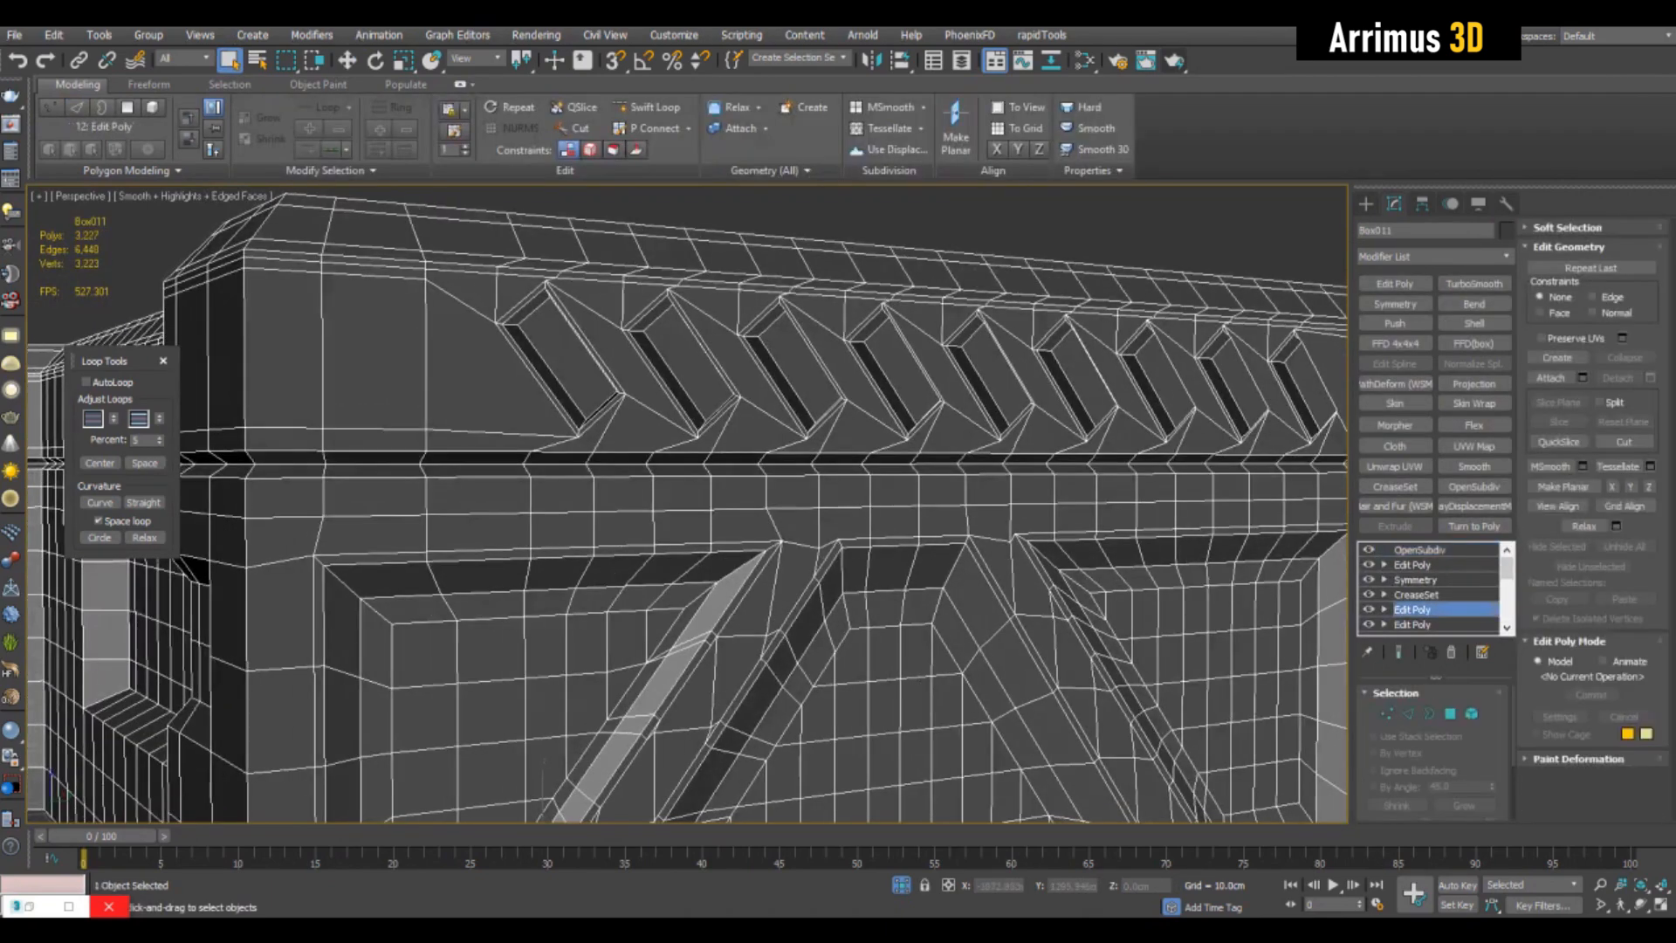
key("1")
key("alt+s")
left_click_drag(611, 444, 611, 438, "ctrl+alt")
key("w")
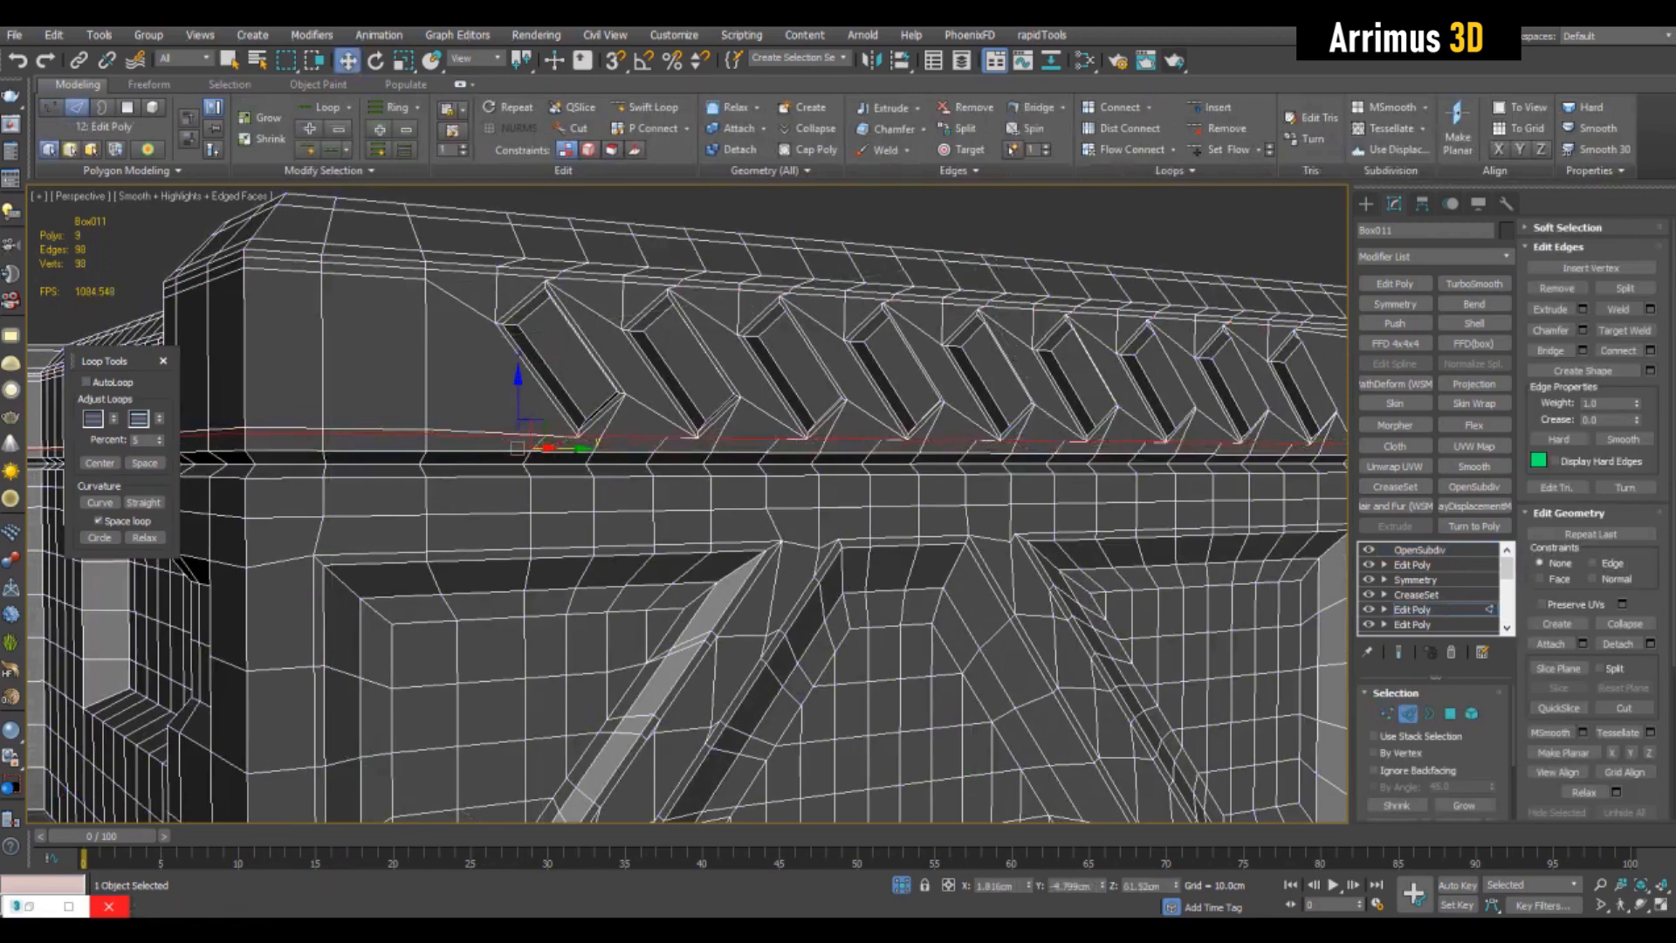
scroll(687, 503, "down", 8)
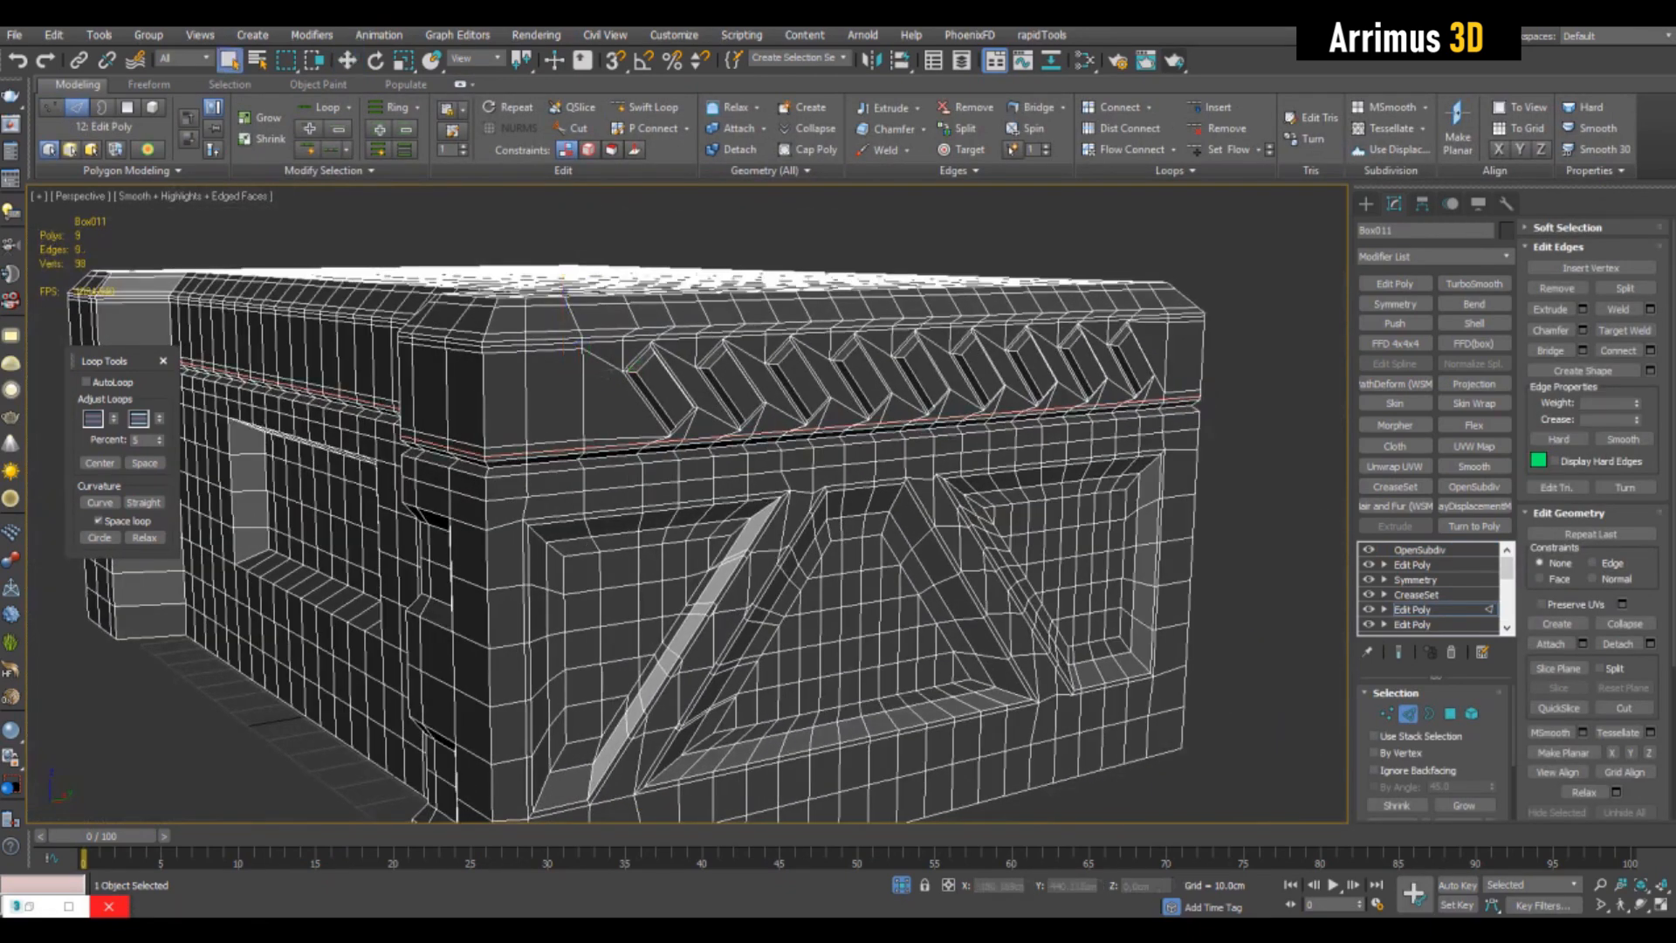
- Connect the edges across the studs while showing the end result, making their smoothed shape more slot-like
key("F4")
middle_click_drag(663, 489, 563, 476, "alt")
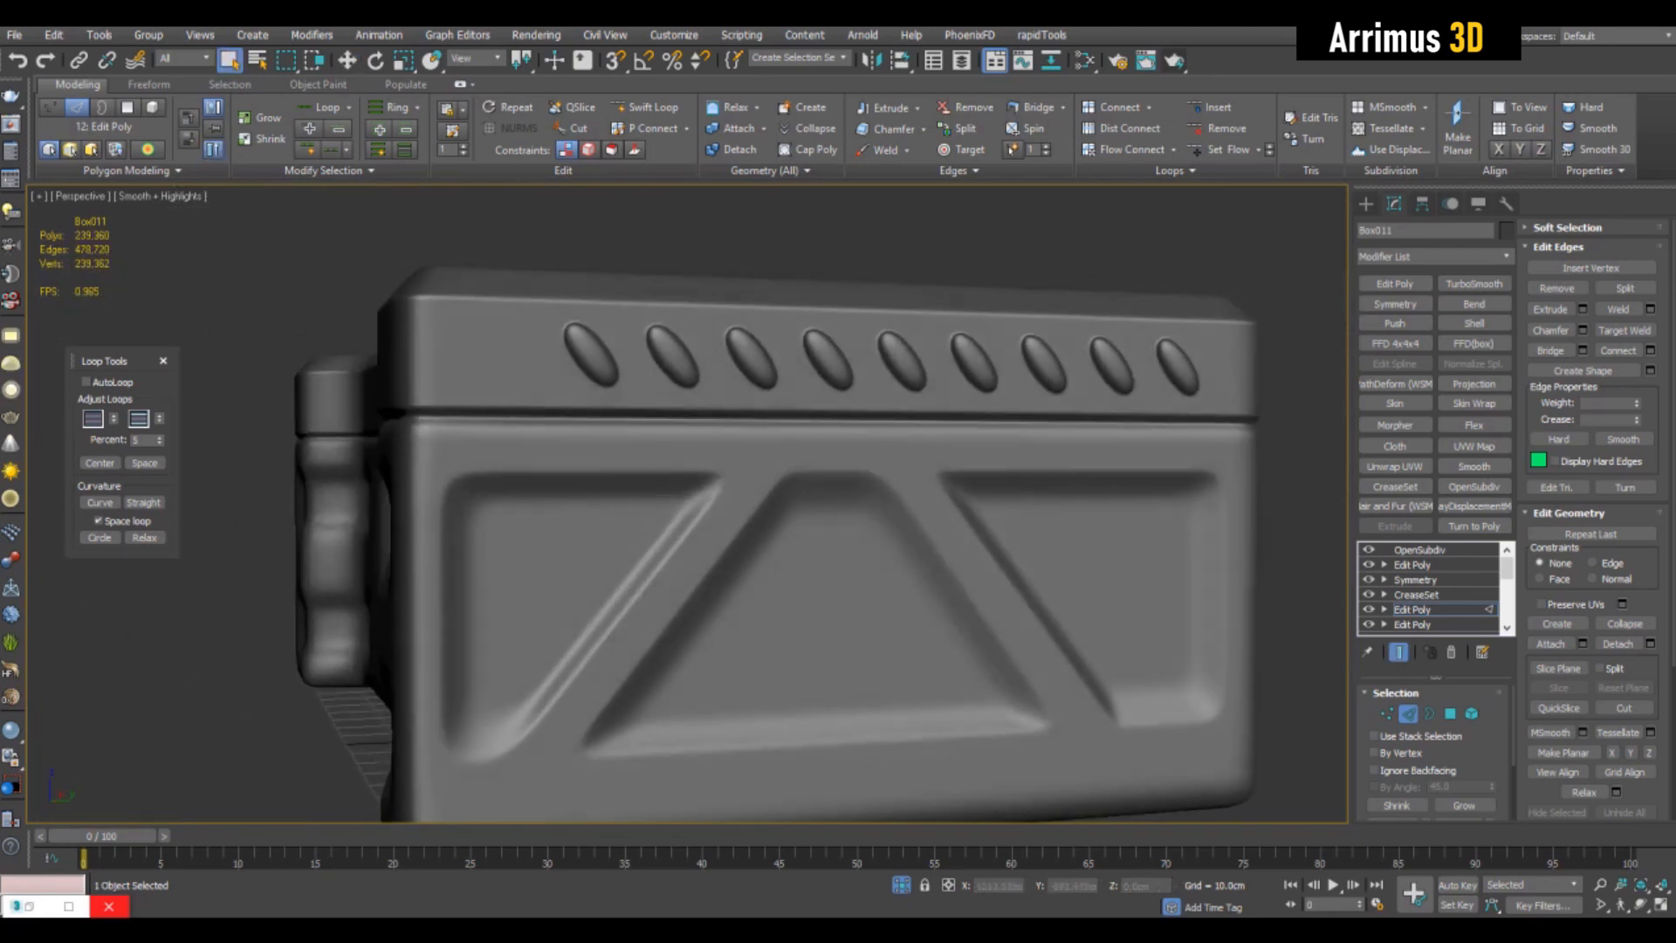
key("F4")
key("grave")
key("F4")
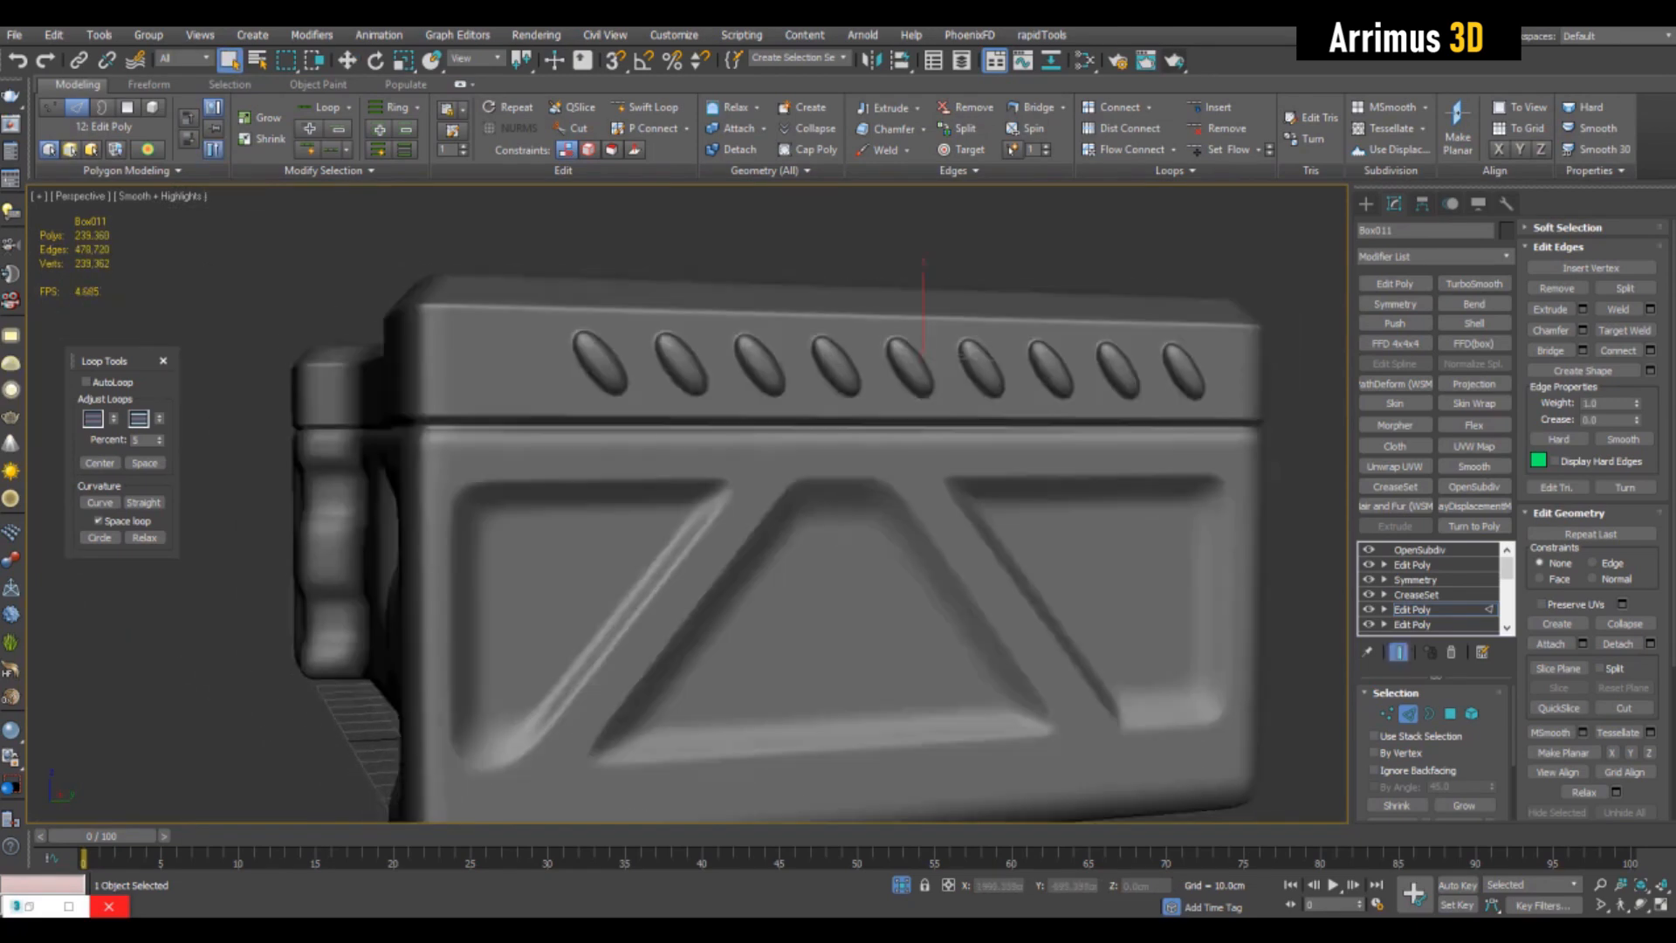
key("ctrl+shift+e")
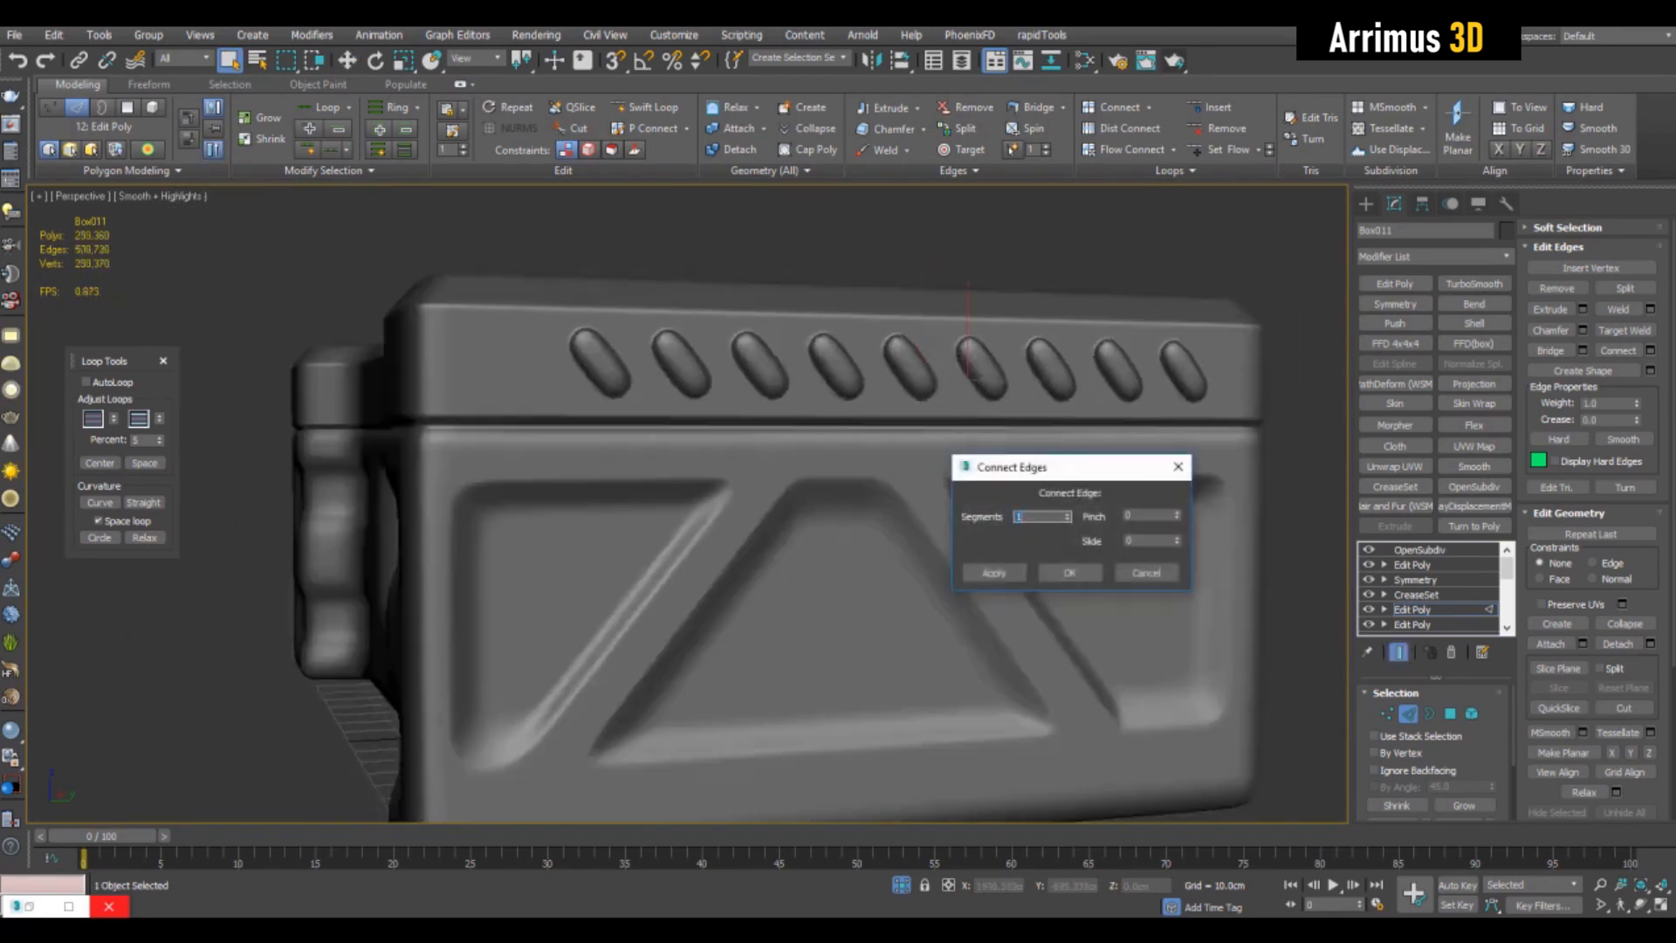
middle_click_drag(663, 489, 925, 463, "alt")
left_click(1070, 573)
key("grave")
key("F4")
- Move the edge loop along the box's lower edge beneath the strut recesses to shape its rounded corner
middle_click_drag(872, 541, 689, 419, "alt")
scroll(942, 524, "down", 3)
middle_click_drag(942, 524, 1052, 566, "alt")
key("w")
scroll(1022, 541, "up", 3)
left_click_drag(1052, 616, 1008, 581)
mouse_move(1008, 580)
middle_mouse_down("alt")
mouse_move(1034, 604)
mouse_move(1017, 596)
middle_mouse_up("alt")
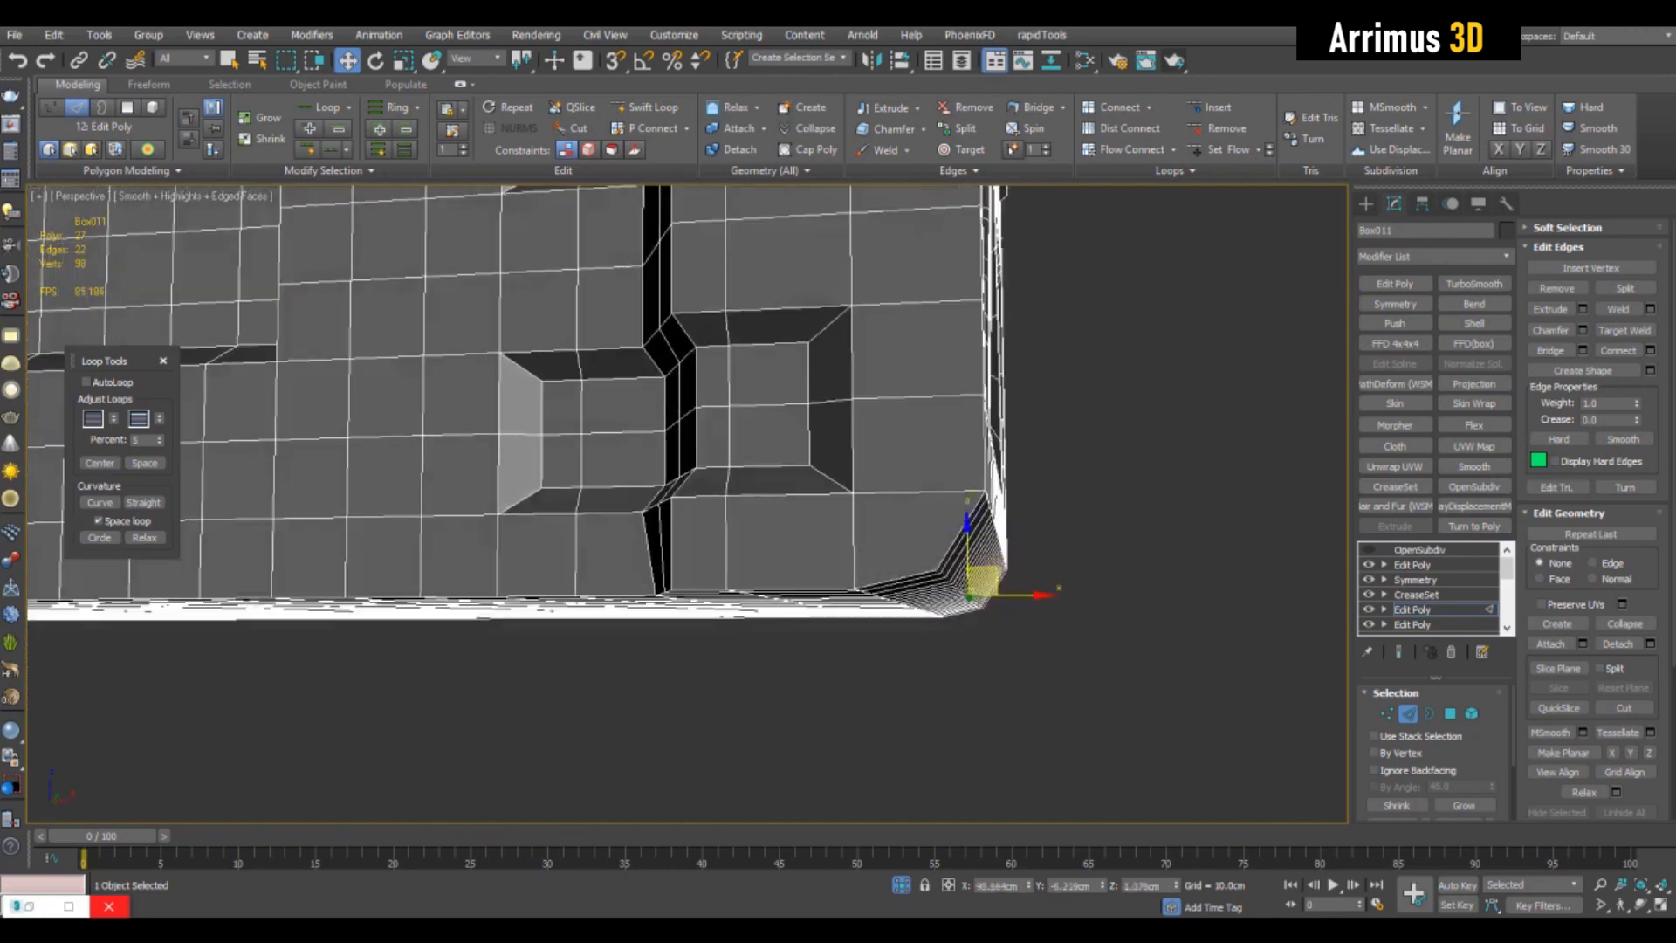
scroll(1017, 595, "down", 5)
middle_click_drag(1017, 595, 847, 545, "alt")
- Add a new Edit Poly modifier and insert an edge loop along the box's rounded lower corner for repositioning
key("2")
left_click(1395, 284)
key("4")
middle_click_drag(1030, 541, 952, 444, "alt")
scroll(1029, 494, "up", 2)
key("alt+1")
left_click(1017, 474)
right_click(1017, 474)
right_click(755, 432)
key("w")
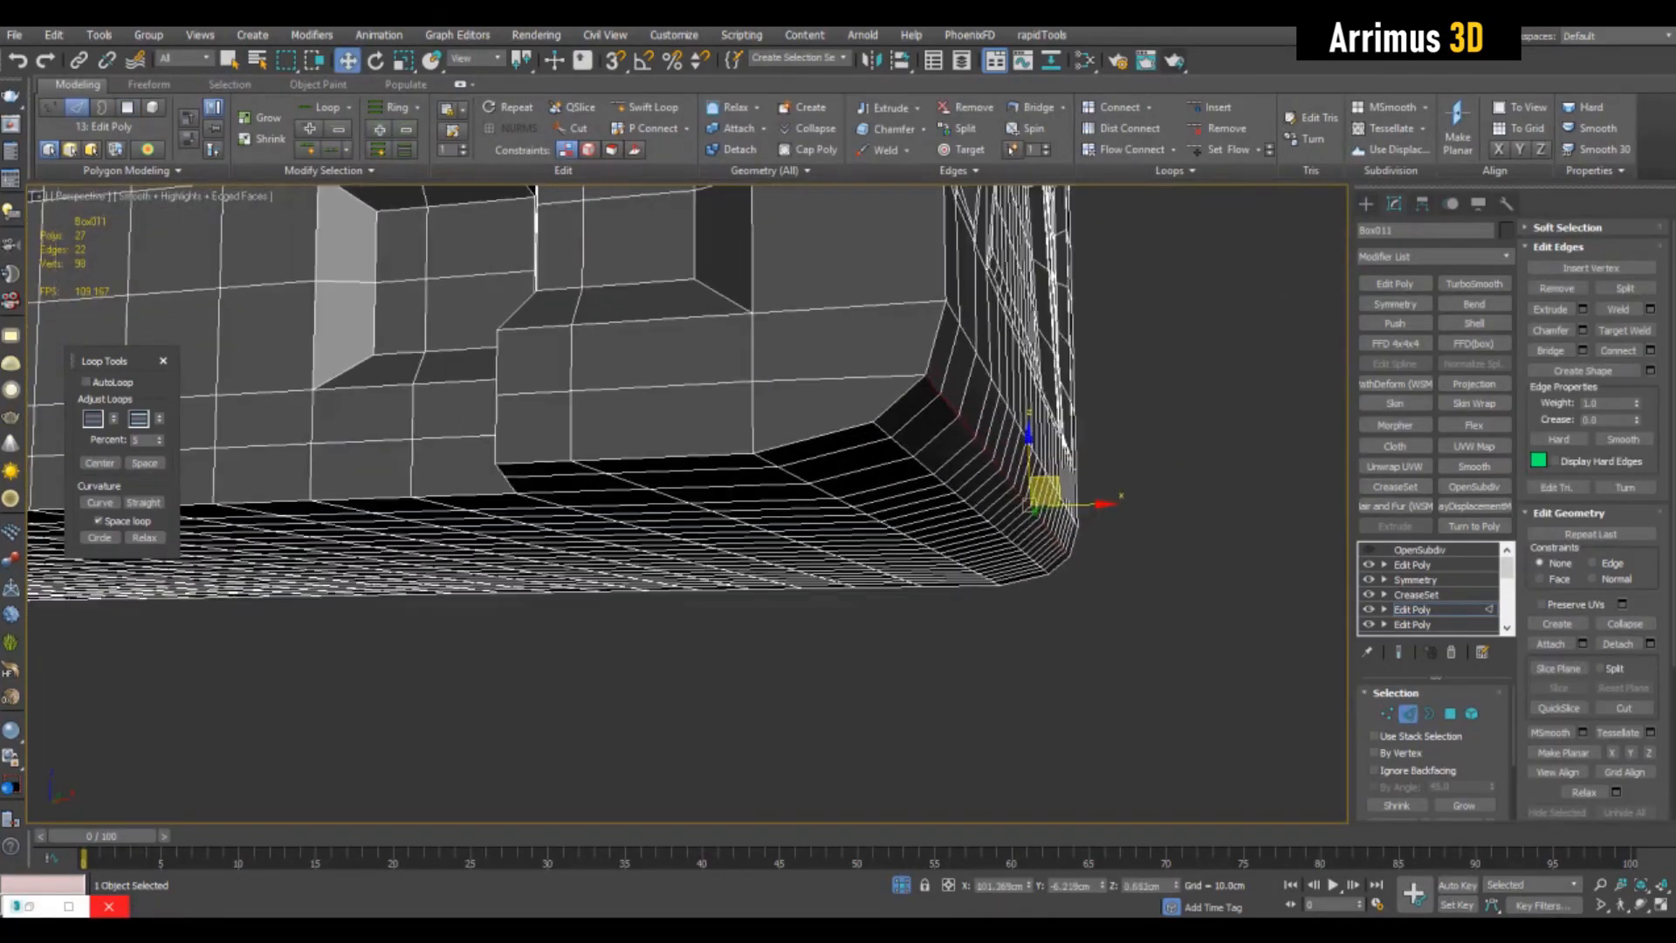
- Connect an edge ring along the lower corner and move the new loop to round the corner further
left_click(848, 307)
key("alt+r")
key("ctrl+shift+e")
left_click(1070, 573)
left_click(1109, 602)
middle_click_drag(1109, 602, 891, 489, "alt")
right_click(834, 412)
key("w")
middle_click_drag(834, 412, 906, 472, "alt")
left_click_drag(906, 472, 912, 478)
middle_click_drag(911, 478, 851, 440, "alt")
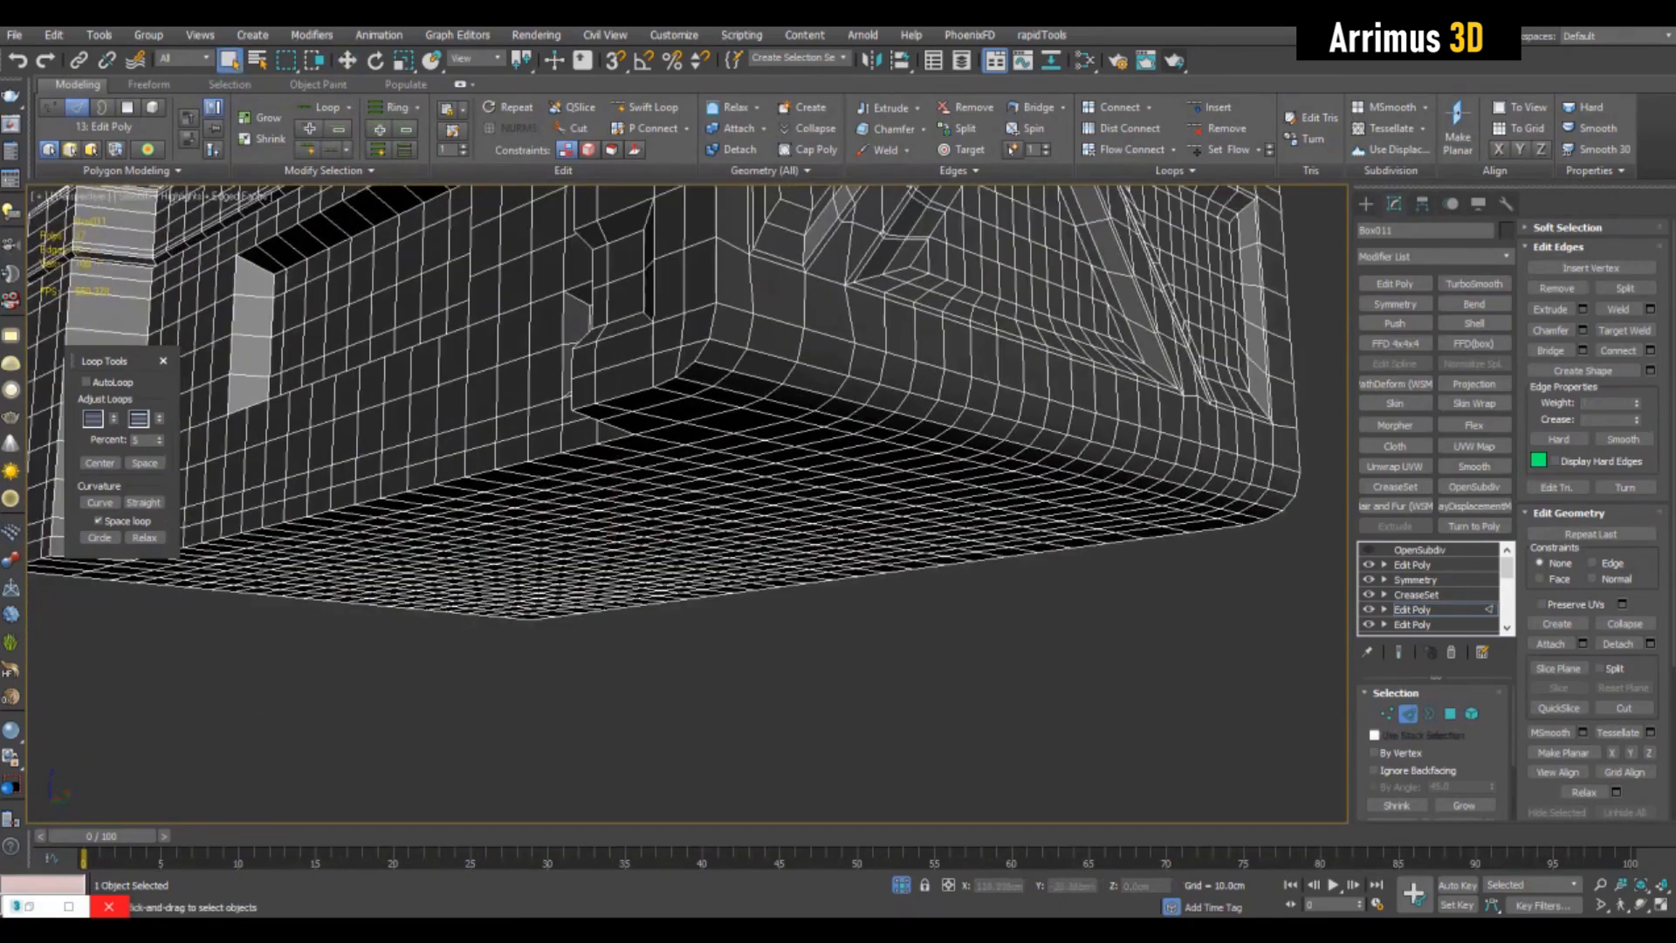
- Add another Edit Poly modifier and insert extra edge loops around the box's lower end with Swift Loop
left_click(1396, 283)
key("4")
middle_click_drag(1292, 358, 1189, 326, "alt")
key("alt+1")
left_click(834, 428)
right_click(833, 428)
middle_click_drag(833, 428, 777, 426, "alt")
key("alt+1")
left_click(549, 392)
key("w")
- Select a two-polygon-wide strip wrapping from the strut face around the rounded lower edge near one corner
key("2")
key("4")
key("q")
mouse_move(573, 312)
left_mouse_down()
mouse_move(563, 464)
mouse_move(625, 316)
left_mouse_up()
middle_click_drag(625, 316, 471, 323, "alt")
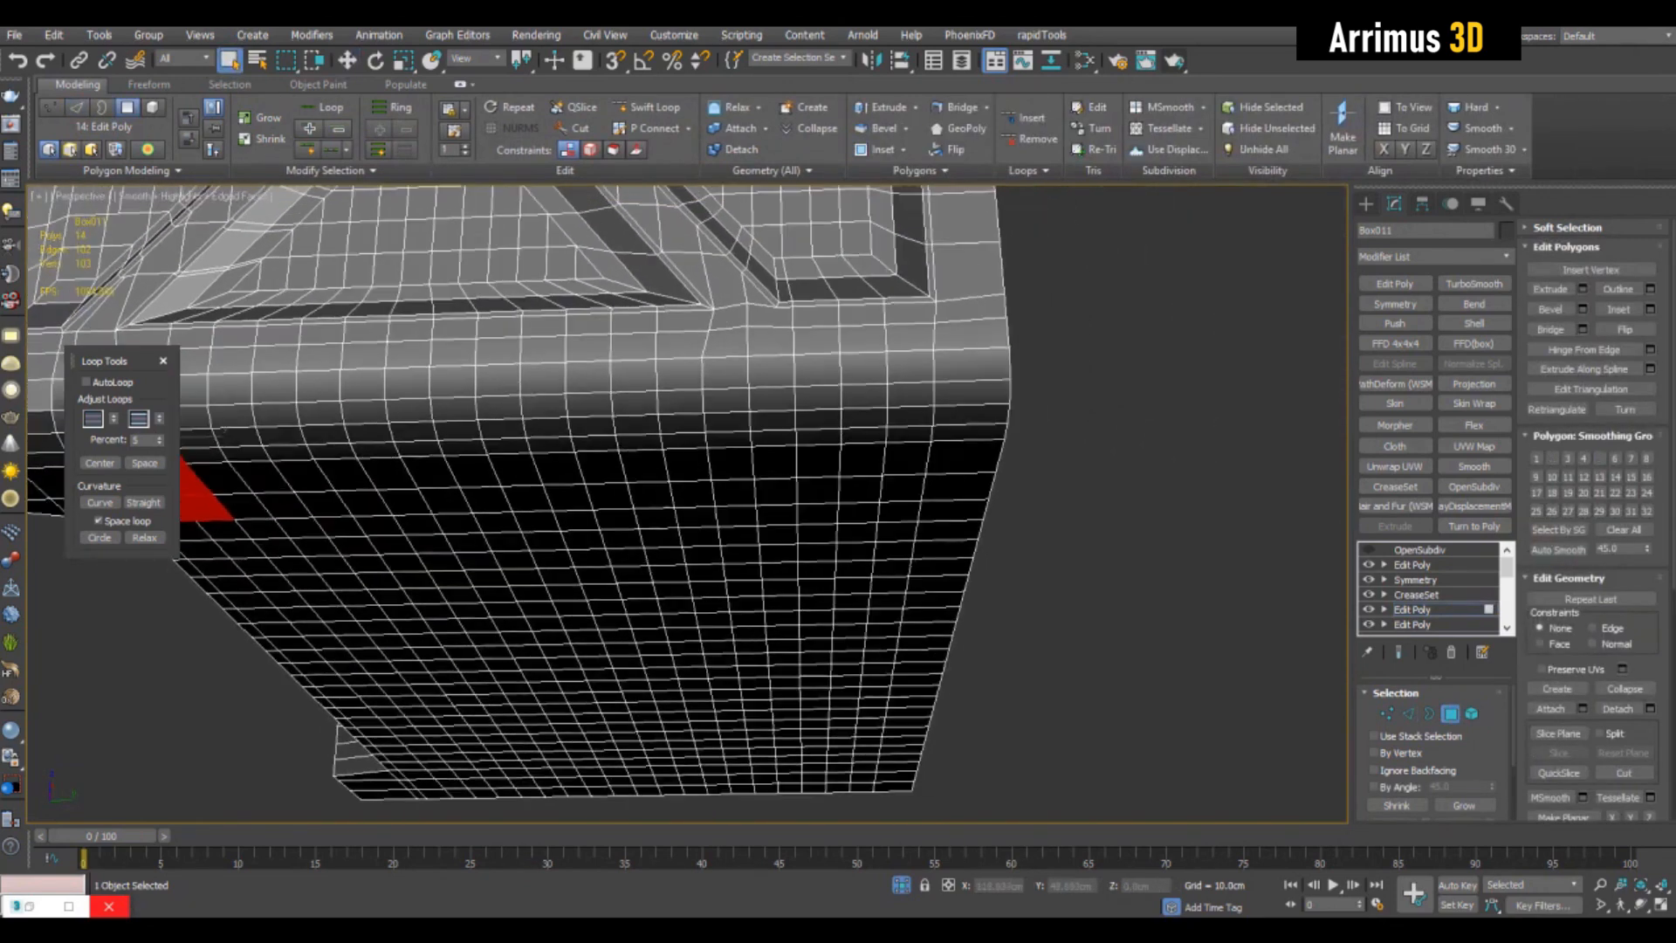
key("2")
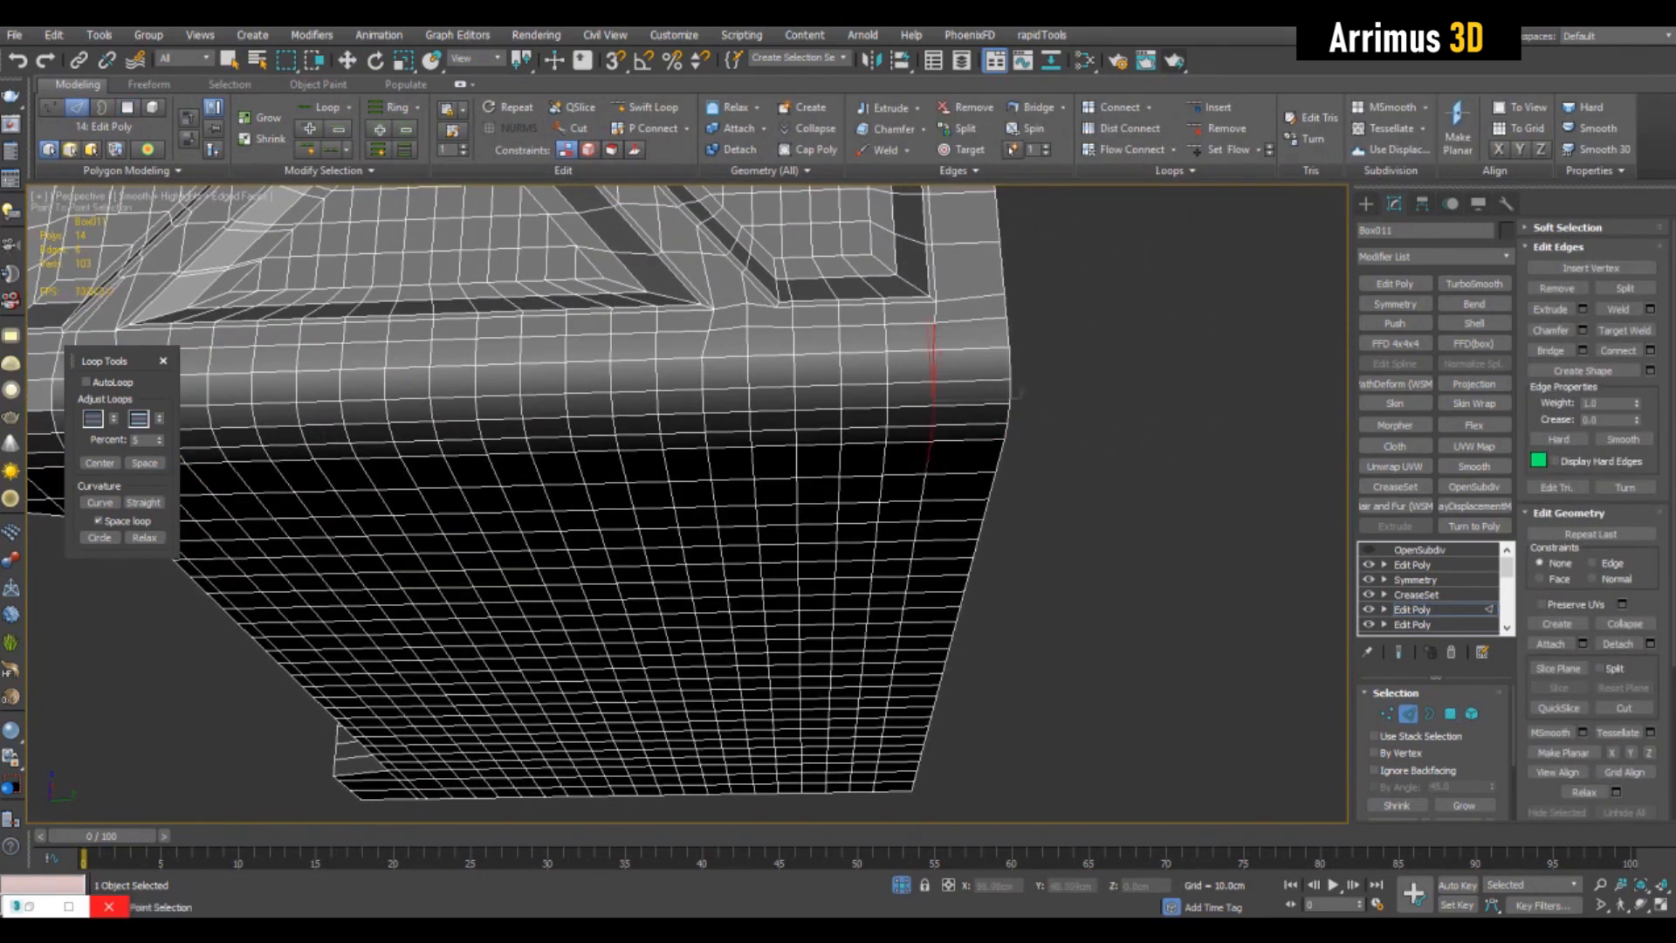
key("4")
middle_click_drag(873, 393, 1030, 393)
key("q")
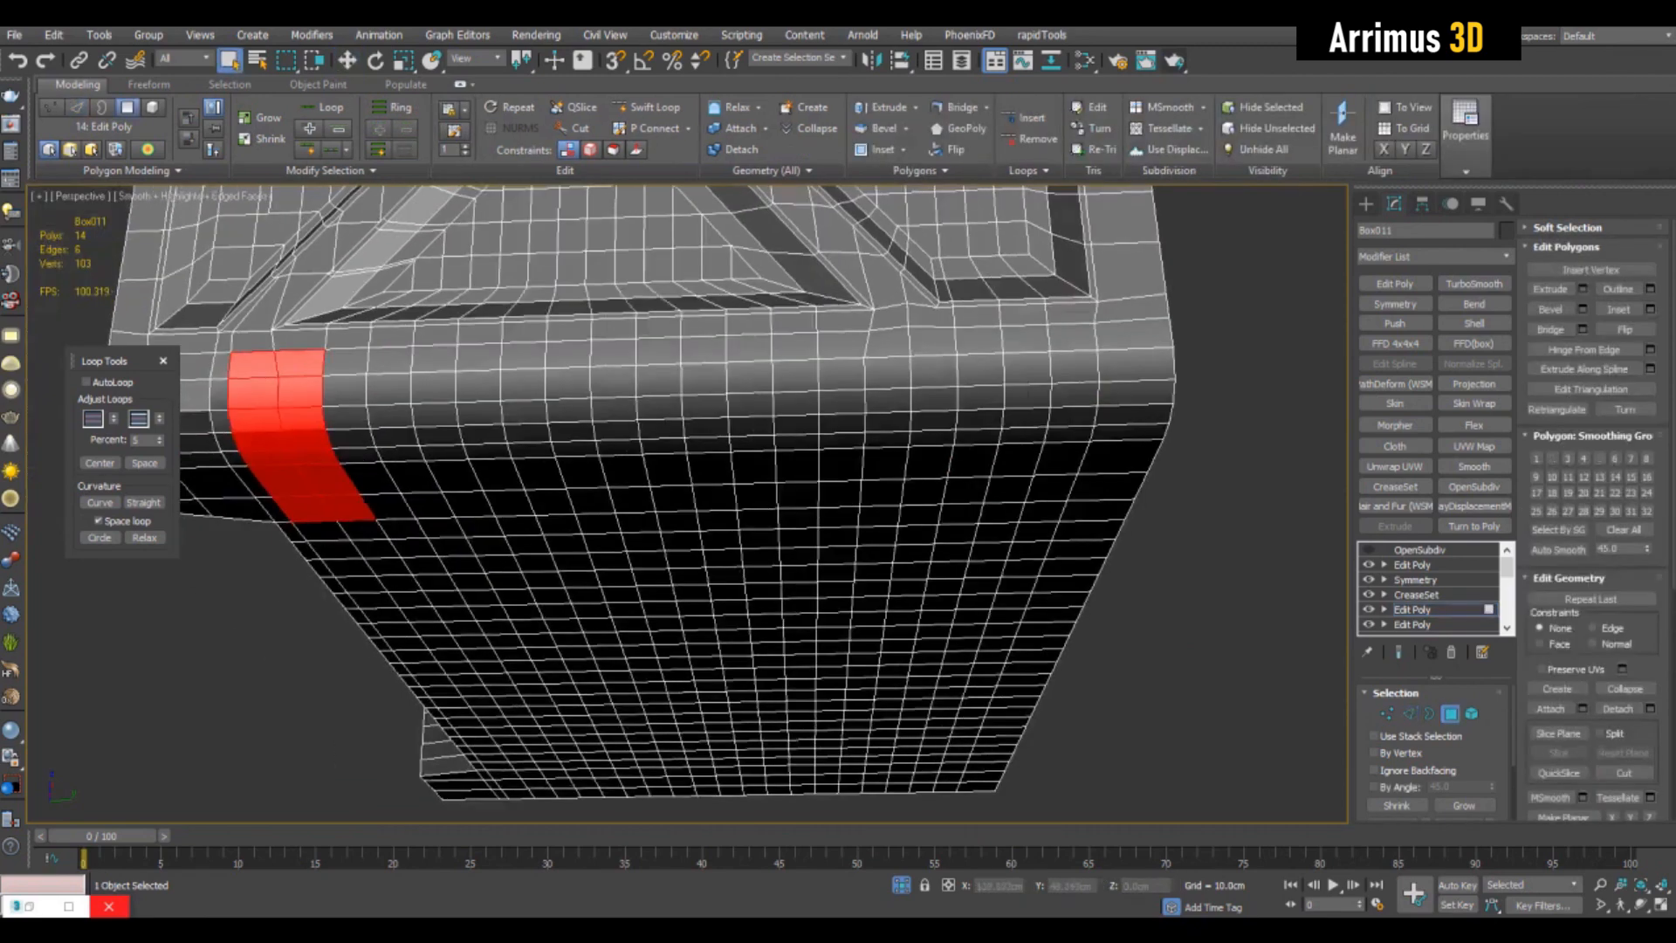
- Add the matching strip of polygons around the rounded lower edge near the opposite corner to the selection
left_click(1072, 337)
left_click(1060, 463)
left_click(1027, 367)
middle_click_drag(663, 488, 908, 523, "alt")
- Bevel the two selected lower-edge strips as a group
key("ctrl+shift+b")
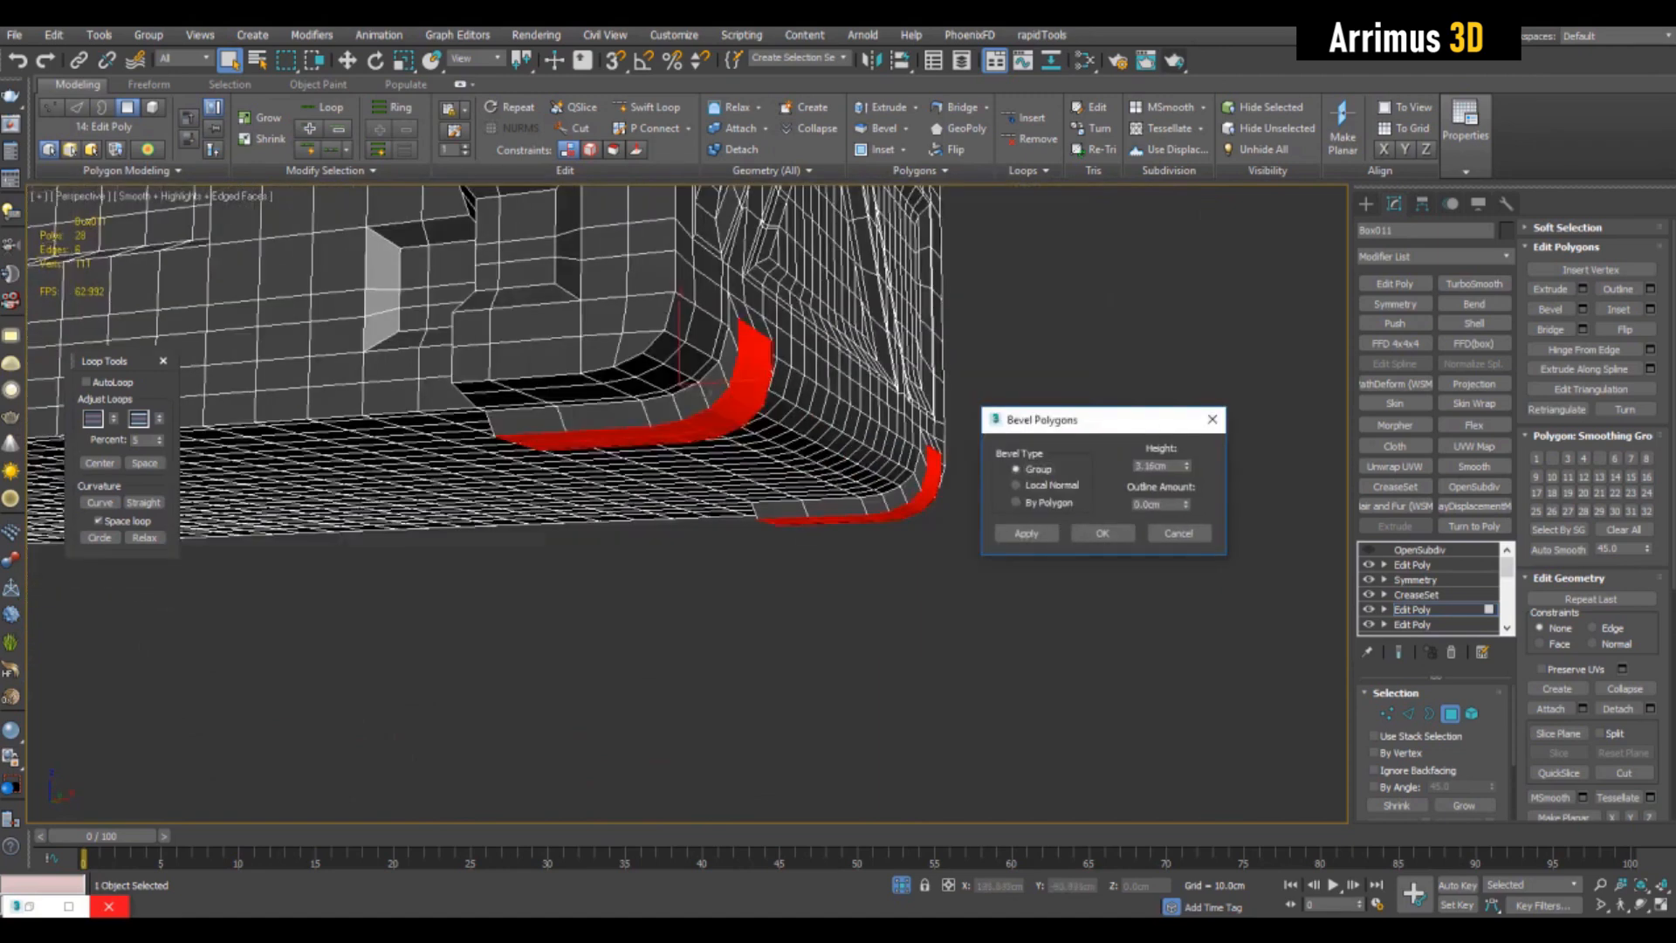
left_click(1016, 485)
middle_click_drag(698, 489, 812, 523, "alt")
left_click(1016, 470)
key("Return")
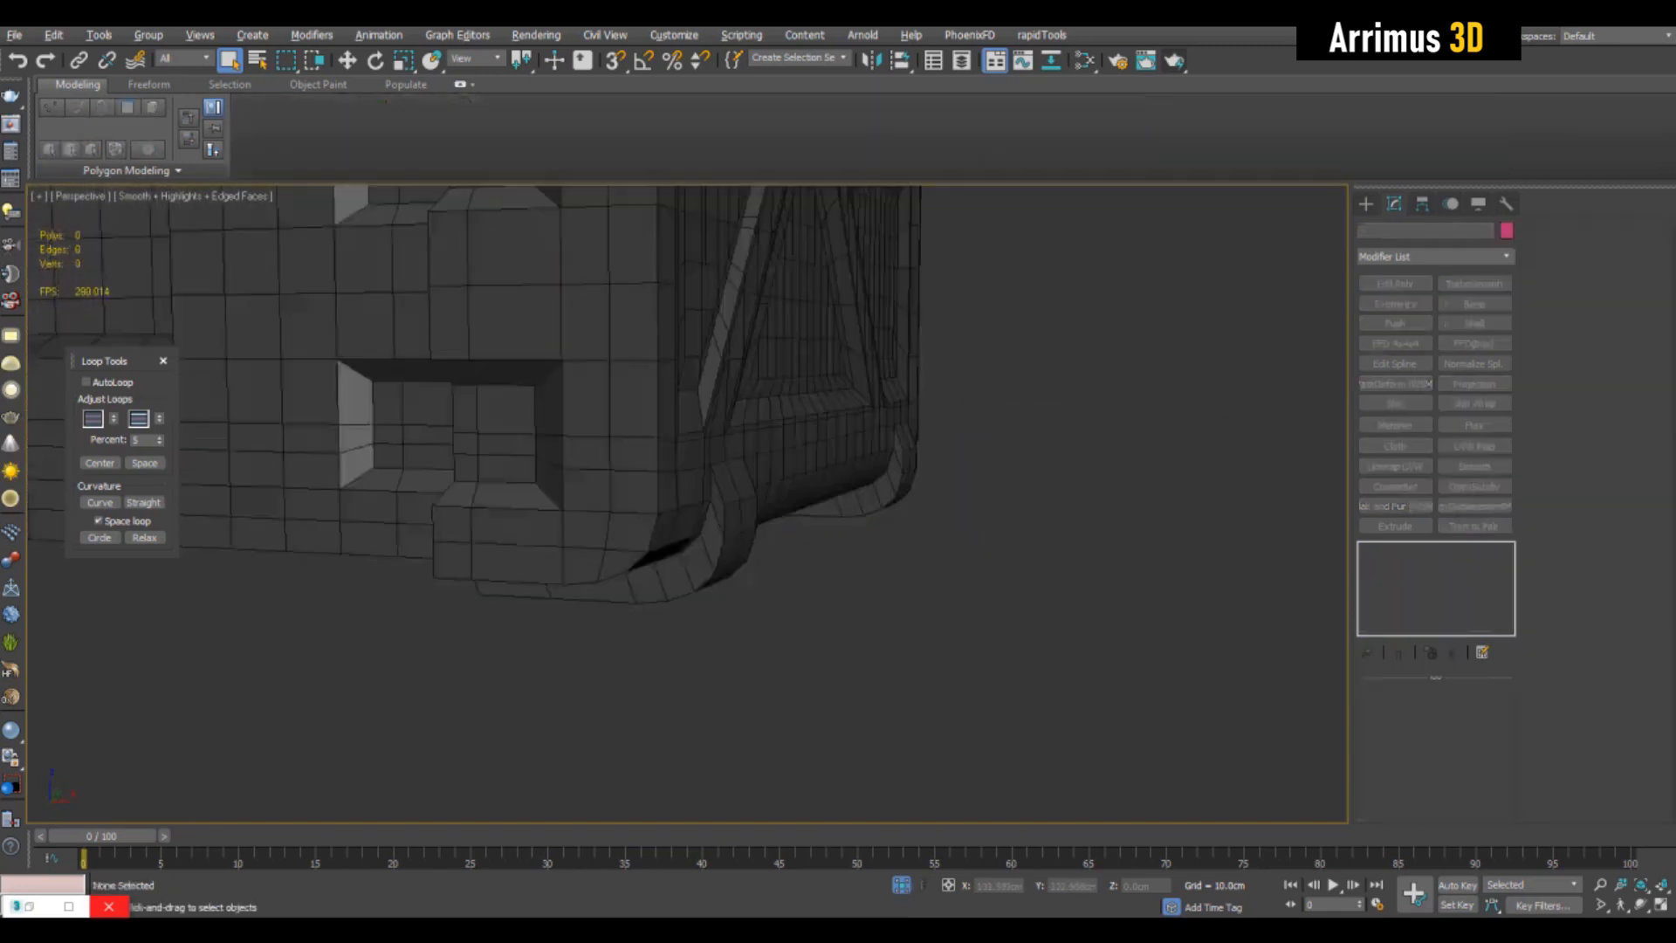
middle_click_drag(812, 524, 829, 580, "alt")
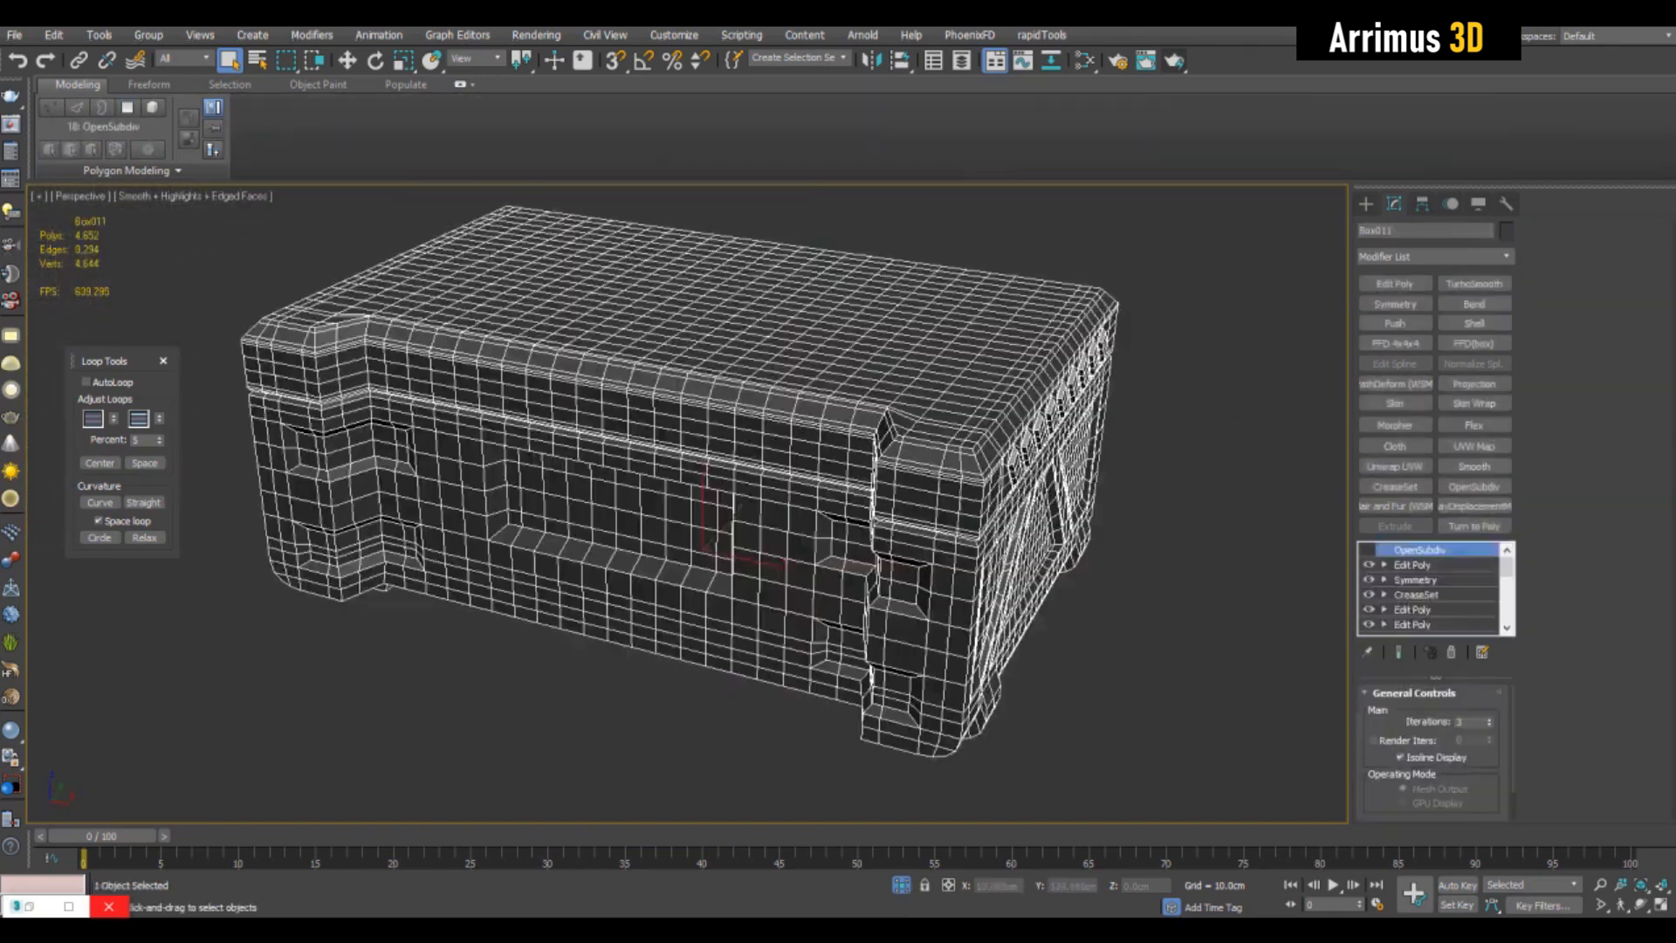
- Add another Edit Poly modifier and start selecting the top polygons beside the notch at one end of the box
left_click(1412, 609)
scroll(1030, 393, "up", 4)
key("4")
middle_click_drag(961, 411, 1017, 497, "alt")
left_click(829, 577)
right_click(1050, 429)
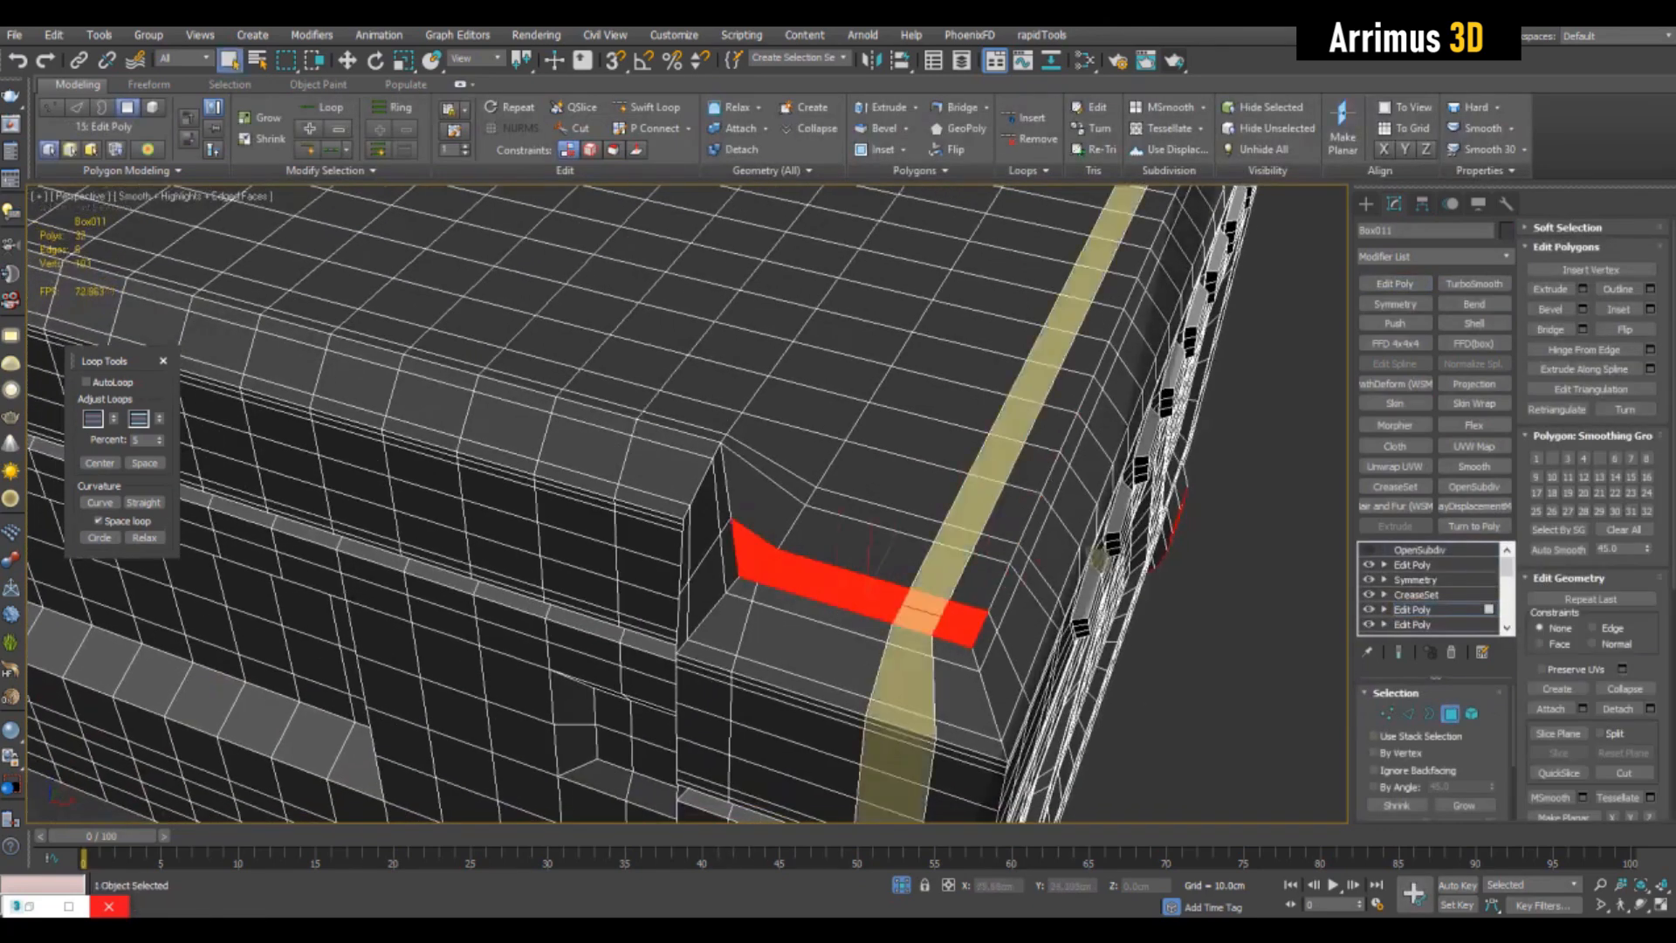
mouse_move(790, 459)
left_mouse_down("ctrl")
mouse_move(828, 399)
mouse_move(1006, 426)
mouse_move(812, 534)
mouse_move(912, 454)
left_mouse_up("ctrl")
left_click(962, 623, "alt")
key("alt+x")
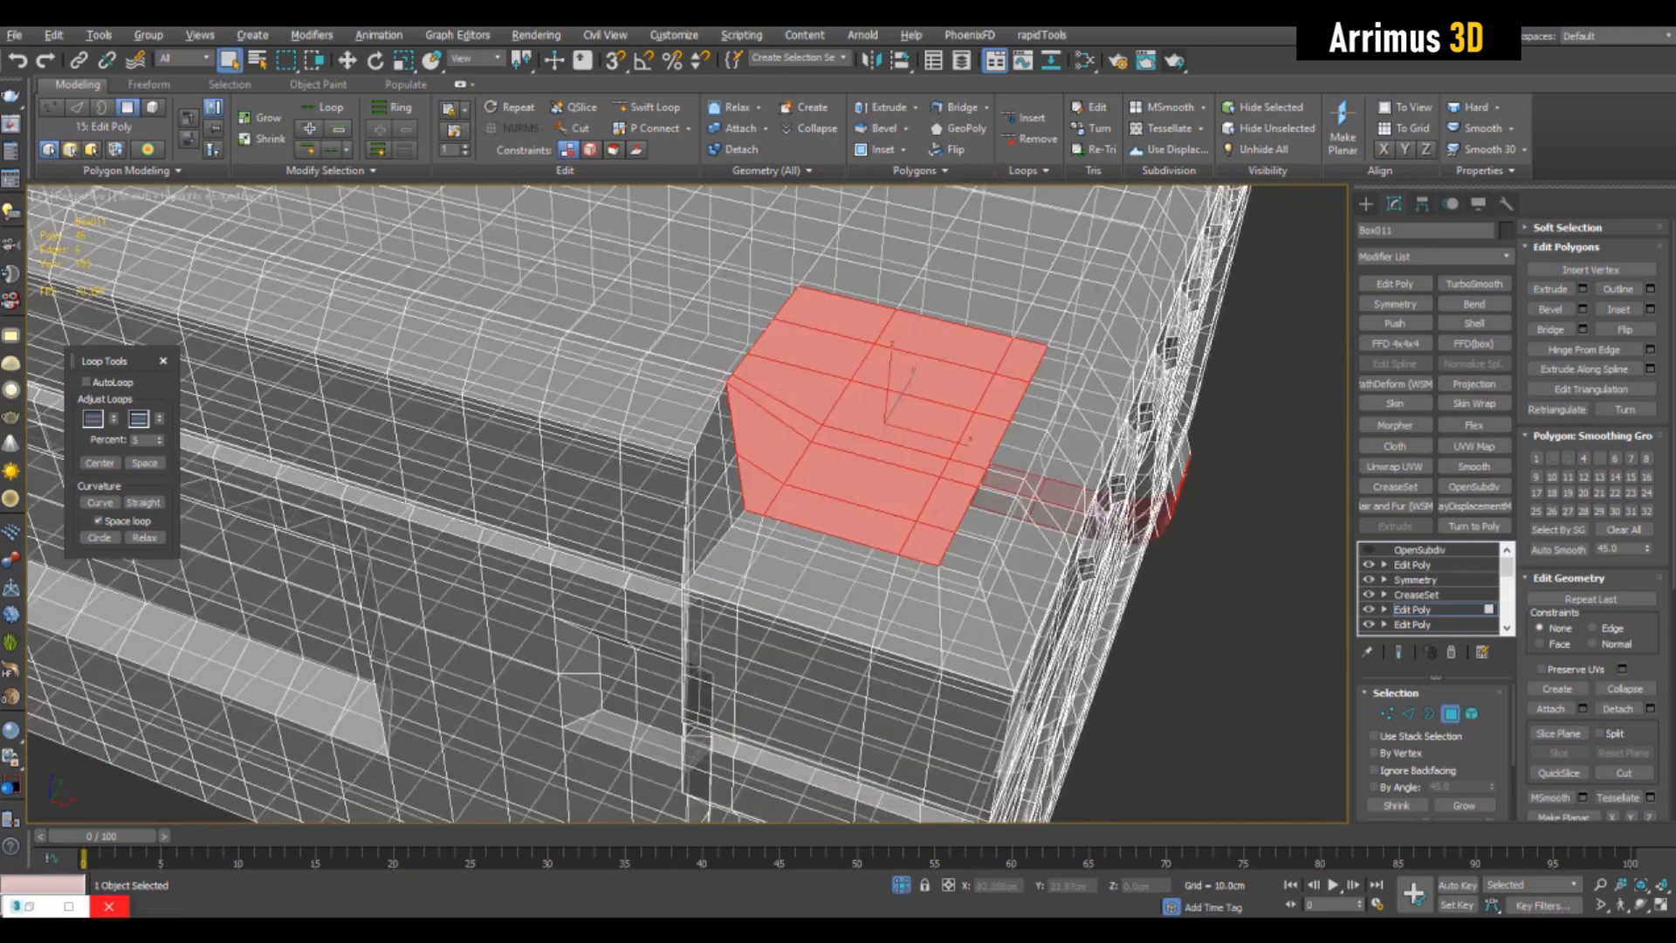
- Refine the top selection into an angled-corner patch reaching toward the box's end edge
scroll(960, 489, "down", 4)
middle_click_drag(960, 489, 925, 384, "alt")
left_click_drag(818, 417, 1083, 701, "alt")
key("alt+x")
key("z")
middle_click_drag(873, 488, 872, 541, "alt")
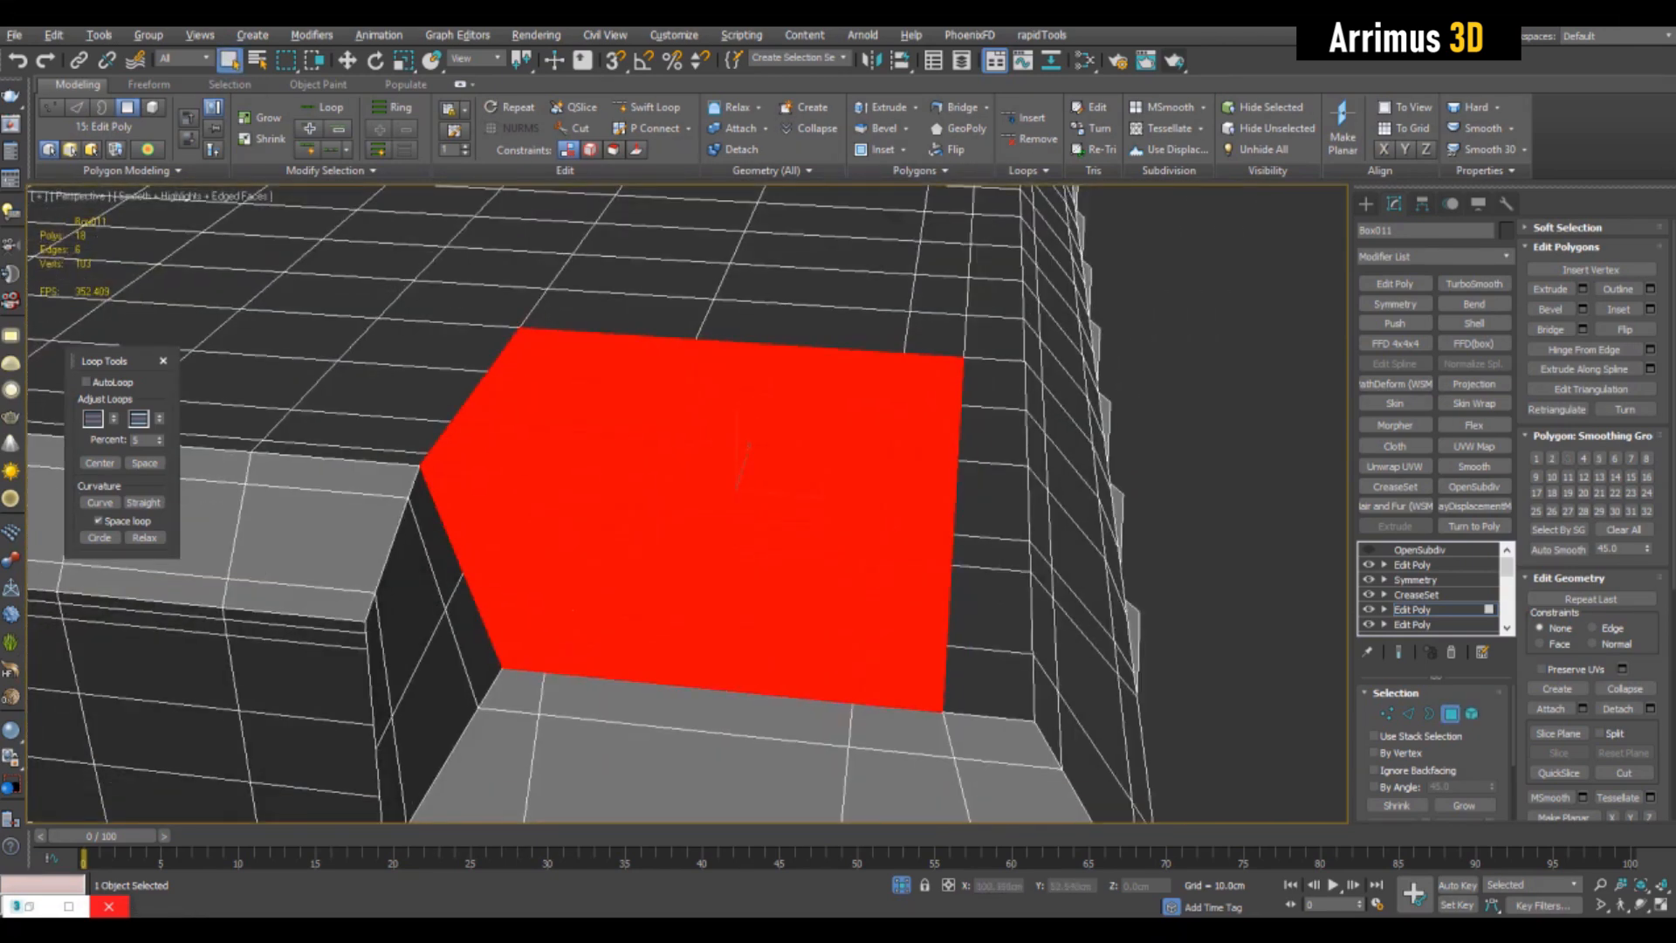
left_click_drag(988, 682, 993, 384, "ctrl")
scroll(992, 375, "down", 4)
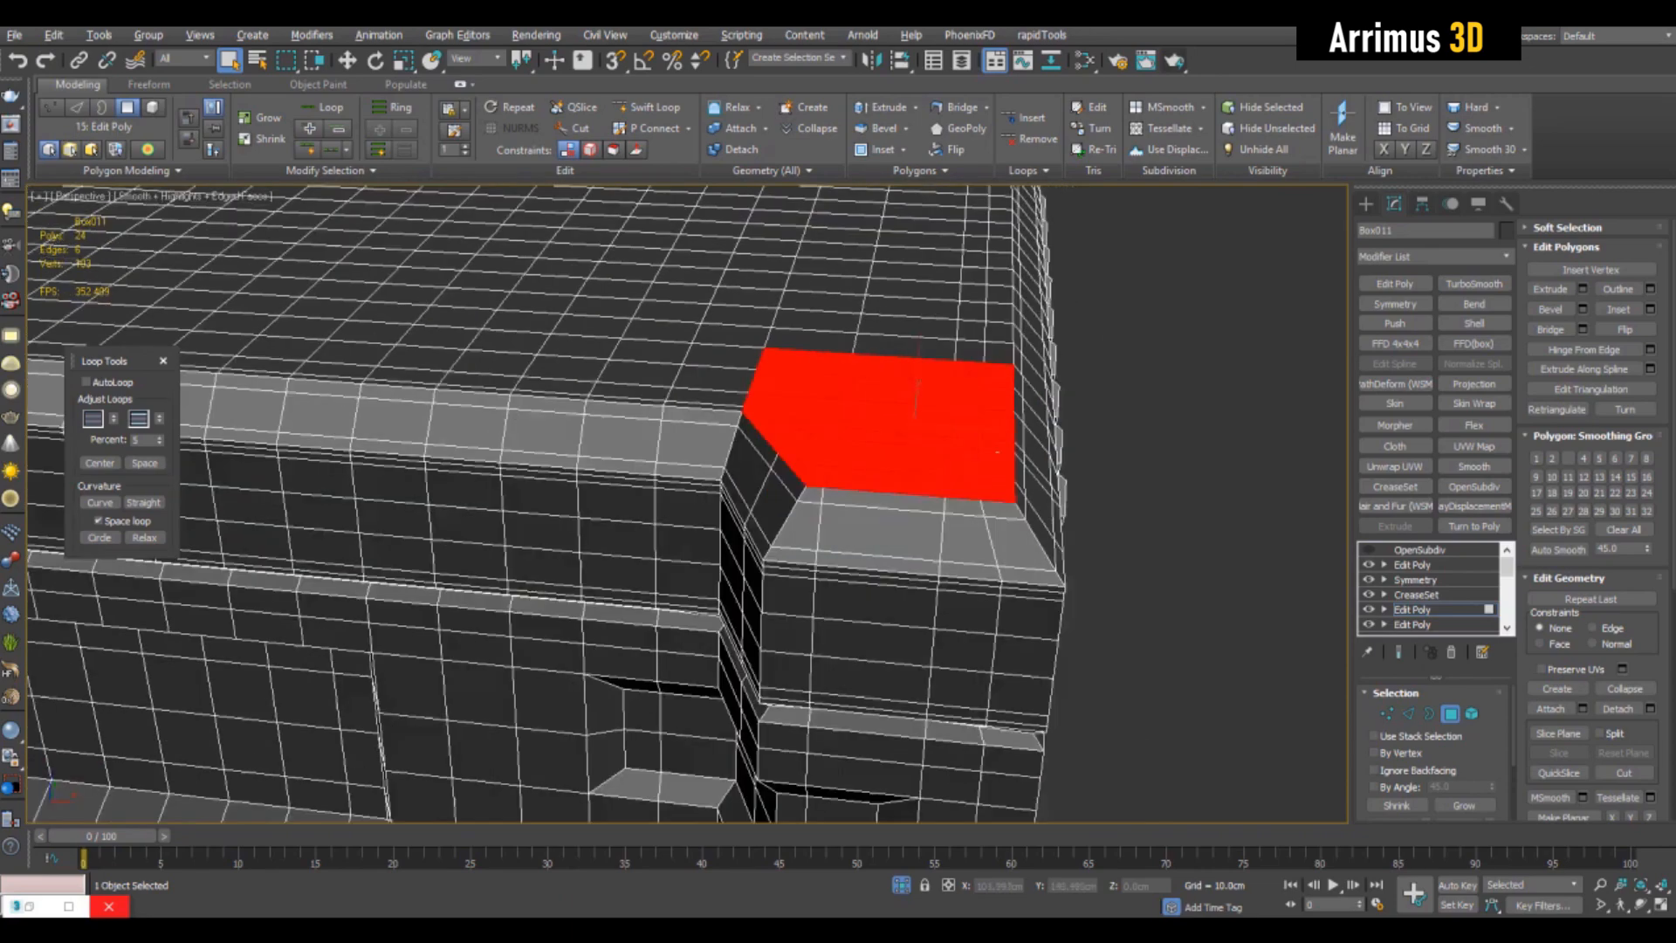
middle_click_drag(987, 384, 938, 471, "alt")
mouse_move(858, 412)
left_mouse_down("ctrl")
mouse_move(1064, 456)
mouse_move(1054, 500)
left_mouse_up("ctrl")
- Inset the selected top corner patch and scale the inset polygons
middle_click_drag(1004, 533, 1000, 489)
key("shift+i")
left_click_drag(947, 524, 946, 594)
key("r")
scroll(946, 576, "up", 3)
middle_click_drag(946, 585, 838, 489, "alt")
- Bevel the inset patch downward to form a recessed pocket with sloped walls
key("ctrl+shift+b")
left_click_drag(947, 419, 949, 450)
left_click(951, 472)
middle_click_drag(952, 471, 1000, 514, "alt")
key("r")
mouse_move(995, 472)
left_mouse_down()
mouse_move(997, 441)
mouse_move(997, 475)
left_mouse_up()
key("ctrl+shift+b")
key("q")
- Select and tidy the edges around the pocket floor's angled corner
middle_click_drag(996, 489, 838, 533, "alt")
scroll(572, 561, "up", 3)
scroll(917, 532, "down", 5)
scroll(873, 524, "up", 3)
scroll(838, 532, "down", 3)
scroll(689, 507, "up", 2)
key("2")
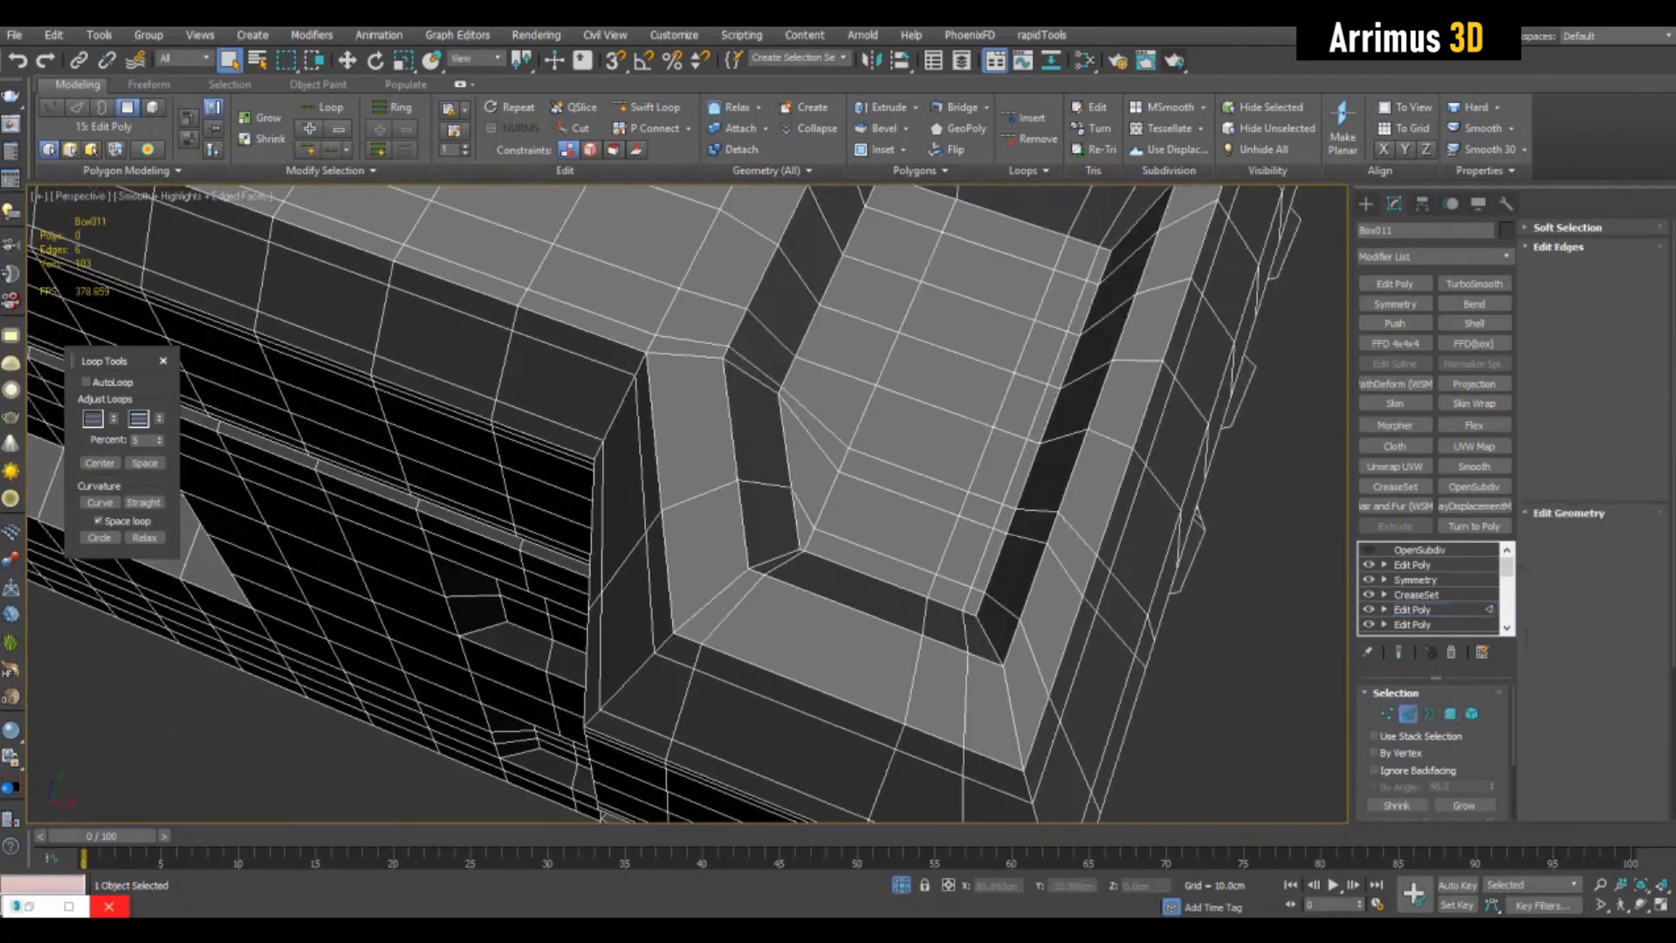
scroll(873, 541, "up", 1)
middle_click_drag(943, 524, 742, 515, "alt")
scroll(812, 498, "down", 2)
scroll(812, 498, "up", 1)
middle_click_drag(877, 556, 987, 594, "alt")
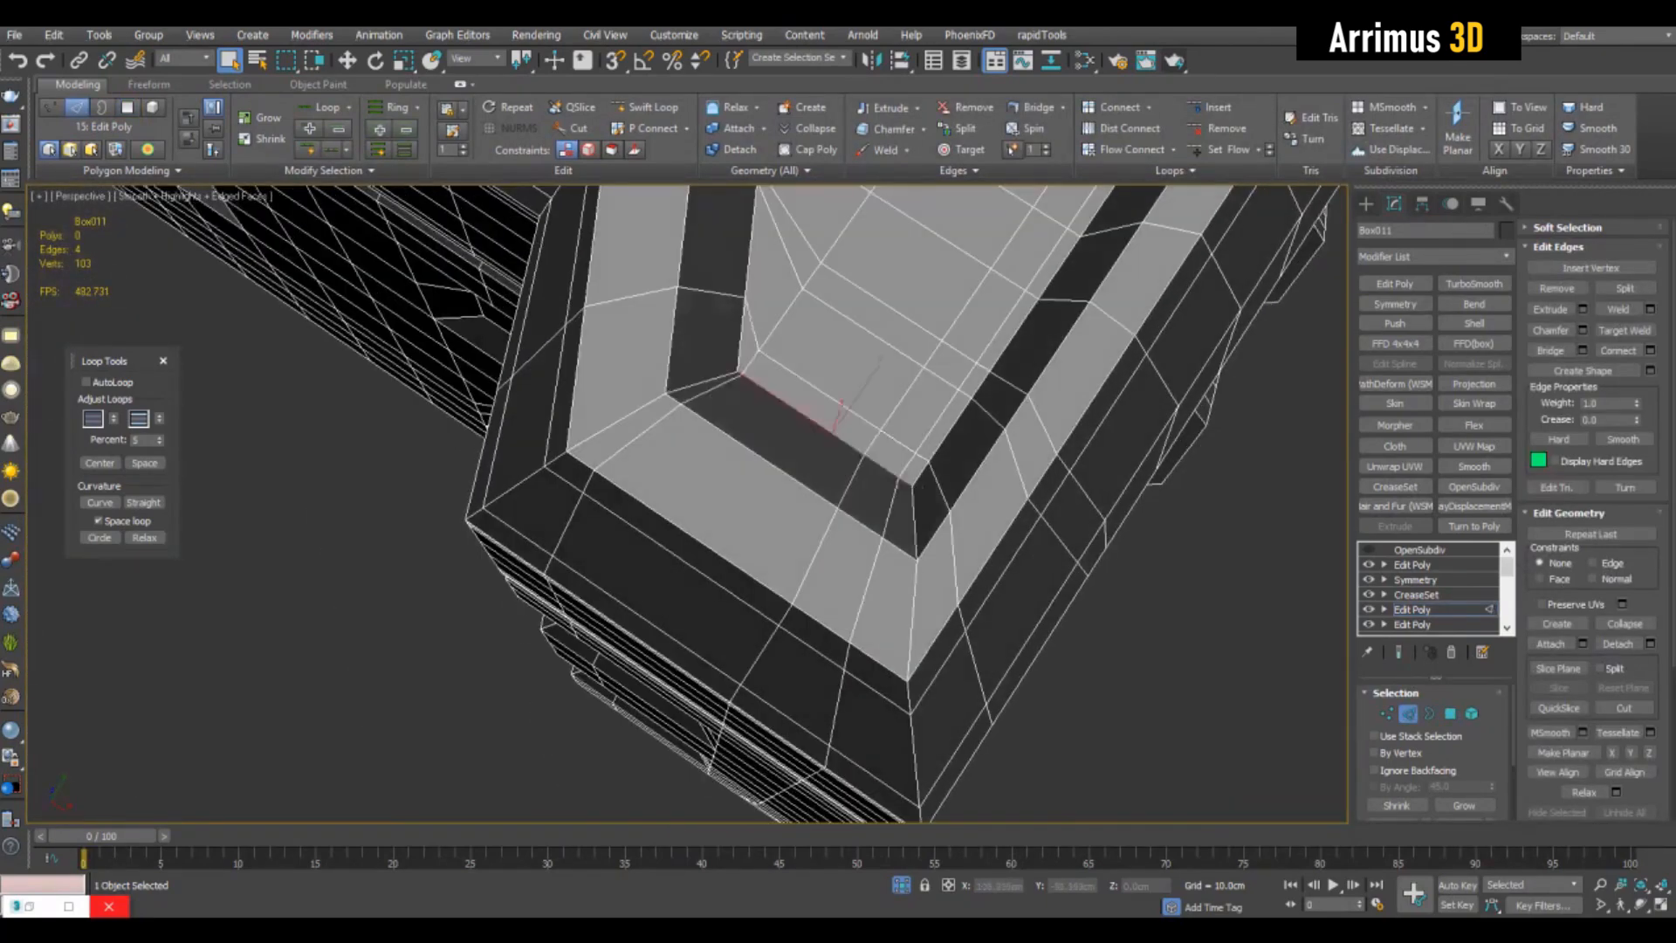
scroll(1004, 367, "up", 3)
middle_click_drag(1004, 393, 1030, 284, "alt")
middle_click_drag(960, 393, 1023, 375)
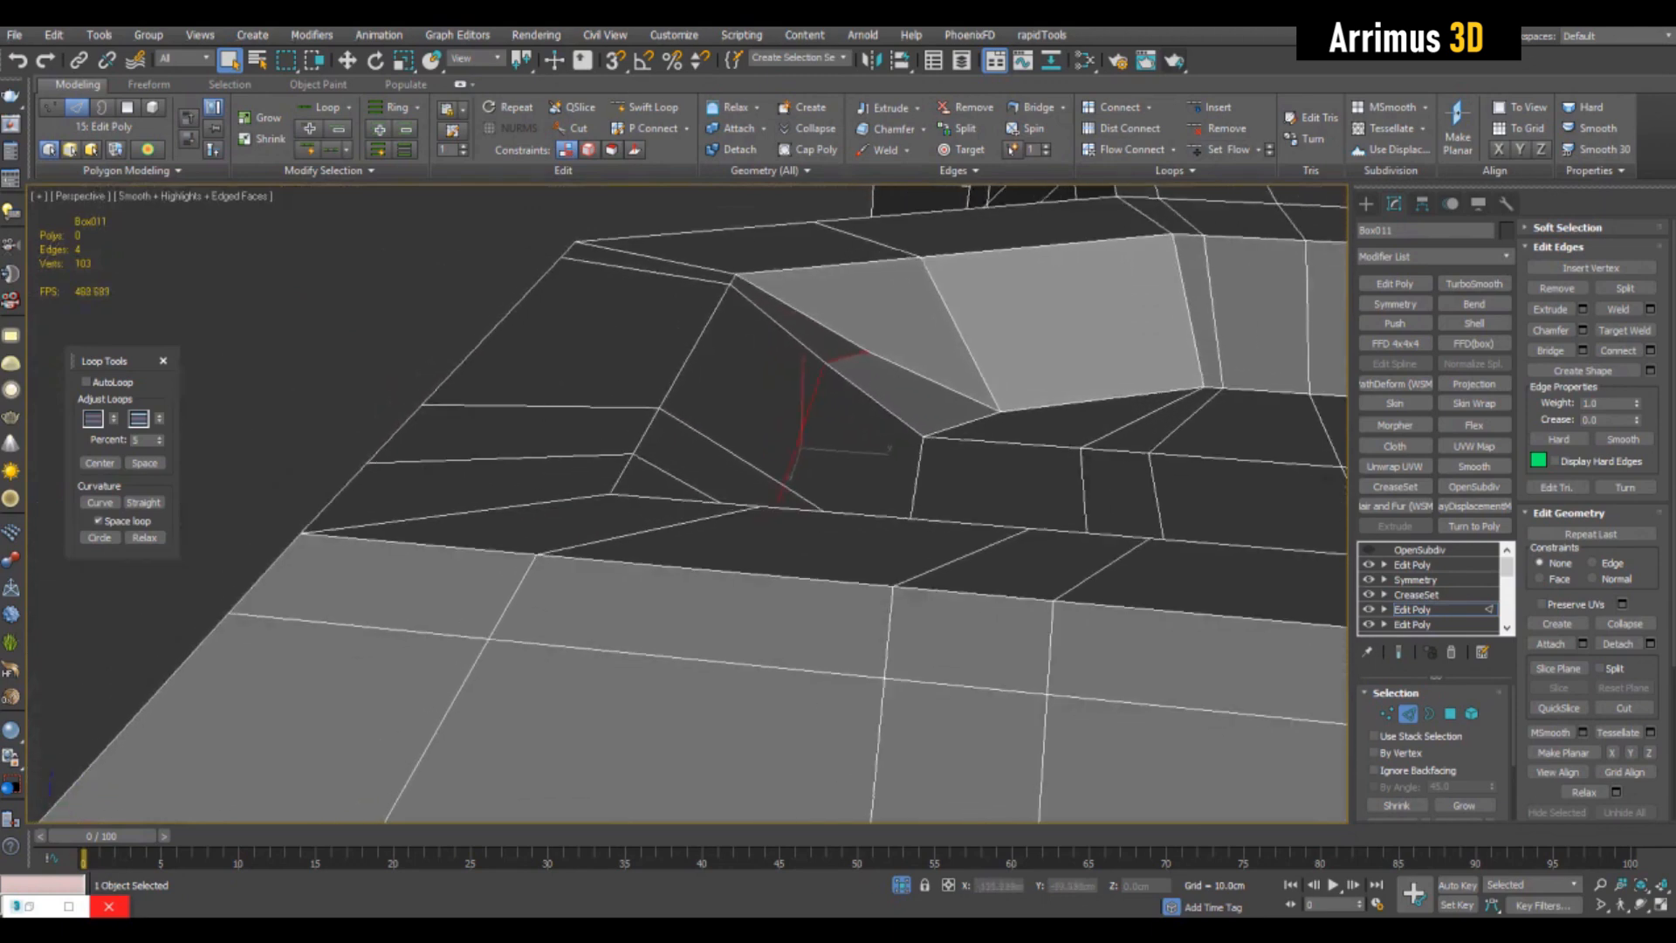
middle_click_drag(873, 437, 1030, 594, "alt")
scroll(916, 445, "down", 3)
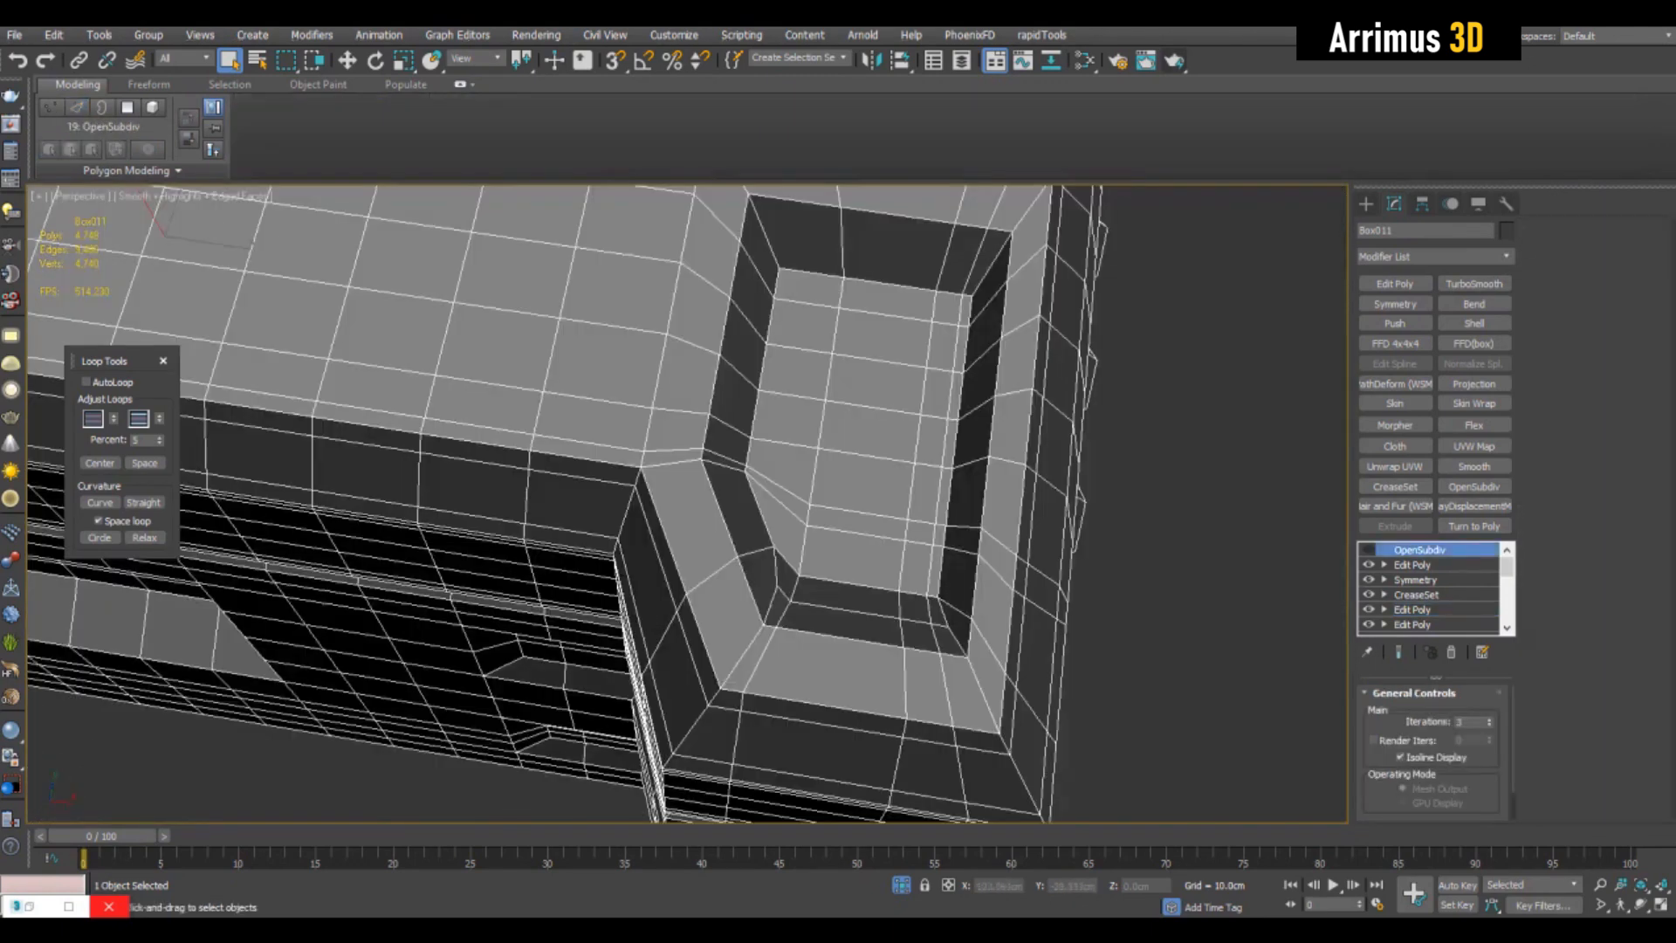
- Add another Edit Poly modifier and insert an edge loop around the pocket's rim with Swift Loop
middle_click_drag(751, 541, 769, 475)
left_click(1413, 610)
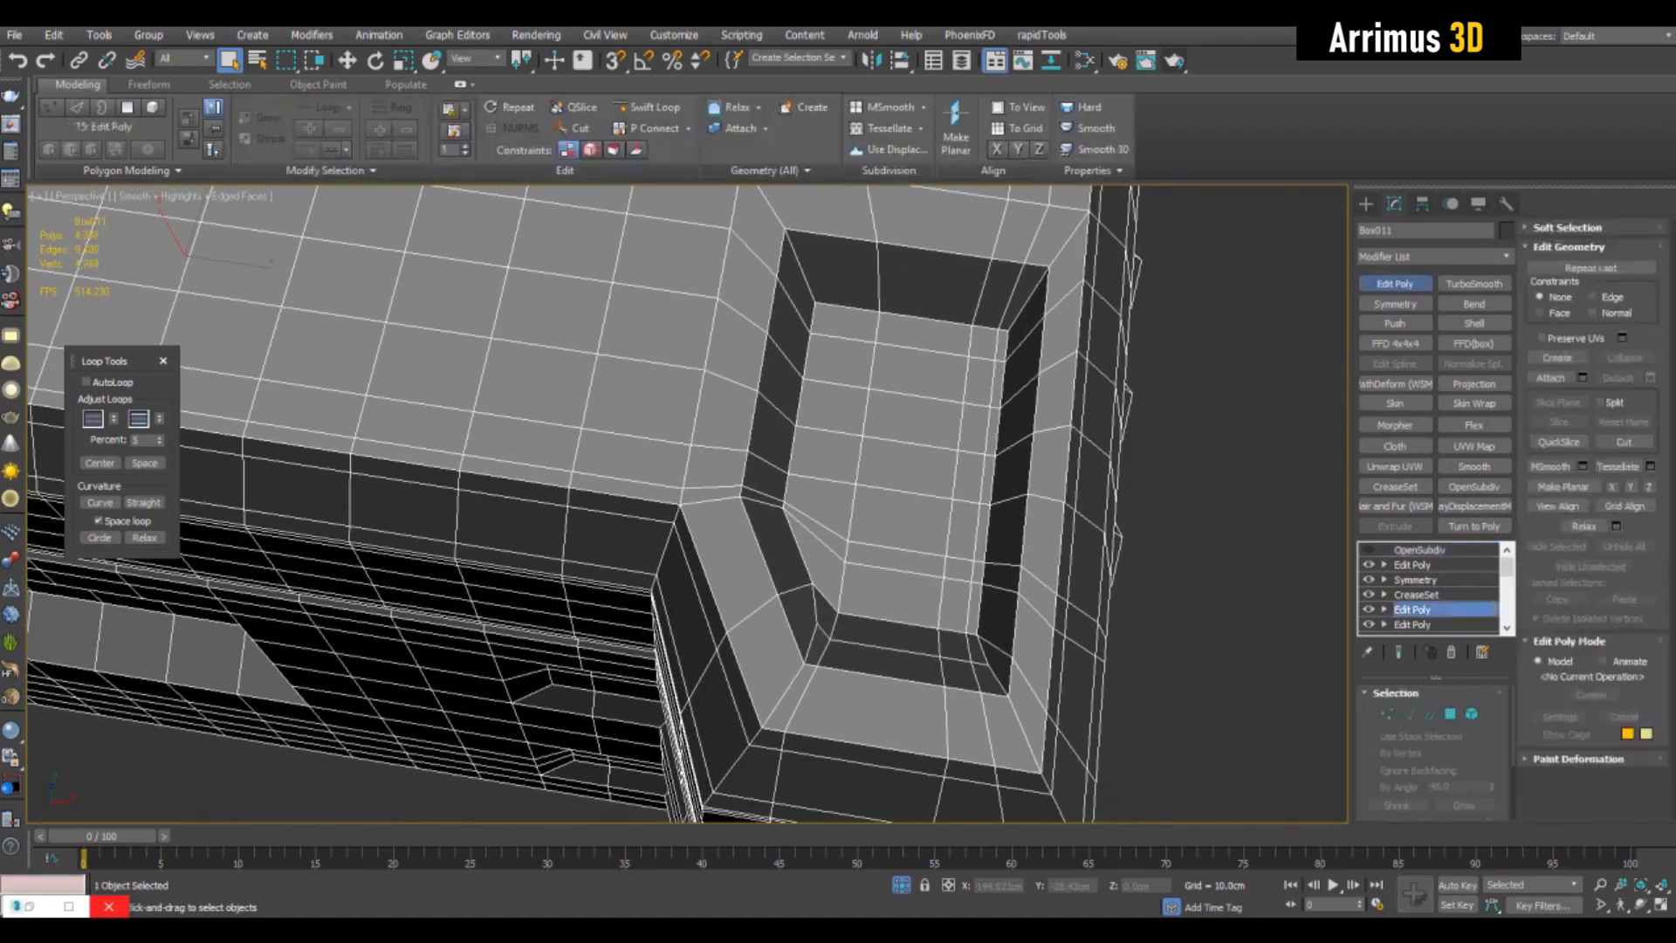
key("1")
key("alt+s")
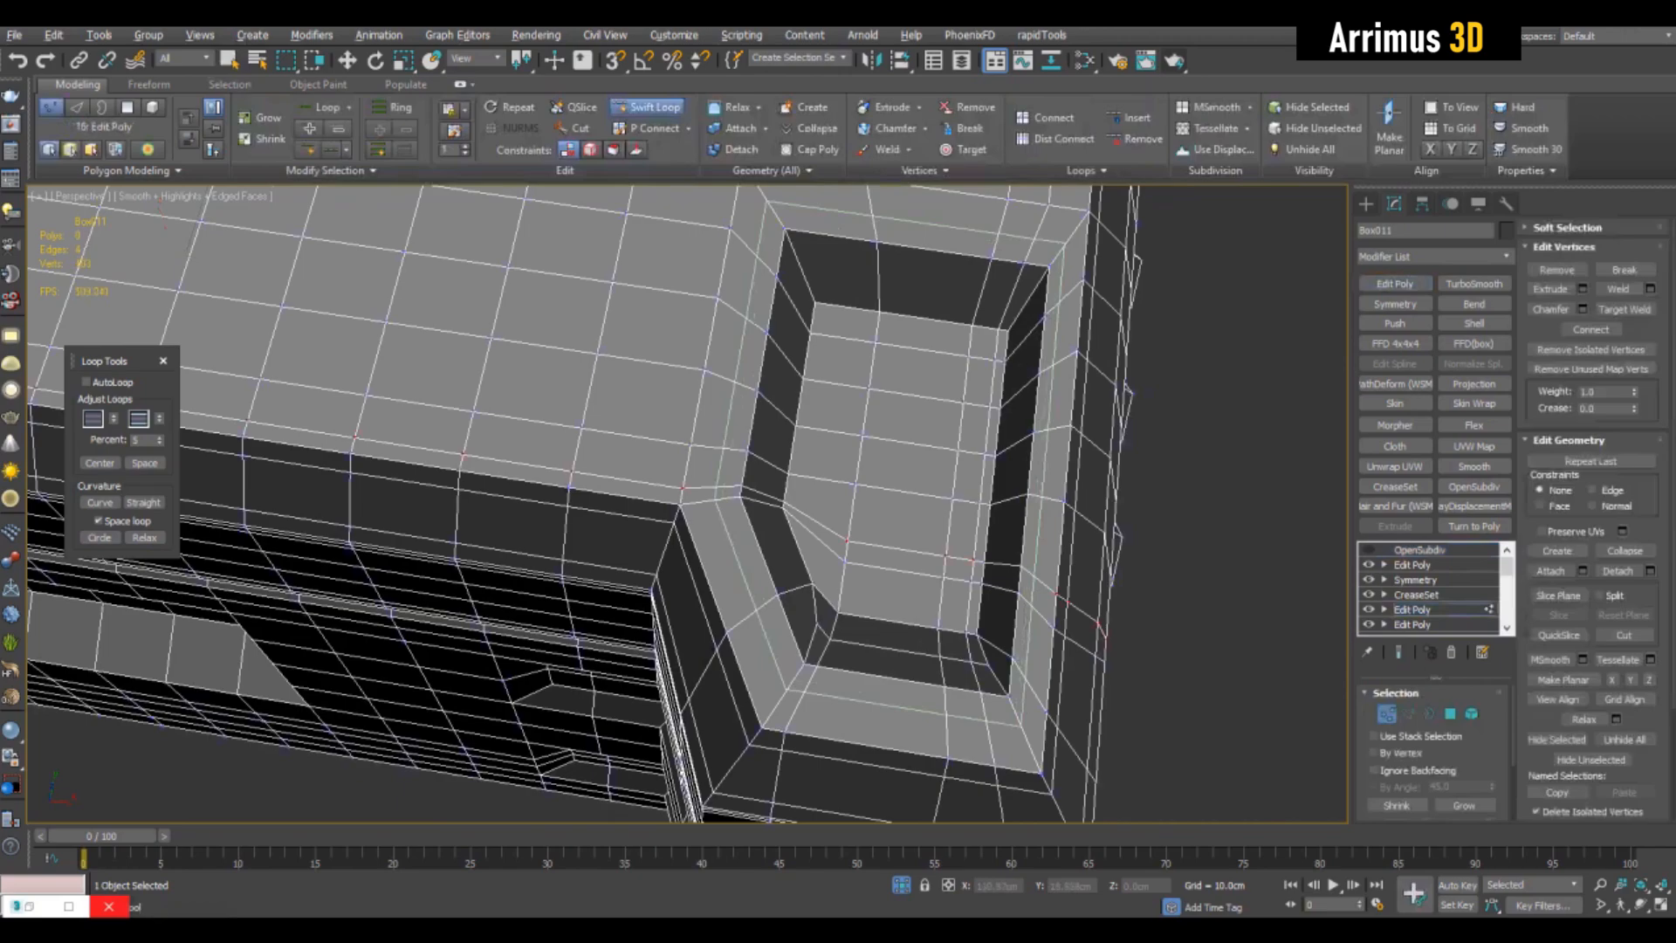
left_click(772, 650)
key("2")
- Select the narrow ring of polygons framing the pocket, leaving a two-polygon gap on one side
key("4")
key("q")
middle_click_drag(786, 541, 685, 457, "alt")
left_click(1065, 481)
left_click(1045, 521, "shift")
middle_click_drag(1045, 521, 878, 513, "alt")
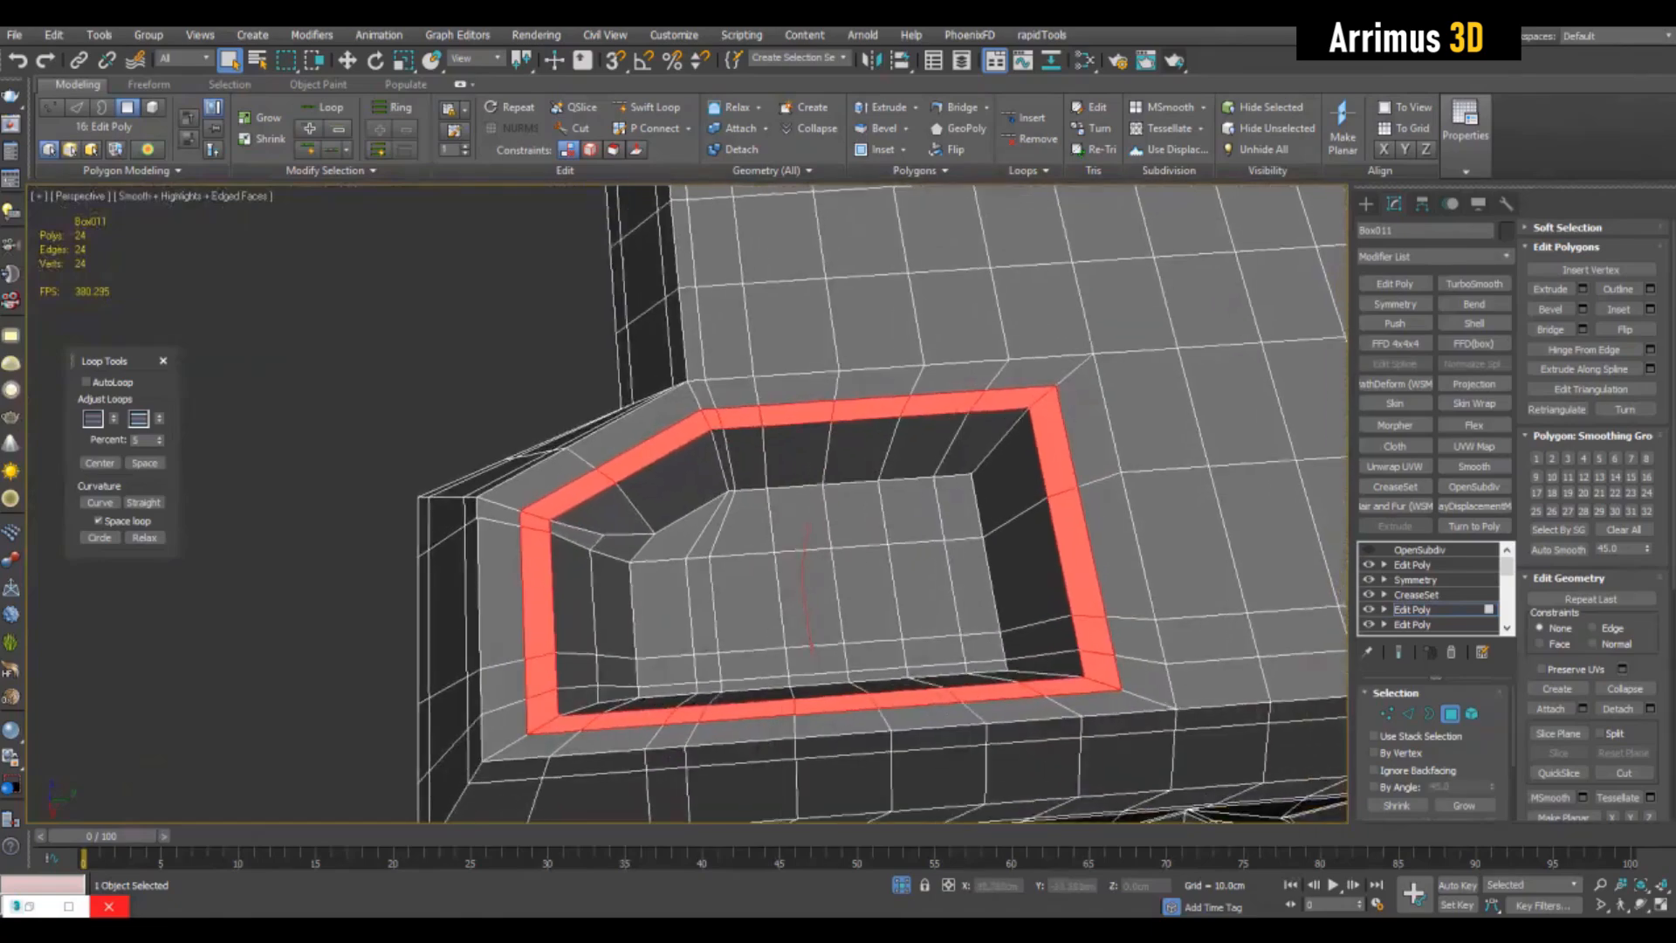
left_click_drag(812, 385, 858, 446, "alt")
middle_click_drag(858, 446, 975, 379, "alt")
- Try to bevel the narrow polygon frame around the pocket and undo it
key("ctrl+shift+b")
left_click_drag(775, 650, 775, 630)
middle_click_drag(775, 630, 778, 642)
right_click(777, 643)
key("ctrl+z")
- Try Hinge From Edge on the pocket's frame polygons and undo each attempt
left_click(1583, 350)
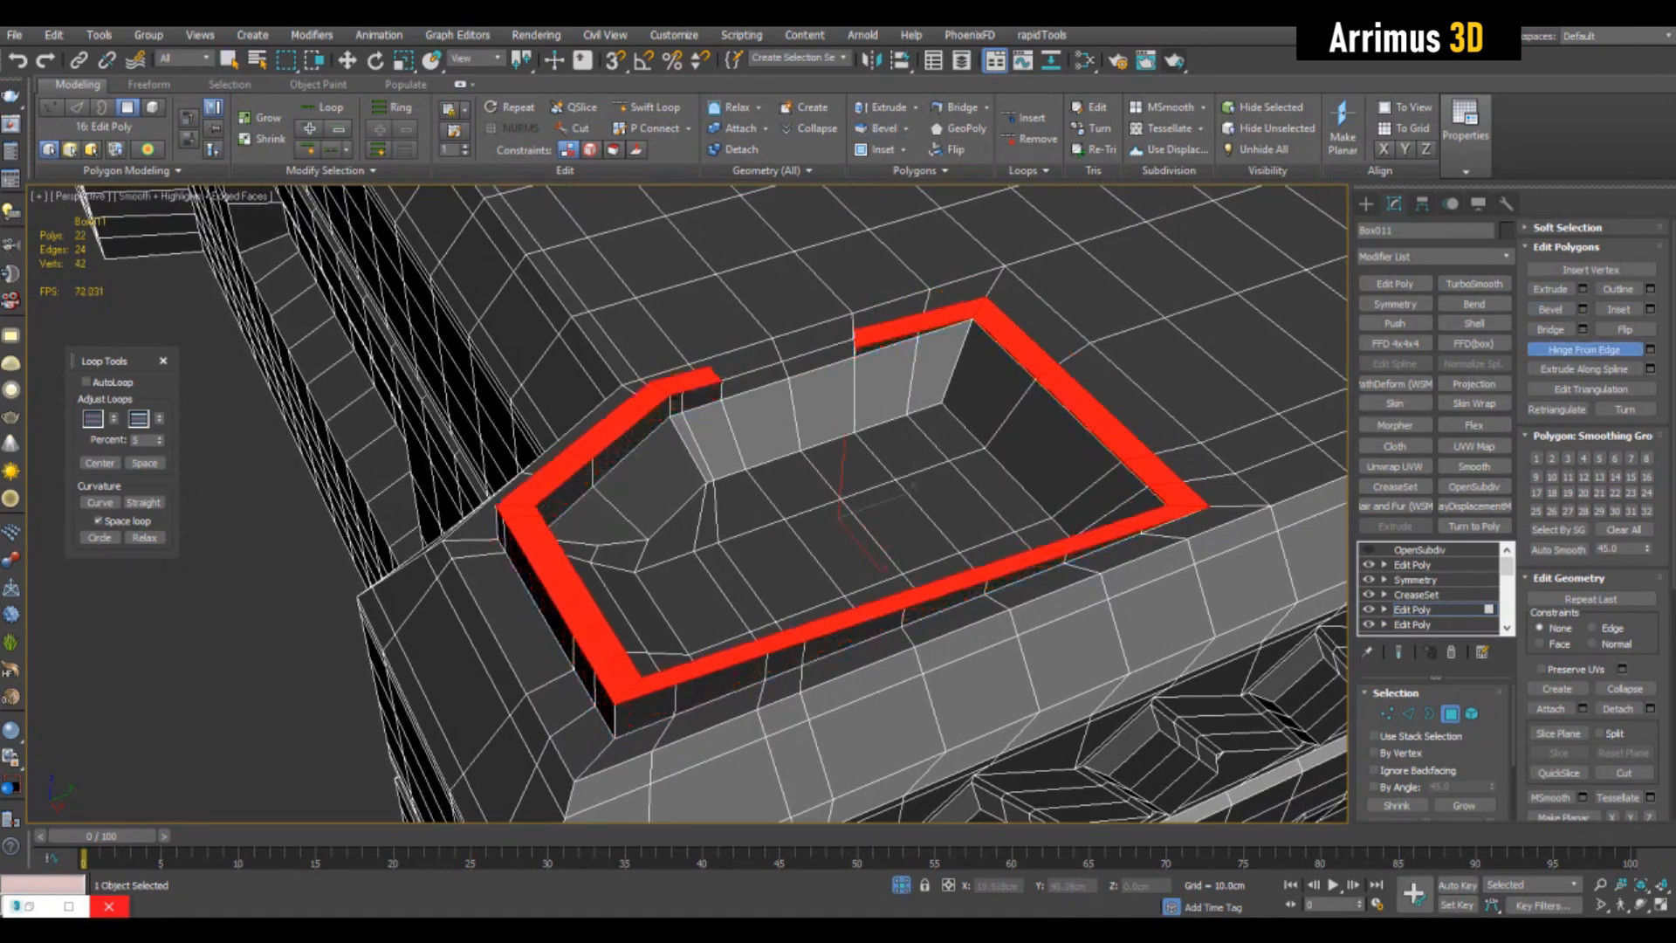
left_click_drag(1126, 419, 1126, 403)
key("ctrl+z")
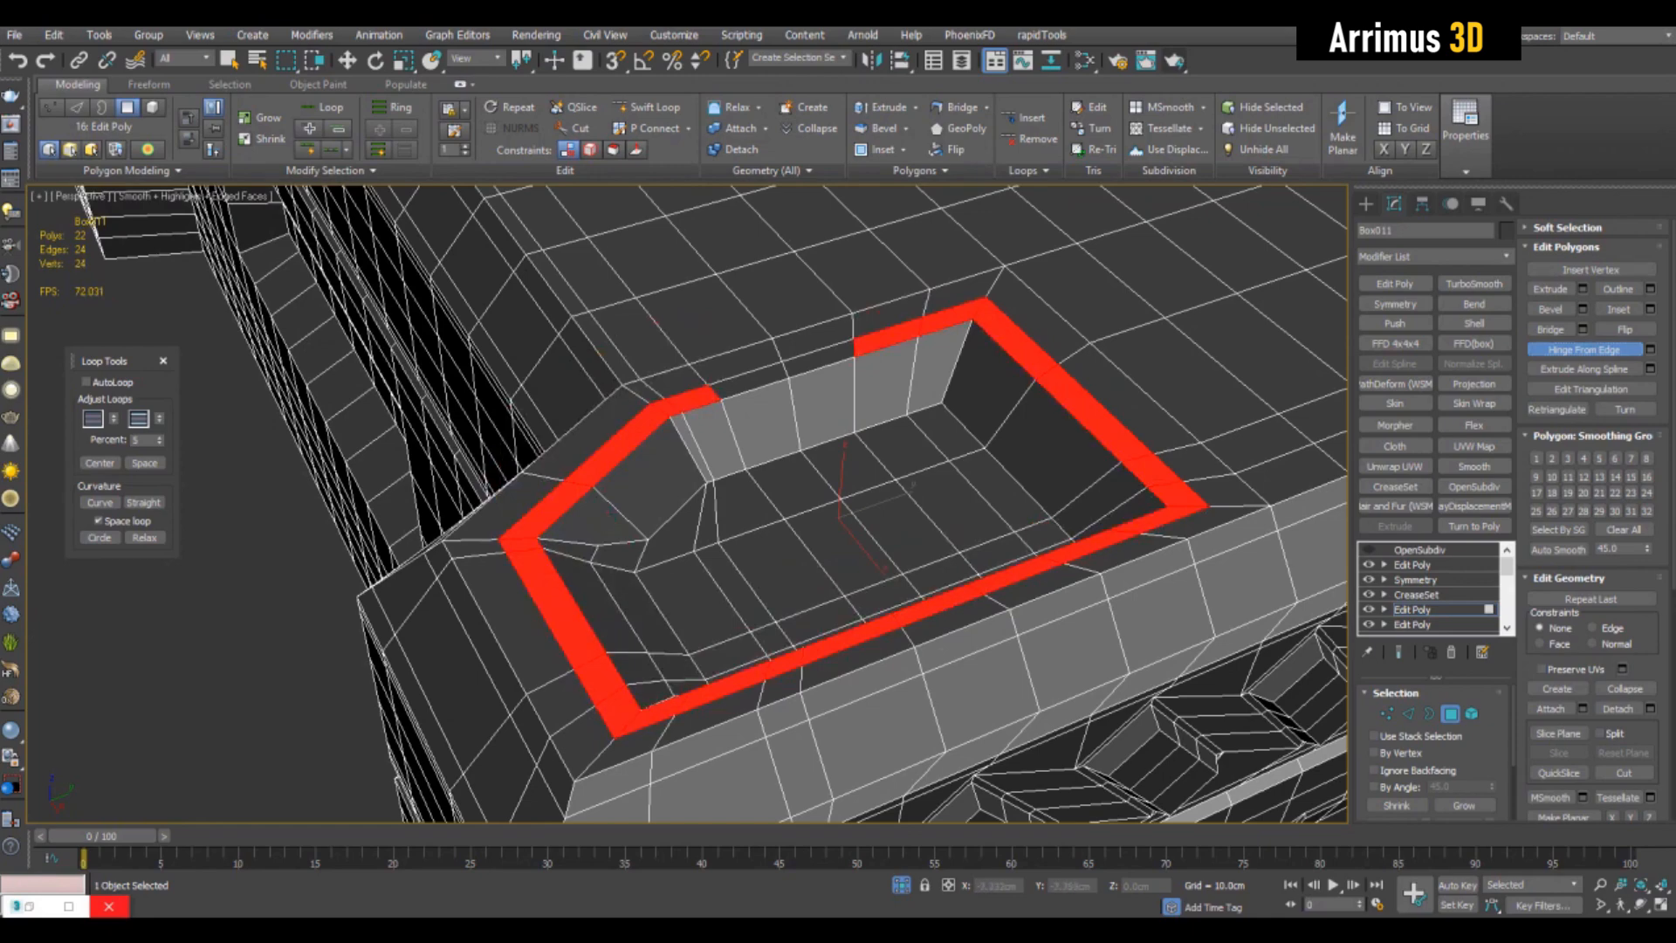
left_click_drag(873, 436, 873, 397)
key("ctrl+z")
middle_click_drag(873, 397, 1083, 445, "alt")
scroll(999, 436, "up", 3)
left_click_drag(1034, 537, 1034, 502)
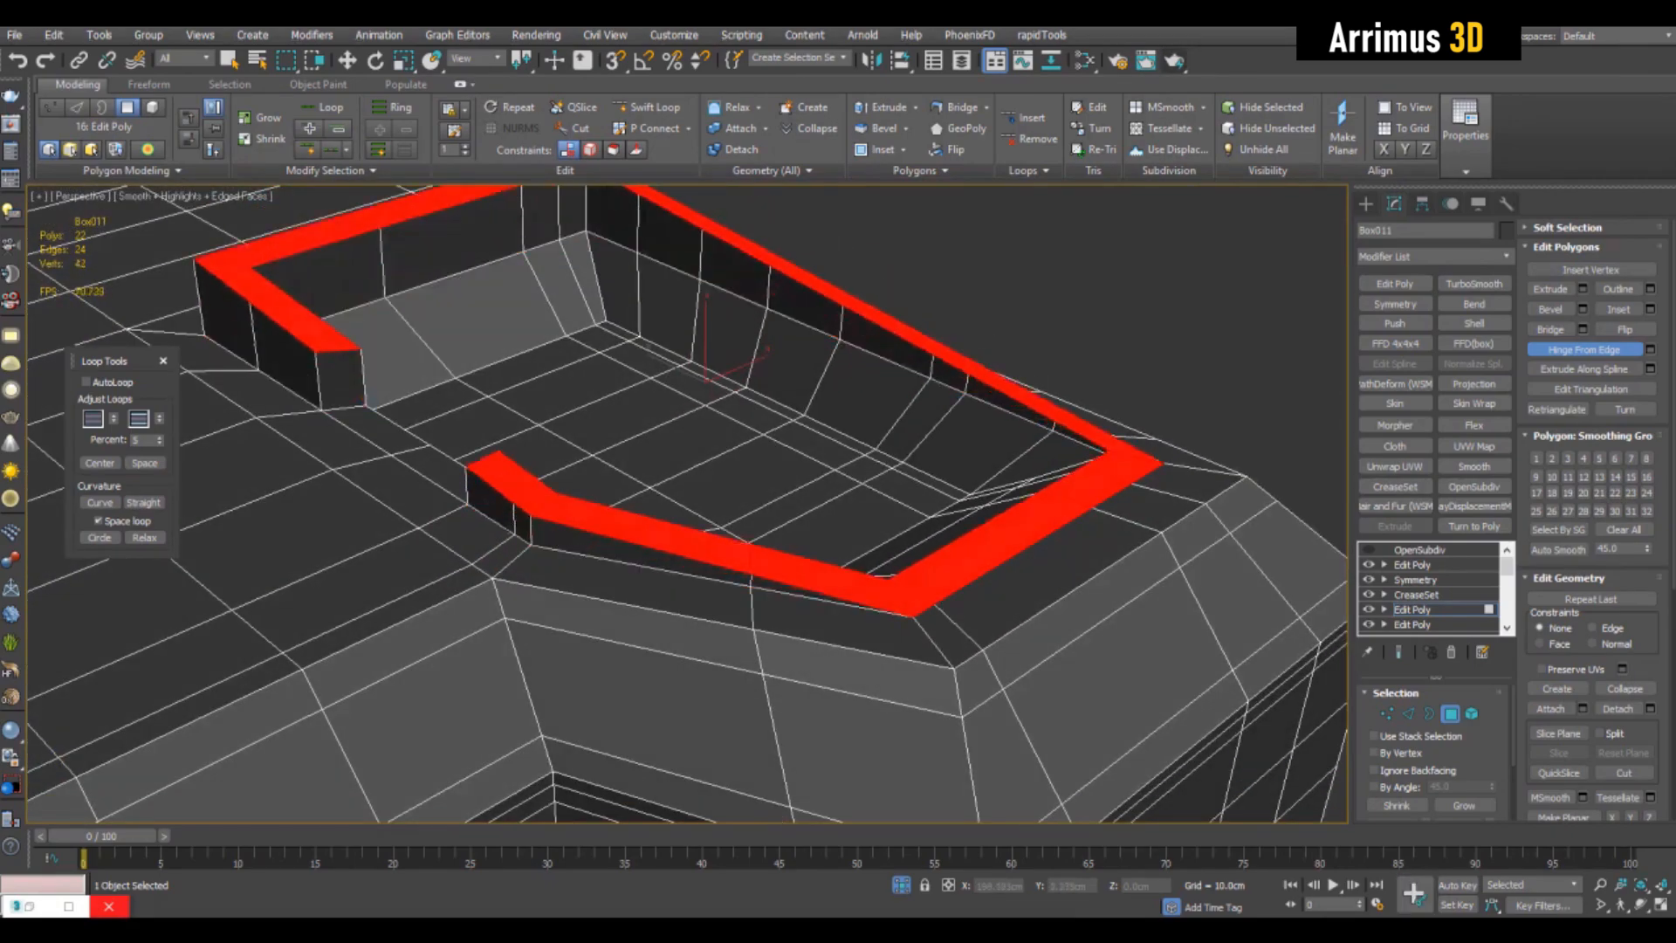
scroll(960, 524, "down", 4)
middle_click_drag(960, 524, 808, 568, "alt")
key("ctrl+z")
- Bevel the open frame polygons slightly inward to form a shallow groove around the pocket
scroll(820, 567, "up", 4)
left_click(1550, 309)
left_click_drag(790, 643, 790, 634)
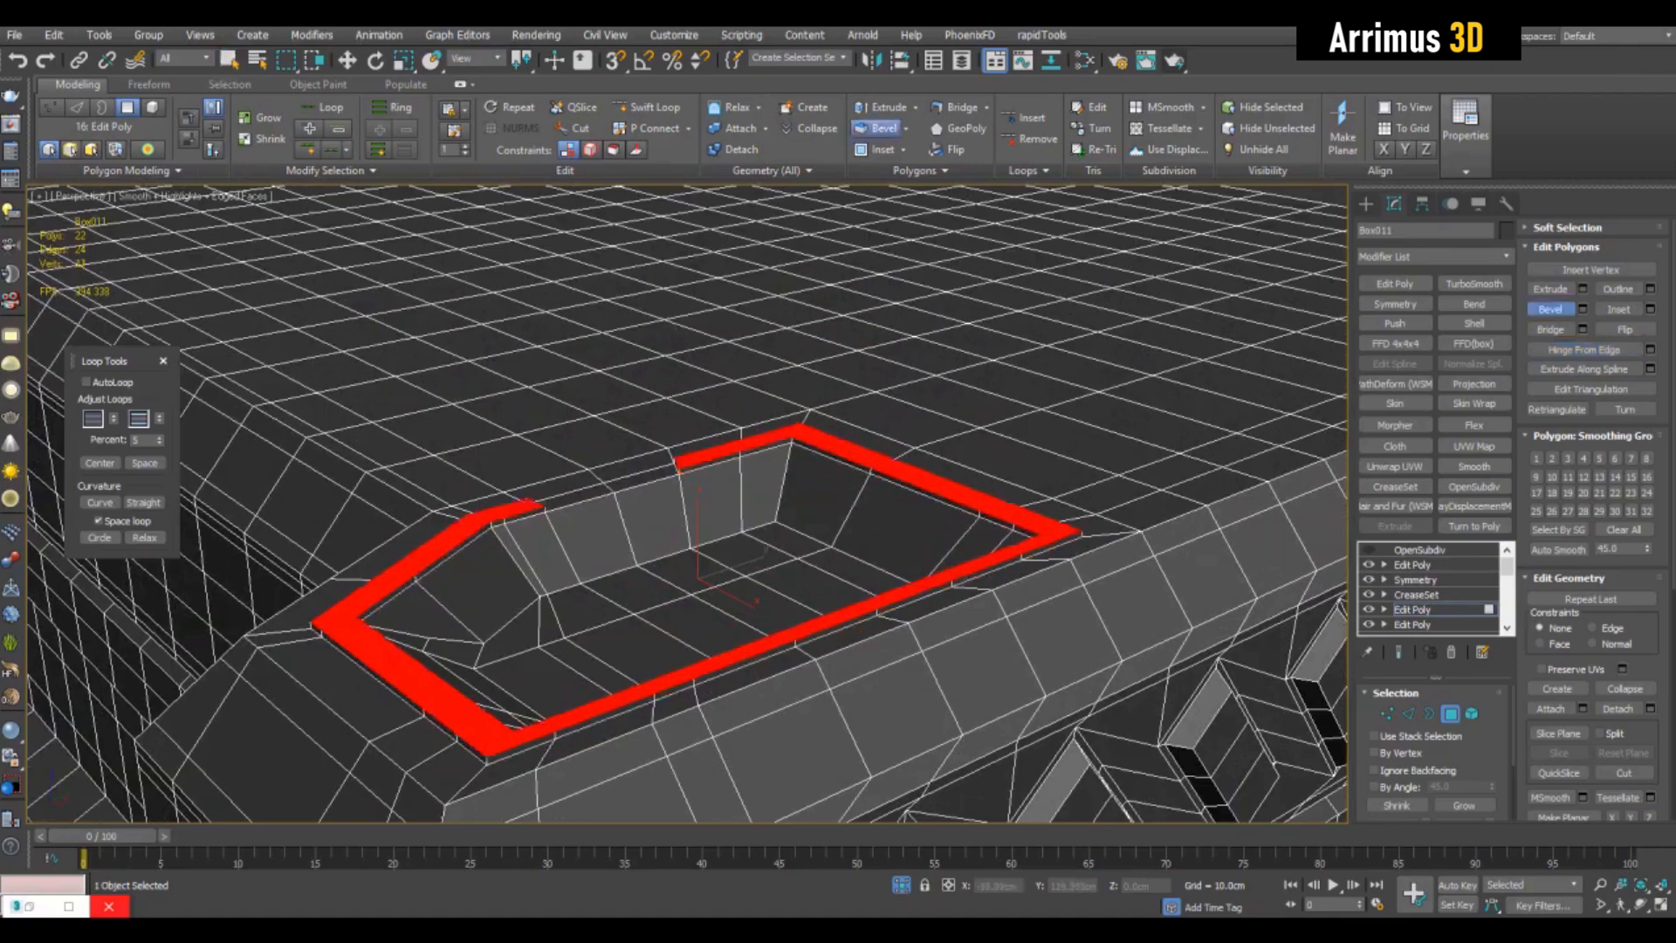
scroll(790, 635, "down", 4)
middle_click_drag(873, 654, 978, 825, "alt")
scroll(873, 611, "up", 3)
scroll(786, 542, "up", 3)
middle_click_drag(786, 541, 829, 437)
scroll(786, 489, "down", 4)
scroll(785, 489, "up", 3)
middle_click_drag(785, 489, 786, 558, "alt")
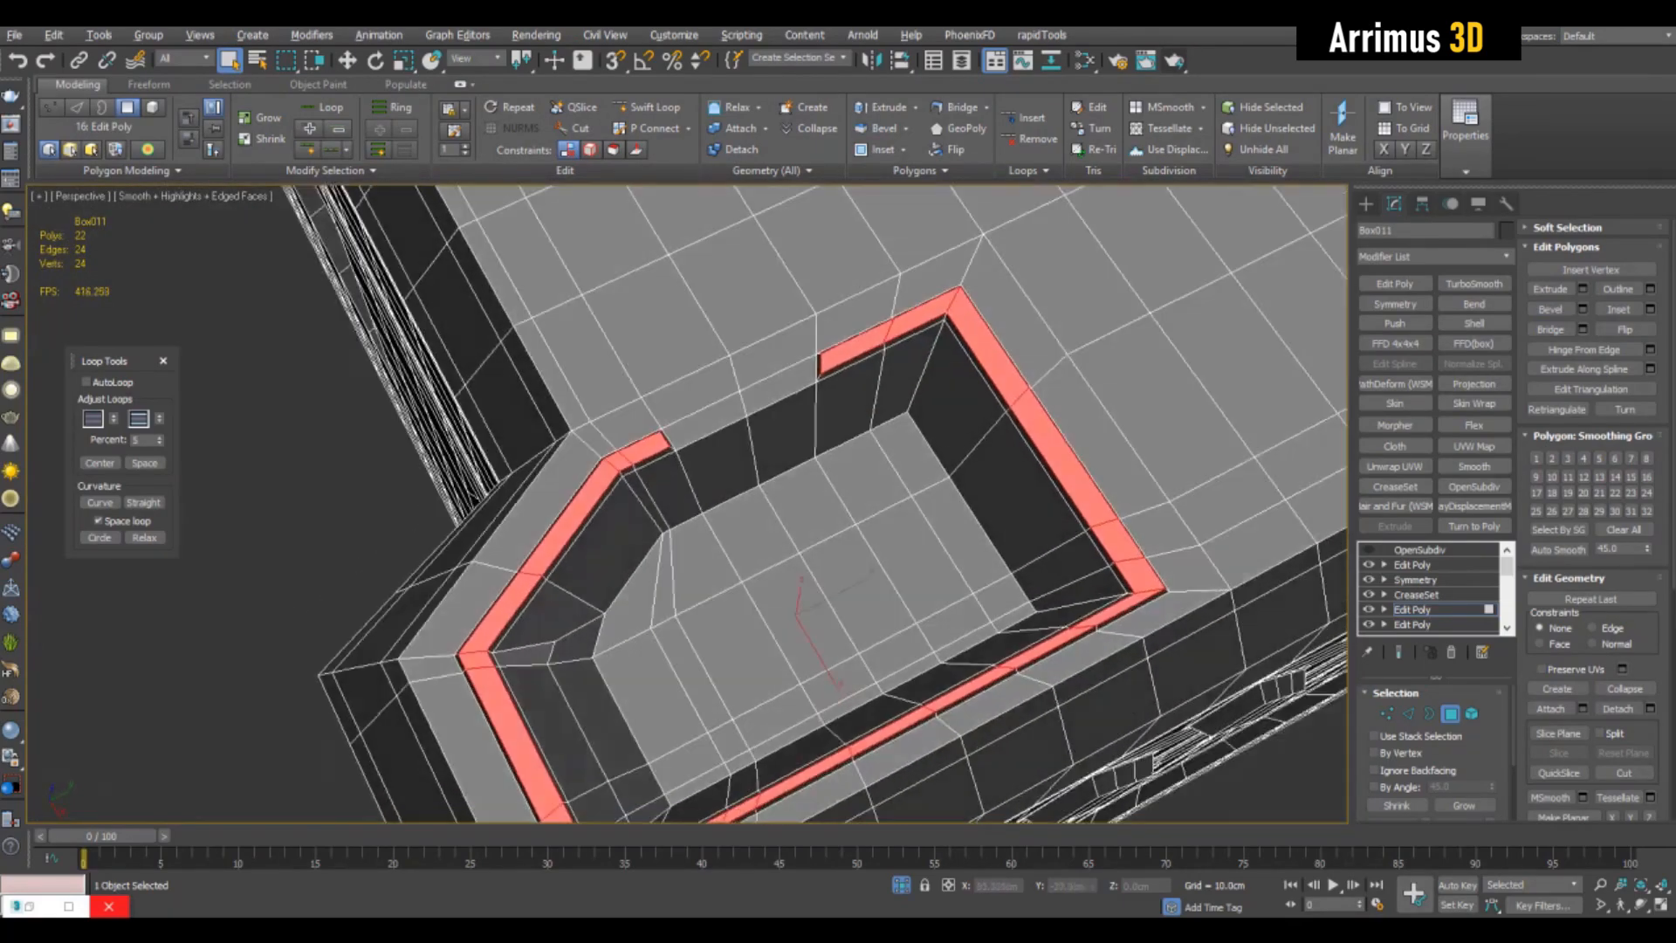
middle_click_drag(908, 585, 851, 476, "alt")
scroll(851, 476, "down", 4)
- Insert a Swift Loop edge loop running through the pocket and the gap in its frame
key("1")
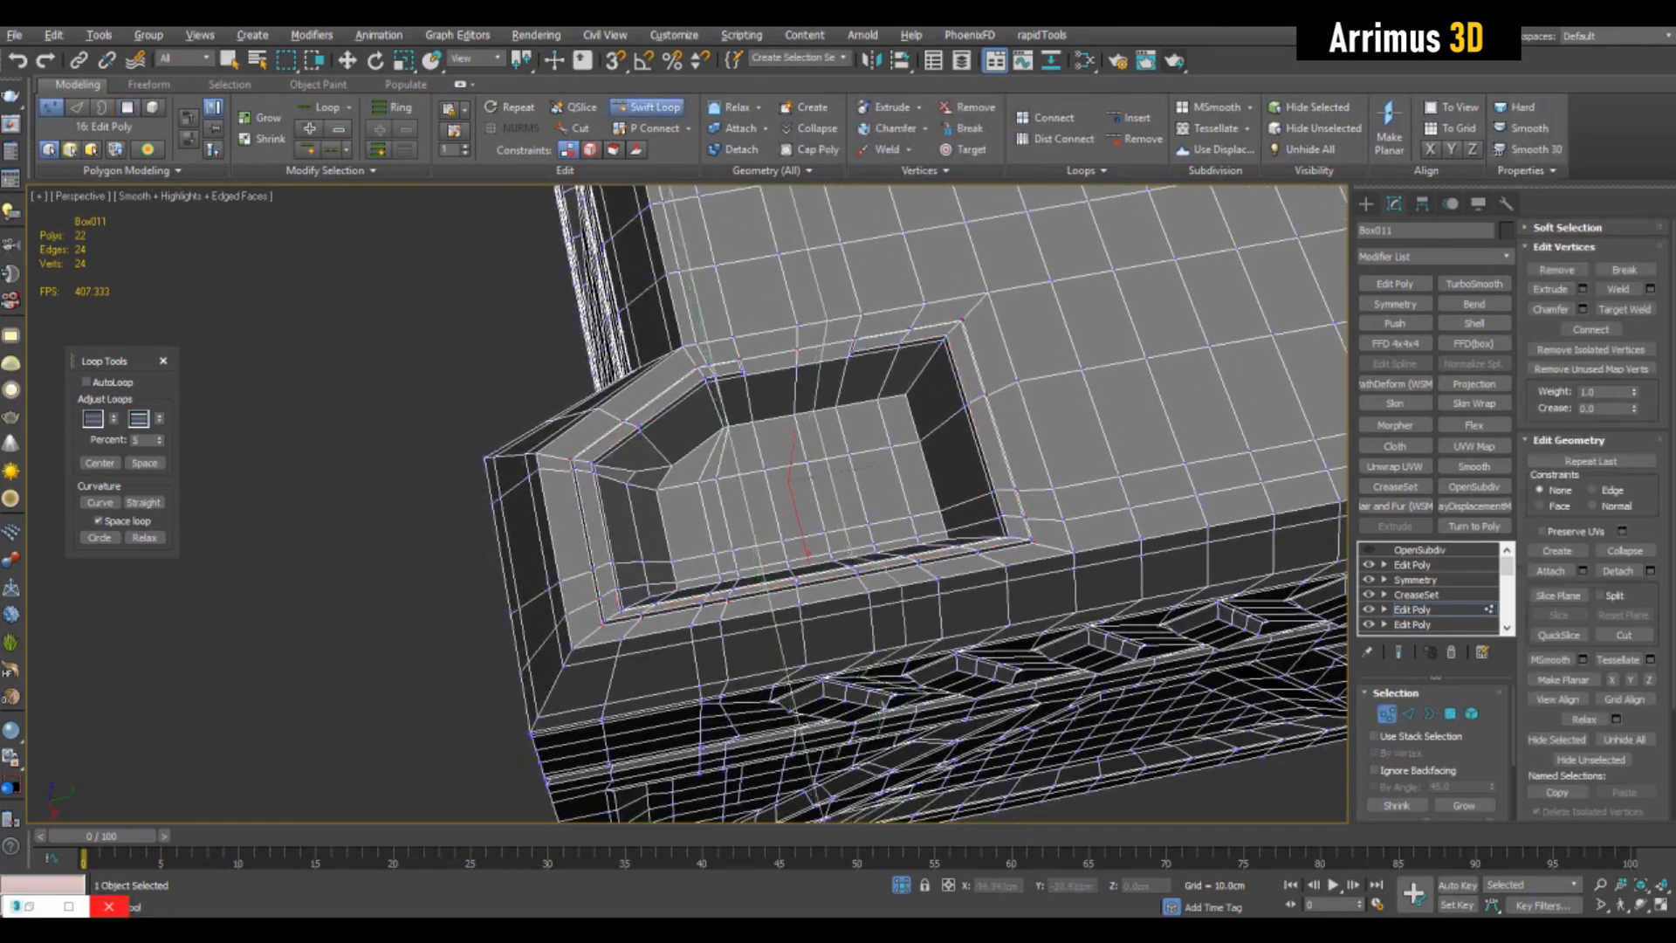
left_click(834, 482)
key("2")
middle_click_drag(833, 482, 873, 449, "alt")
key("alt+1")
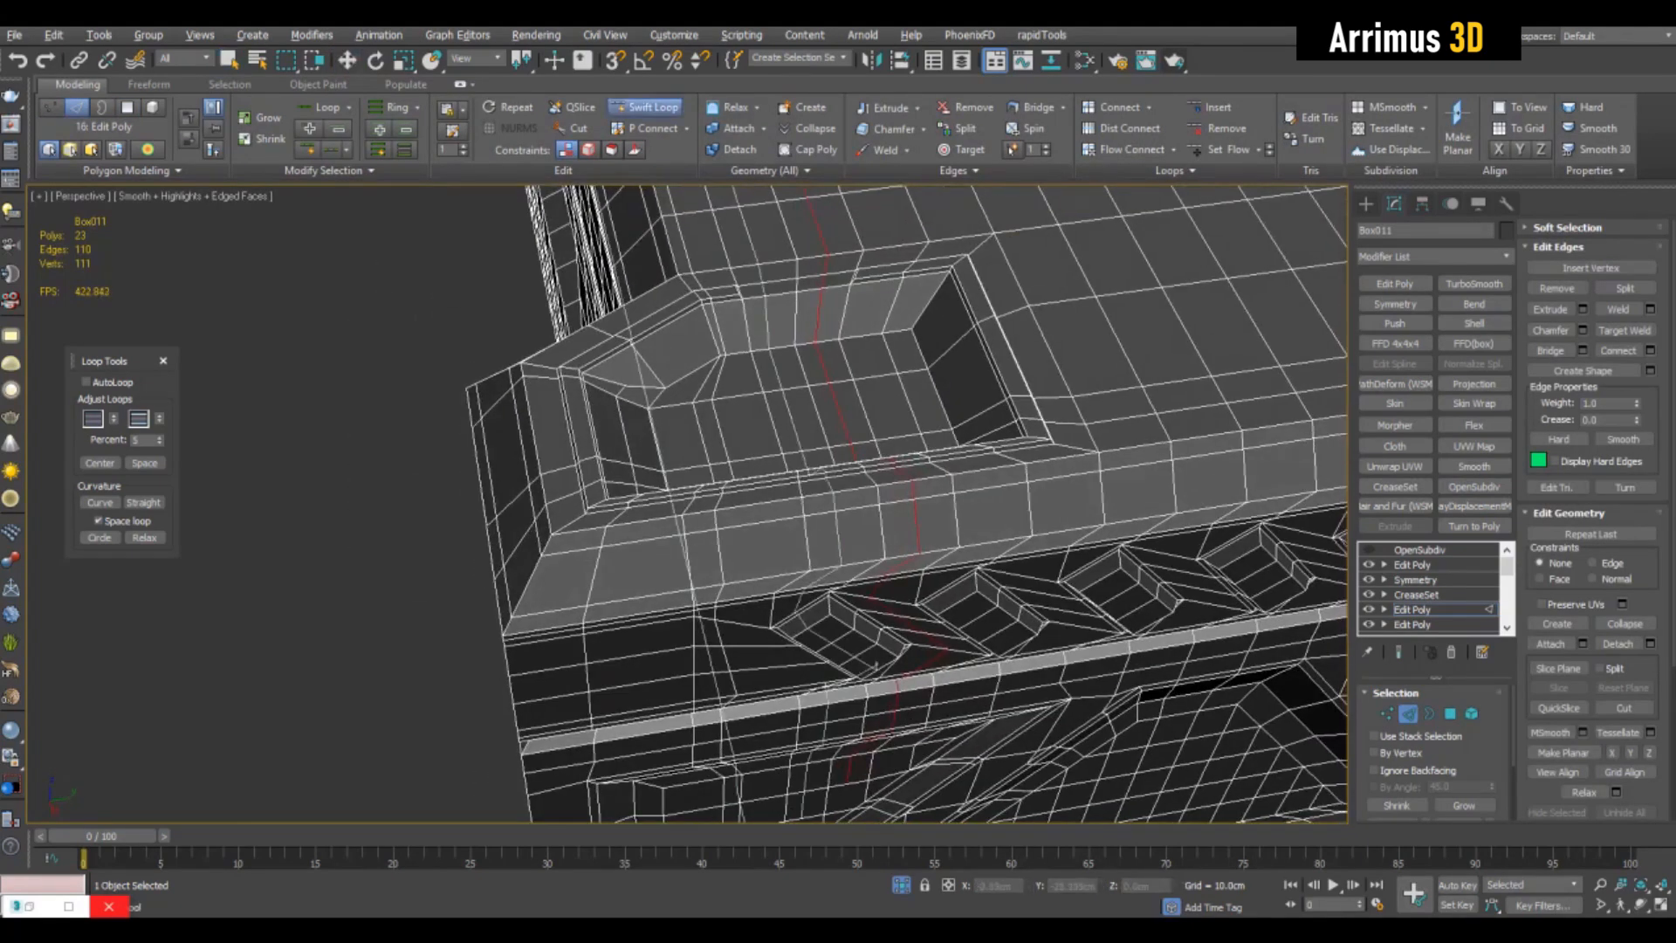
left_click(876, 666)
right_click(875, 666)
- Remove the new loop's edges outside the pocket's gap area, keeping only a short segment across the pocket wall
middle_click_drag(875, 666, 1165, 642, "alt")
key("alt+x")
key("q")
scroll(850, 486, "up", 4)
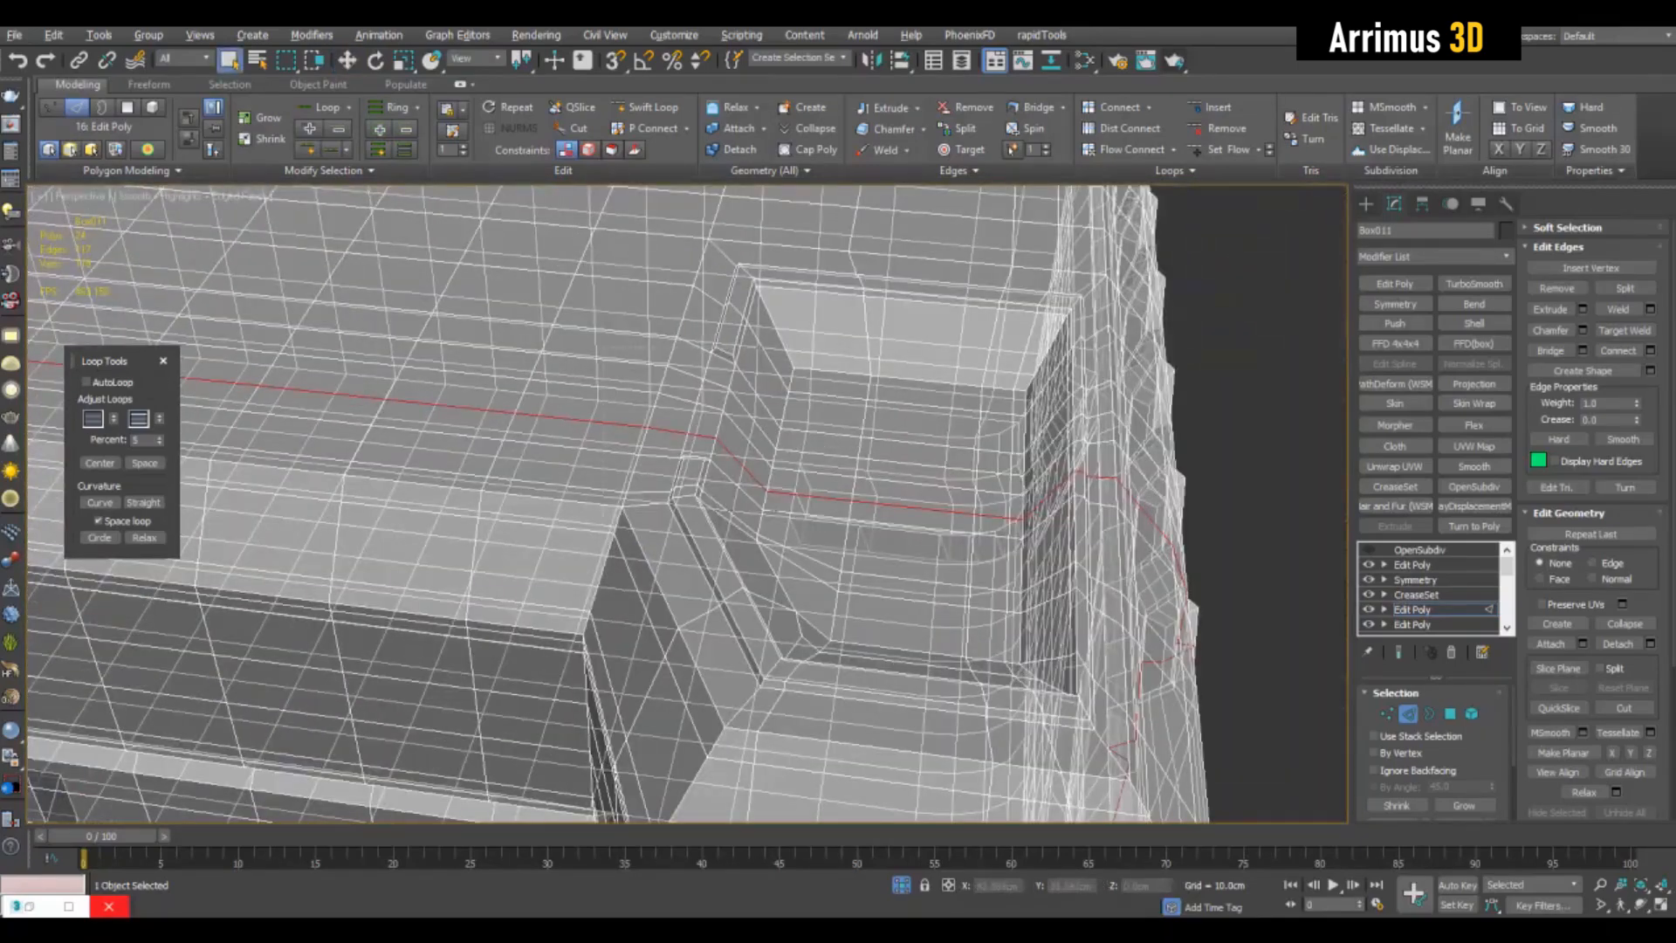
key("alt+x")
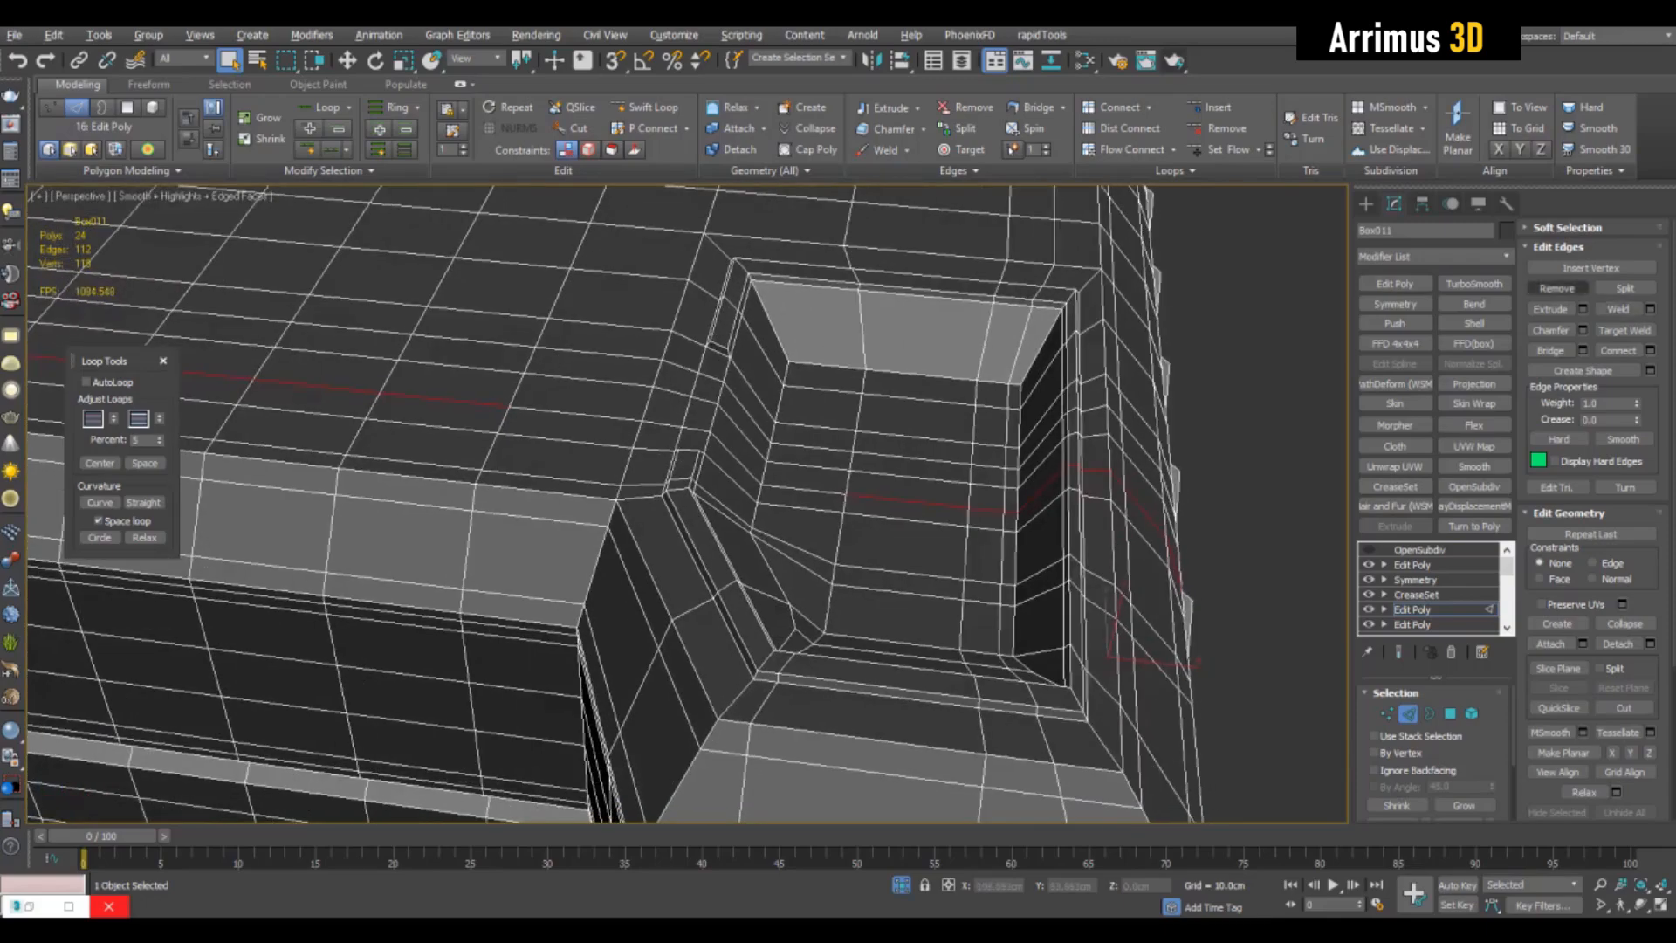
left_click(1556, 288, "ctrl")
middle_click_drag(1091, 507, 733, 541, "alt")
- Insert a second Swift Loop edge loop through the pocket's frame gap and select it
scroll(889, 511, "down", 5)
scroll(889, 511, "up", 3)
key("alt+1")
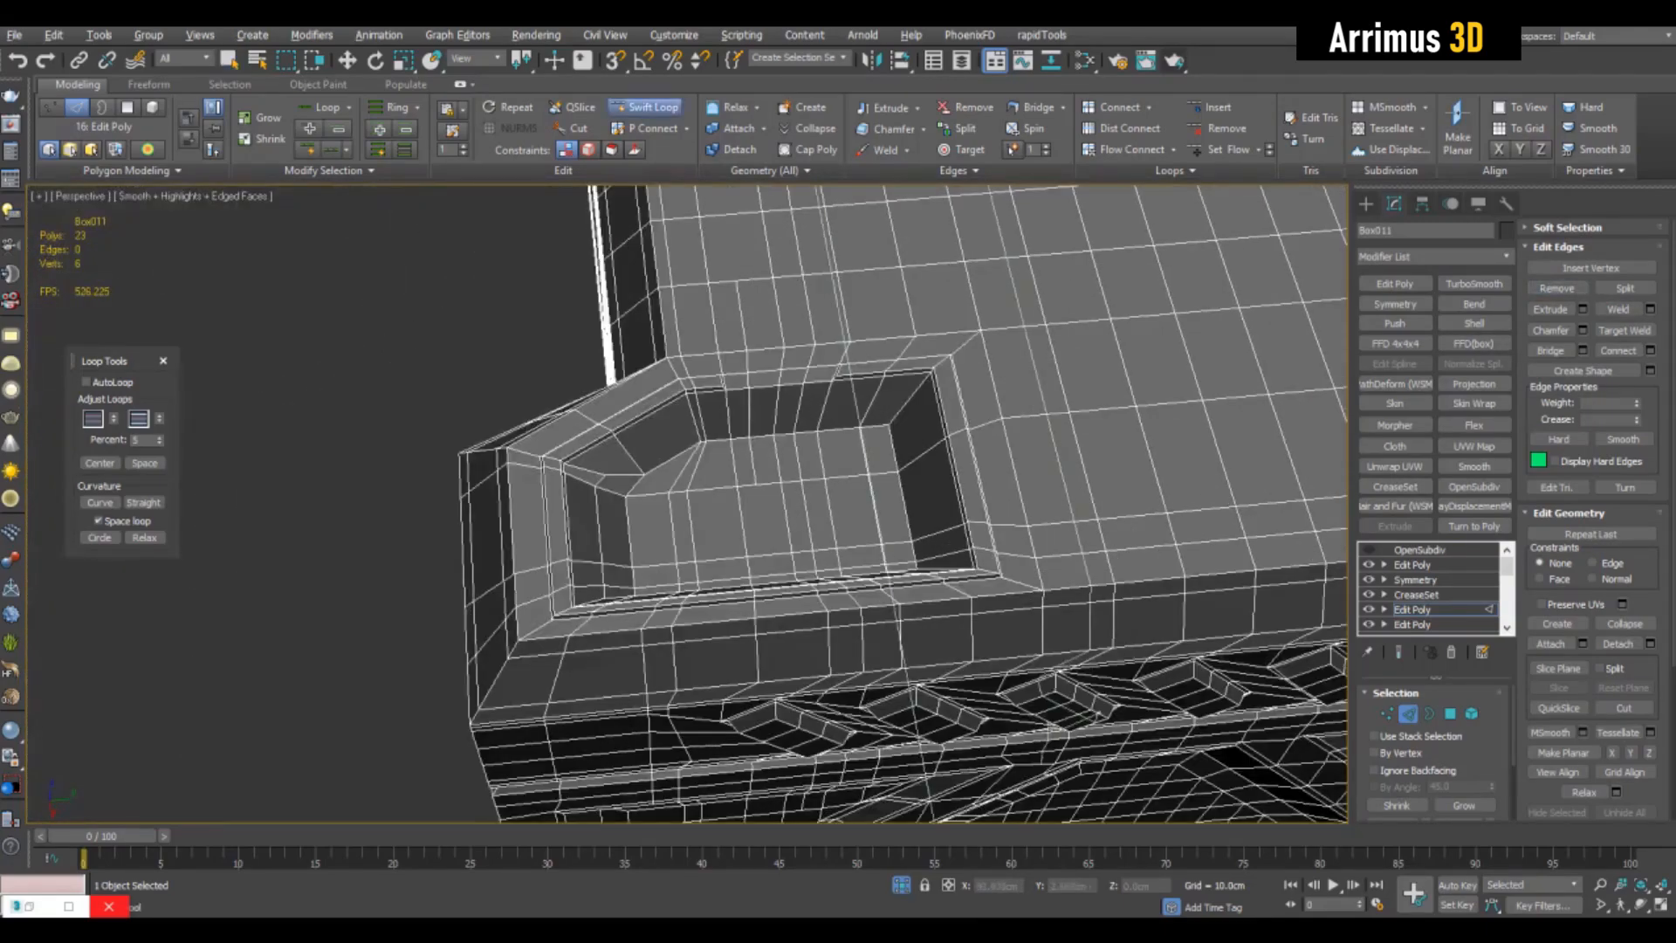
key("w")
middle_click_drag(1039, 716, 952, 620, "alt")
middle_click_drag(811, 497, 978, 642)
double_click(793, 510)
- Deselect the second loop's short segment at the pocket wall and remove its remaining edges
middle_click_drag(792, 511, 859, 410, "alt")
key("q")
scroll(786, 454, "up", 2)
middle_click_drag(785, 454, 1030, 524, "alt")
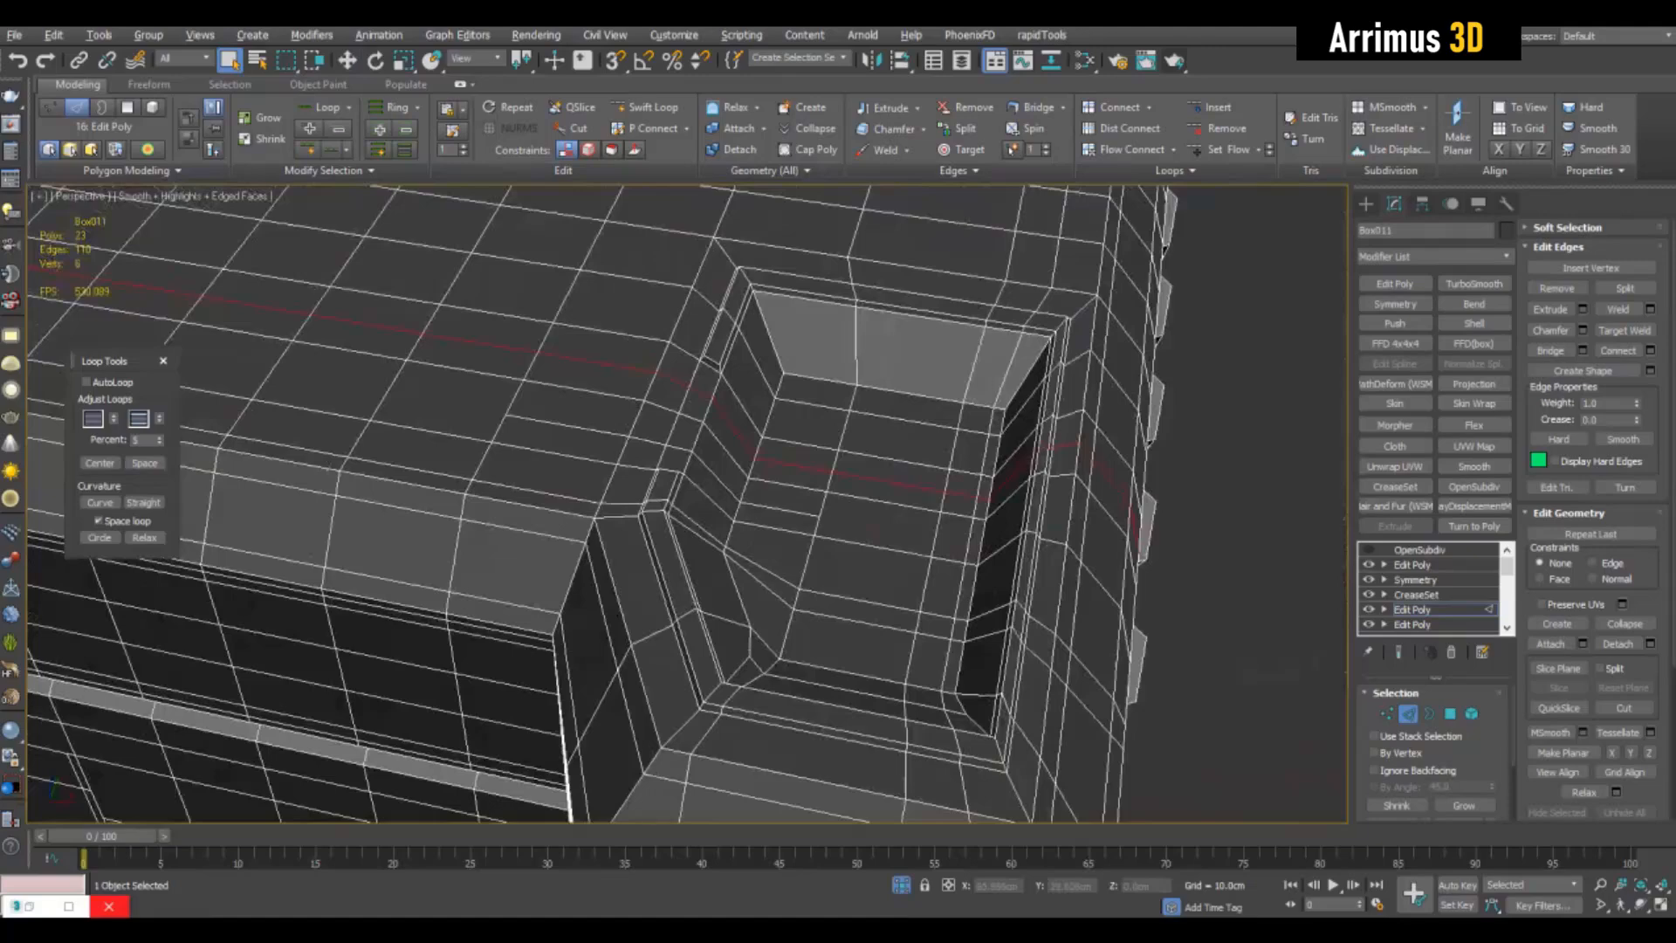
key("alt+x")
key("alt+x")
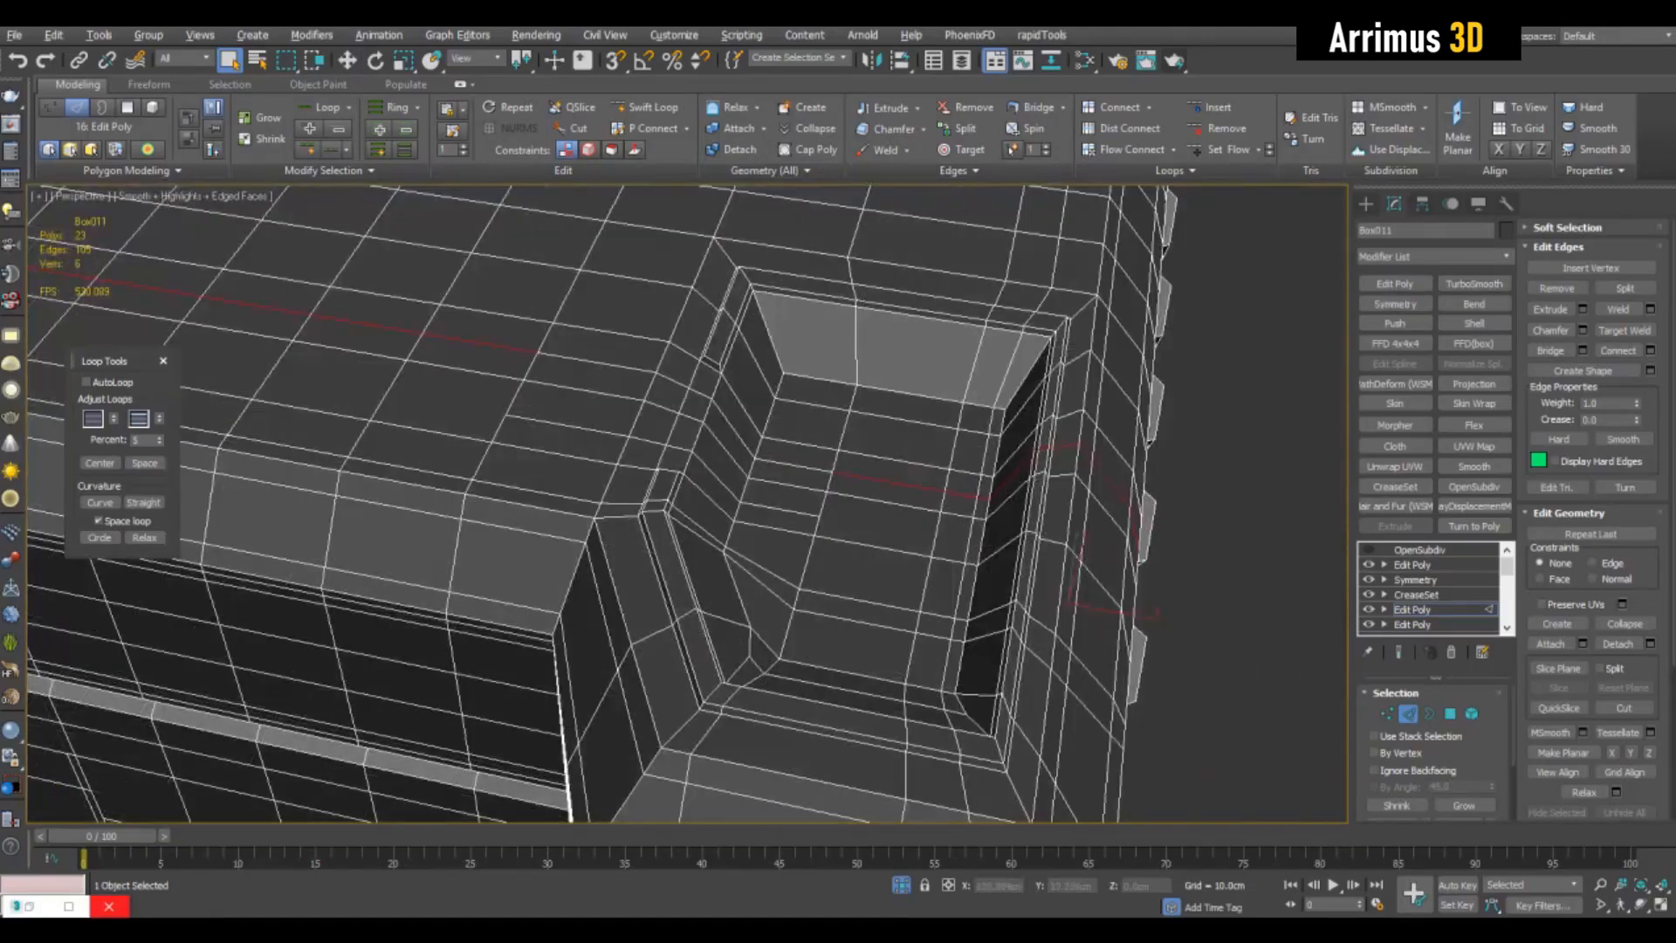
left_click(1557, 288, "ctrl")
middle_click_drag(873, 489, 716, 559, "alt")
- Cut edges across the pocket floor to join the ends of the shortened loops to neighbouring vertices
key("1")
scroll(750, 410, "up", 4)
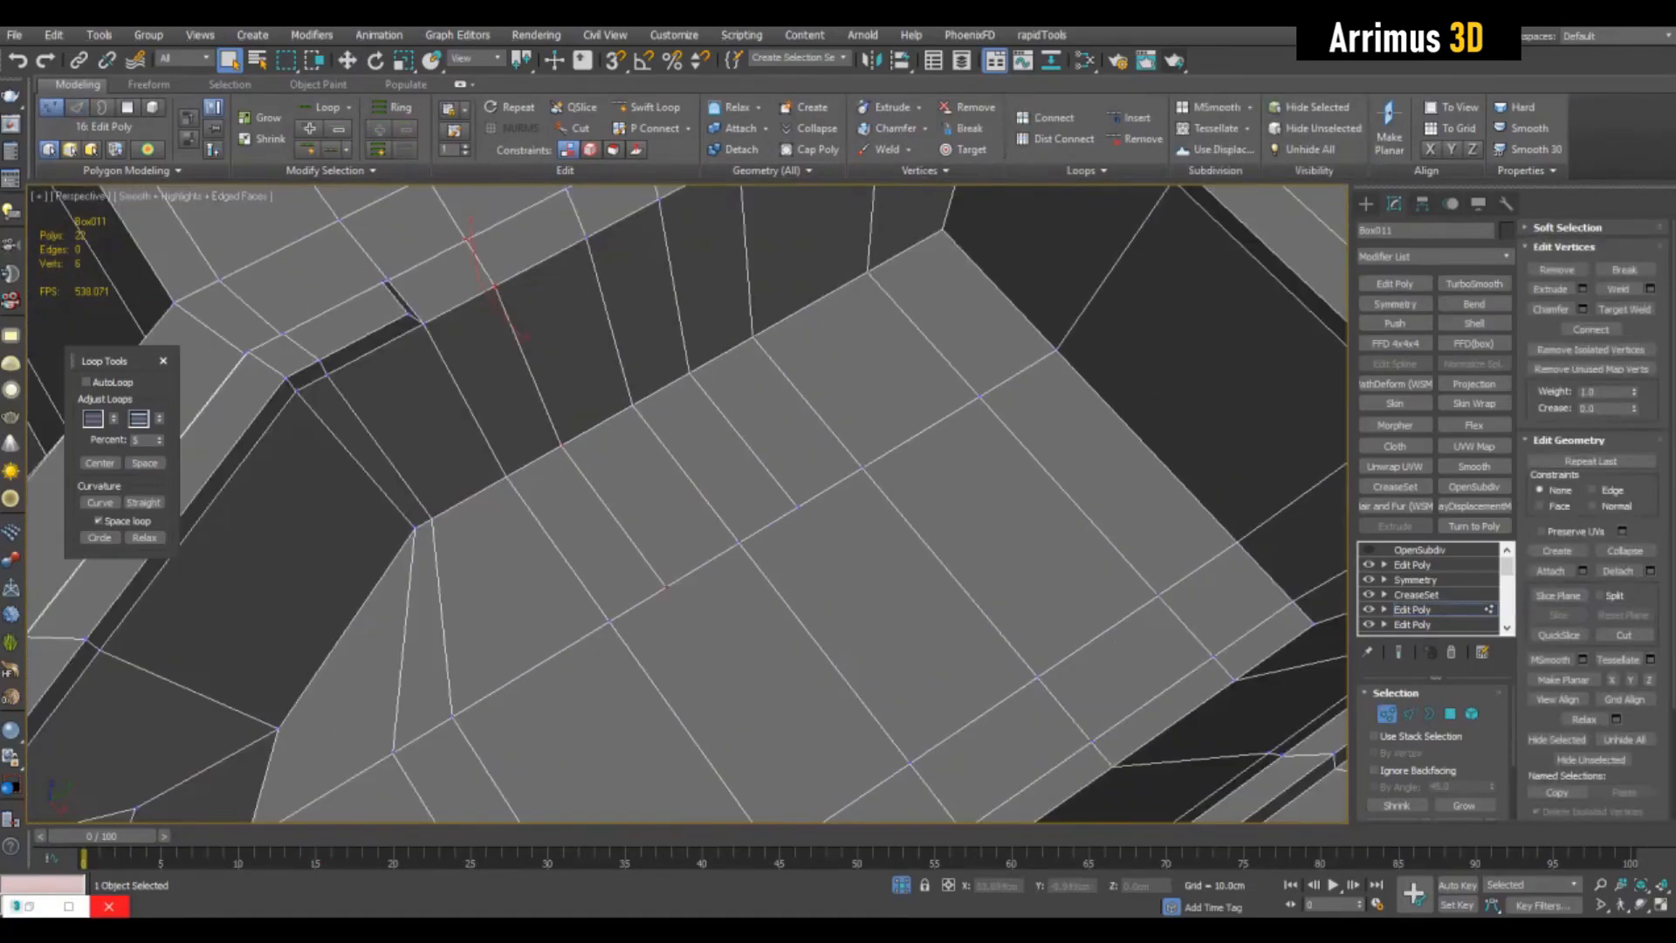
scroll(750, 410, "down", 5)
scroll(844, 512, "up", 4)
key("4")
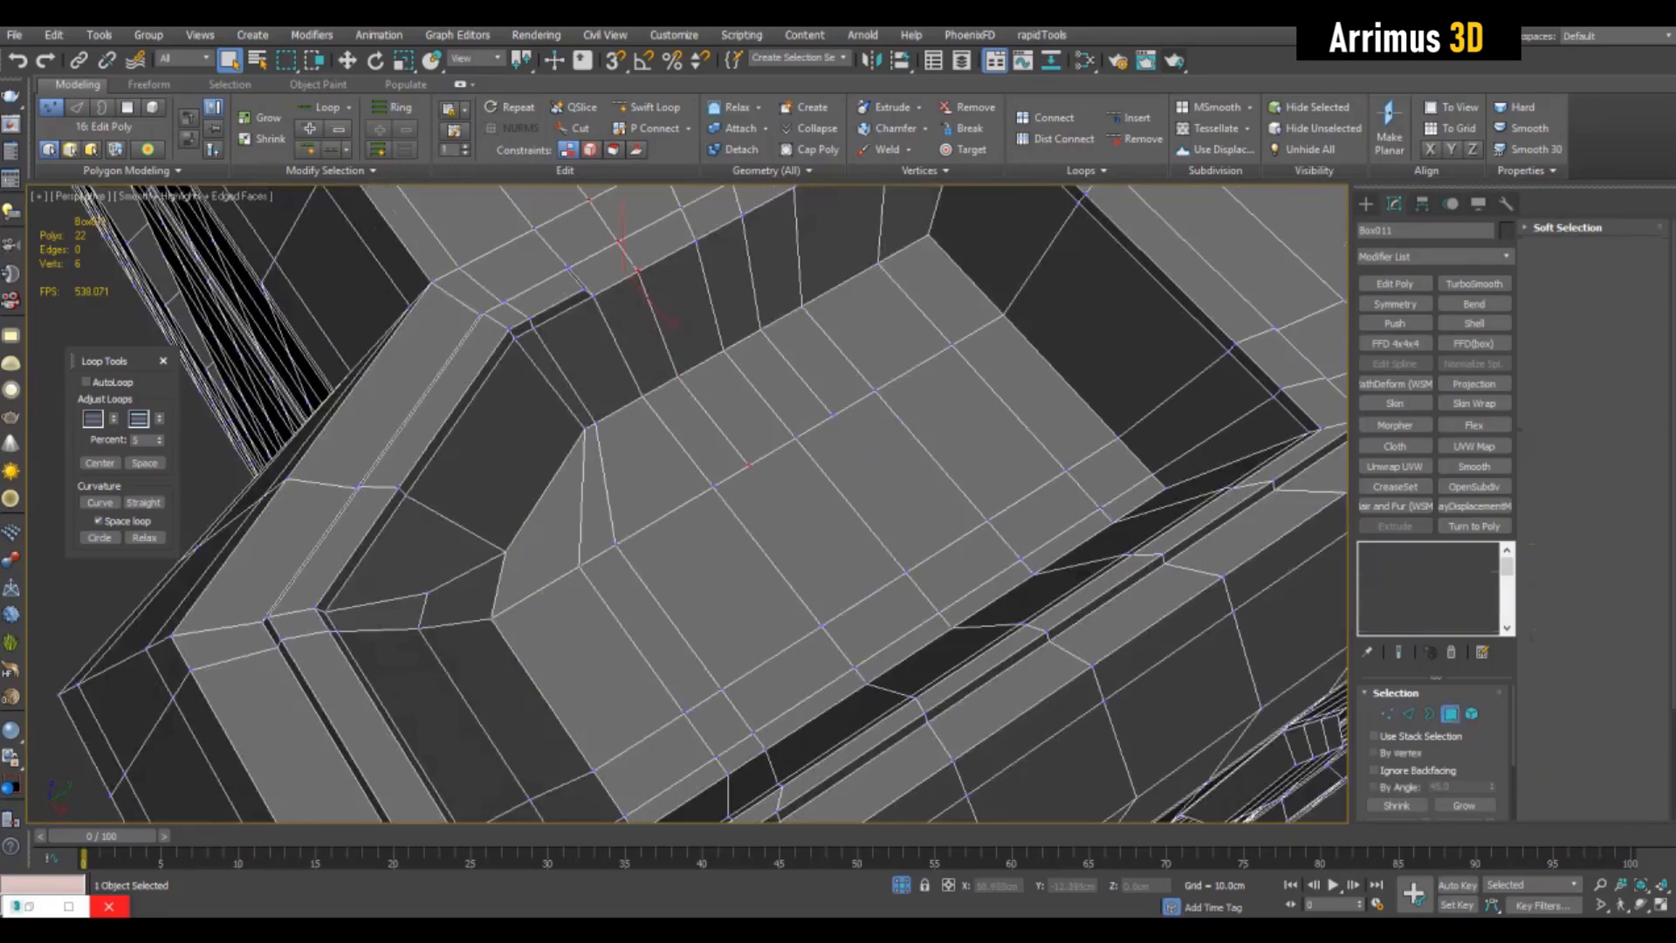
left_click(829, 522)
left_click(889, 485)
middle_click_drag(889, 484, 927, 493)
key("1")
key("alt+c")
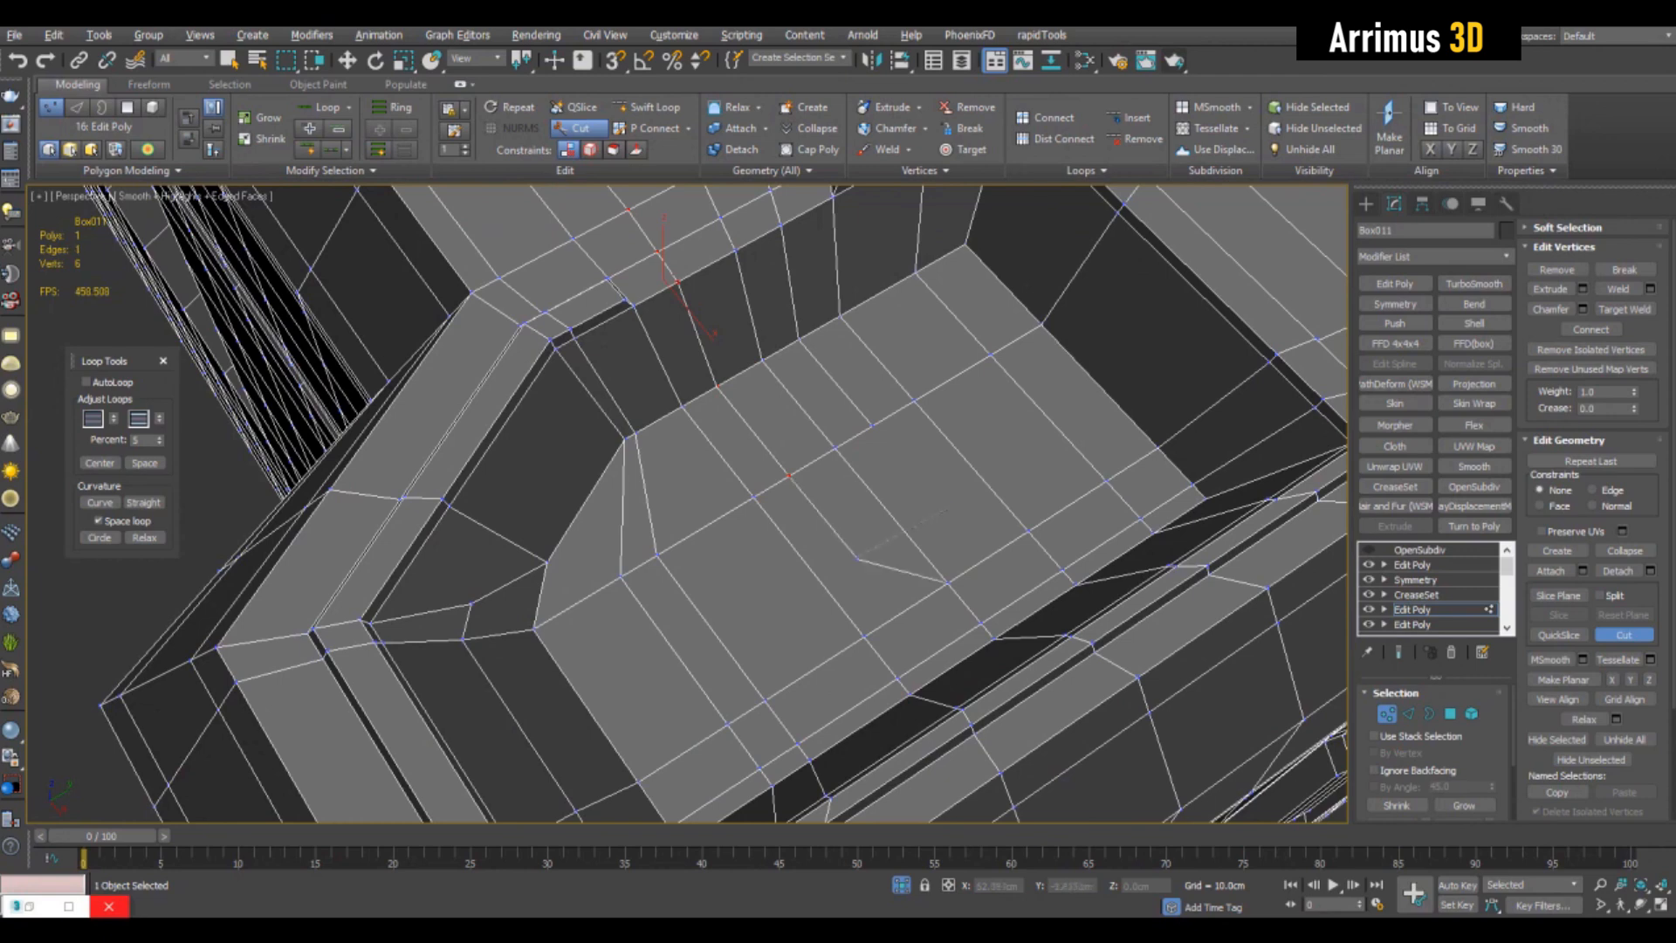
key("alt+c")
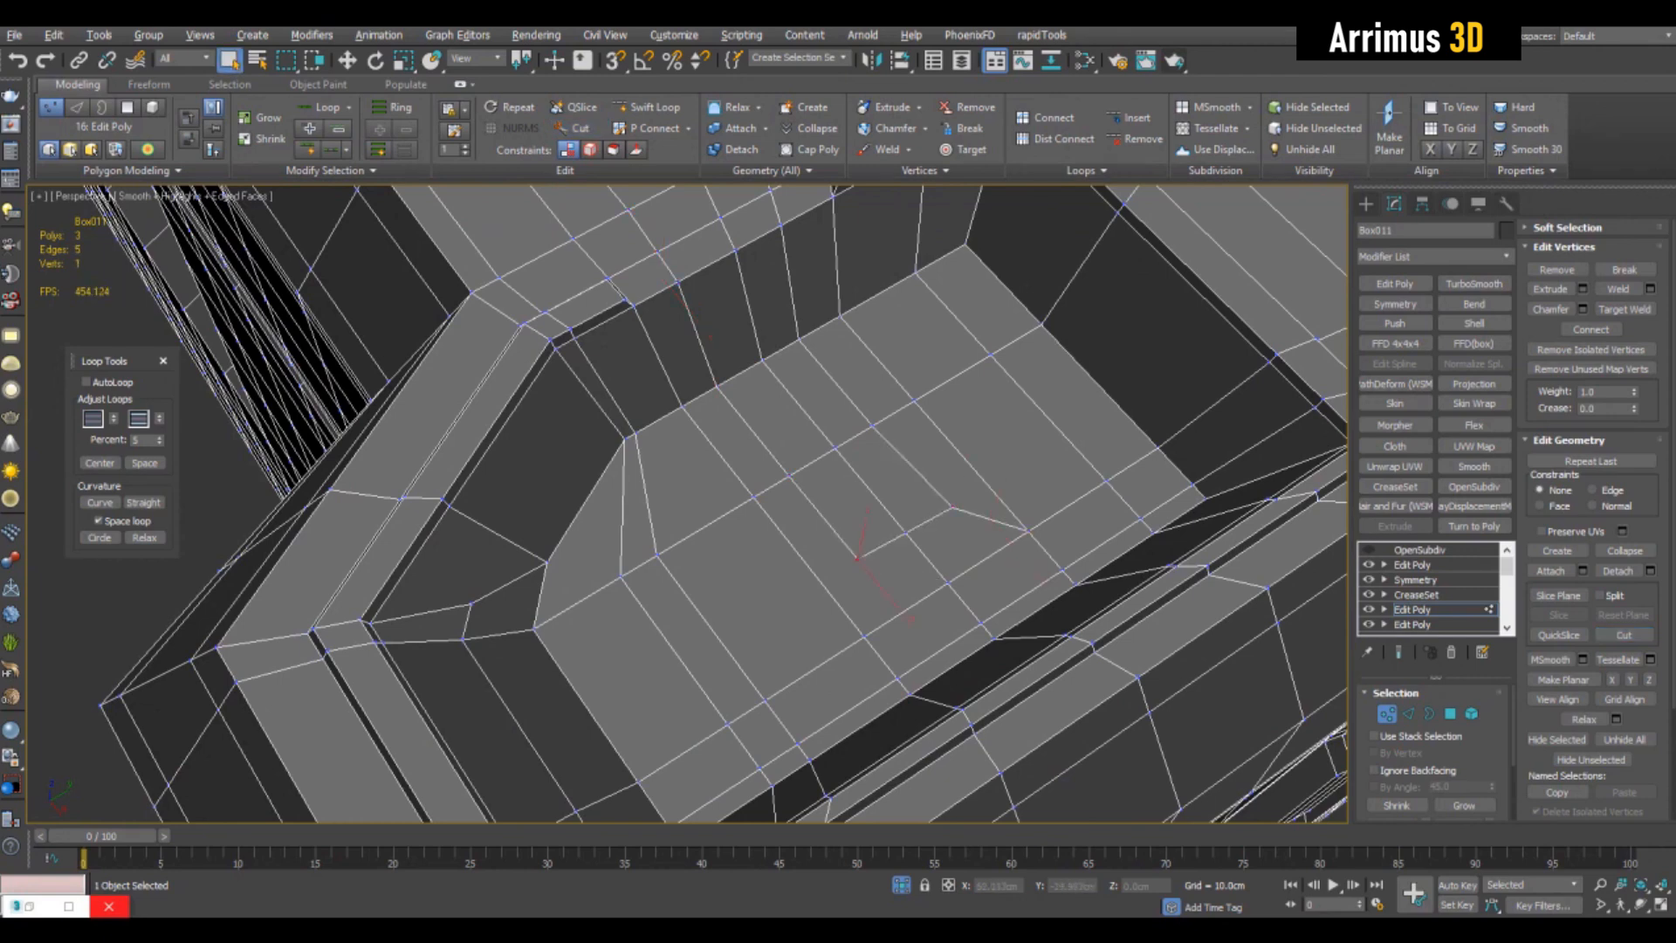
- Cut diagonal edges on the box's top from the loose loop ends to nearby grid vertices
middle_click_drag(860, 524, 958, 807)
key("alt+c")
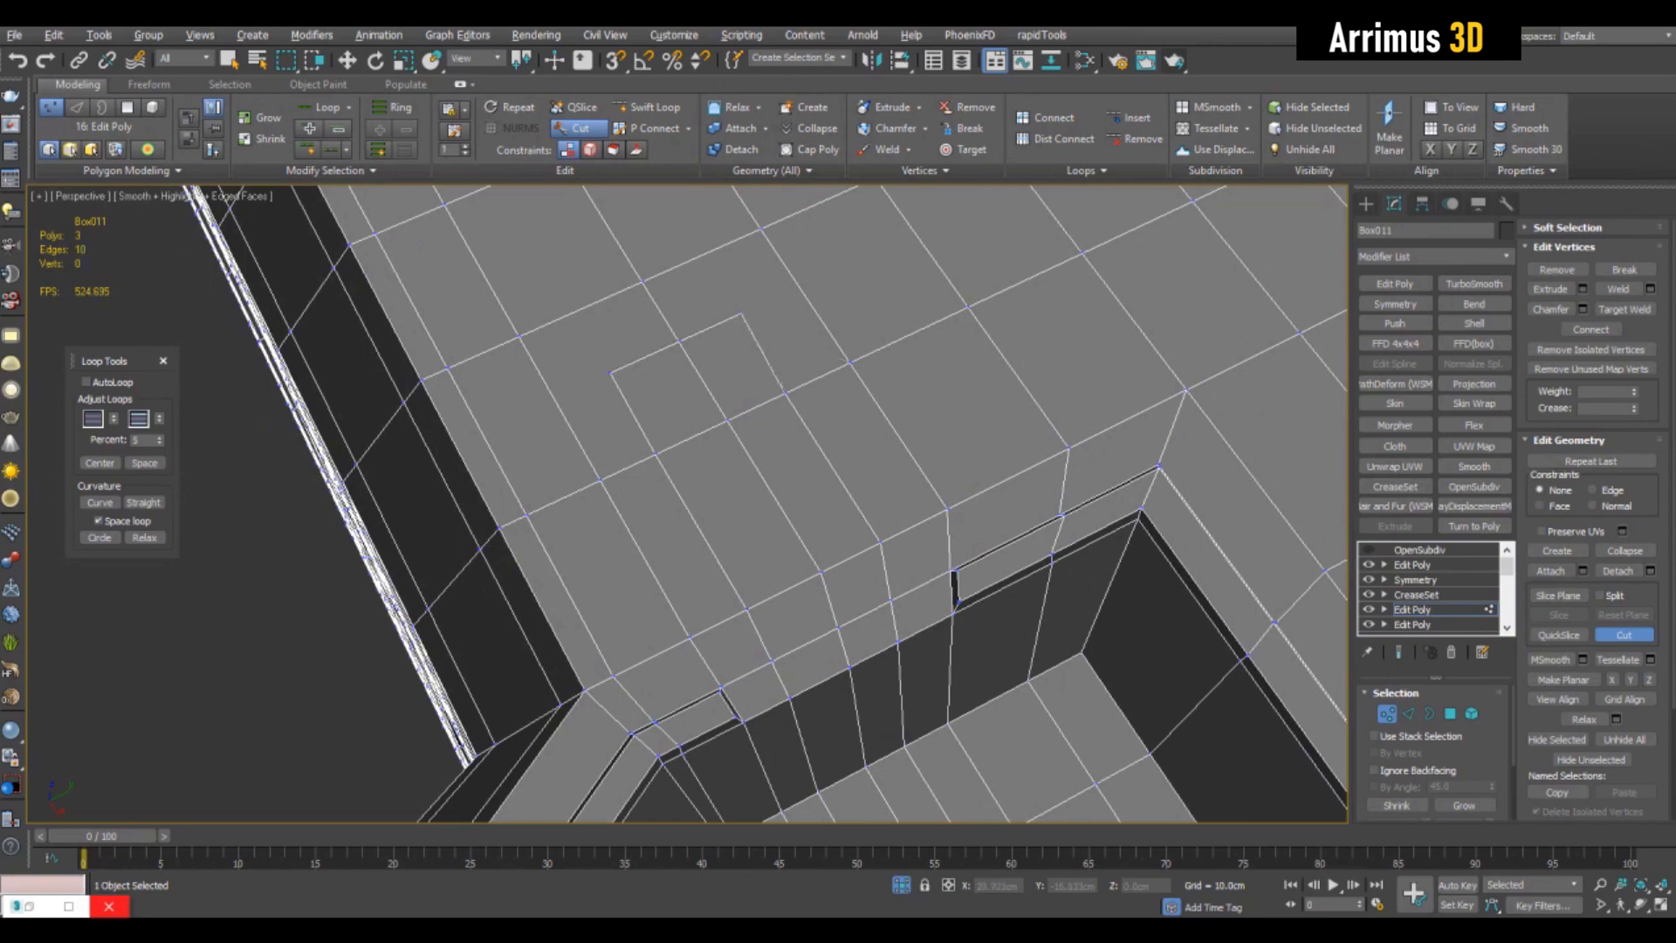
key("q")
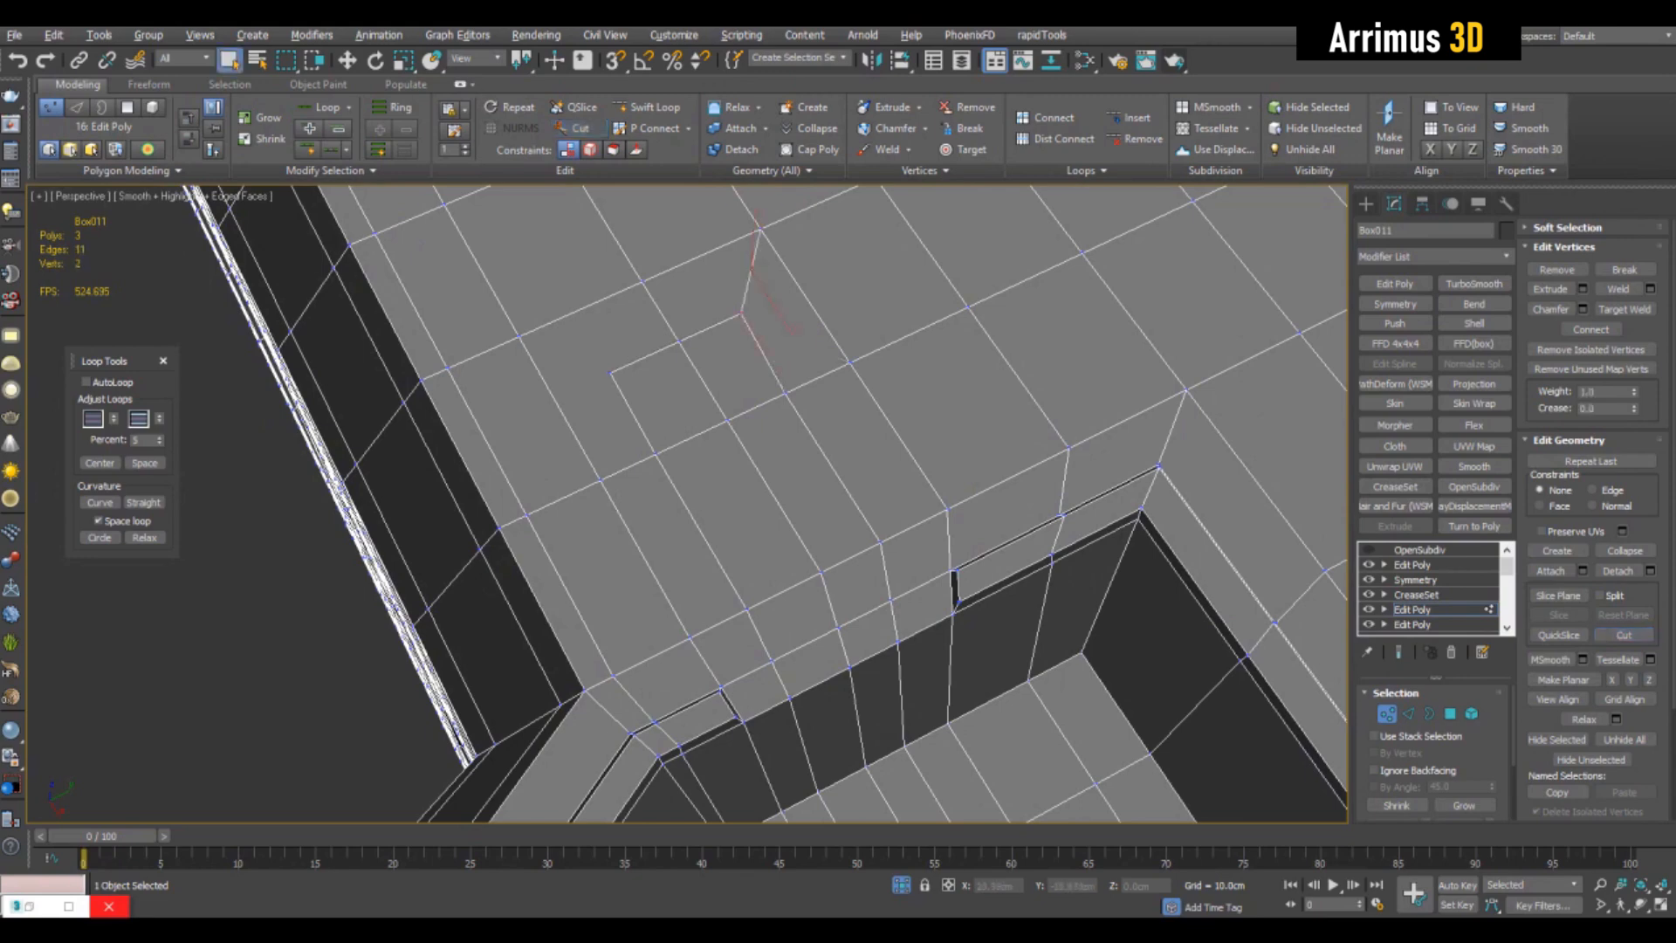
left_click(518, 335)
middle_click_drag(518, 335, 625, 412)
- Select the diagonal cuts and leftover loop edges on the box's top and remove them
key("2")
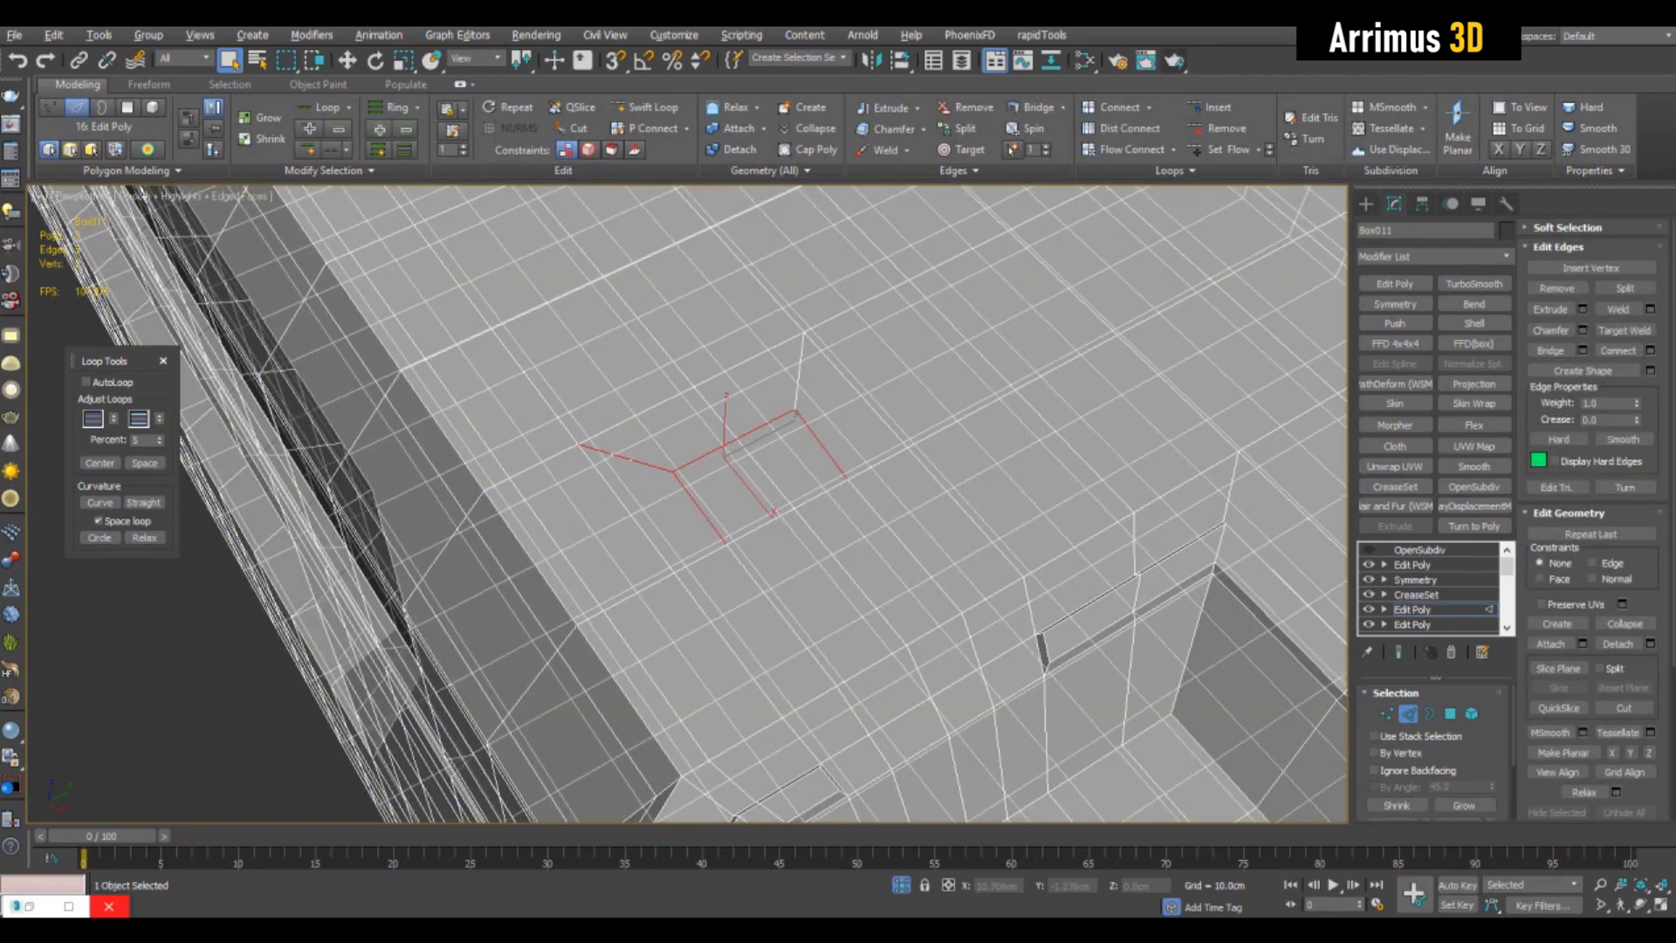
middle_click_drag(793, 363, 799, 368)
left_click(800, 371, "ctrl")
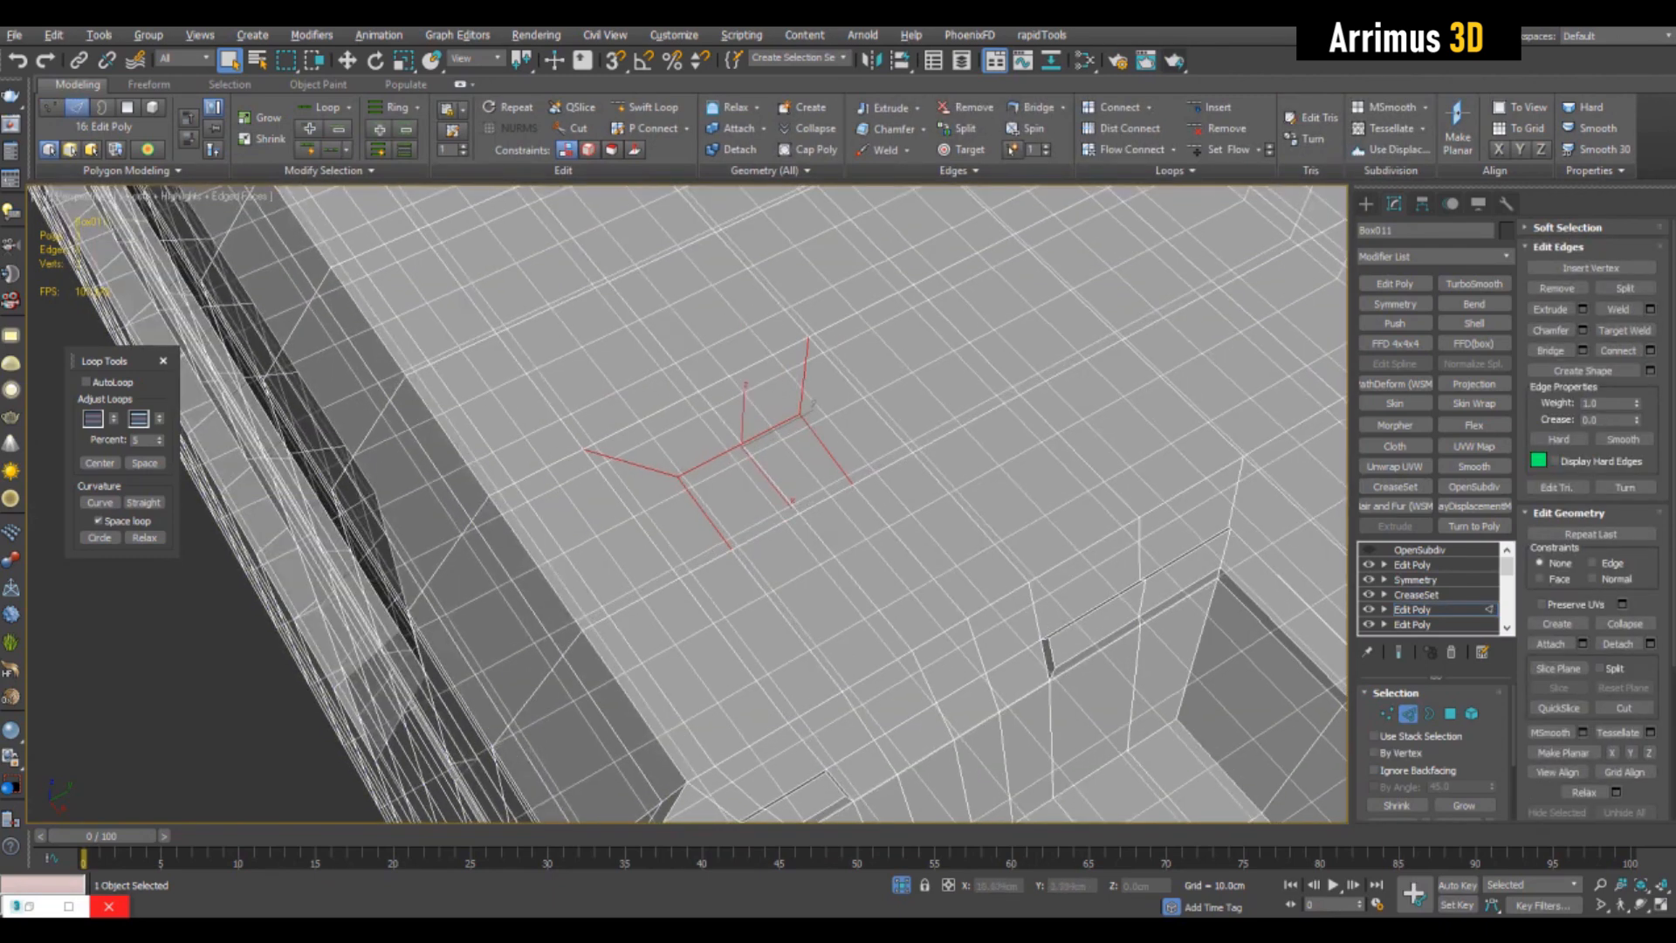
left_click(1557, 288)
- Collapse the modifier stack up to the current Edit Poly into an Editable Poly base
scroll(1023, 339, "down", 4)
key("2")
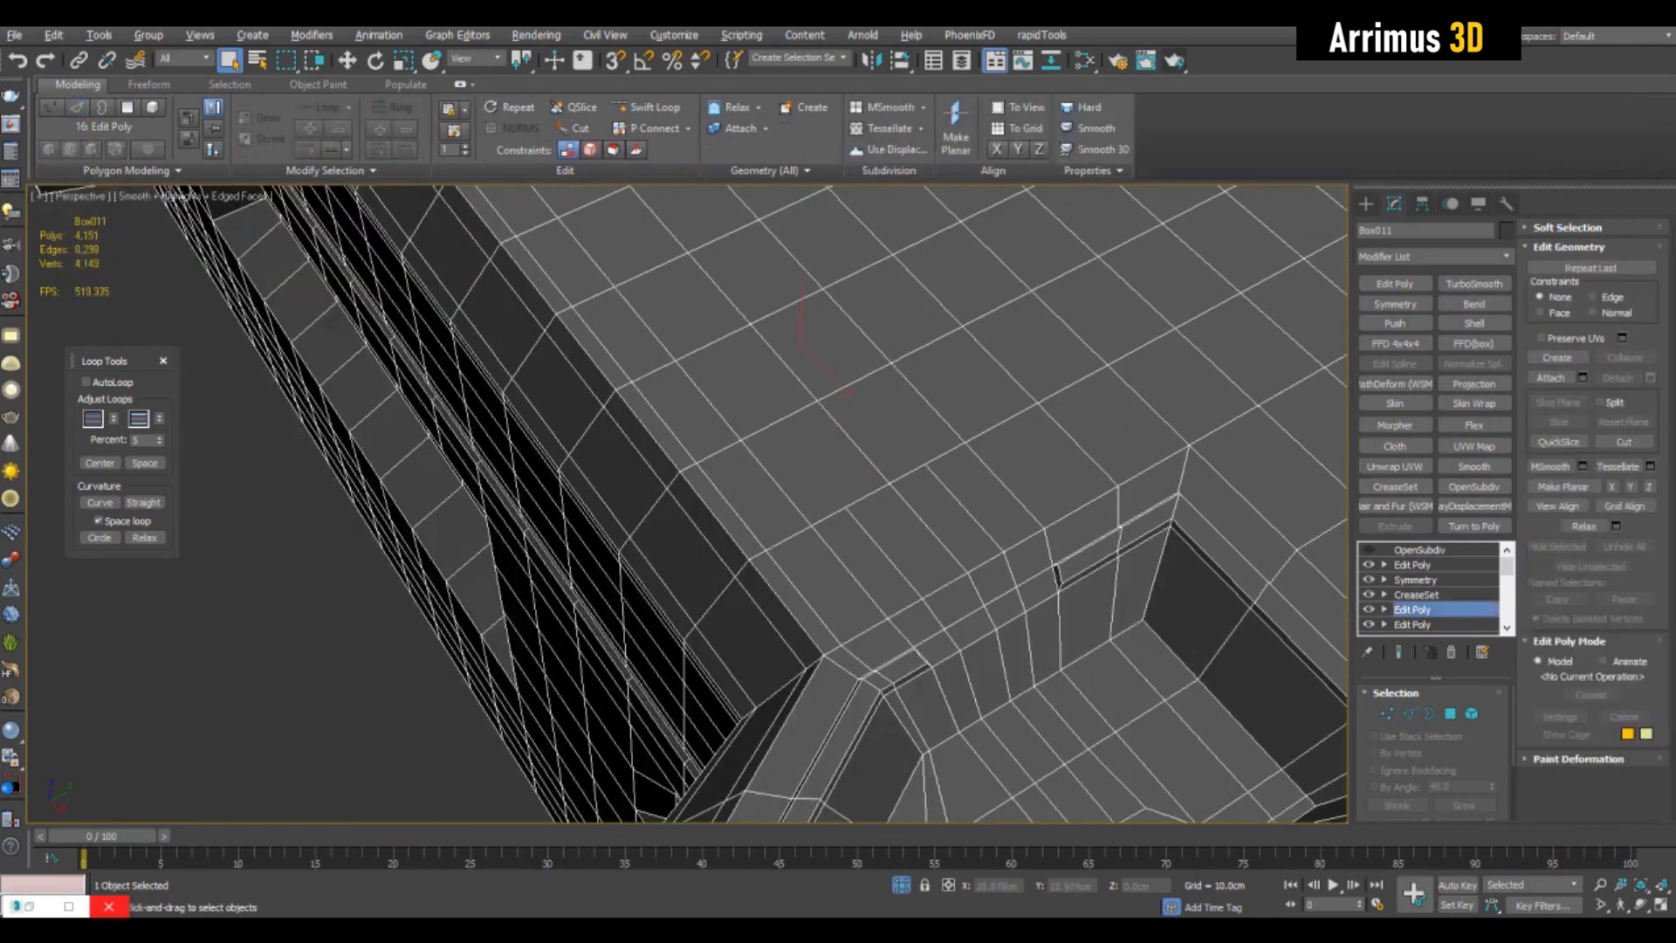
right_click(1409, 608)
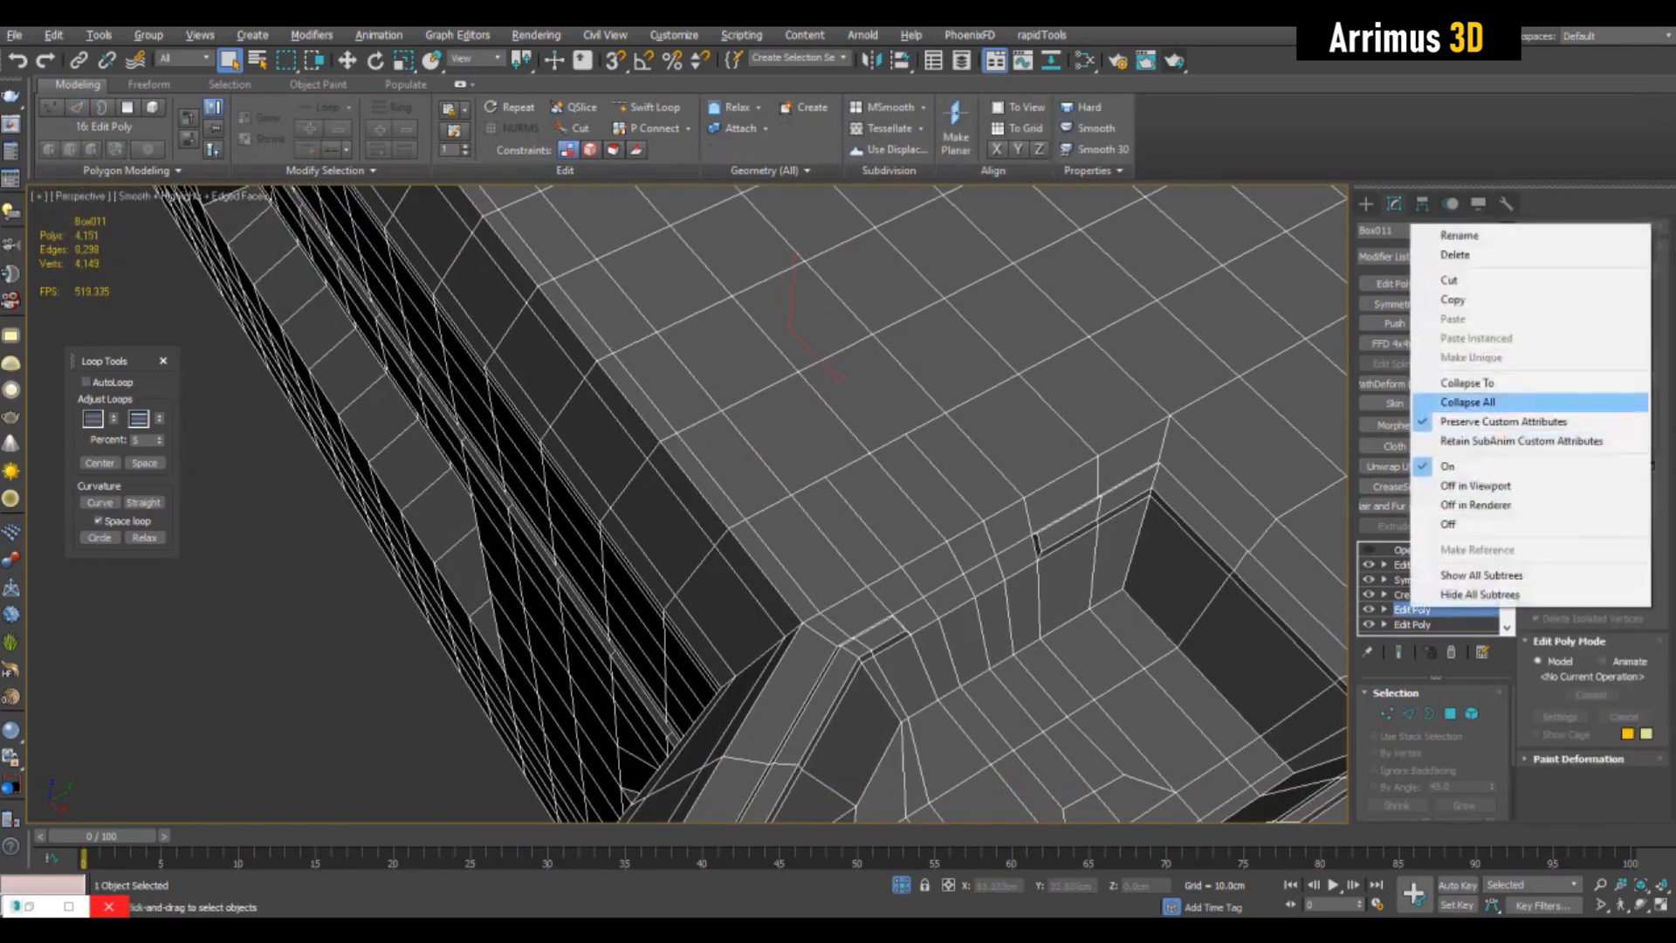
left_click(1465, 382)
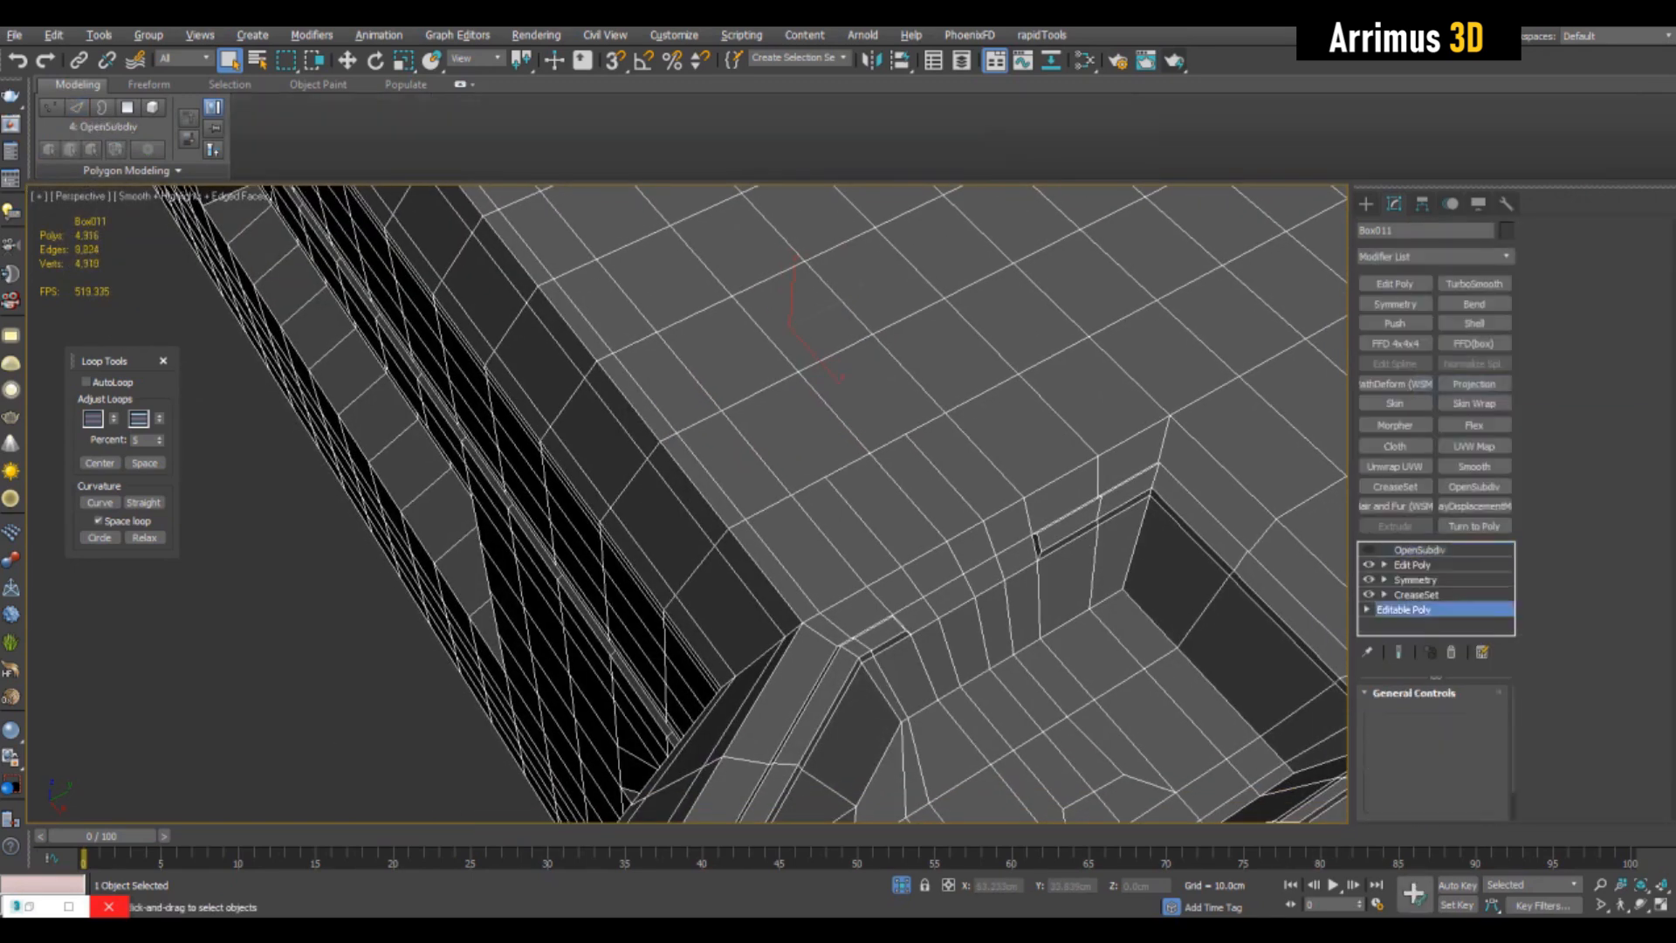
- Cut two diagonal edges on the box's top joining the outer loop ends beside the pocket to the middle loop's vertex
middle_click_drag(986, 524, 803, 550, "alt")
key("1")
key("alt+c")
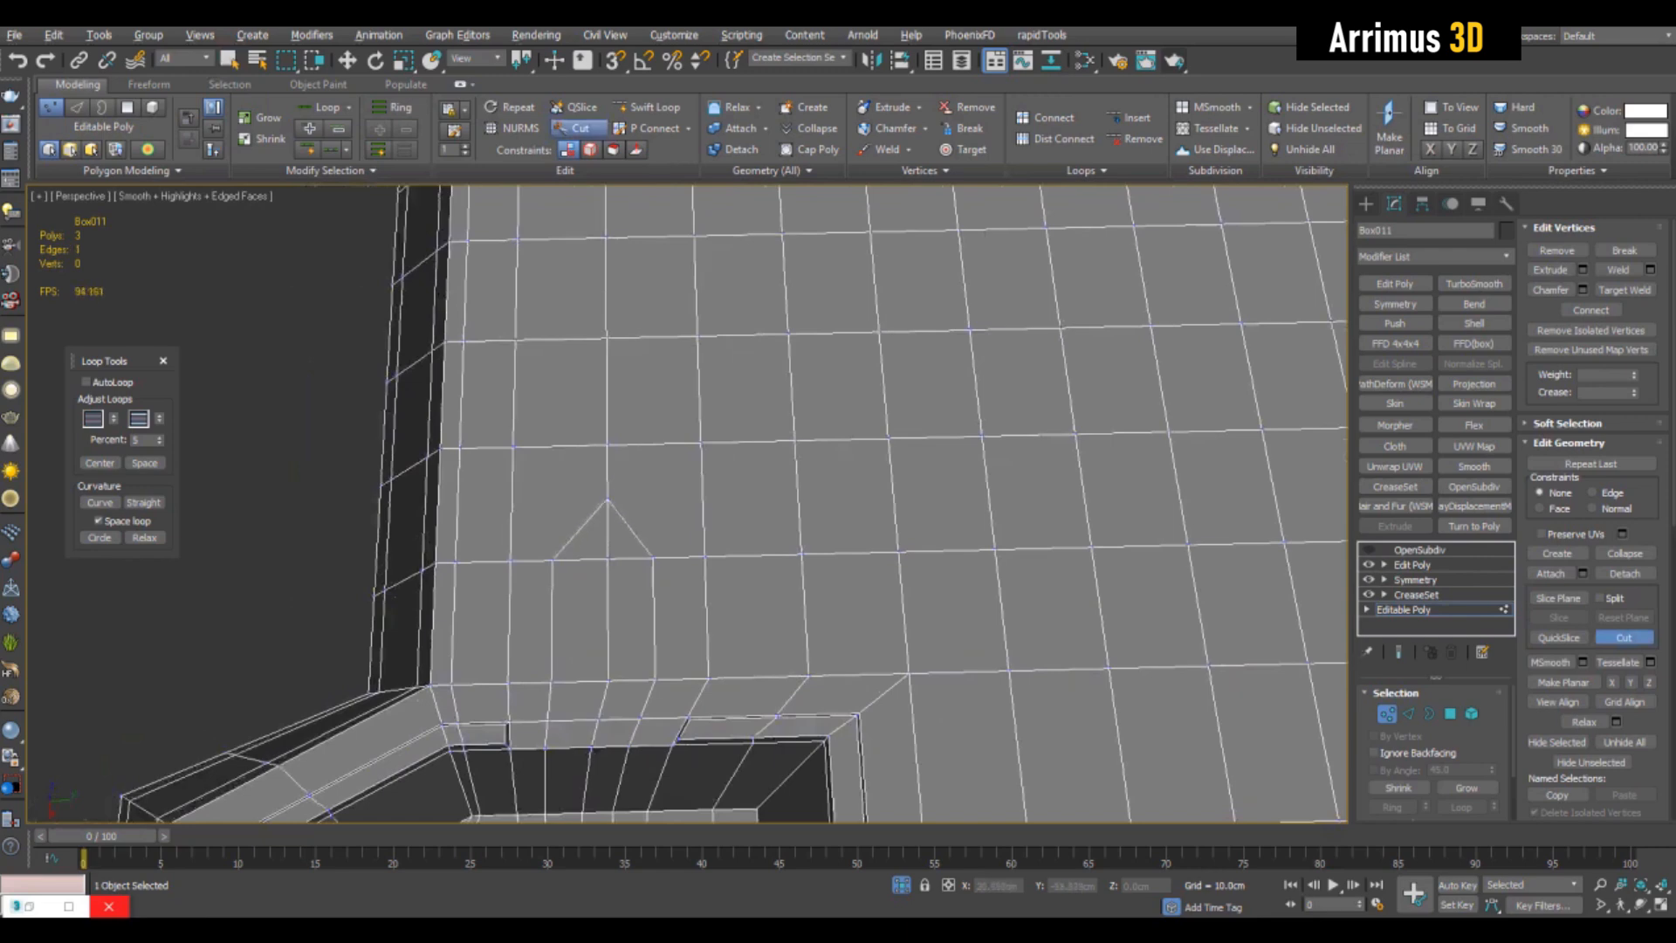
right_click(653, 557)
middle_click_drag(653, 557, 855, 497, "alt")
- Select the peaked end of the cut loops and square it off with Build Corner
key("2")
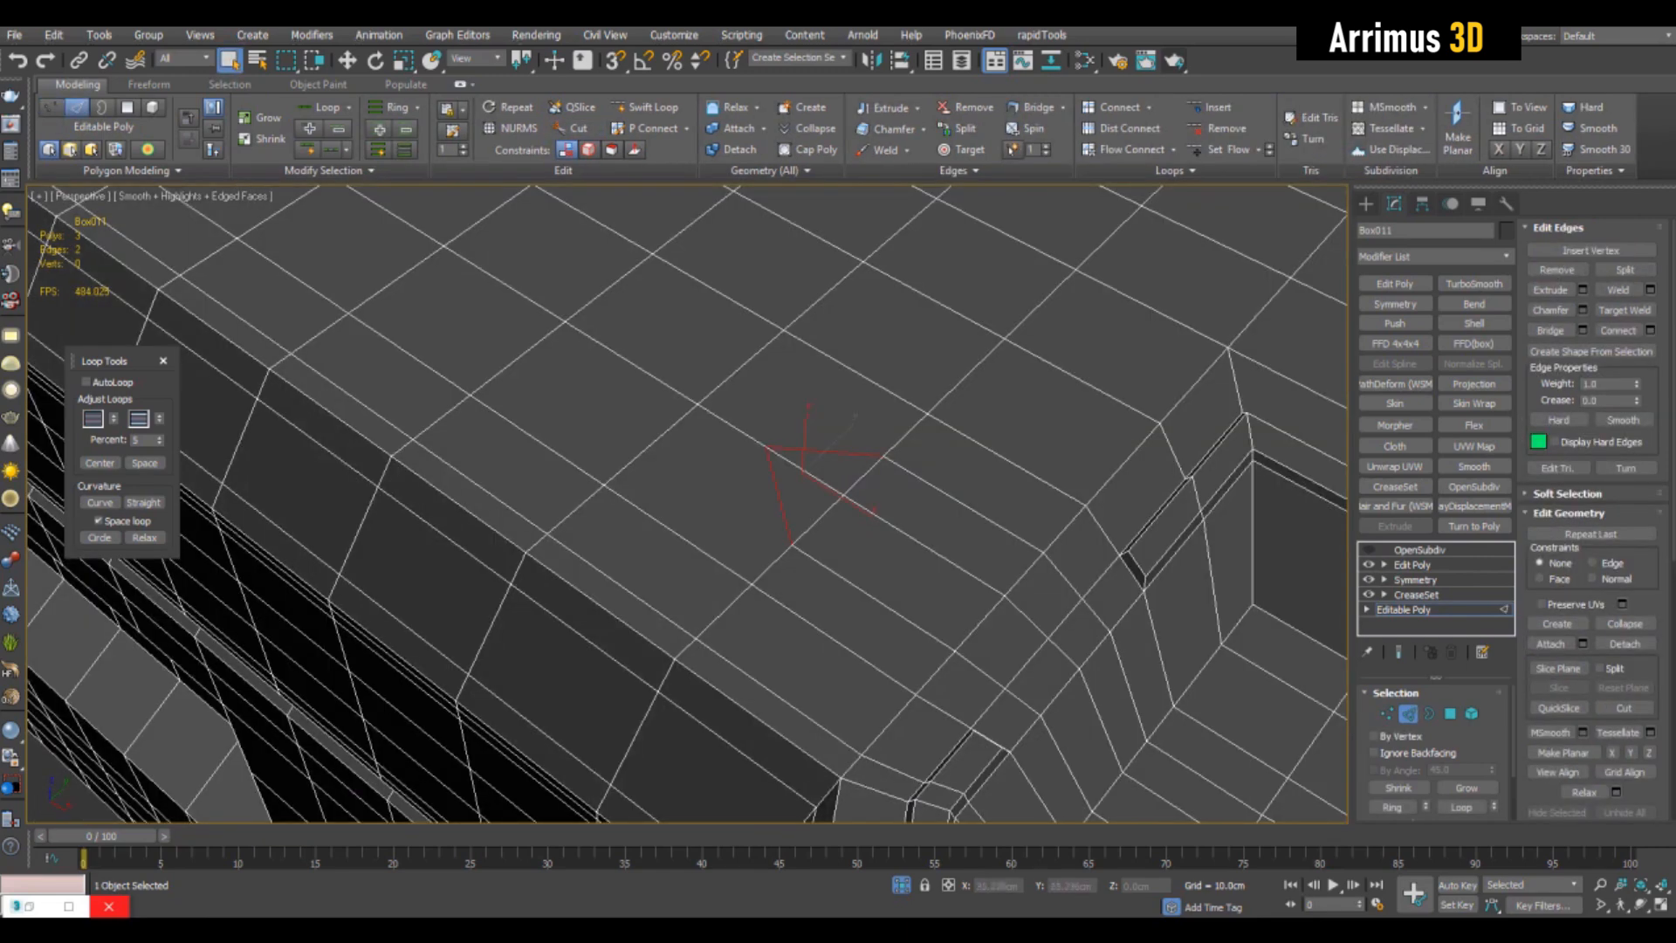
left_click(1175, 171)
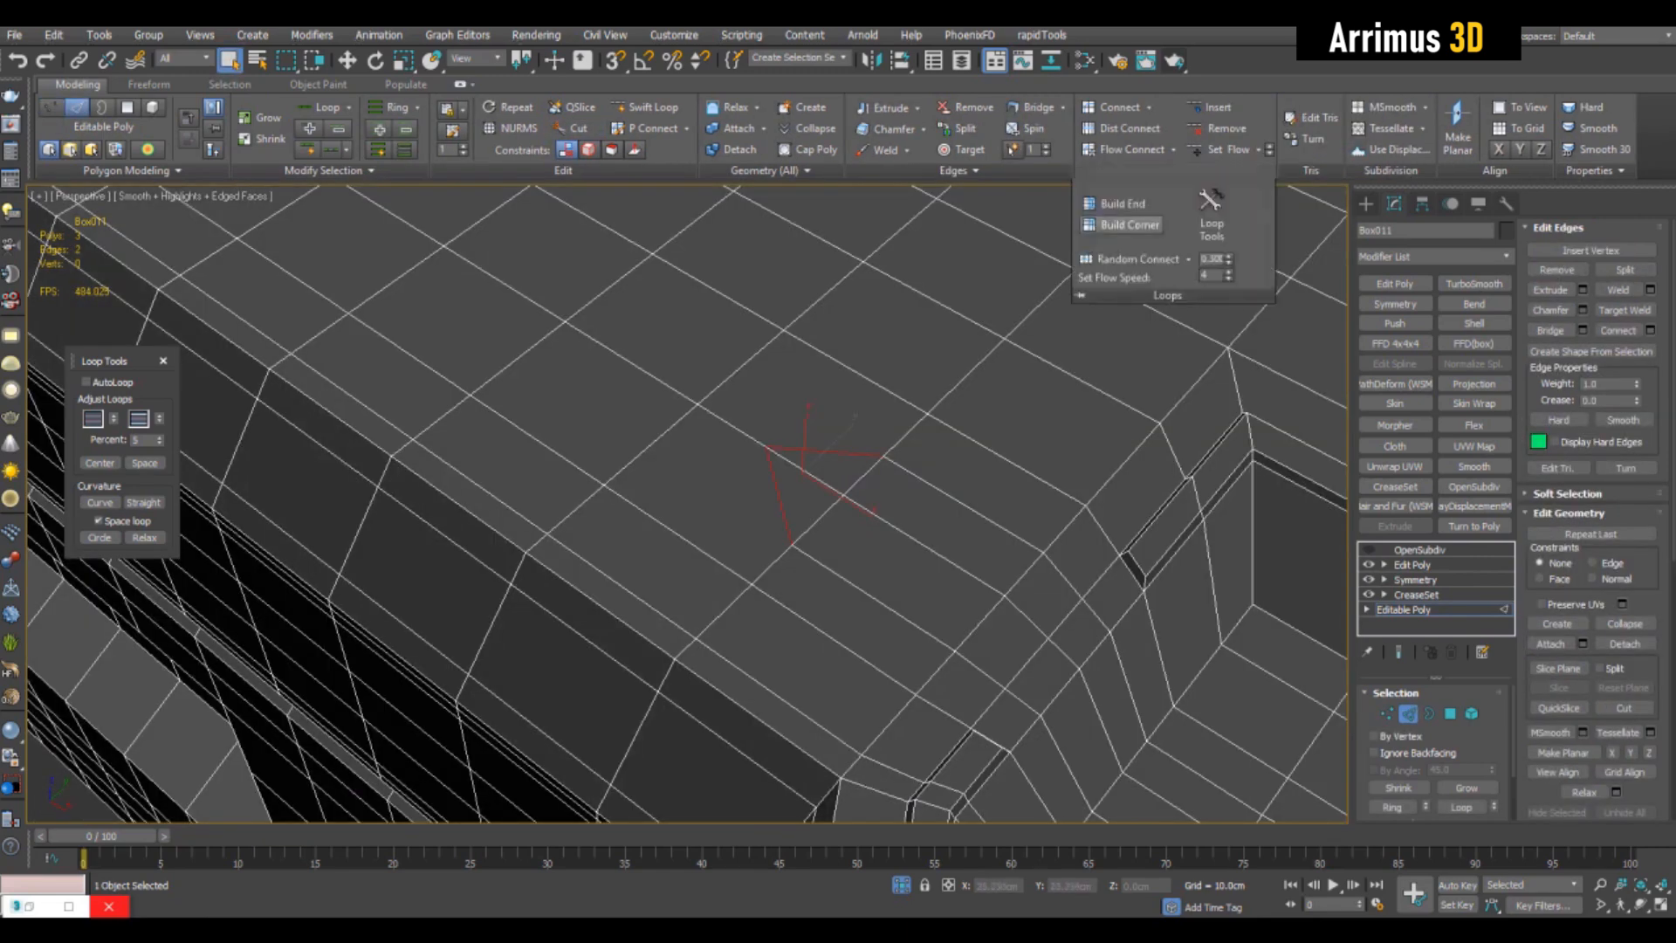
middle_click_drag(838, 489, 759, 554, "alt")
scroll(812, 488, "down", 4)
scroll(808, 484, "up", 3)
scroll(809, 485, "down", 3)
- Cut a long strip outline with pointed ends on the box's top beside the pocket and square off its ends with Build Corner
key("1")
middle_click_drag(760, 454, 716, 489, "alt")
key("alt+c")
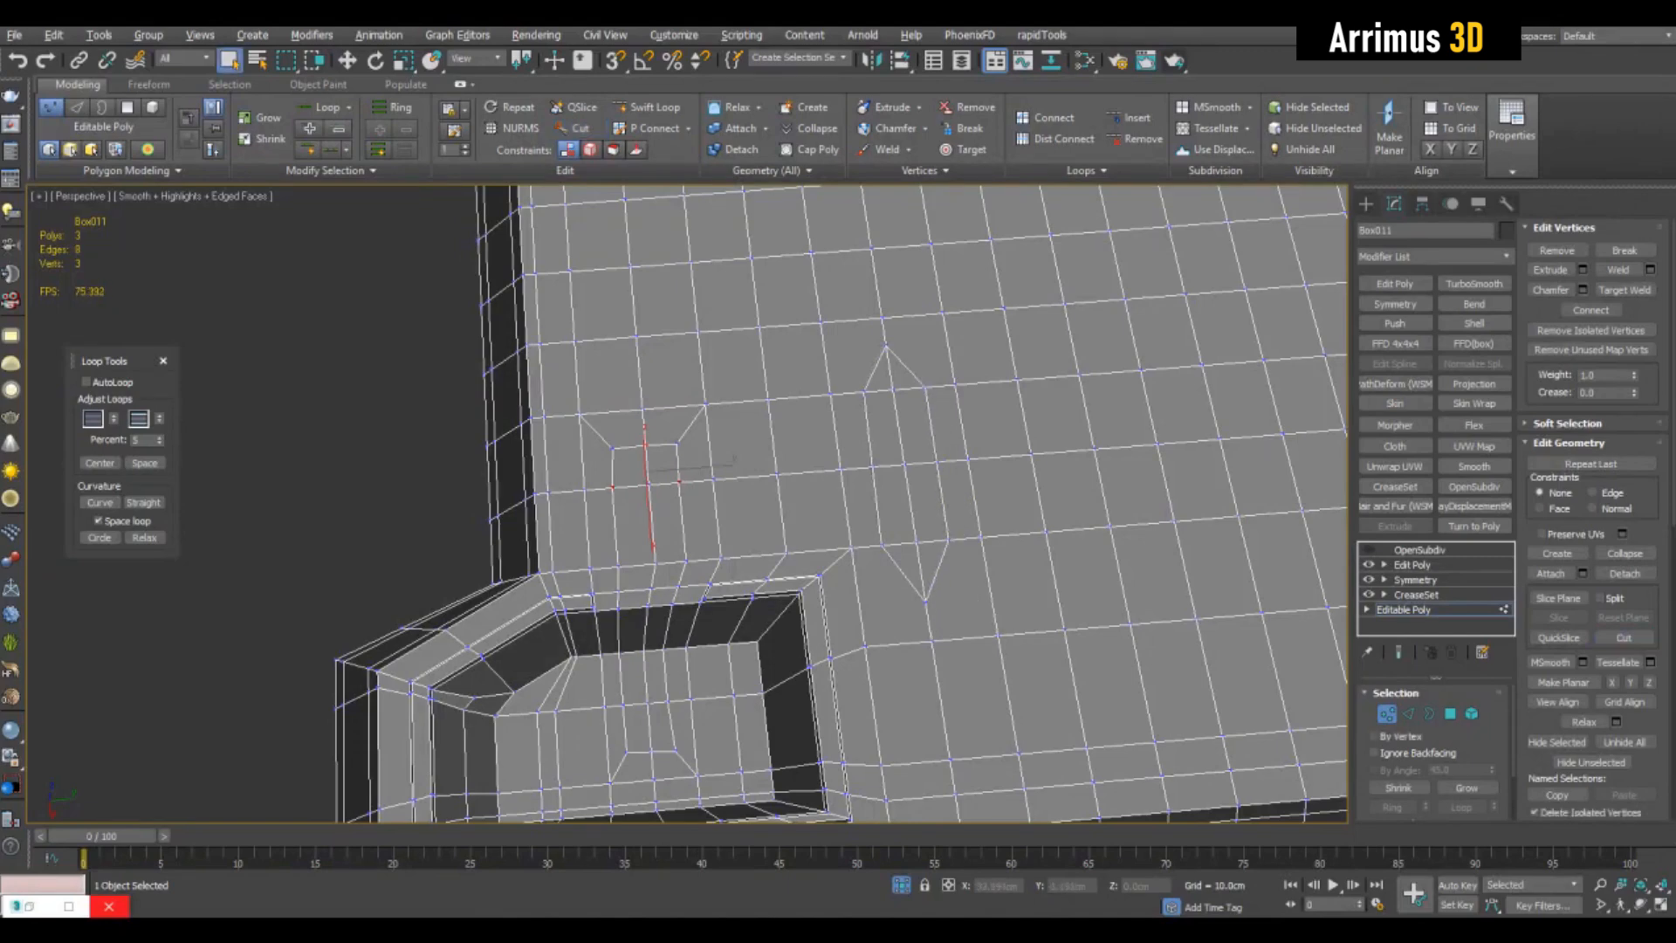
key("2")
left_click_drag(896, 463, 964, 494, "alt")
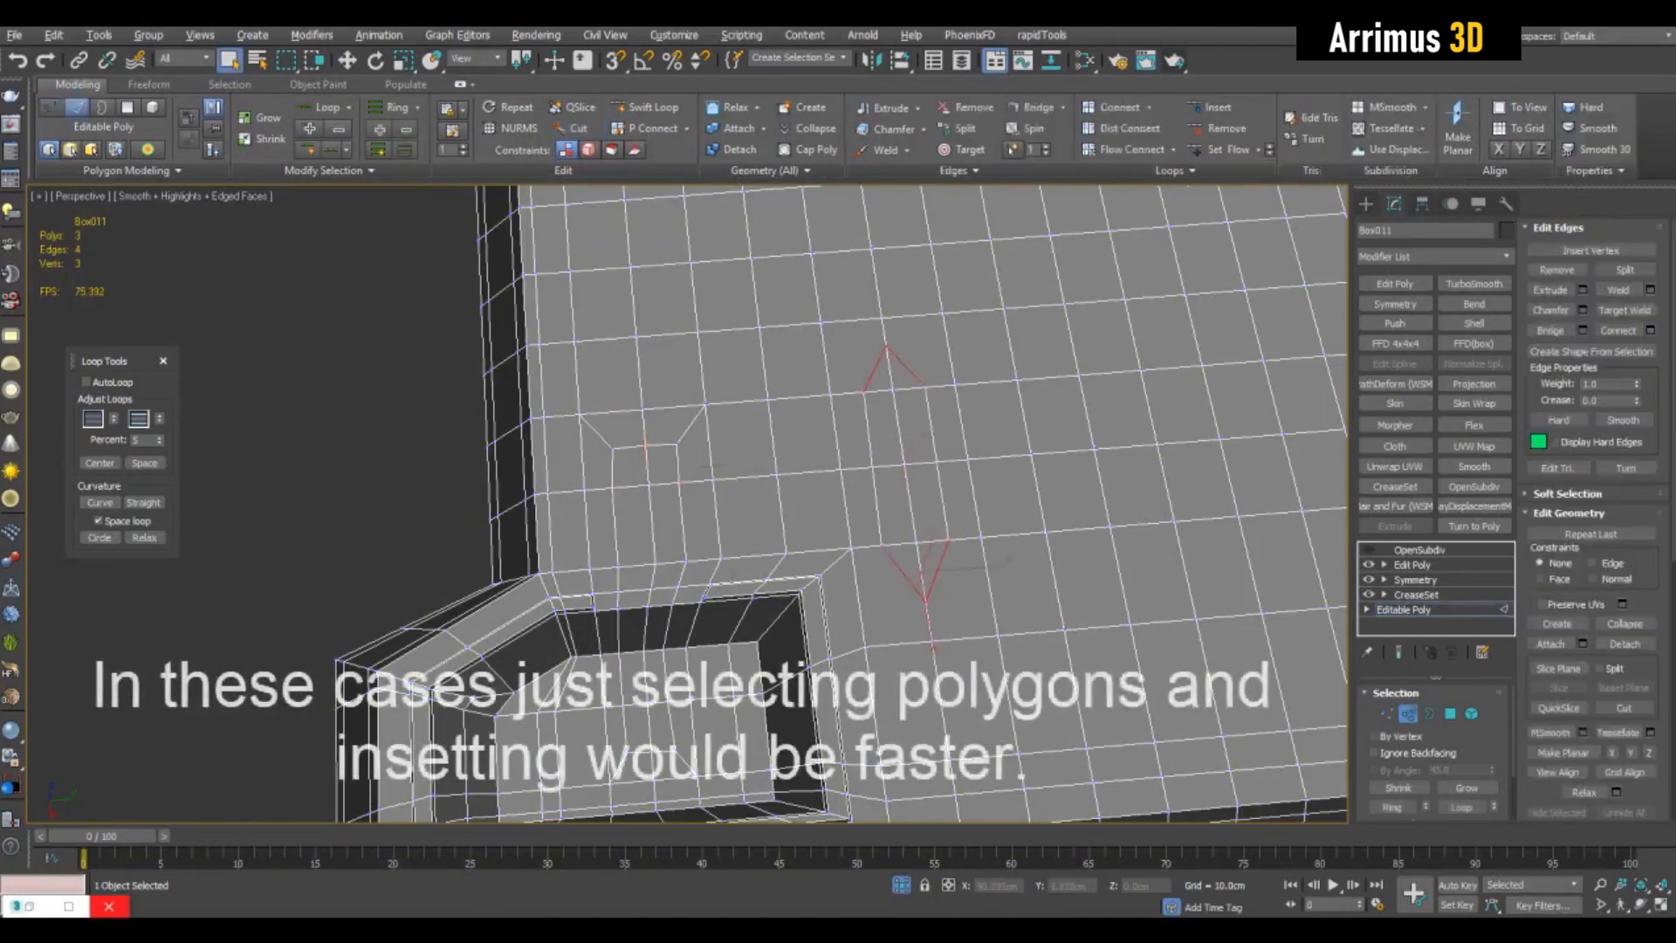
left_click(1175, 171)
left_click(1128, 225)
middle_click_drag(873, 524, 1030, 524, "alt")
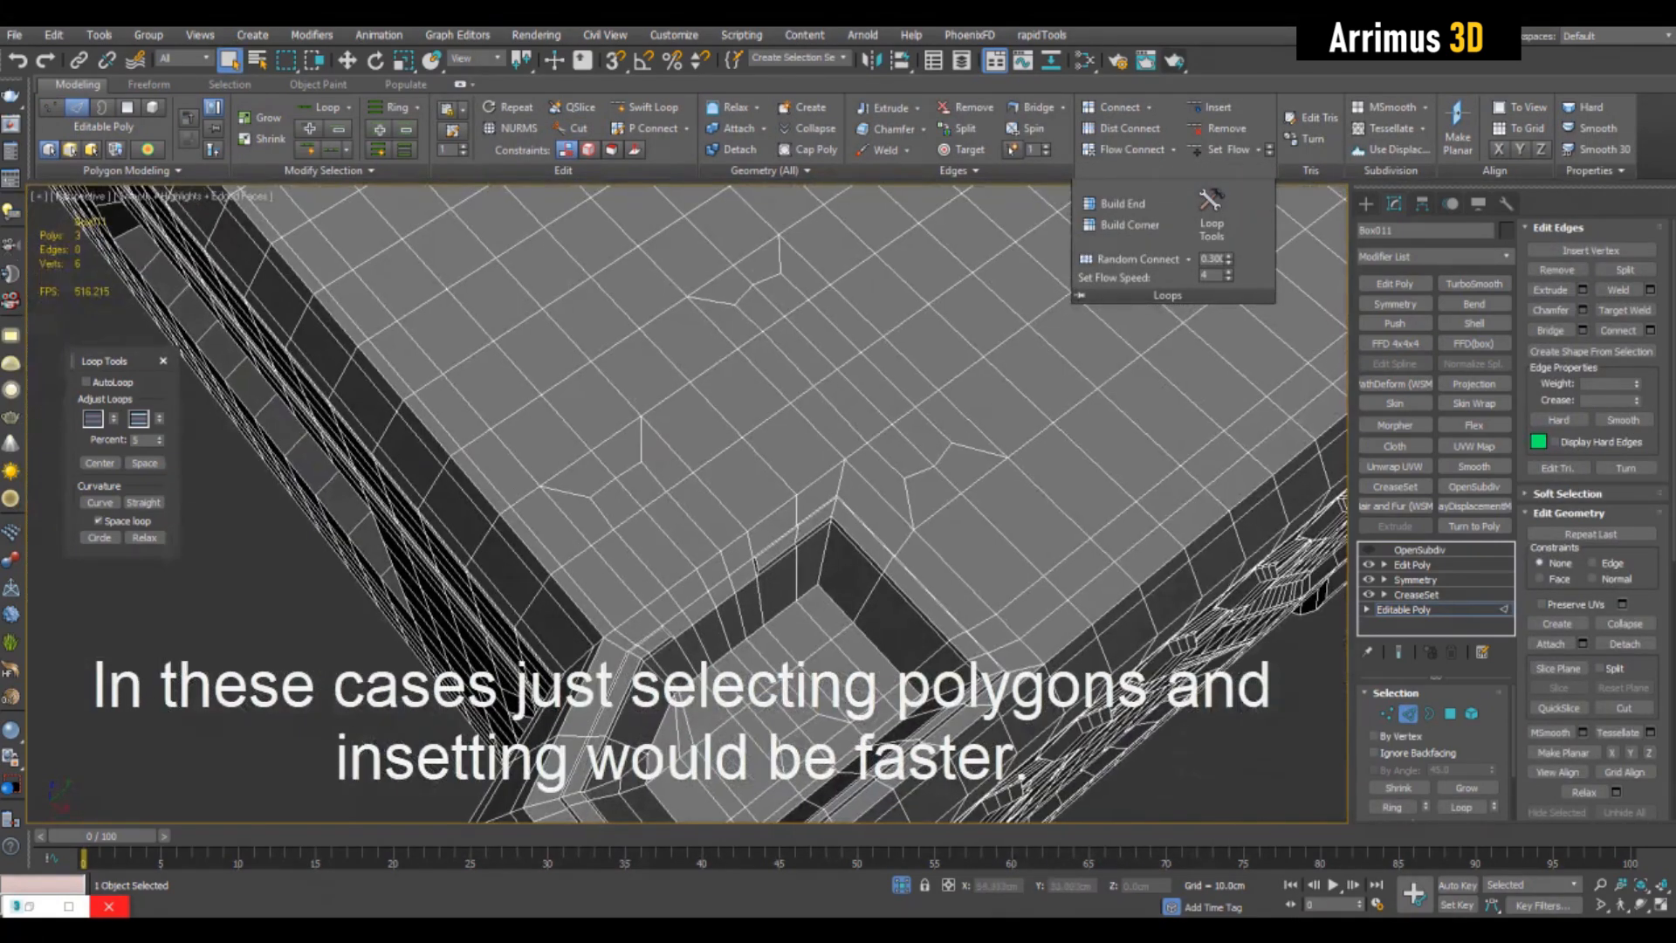
- Select the faces of the long strip on the box's top and bevel them down into a slot
key("4")
mouse_move(905, 452)
left_mouse_down("ctrl")
mouse_move(757, 309)
mouse_move(927, 440)
left_mouse_up("ctrl")
key("ctrl+d")
scroll(873, 349, "up", 5)
key("ctrl+shift+b")
left_click_drag(756, 478, 756, 524)
left_click(756, 541)
- Insert an edge loop around the slot's walls with Swift Loop
key("1")
key("alt+s")
left_click(786, 407)
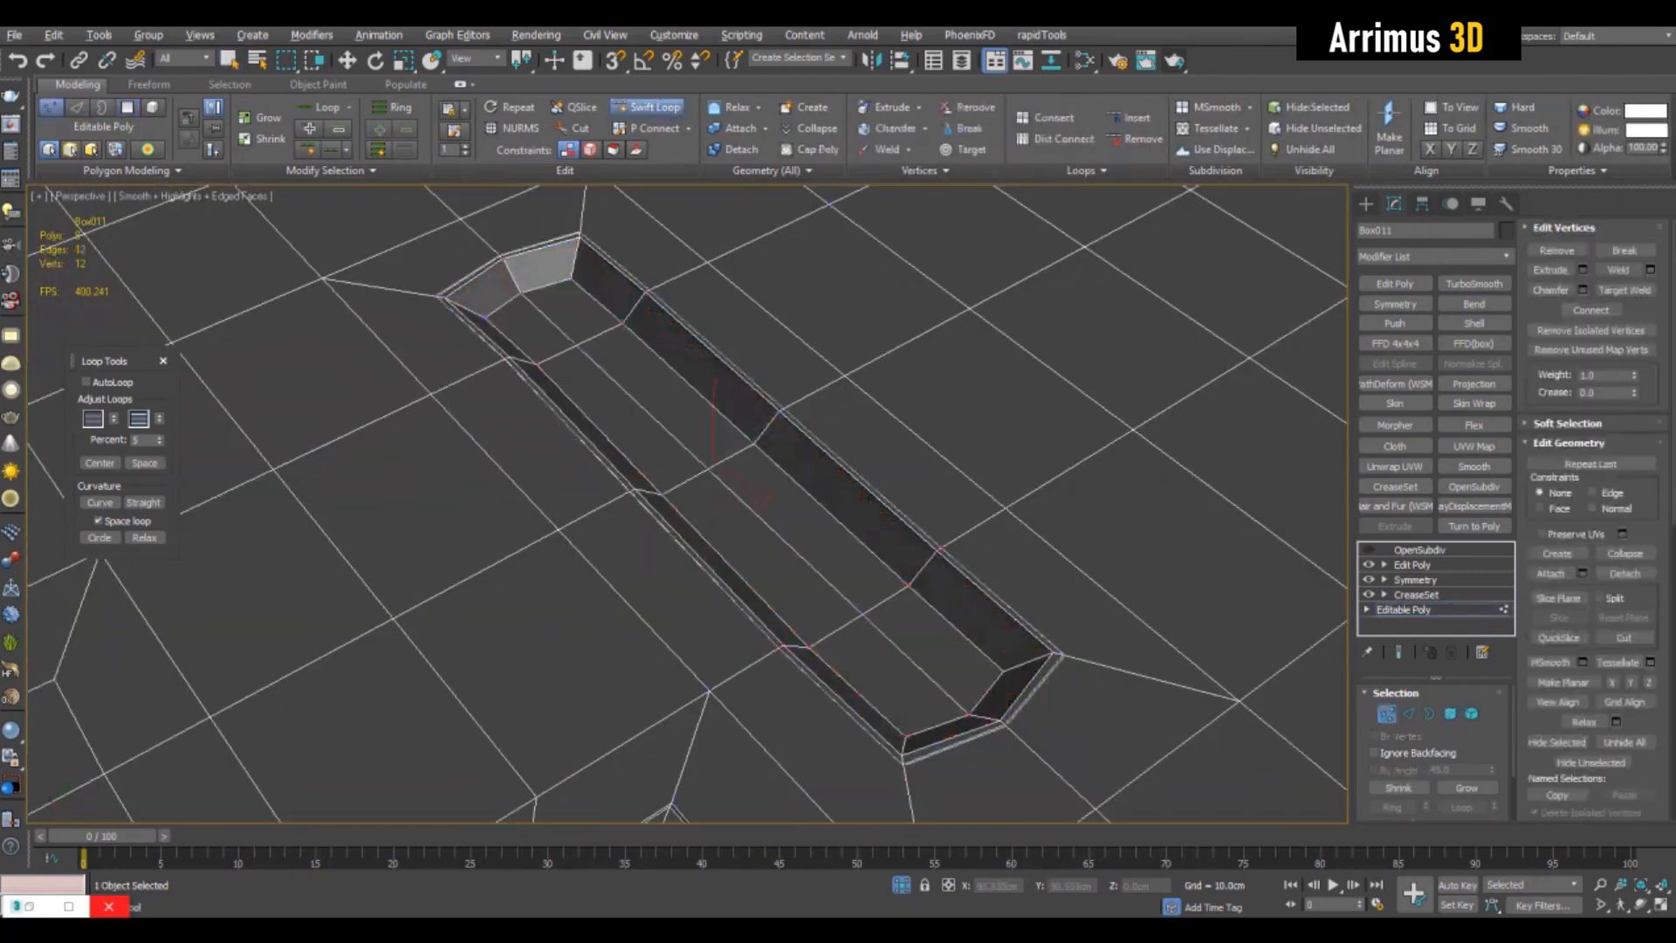
key("alt+s")
- Select one outer edge loop running from the box's top into the pocket and shift it toward the middle loop
scroll(1047, 532, "down", 6)
middle_click_drag(873, 488, 768, 593, "alt")
scroll(942, 489, "up", 5)
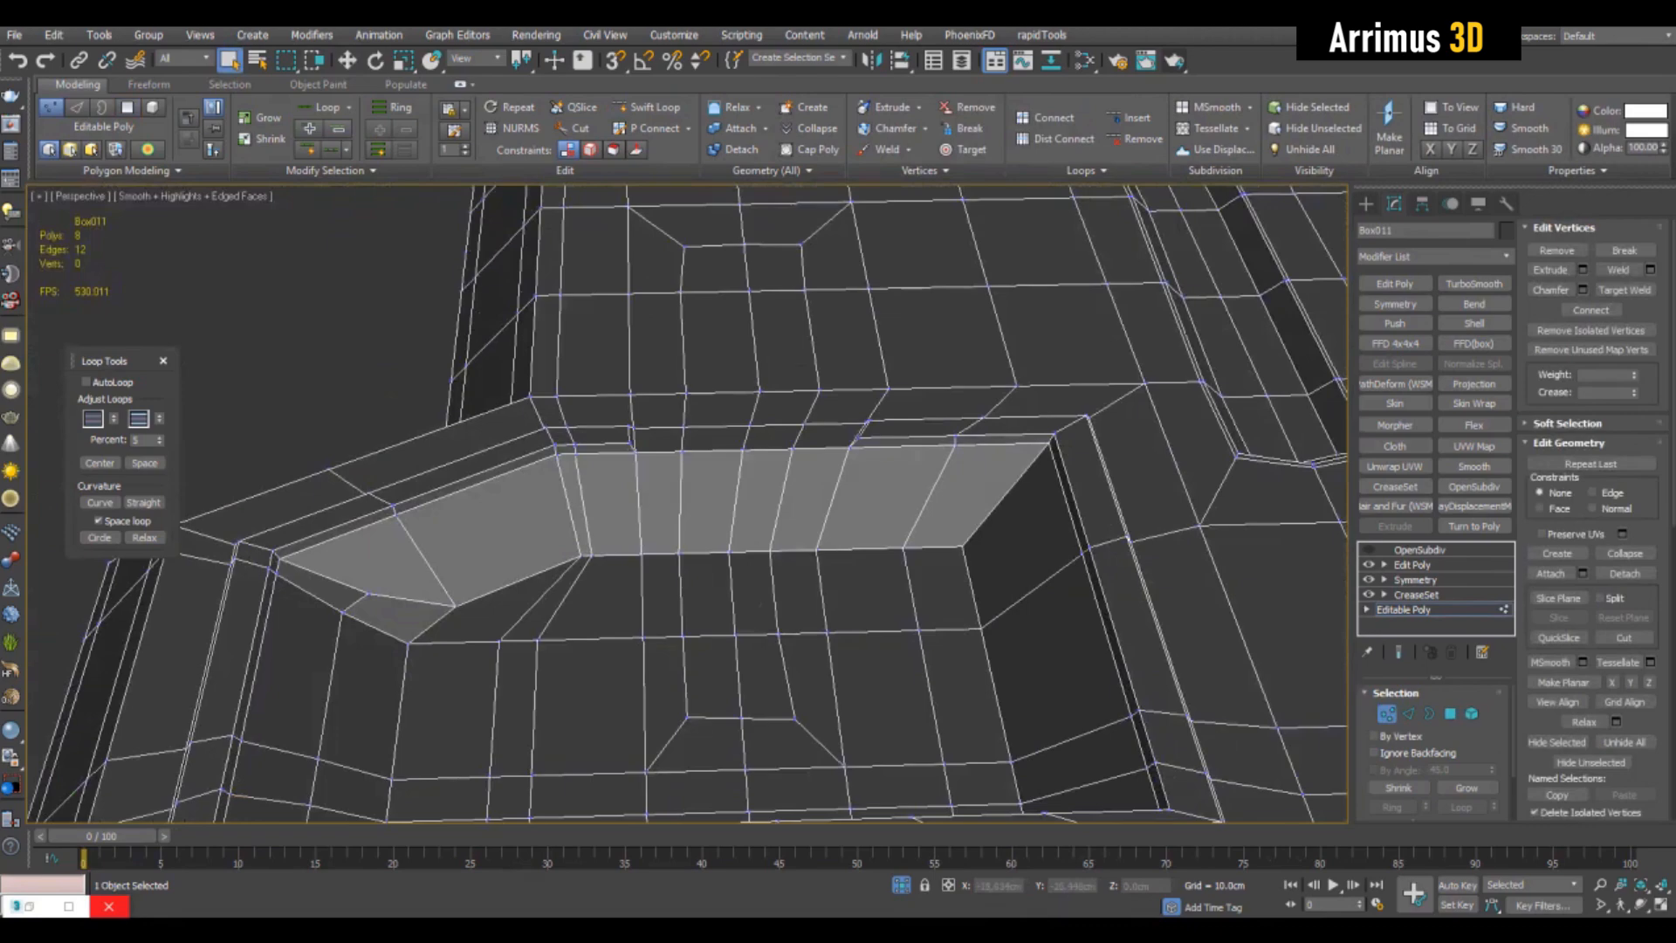
key("2")
left_click(813, 409)
key("w")
key("q")
double_click(812, 408)
key("w")
key("alt+y")
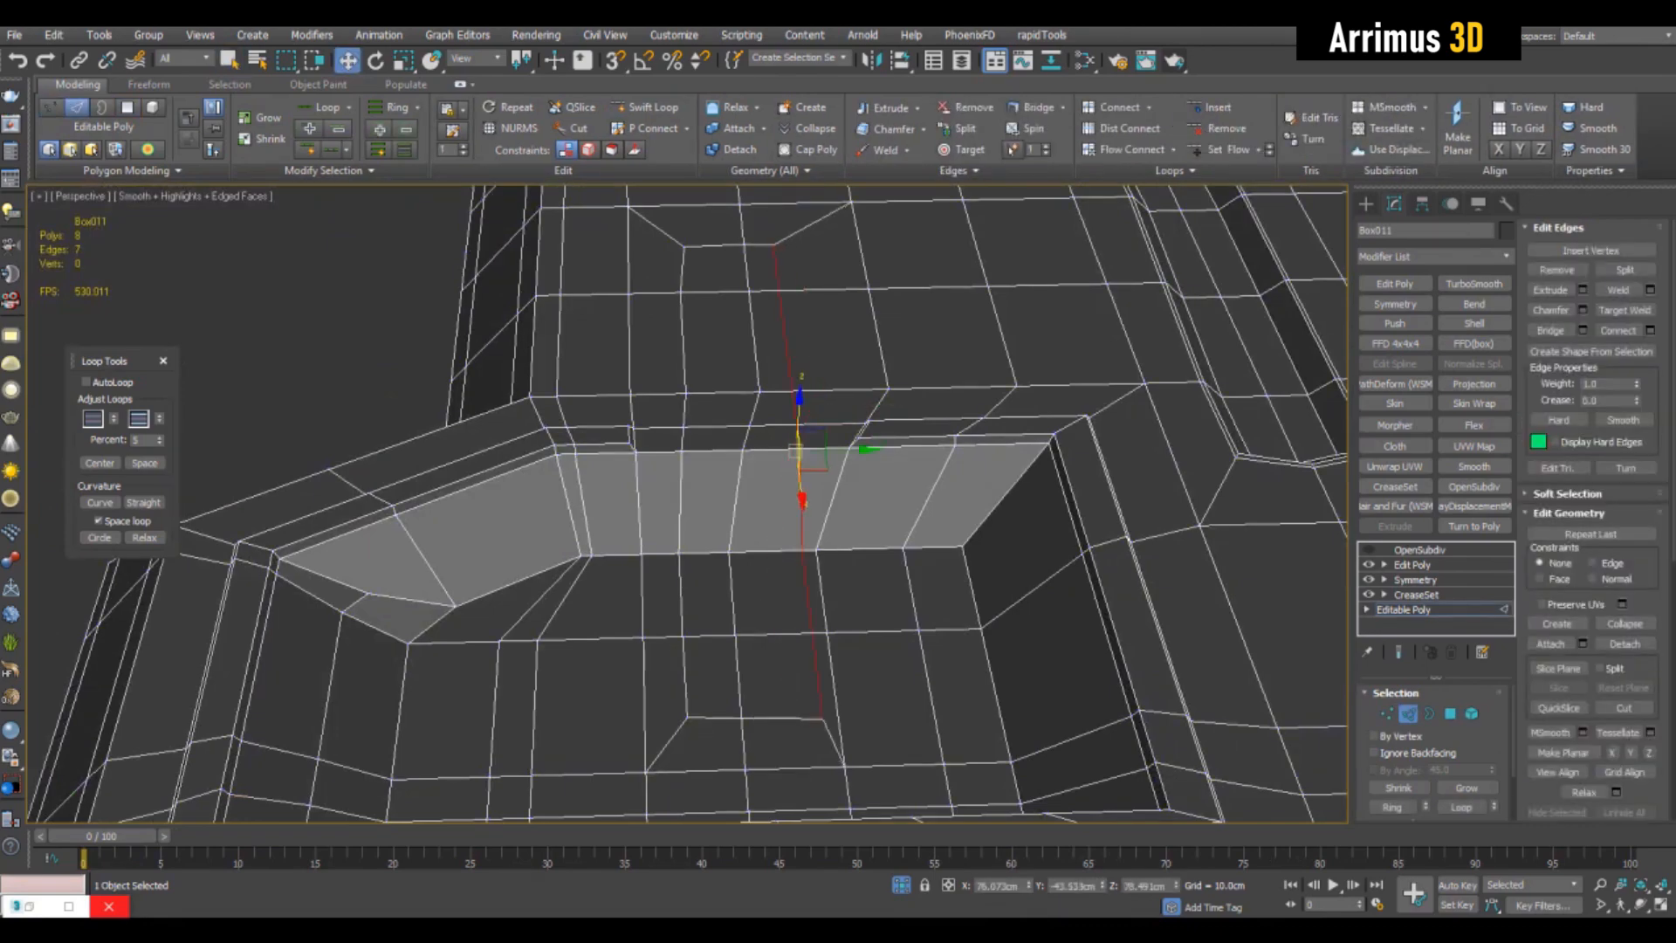
- Select the opposite outer edge loop crossing the pocket's rim and shift it toward the middle loop
double_click(682, 497)
middle_click_drag(699, 489, 838, 489, "alt")
scroll(733, 498, "up", 4)
key("q")
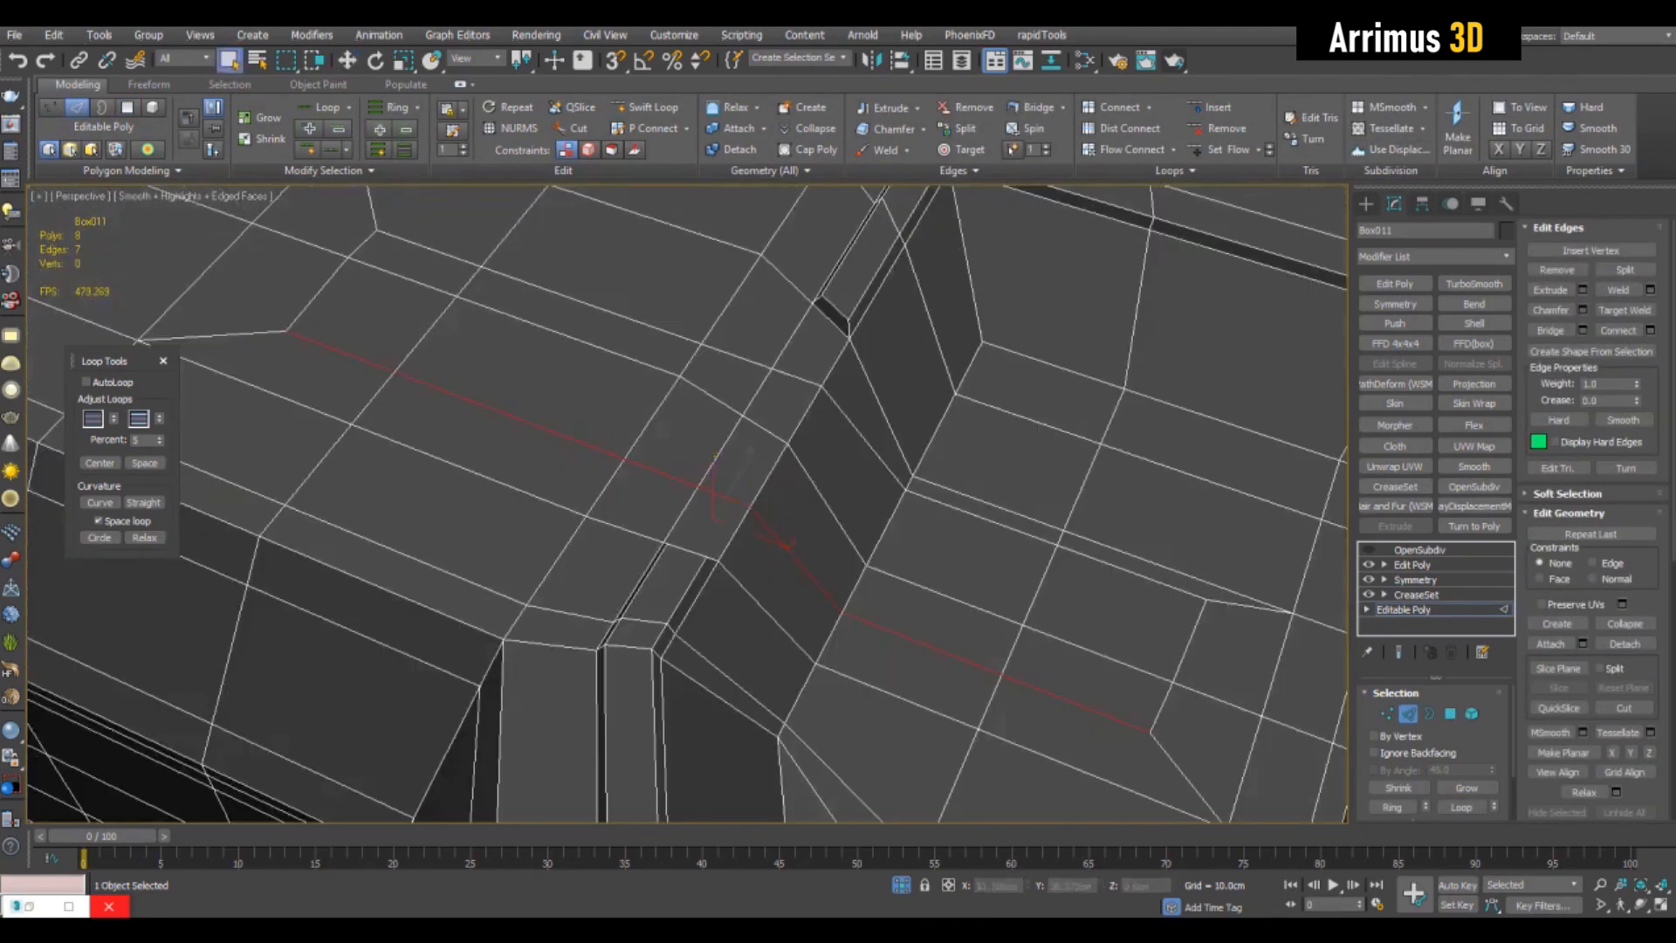
- Select the ring of short edges across the pocket's rim and connect it with a new lengthwise loop
left_click(725, 497)
key("alt+r")
key("ctrl+shift+e")
left_click(847, 537)
key("2")
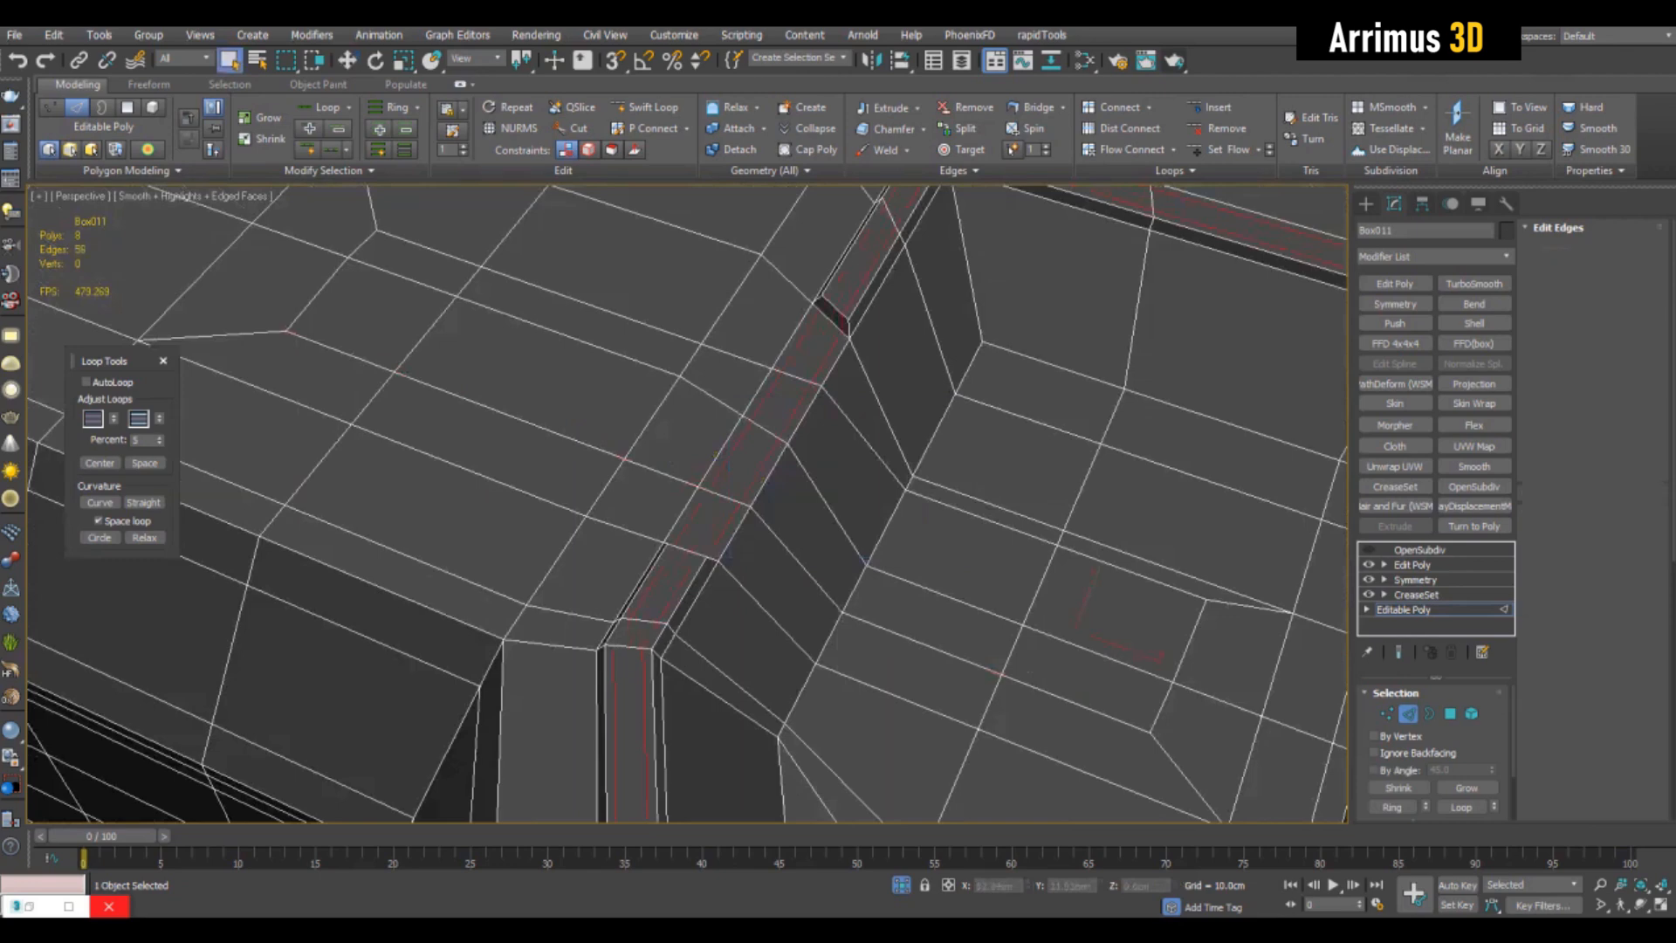
key("2")
- Select the small faces on the pocket's rim between the two groove ends and bevel them
key("4")
left_click(742, 460)
left_click(777, 402, "ctrl")
middle_click_drag(776, 410, 672, 472, "alt")
scroll(680, 475, "up", 3)
left_click(668, 515, "ctrl")
left_click(663, 432, "ctrl")
left_click_drag(668, 473, 616, 481)
left_click(681, 470)
left_click(777, 452, "ctrl")
middle_click_drag(768, 463, 738, 393, "alt")
key("ctrl+shift+b")
left_click_drag(742, 445, 742, 480)
right_click(742, 489)
middle_click_drag(742, 489, 838, 402, "alt")
- Rework the end edges of the beveled rim recess so both ends taper into the surrounding rim
key("2")
left_click(960, 467)
key("shift+f")
left_click(480, 500)
key("shift+f")
left_click(743, 482)
key("w")
key("q")
left_click(862, 472)
left_click(749, 563)
scroll(749, 523, "down", 4)
- Adjust the edges at the groove's end wall on the pocket's rim and restore their selection
middle_click_drag(749, 524, 794, 491, "alt")
key("F4")
scroll(830, 419, "down", 3)
key("F4")
scroll(847, 471, "up", 4)
scroll(768, 498, "up", 3)
key("w")
left_click_drag(1036, 403, 1049, 407)
key("q")
double_click(1054, 375)
scroll(1054, 384, "down", 2)
middle_click_drag(1053, 384, 1104, 375, "alt")
middle_click_drag(881, 480, 768, 502, "alt")
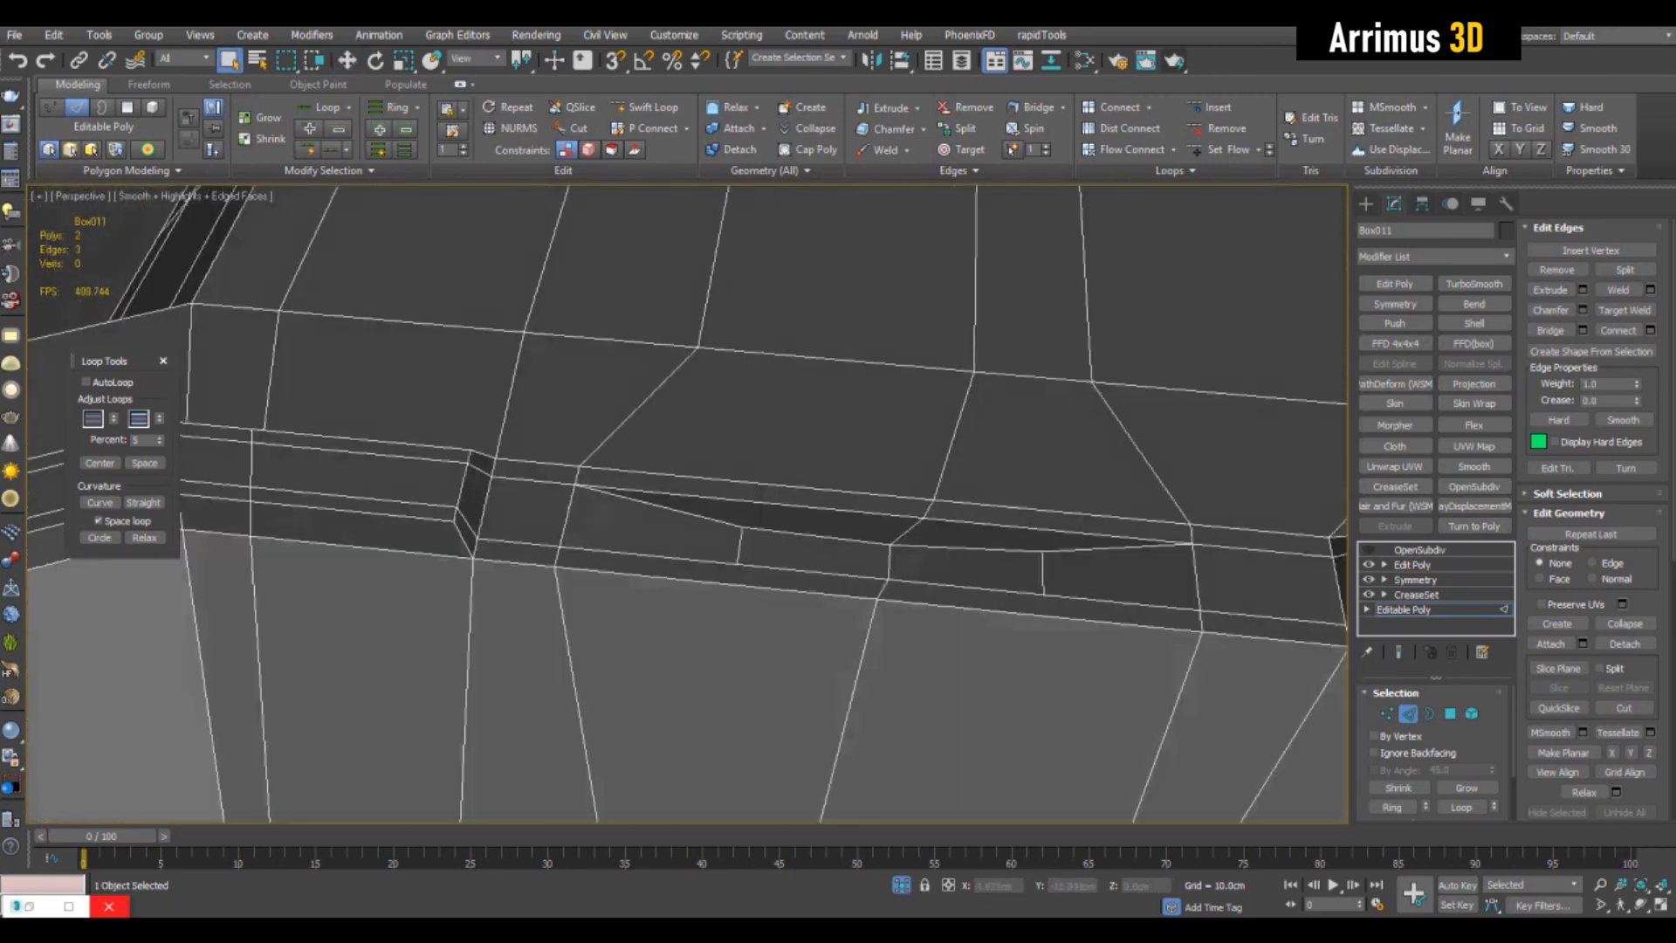
key("ctrl+z")
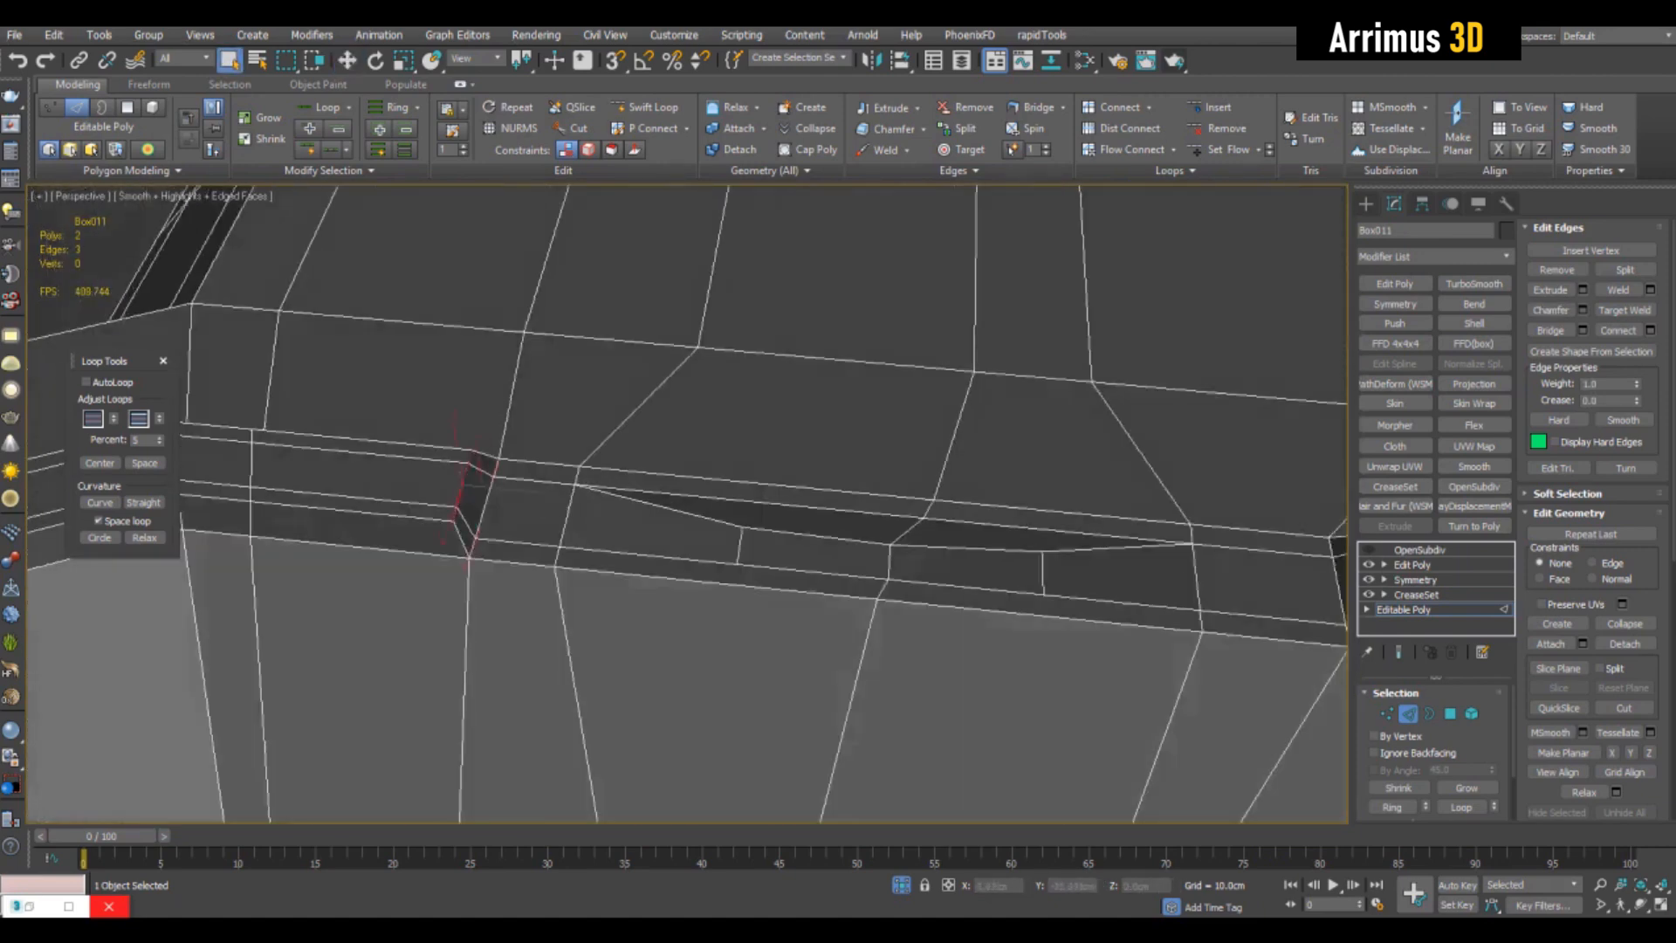
- Leave edge editing and add a new Edit Poly modifier above the Editable Poly base
scroll(1047, 515, "down", 4)
key("2")
middle_click_drag(1047, 515, 803, 534, "alt")
scroll(873, 506, "down", 3)
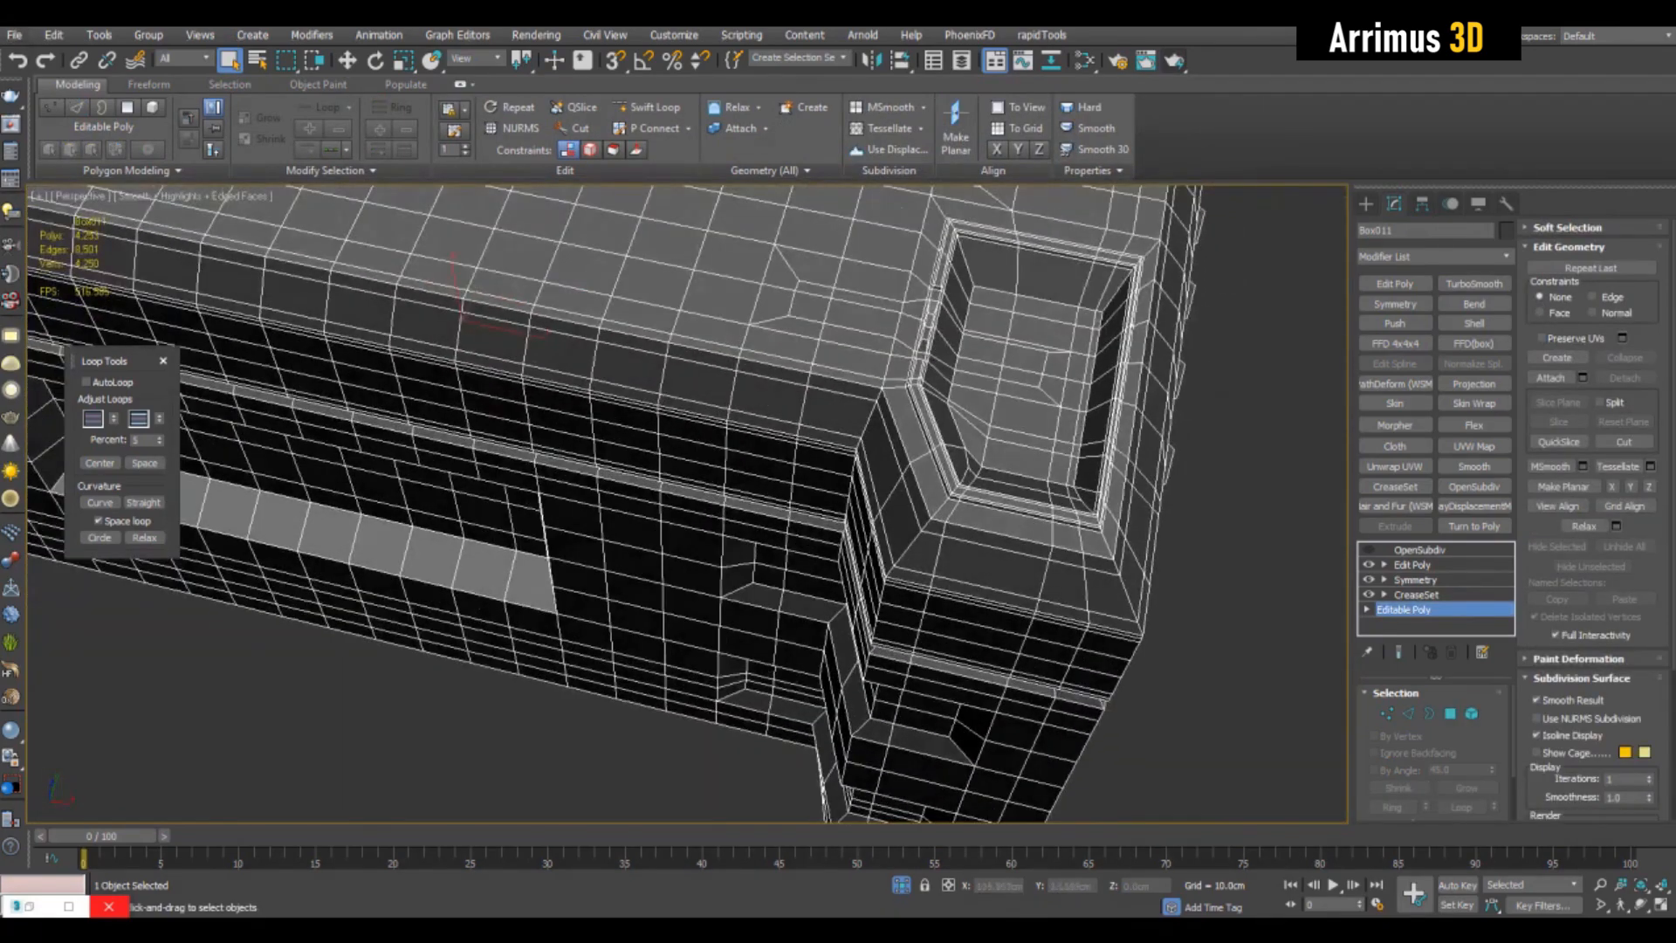
scroll(838, 489, "up", 5)
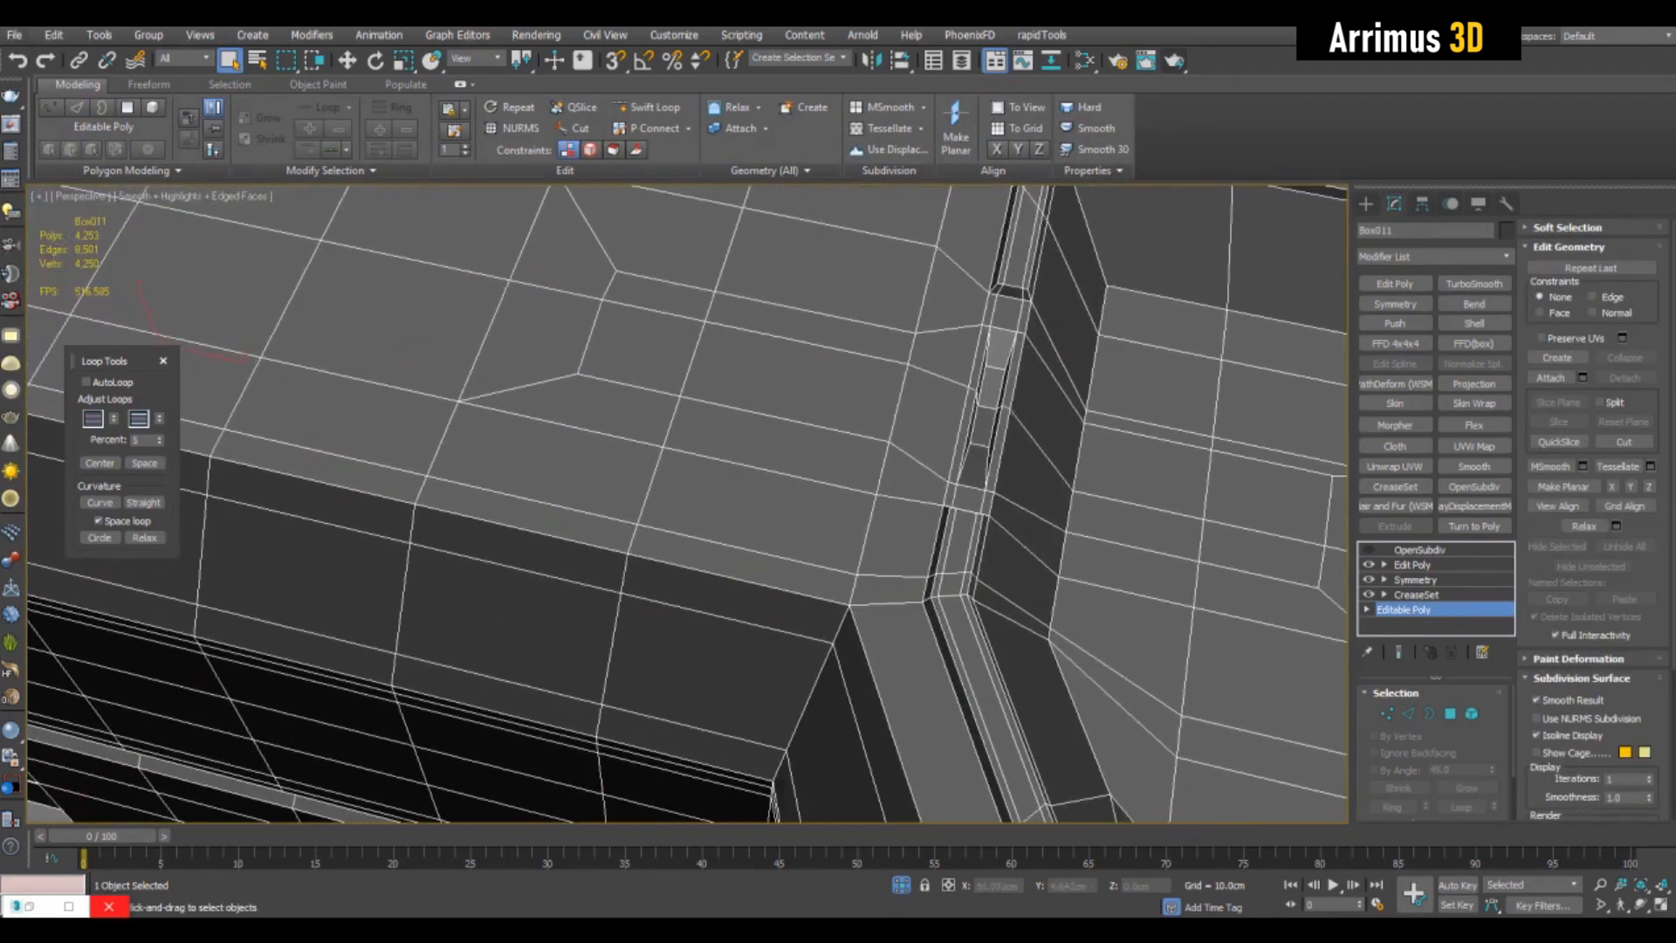
middle_click_drag(942, 419, 576, 507)
left_click(1395, 284)
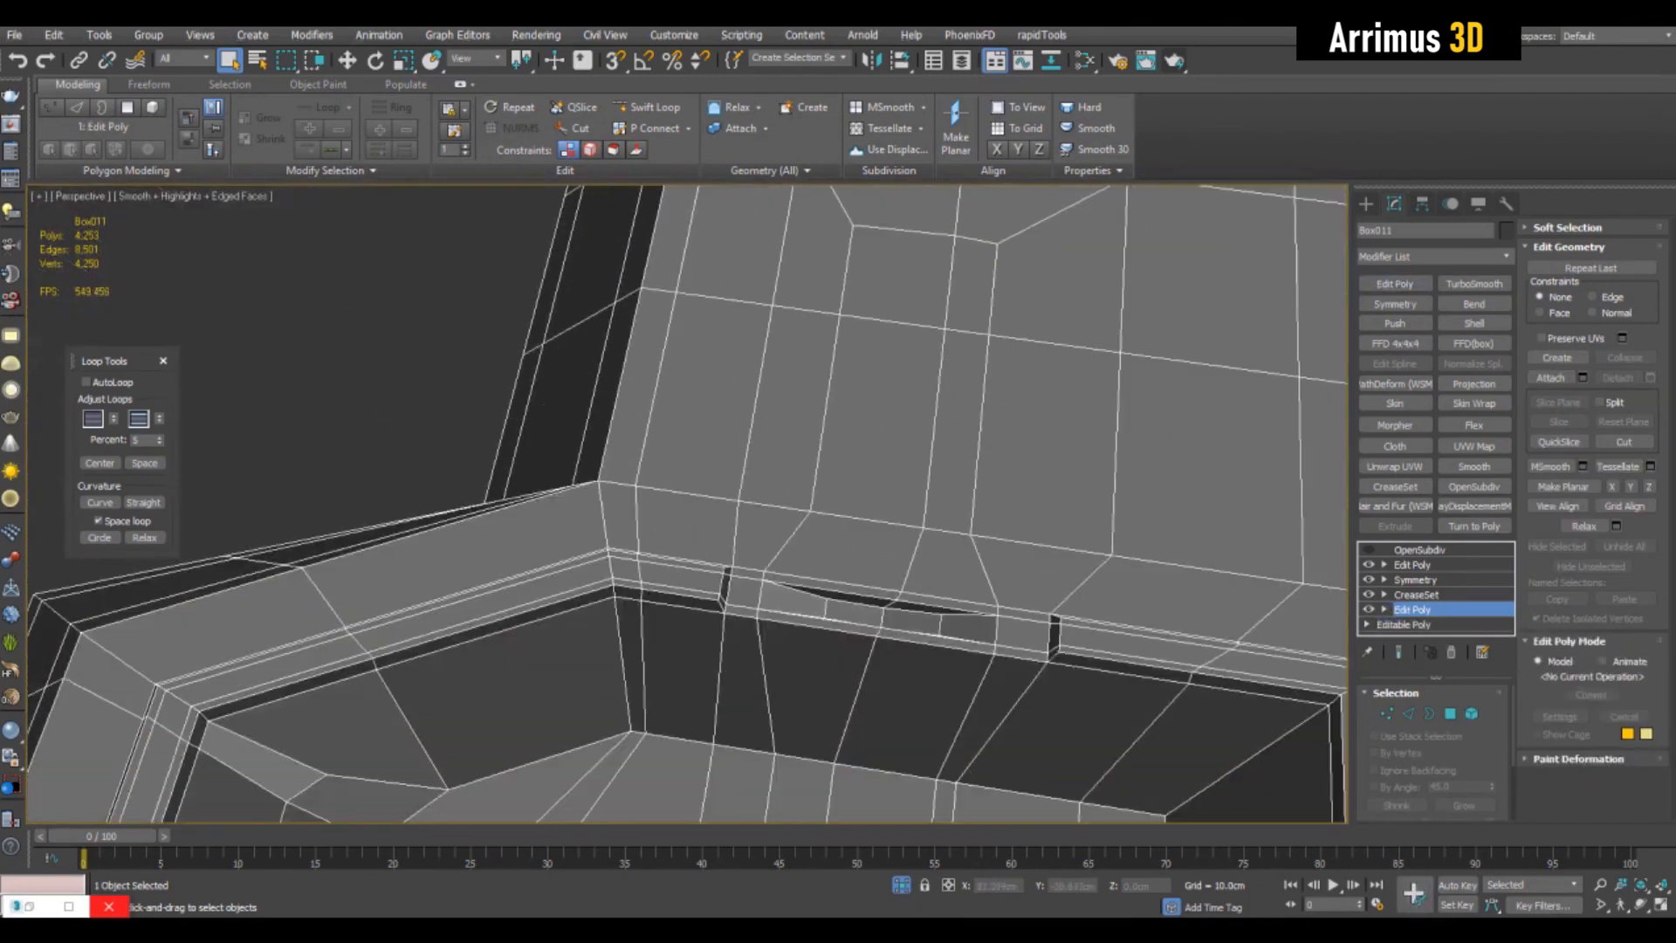
- Select an edge loop running from the box's top into the pocket and reposition it
key("2")
double_click(980, 436)
middle_click_drag(980, 437, 991, 415)
key("w")
left_click_drag(1043, 461, 866, 435)
key("q")
middle_click_drag(865, 435, 1017, 371, "alt")
- Select the four faces on the box's top beside the pocket and sink them into a ramped recess with Hinge From Edge
key("4")
left_click(738, 407, "ctrl")
left_click(741, 288, "ctrl")
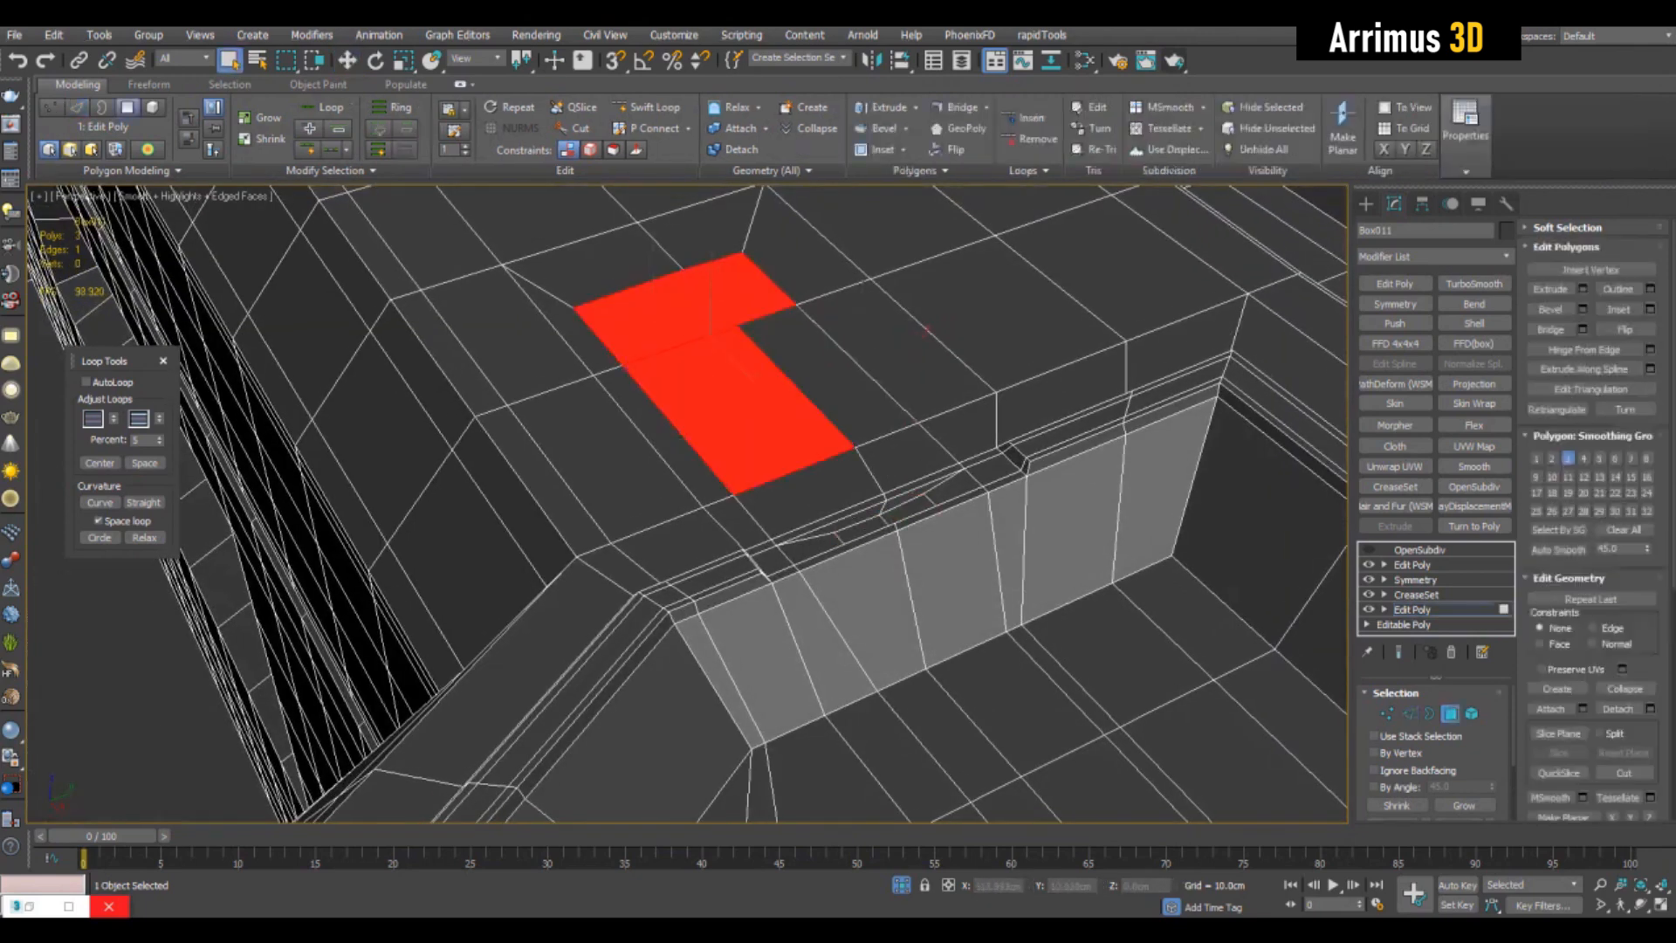
left_click(825, 374, "ctrl")
scroll(825, 374, "up", 3)
middle_click_drag(826, 373, 951, 354, "alt")
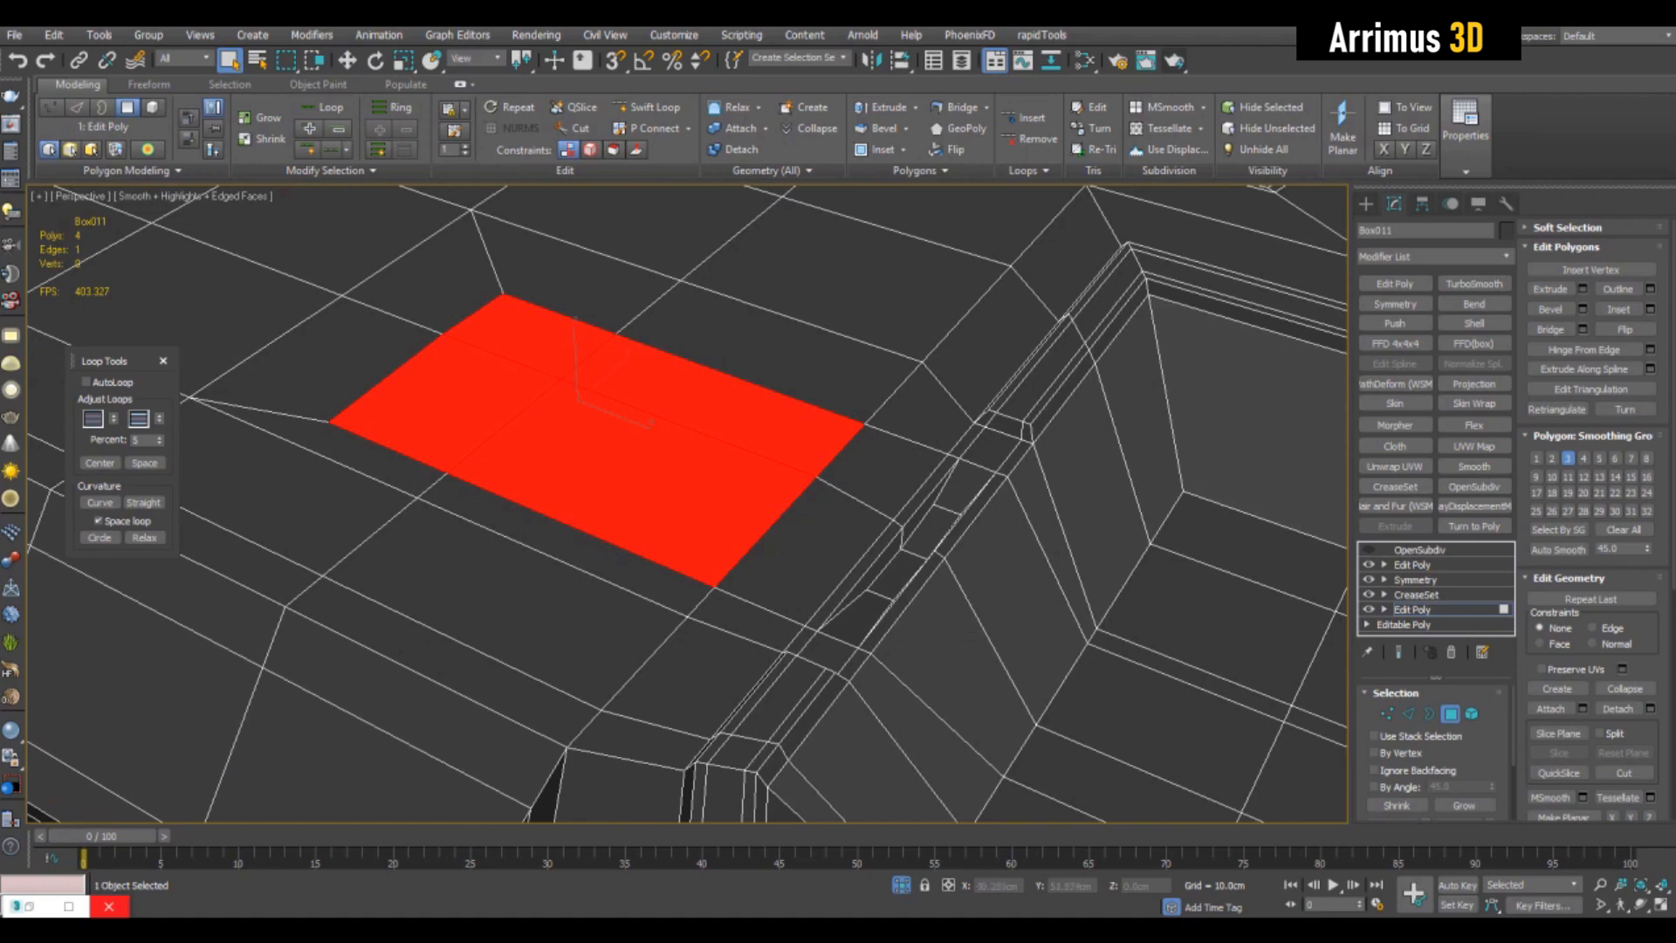
middle_click_drag(856, 419, 907, 394)
middle_click_drag(687, 503, 694, 500)
key("h")
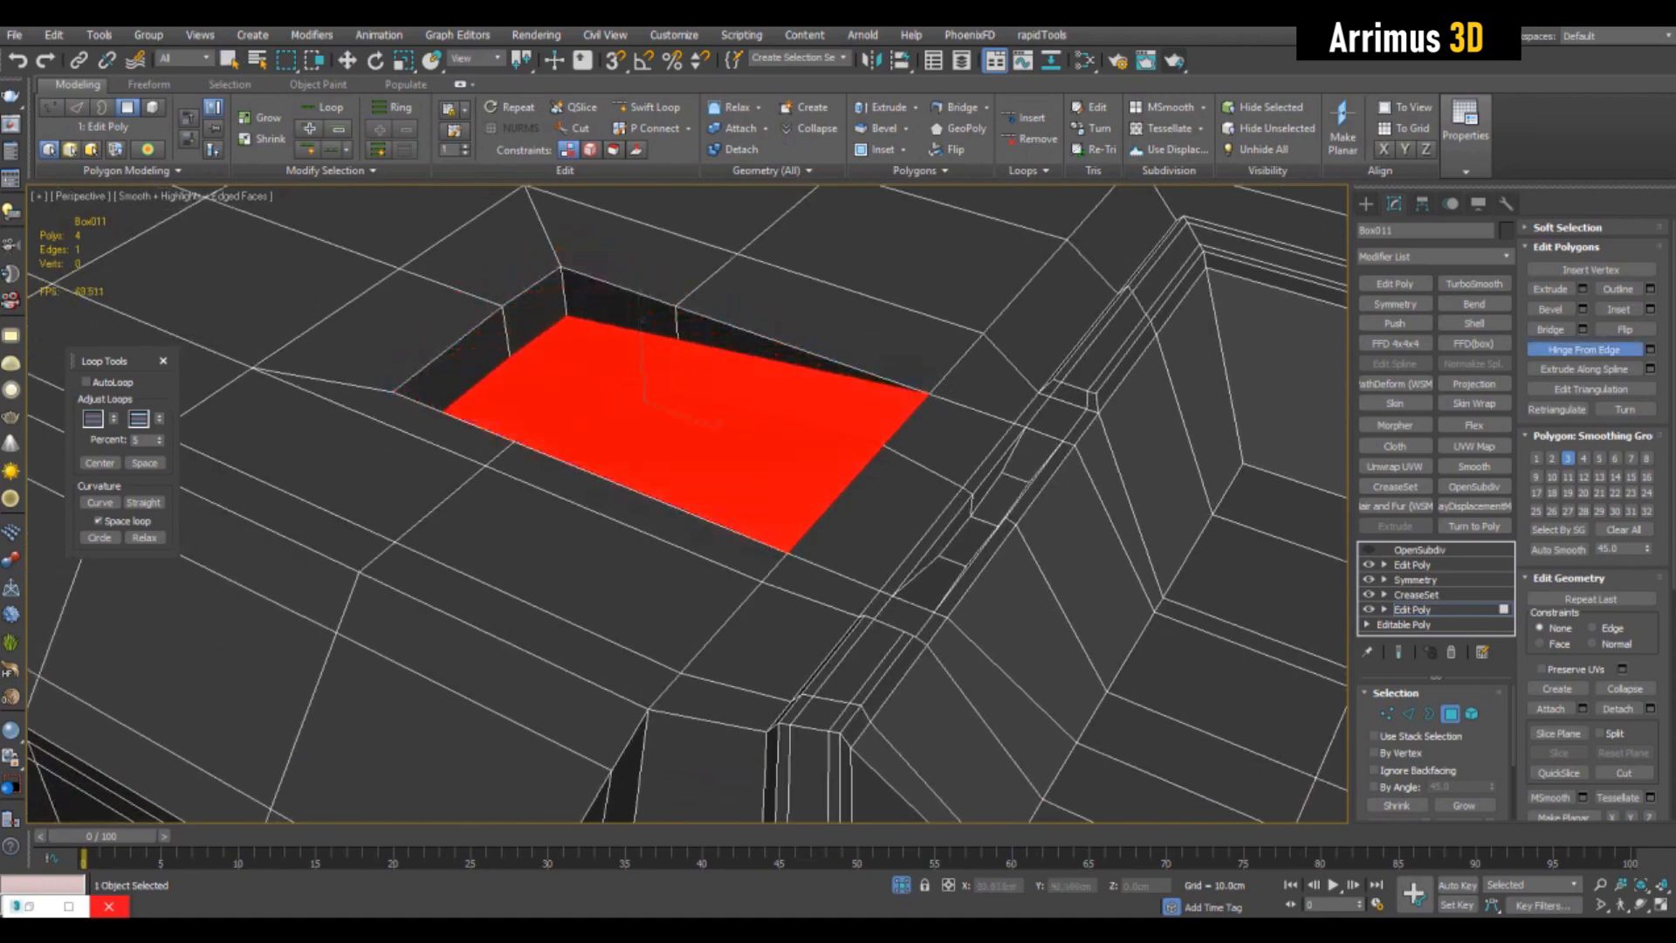
key("q")
- Examine the ramped recess, slot and corner pocket on the box with edge display toggled
key("2")
scroll(687, 503, "down", 3)
key("2")
mouse_move(687, 503)
middle_mouse_down("alt")
mouse_move(812, 567)
mouse_move(821, 603)
middle_mouse_up("alt")
key("F4")
scroll(1098, 463, "down", 4)
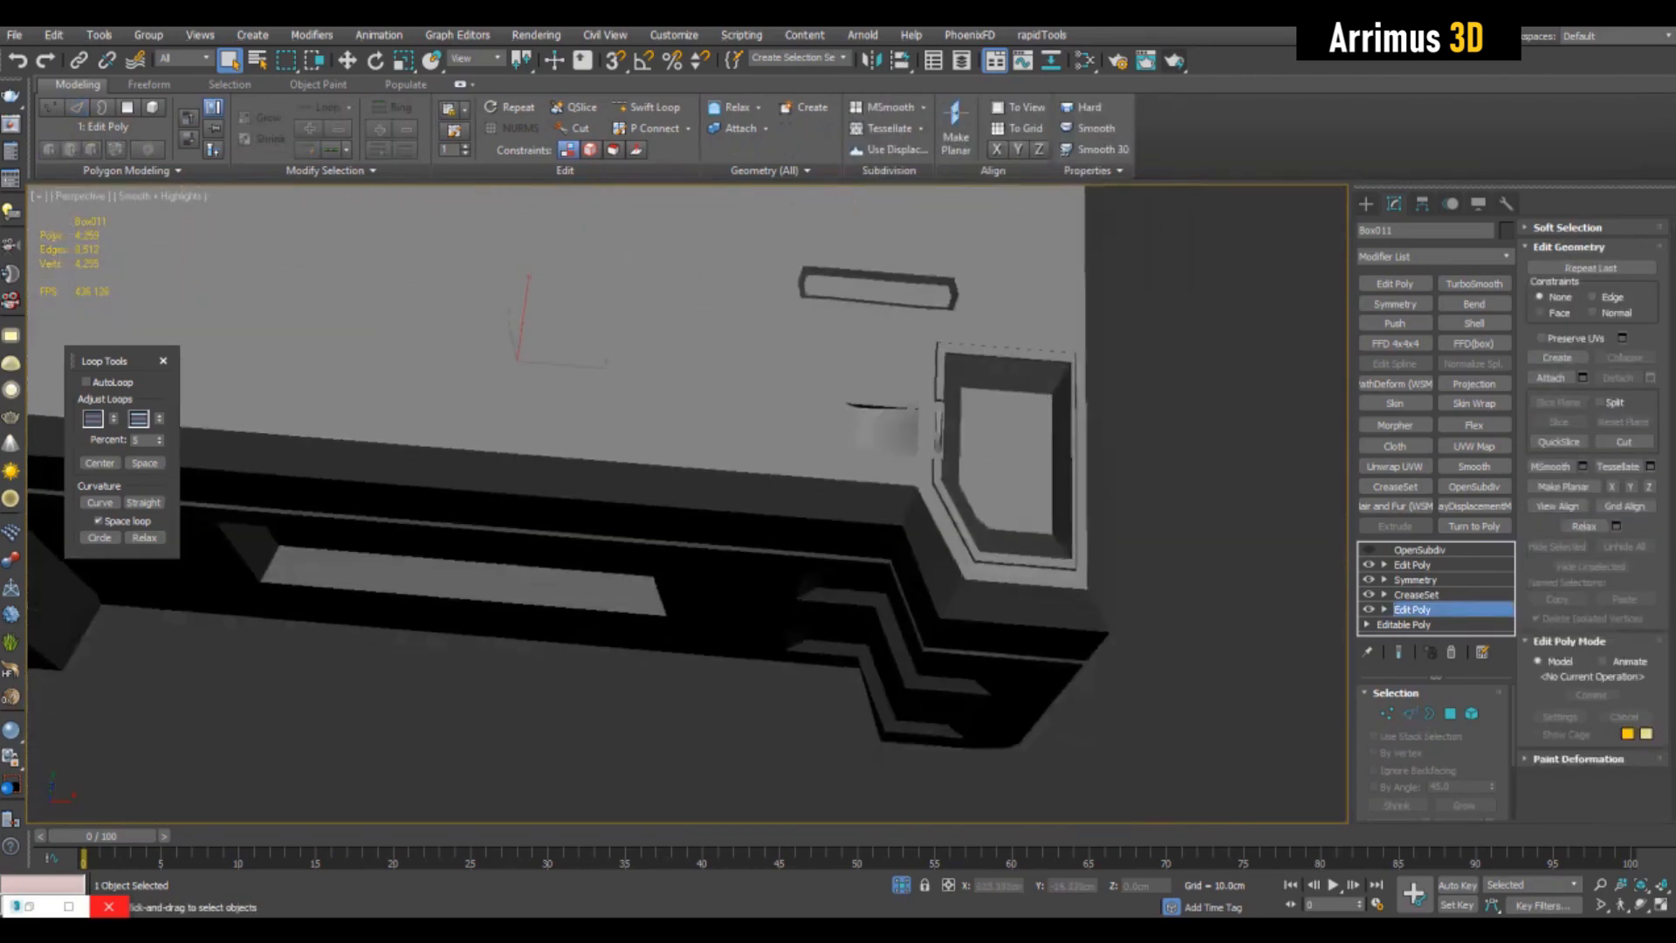
left_click(1152, 664)
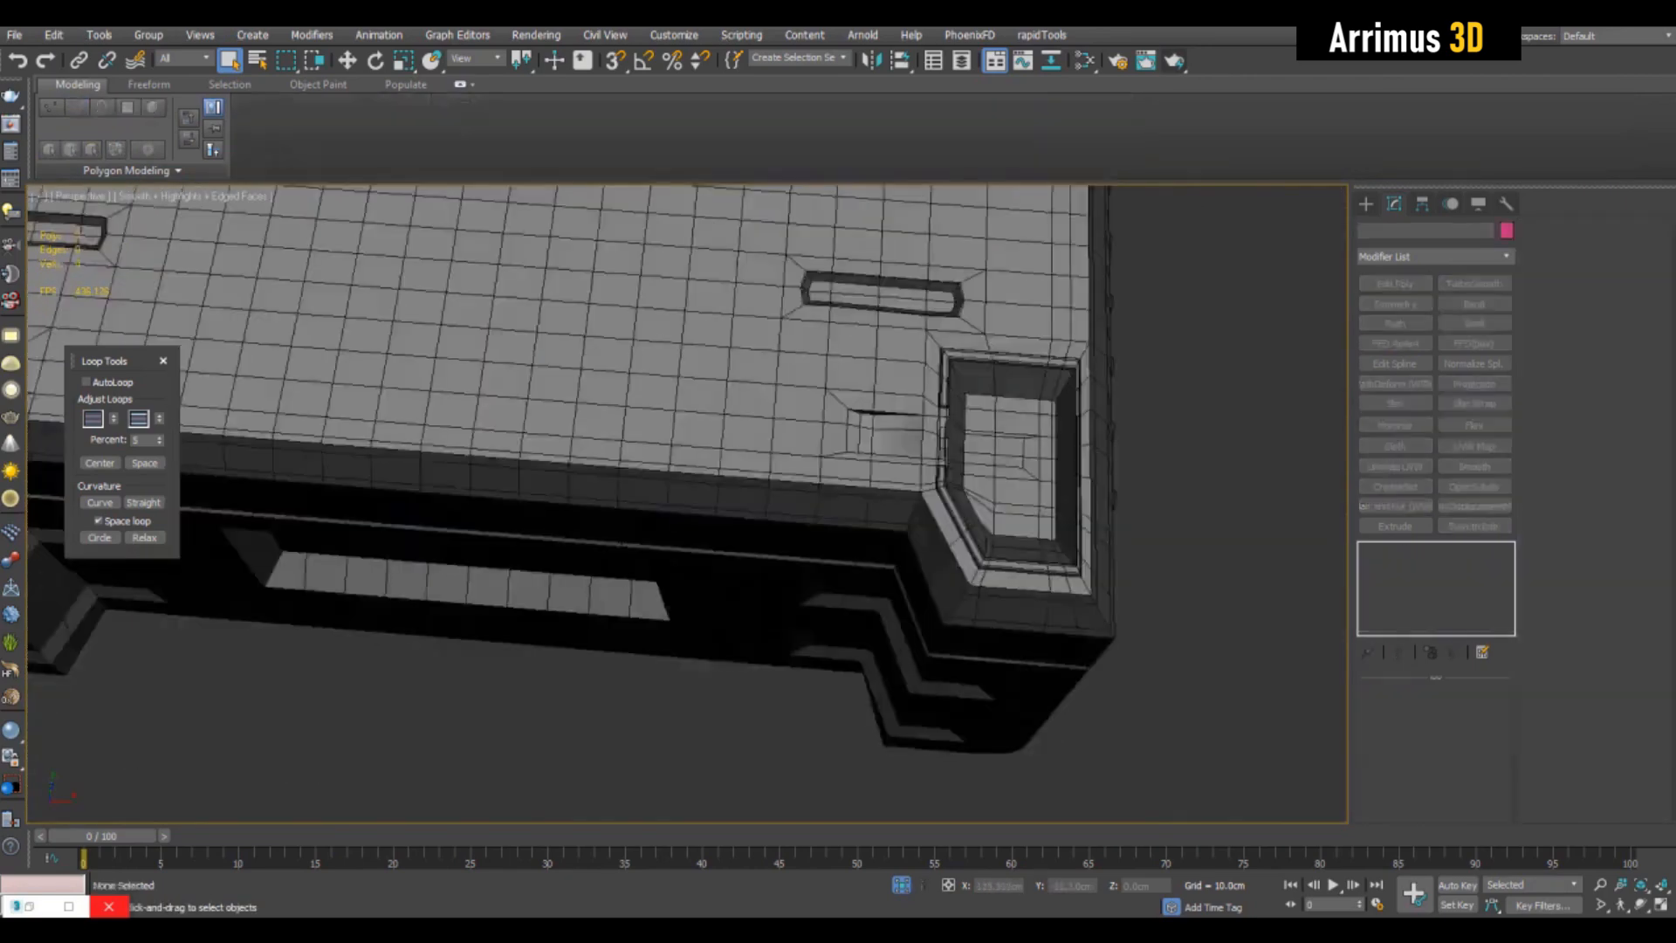
scroll(1021, 515, "down", 6)
scroll(1021, 515, "up", 9)
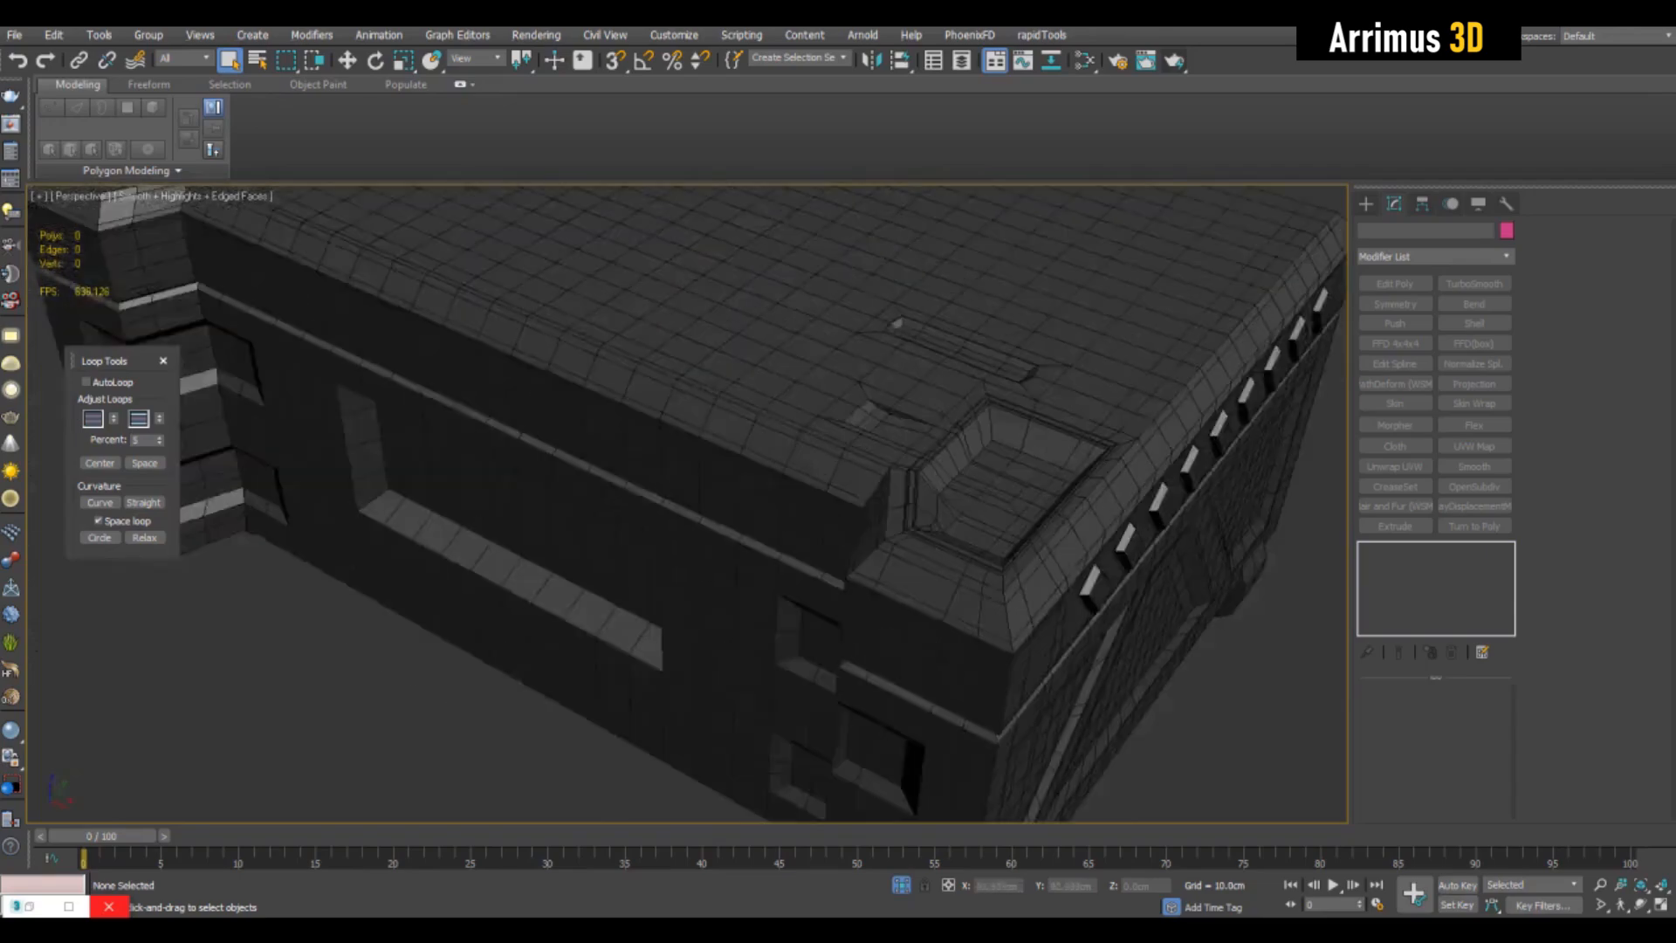
scroll(725, 279, "up", 5)
scroll(751, 493, "down", 5)
middle_click_drag(751, 493, 907, 620, "alt")
left_click(768, 594)
scroll(664, 498, "down", 2)
scroll(698, 454, "up", 4)
scroll(838, 602, "down", 3)
scroll(925, 489, "down", 2)
scroll(907, 620, "down", 2)
middle_click_drag(908, 559, 939, 541, "alt")
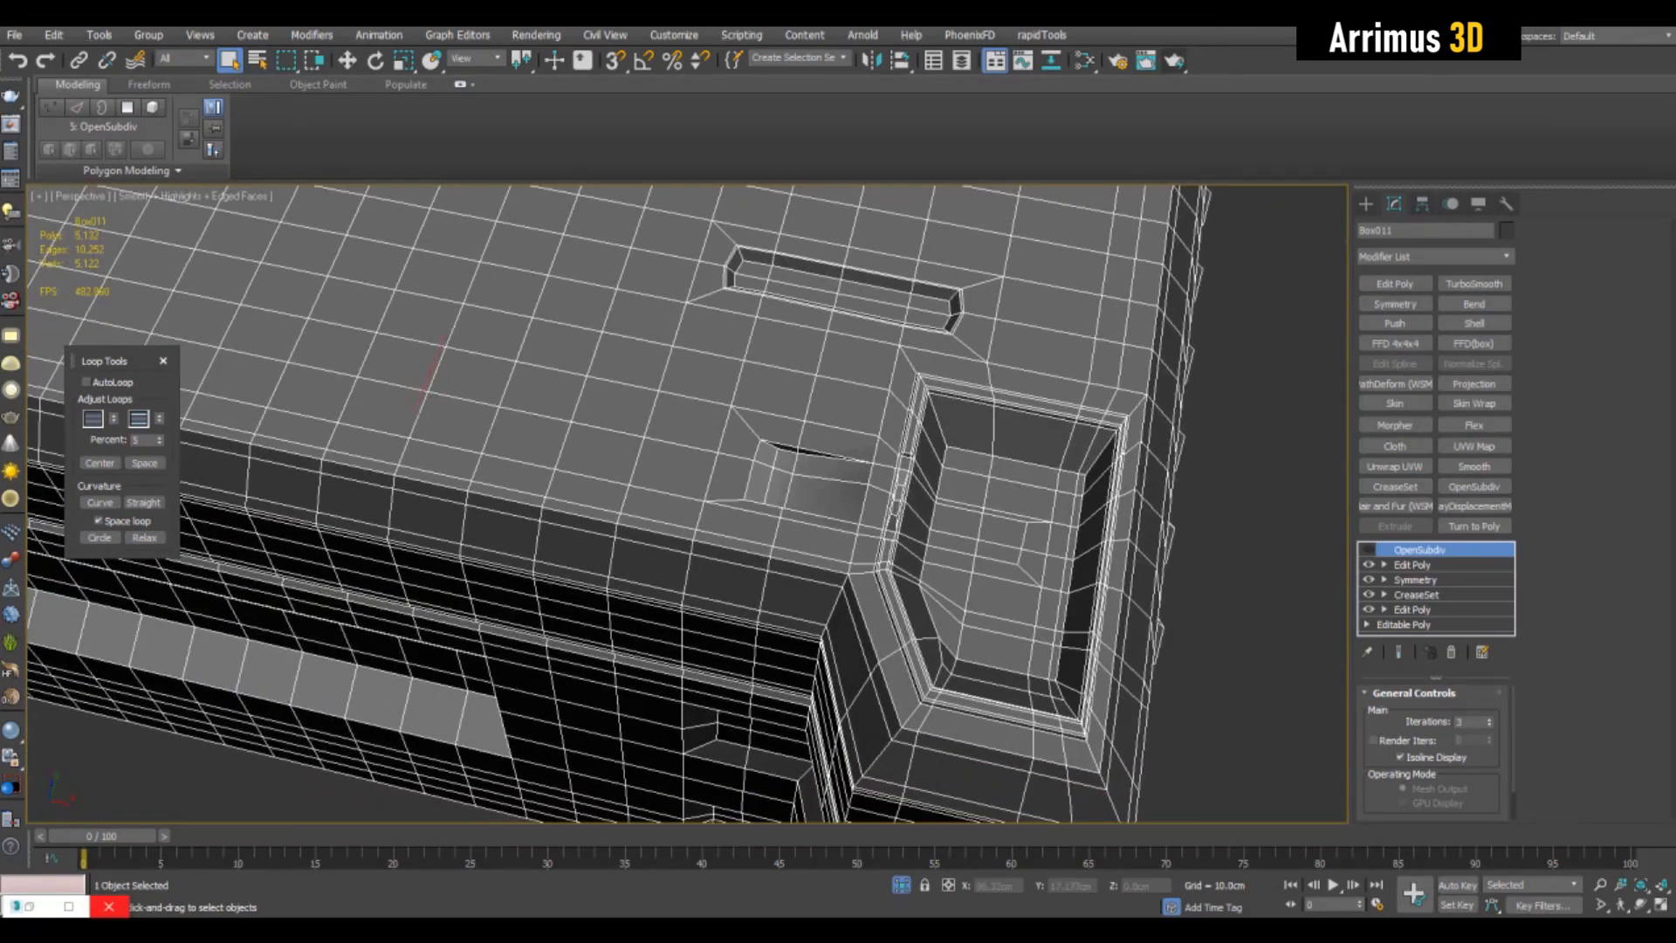
- Add another Edit Poly modifier above the current one and select the four top faces between the ramped recess and the slot
left_click(1412, 610)
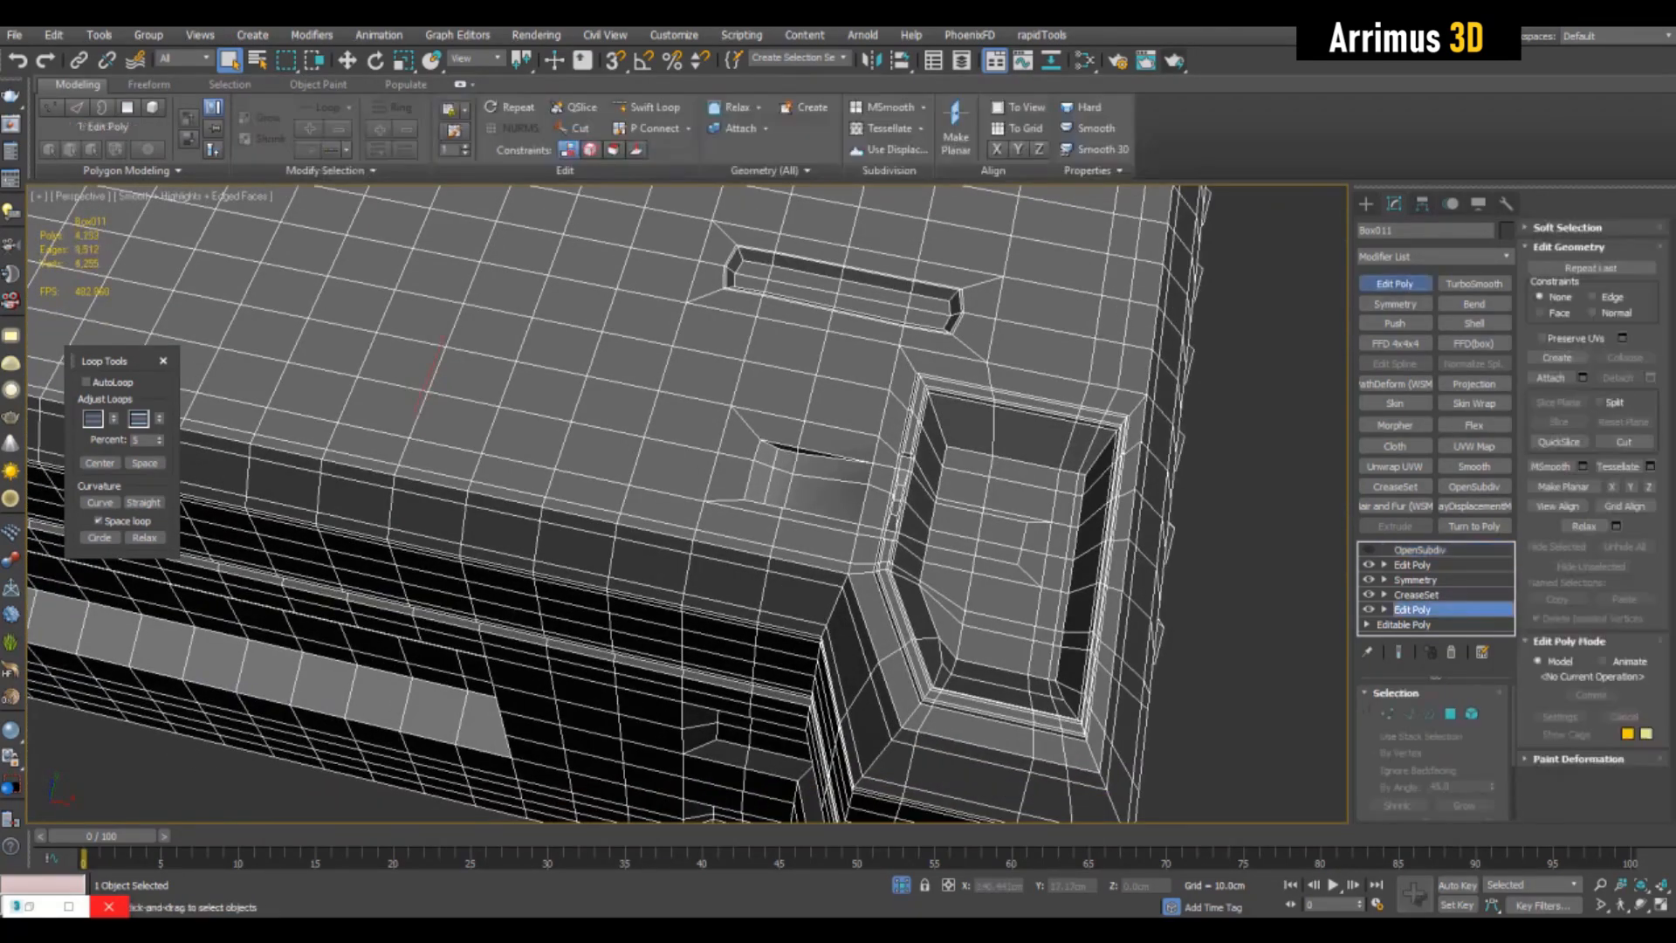
left_click(1395, 284)
scroll(822, 398, "up", 4)
key("4")
left_click(880, 417)
left_click(721, 384, "ctrl")
left_click(748, 290, "ctrl")
left_click(899, 320, "ctrl")
scroll(890, 349, "down", 4)
mouse_move(891, 367)
middle_mouse_down("alt")
mouse_move(860, 301)
mouse_move(903, 375)
middle_mouse_up("alt")
- Try to round the four selected faces with Loop Tools Circle and scale them down, and undo the changes
scroll(869, 349, "up", 4)
left_click(100, 538)
key("r")
middle_click_drag(793, 336, 850, 397)
left_click_drag(850, 396, 846, 433)
key("q")
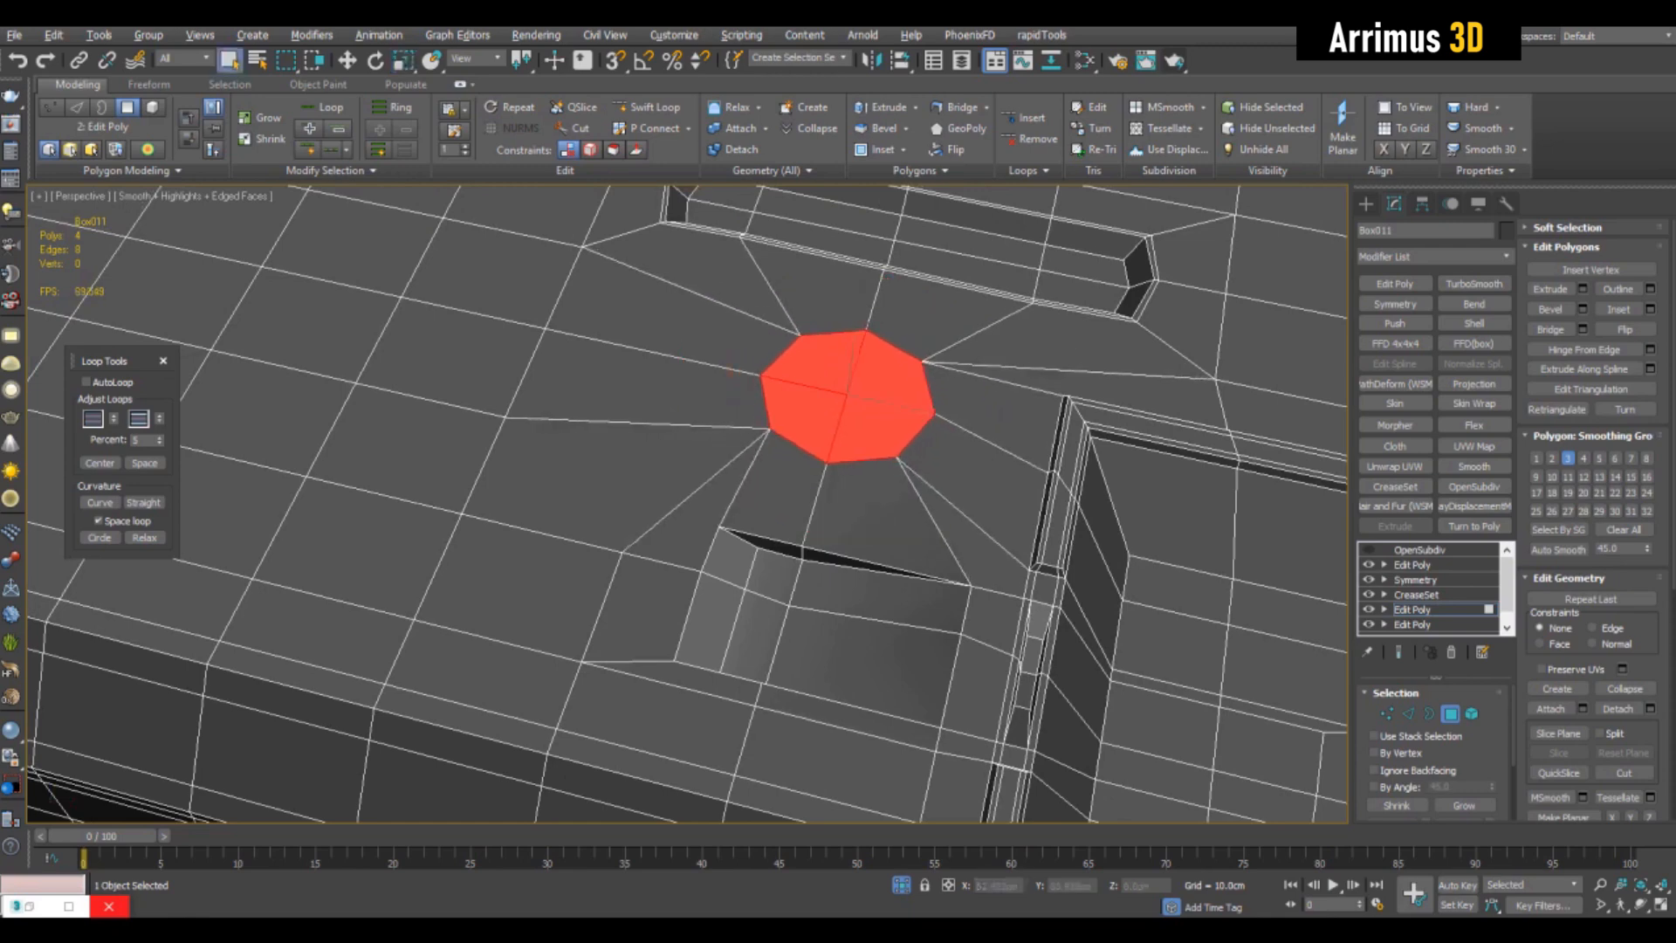
scroll(847, 433, "up", 4)
middle_click_drag(846, 433, 844, 383)
scroll(845, 380, "up", 3)
key("ctrl+z")
key("ctrl+z")
- Inset the four selected top faces, scale the inner faces down and round them into an octagon with Loop Tools Circle
key("i")
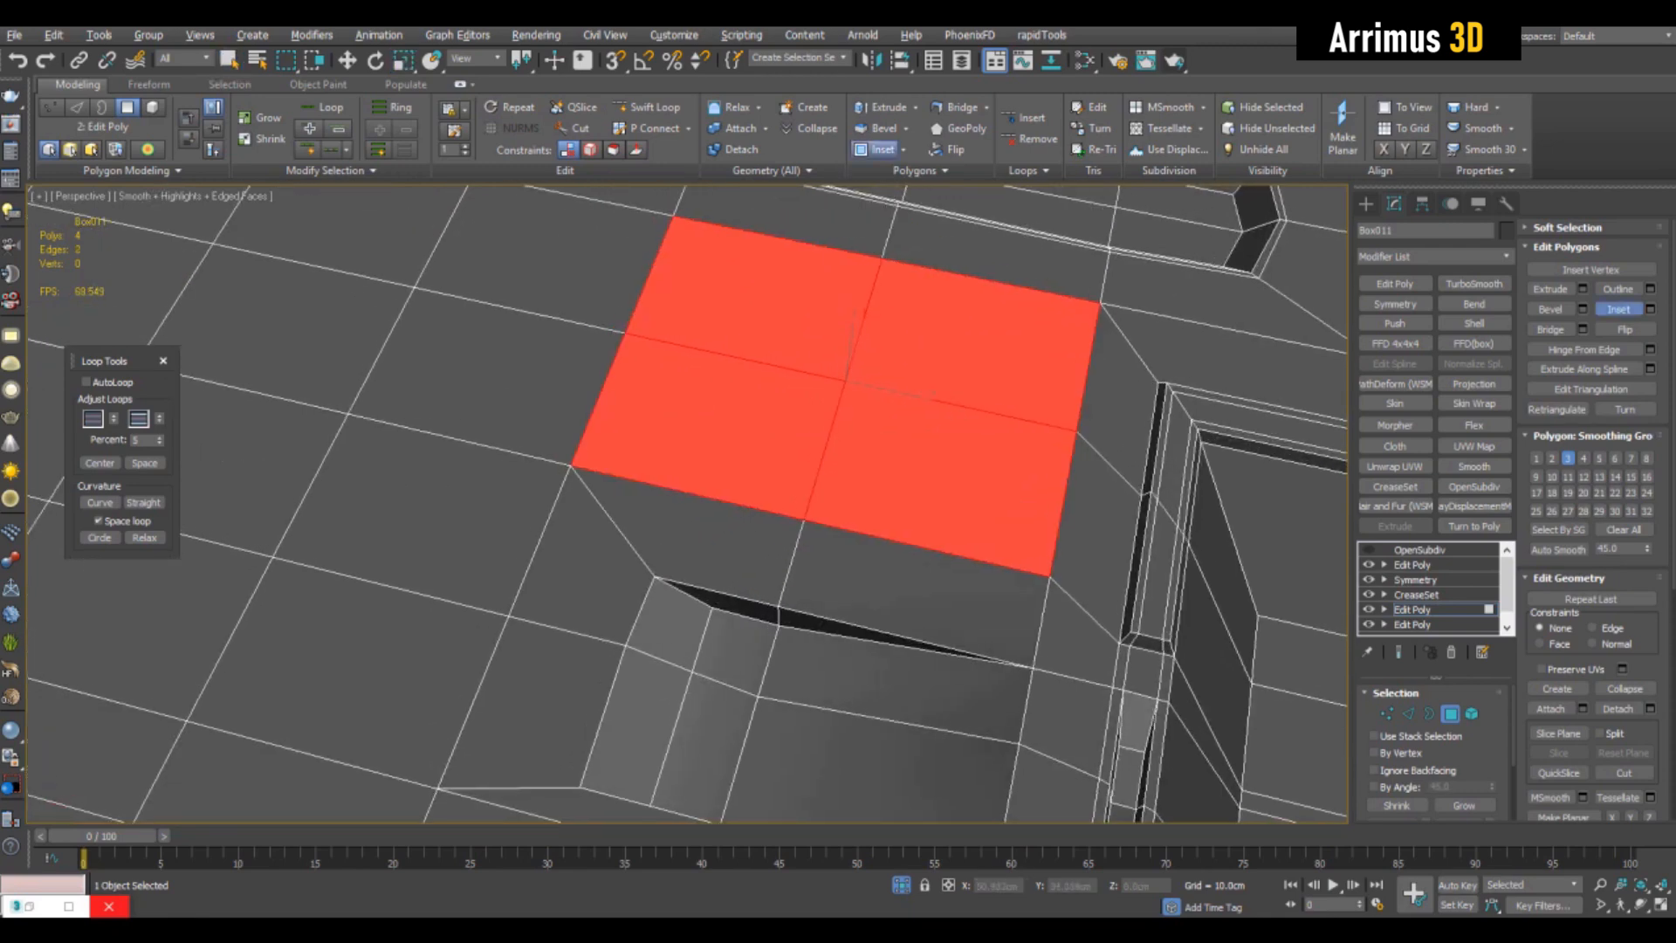
left_click_drag(844, 382, 844, 368)
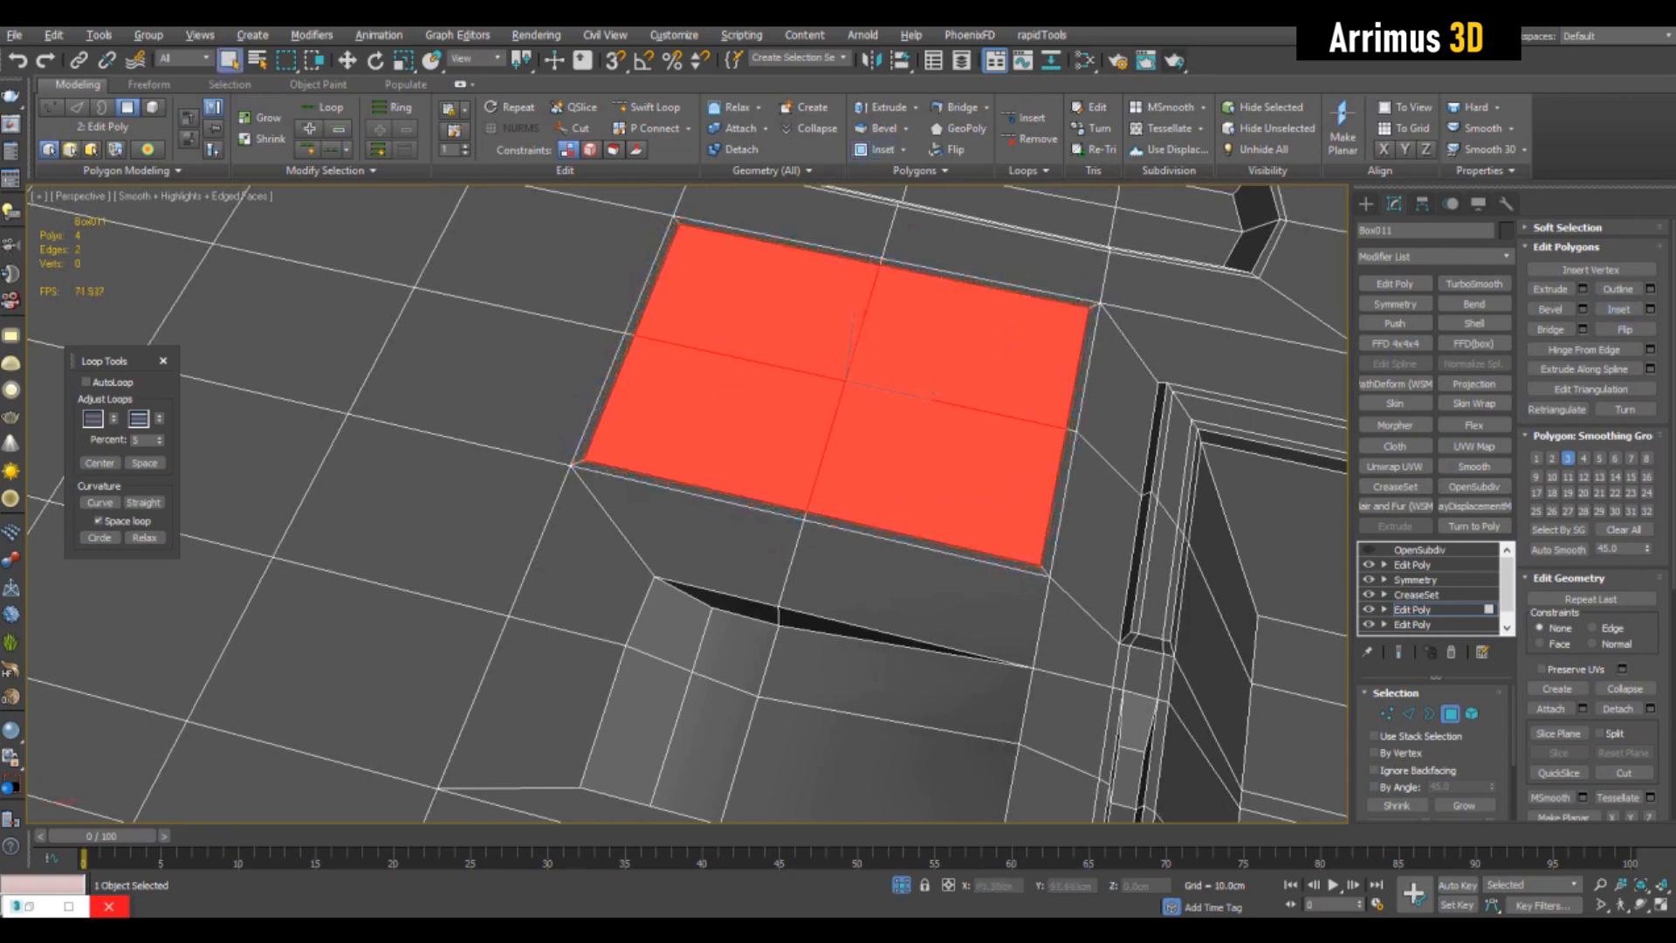
middle_click_drag(844, 381, 844, 386)
key("r")
left_click_drag(858, 390, 858, 432)
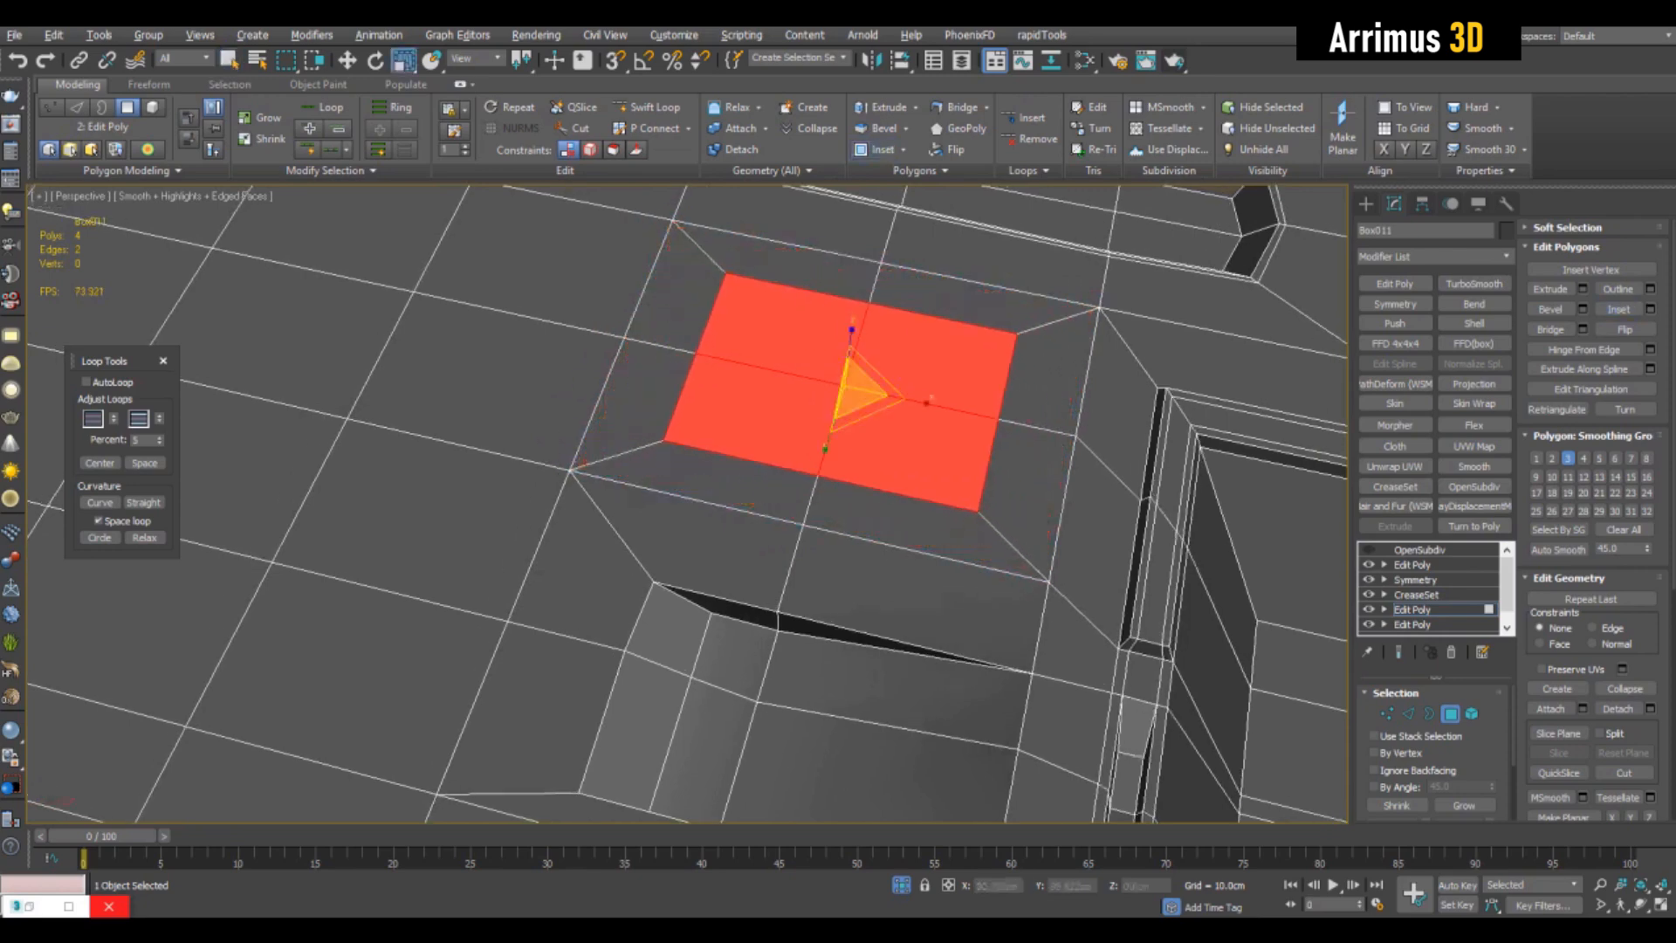
key("1")
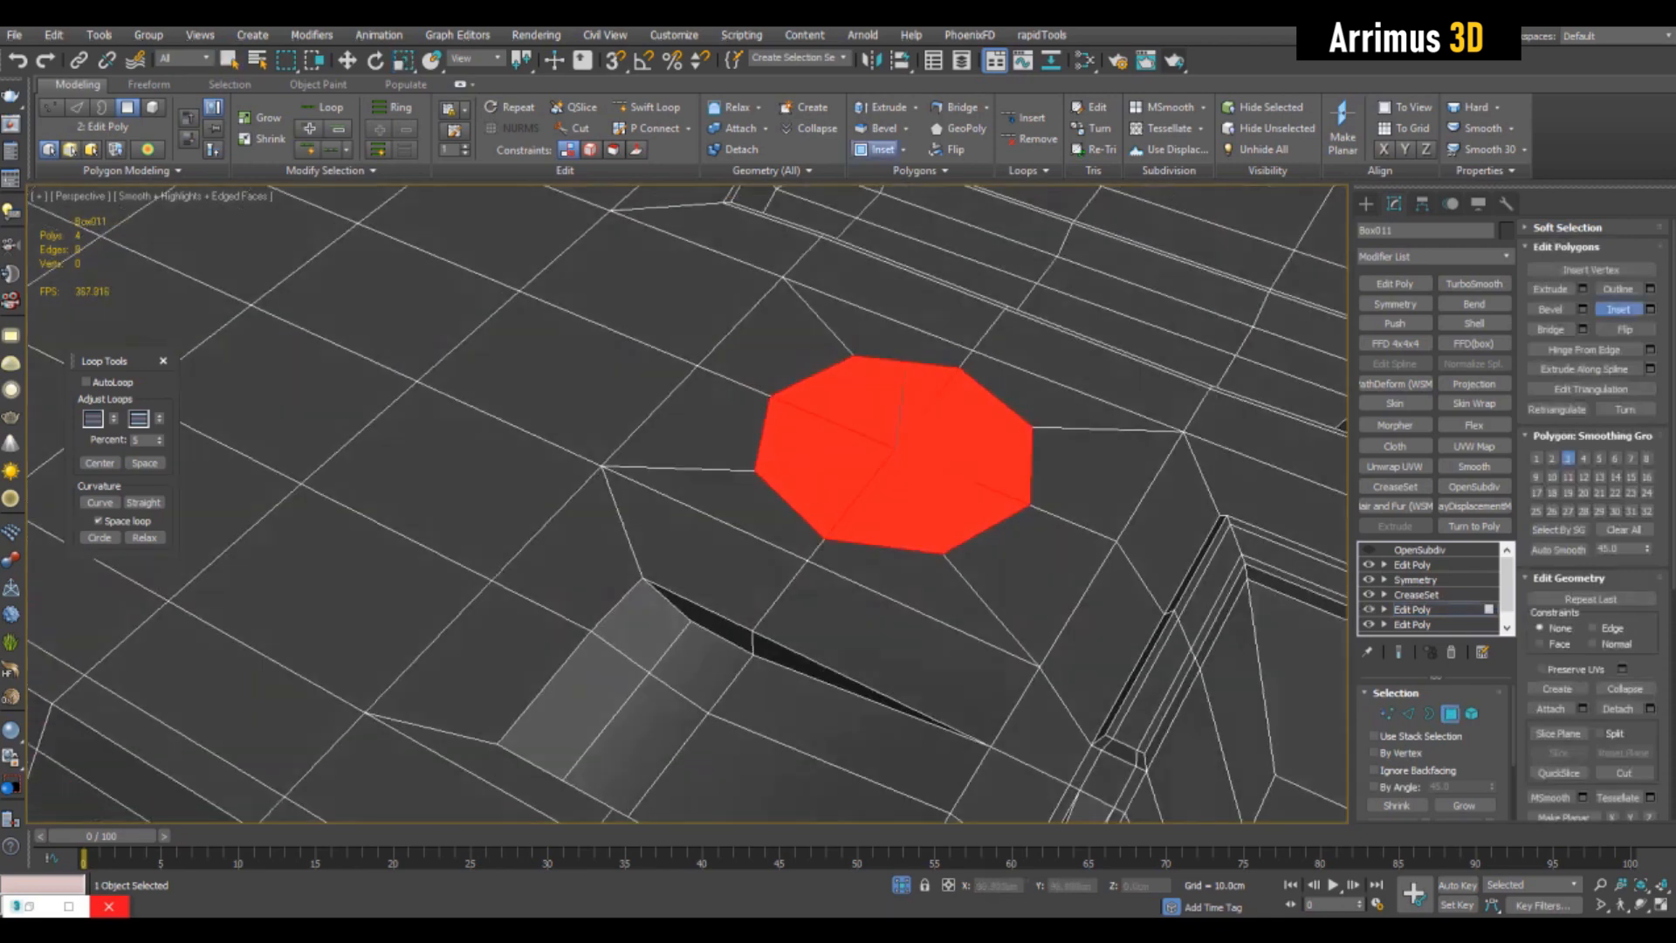
- Sink the octagonal faces into a recess with narrow inset borders and grow the selection to cover the whole recess
mouse_move(899, 447)
left_mouse_down()
mouse_move(899, 478)
mouse_move(899, 443)
left_mouse_up()
key("ctrl+shift+b")
key("shift+i")
right_click(899, 443)
middle_click_drag(899, 444, 855, 427, "alt")
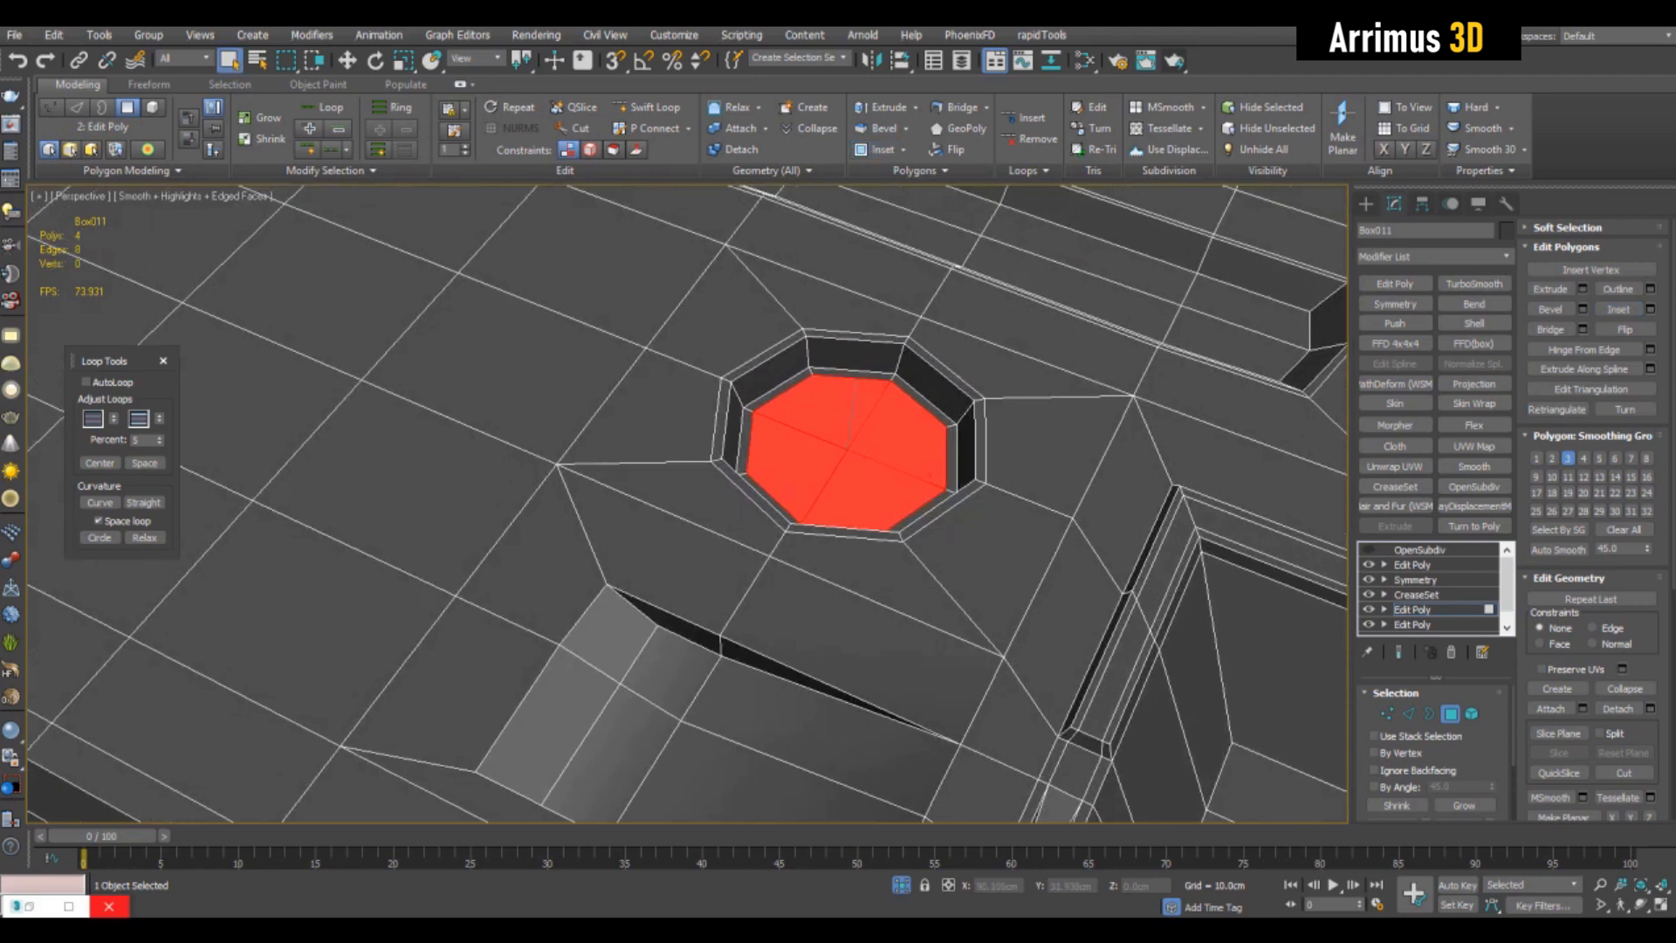
left_click(1464, 804)
left_click(1464, 805)
left_click(1464, 805)
- Try to scale the whole octagonal recess down and shift it vertically, and undo the changes
key("r")
left_click_drag(860, 444, 860, 515)
key("ctrl+z")
scroll(843, 429, "up", 5)
middle_click_drag(843, 429, 818, 406, "alt")
scroll(873, 489, "down", 7)
middle_click_drag(873, 488, 851, 375, "alt")
middle_click_drag(847, 558, 829, 500, "alt")
key("w")
left_click_drag(818, 471, 819, 470)
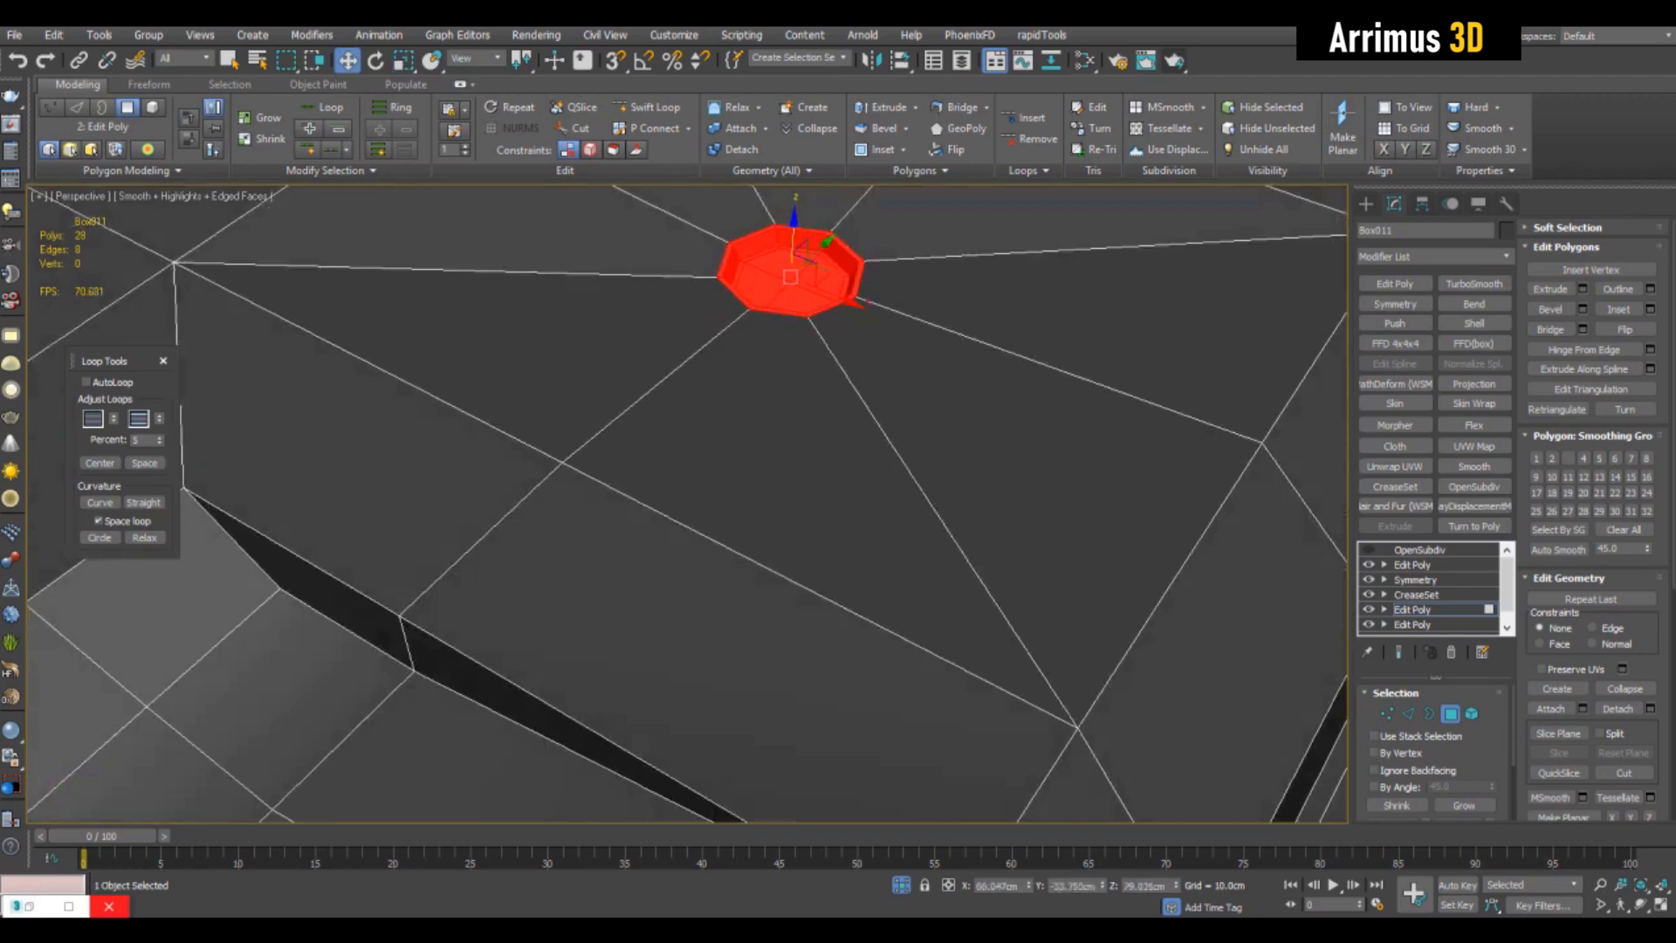
key("ctrl+z")
- Try to scale the whole octagonal recess uniformly down to a tiny size
middle_click_drag(795, 323, 841, 517)
key("r")
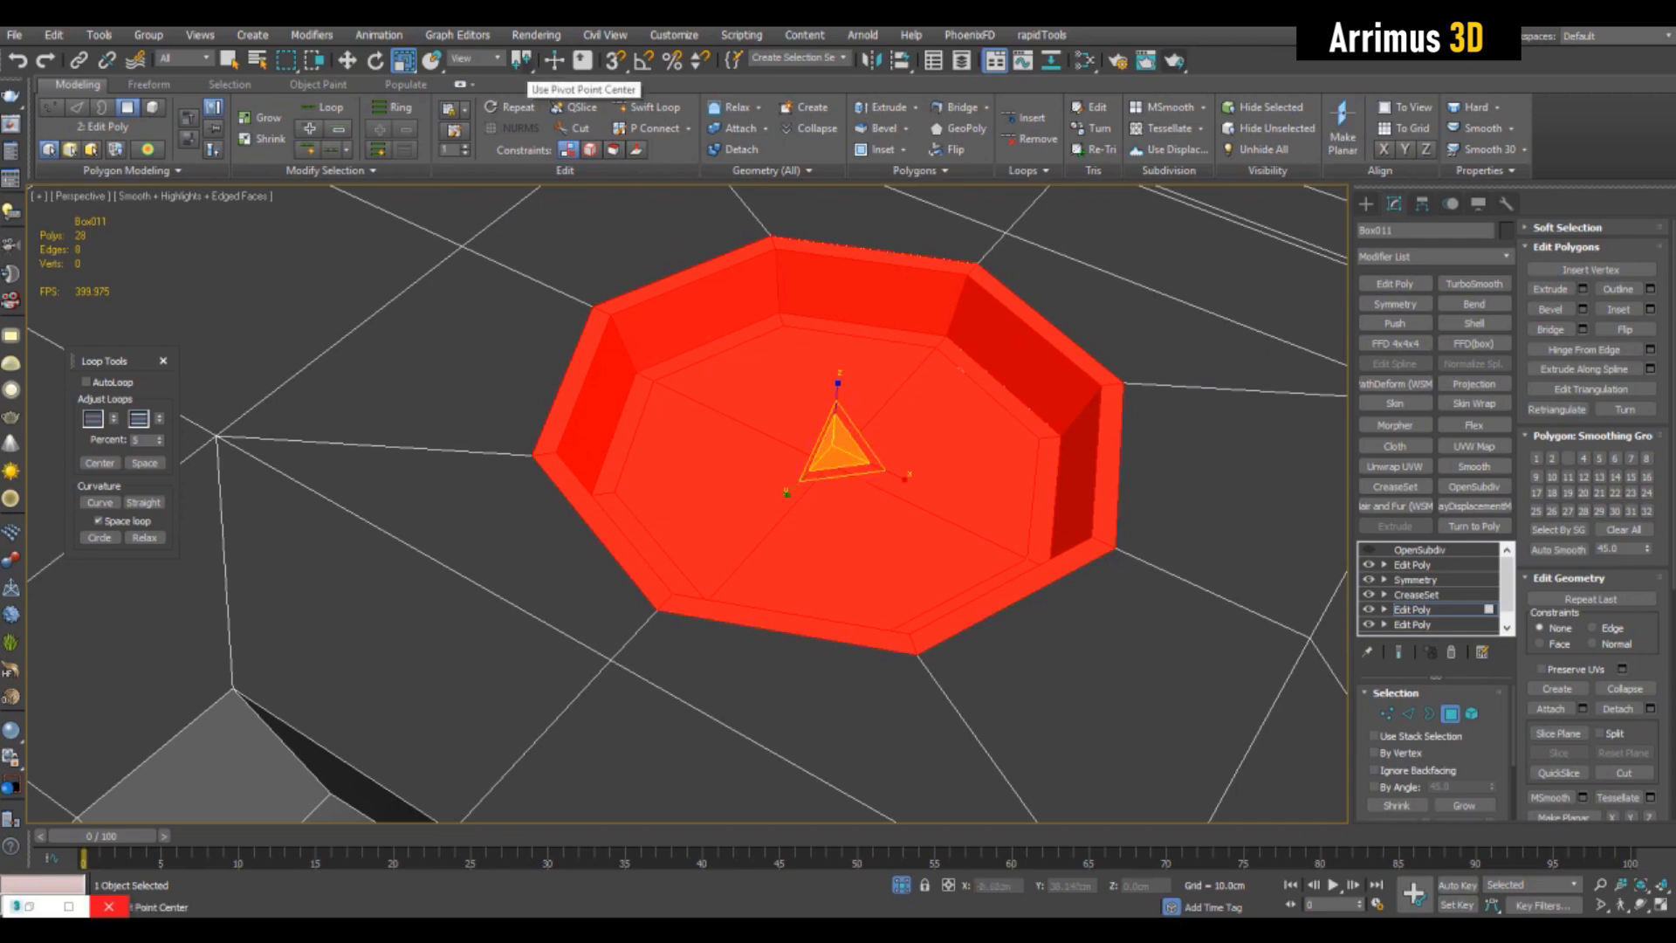
middle_click_drag(830, 498, 748, 423)
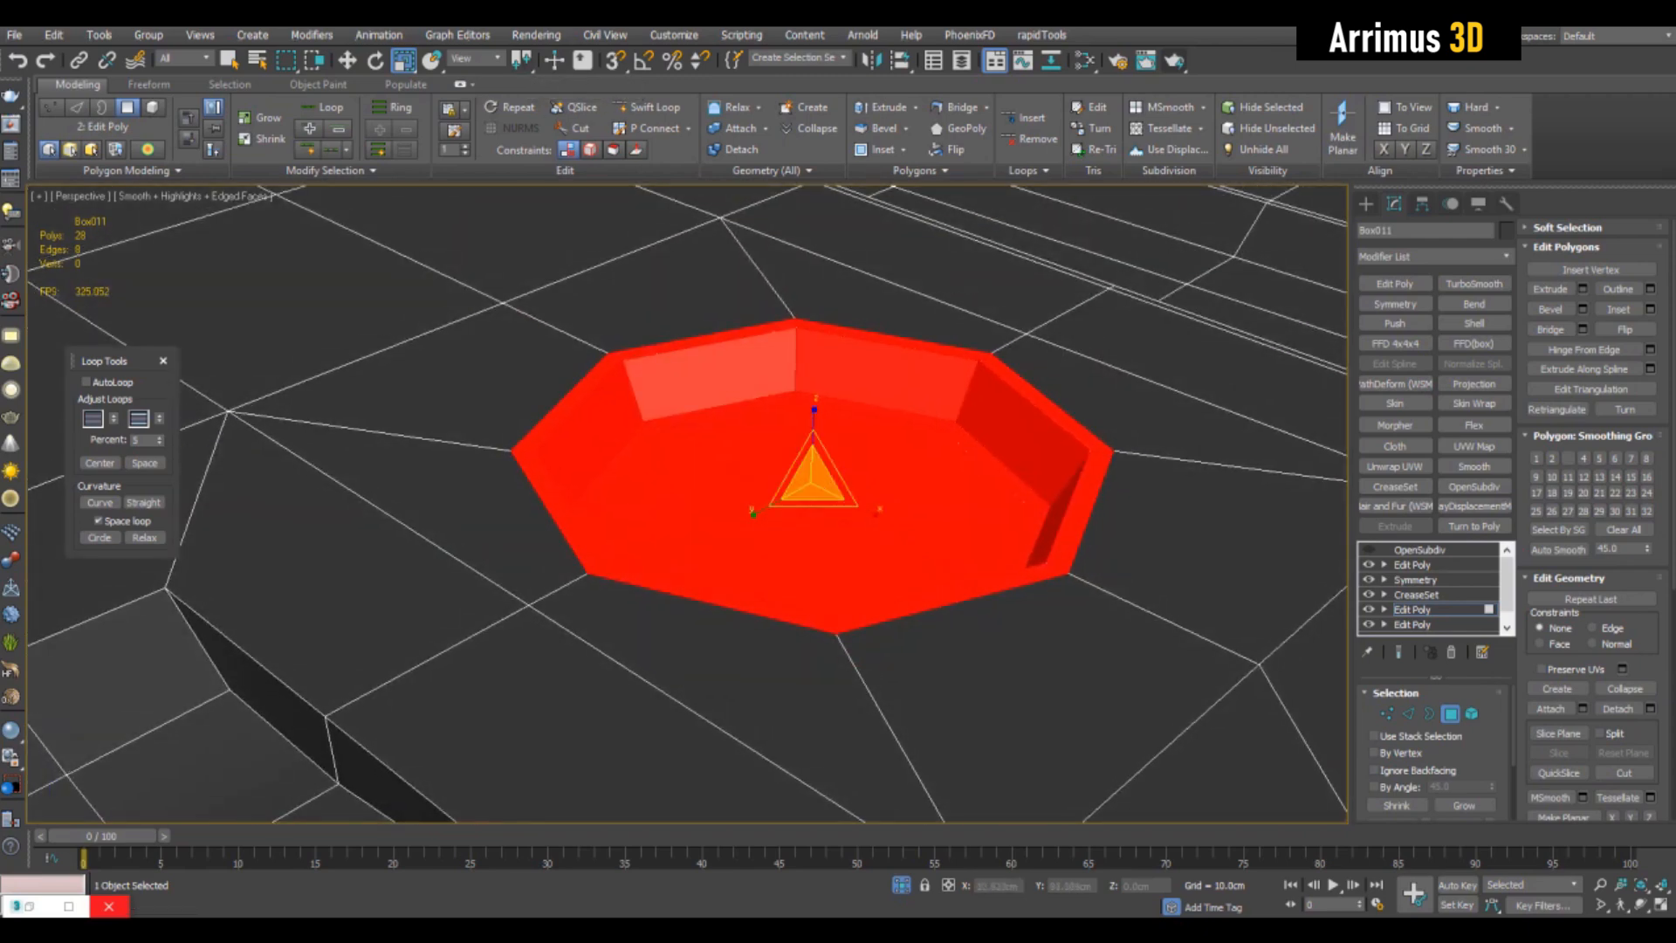
left_click_drag(1507, 573, 1506, 593)
middle_click_drag(829, 428, 881, 395, "alt")
scroll(875, 388, "up", 3)
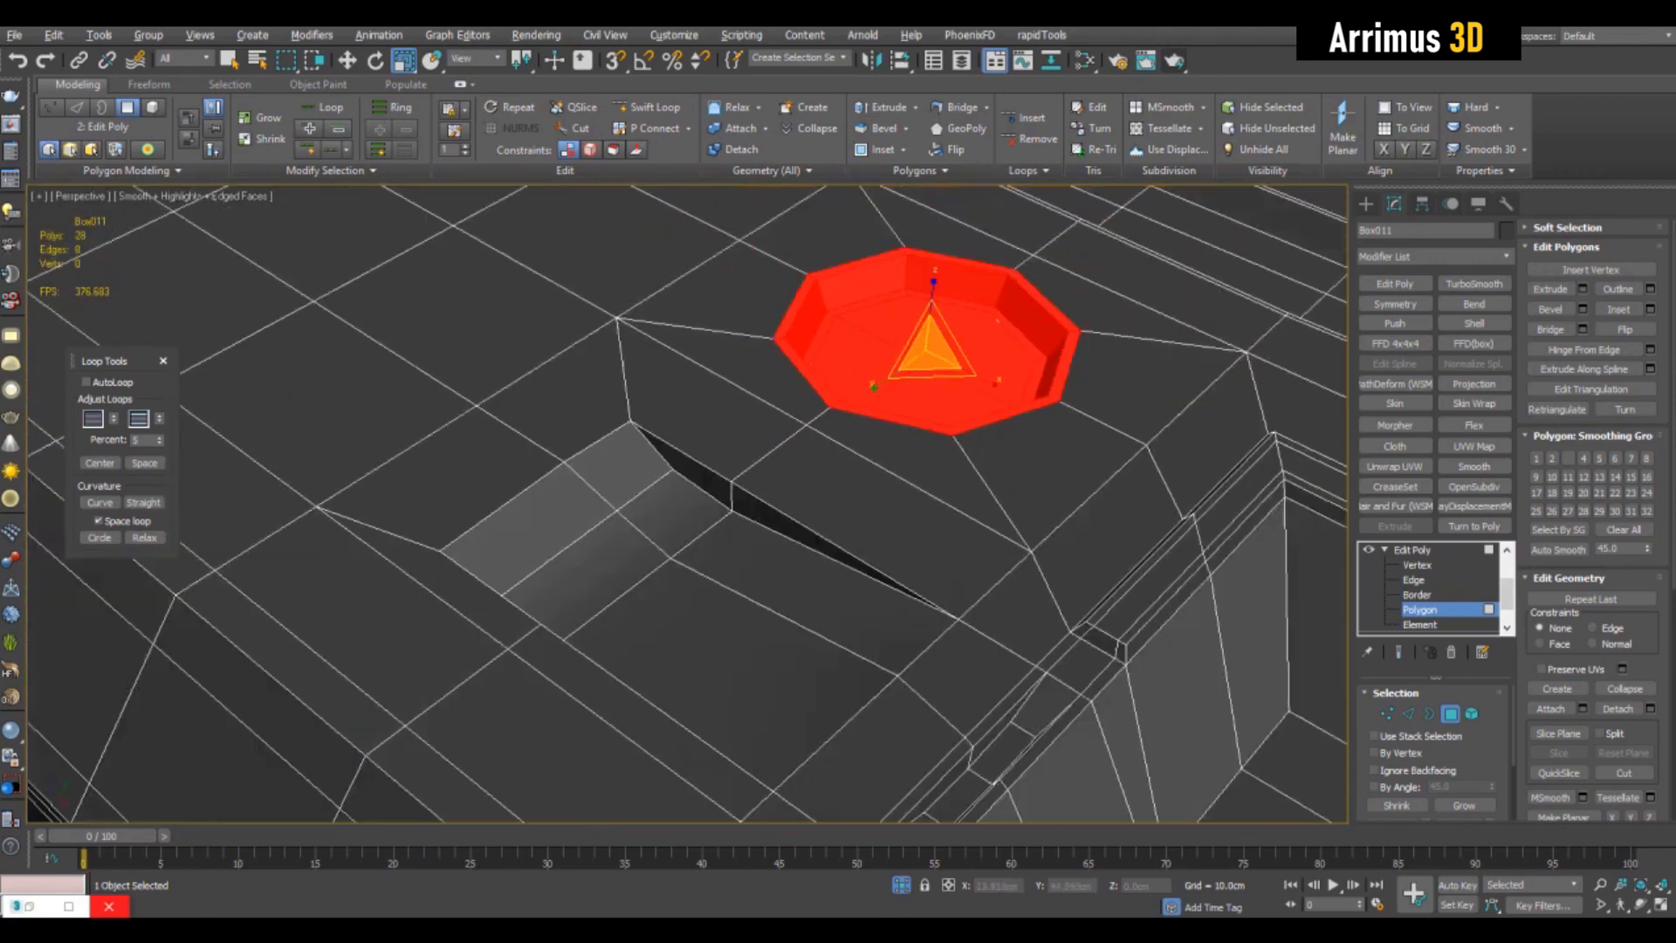
middle_click_drag(927, 342, 919, 366)
scroll(919, 365, "up", 5)
left_click_drag(916, 381, 914, 510)
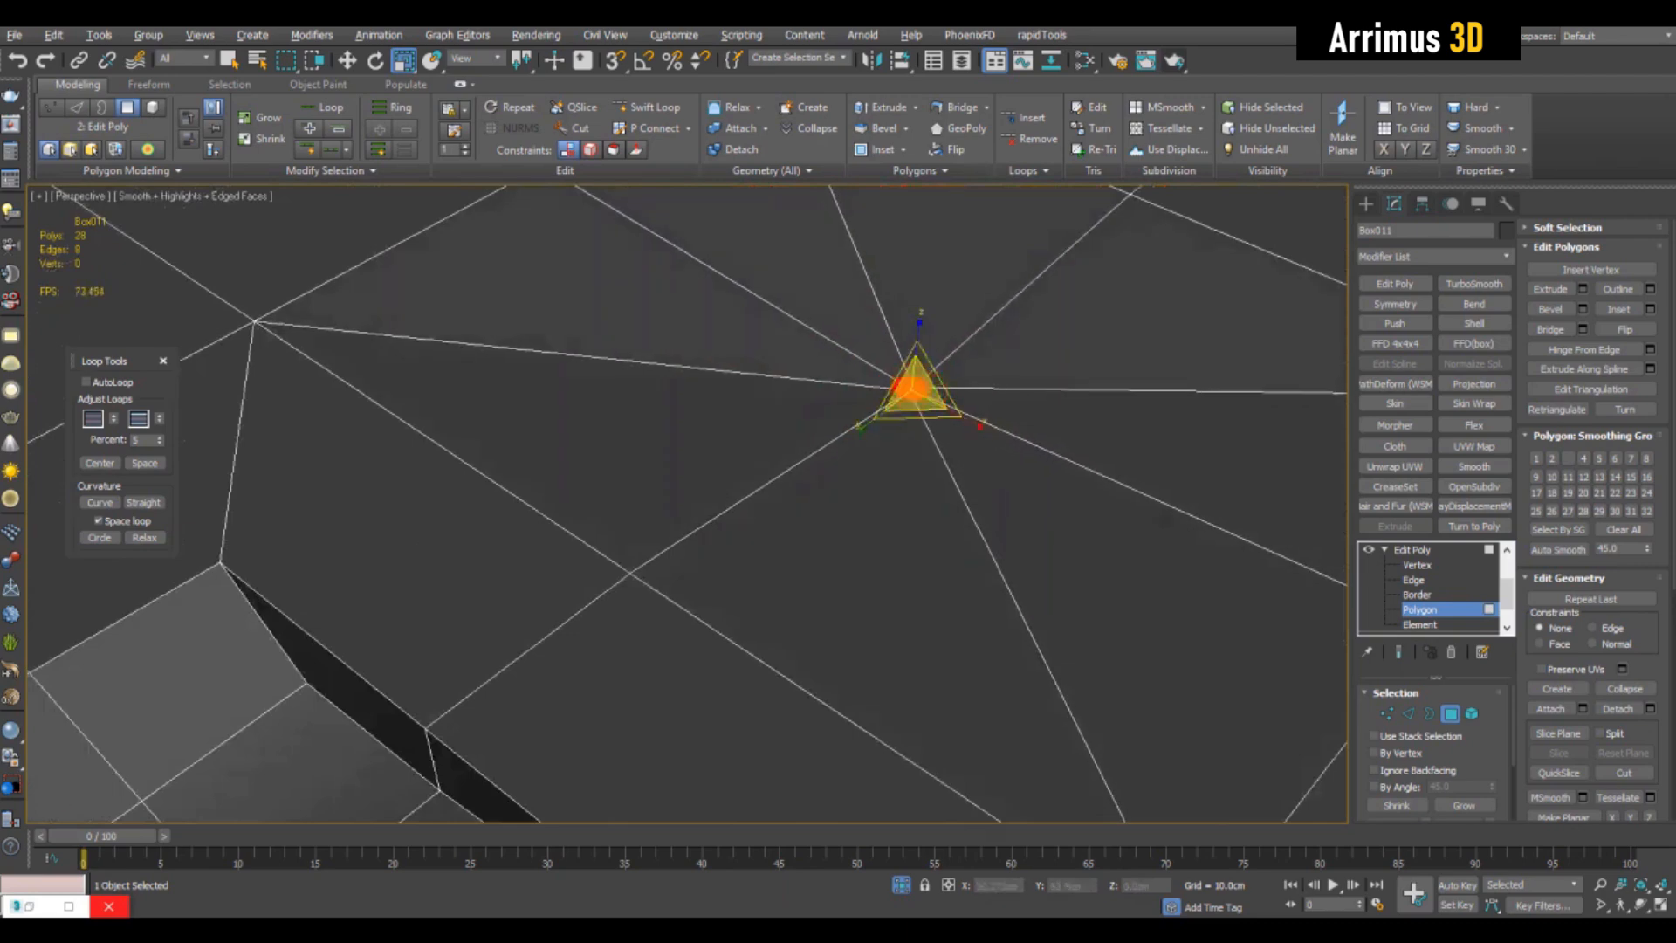
middle_click_drag(914, 511, 891, 419, "alt")
scroll(973, 567, "down", 5)
scroll(973, 558, "up", 5)
- Try to raise the shrunken recess slightly along Z, and undo the move and scaling
middle_click_drag(899, 611, 927, 357, "alt")
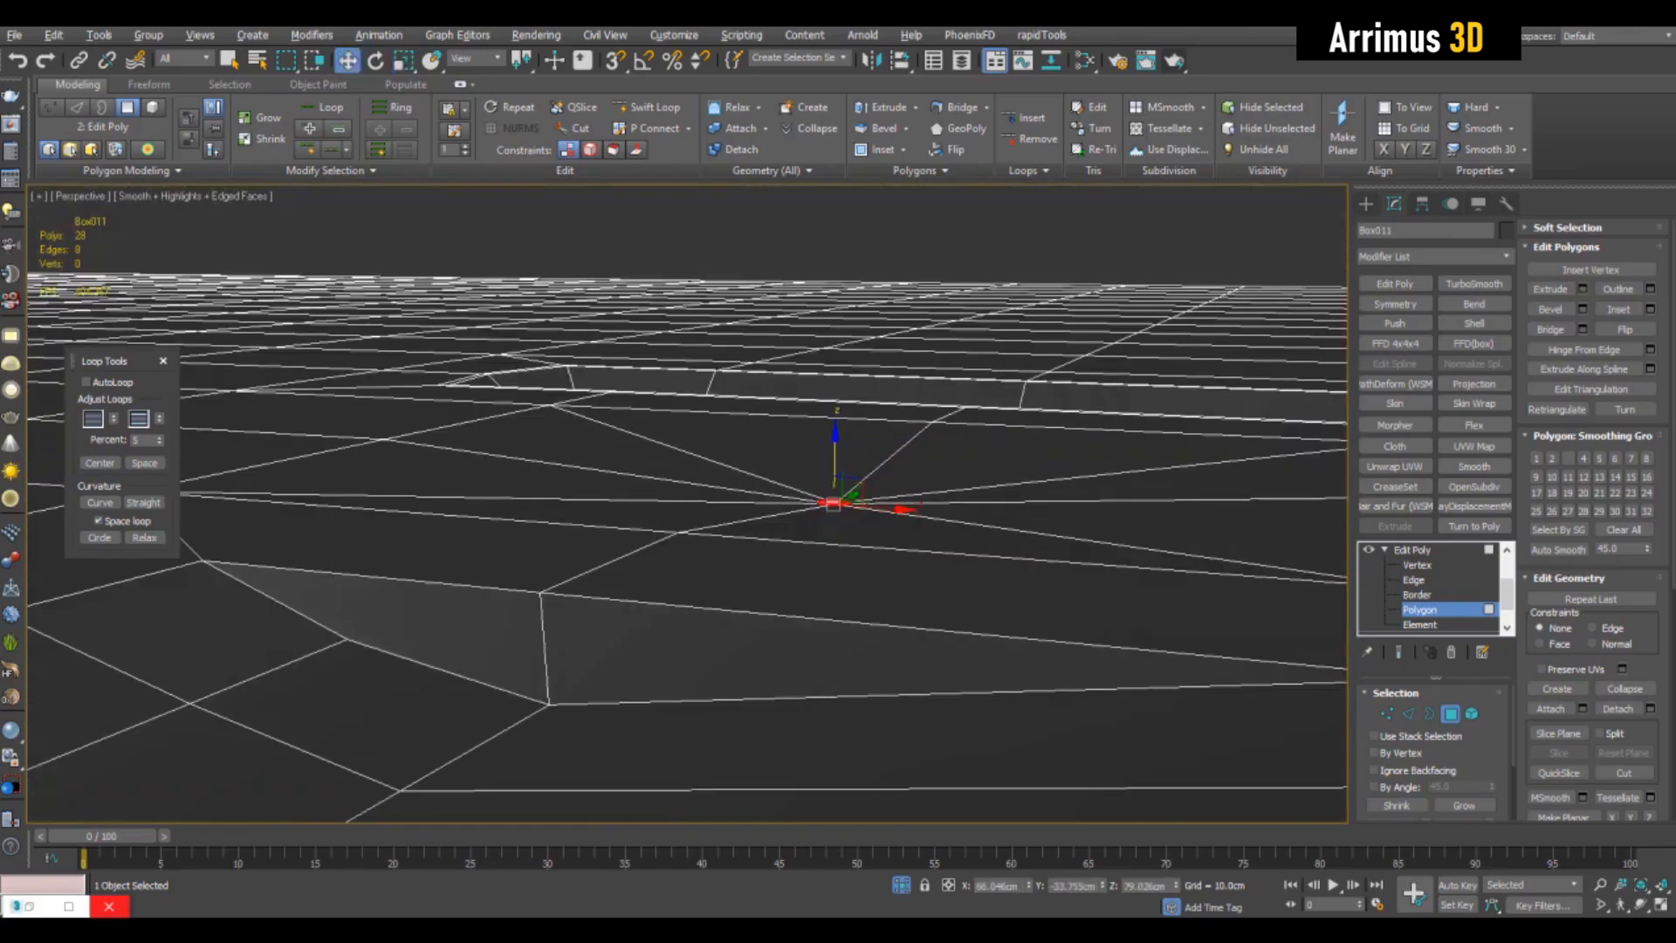
mouse_move(836, 450)
left_mouse_down()
mouse_move(836, 404)
mouse_move(835, 434)
left_mouse_up()
middle_click_drag(835, 434, 860, 480, "alt")
mouse_move(905, 423)
middle_mouse_down()
mouse_move(925, 386)
mouse_move(925, 430)
middle_mouse_up()
scroll(927, 431, "down", 5)
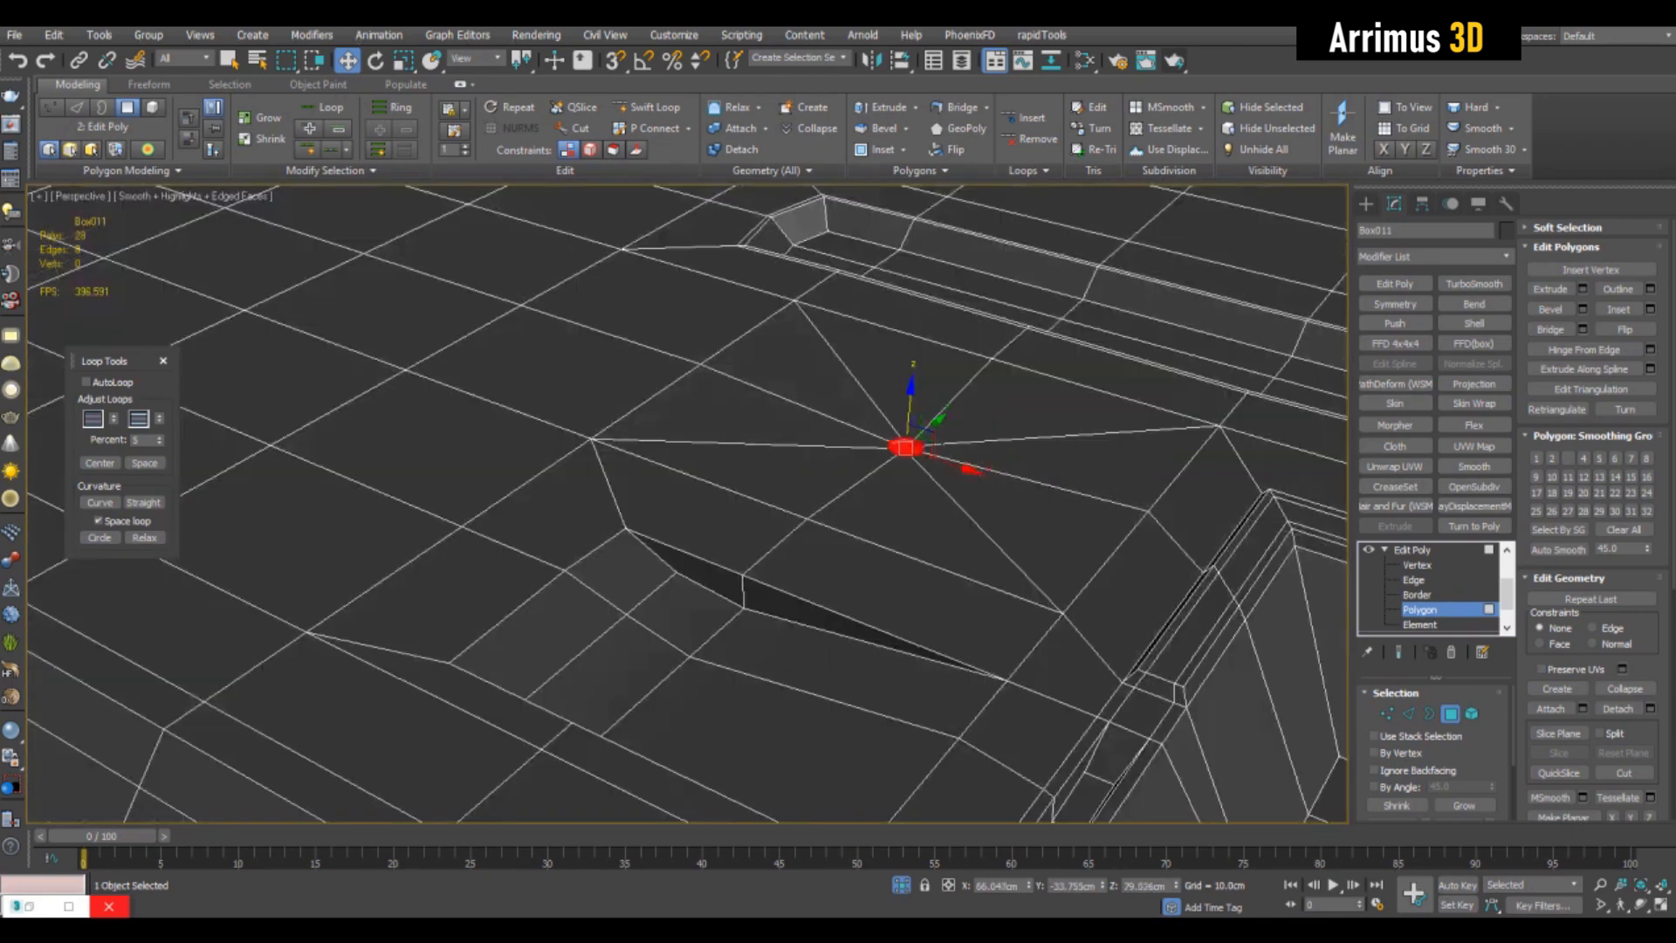
scroll(908, 436, "up", 3)
key("r")
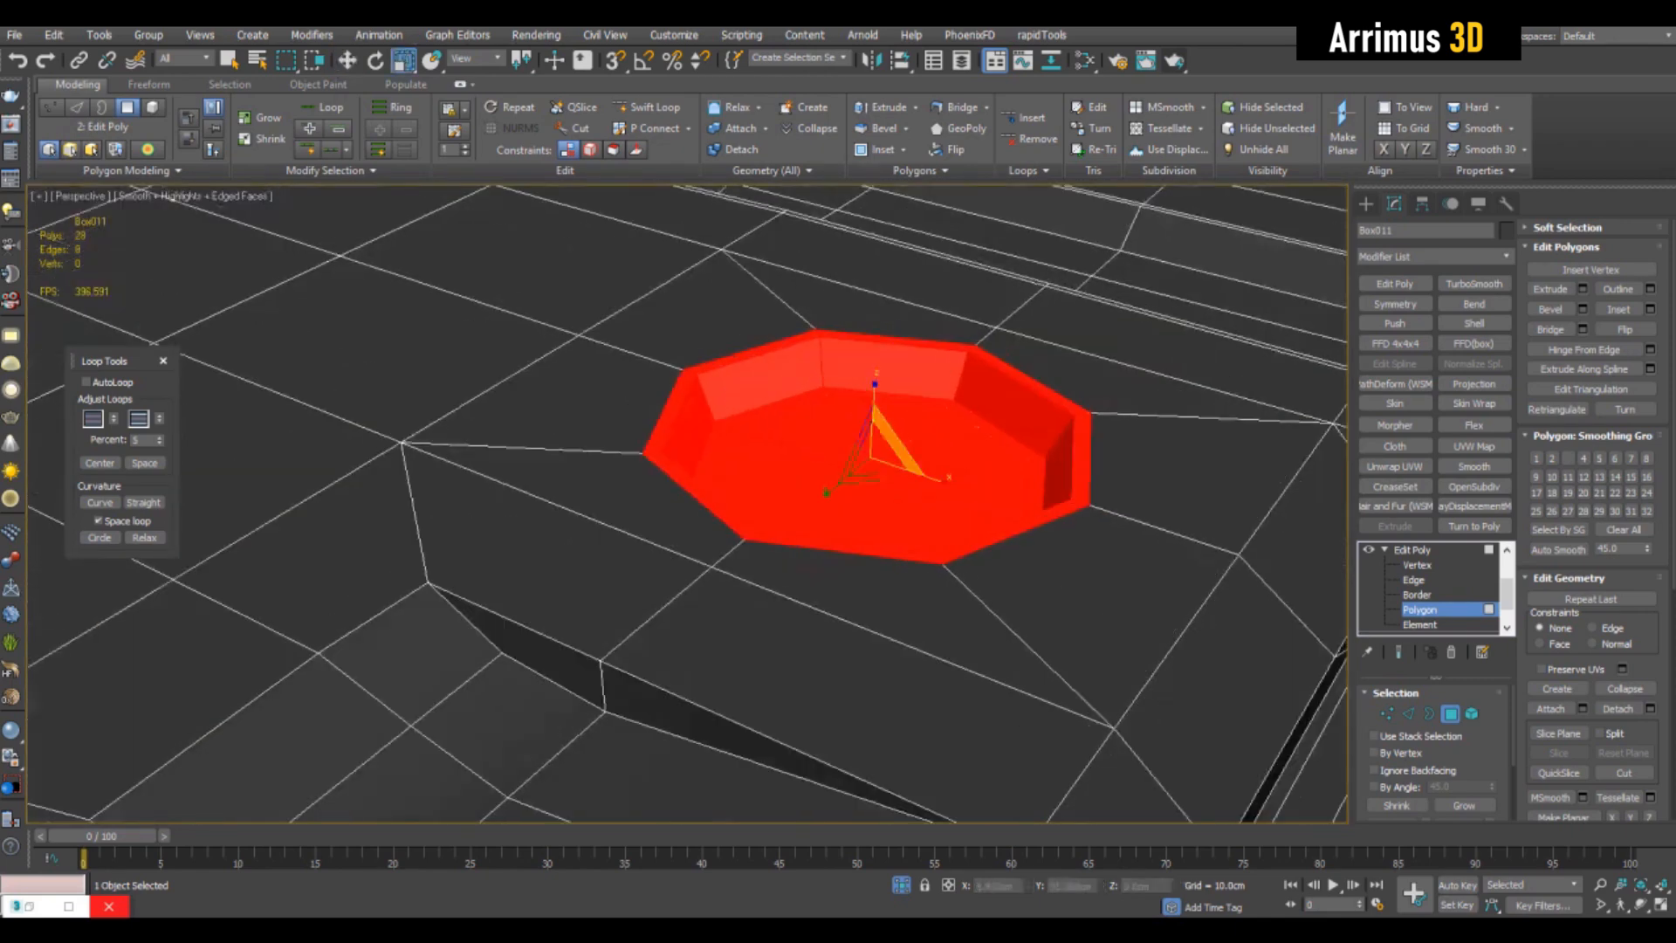
- Scale the octagonal recess down to about 46% in X and Y only, keeping its depth
left_click_drag(882, 464, 876, 590)
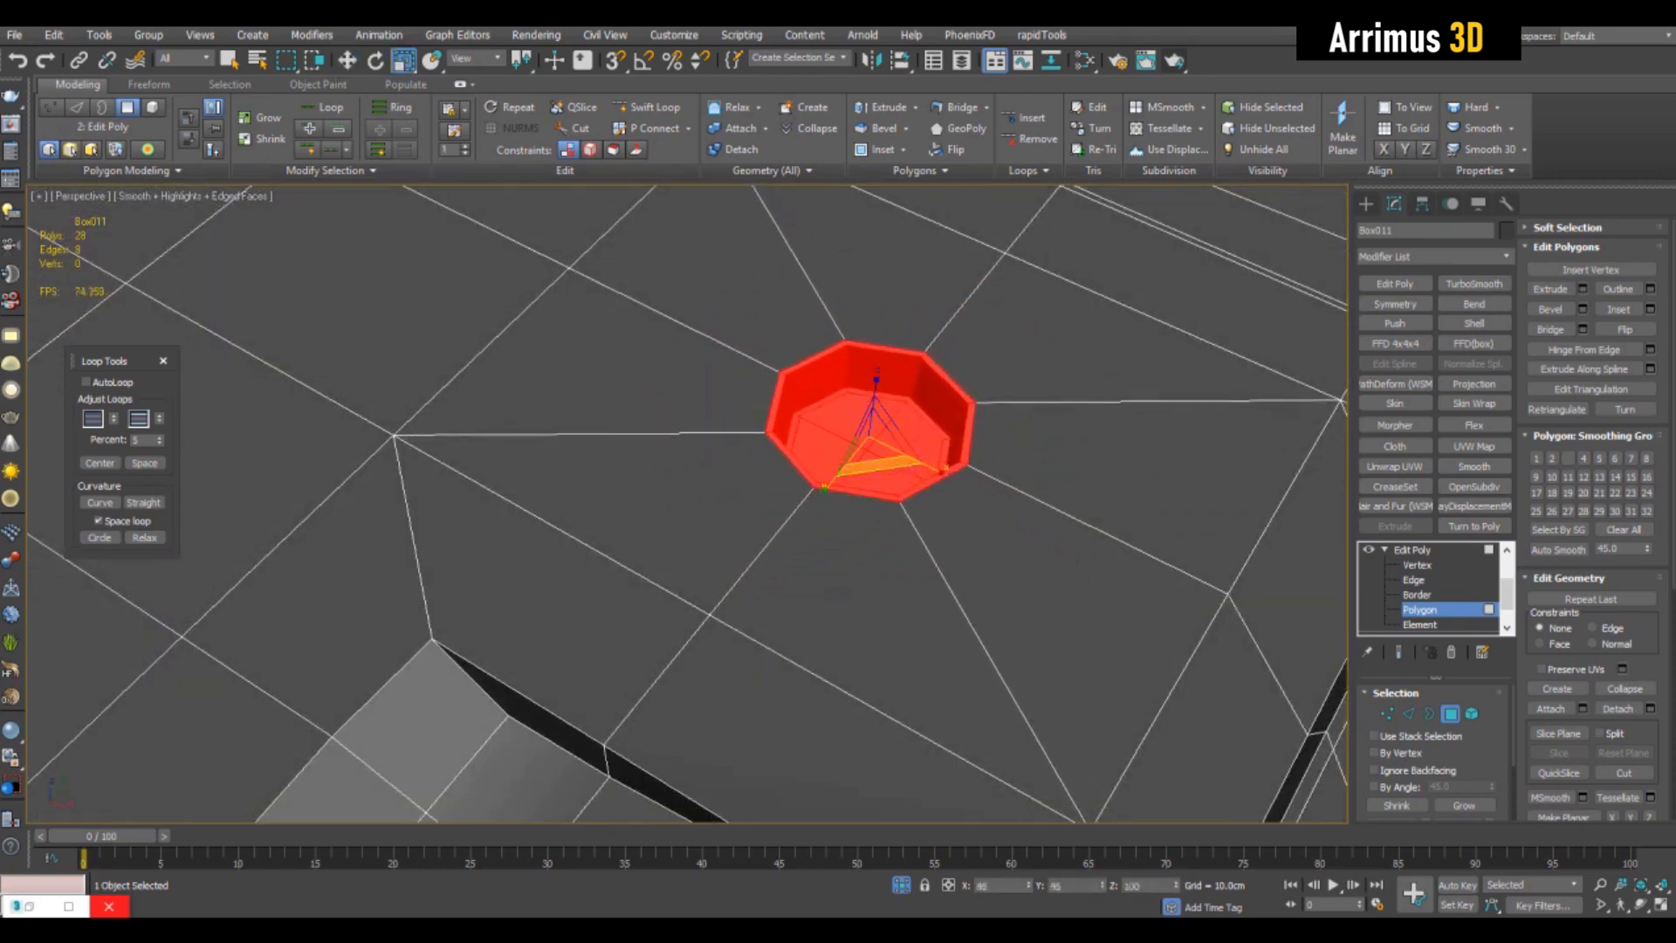
middle_click_drag(838, 594, 930, 498, "alt")
key("alt+x")
key("alt+x")
key("alt+x")
- Raise the vertices of the octagonal recess's floor along Z so the recess is shallower, and check it with edge display toggled
key("1")
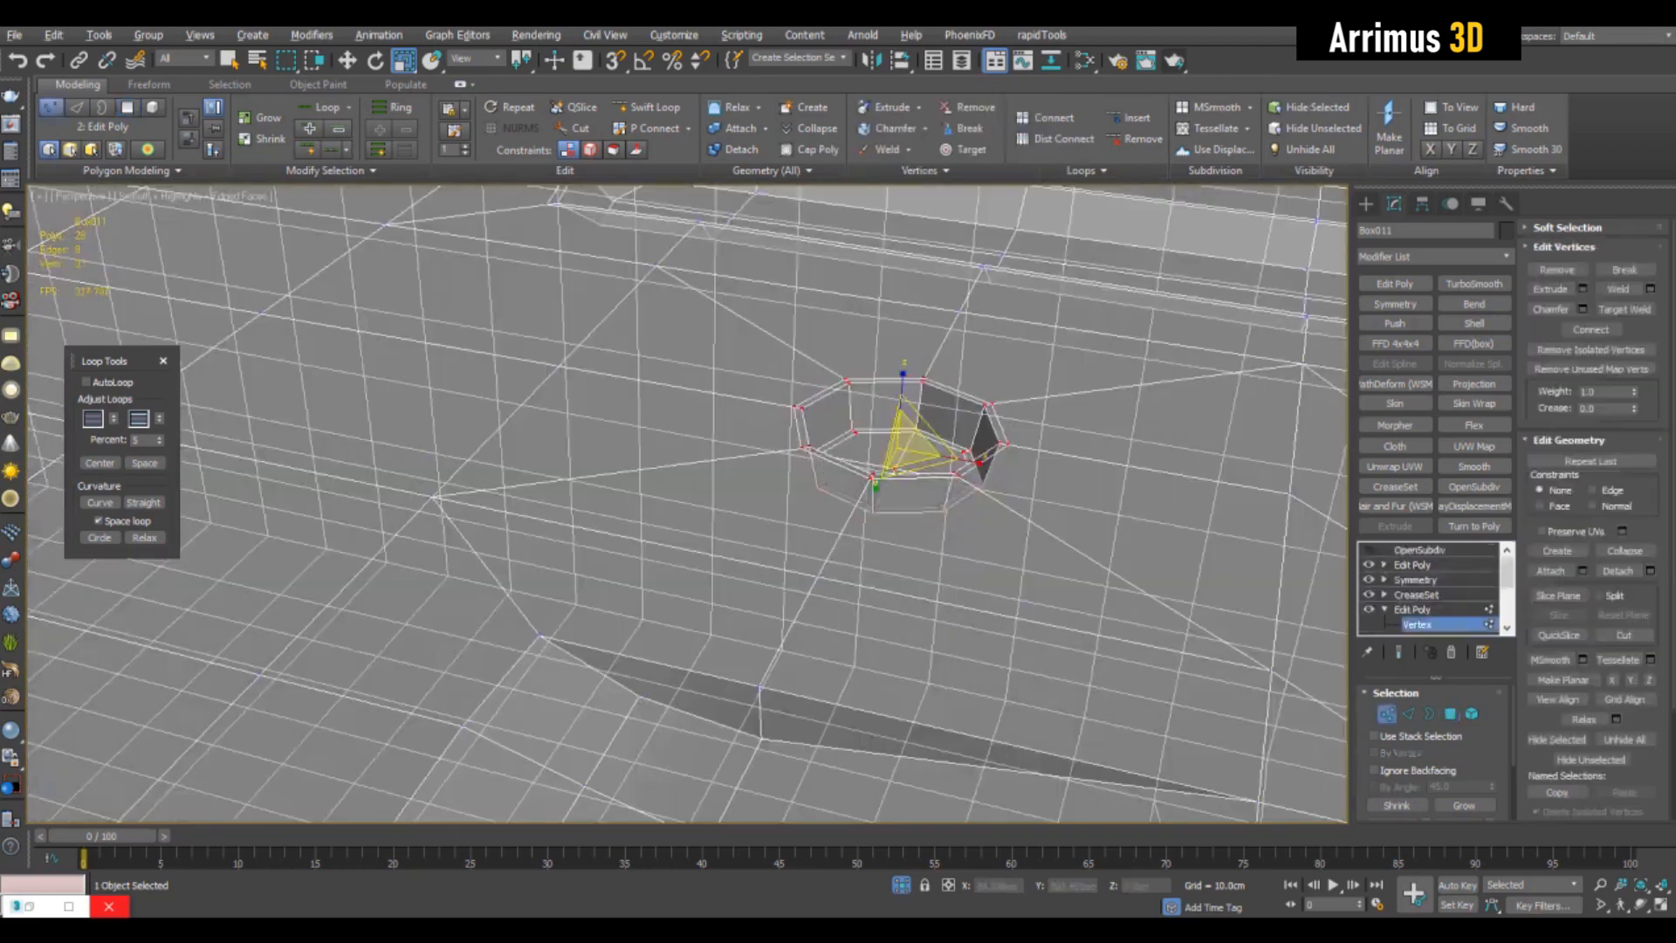
middle_click_drag(908, 524, 891, 376, "alt")
left_click_drag(1078, 491, 1080, 494, "alt")
key("w")
middle_click_drag(1030, 489, 999, 585, "alt")
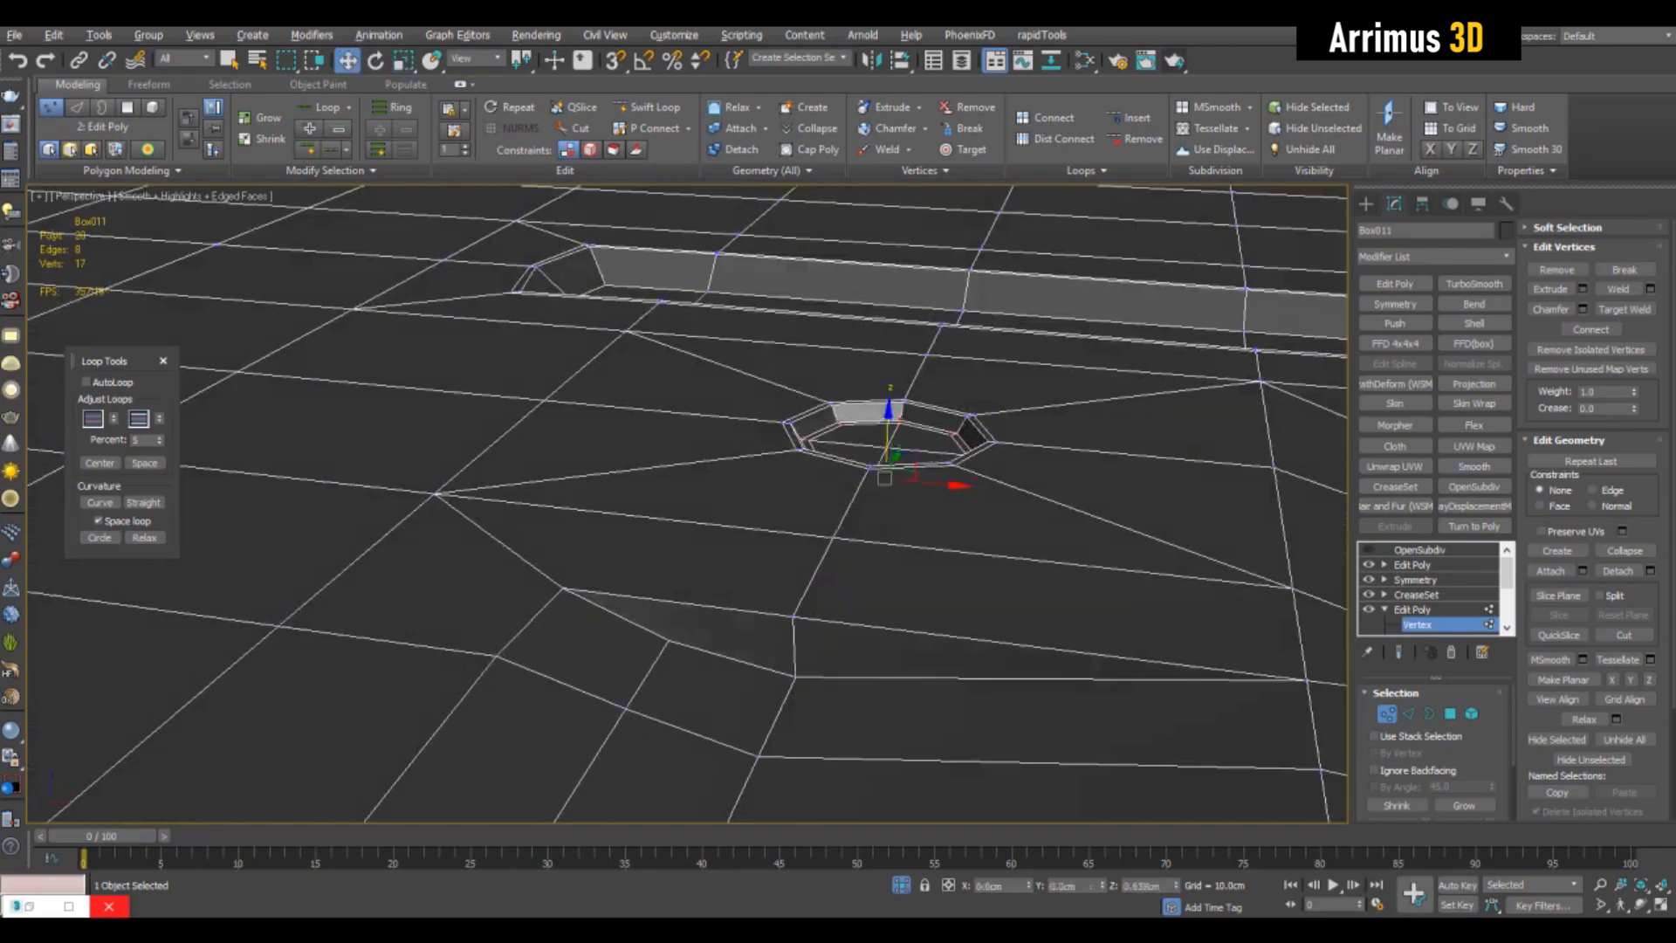
middle_click_drag(890, 419, 903, 532, "alt")
key("F4")
scroll(1027, 441, "down", 10)
middle_click_drag(1026, 442, 960, 476, "alt")
key("F4")
key("F4")
key("F4")
key("1")
- Add another Edit Poly modifier and select three parallel strips of faces across the middle of the box's top
left_click(1395, 284)
key("4")
middle_click_drag(873, 436, 953, 444)
left_click(1398, 652)
left_click(816, 583)
left_click(912, 232, "shift")
middle_click_drag(872, 350, 937, 357)
left_click(725, 586, "ctrl")
left_click(843, 232, "shift")
left_click_drag(691, 572, 815, 224, "ctrl")
middle_click_drag(951, 436, 908, 410, "alt")
- Inset and bevel the three selected strips on the box's top, and leave polygon editing
scroll(908, 410, "up", 2)
left_click(1618, 309)
left_click(1550, 309)
left_click_drag(838, 410, 838, 428)
scroll(873, 437, "down", 4)
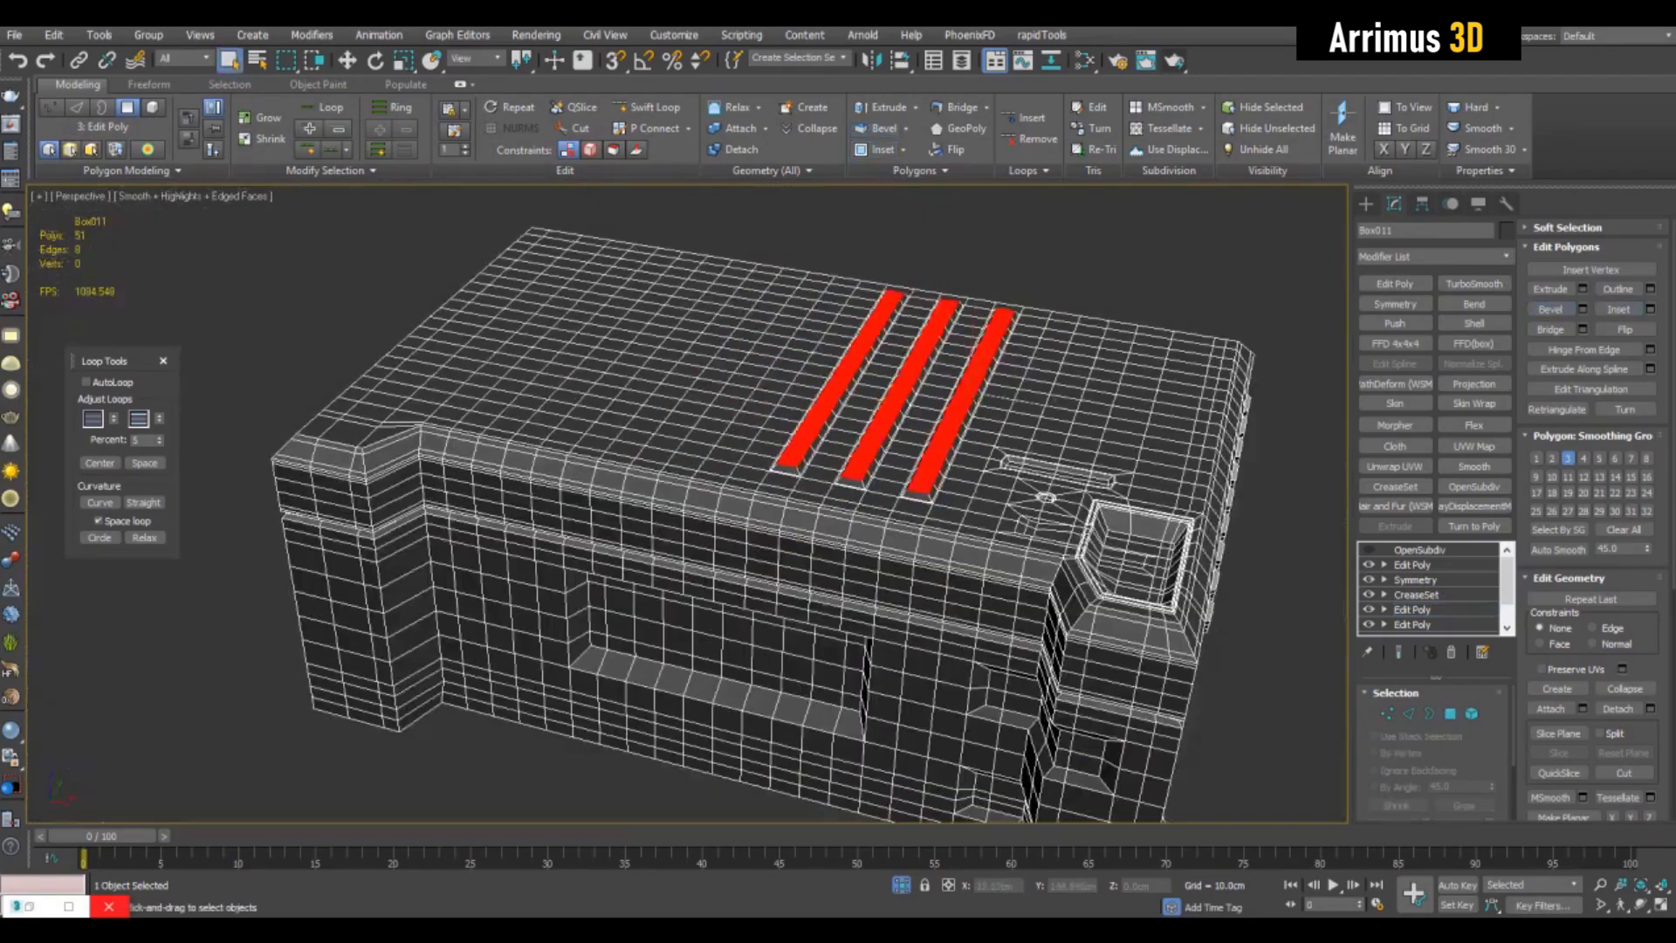
key("4")
left_click(1257, 306)
- Select the box again and enter vertex editing in the Edit Poly below the CreaseSet, facing the box's long front side
left_click(786, 541)
middle_click_drag(785, 541, 799, 428, "alt")
left_click(1222, 541)
middle_click_drag(873, 489, 881, 426)
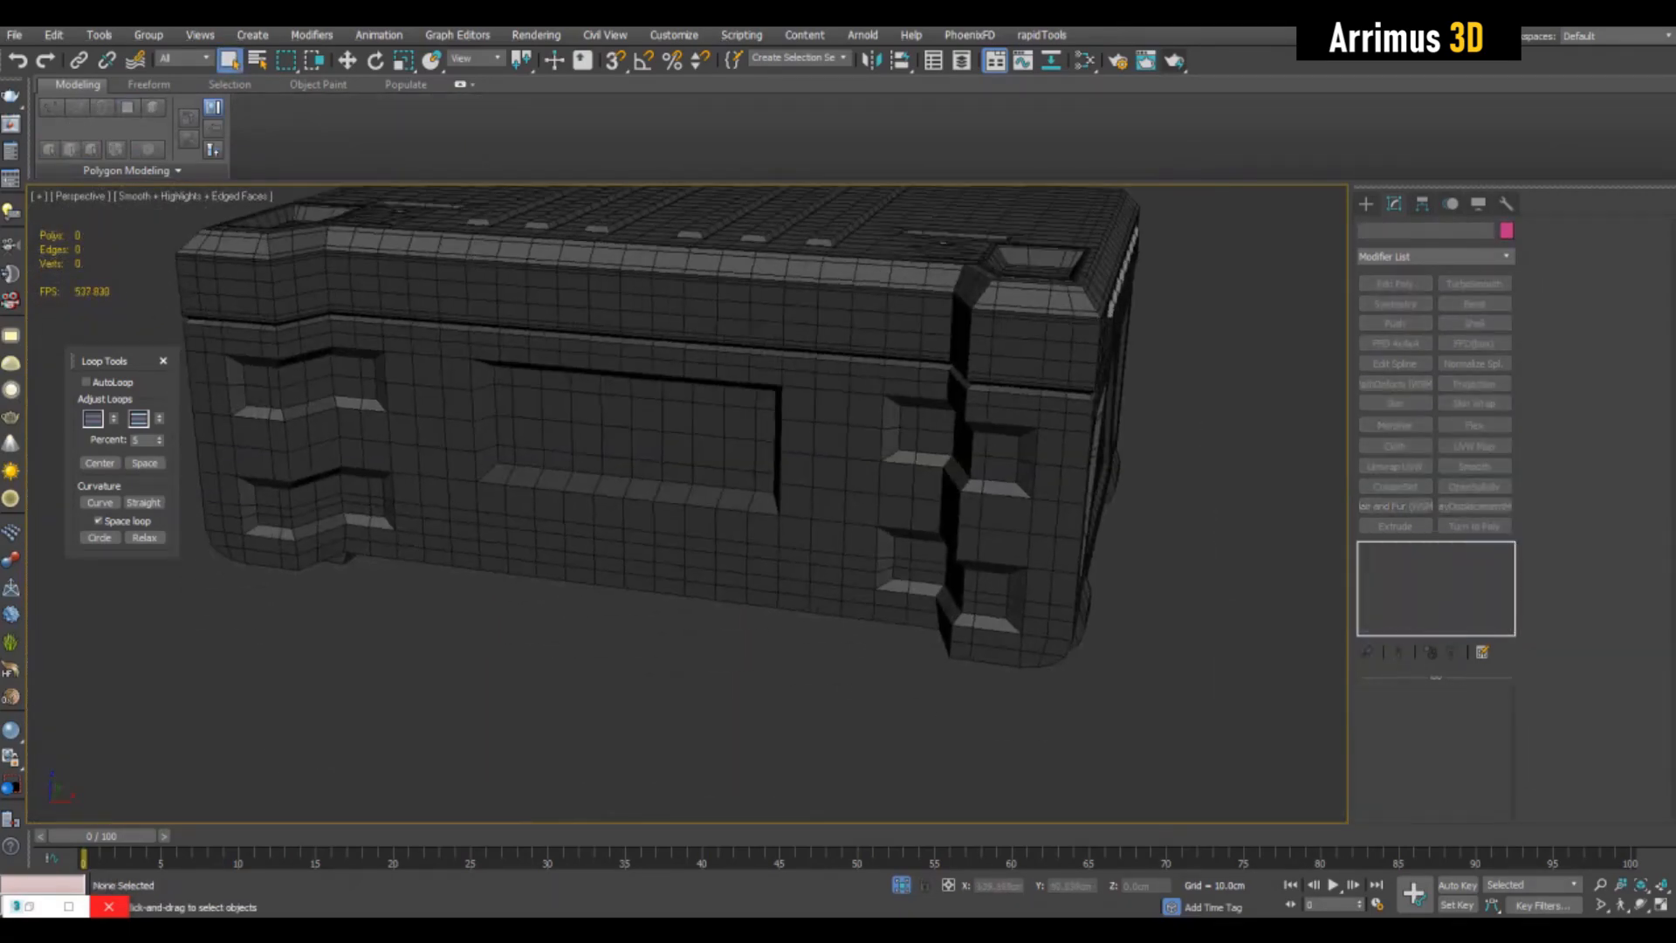
scroll(785, 437, "up", 3)
left_click(786, 454)
left_click(1412, 610)
key("1")
scroll(1089, 424, "up", 3)
- Select the two vertical edges between the large front recess and the small pockets and spread them apart horizontally
left_click(655, 107)
left_click(985, 524)
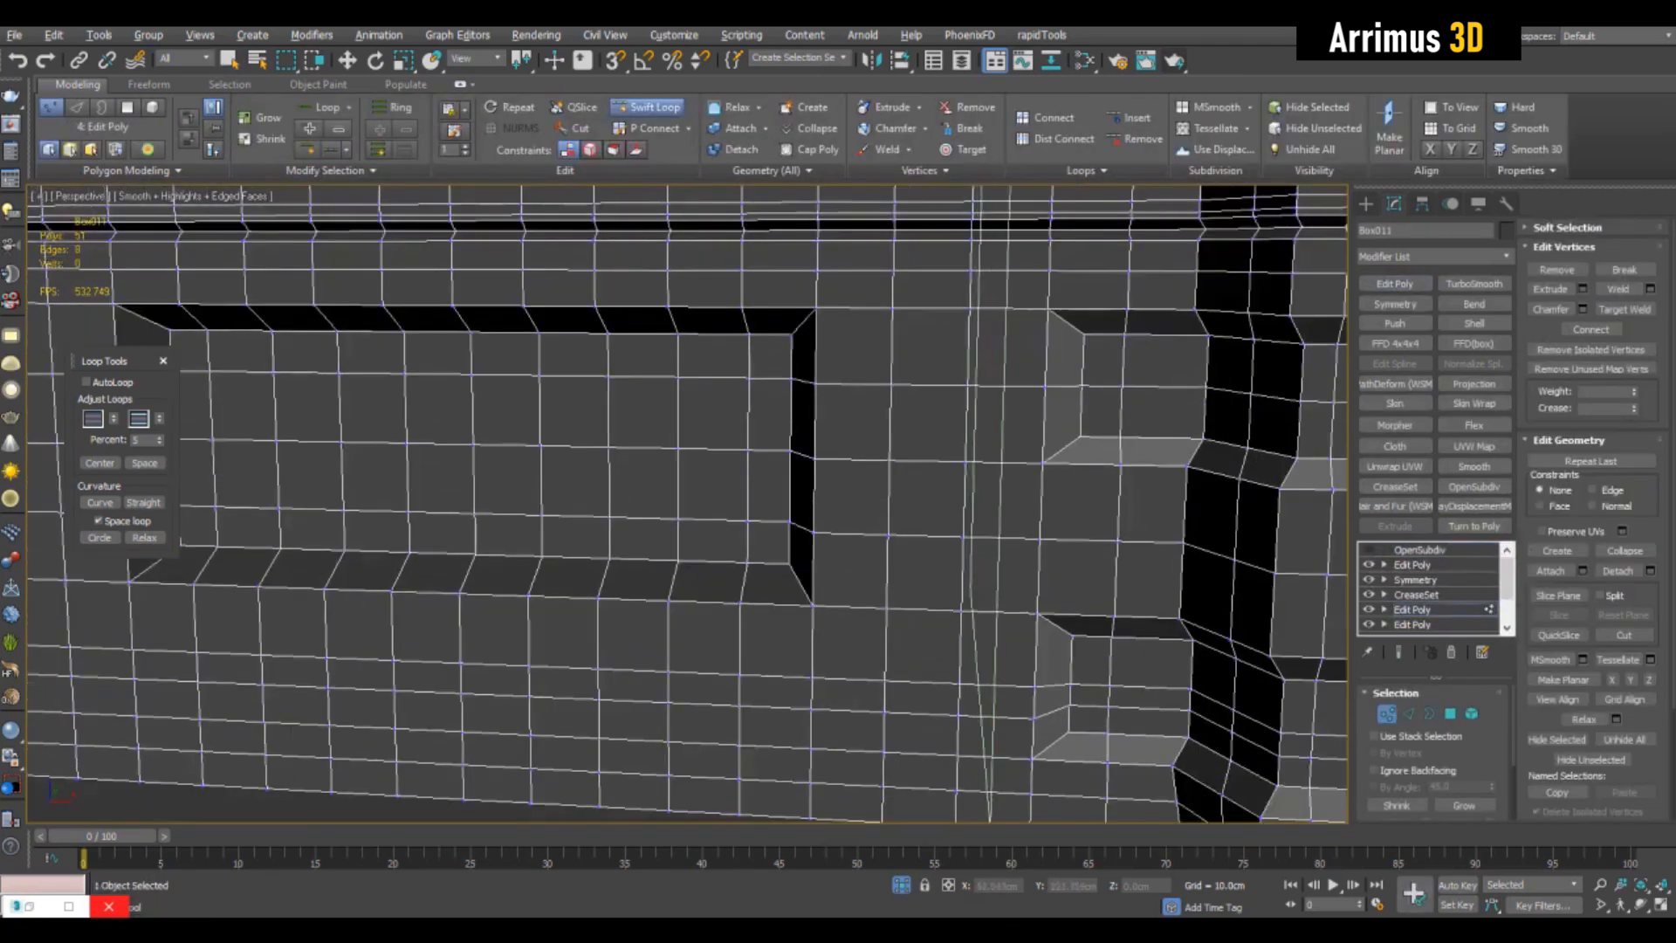
key("2")
double_click(860, 489)
scroll(917, 454, "down", 5)
middle_click_drag(873, 471, 873, 502, "alt")
scroll(934, 489, "up", 5)
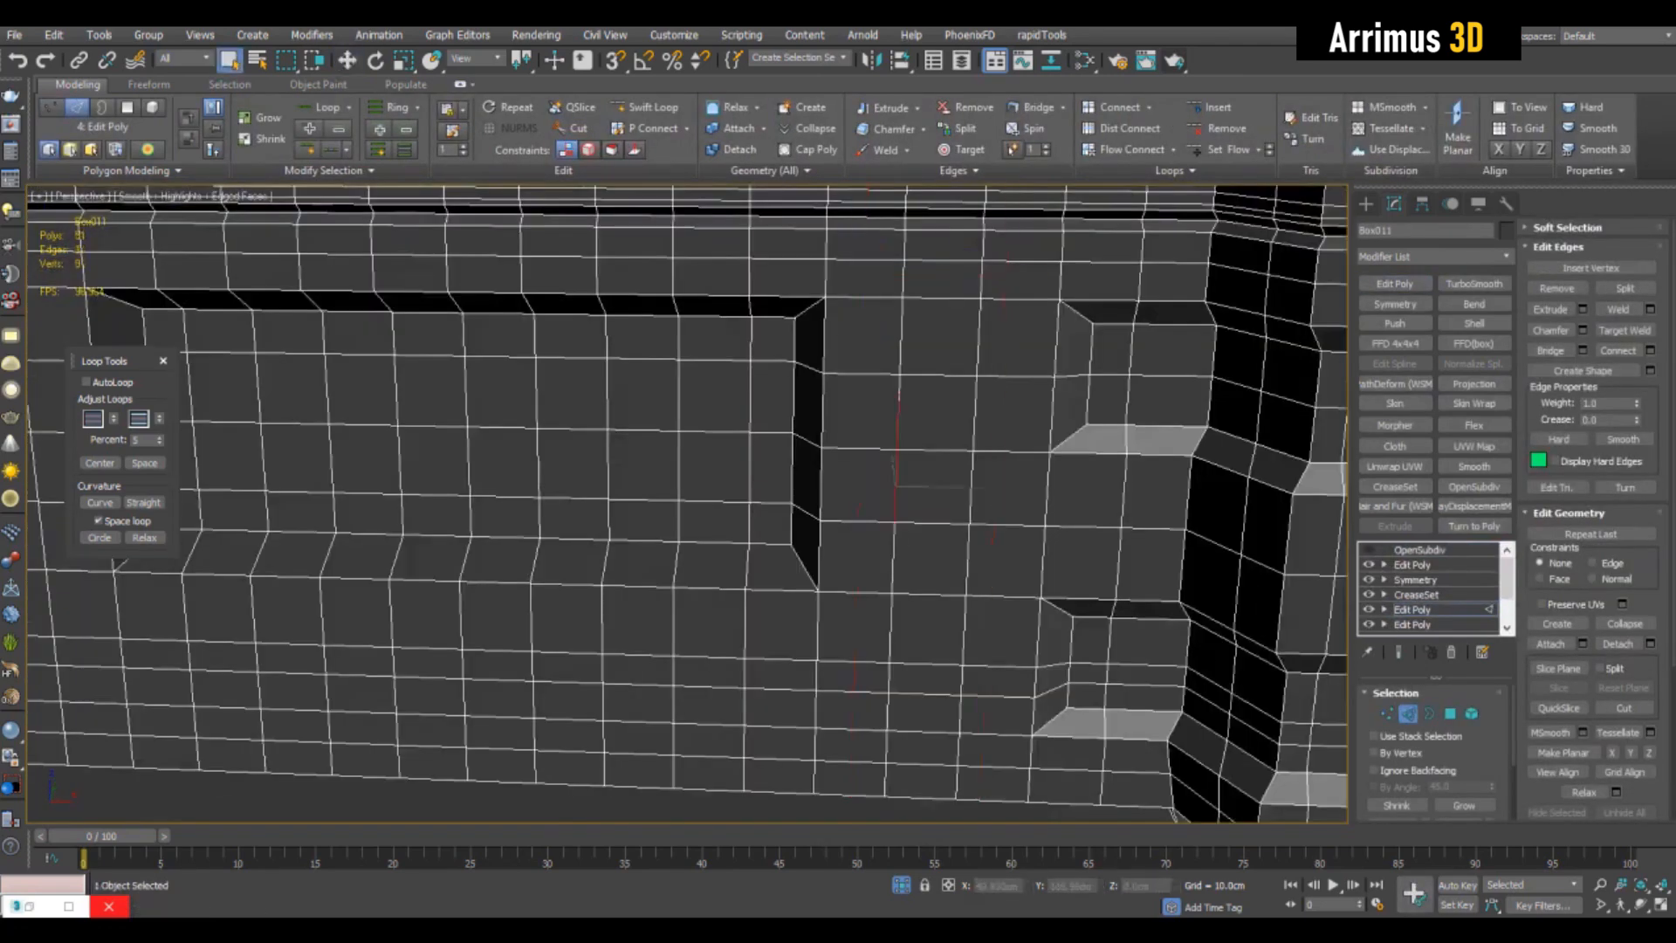
left_click_drag(1026, 451, 1050, 453)
- Connect the vertices of the widened faces with two diagonal edges to outline a triangle beside the large front recess
key("1")
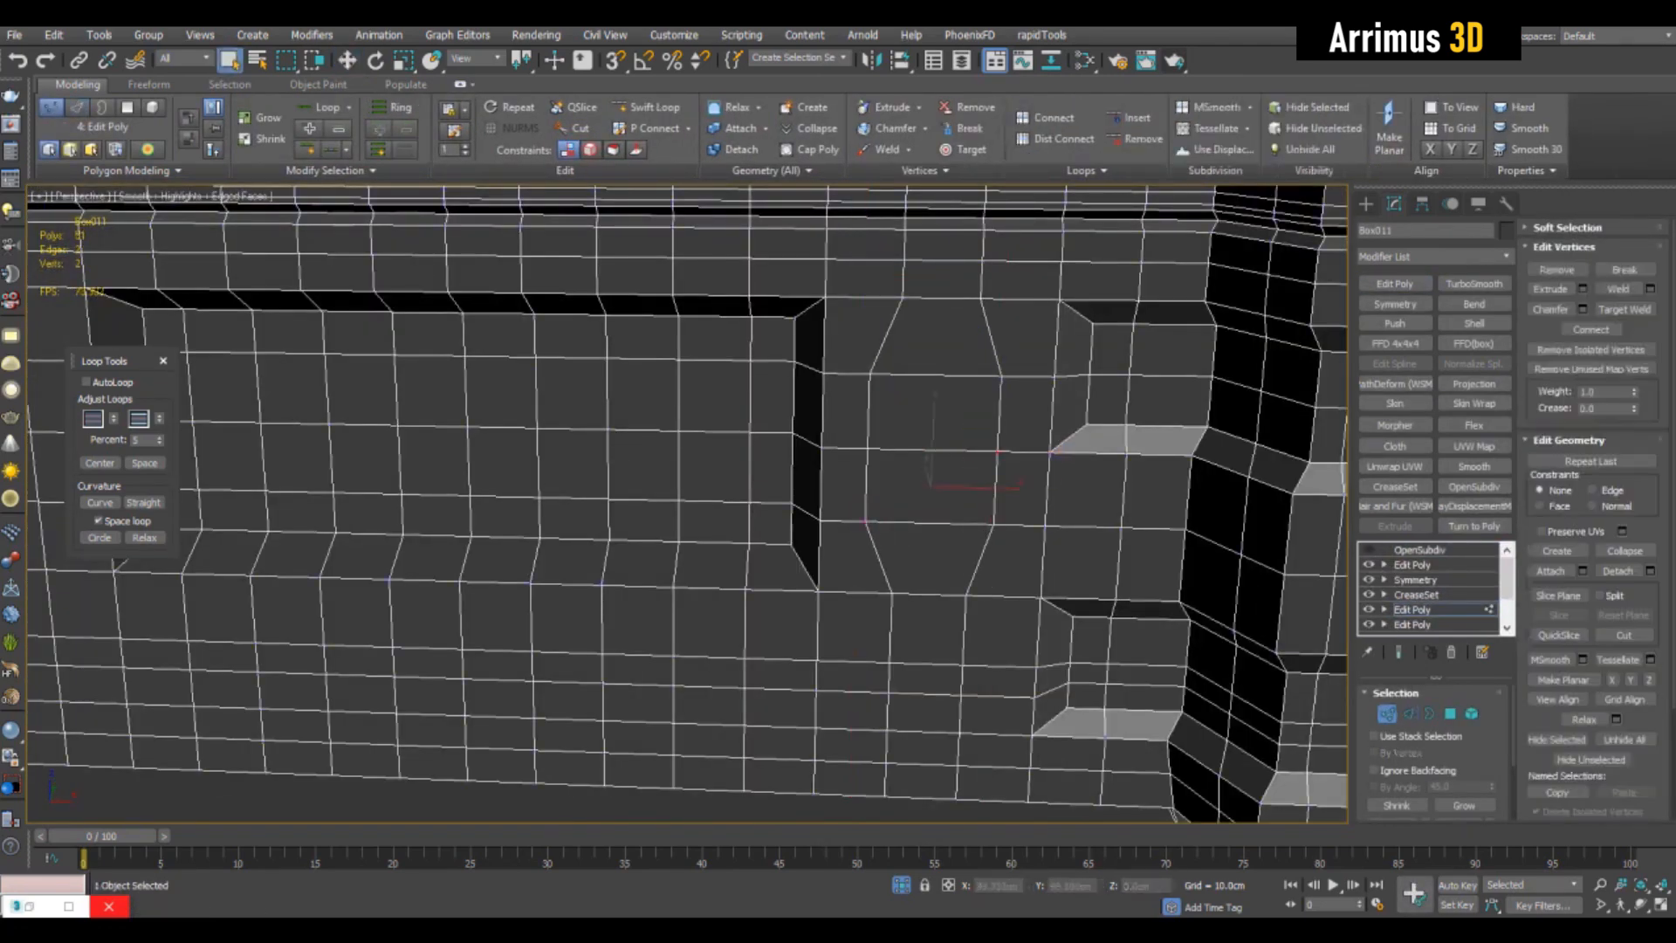
key("q")
middle_click_drag(1050, 452, 1060, 435)
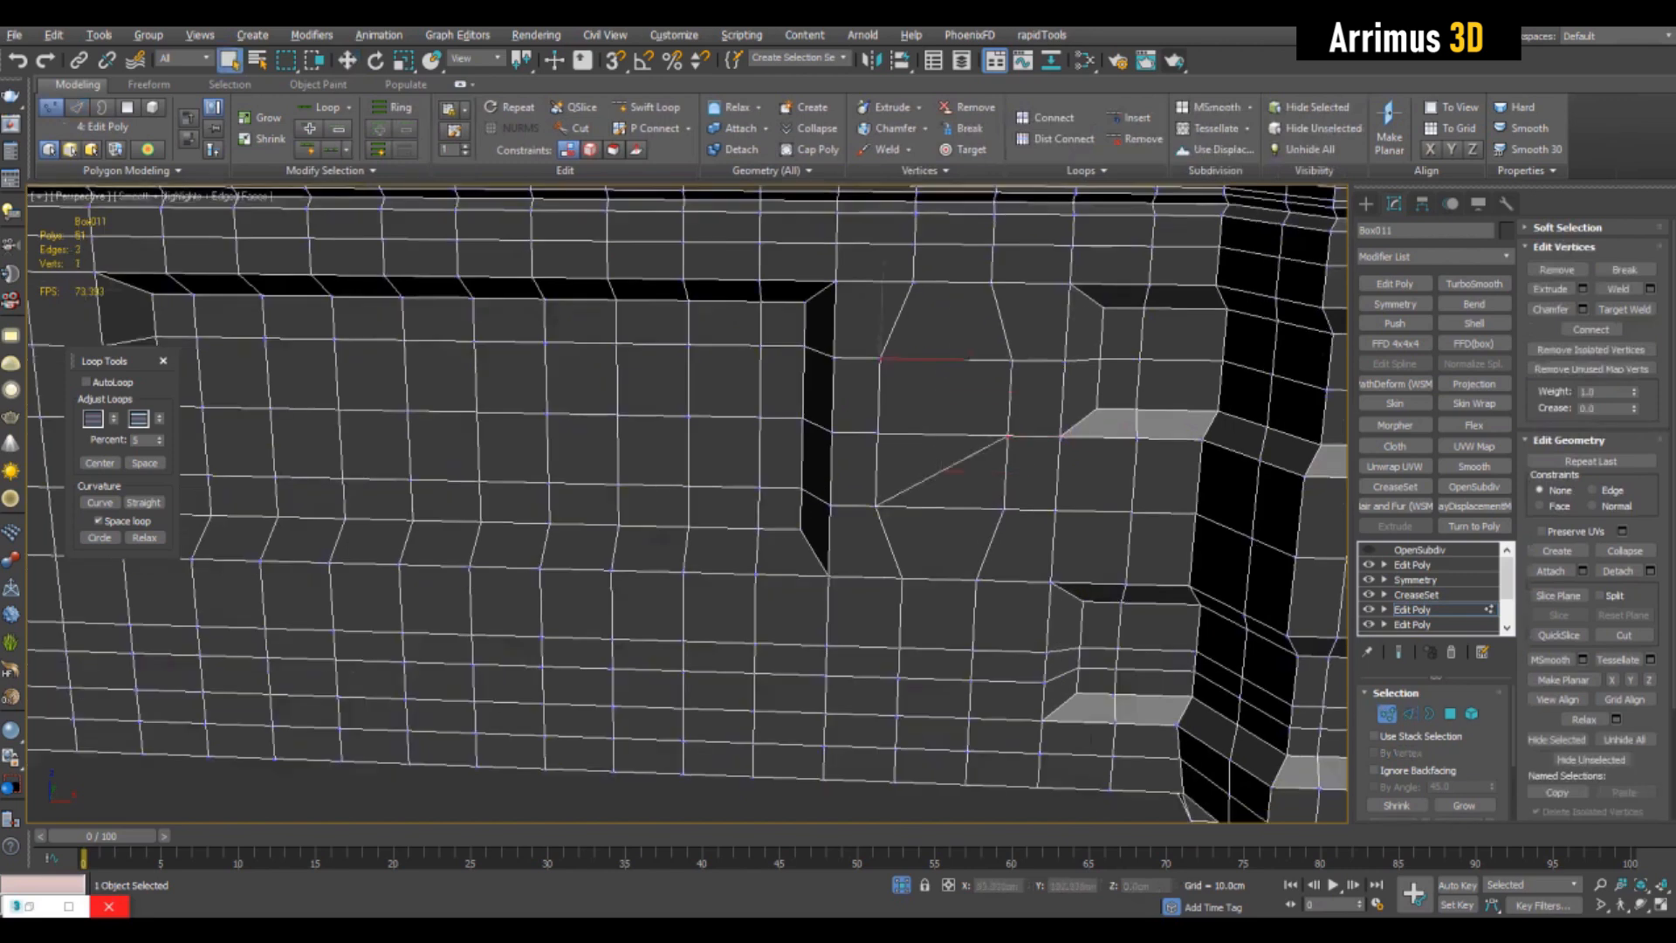
key("ctrl+shift+e")
- Select the faces inside the triangle and inset and sink them into a triangular recess beside the large front recess
key("4")
left_click(916, 457)
left_click(918, 411, "ctrl")
scroll(1004, 411, "up", 5)
mouse_move(620, 489)
left_mouse_down()
mouse_move(620, 471)
mouse_move(621, 515)
left_mouse_up()
middle_click_drag(624, 488, 646, 454, "alt")
key("r")
left_click_drag(628, 458, 629, 436)
key("4")
scroll(687, 503, "down", 8)
key("ctrl+d")
key("F4")
key("F4")
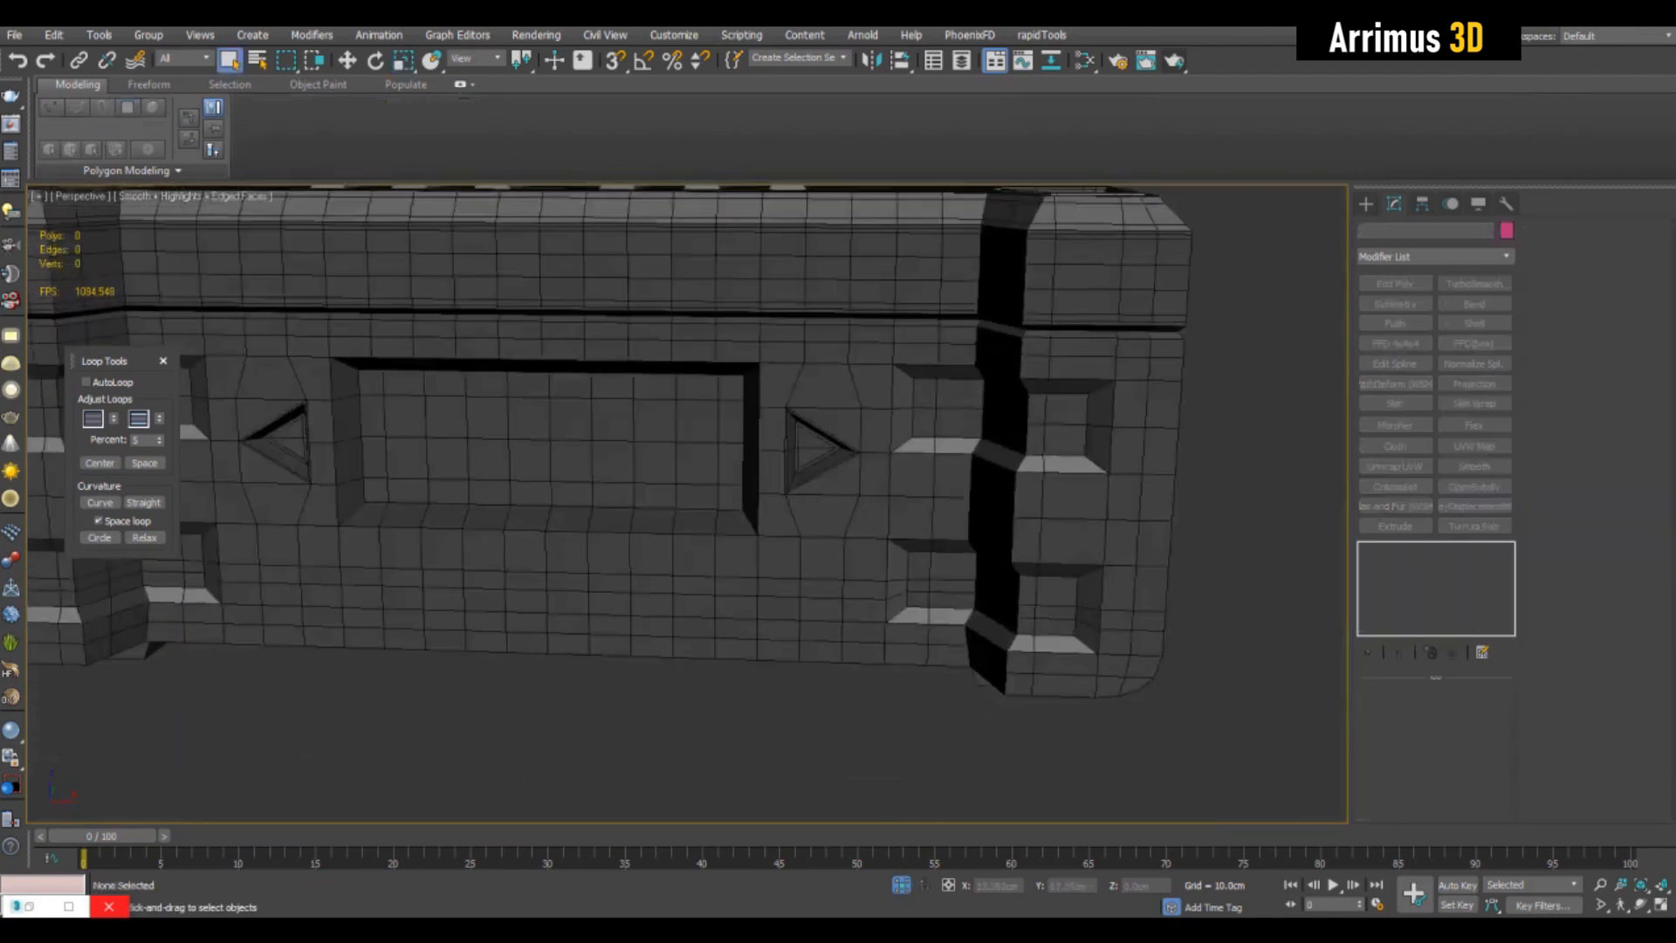
- Reselect the box, return to polygon editing in the Edit Poly and select a long strip of faces below the large front recess
left_click(654, 523)
left_click(1413, 609)
key("4")
middle_click_drag(698, 558, 834, 460)
left_click(952, 535)
left_click(453, 513, "shift")
left_click(952, 514, "shift")
- Bevel the selected strip inward to form a long slot below the large front recess, and clear the selection
right_click(952, 520)
middle_click_drag(698, 515, 624, 532, "alt")
scroll(663, 524, "up", 2)
key("ctrl+shift+b")
left_click_drag(625, 515, 635, 465)
left_click(624, 506)
key("w")
key("4")
key("q")
key("ctrl+d")
- Select the two-by-eight block of faces on the floor of the large front recess
scroll(664, 524, "down", 5)
middle_click_drag(663, 524, 699, 497, "alt")
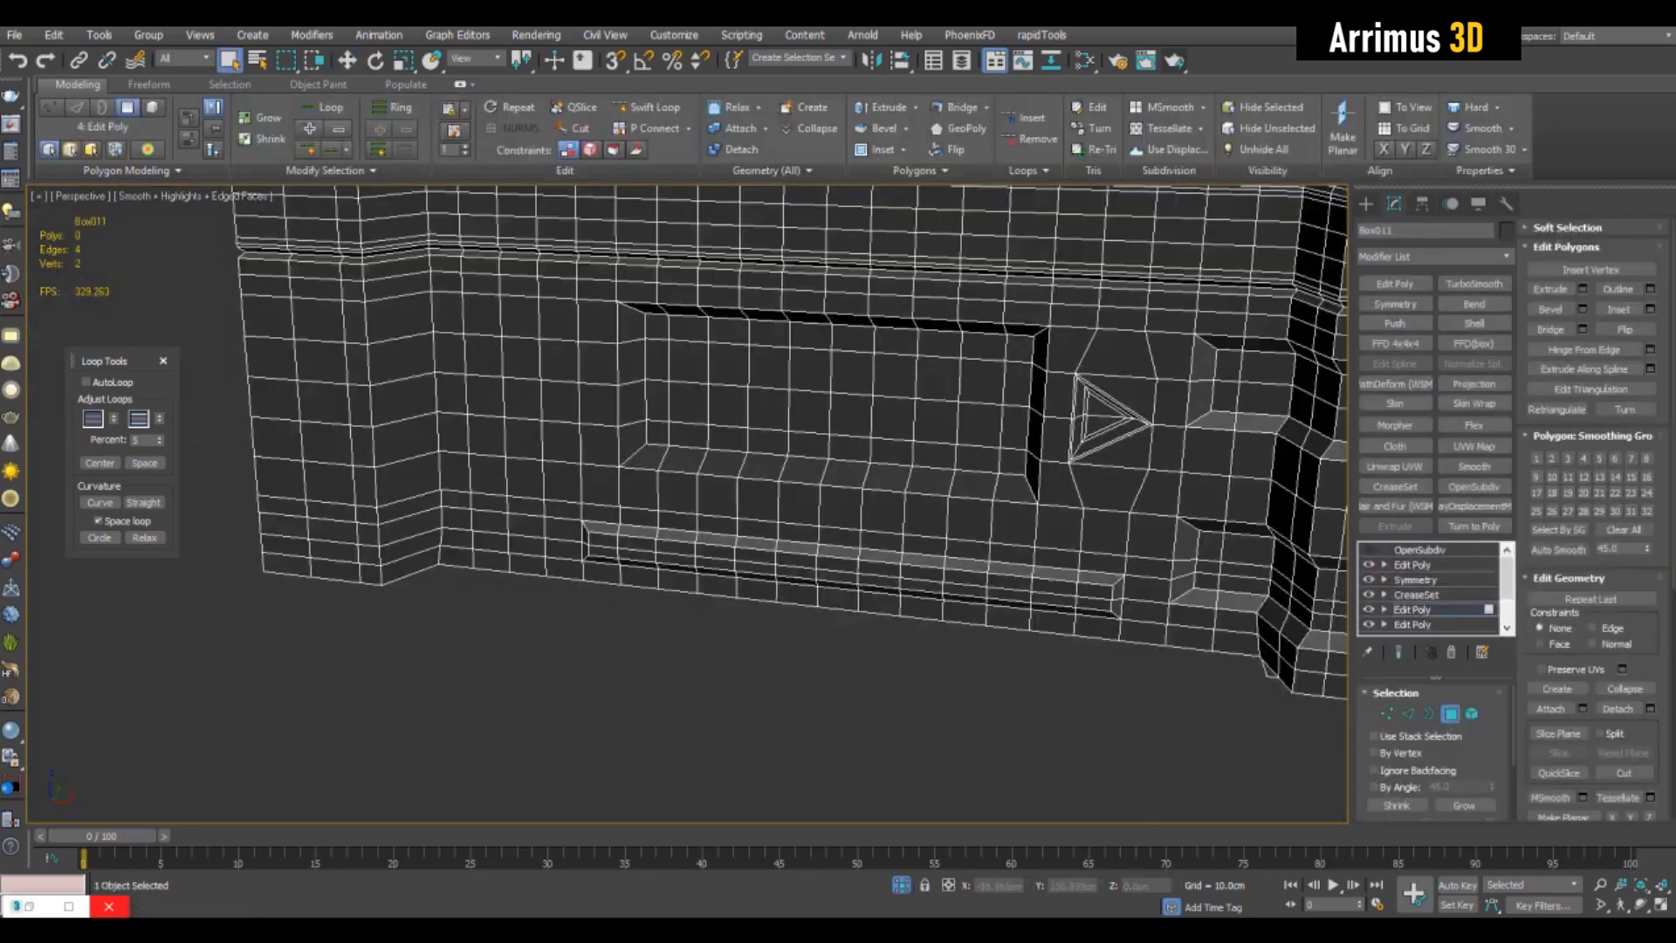
middle_click_drag(829, 559, 773, 589)
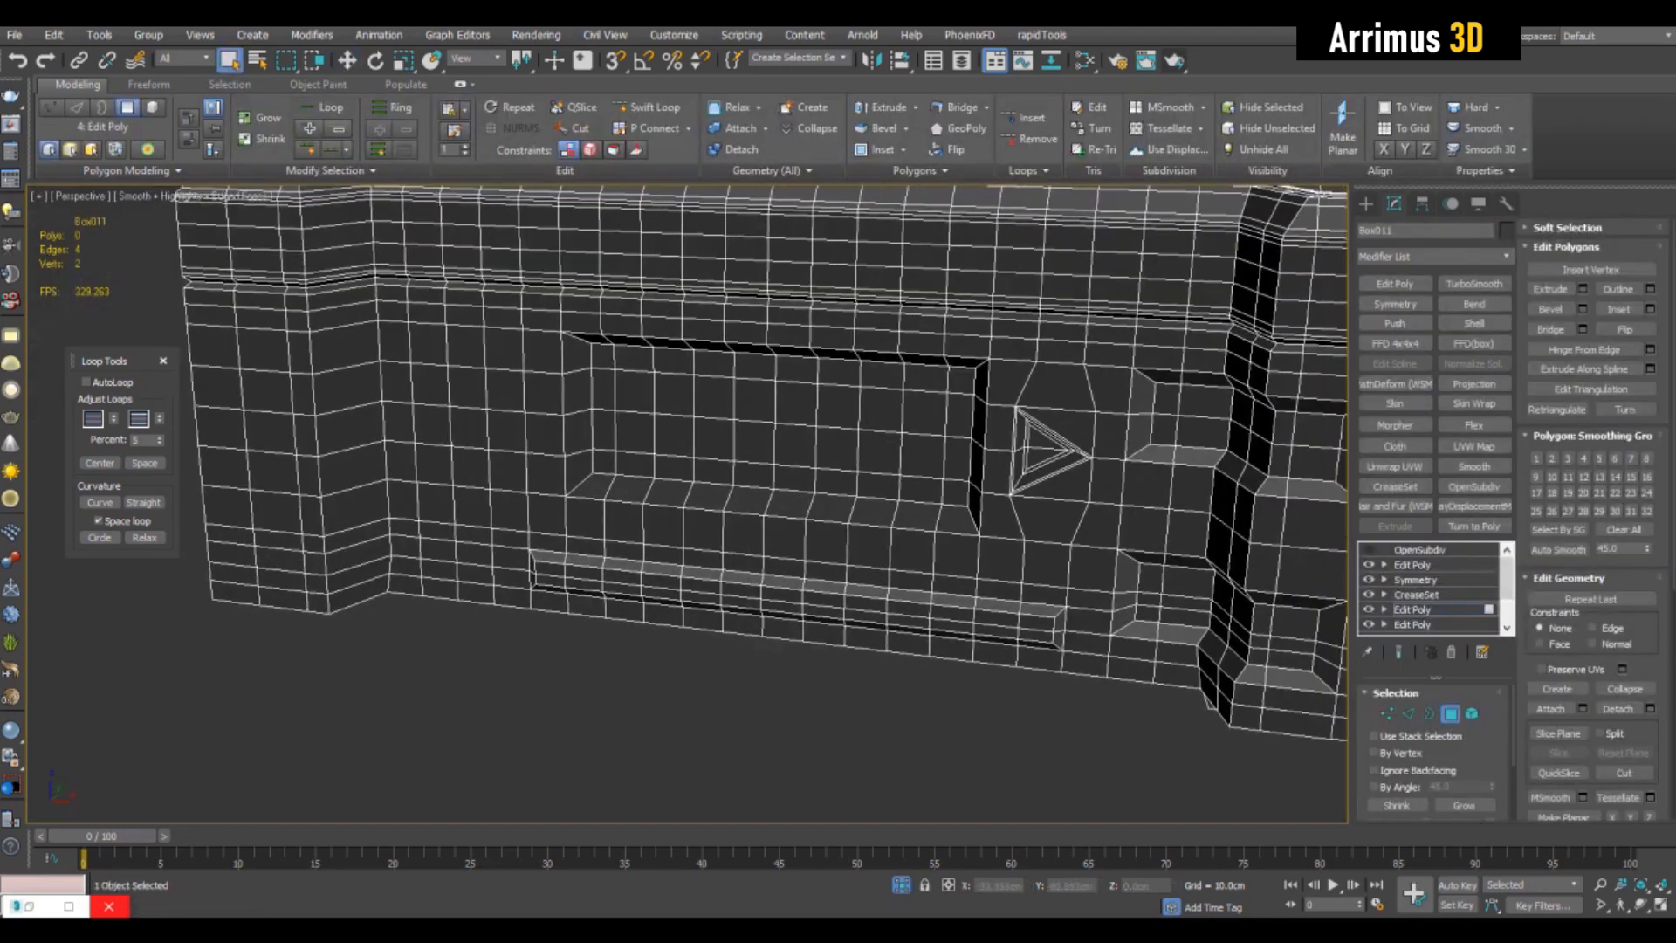
middle_click_drag(785, 524, 859, 563)
left_click(749, 434, "shift")
middle_click_drag(748, 434, 783, 391)
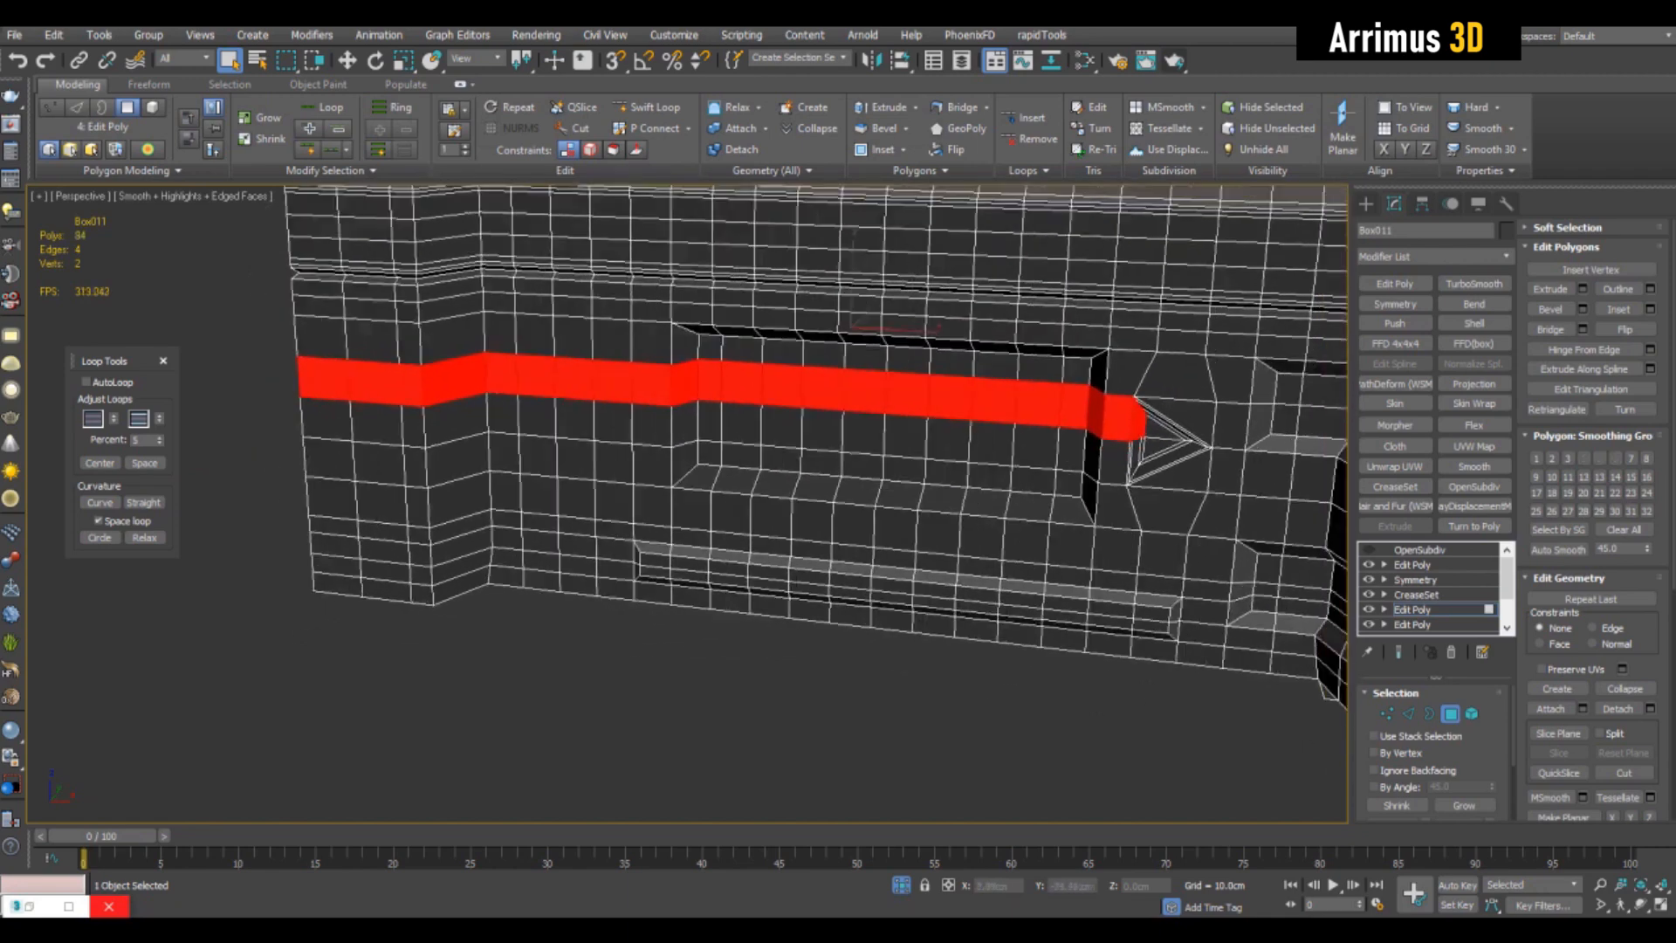
left_click(699, 724)
middle_click_drag(699, 725, 680, 742)
left_click_drag(723, 404, 763, 449)
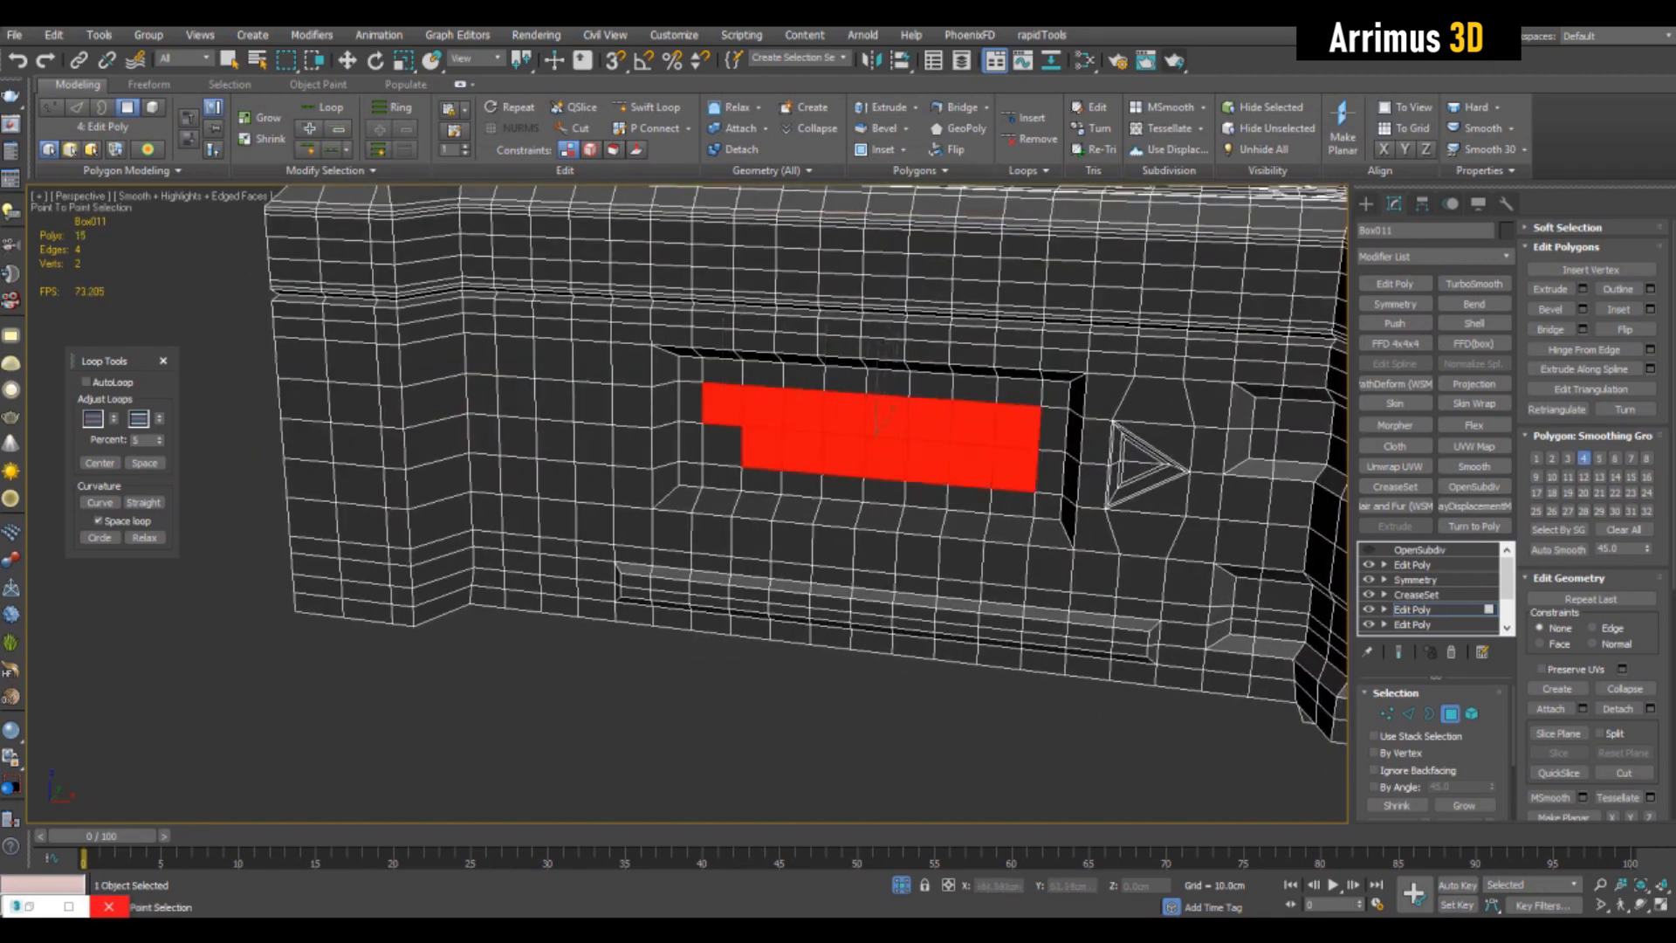
- Detach the selected faces as a separate object with Detach As Clone enabled
key("alt+d")
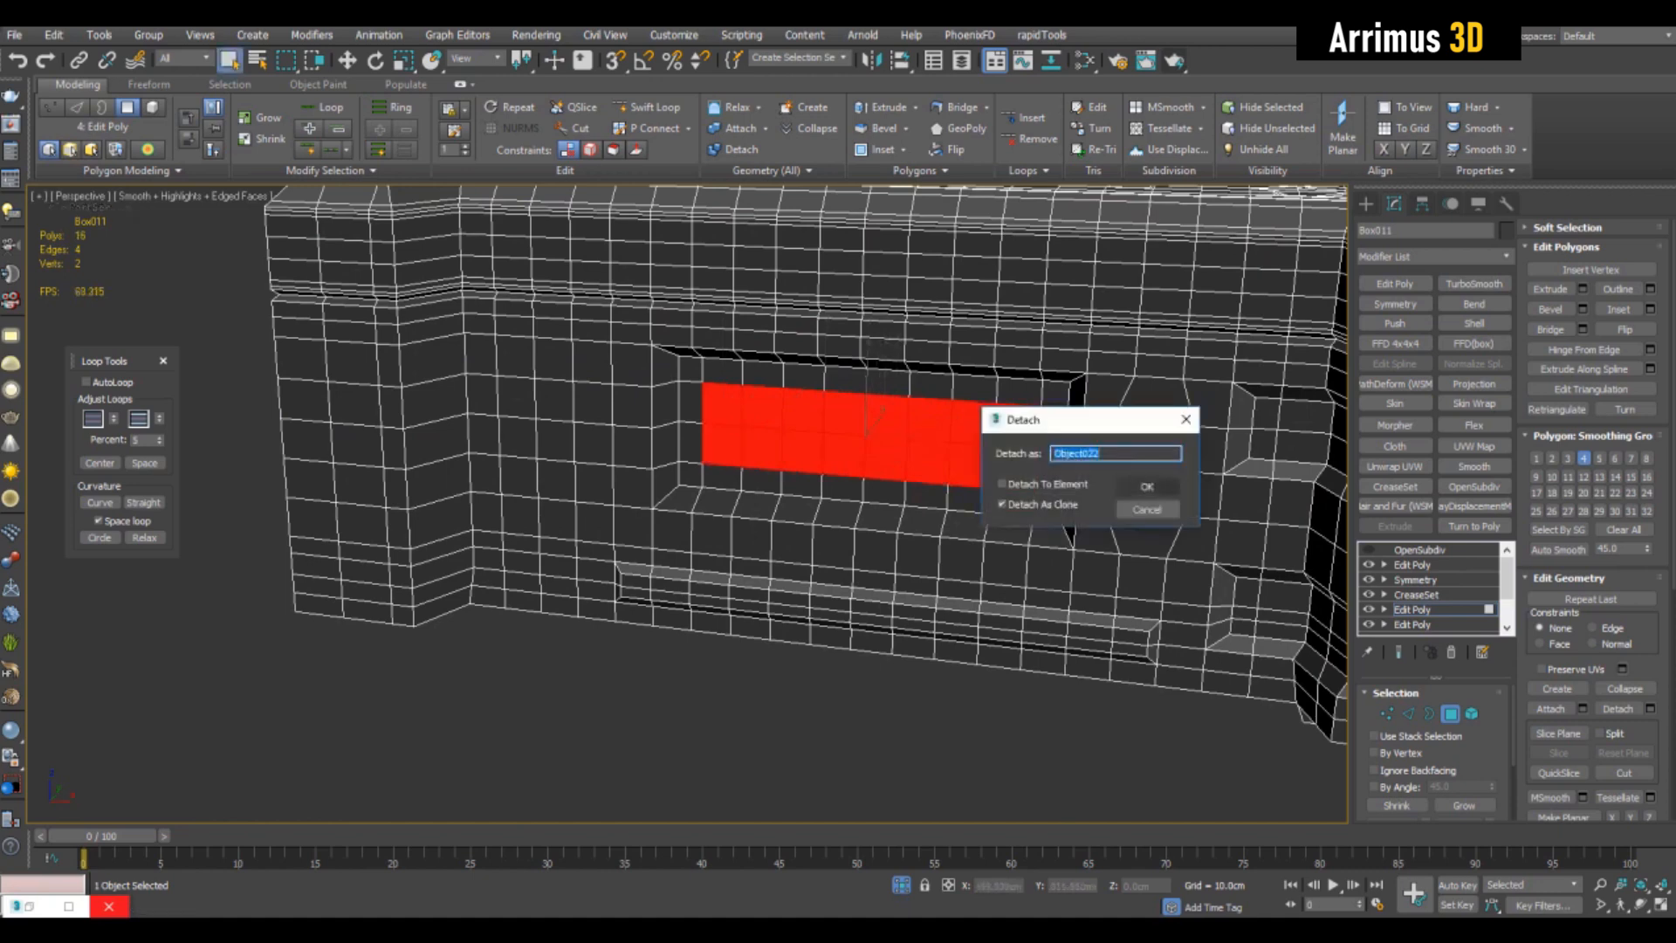
key("Return")
middle_click_drag(993, 431, 983, 415)
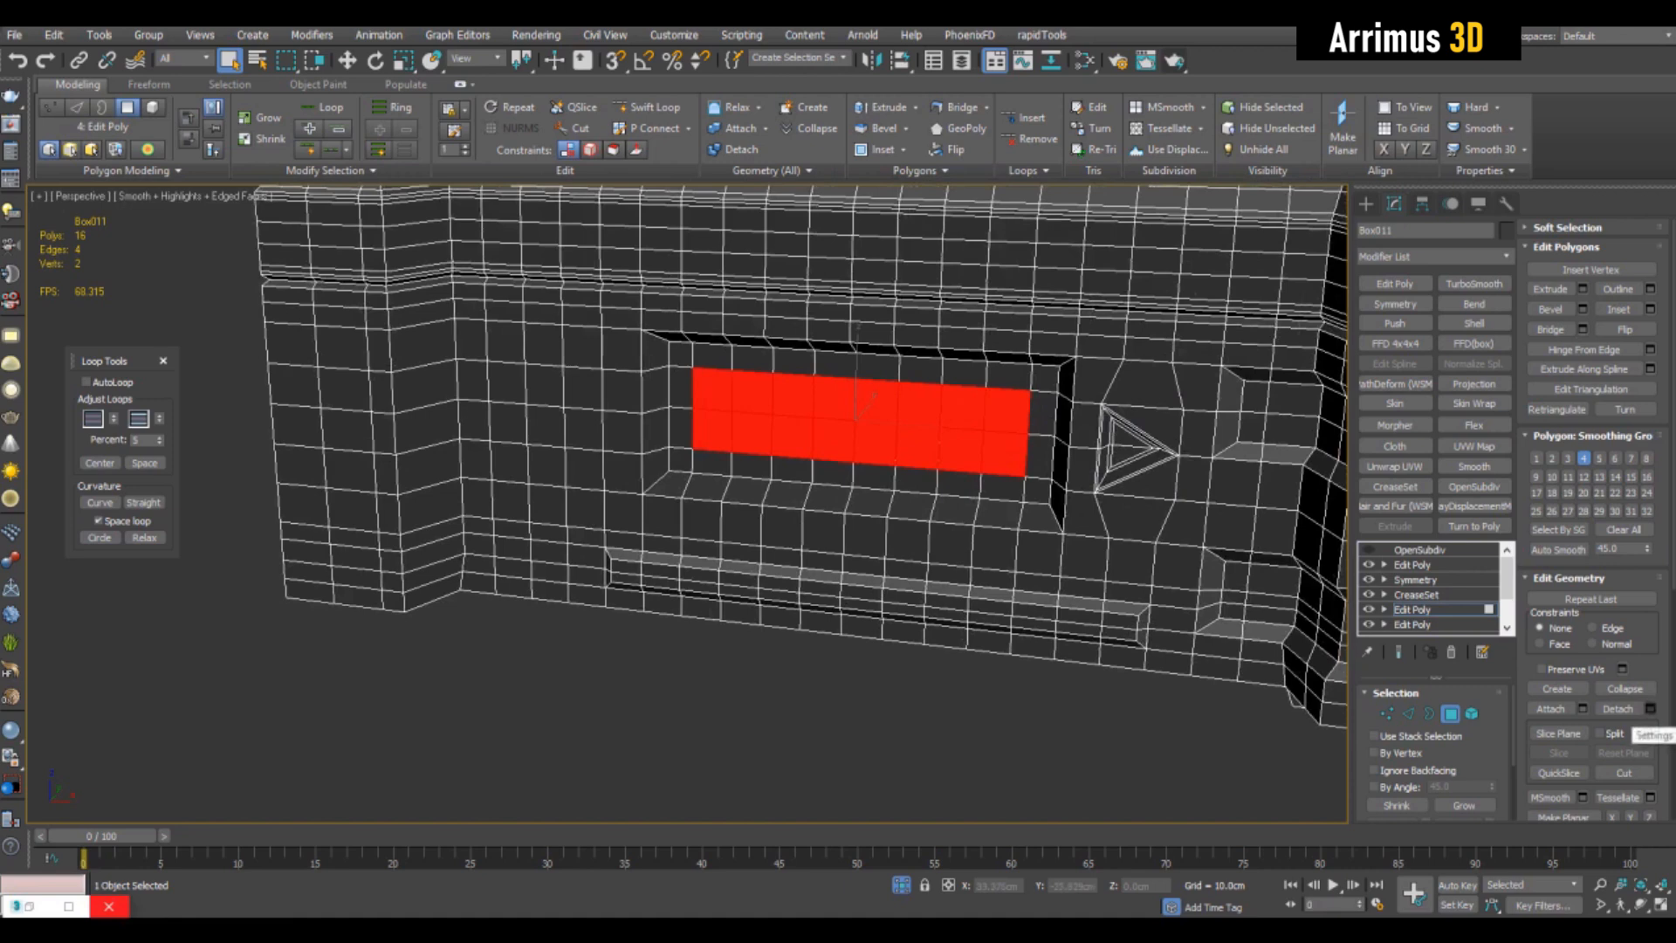
left_click(1649, 709)
left_click(1147, 486)
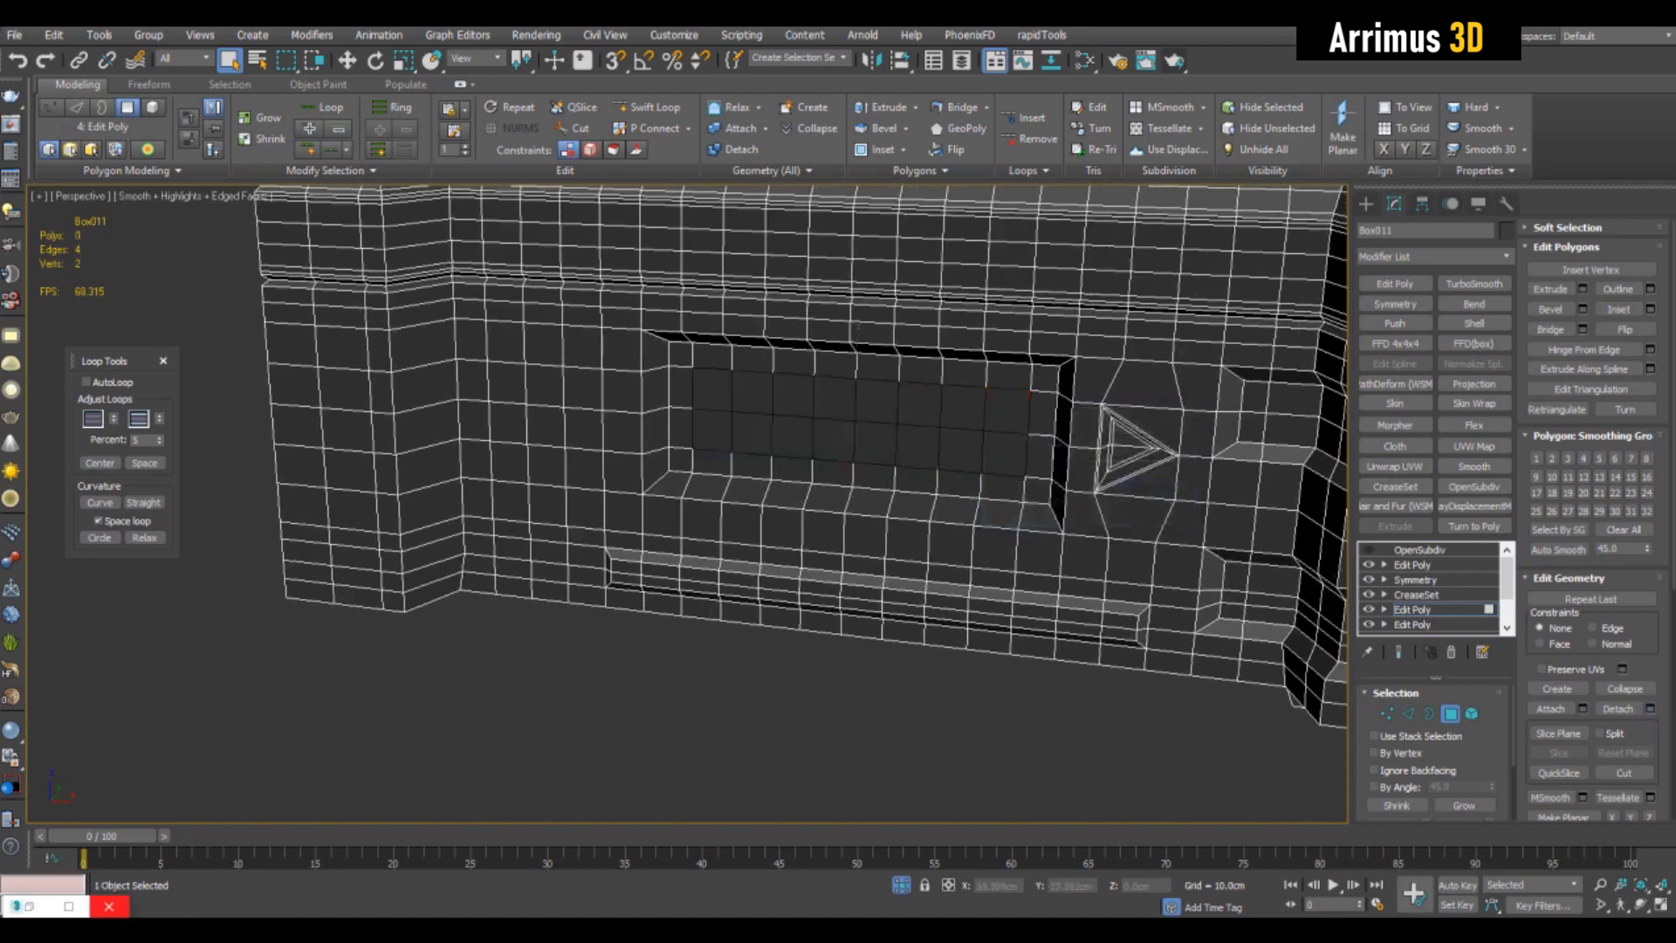
- Select the detached panel inside the front recess and change its object color to yellow
key("4")
left_click(977, 441)
left_click(1506, 230)
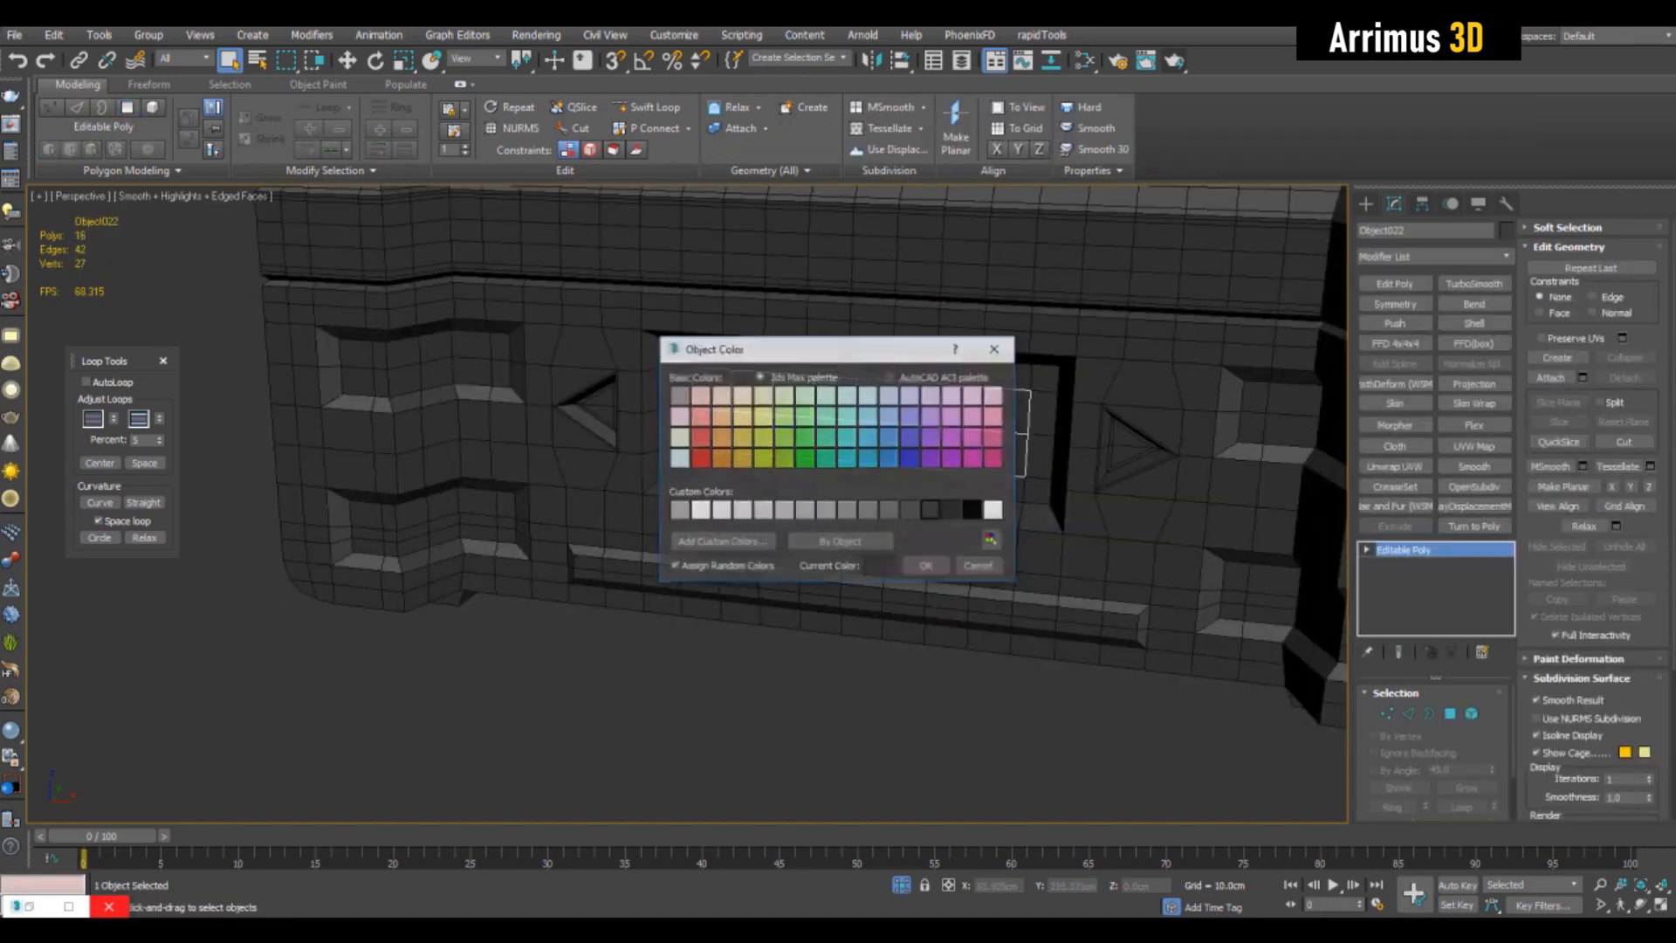
left_click(926, 566)
key("z")
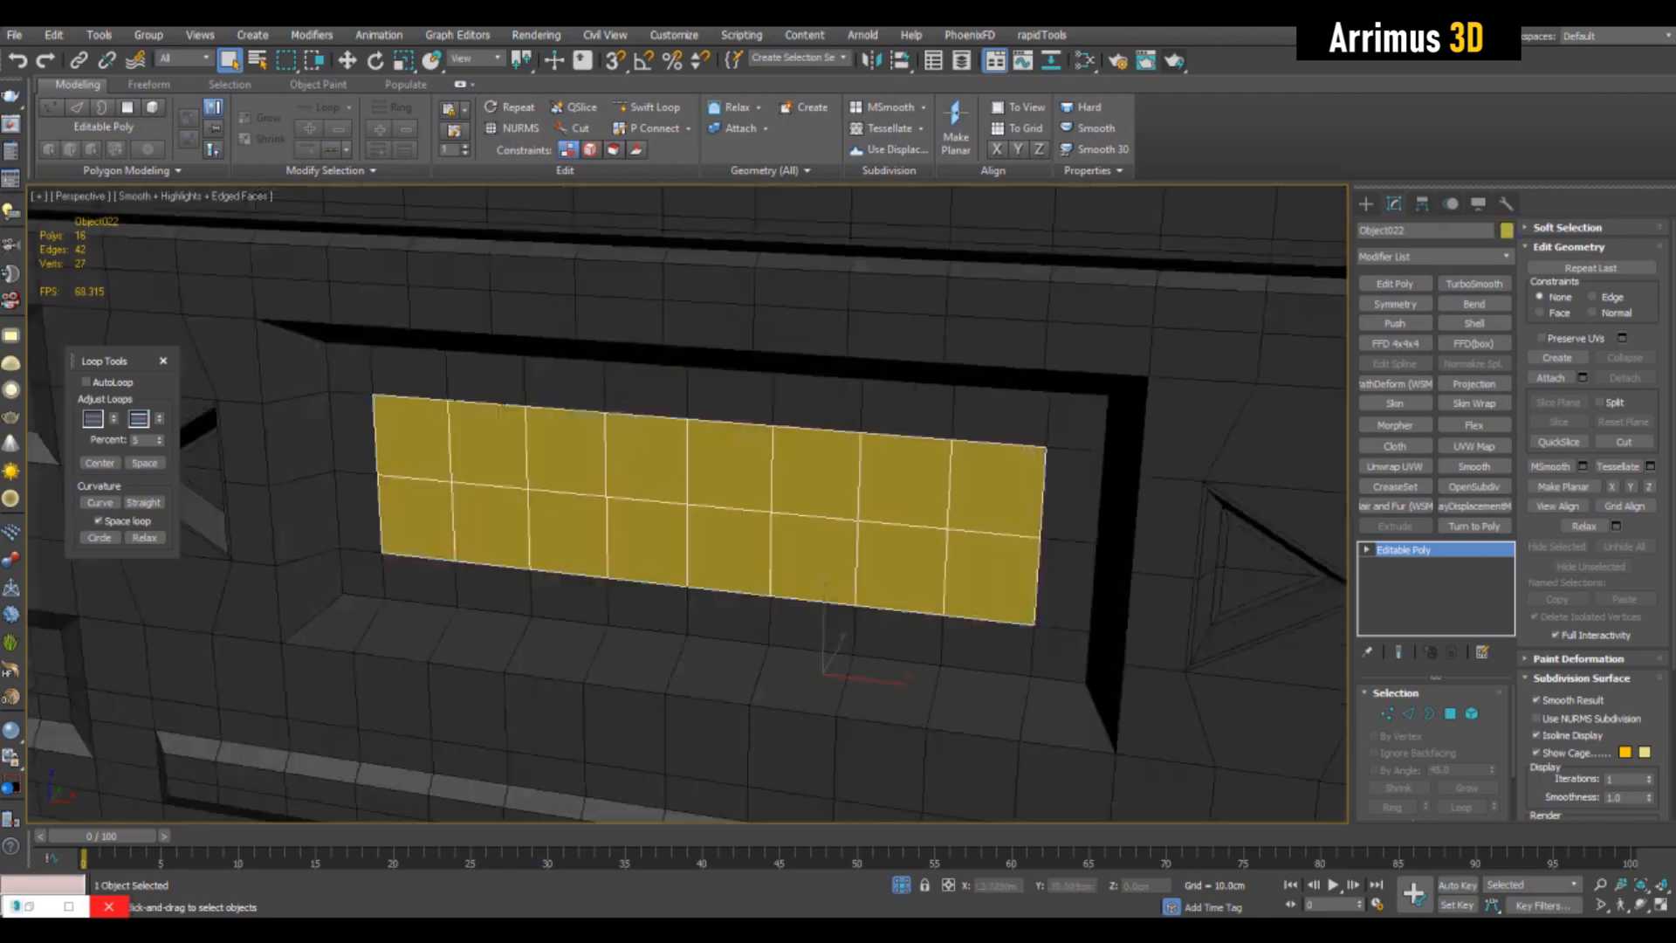
scroll(1030, 485, "down", 4)
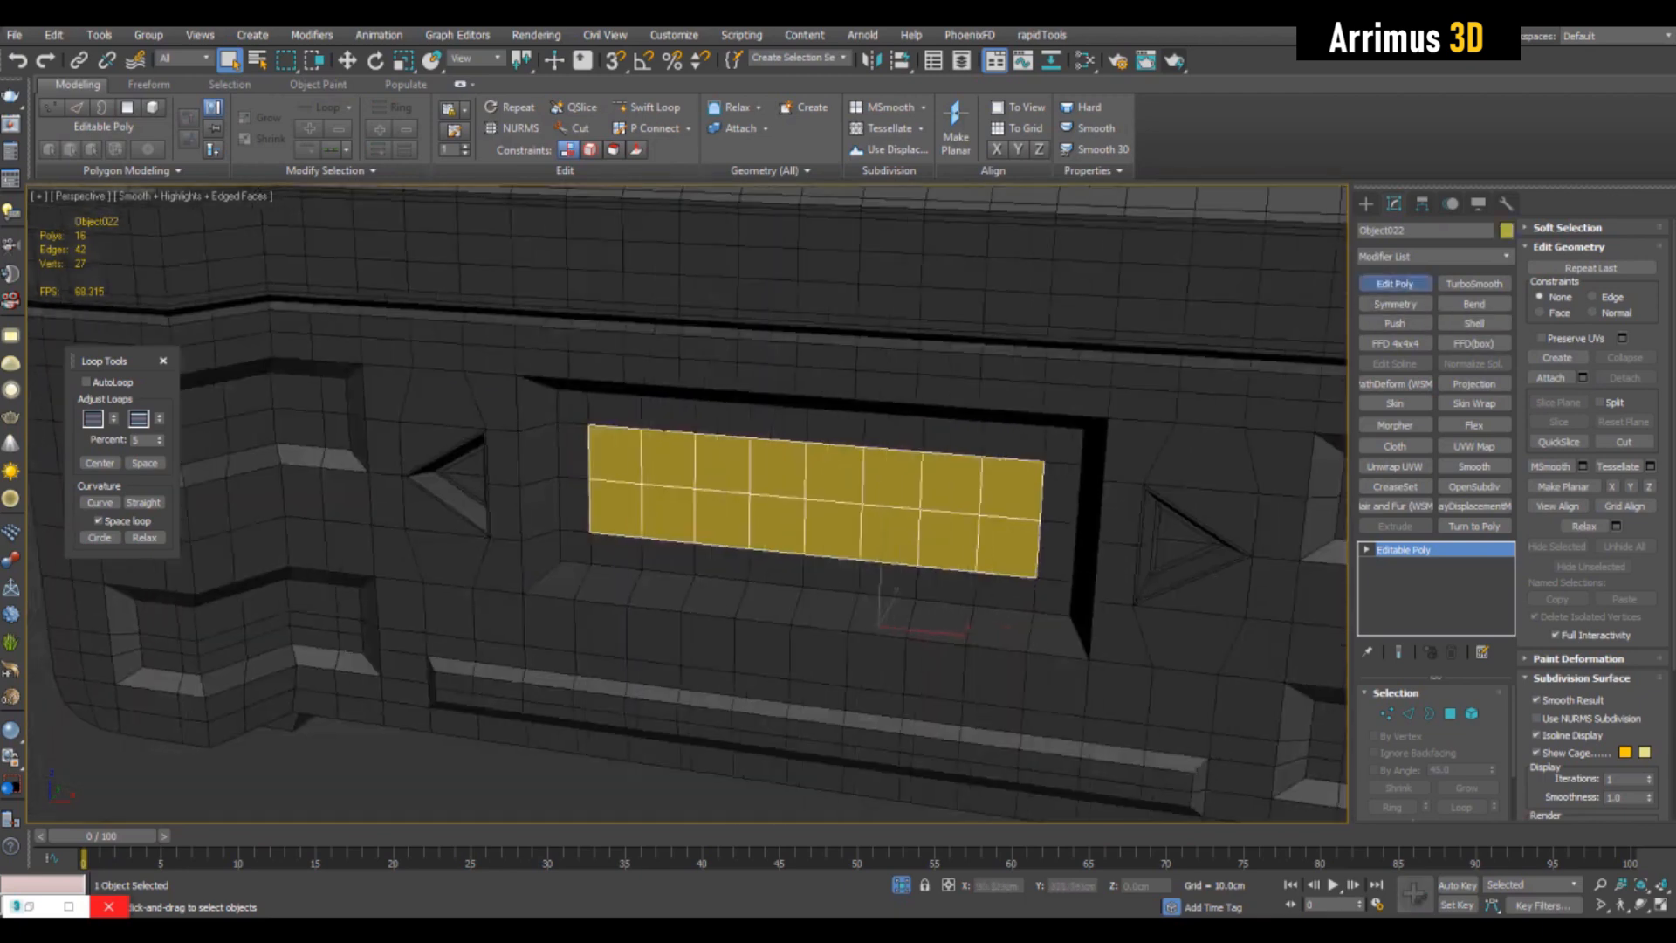
- Add an Edit Poly modifier to the yellow panel, select all its vertices and rotate them so the panel sits tilted in the recess
left_click(1395, 283)
key("1")
key("ctrl+a")
middle_click_drag(960, 515, 1057, 476, "alt")
scroll(816, 476, "up", 3)
key("e")
left_click_drag(866, 429, 874, 441)
middle_click_drag(873, 454, 917, 484, "alt")
scroll(816, 475, "down", 4)
scroll(785, 480, "up", 2)
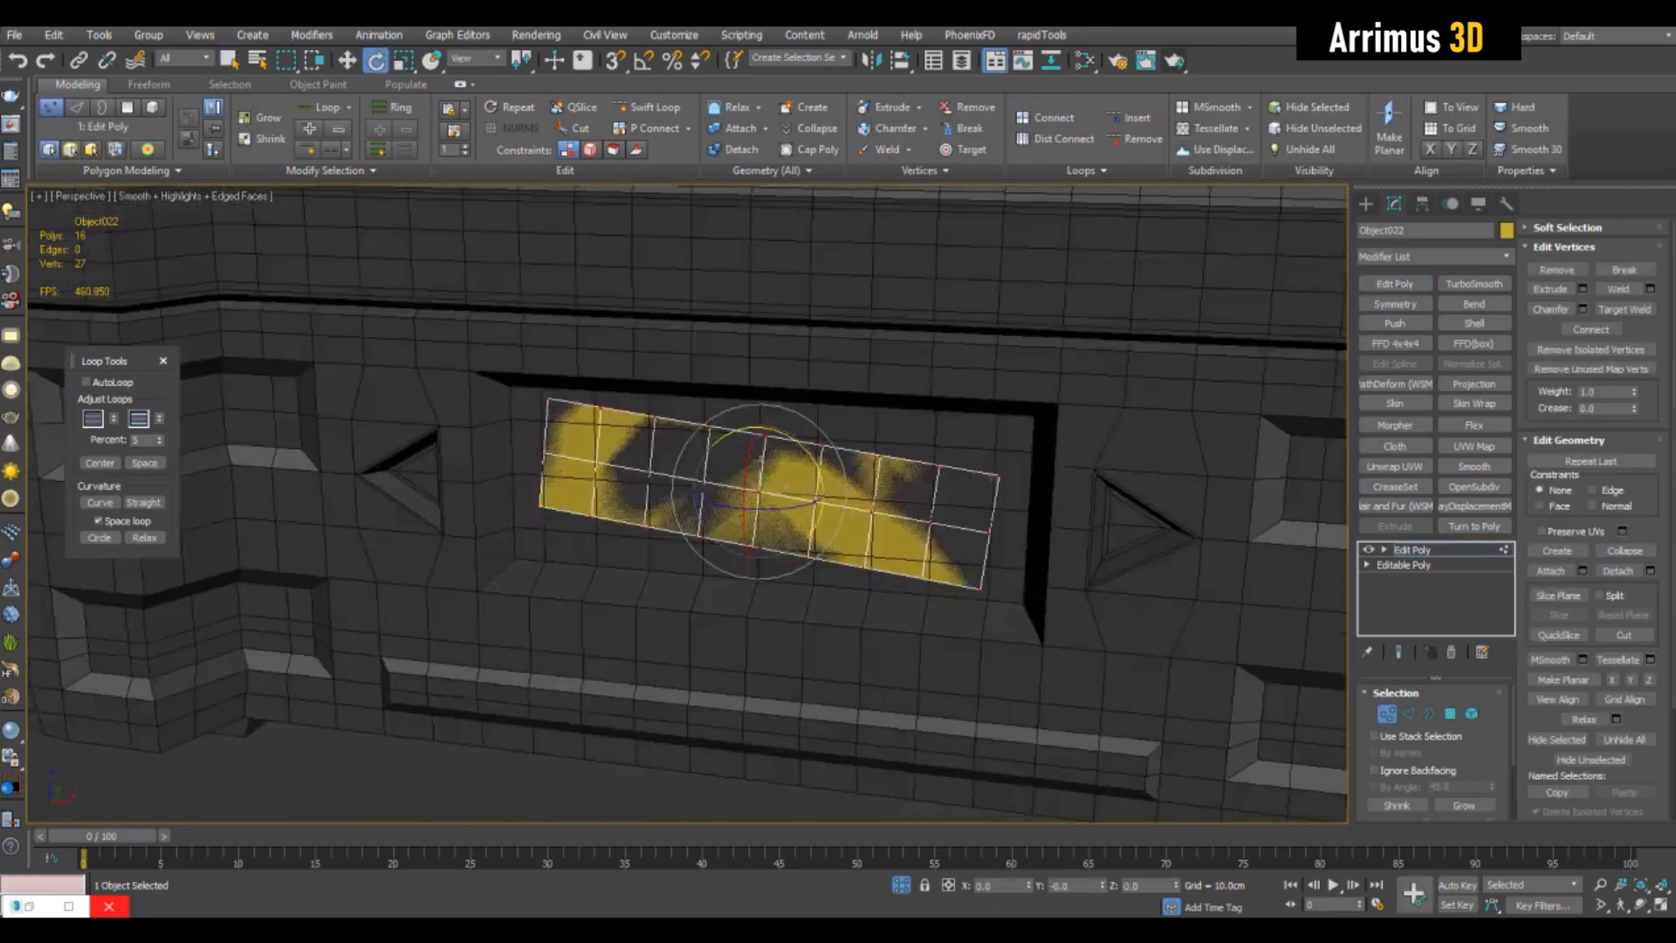
left_click(1257, 742)
mouse_move(1222, 740)
middle_mouse_down("alt")
mouse_move(1280, 744)
mouse_move(1239, 738)
middle_mouse_up("alt")
scroll(1280, 744, "down", 4)
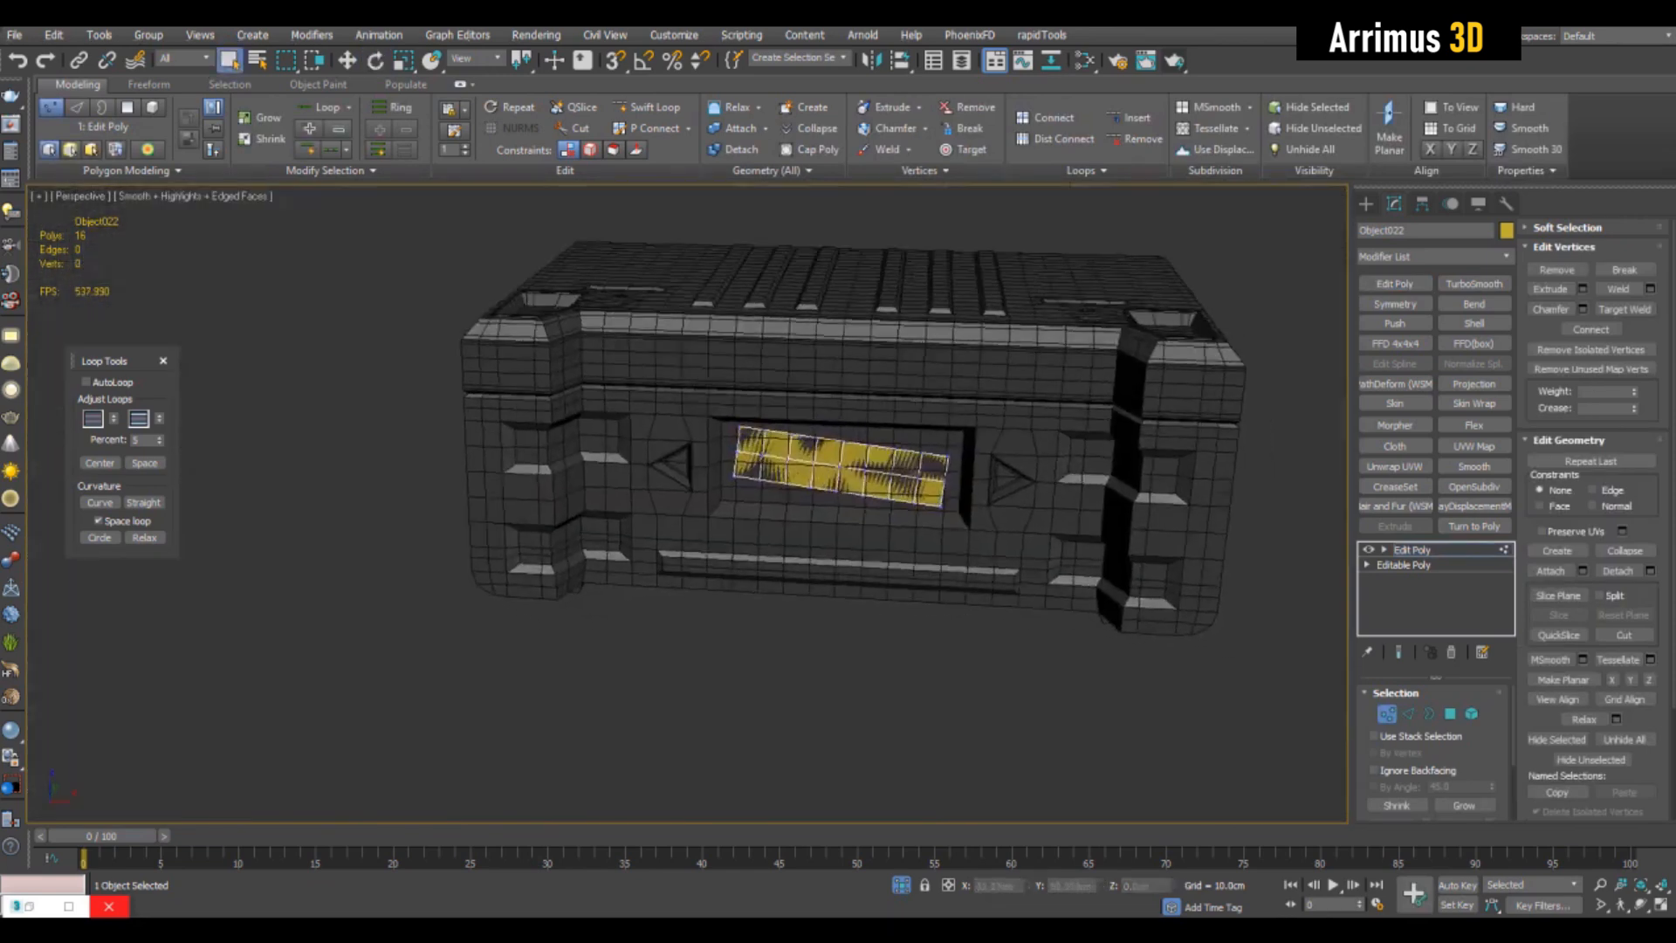
- Tessellate the yellow panel twice to give it a denser grid
scroll(1239, 737, "up", 2)
scroll(816, 471, "up", 2)
scroll(997, 506, "down", 4)
mouse_move(997, 506)
middle_mouse_down("alt")
mouse_move(977, 499)
mouse_move(1004, 485)
mouse_move(964, 467)
mouse_move(1023, 487)
middle_mouse_up("alt")
scroll(986, 489, "up", 3)
scroll(768, 445, "down", 2)
middle_click_drag(803, 437, 831, 383, "alt")
scroll(768, 441, "up", 4)
middle_click_drag(690, 425, 831, 452, "alt")
scroll(831, 453, "up", 2)
left_click(1619, 660)
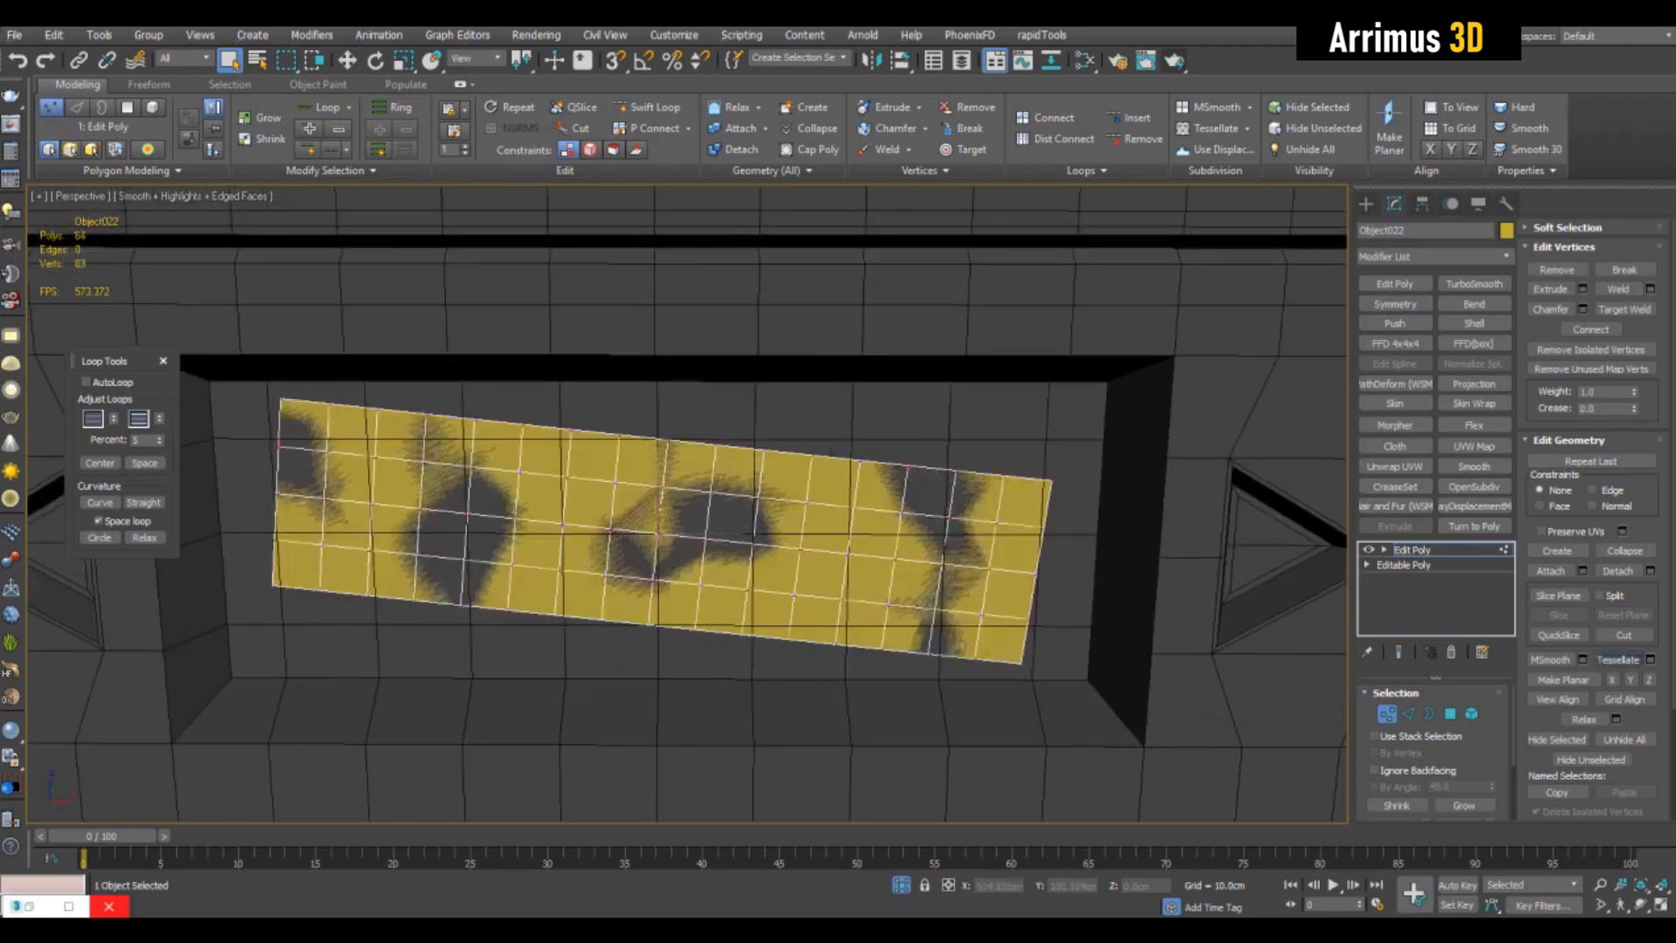
left_click(1618, 660)
scroll(1026, 652, "up", 4)
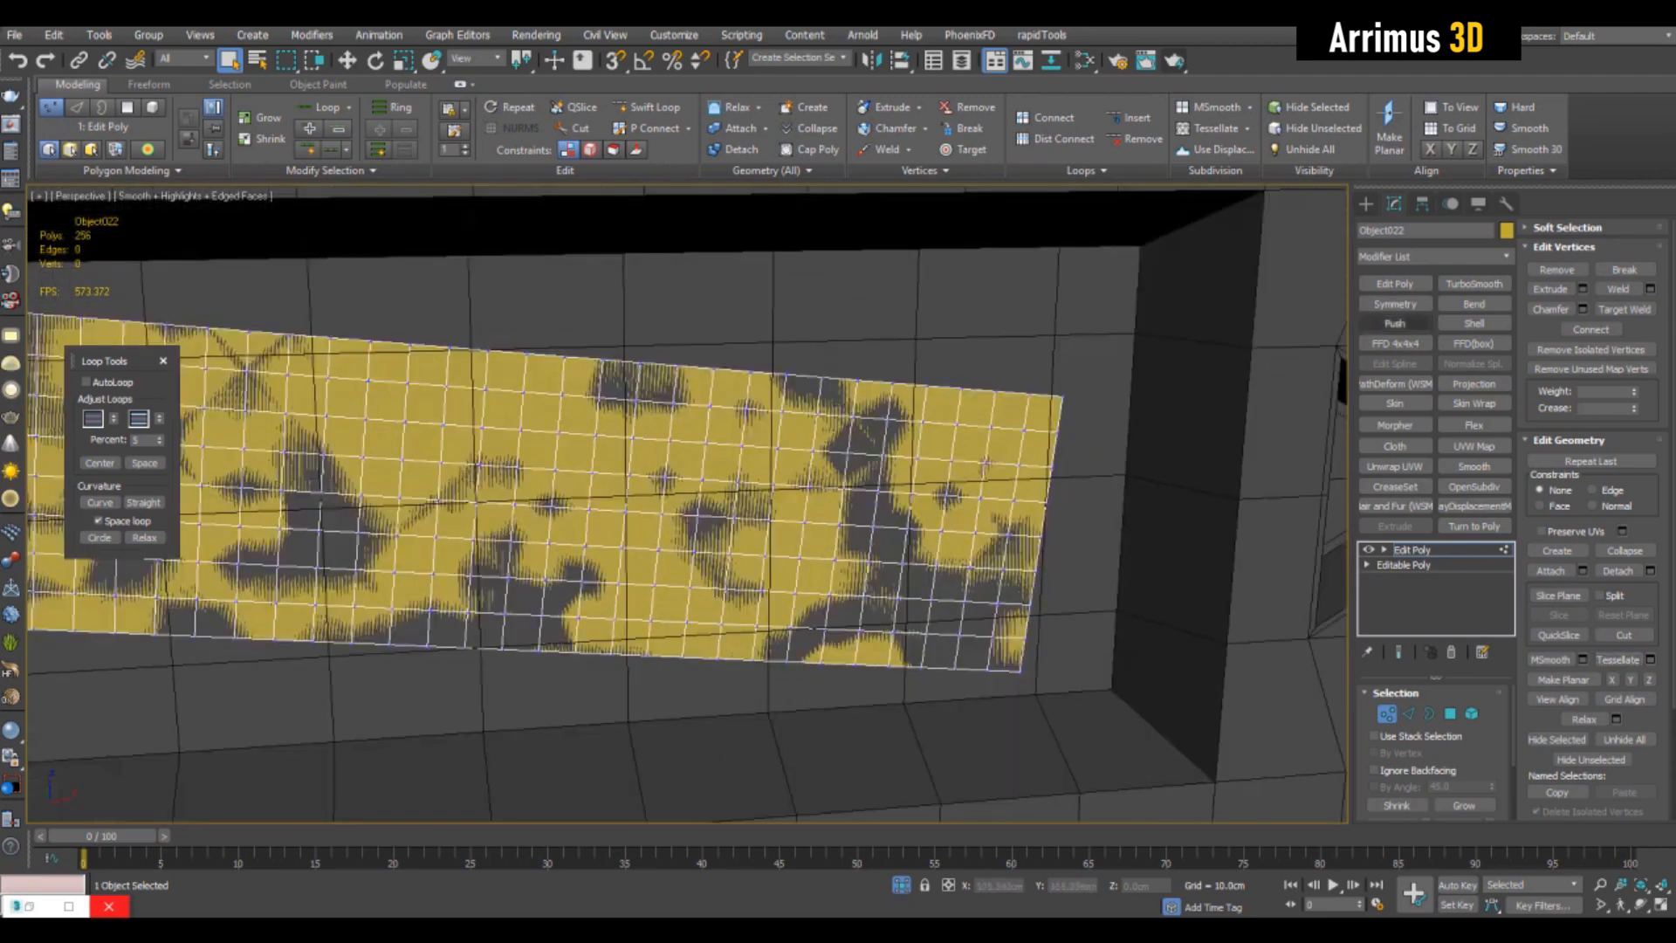
- Add a second Edit Poly modifier and move a small group of vertices near the panel's upper-right corner outward
left_click(1395, 283)
key("1")
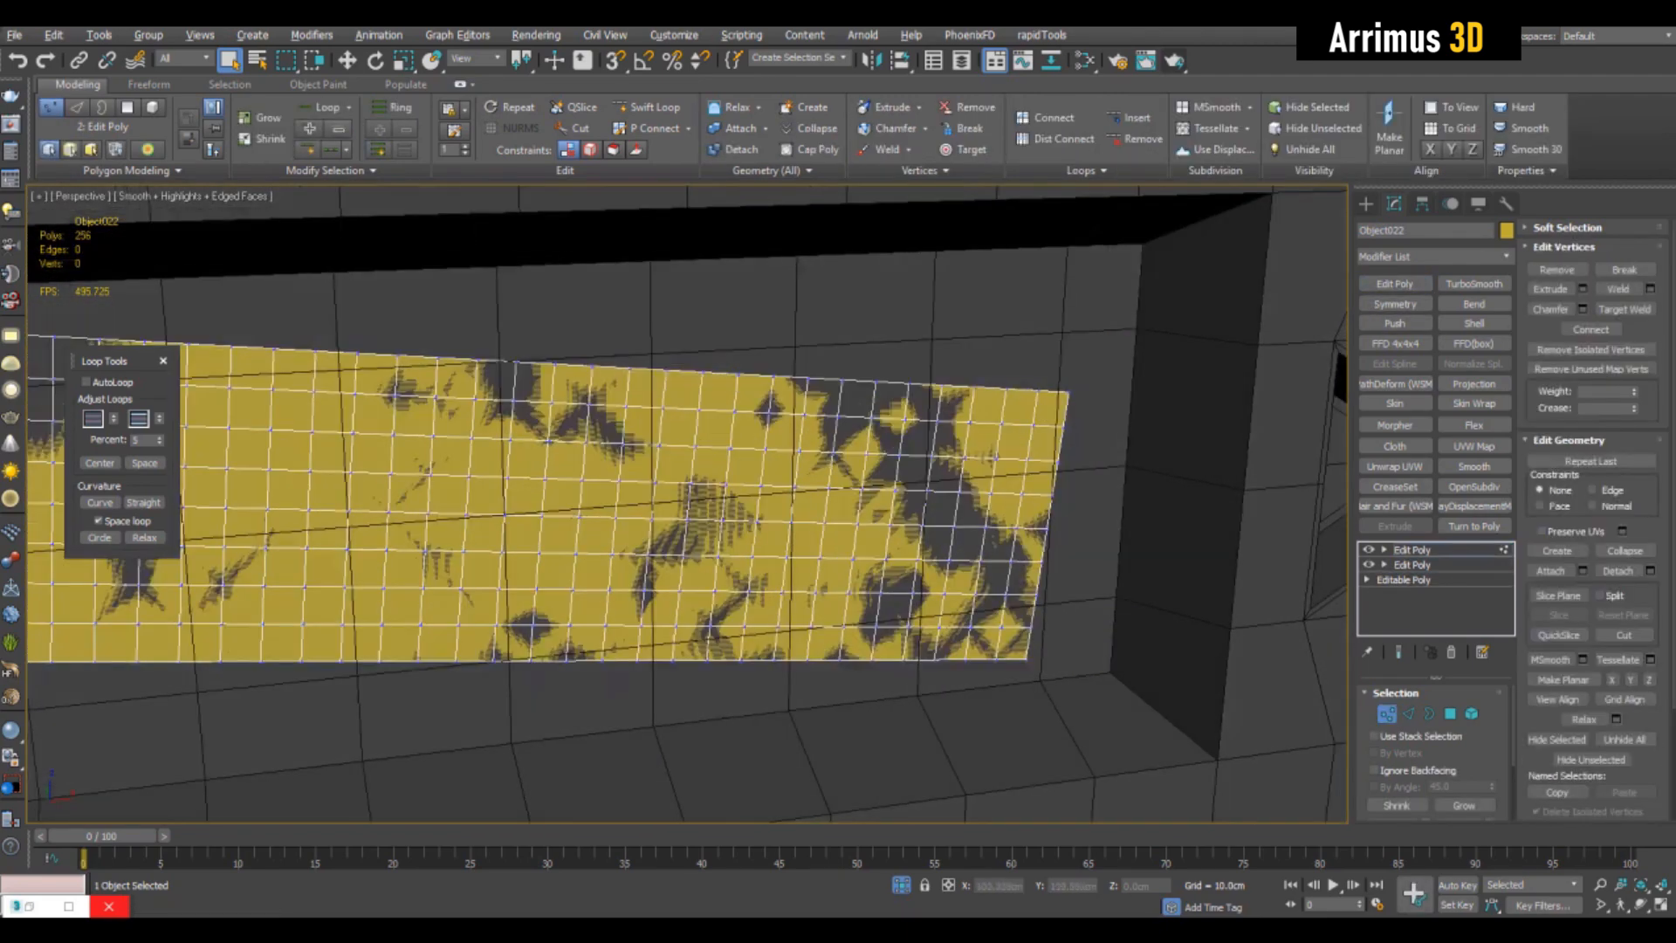
left_click_drag(971, 475, 947, 476)
key("w")
key("z")
middle_click_drag(786, 411, 872, 481, "alt")
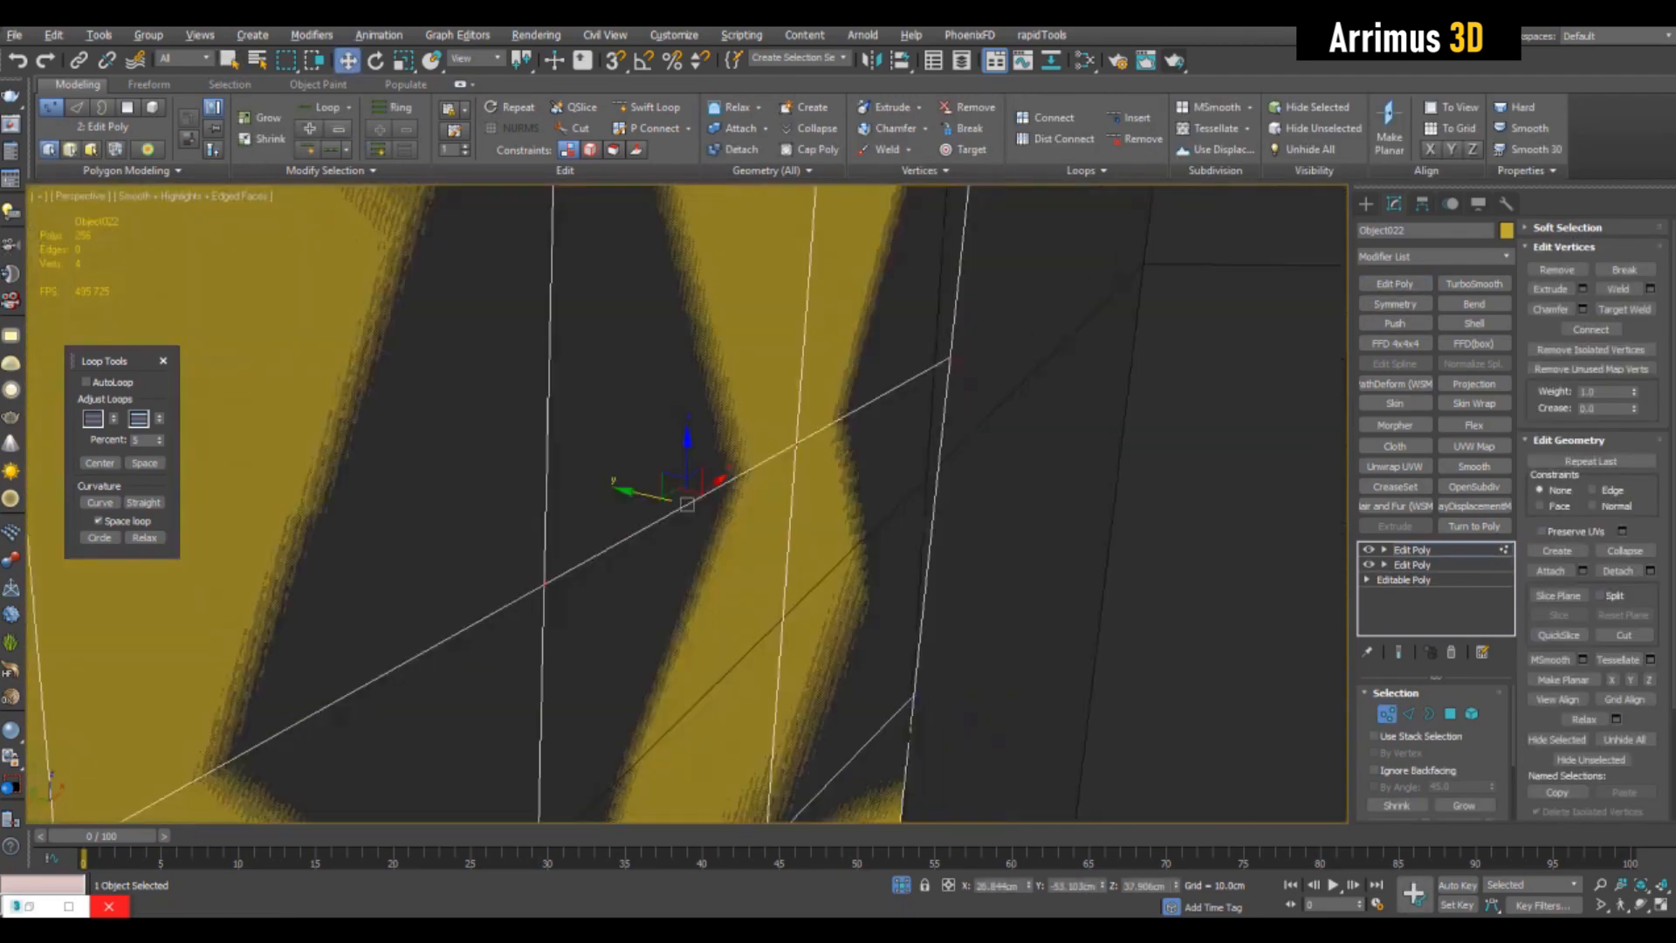
scroll(873, 480, "down", 4)
left_click_drag(734, 474, 752, 478)
- Curl the panel's upper-right corner by rotating its outermost vertices
scroll(834, 423, "down", 4)
middle_click_drag(1004, 454, 807, 436, "alt")
scroll(834, 423, "up", 3)
left_click(891, 404)
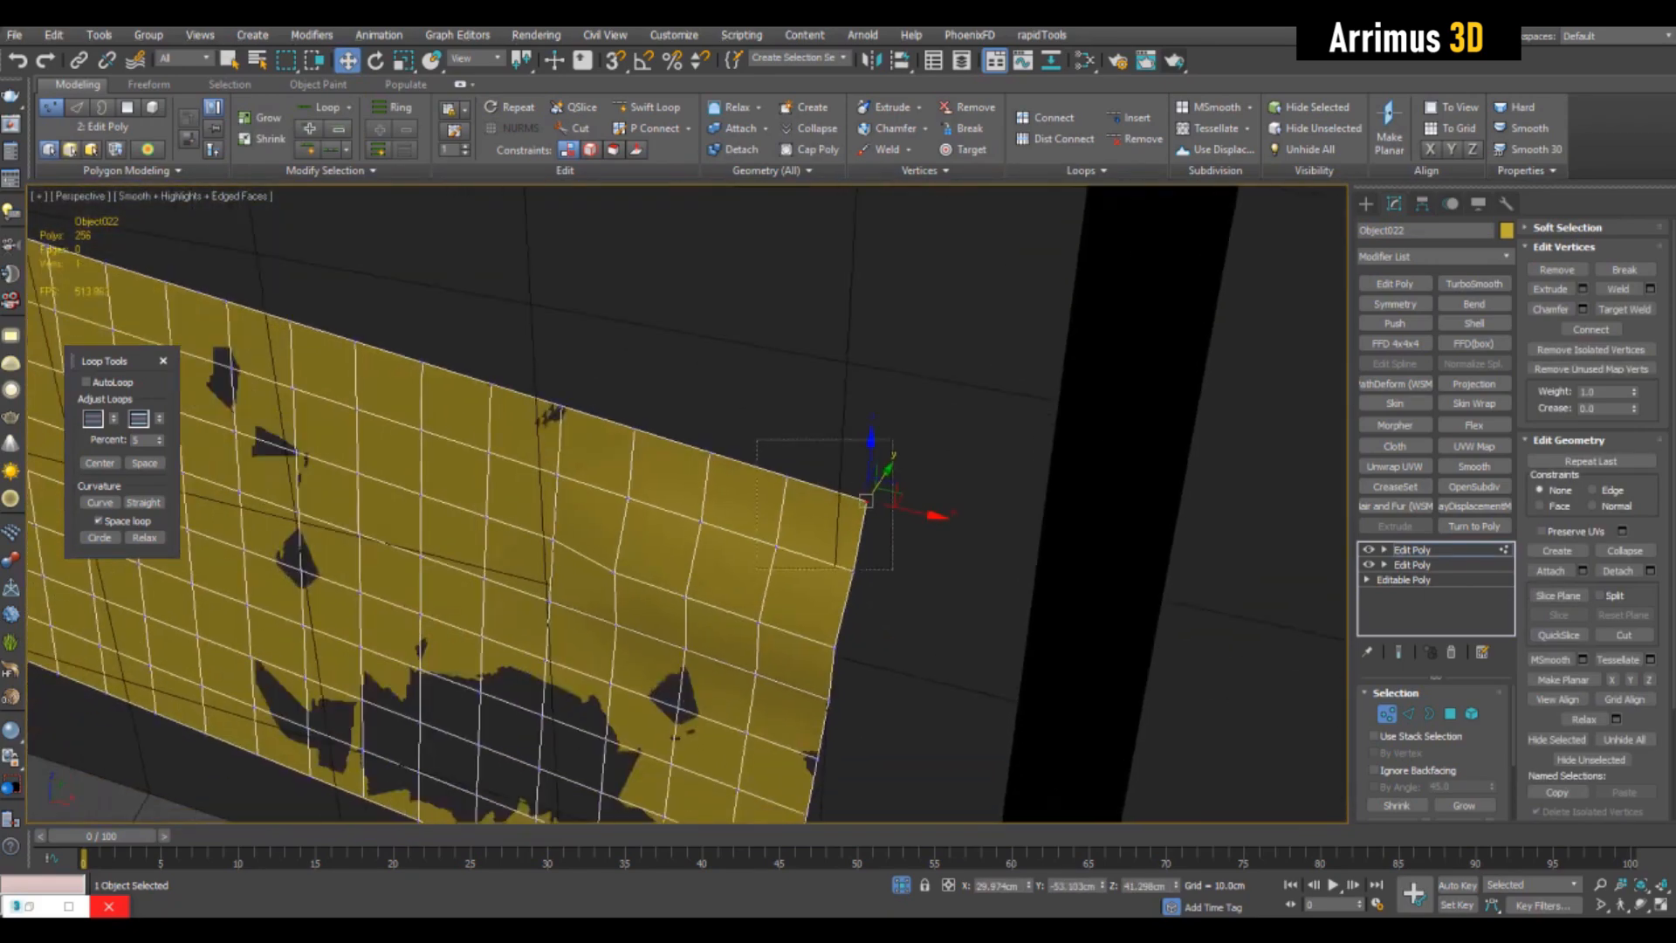
key("e")
left_click_drag(822, 519, 833, 521)
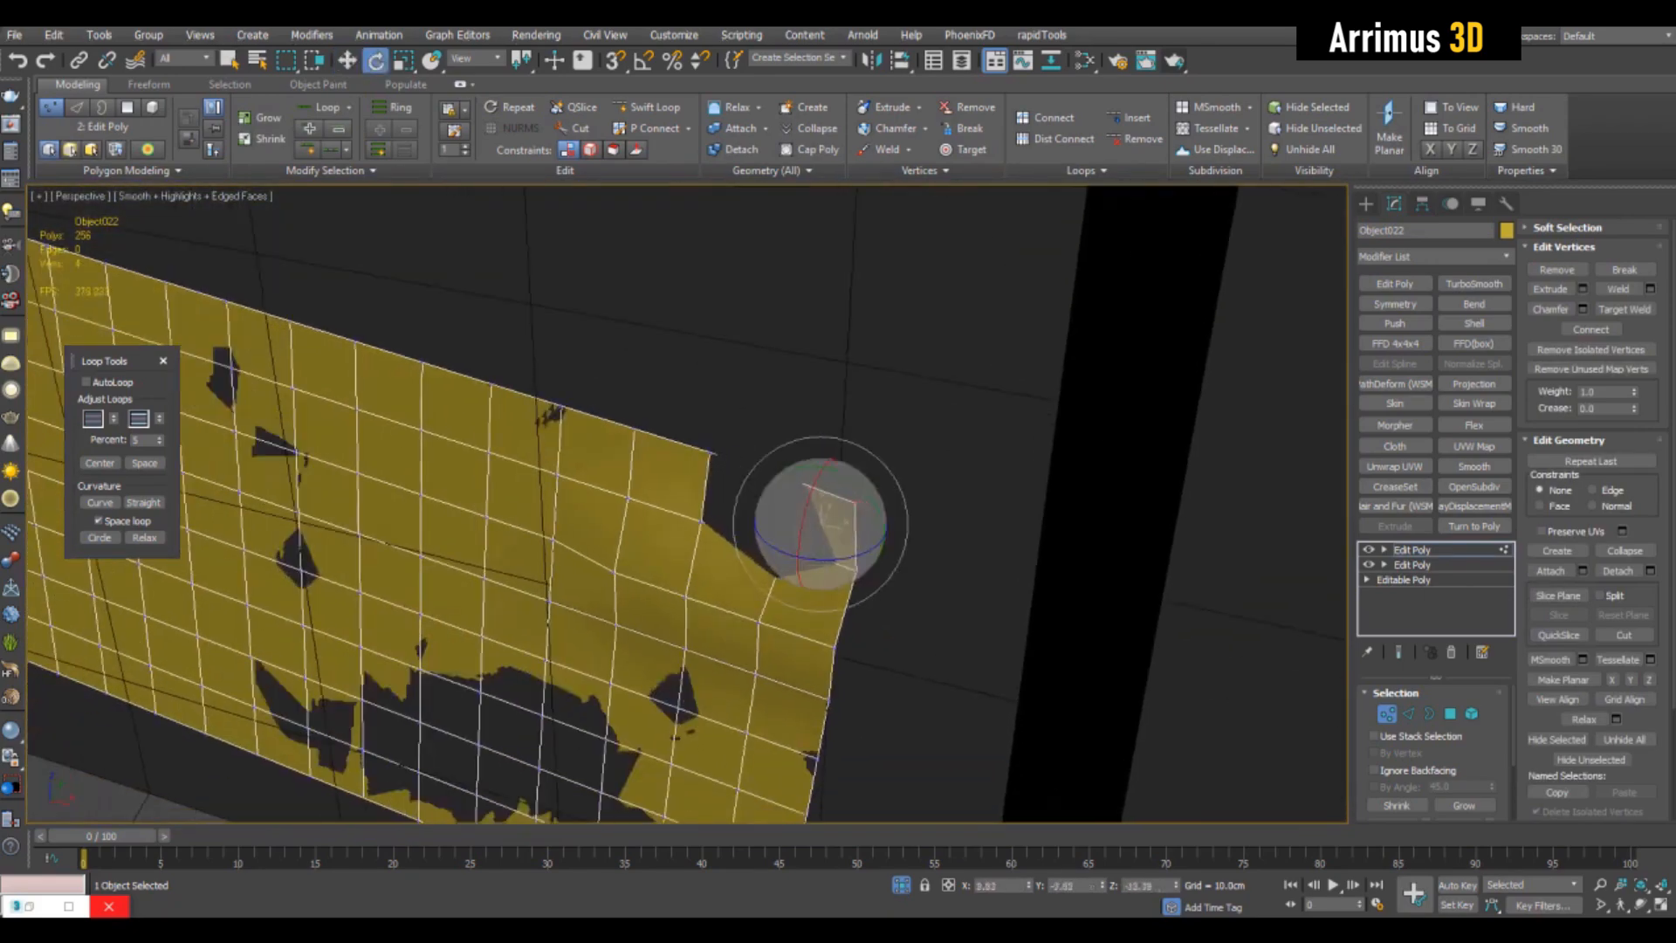
key("w")
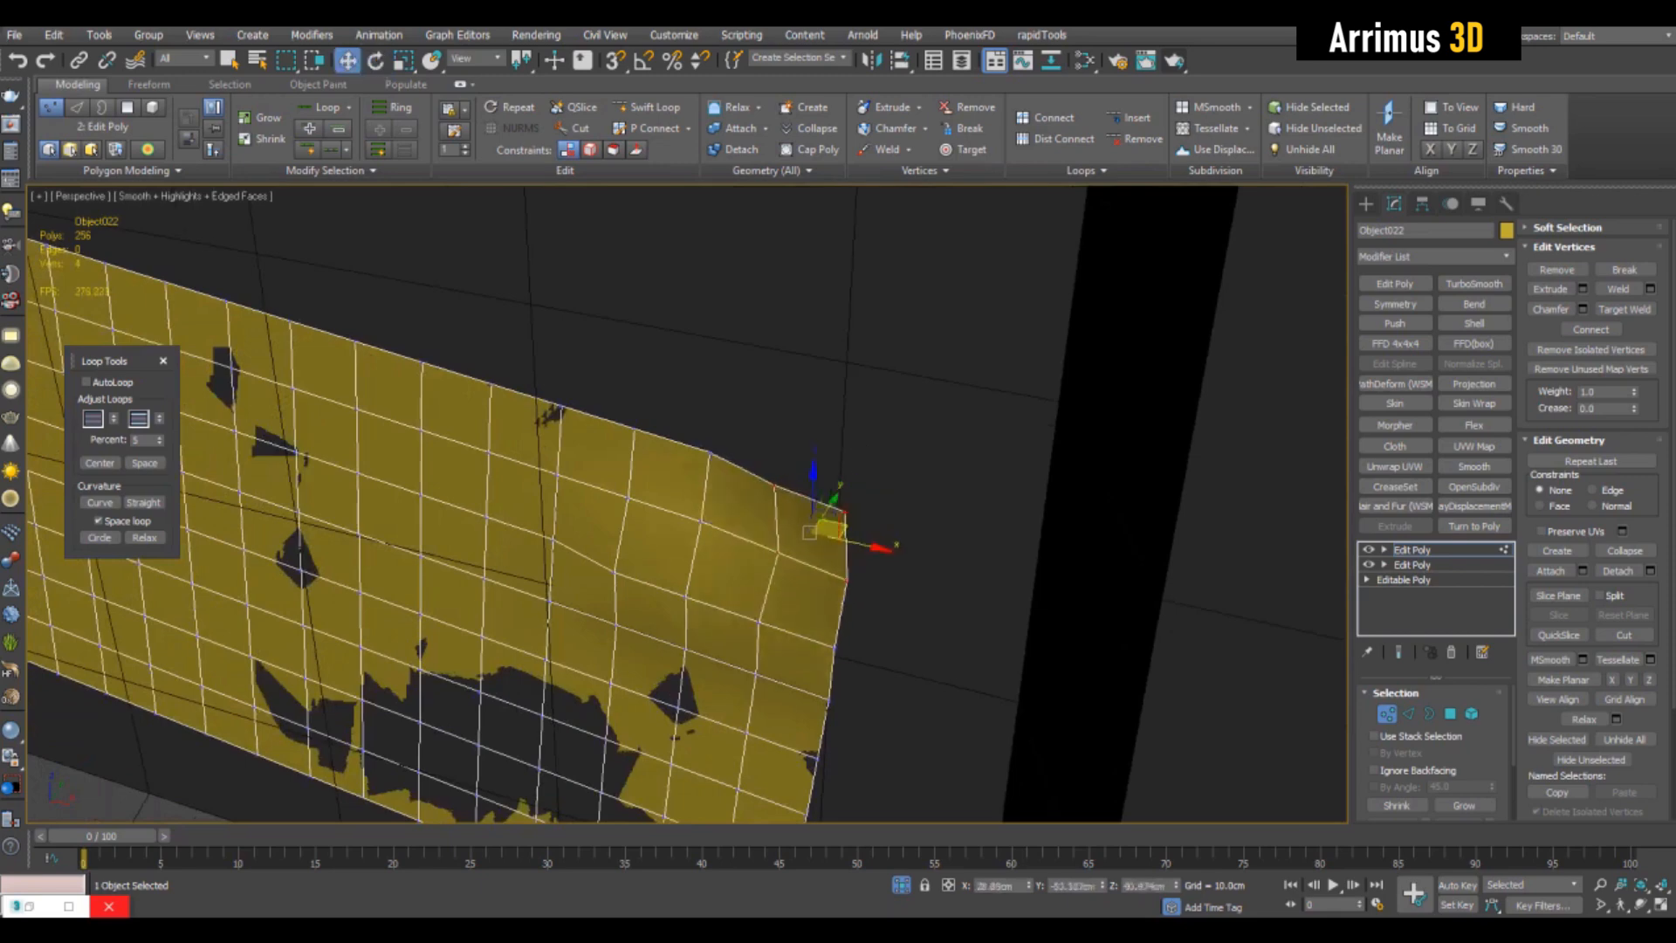
- Select the panel's lower-right corner vertices and enable Soft Selection with a falloff of 8.2 cm
middle_click_drag(698, 611, 860, 258)
left_click_drag(915, 682, 955, 696)
middle_click_drag(955, 696, 951, 668, "alt")
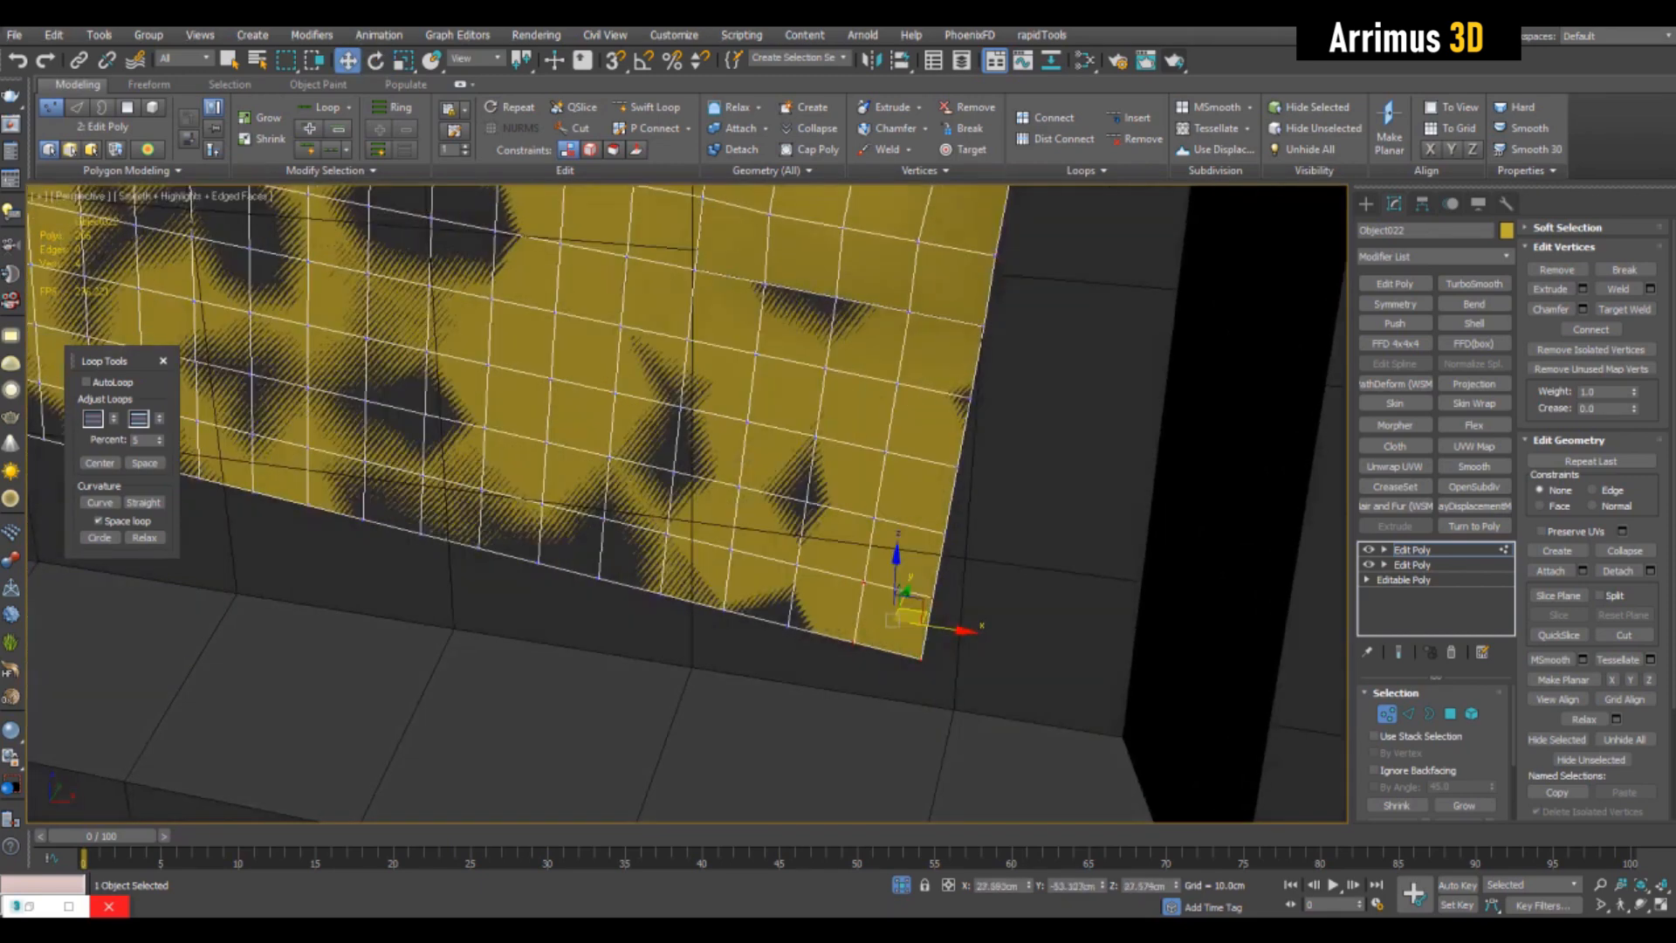
left_click(1567, 228)
left_click(1536, 250)
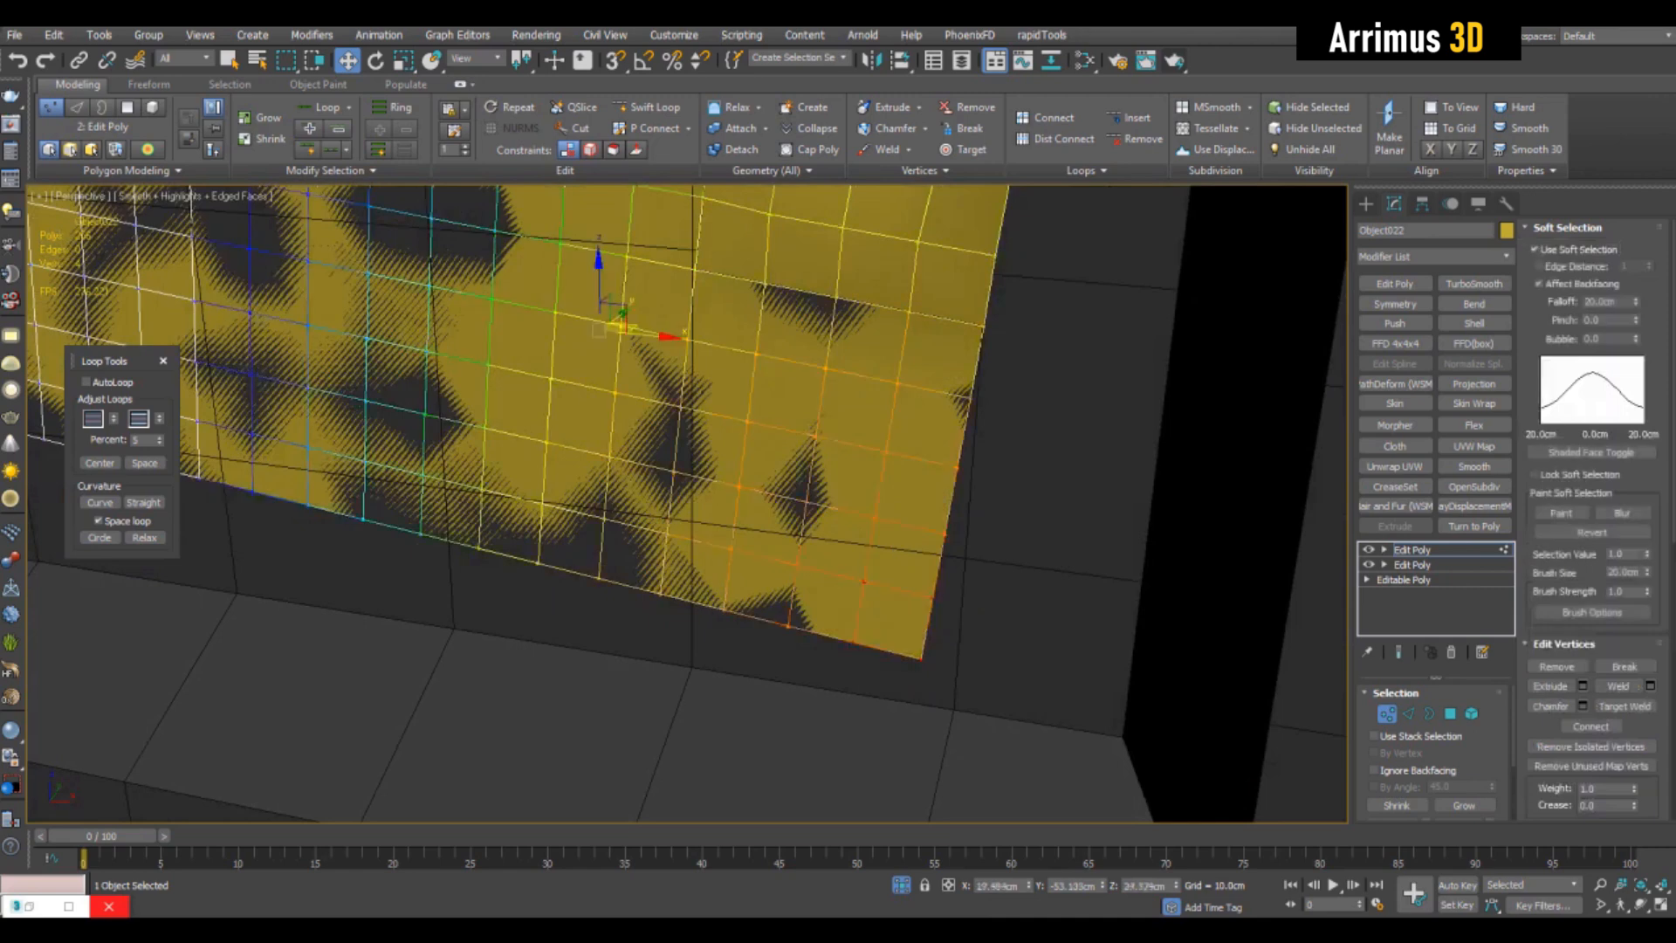
left_click_drag(1636, 303, 1635, 394)
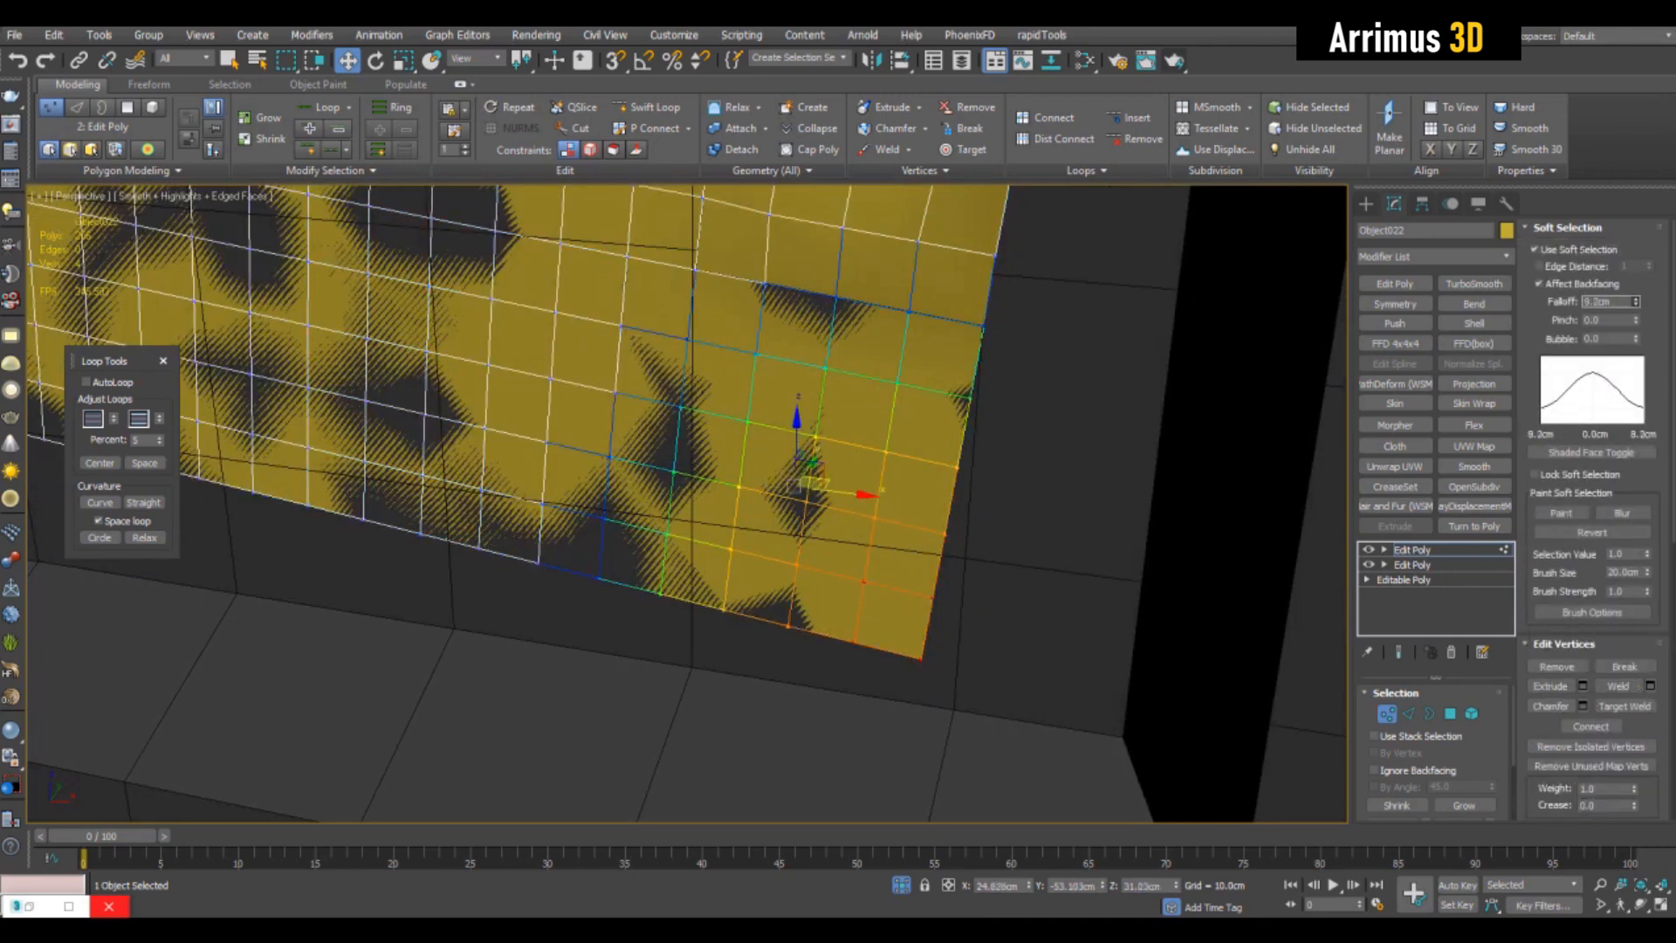
- Rotate and move the soft-selected lower-right corner vertices to bend that corner away from the recess floor
key("e")
left_click_drag(815, 478, 793, 485)
key("ctrl+z")
middle_click_drag(793, 486, 848, 472, "alt")
left_click_drag(815, 479, 796, 467)
key("w")
middle_click_drag(796, 467, 842, 489, "alt")
left_click_drag(814, 461, 816, 471)
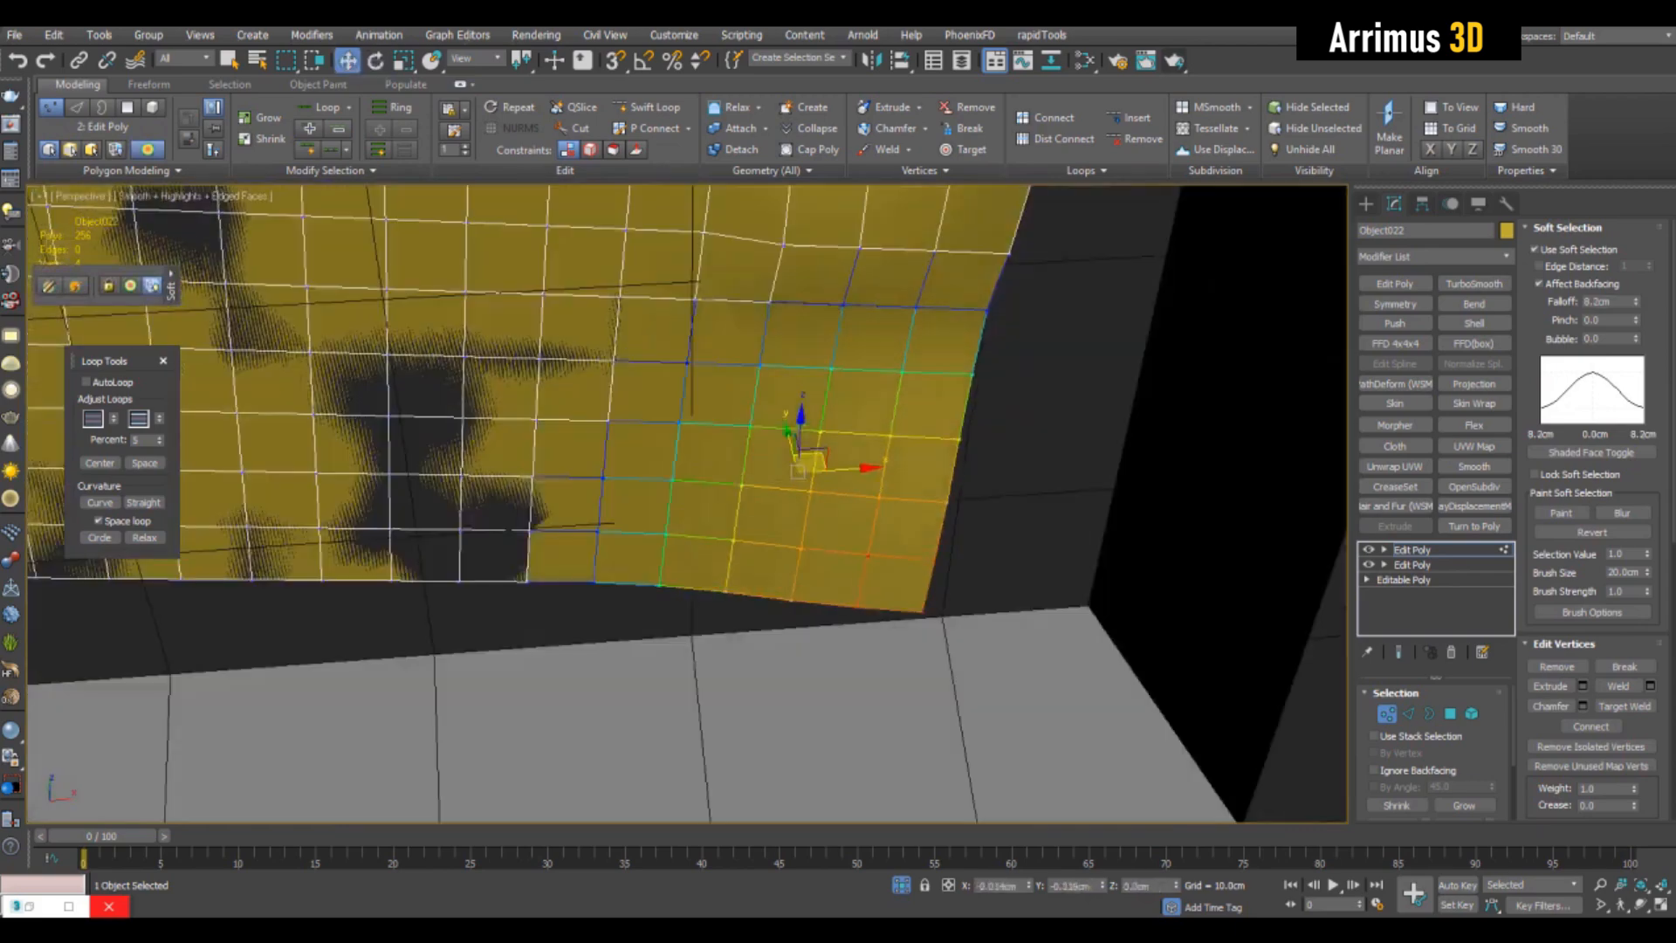
middle_click_drag(816, 472, 817, 468, "alt")
- Reduce the soft selection falloff to 4.018 cm and rotate the lower-right corner further
left_click_drag(1636, 303, 1636, 343)
key("e")
left_click_drag(838, 528, 851, 543)
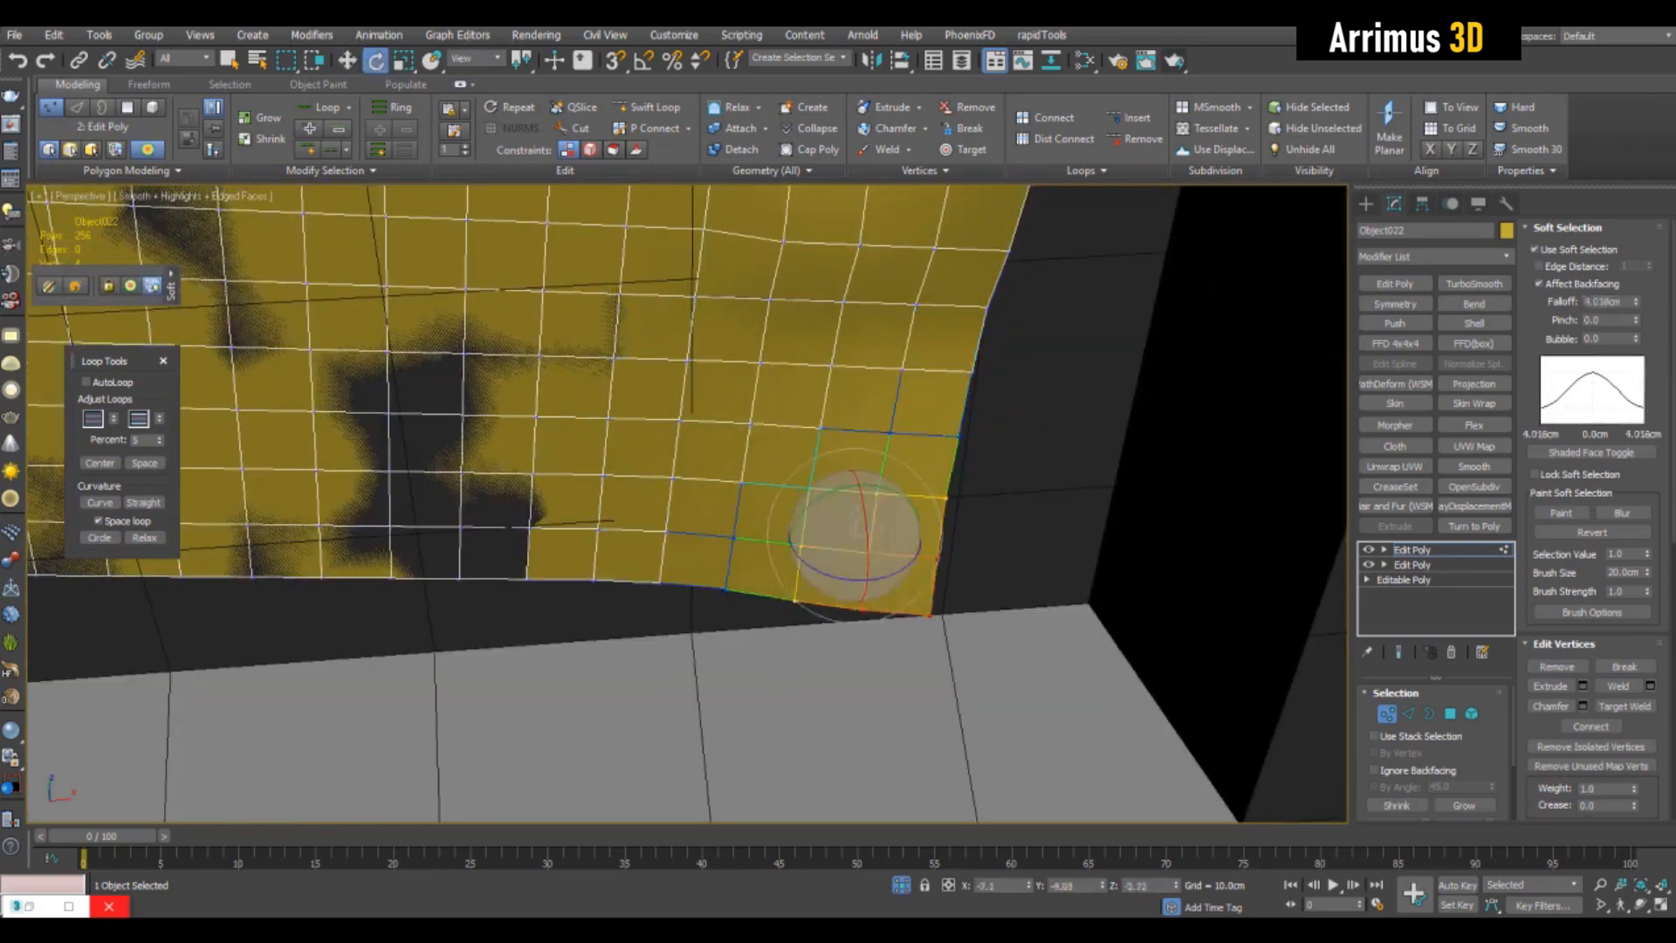
- Select the panel's lower-left corner vertices, then rotate and move them with soft selection to curl the corner outward
scroll(860, 529, "down", 6)
scroll(463, 533, "up", 6)
key("q")
left_click_drag(675, 599, 808, 557)
middle_click_drag(807, 541, 790, 515, "alt")
key("e")
left_click_drag(790, 480, 814, 485)
key("w")
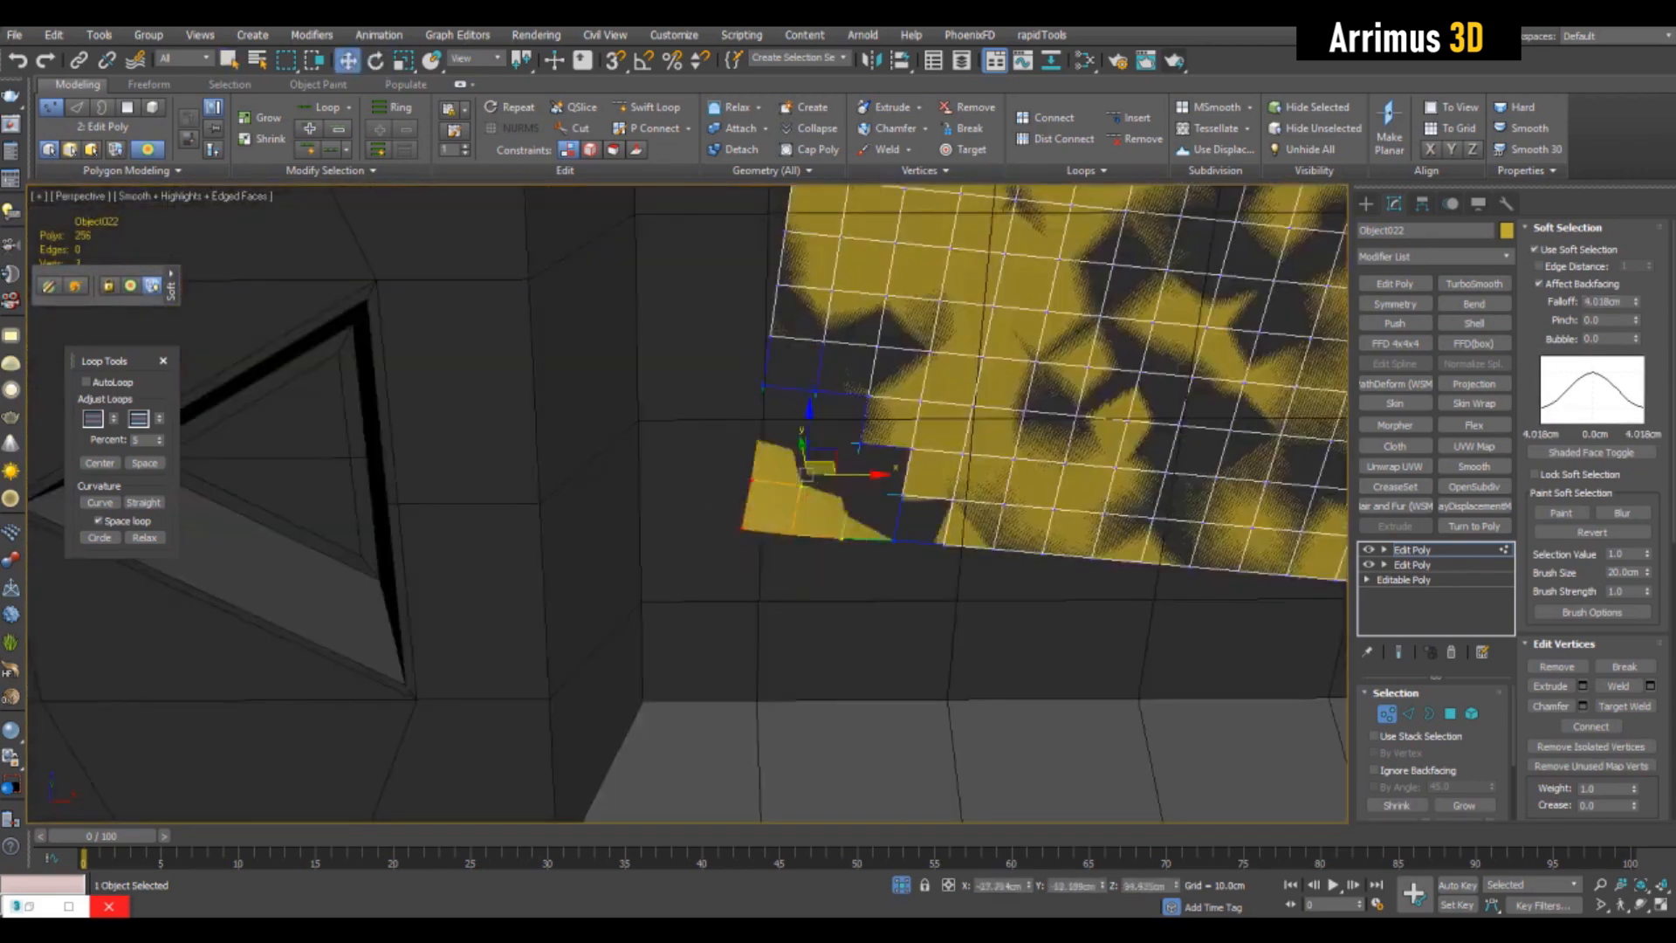
middle_click_drag(813, 485, 828, 454, "alt")
left_click_drag(828, 453, 819, 466)
middle_click_drag(819, 466, 836, 525, "alt")
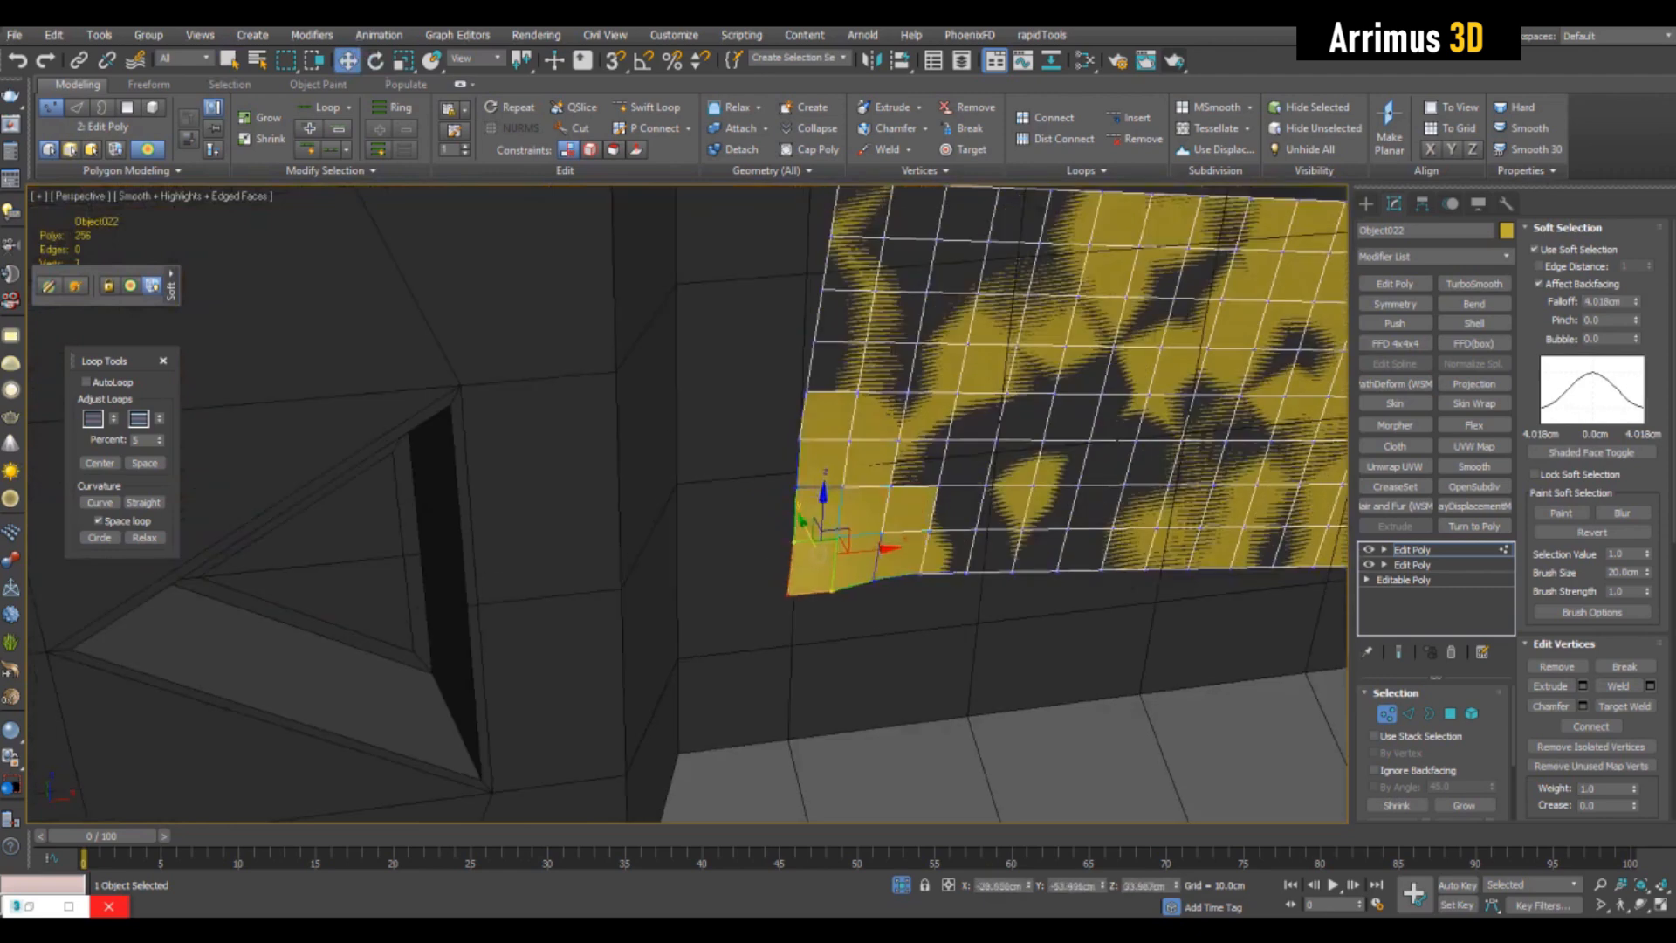
- Turn off Soft Selection and pull the panel's upper-left corner vertex outward
key("s")
left_click_drag(787, 576, 784, 583)
middle_click_drag(784, 583, 660, 724)
left_click(650, 380)
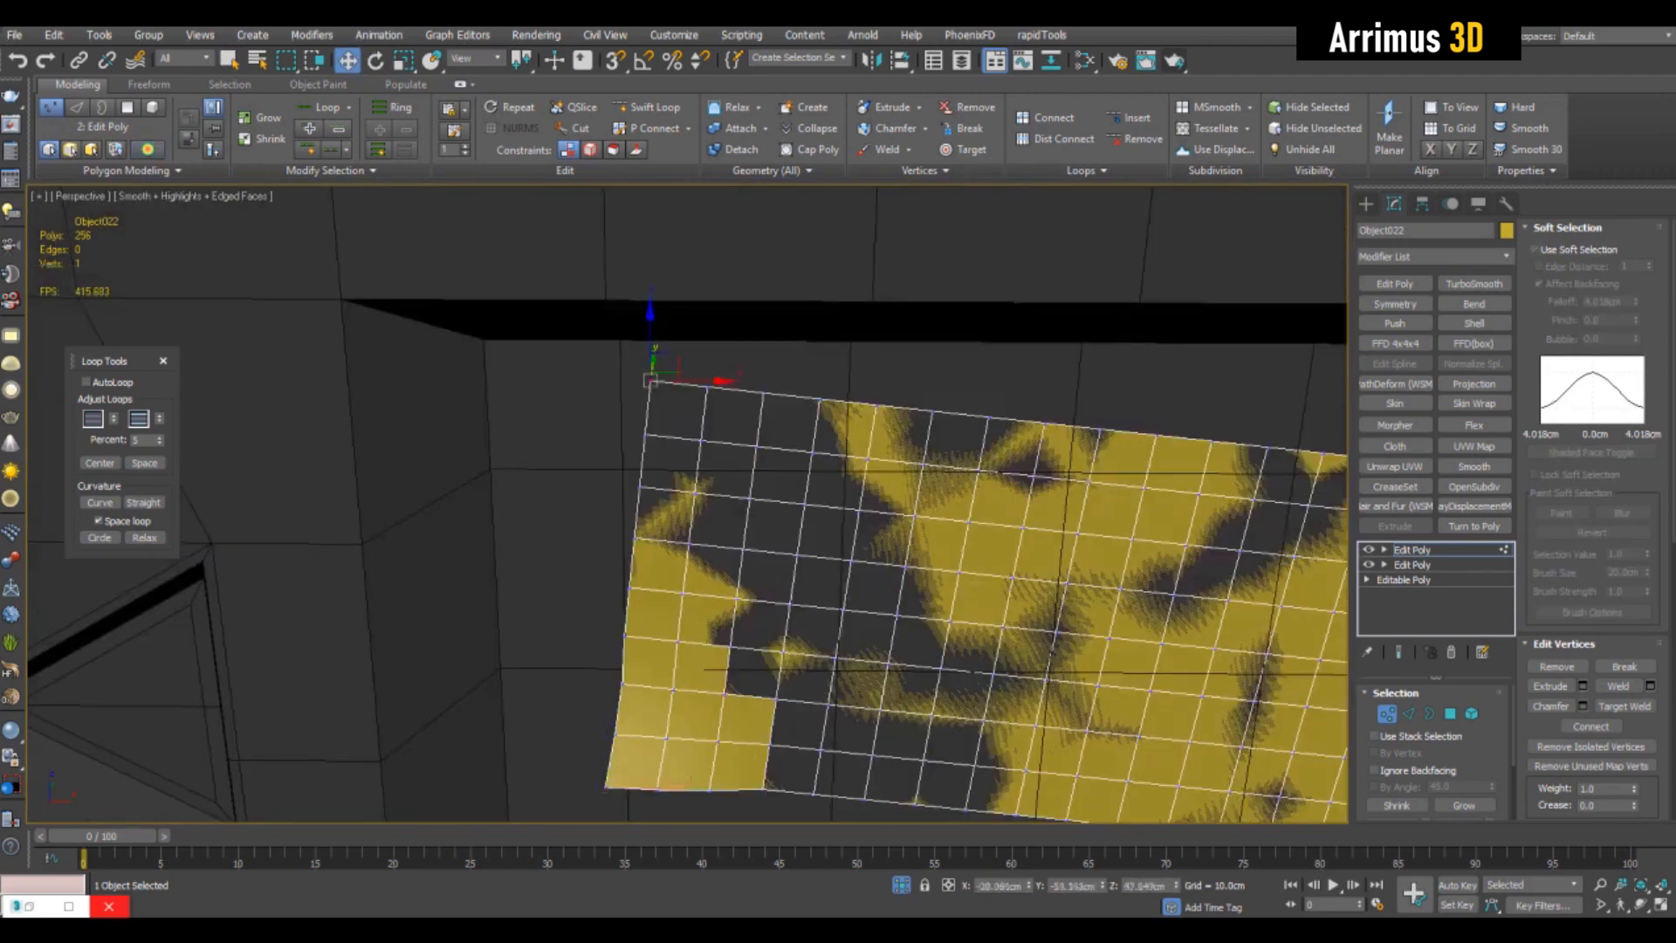
key("w")
left_click(656, 388)
middle_click_drag(657, 387, 644, 436, "alt")
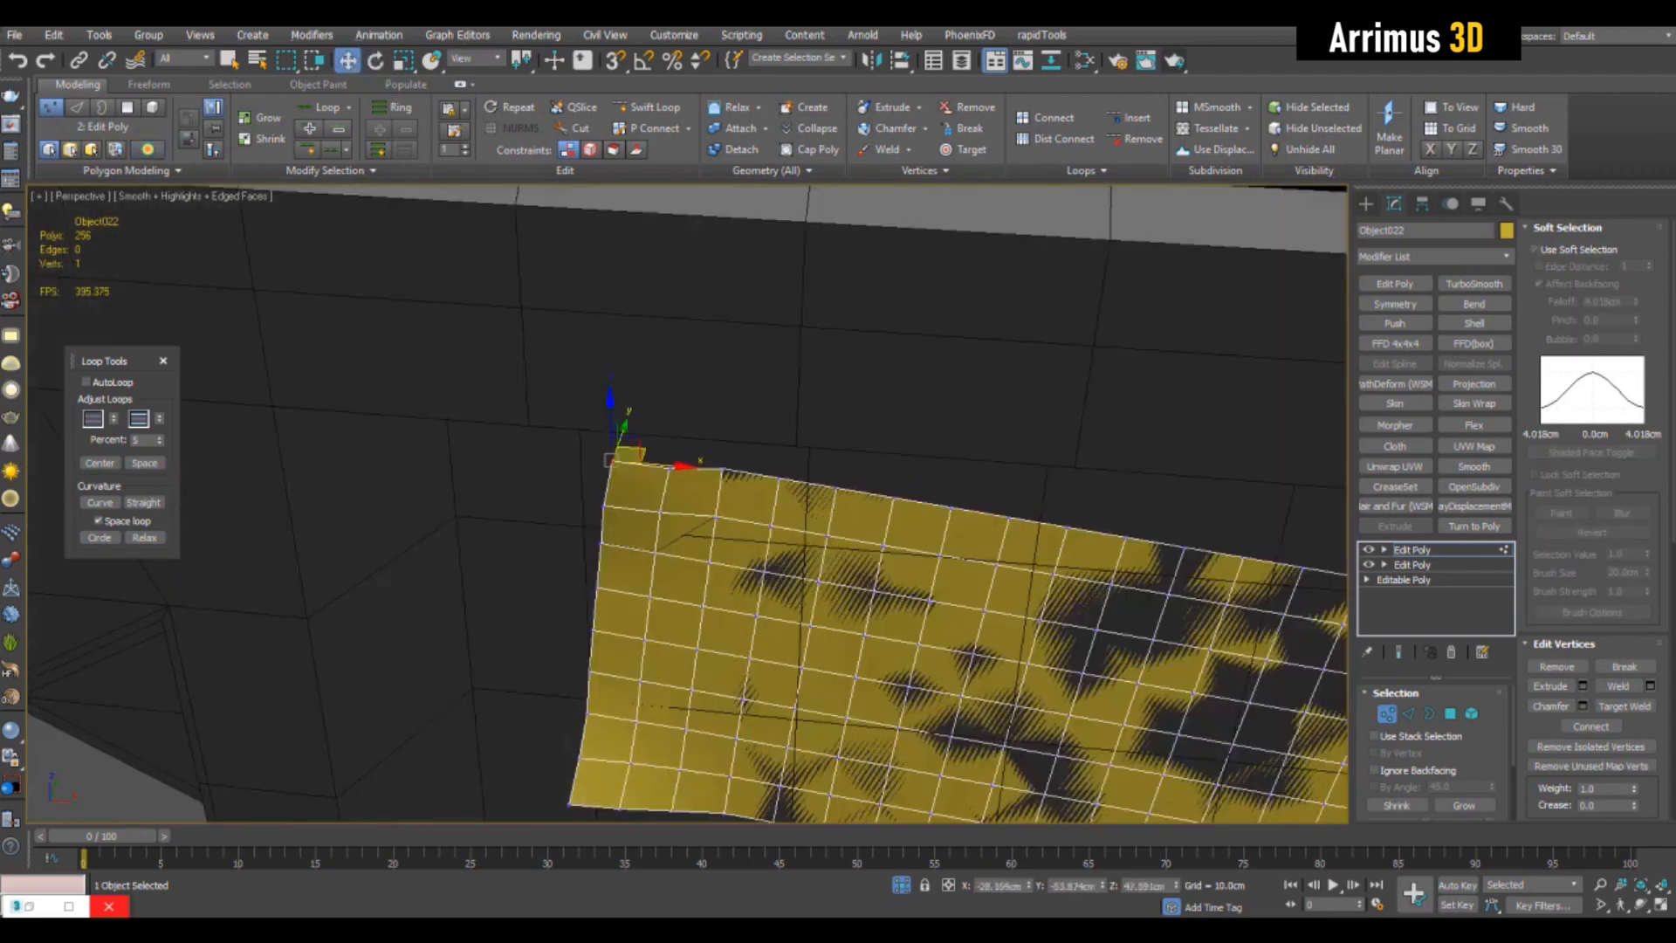
- Apply Shell and TurboSmooth modifiers to the panel, raise the TurboSmooth iterations and check the shaded result without edges
scroll(951, 504, "down", 4)
key("1")
key("q")
left_click(1475, 324)
left_click(1474, 284)
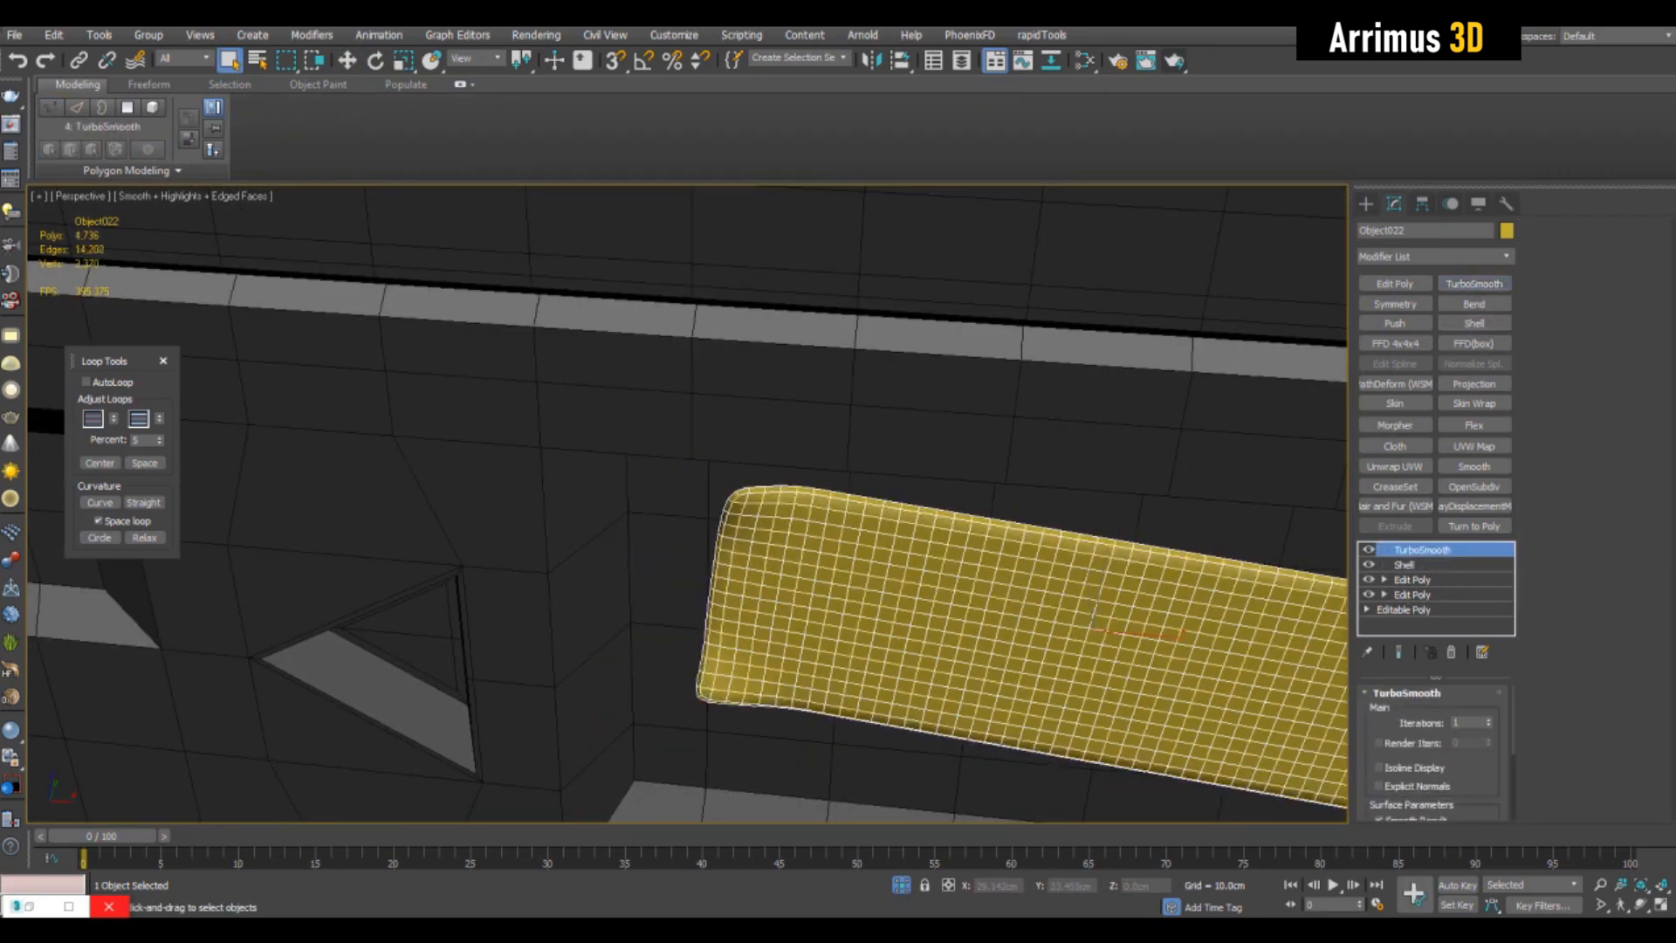
left_click(1488, 720)
key("F4")
middle_click_drag(1004, 558, 952, 523, "alt")
scroll(1048, 467, "down", 3)
key("F4")
- Add a third Edit Poly modifier beneath Shell and insert Swift Loop support edges along the panel's borders
left_click(1412, 580)
left_click(1394, 284)
key("1")
scroll(1009, 398, "up", 3)
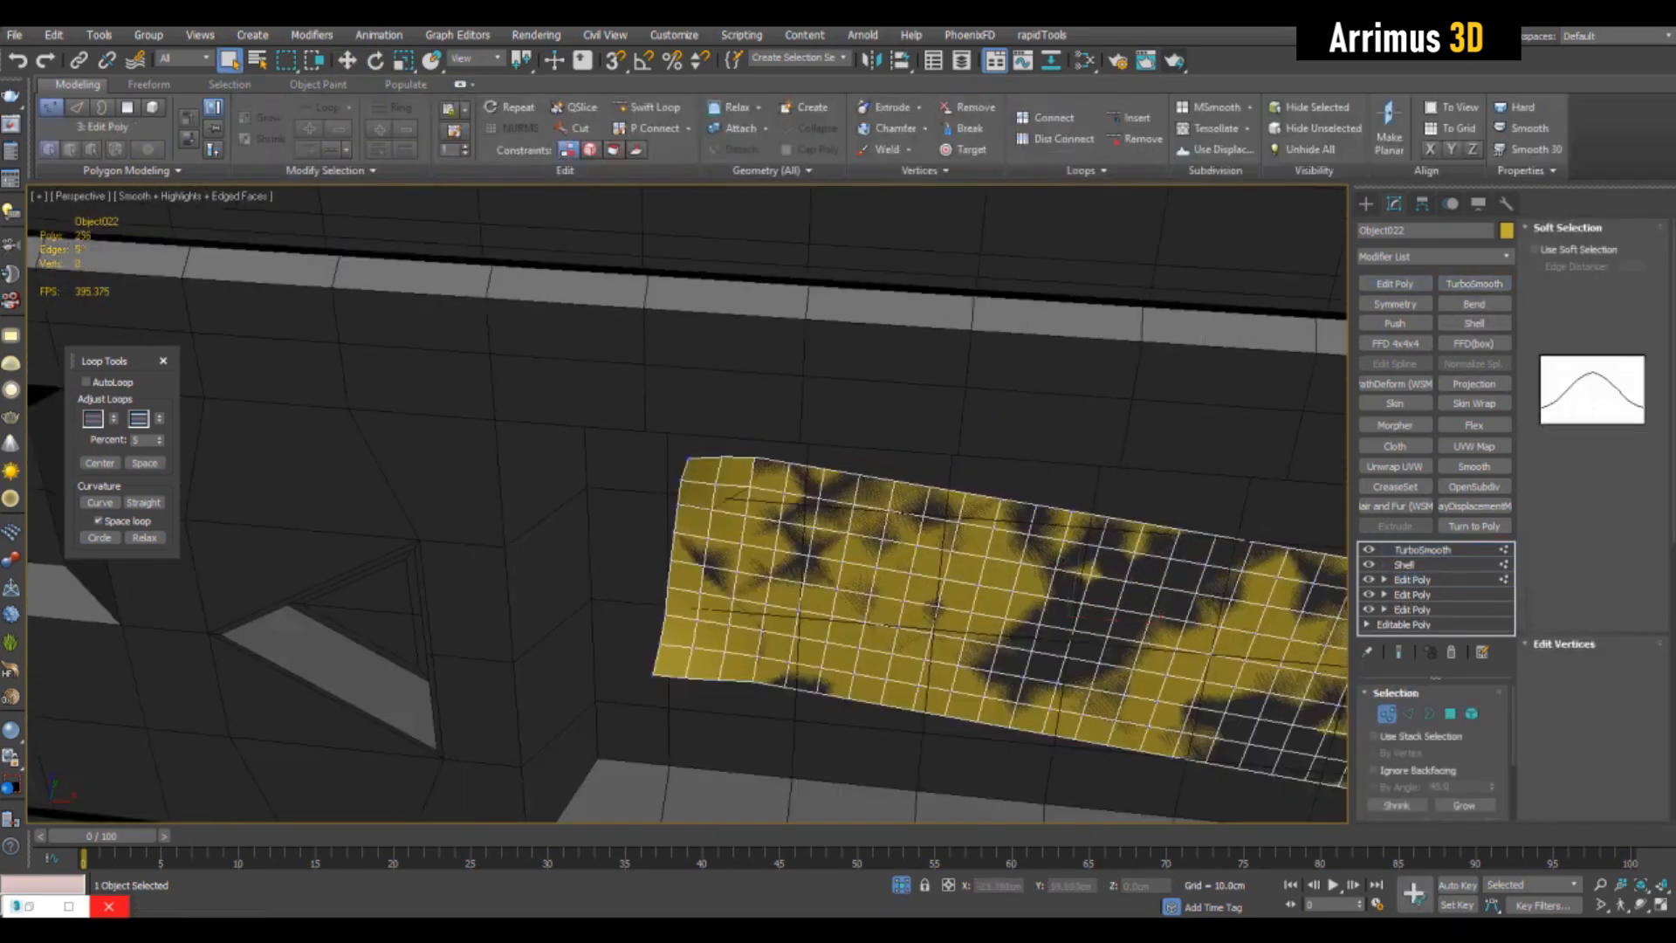
middle_click_drag(1004, 463, 988, 424, "alt")
key("alt+1")
left_click(960, 425)
left_click(961, 670)
middle_click_drag(1222, 541, 544, 371)
key("q")
scroll(1047, 406, "down", 4)
key("F4")
key("F4")
scroll(681, 384, "up", 6)
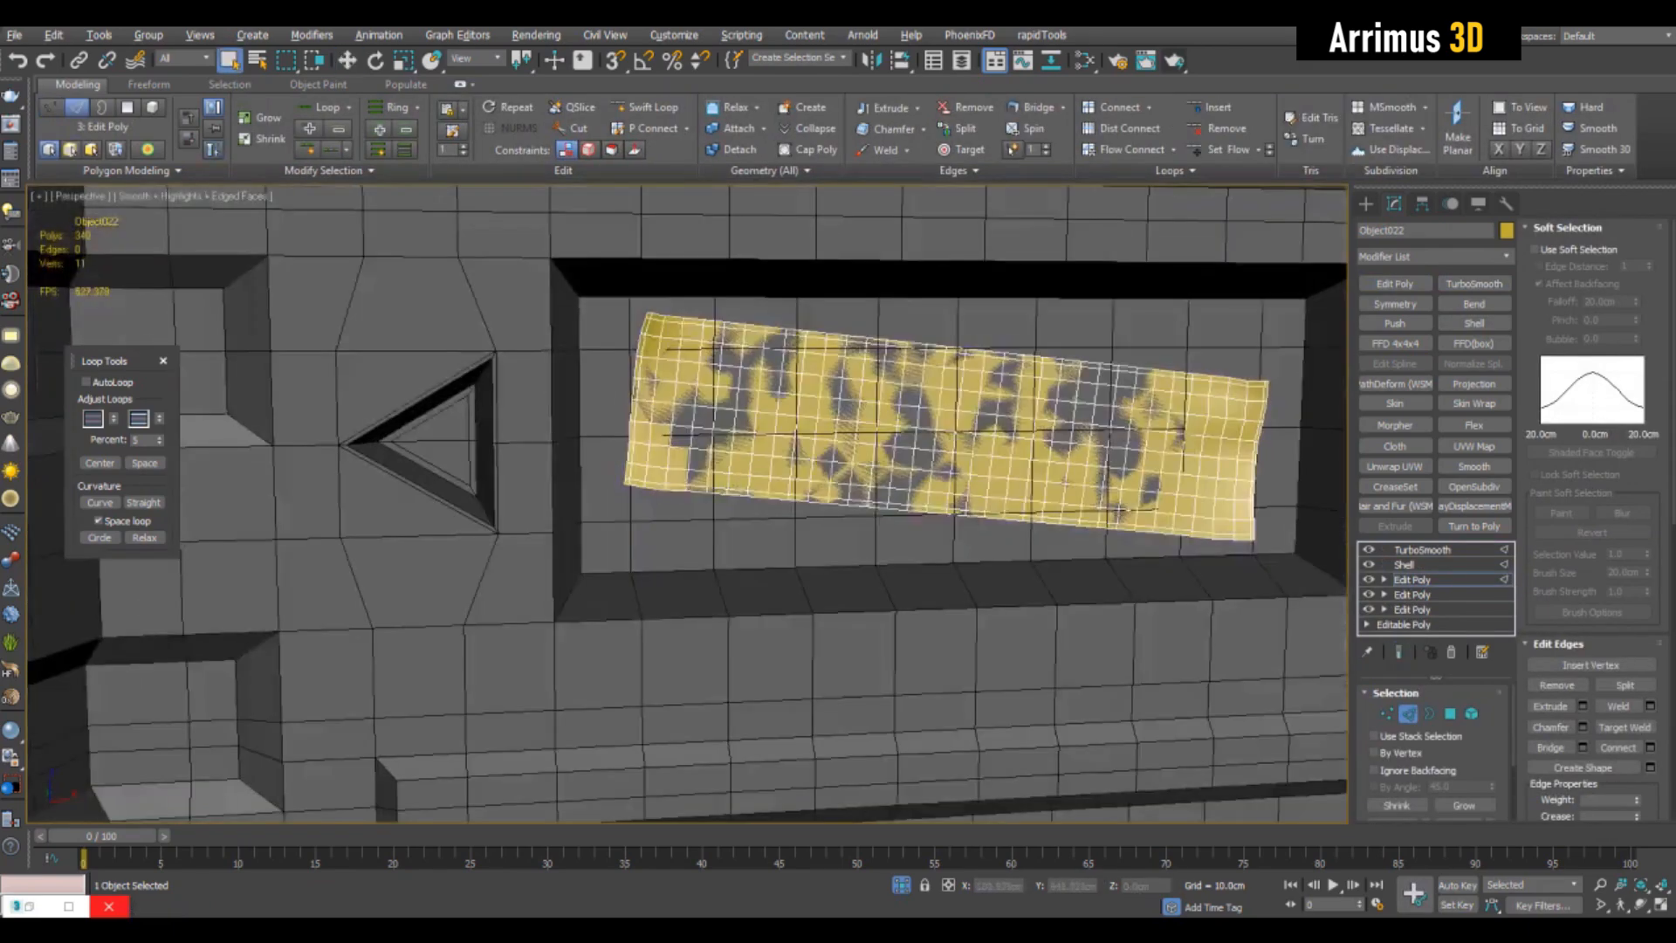
- Insert two more lengthwise edge loops across the panel with Swift Loop
mouse_move(681, 384)
middle_mouse_down("alt")
mouse_move(630, 398)
mouse_move(682, 388)
middle_mouse_up("alt")
key("alt+1")
left_click(725, 463)
left_click(724, 409)
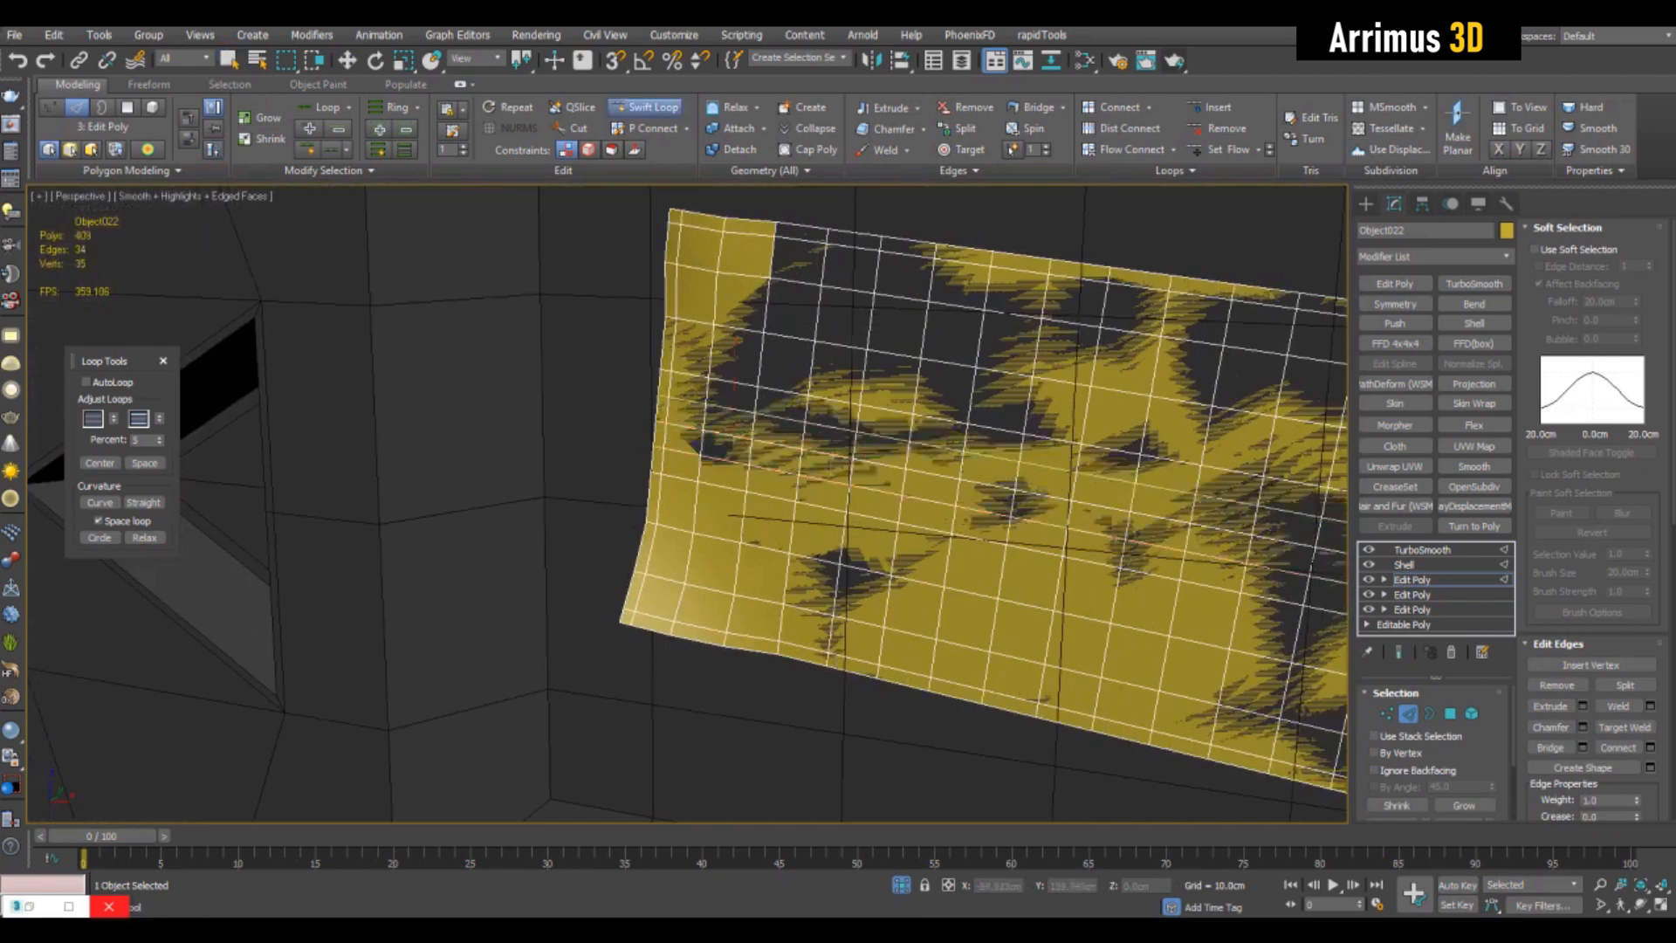
- Select runs of lengthwise edges at the panel's left end and move them to form raised wrinkles
key("q")
scroll(714, 398, "up", 4)
key("w")
middle_click_drag(838, 515, 772, 506, "alt")
left_click_drag(708, 513, 701, 515)
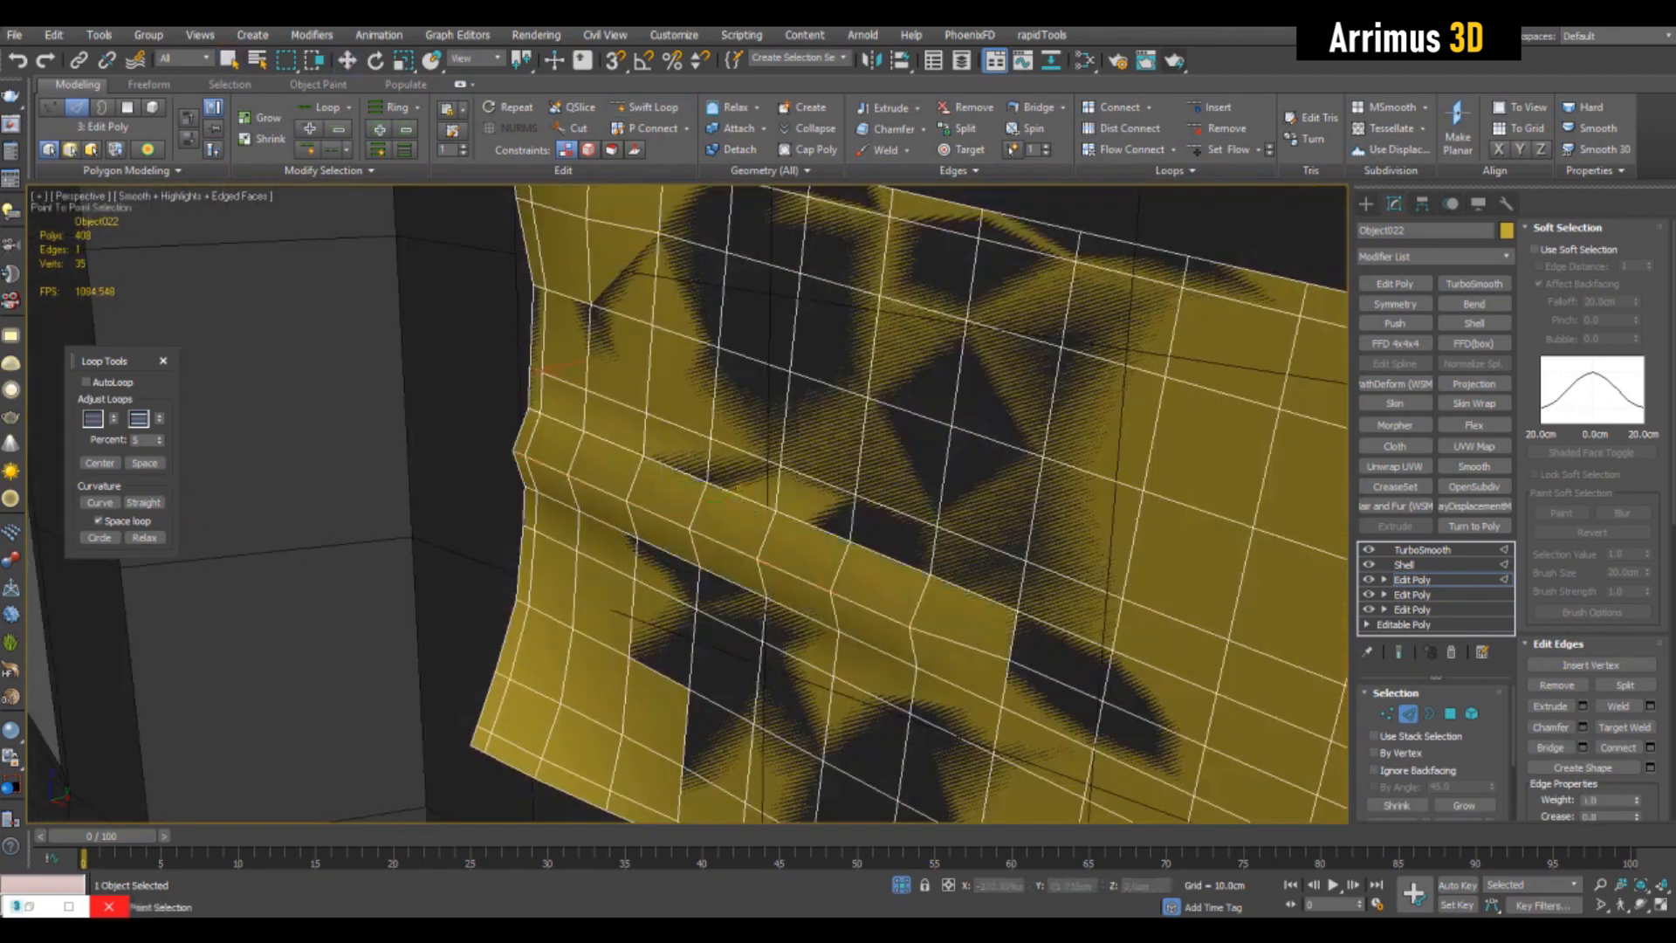
key("w")
middle_click_drag(785, 489, 825, 491, "alt")
left_click_drag(830, 494, 821, 489)
- Insert additional lengthwise loops through the upper middle of the panel with Swift Loop
key("q")
scroll(812, 485, "down", 3)
middle_click_drag(812, 485, 487, 533, "alt")
left_click(732, 490)
key("alt+1")
left_click(910, 364)
key("w")
left_click(978, 253)
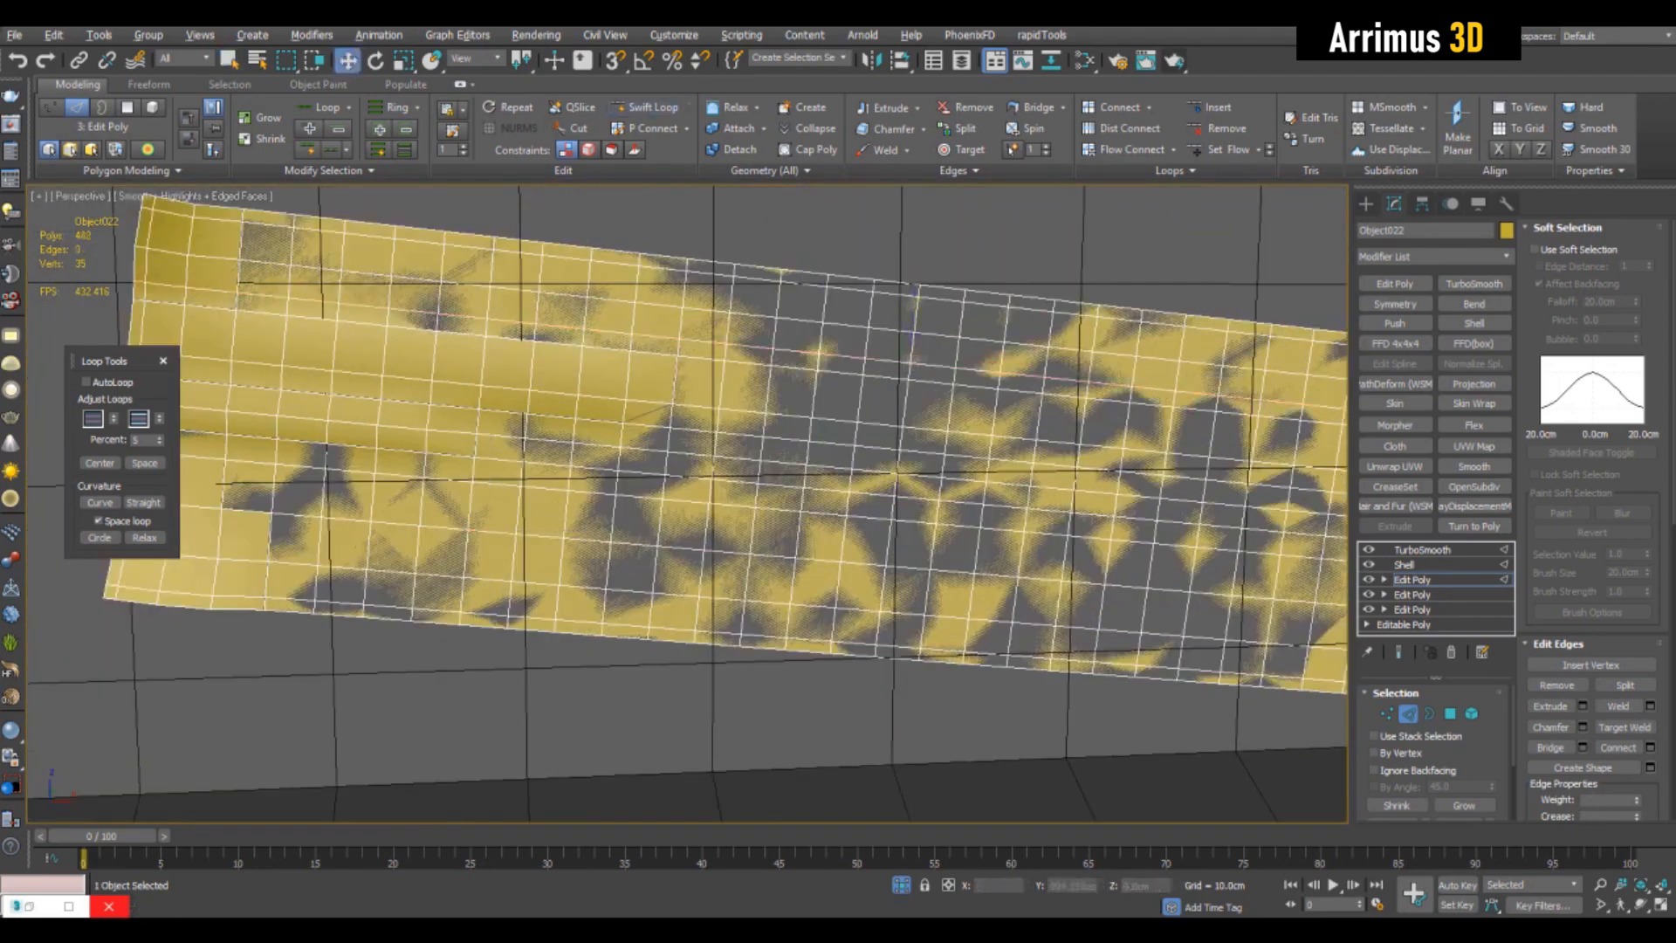
- Select a run of edges in the panel's upper middle and move it outward to form another wrinkle
key("w")
middle_click_drag(821, 353, 934, 301, "alt")
left_click_drag(934, 302, 936, 311)
middle_click_drag(936, 312, 681, 367, "alt")
- Move a run of edges outward on the panel's lower right to form a wrinkle, and preview the smoothed end result without edges
key("q")
left_click(986, 410)
key("w")
scroll(681, 367, "down", 4)
left_click(1398, 652)
key("F4")
middle_click_drag(1048, 437, 908, 349, "alt")
scroll(908, 393, "down", 4)
scroll(712, 374, "up", 4)
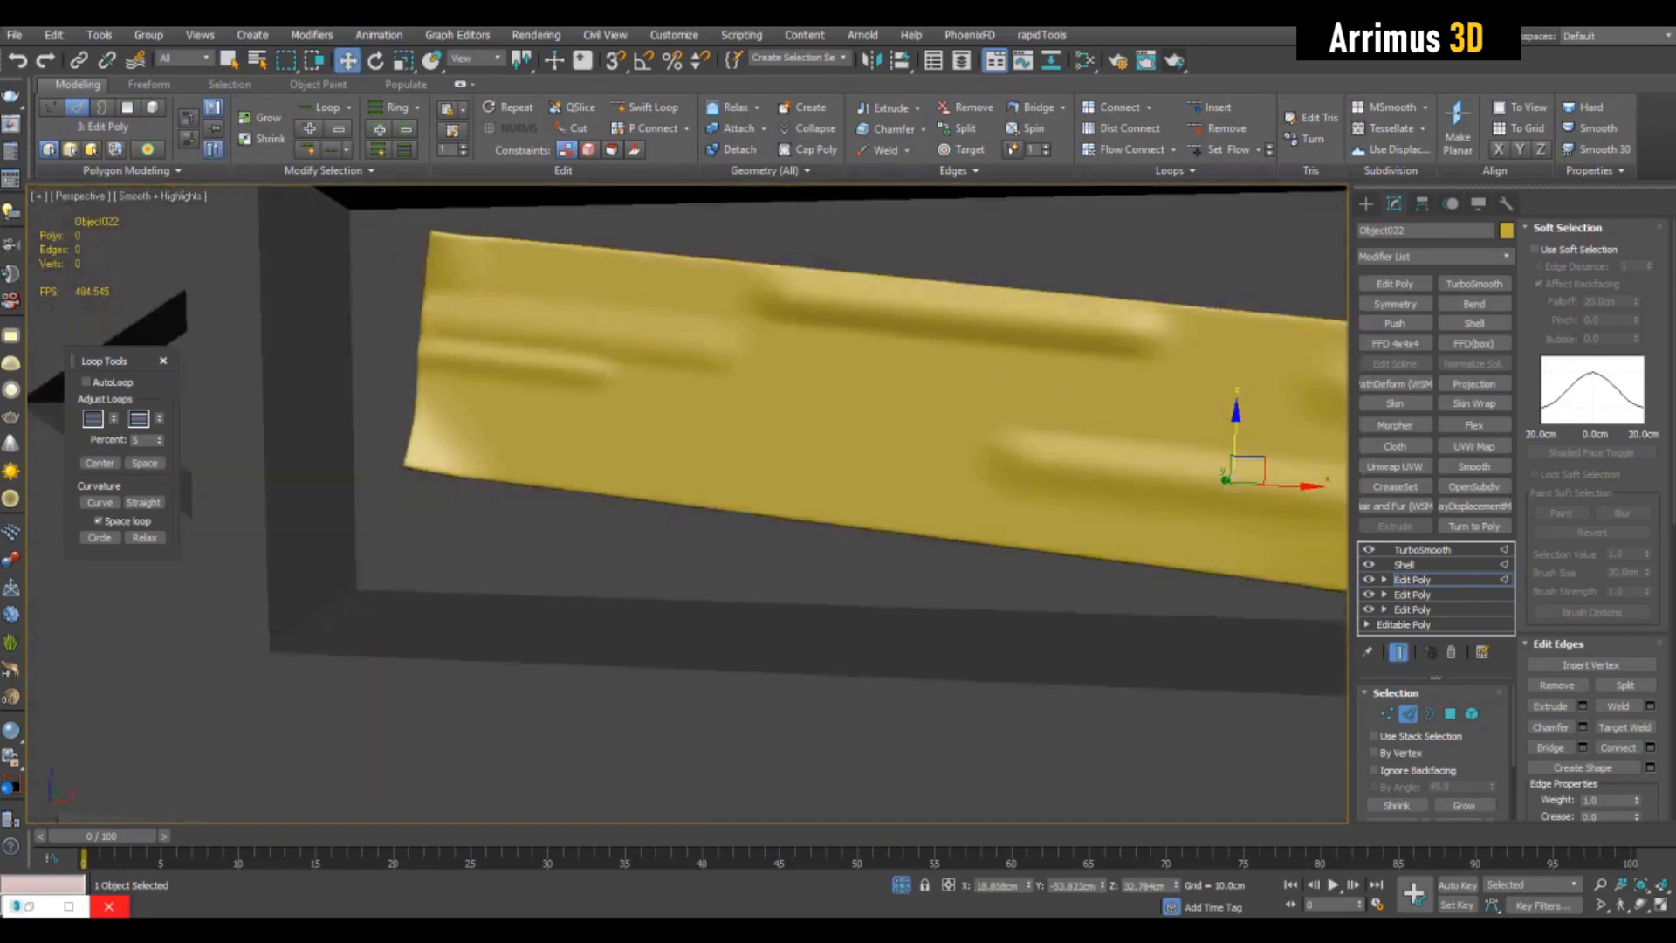
- Select all the panel's vertices and soften the wrinkles with the Relax/Soften brush at size 20 and strength 1, then leave vertex editing
scroll(798, 414, "down", 3)
key("1")
key("ctrl+a")
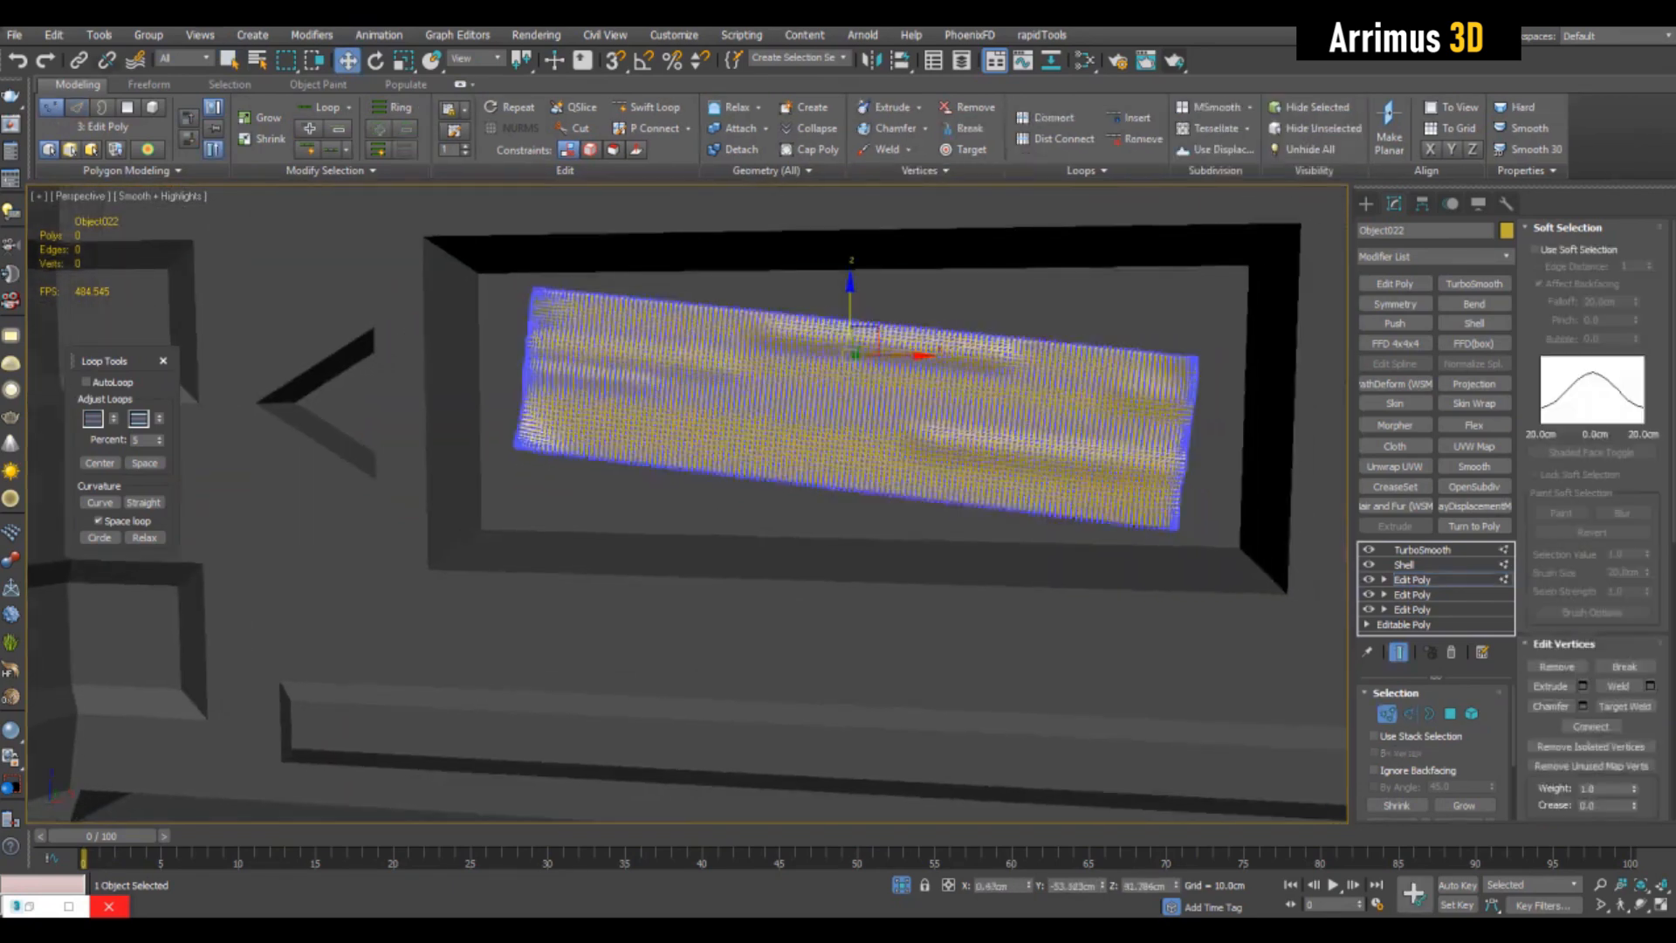
left_click(148, 85)
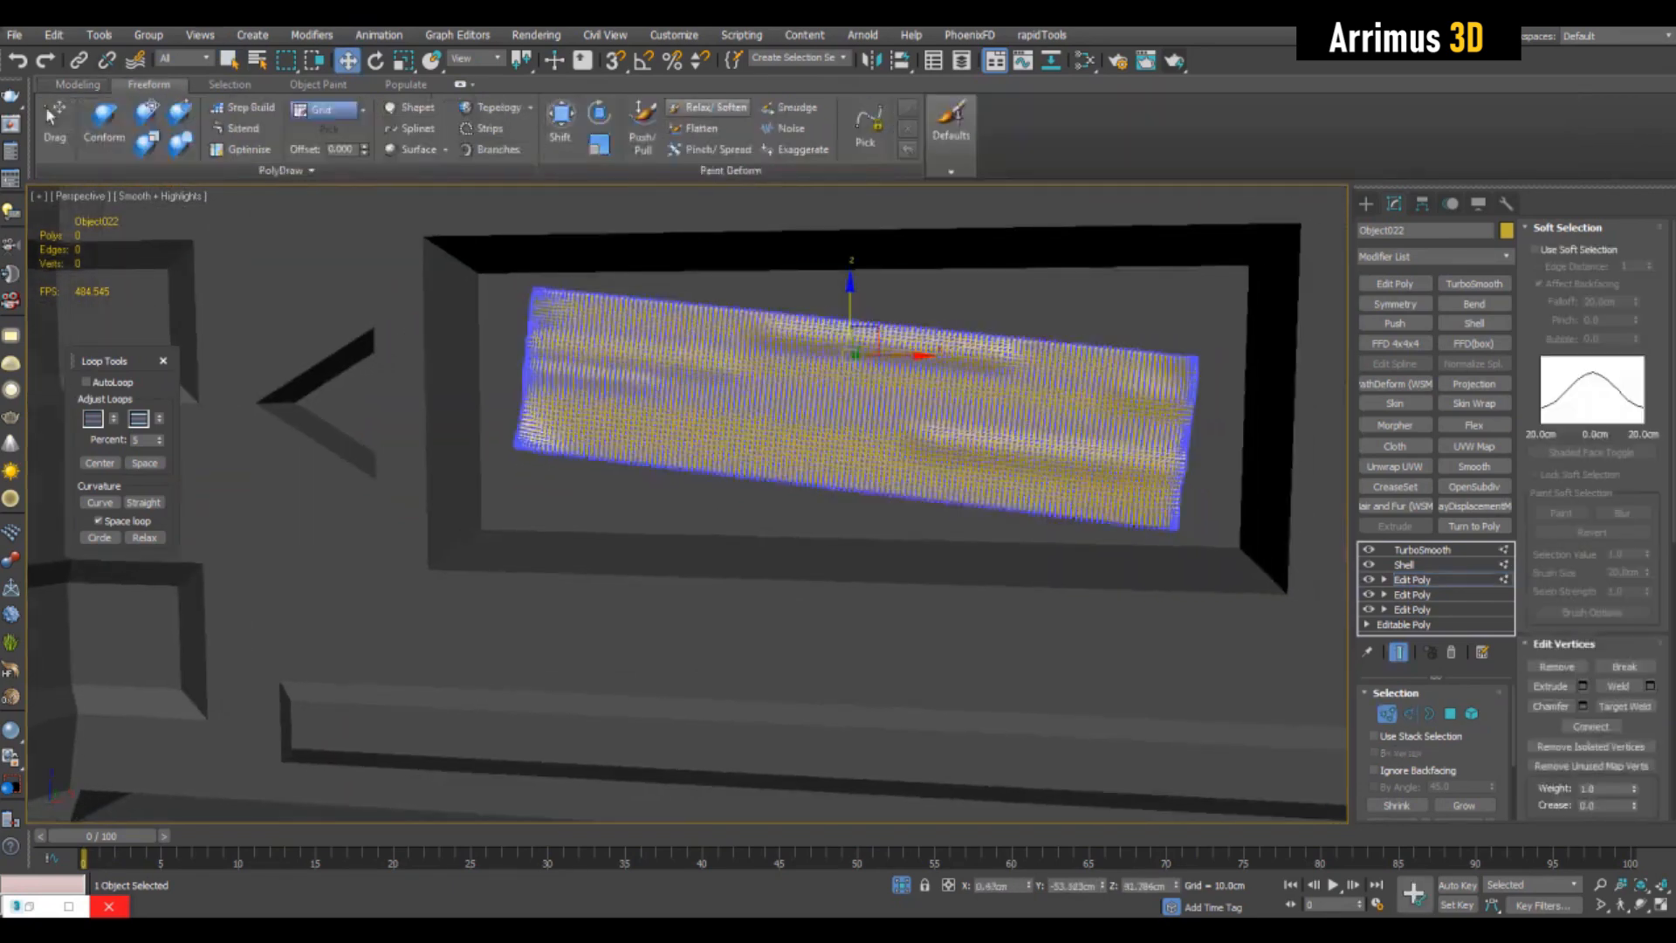
left_click(708, 106)
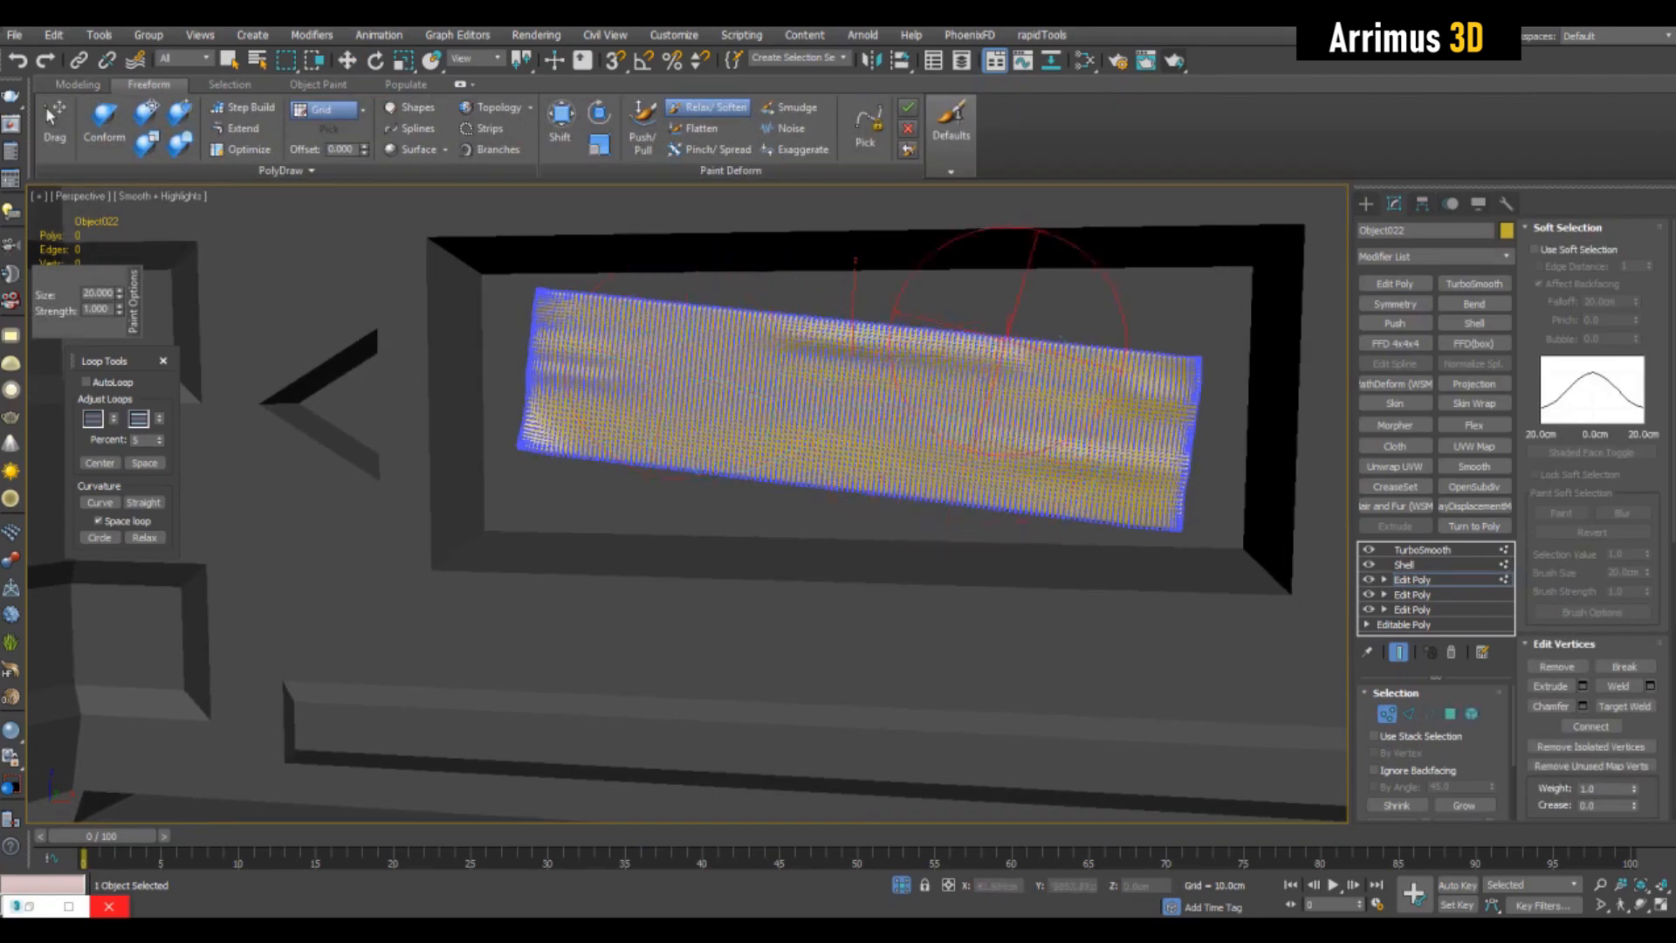
key("w")
key("1")
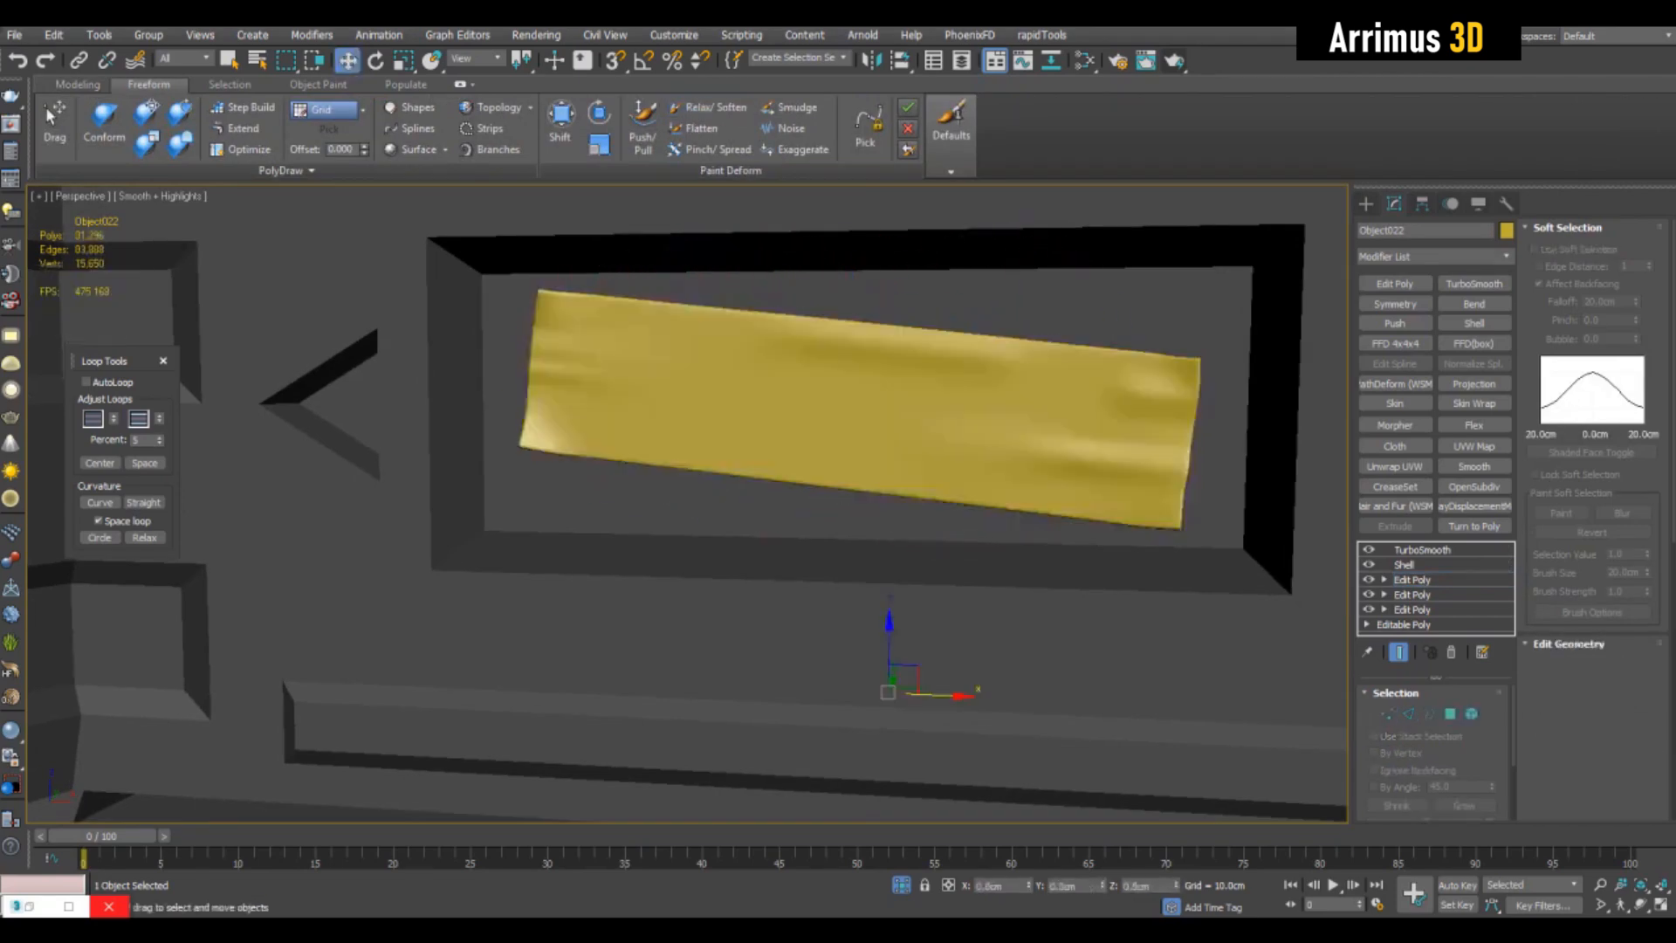
- Examine the smoothed, wrinkled panel in the front recess from several angles and distances, with and without edged faces
scroll(917, 448, "down", 3)
key("q")
middle_click_drag(917, 448, 960, 461, "alt")
scroll(855, 462, "up", 3)
scroll(918, 454, "down", 3)
scroll(927, 457, "down", 4)
scroll(1039, 467, "up", 4)
key("F4")
left_click(750, 532)
key("F4")
middle_click_drag(698, 489, 807, 491)
left_click(751, 401)
key("F4")
key("F4")
middle_click_drag(868, 336, 1009, 388)
scroll(964, 368, "up", 3)
key("F4")
scroll(977, 325, "down", 3)
scroll(978, 366, "up", 3)
key("F4")
key("F4")
key("F4")
scroll(922, 436, "down", 3)
middle_click_drag(922, 436, 871, 453, "alt")
key("F4")
- Return to vertex editing in the panel's uppermost Edit Poly modifier and turn off the end-result preview
left_click(1412, 579)
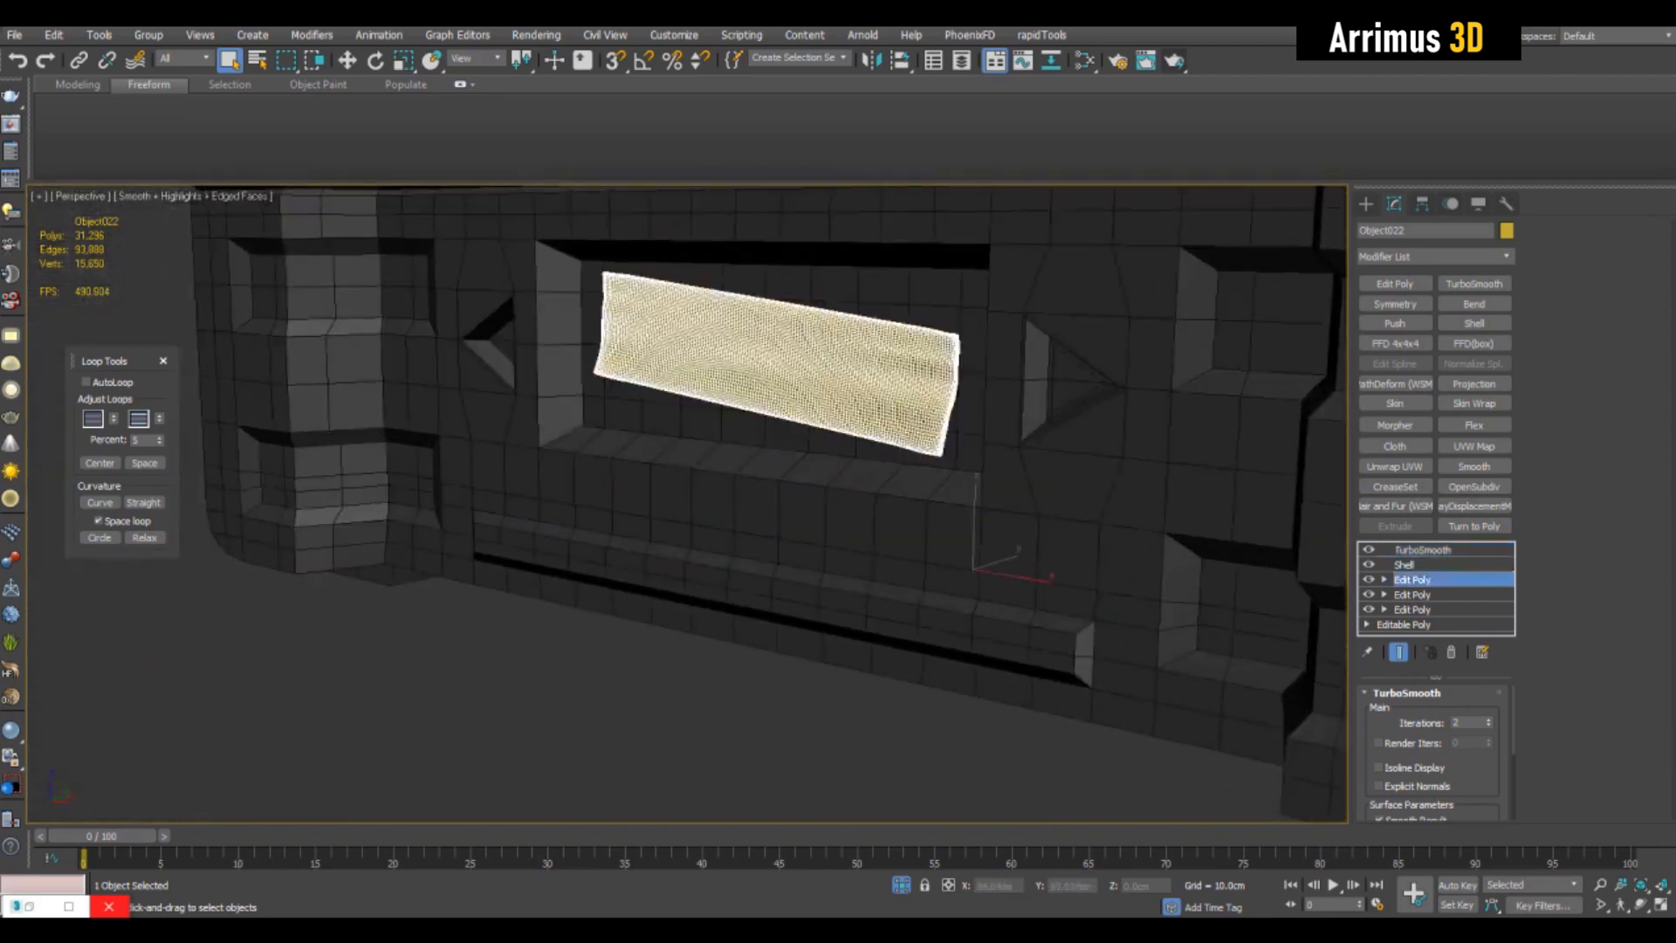
key("1")
scroll(847, 349, "up", 3)
left_click(1398, 652)
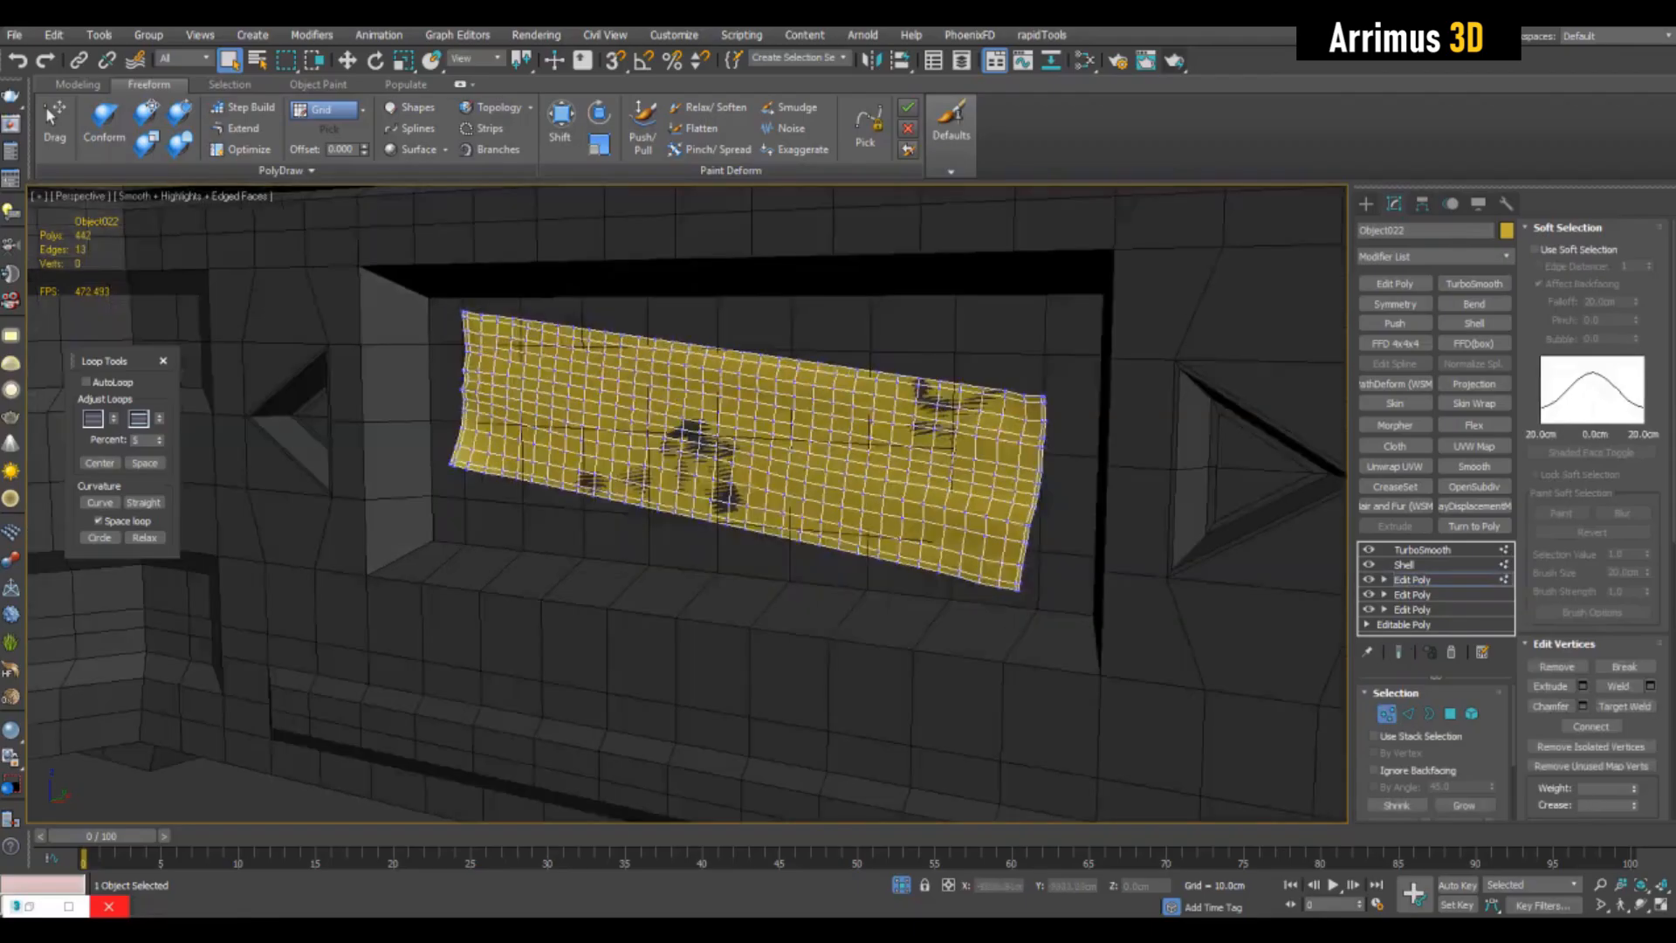